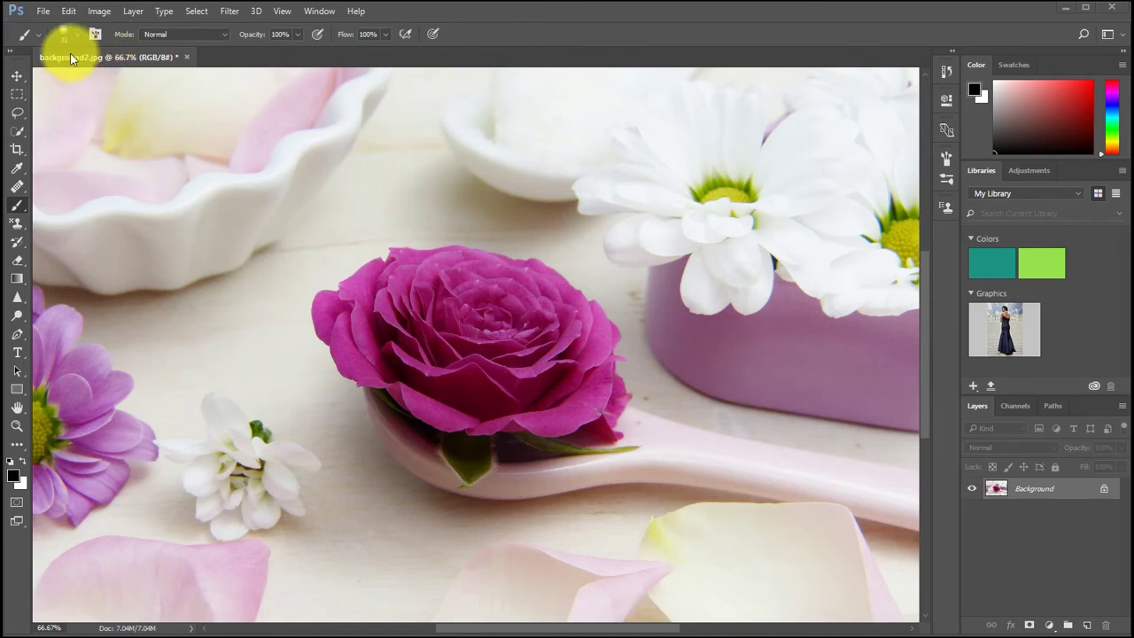
- Compare the Rectangular Marquee and Move tool options with the Quick Selection Tool's brush size, hardness and spacing settings
click(18, 93)
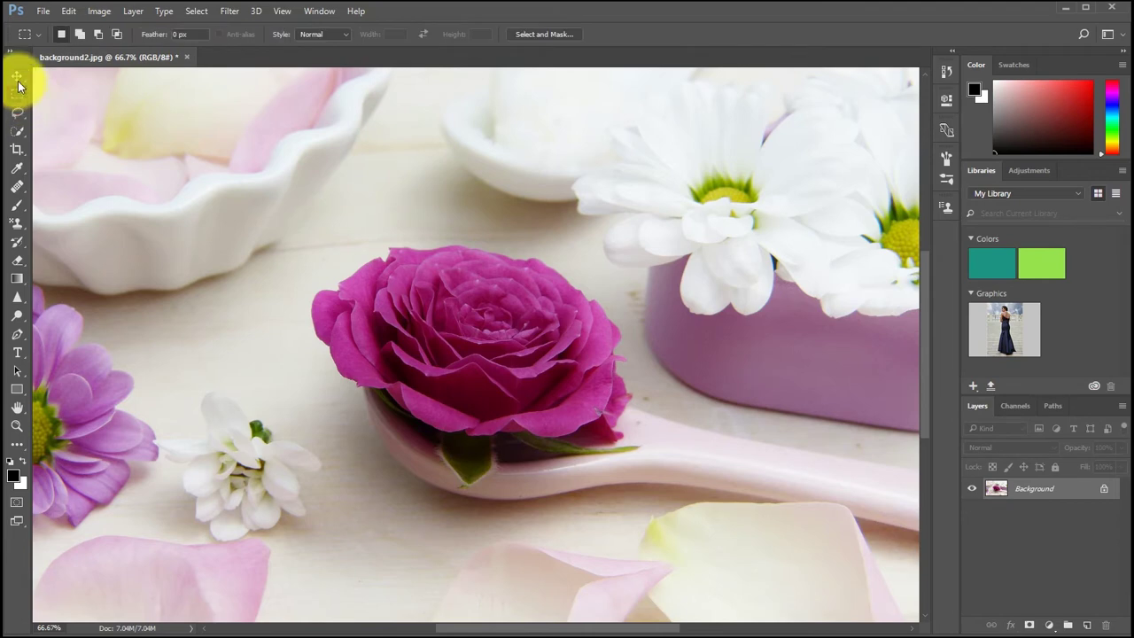
click(17, 77)
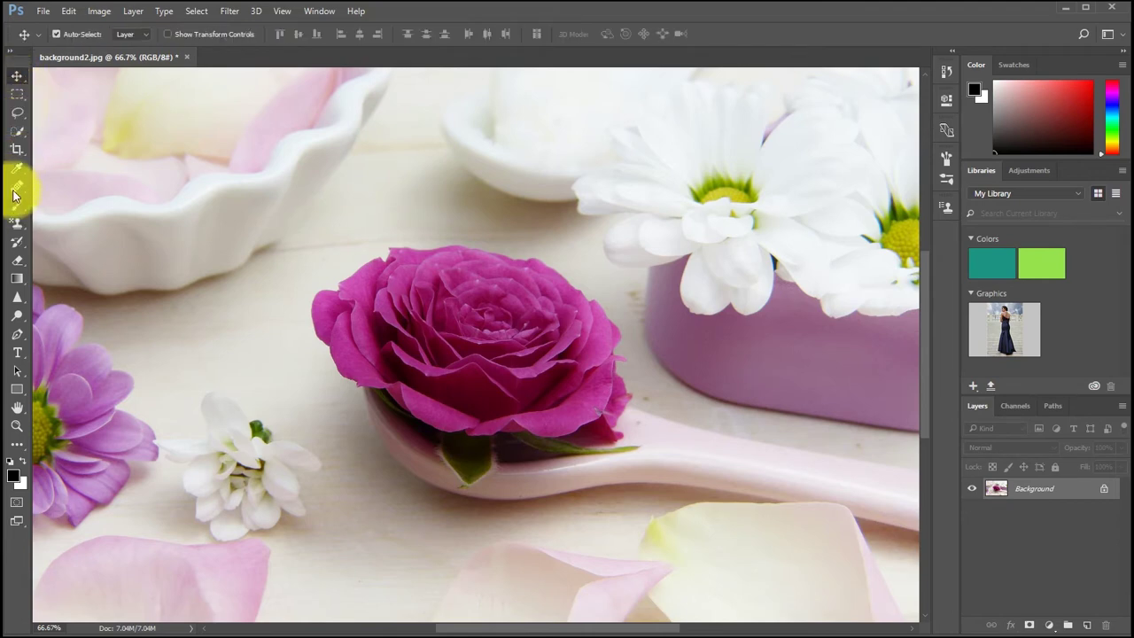
click(17, 133)
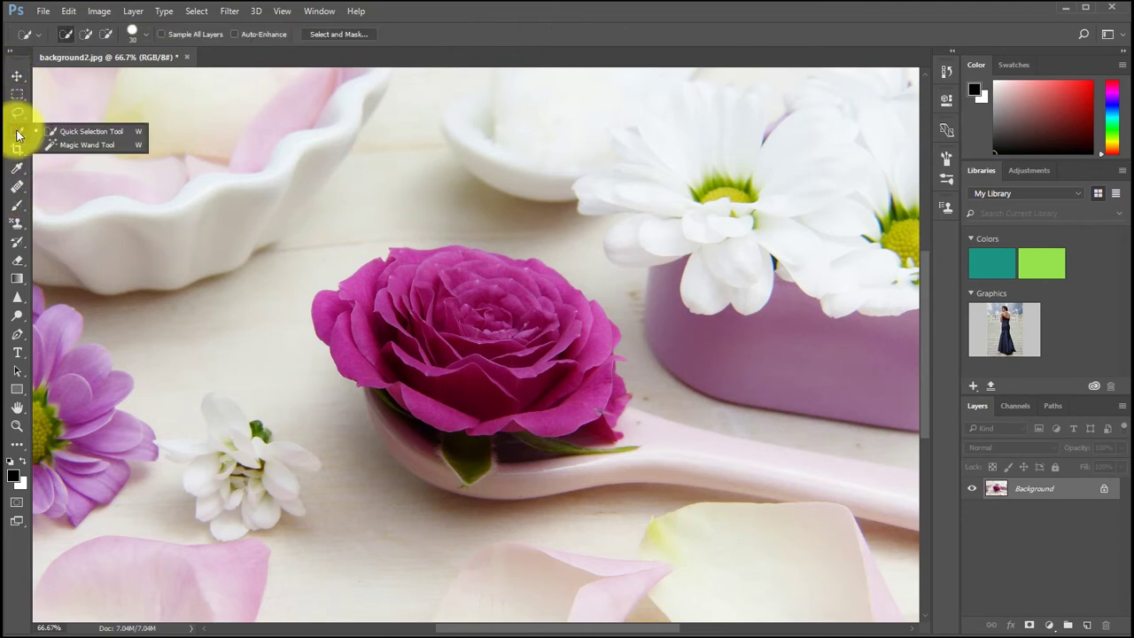
click(68, 130)
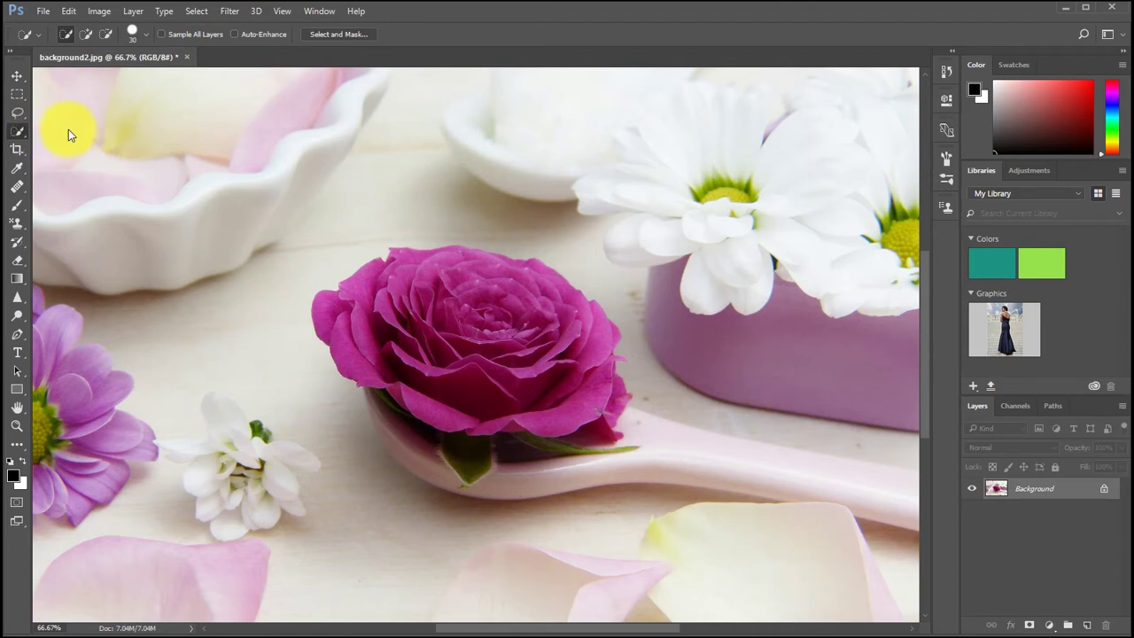
click(135, 33)
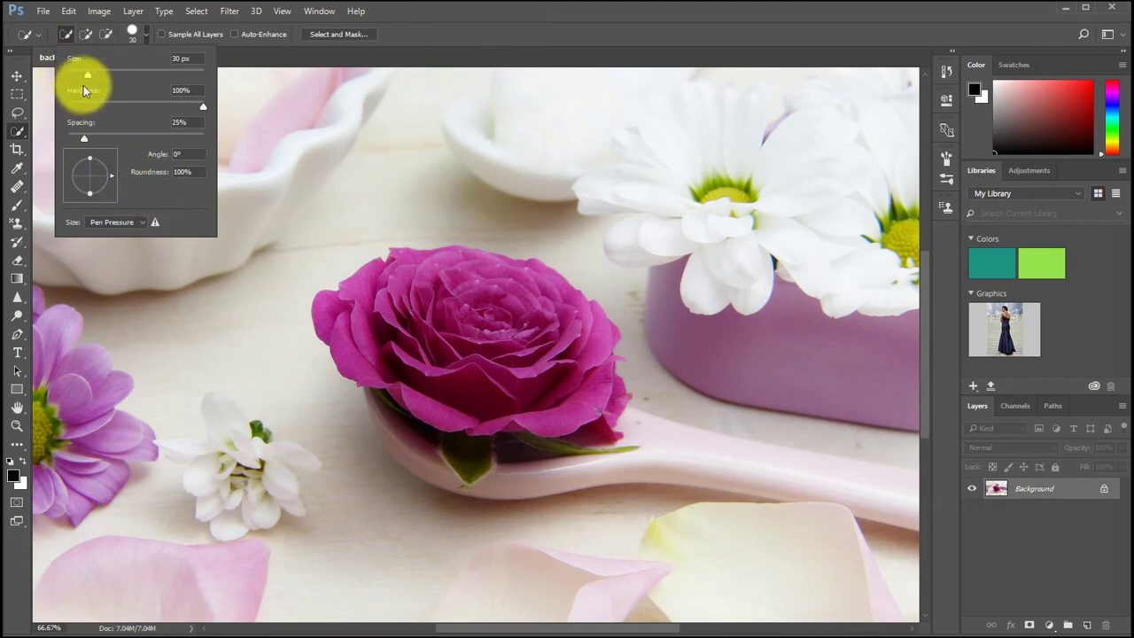
click(81, 131)
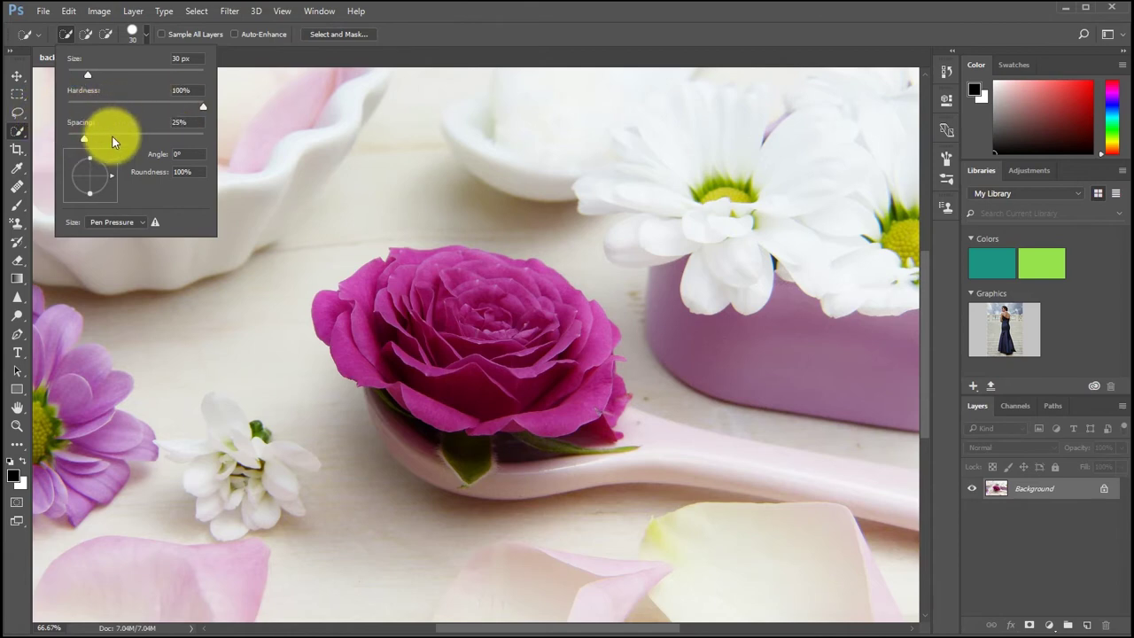
click(428, 42)
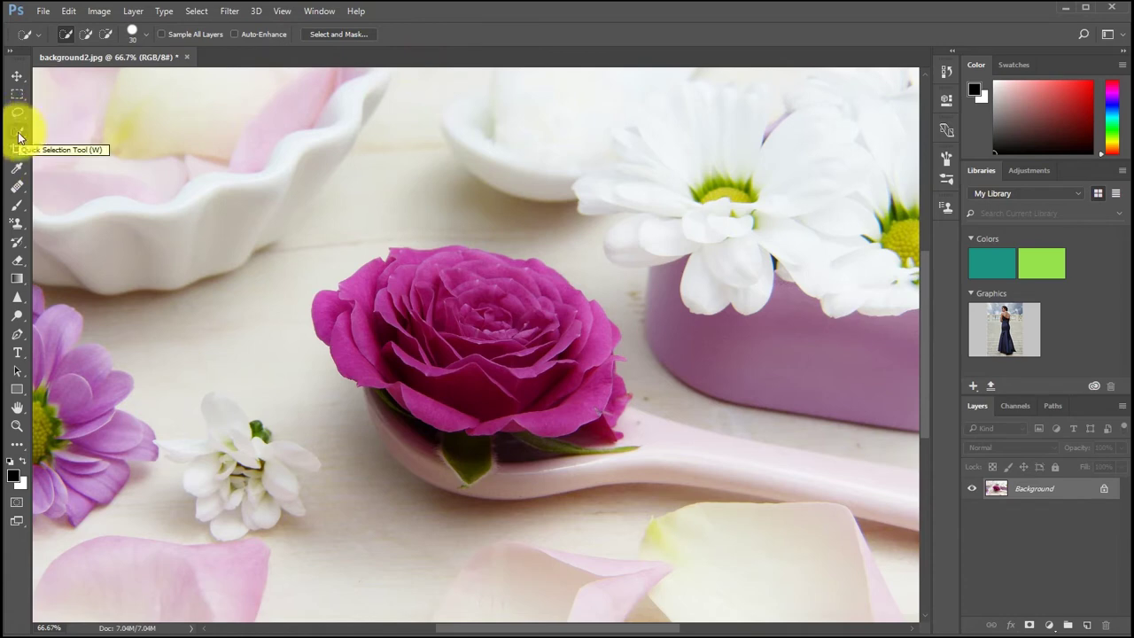
- Activate the Healing Brush Tool and look over its clone source and brush tip settings
click(16, 188)
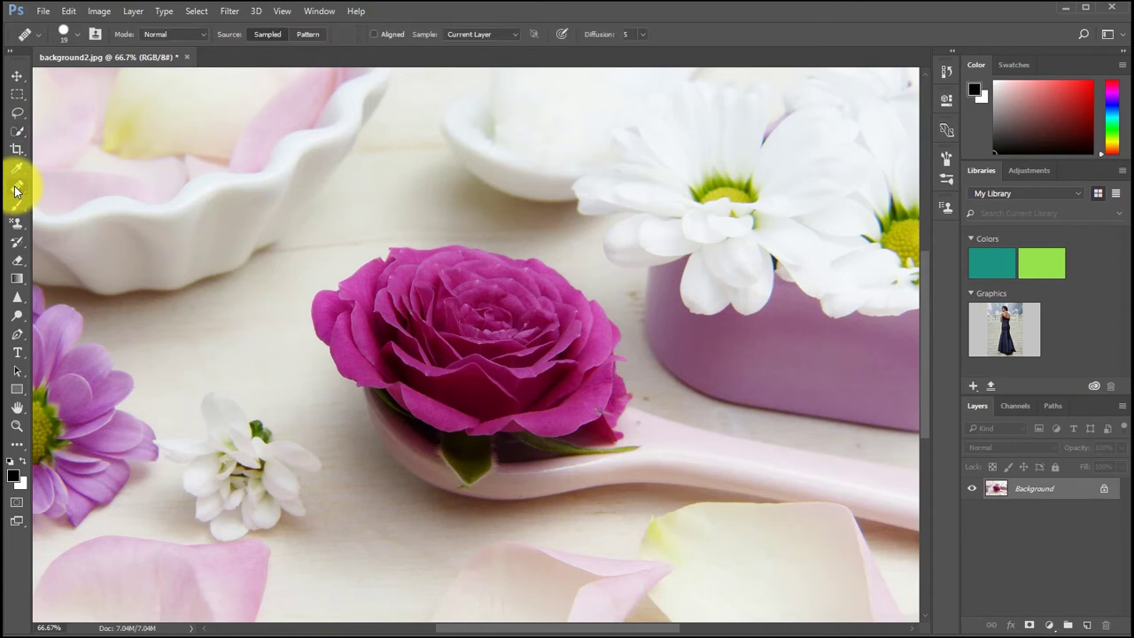
click(16, 188)
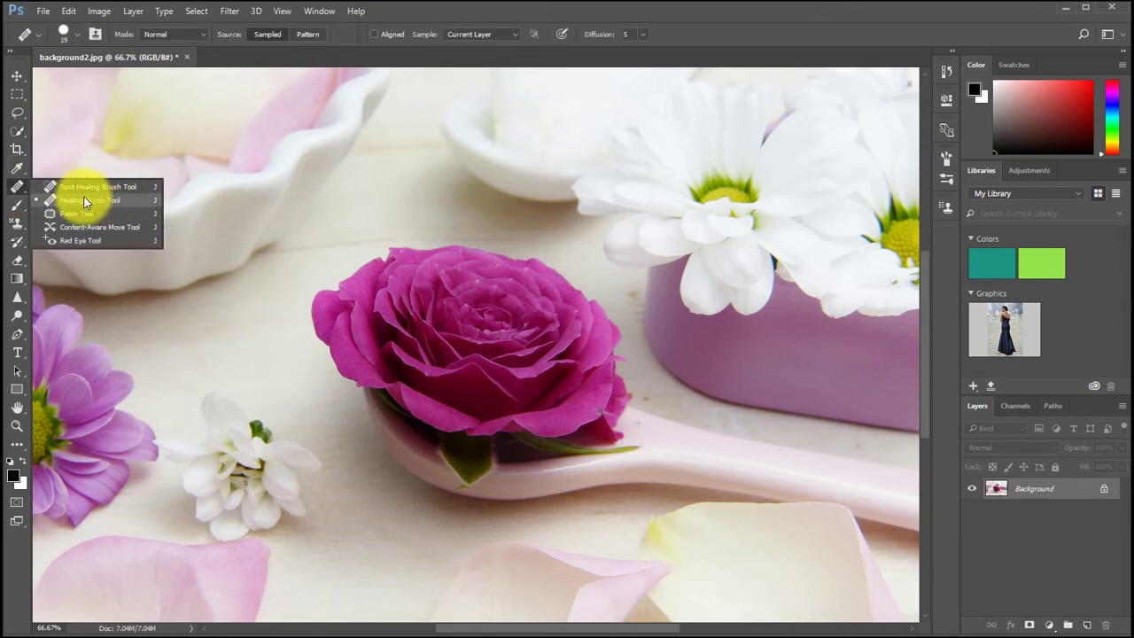
click(84, 202)
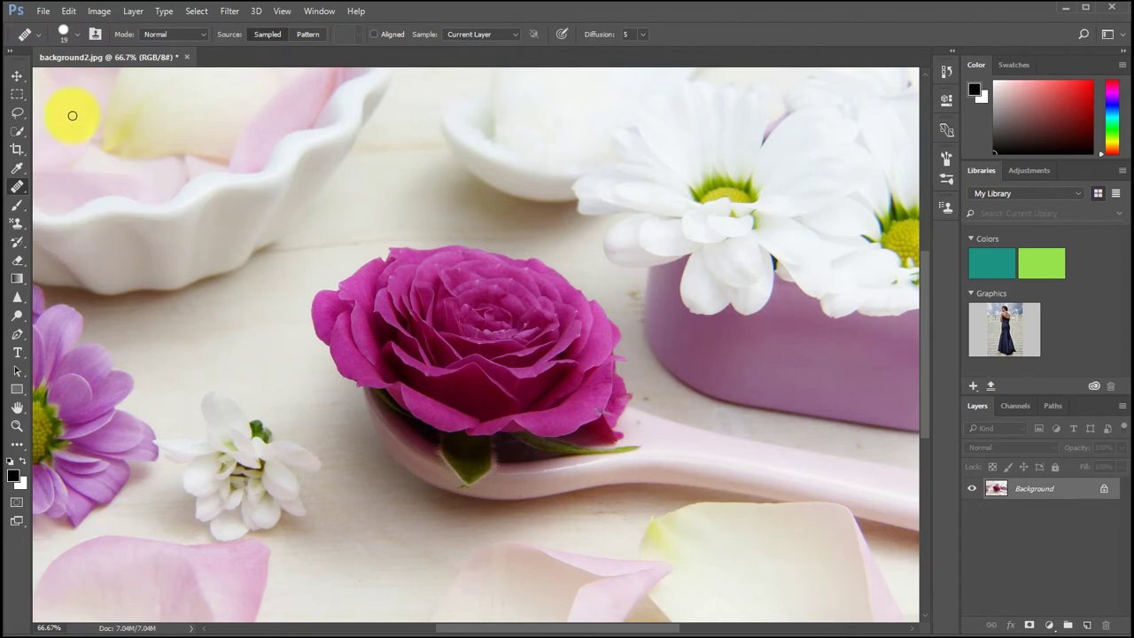
click(96, 34)
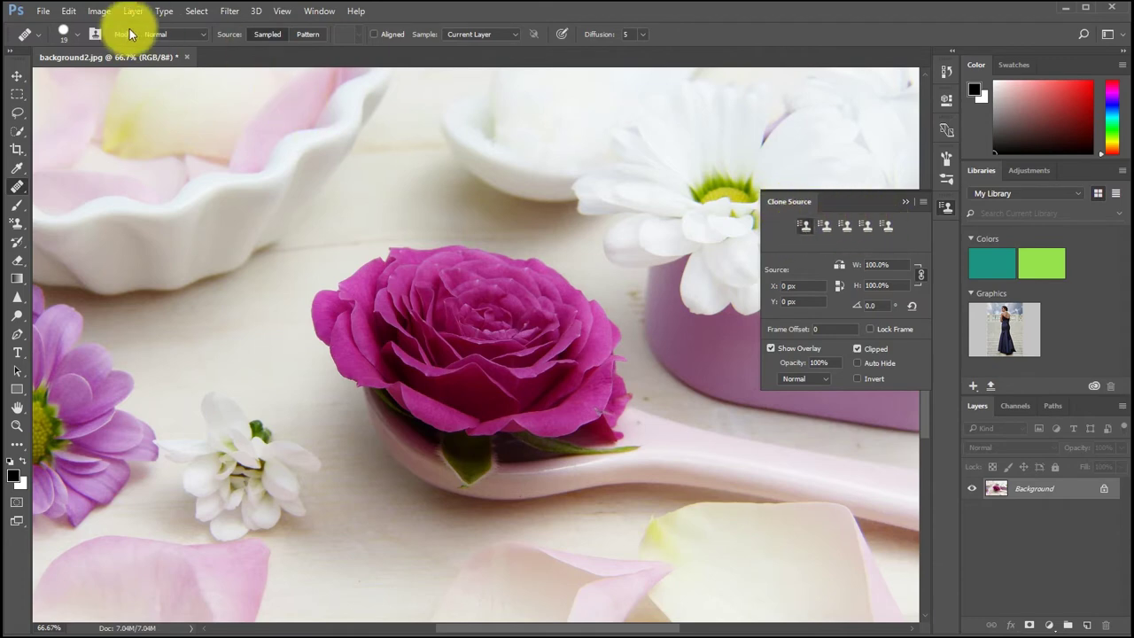
click(81, 34)
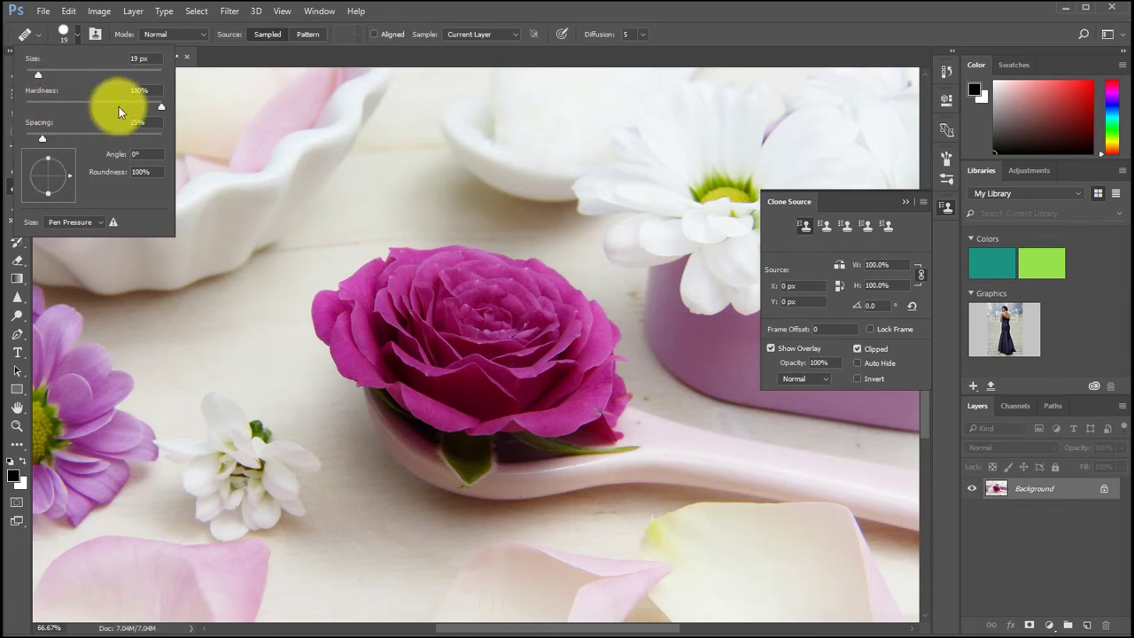
click(384, 19)
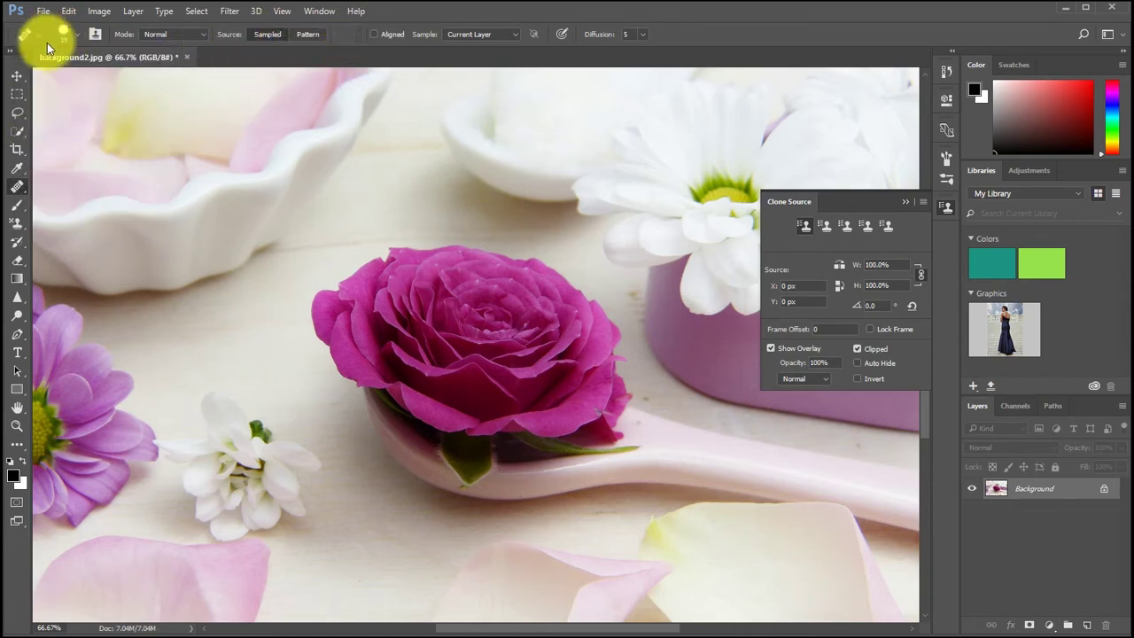
- Activate the Brush Tool and examine its preset brushes, its full brush tip settings and the related painting tools
click(15, 211)
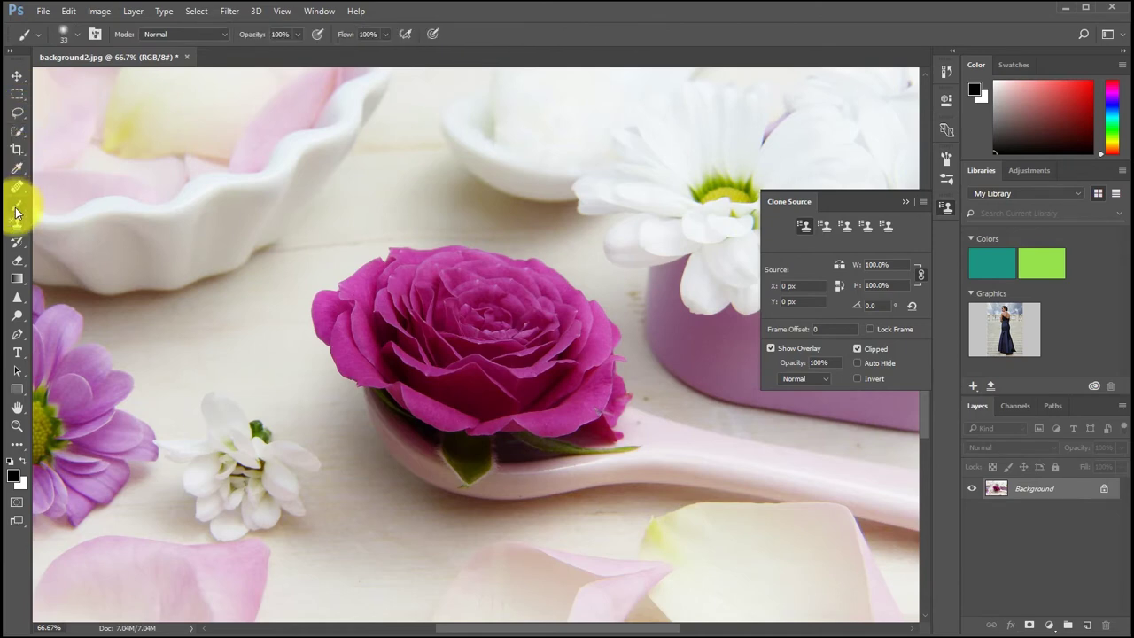
right_click(15, 211)
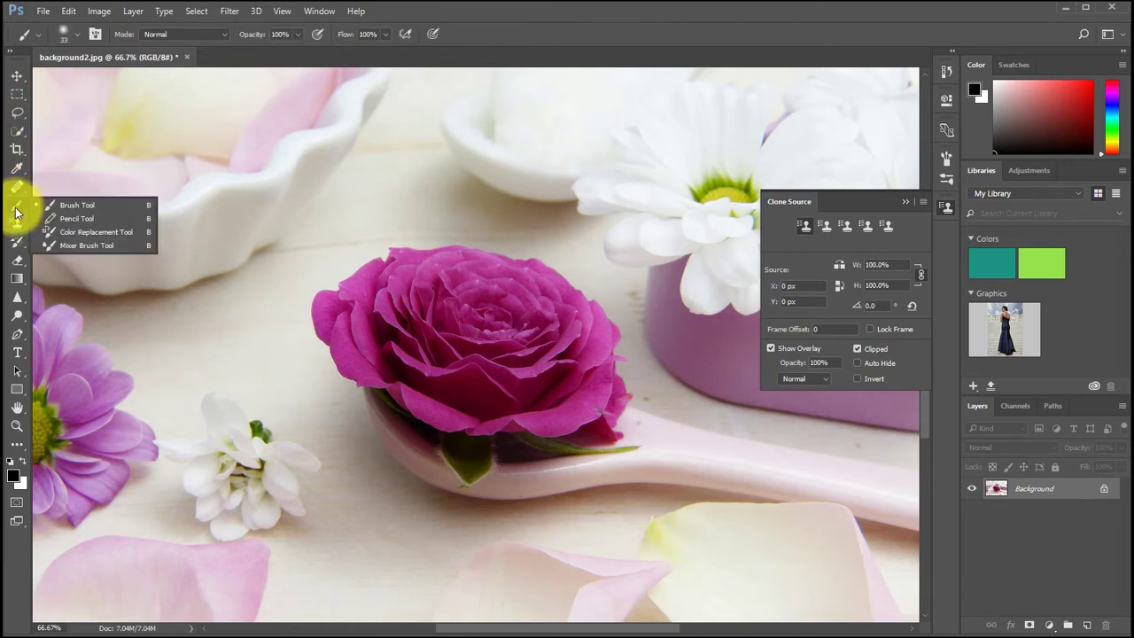
click(70, 209)
click(74, 32)
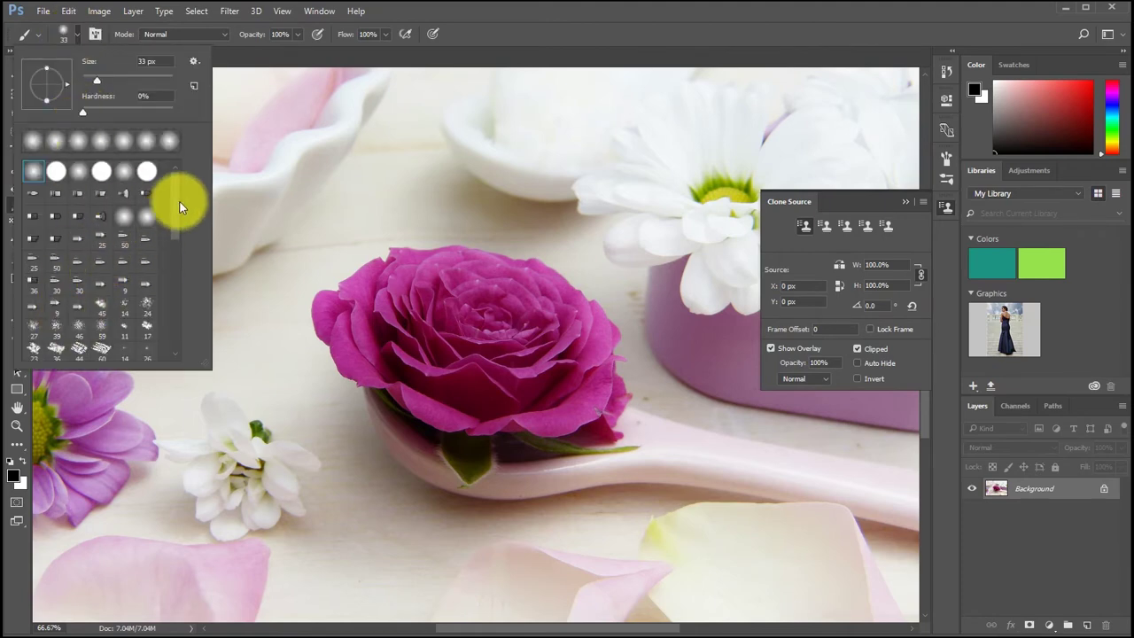
click(95, 34)
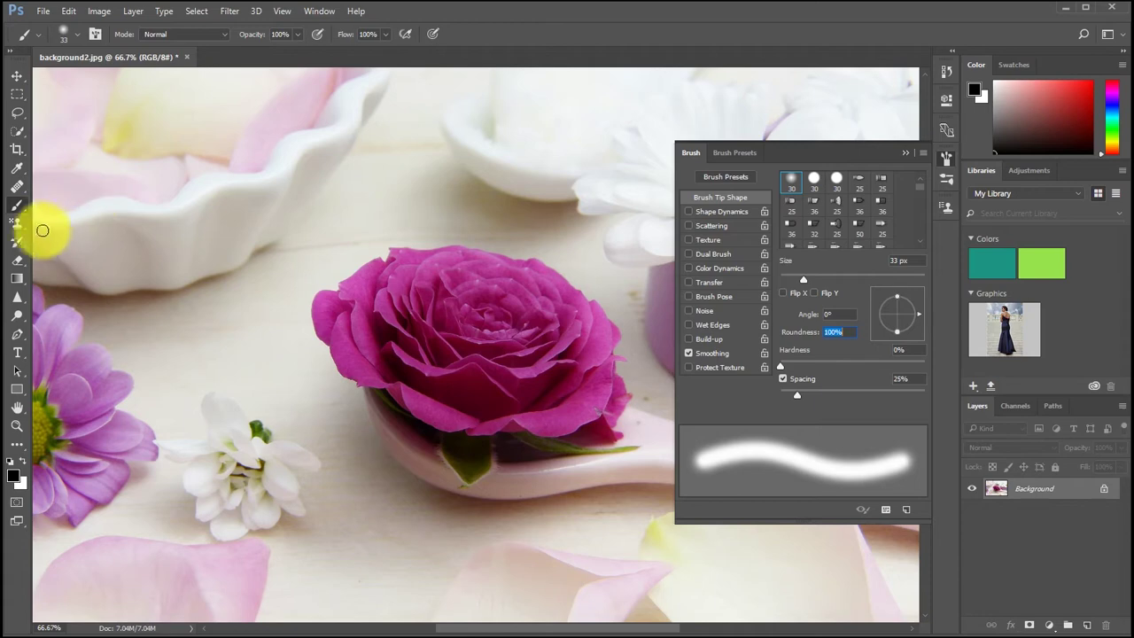
click(18, 206)
click(78, 207)
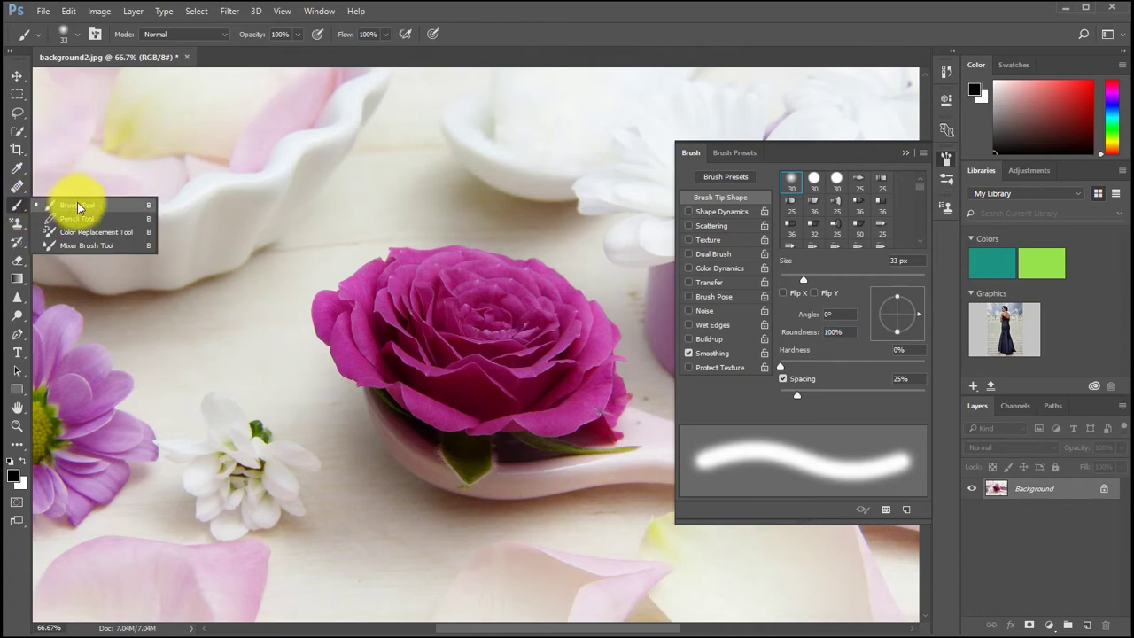
click(18, 213)
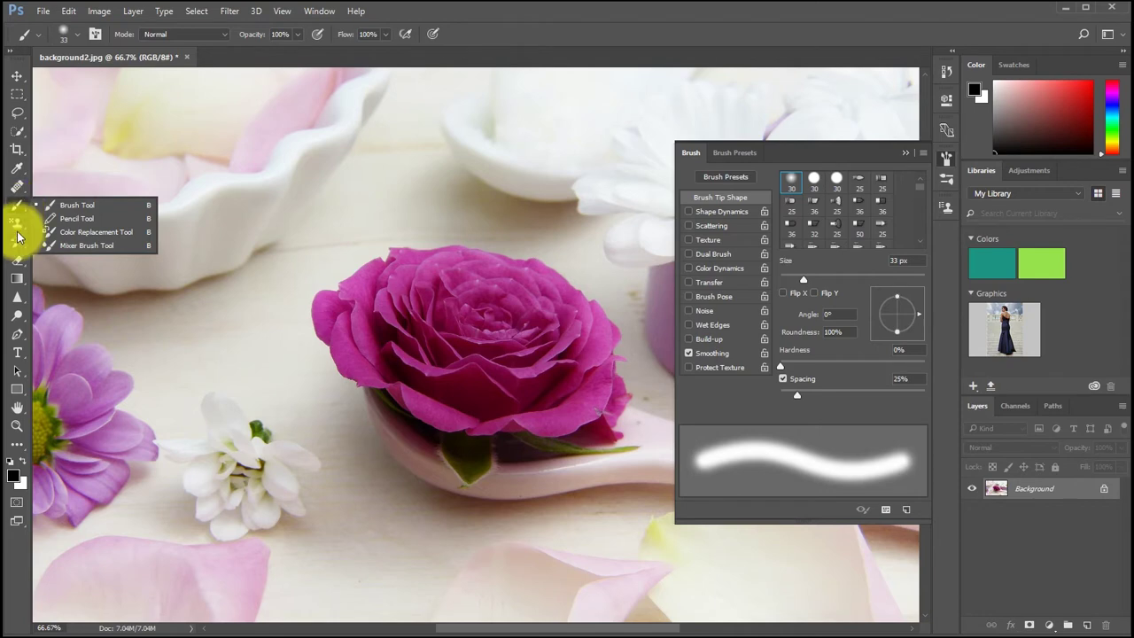
- Activate the Clone Stamp Tool and view its clone source settings and its full brush tip settings
click(19, 232)
click(71, 226)
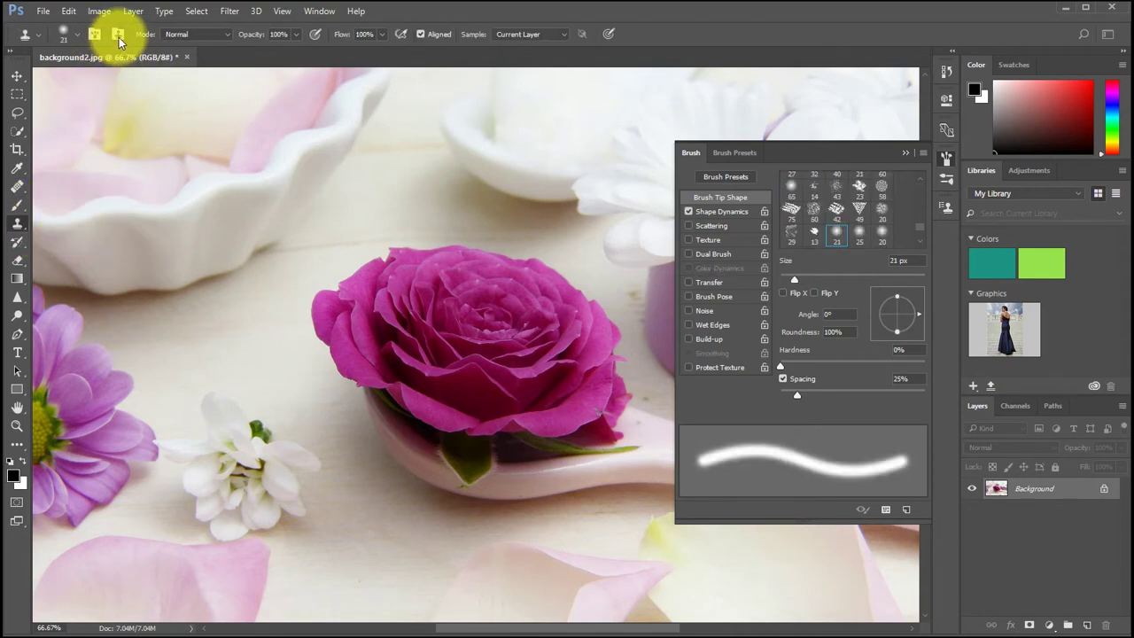
click(118, 37)
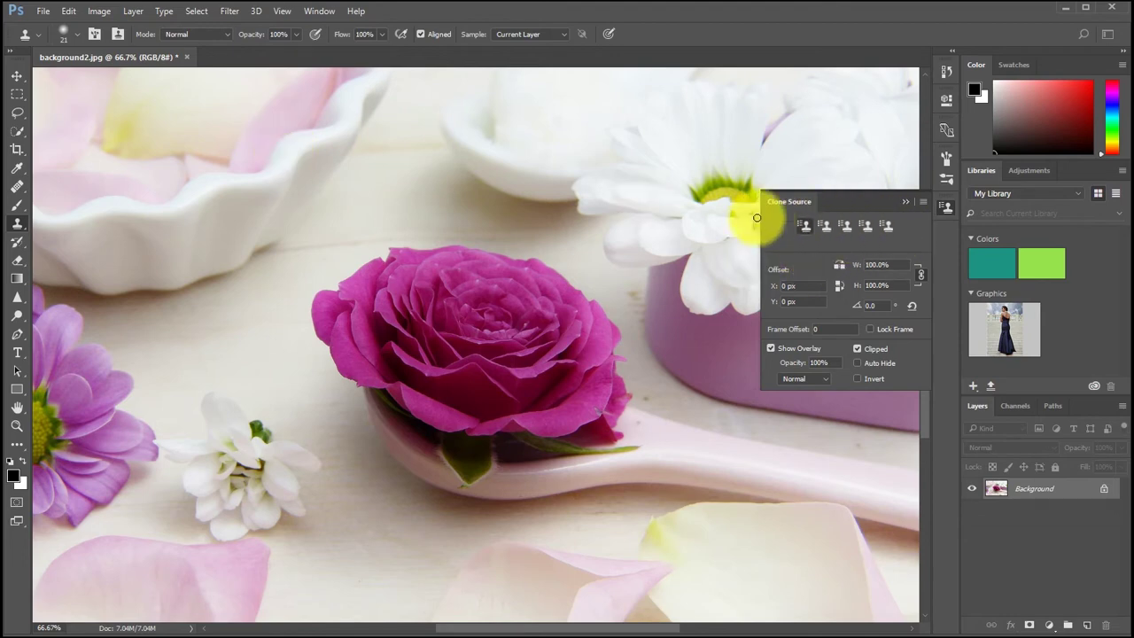
click(91, 33)
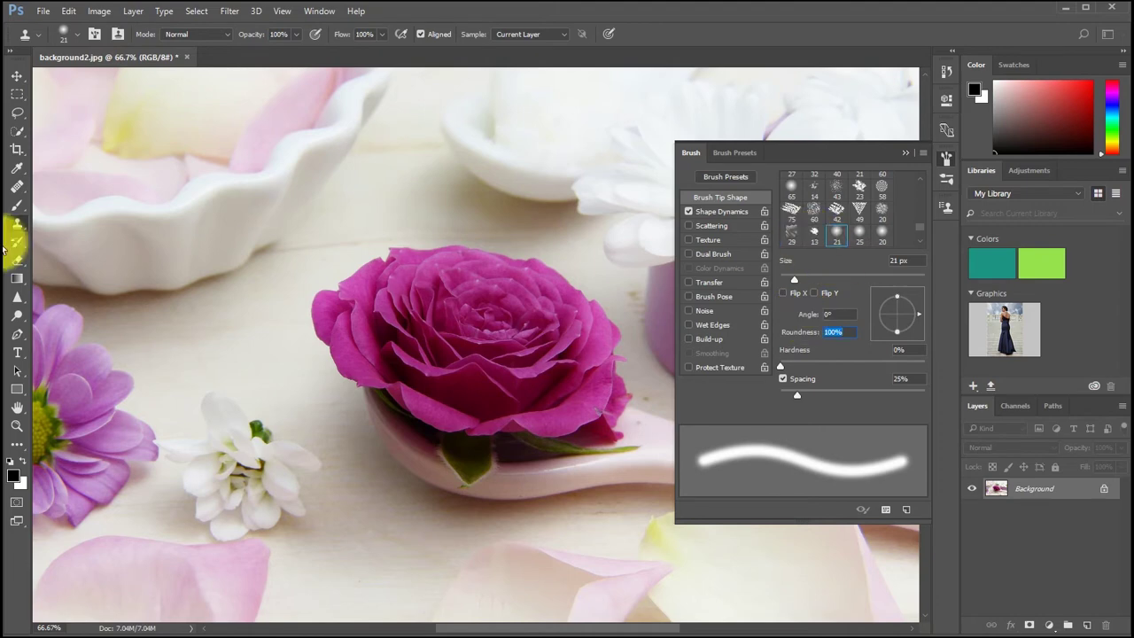
- View the brush settings and tool variants of the History Brush Tool and the Eraser Tool
click(15, 244)
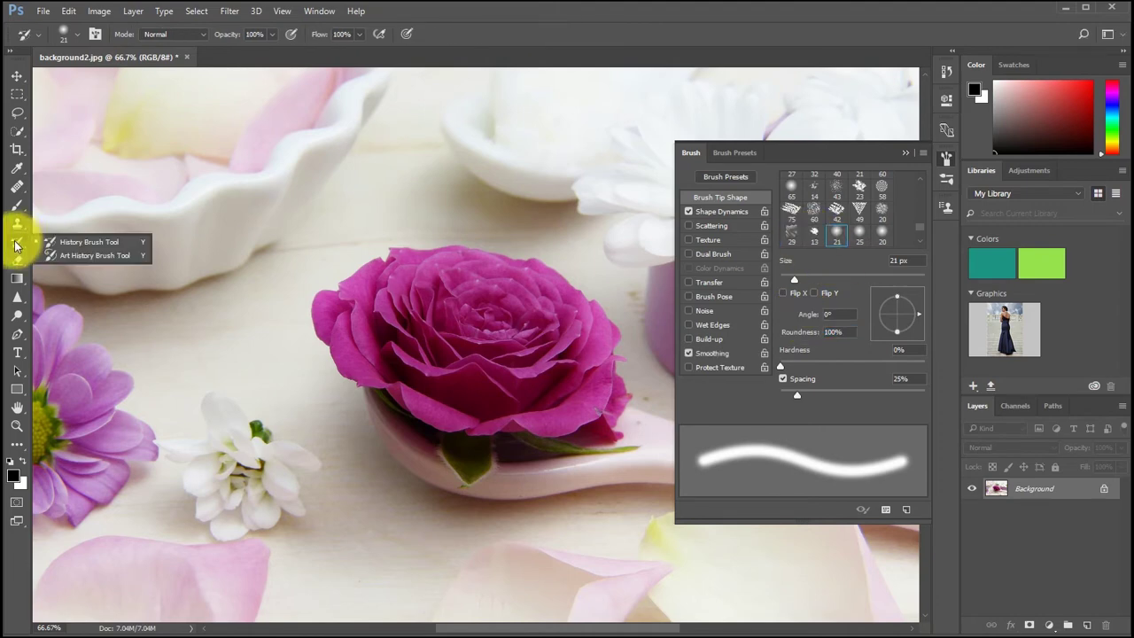
click(63, 241)
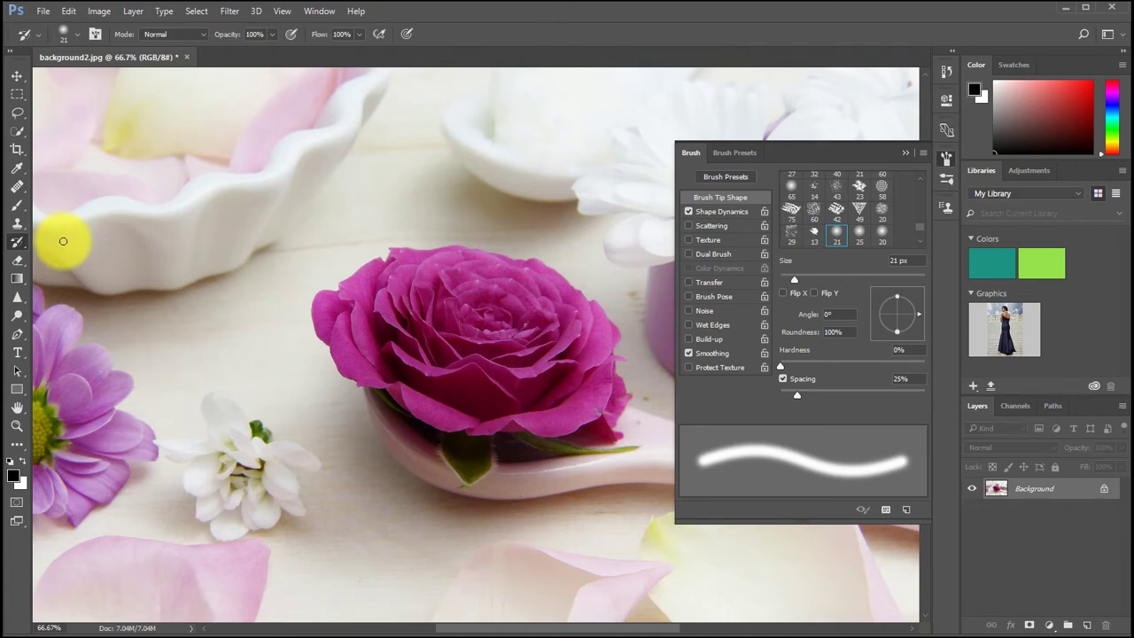
click(15, 244)
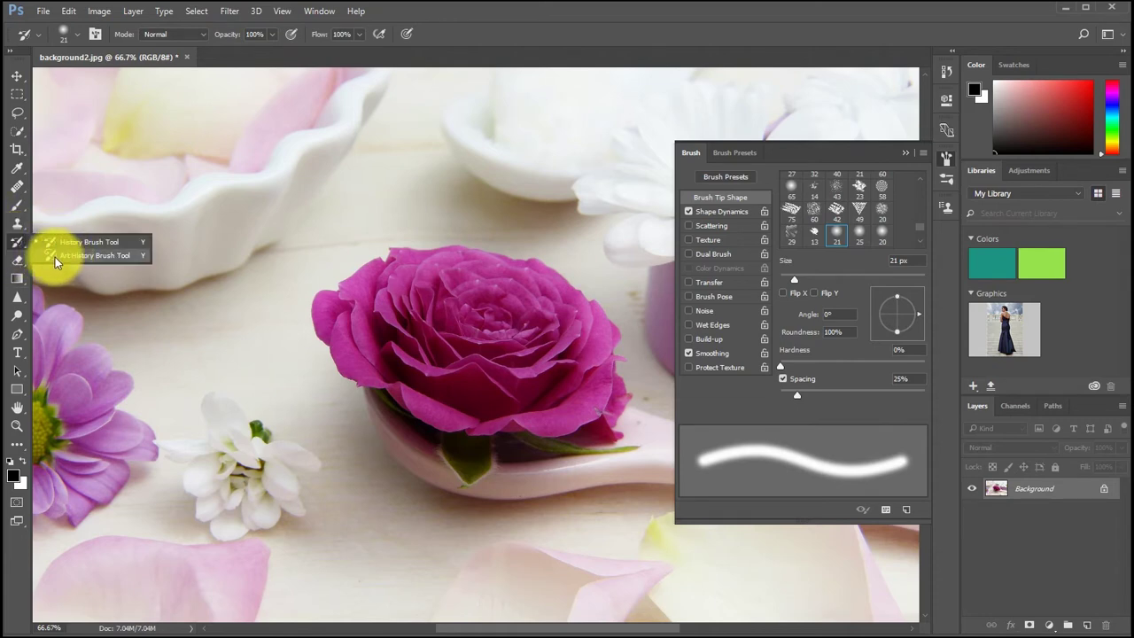
click(15, 263)
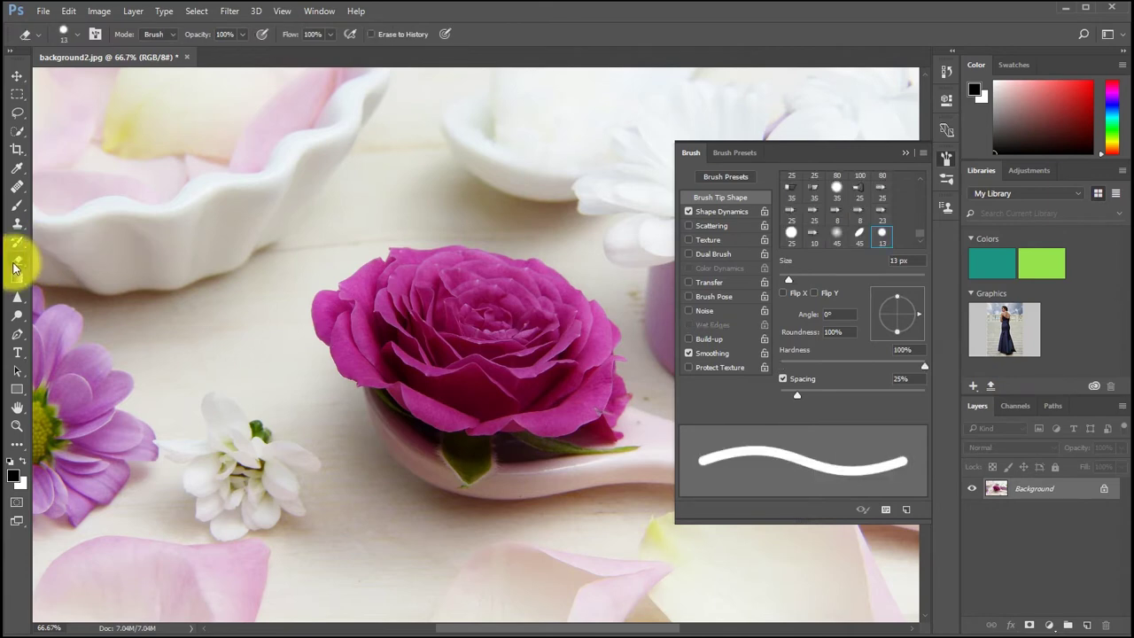
click(15, 263)
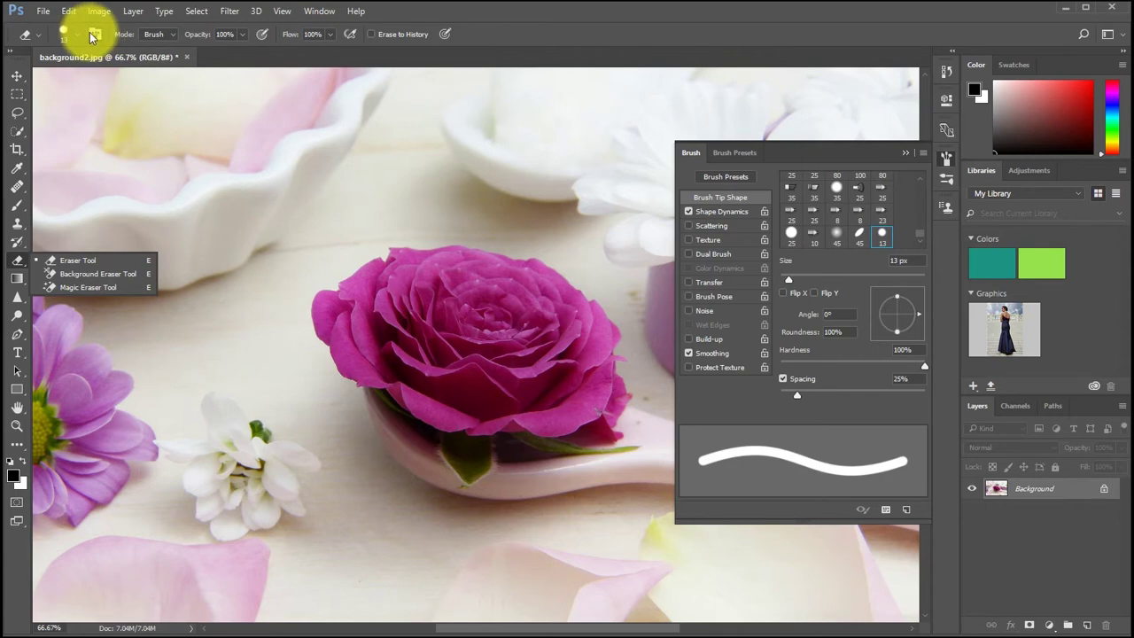
- Activate the Blur Tool and view its brush settings and the related Sharpen and Smudge tools
click(17, 302)
drag(18, 304, 45, 303)
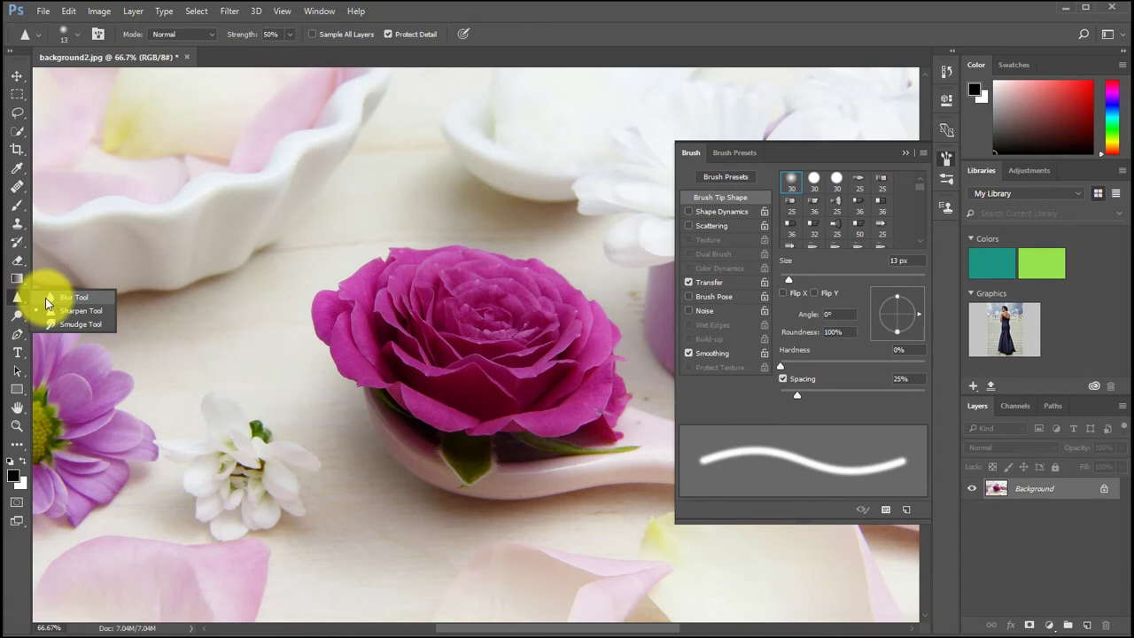
click(46, 298)
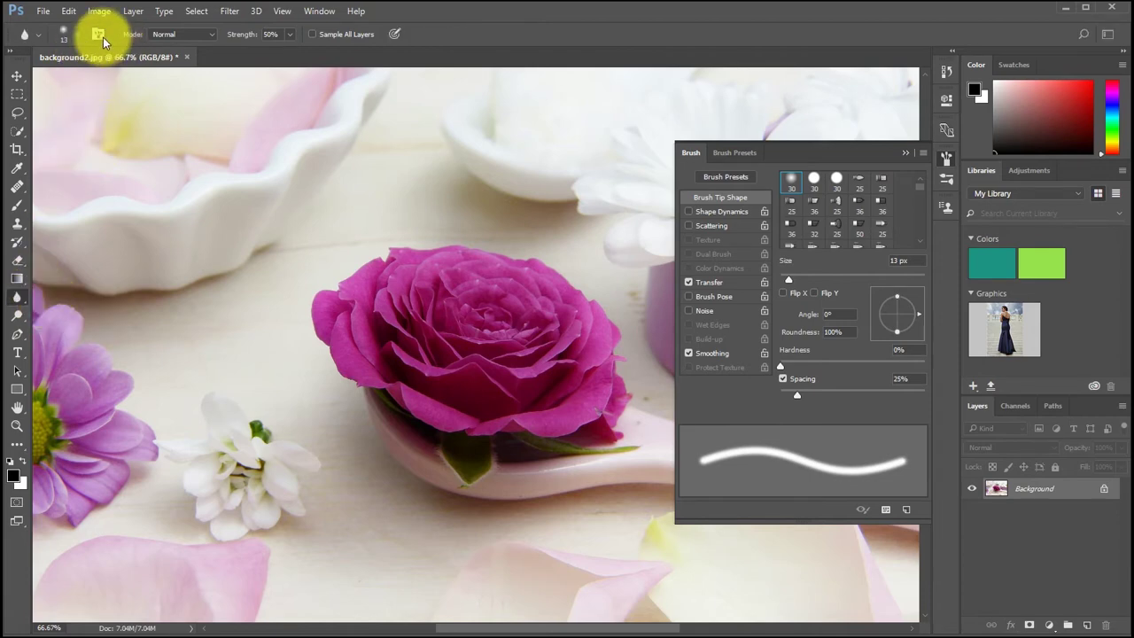
drag(19, 299, 48, 311)
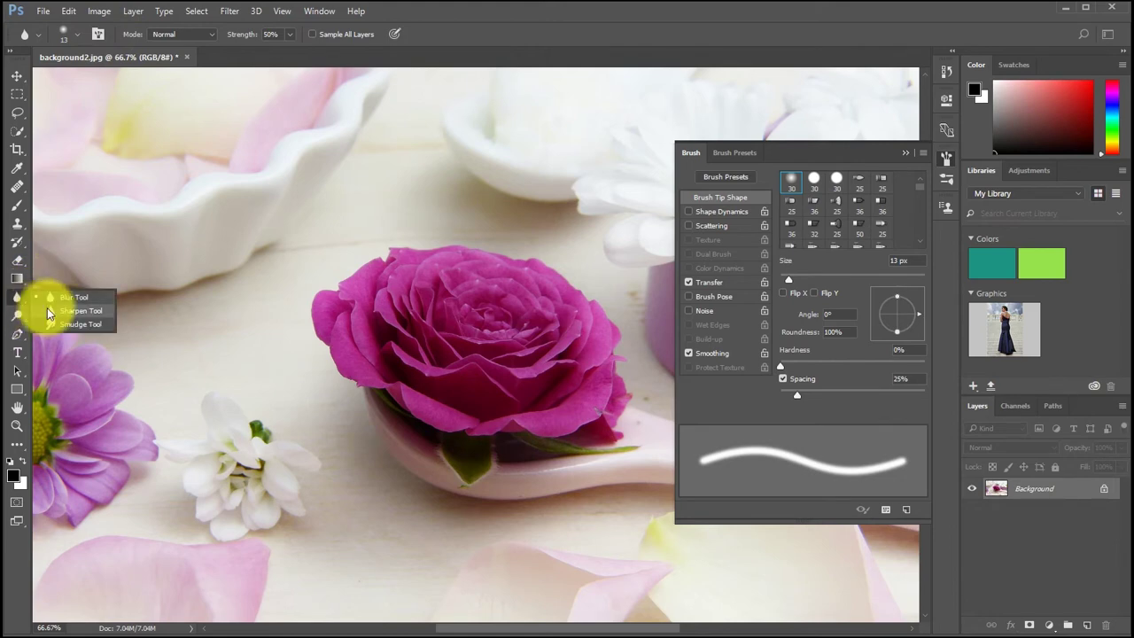
- Activate the Dodge Tool and look through its brush settings and the related Burn and Sponge tools
click(15, 320)
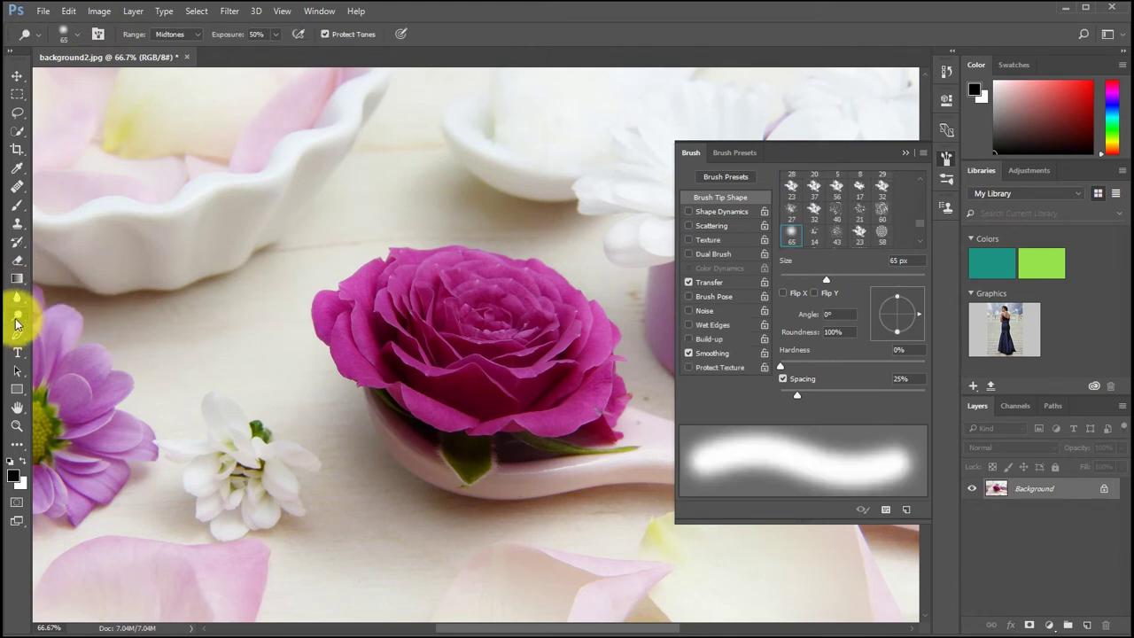
mouse_move(15, 325)
mouse_down()
mouse_move(18, 314)
mouse_move(94, 324)
mouse_move(86, 319)
mouse_move(78, 347)
mouse_up()
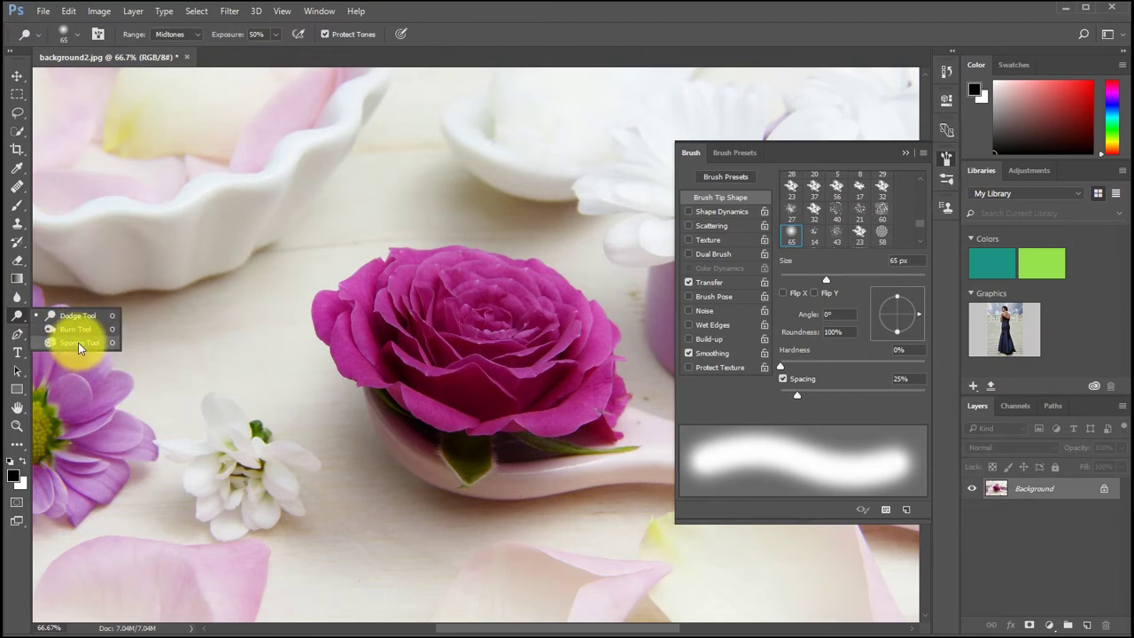
mouse_move(79, 348)
mouse_down()
mouse_move(62, 312)
mouse_move(81, 312)
mouse_move(63, 339)
mouse_move(28, 314)
mouse_up()
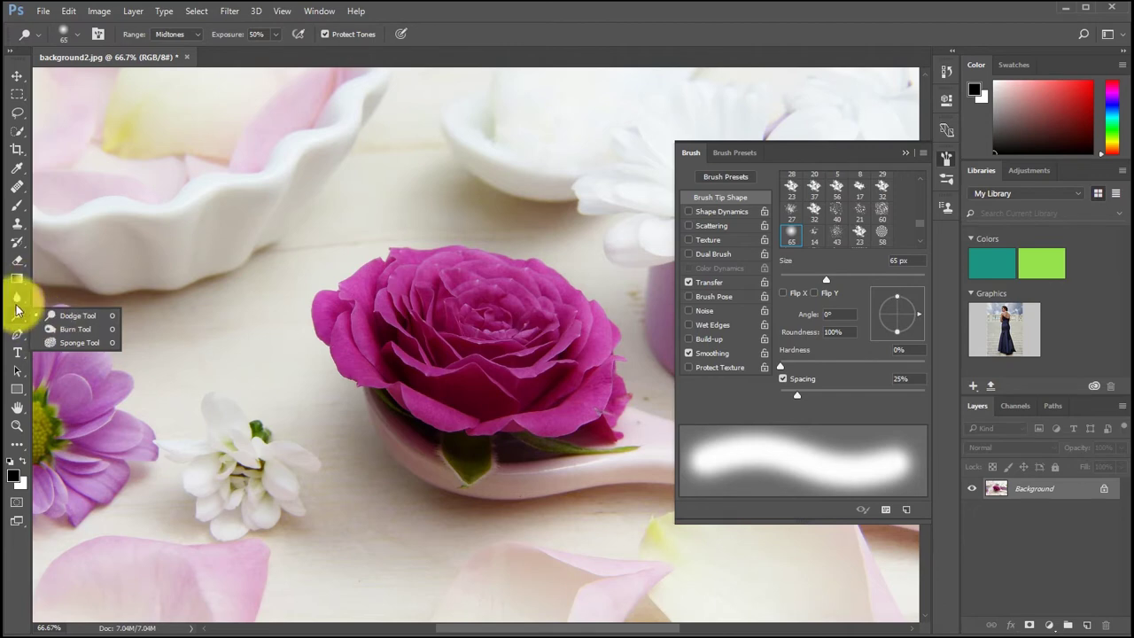
- Activate the Brush Tool for painting and close the full brush tip settings
click(16, 298)
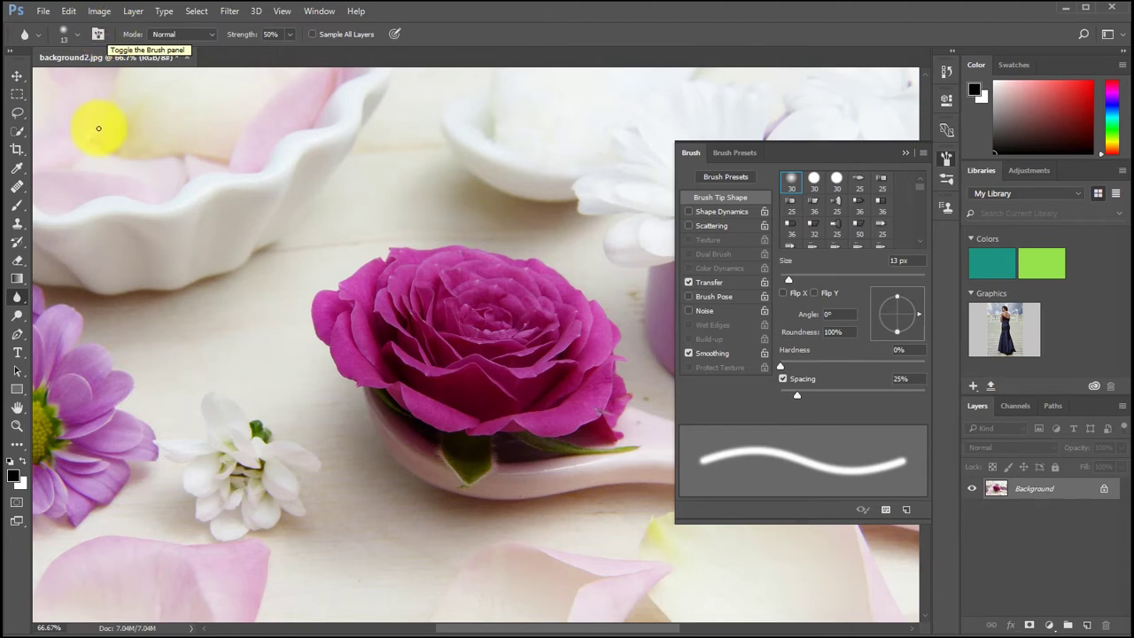
click(15, 207)
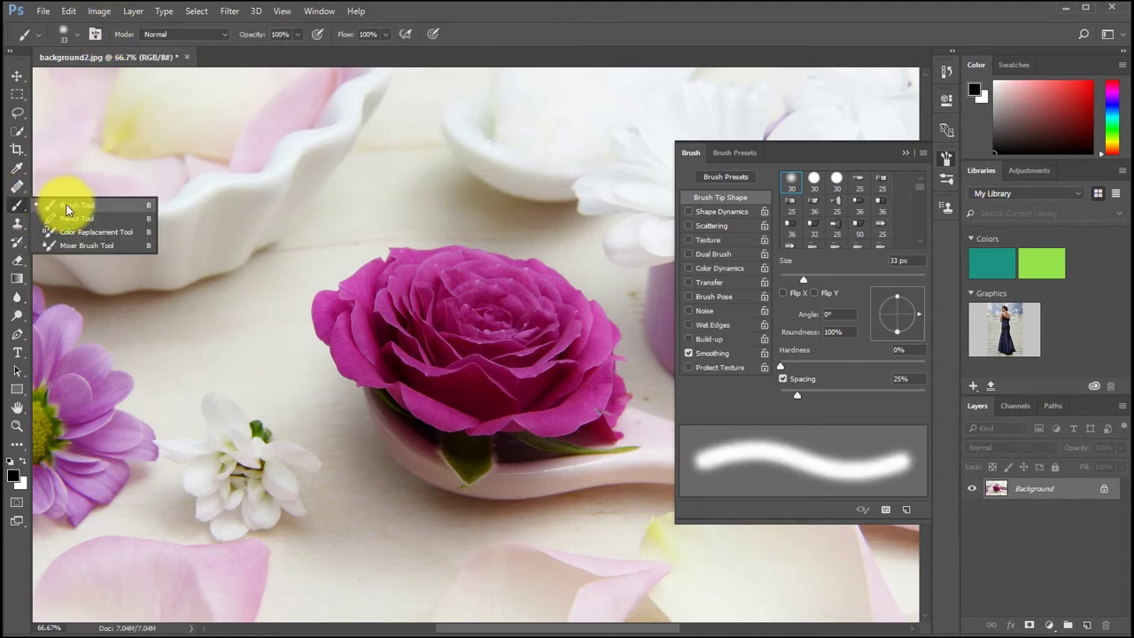
click(67, 209)
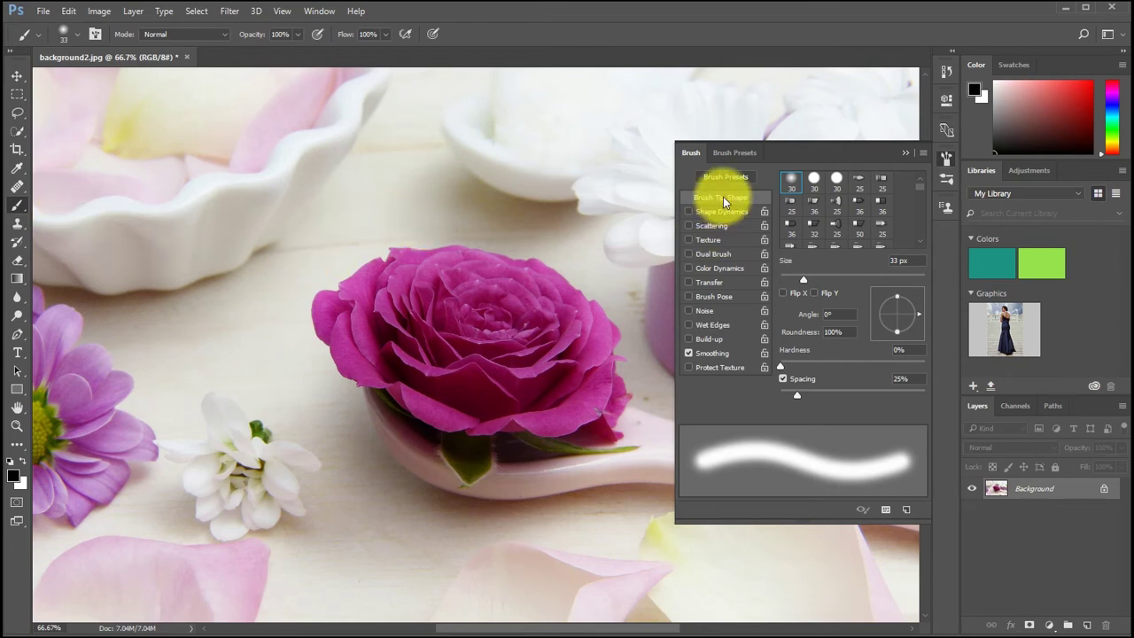
click(946, 157)
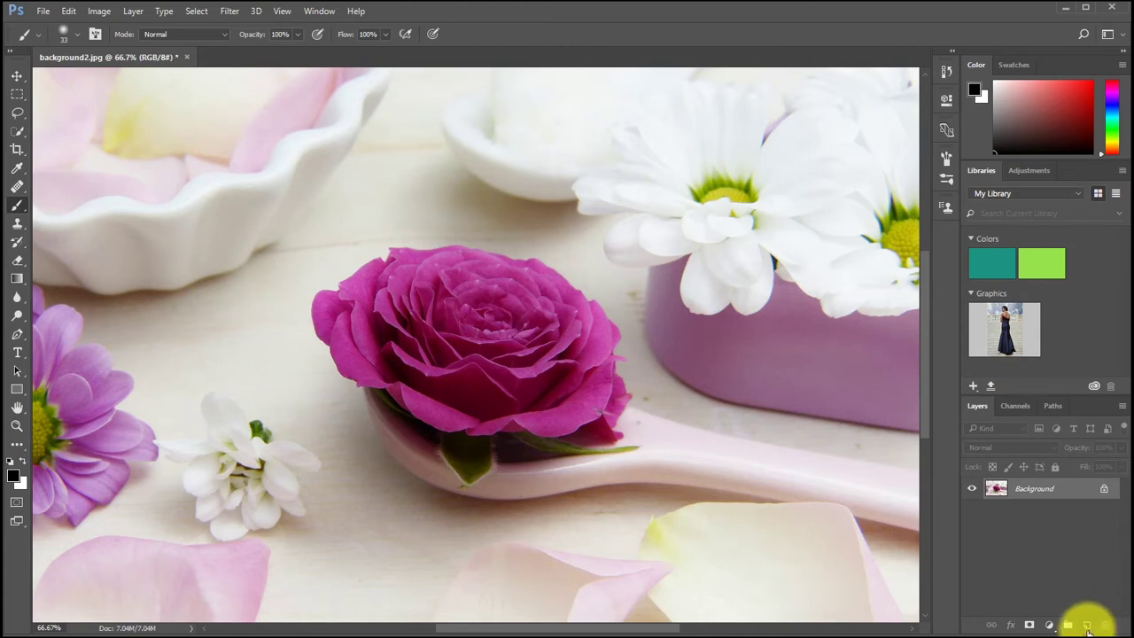
- Add a new layer above the Background and paint a soft black 29 px dot on the white dish's rim
click(1087, 625)
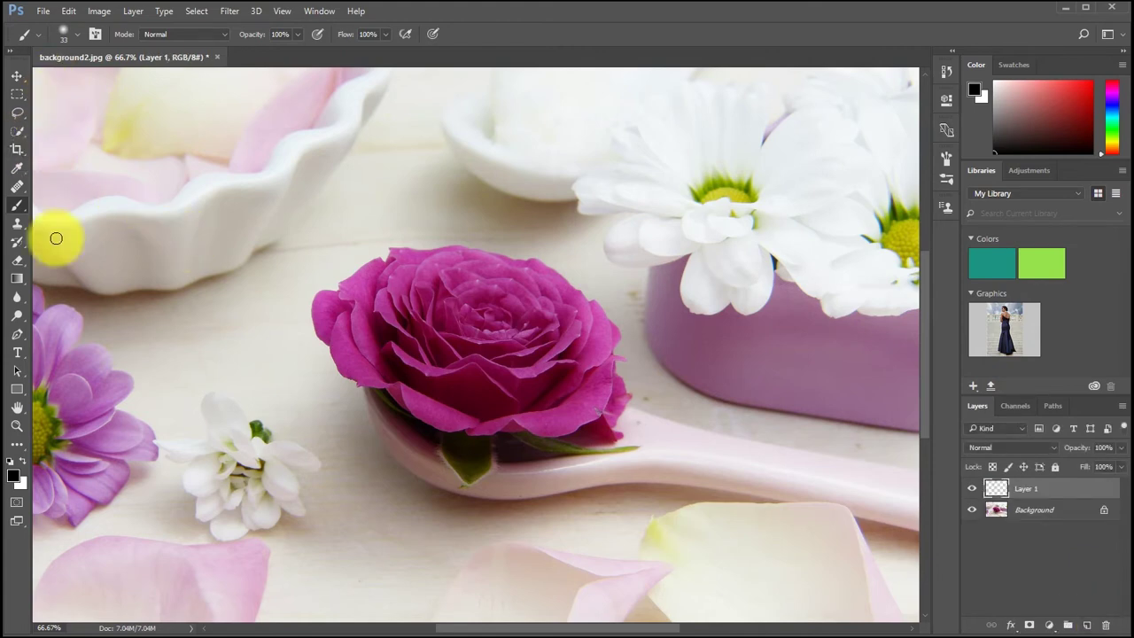
click(78, 34)
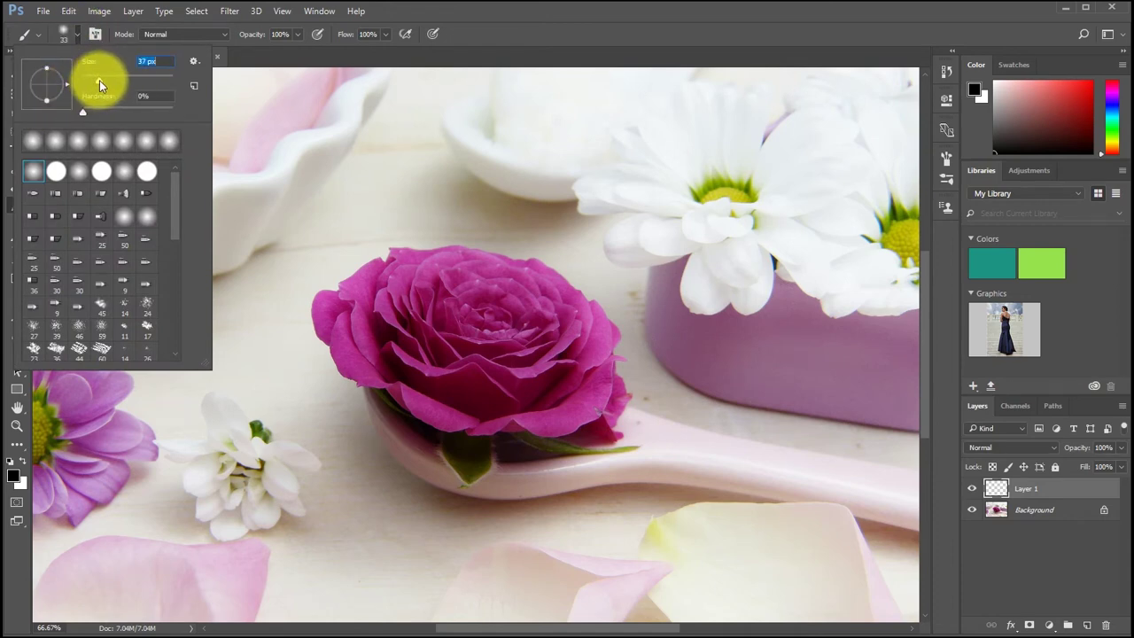
mouse_move(110, 80)
mouse_down()
mouse_move(342, 112)
mouse_move(95, 80)
mouse_up()
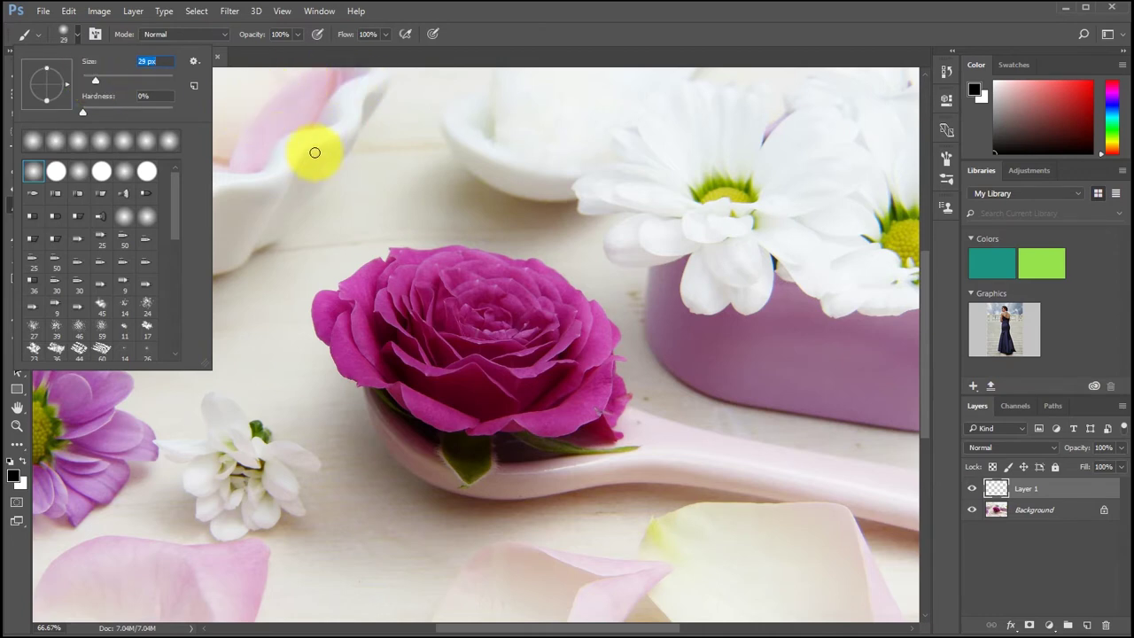
click(325, 158)
click(324, 158)
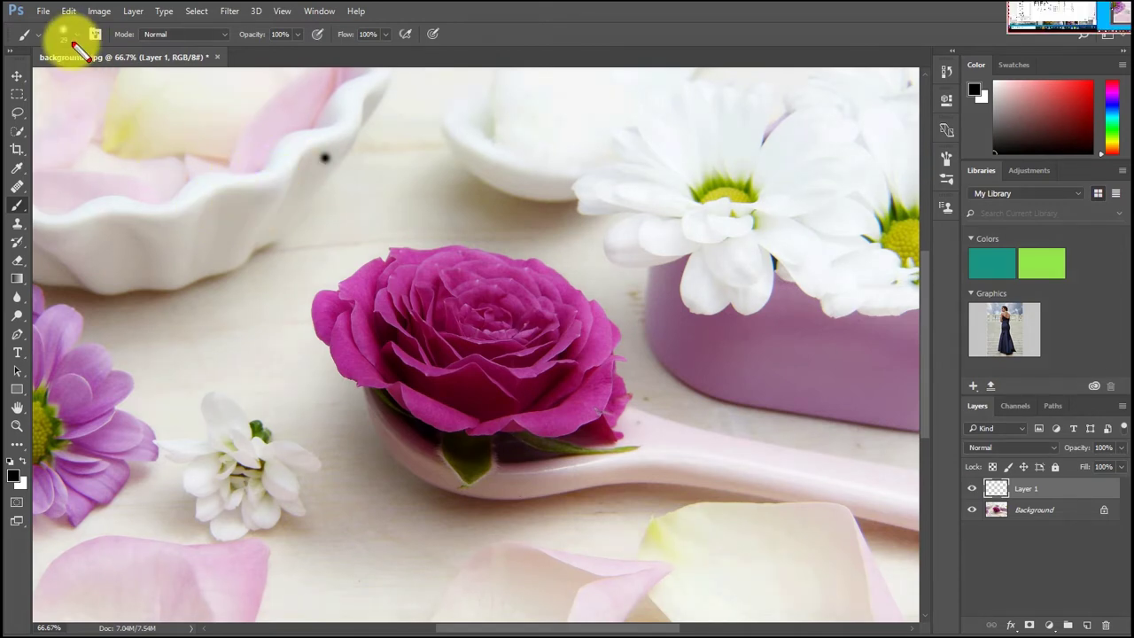
mouse_move(180, 149)
mouse_down()
mouse_move(154, 203)
mouse_move(171, 224)
mouse_up()
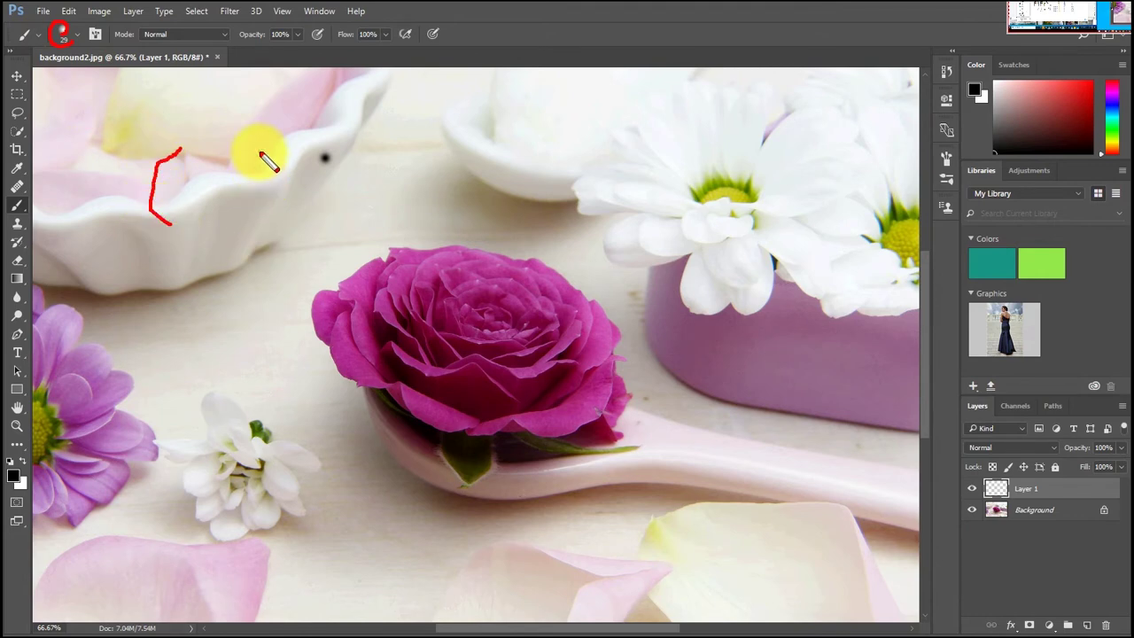
mouse_move(259, 152)
mouse_down()
mouse_move(277, 168)
mouse_move(279, 212)
mouse_up()
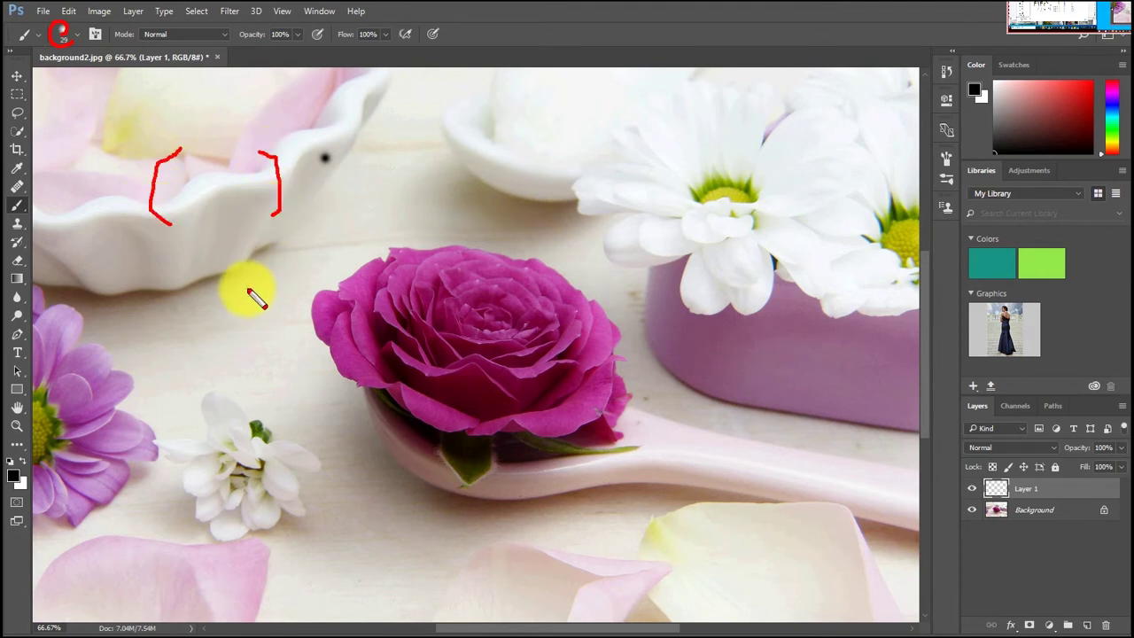
mouse_move(180, 236)
mouse_down()
mouse_move(159, 143)
mouse_move(175, 140)
mouse_move(193, 158)
mouse_move(196, 238)
mouse_up()
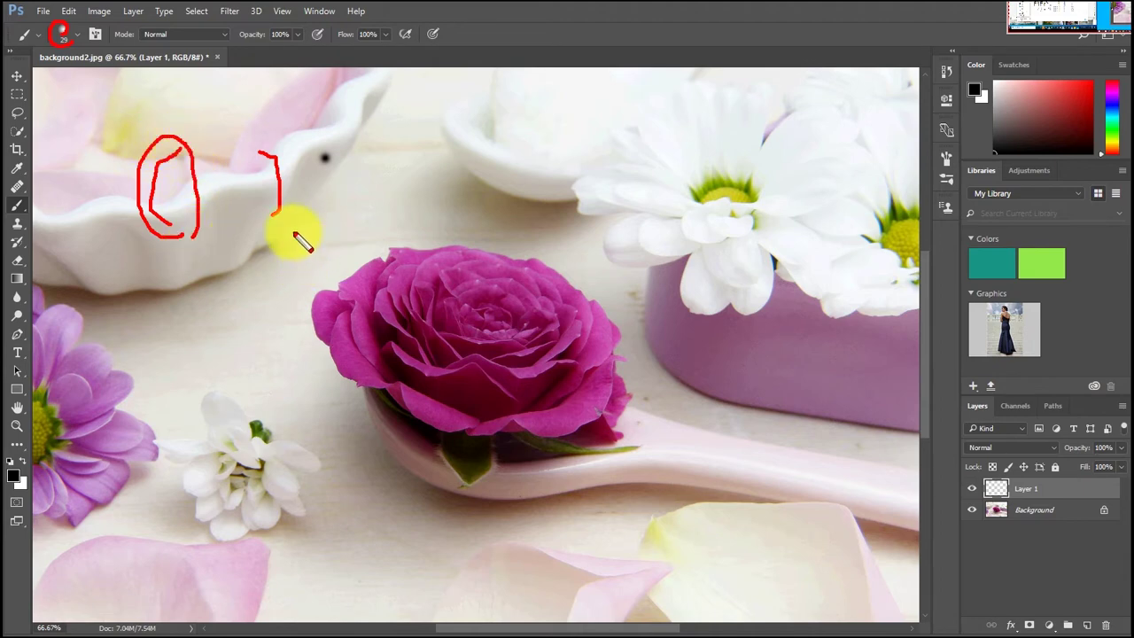
mouse_move(306, 224)
mouse_down()
mouse_move(242, 199)
mouse_move(249, 126)
mouse_move(280, 125)
mouse_move(301, 159)
mouse_move(298, 223)
mouse_up()
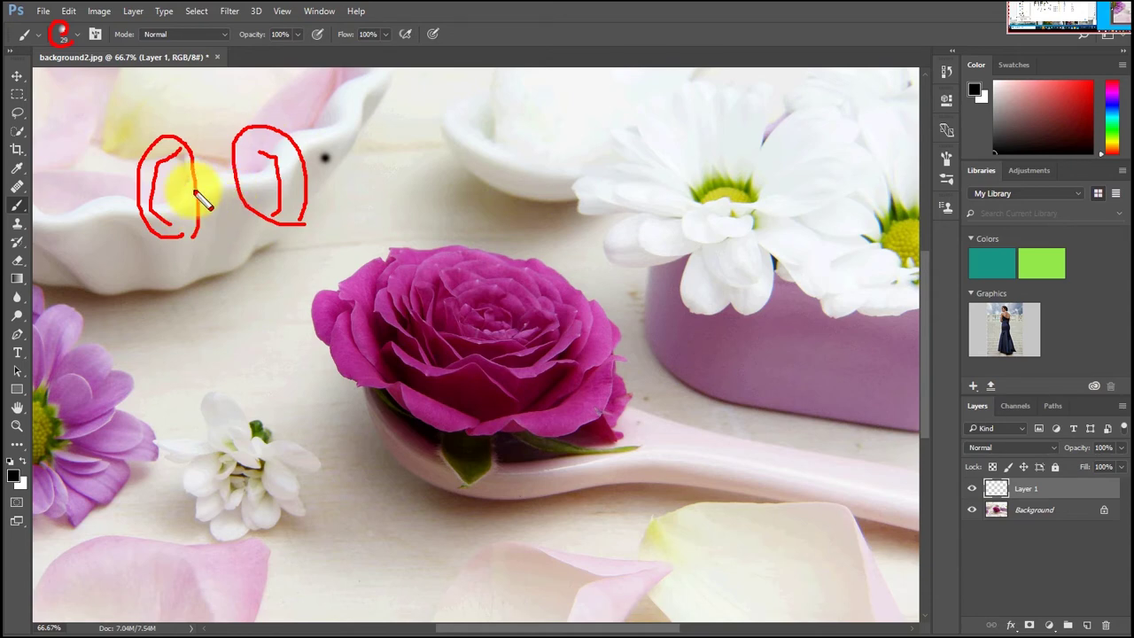
key(Escape)
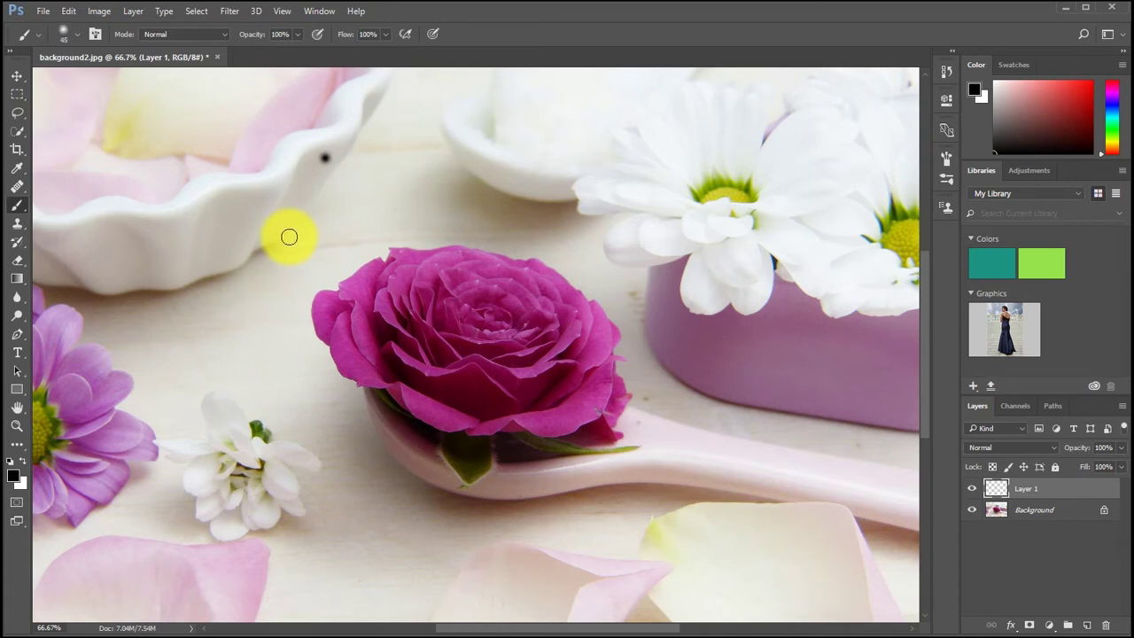
- Choose the hard round brush with 100% hardness at 70 px and stamp a black dot just above the rose
click(77, 34)
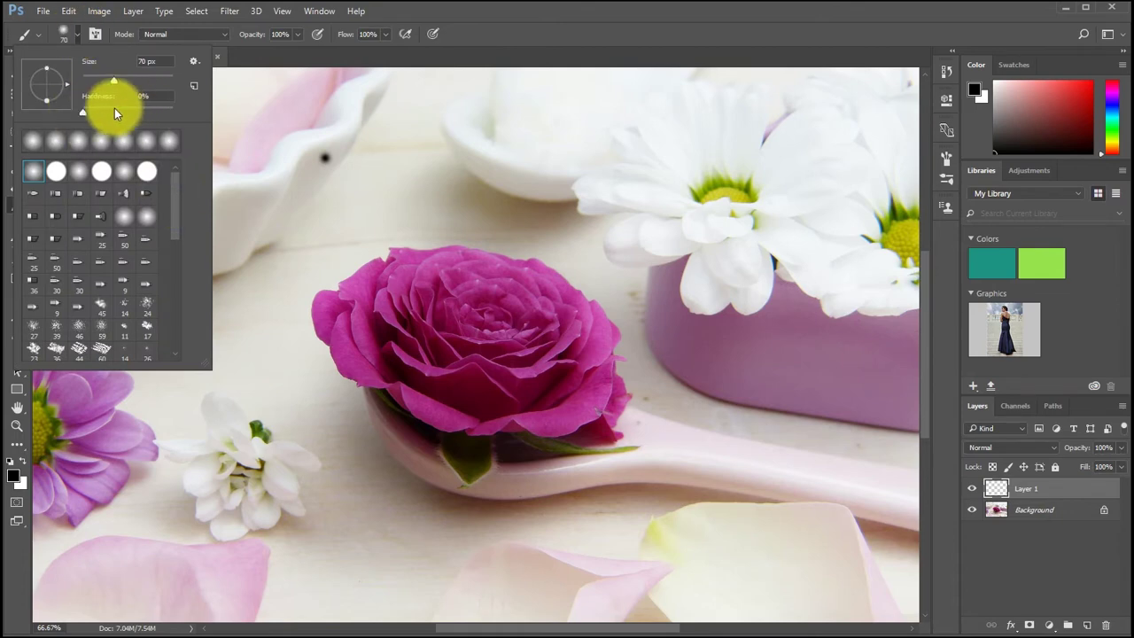
mouse_move(87, 108)
mouse_down()
mouse_move(102, 110)
mouse_move(82, 108)
mouse_up()
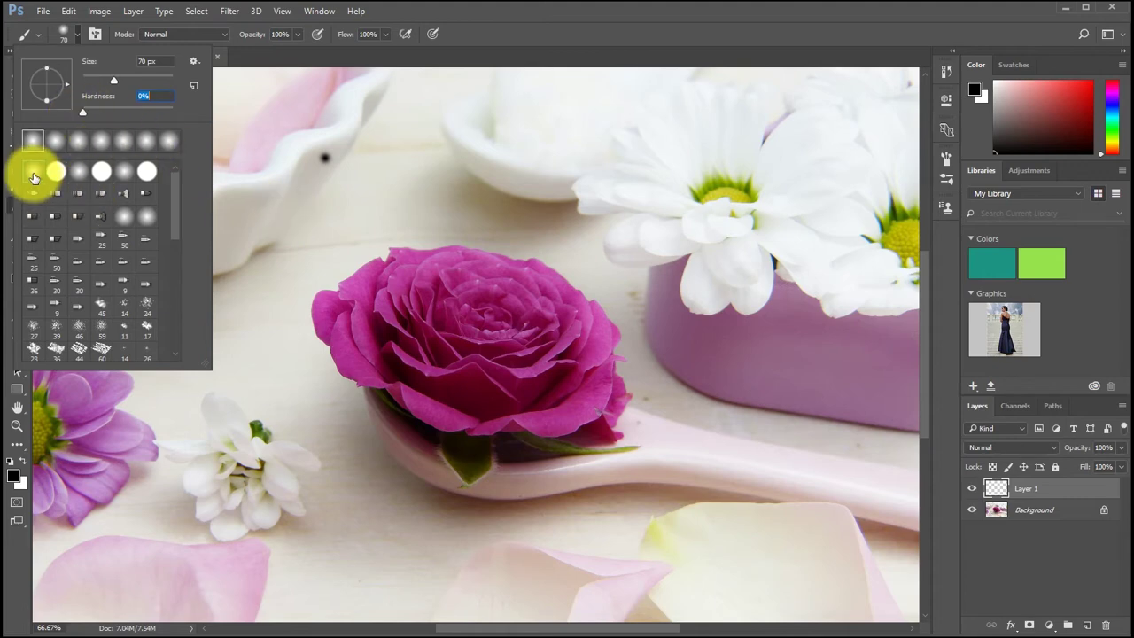
click(54, 172)
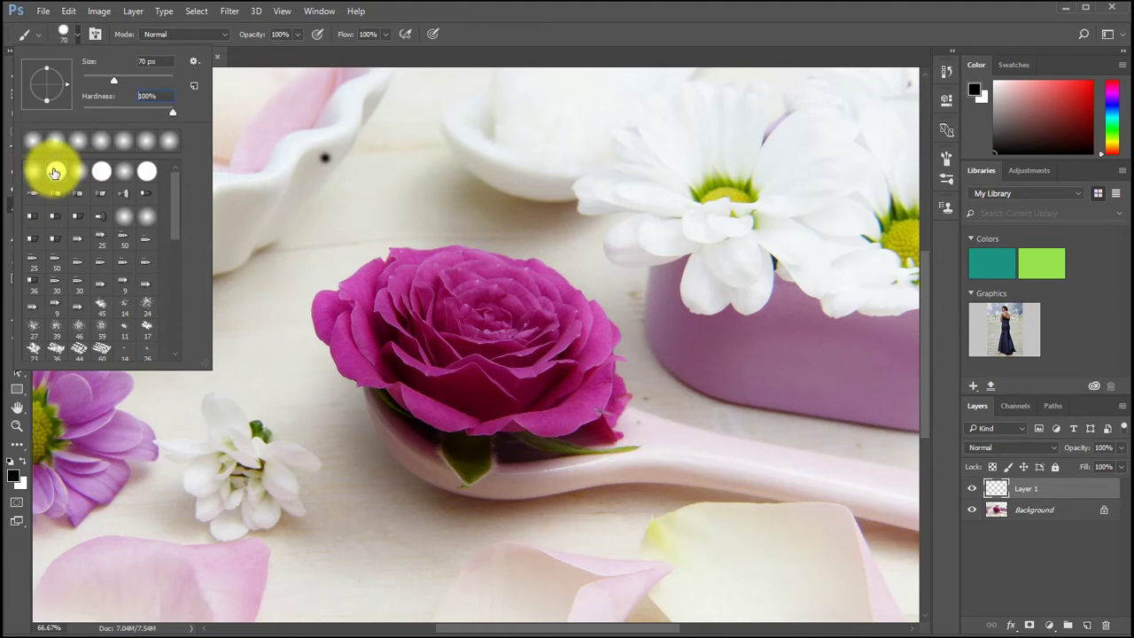
click(396, 191)
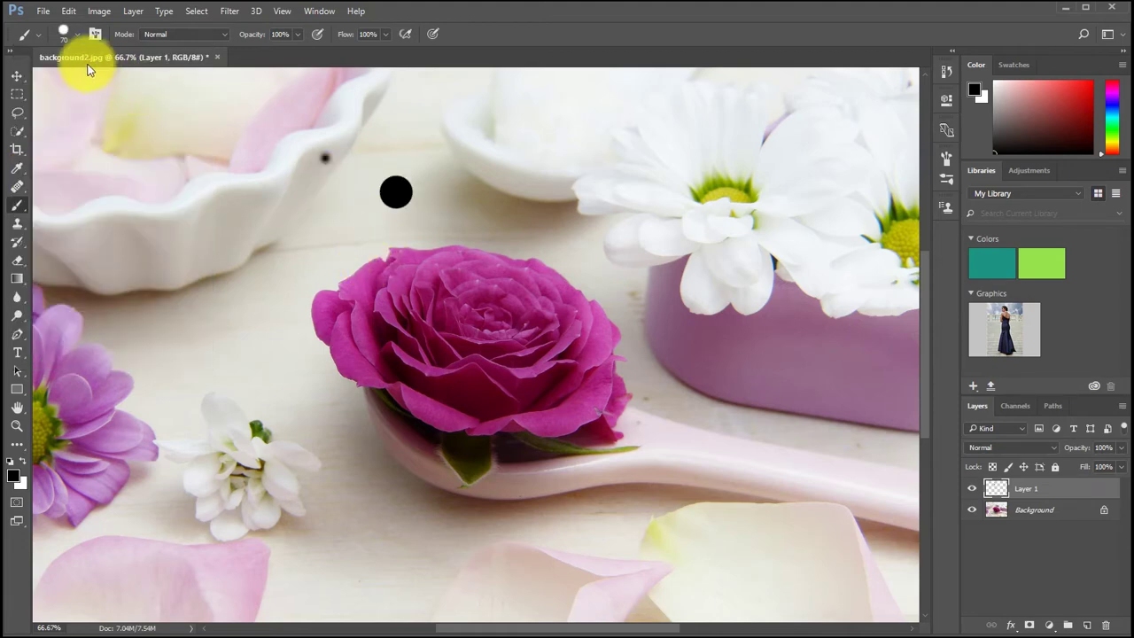
- Choose a soft round brush with 0% hardness at 70 px and stamp a dot near the dish's lower edge
click(79, 32)
click(121, 215)
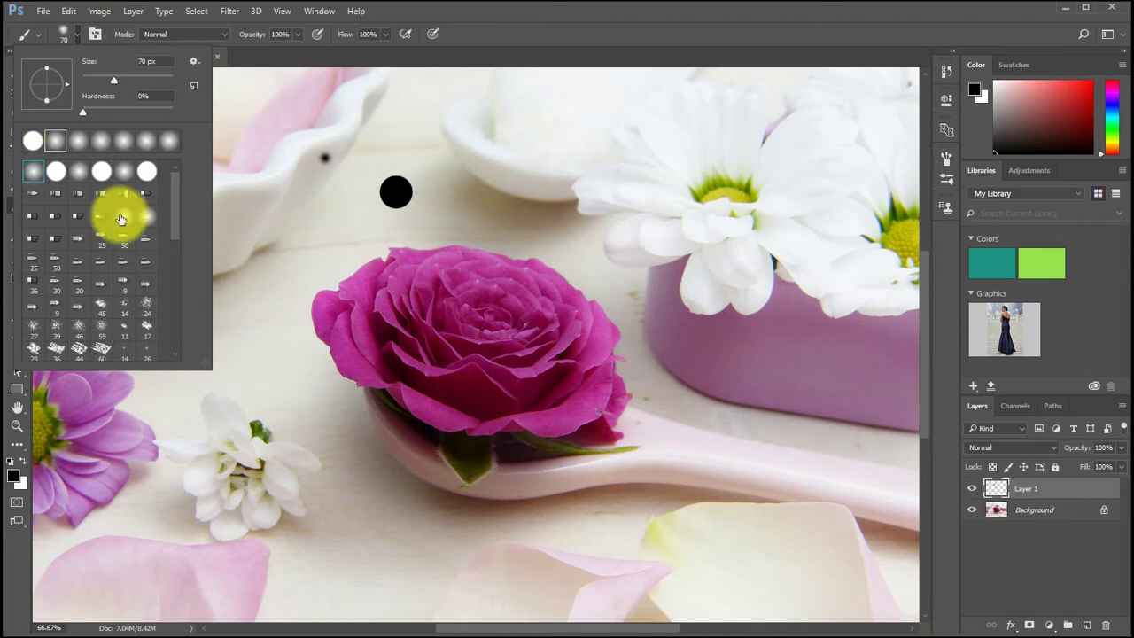
click(295, 219)
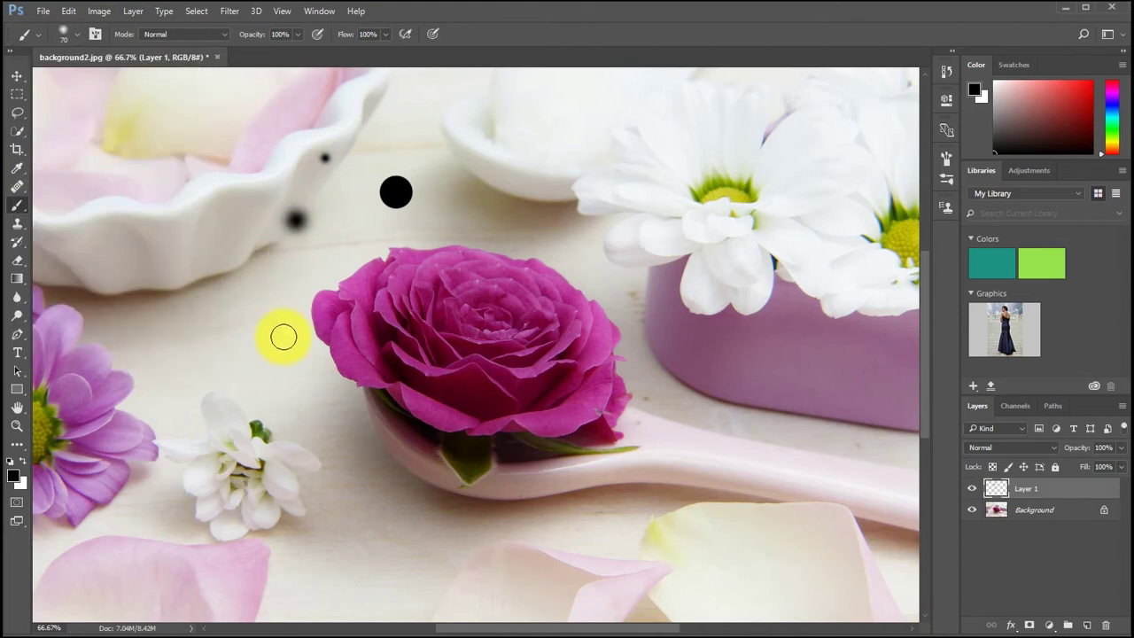
- Set the brush hardness to 43% and stamp a dot between the soft dot and the hard dot
click(77, 33)
click(91, 113)
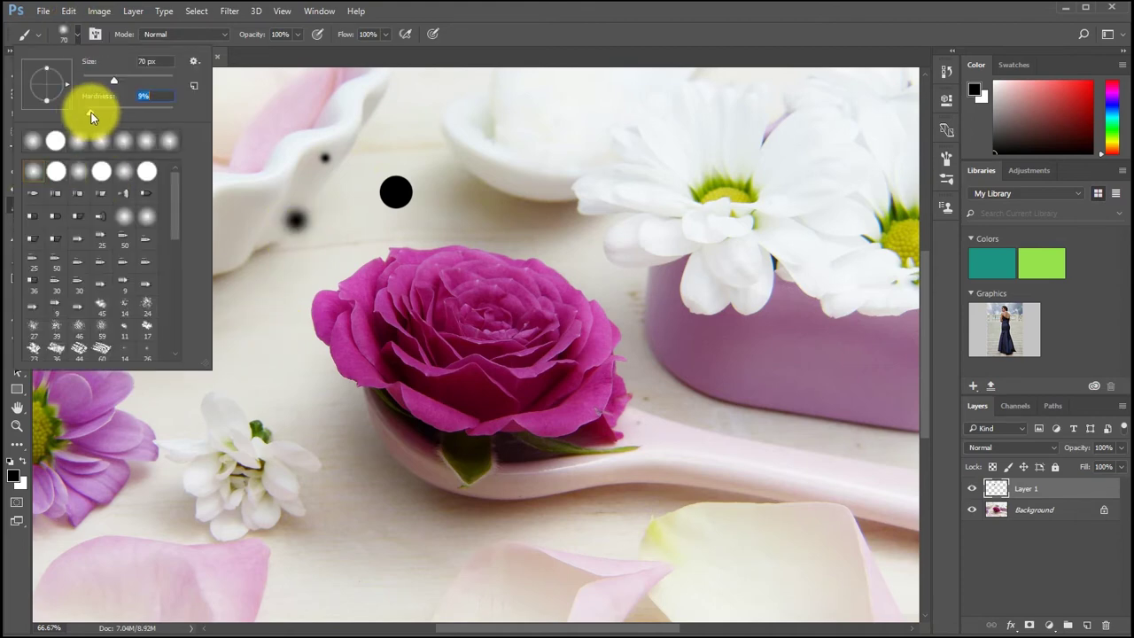
drag(90, 114, 122, 114)
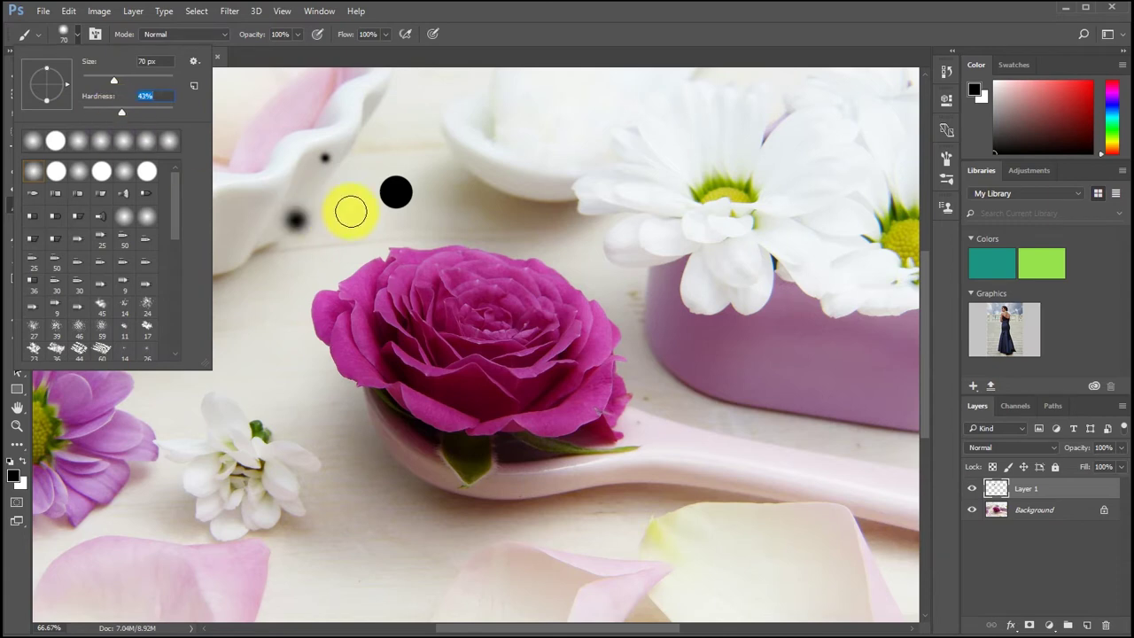
click(347, 210)
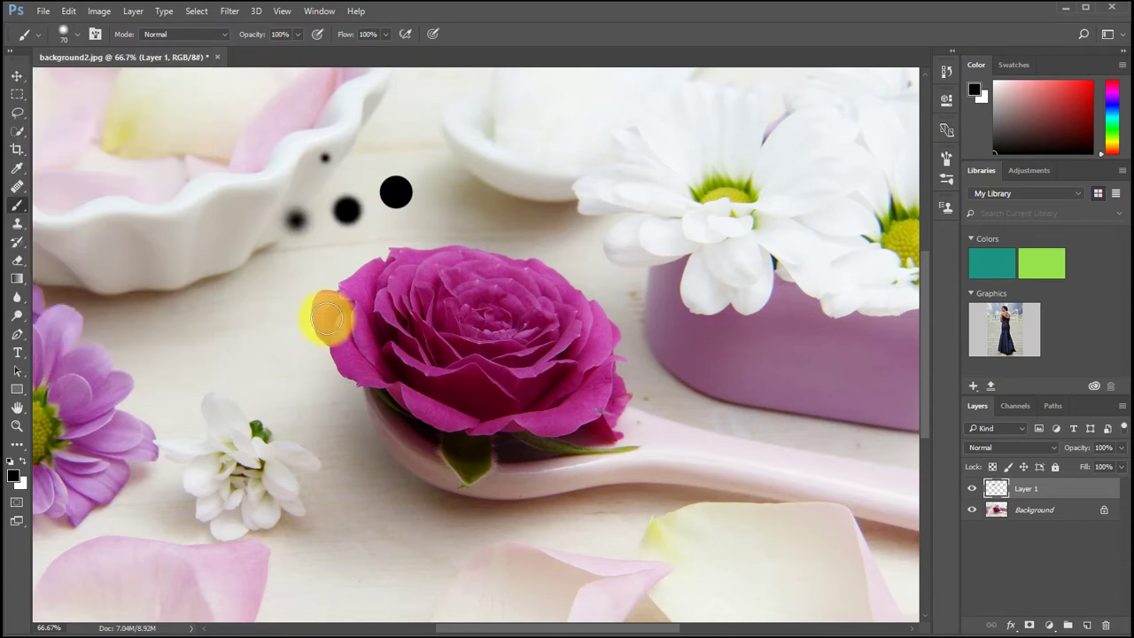
- Choose the pointed bristle brush preset and paint test dots and short vertical black strokes between the hard dot and the daisy
click(78, 32)
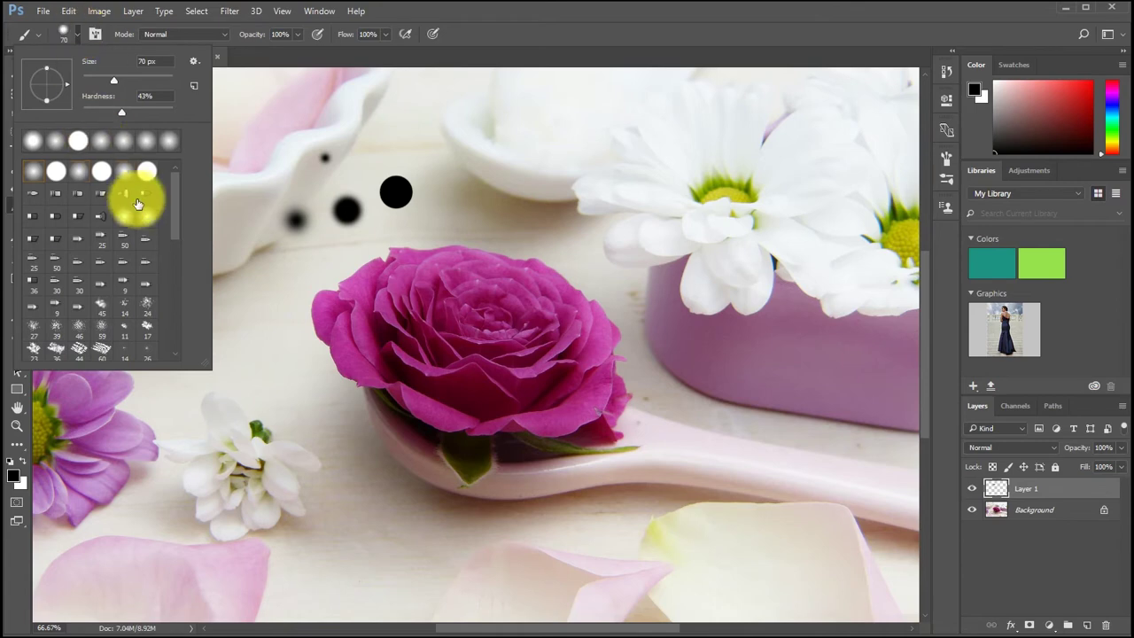
click(33, 199)
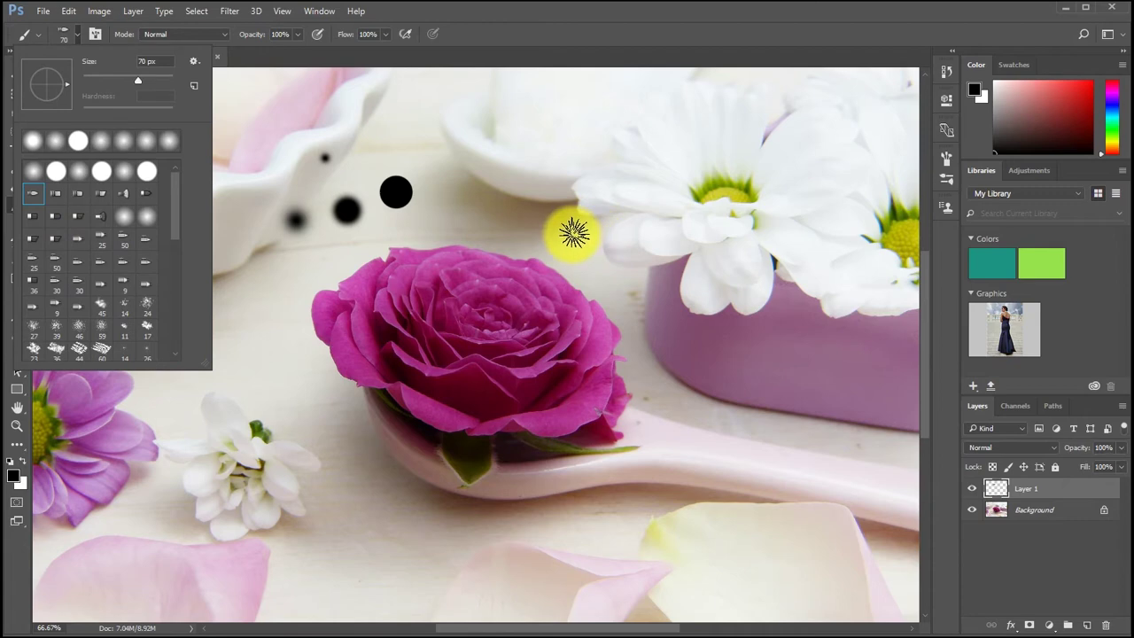
click(550, 163)
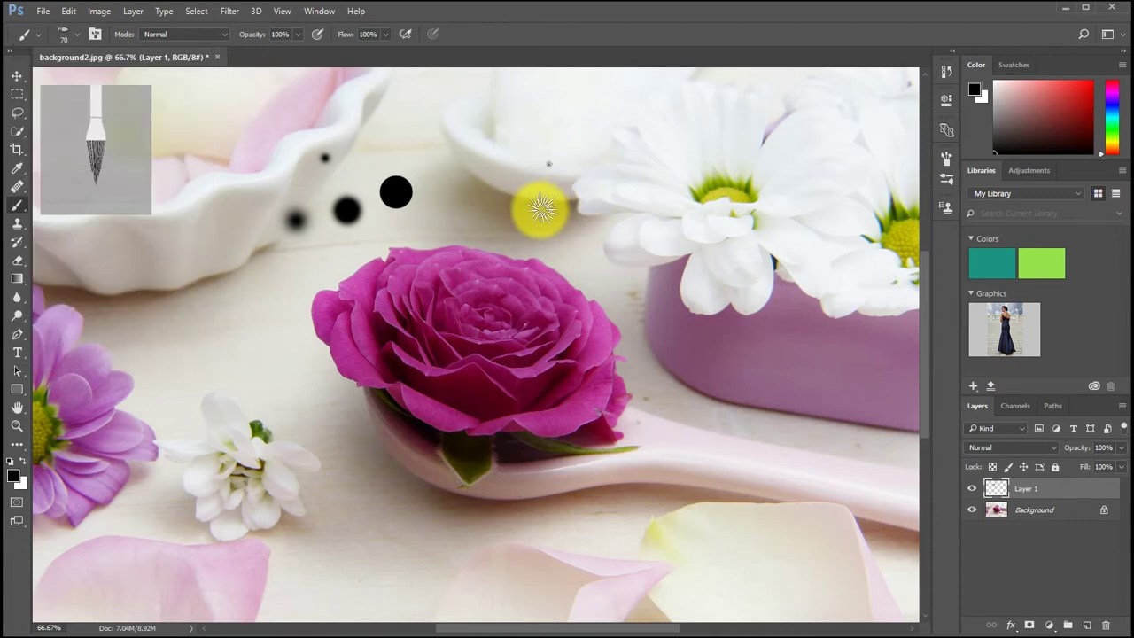
drag(602, 157, 603, 238)
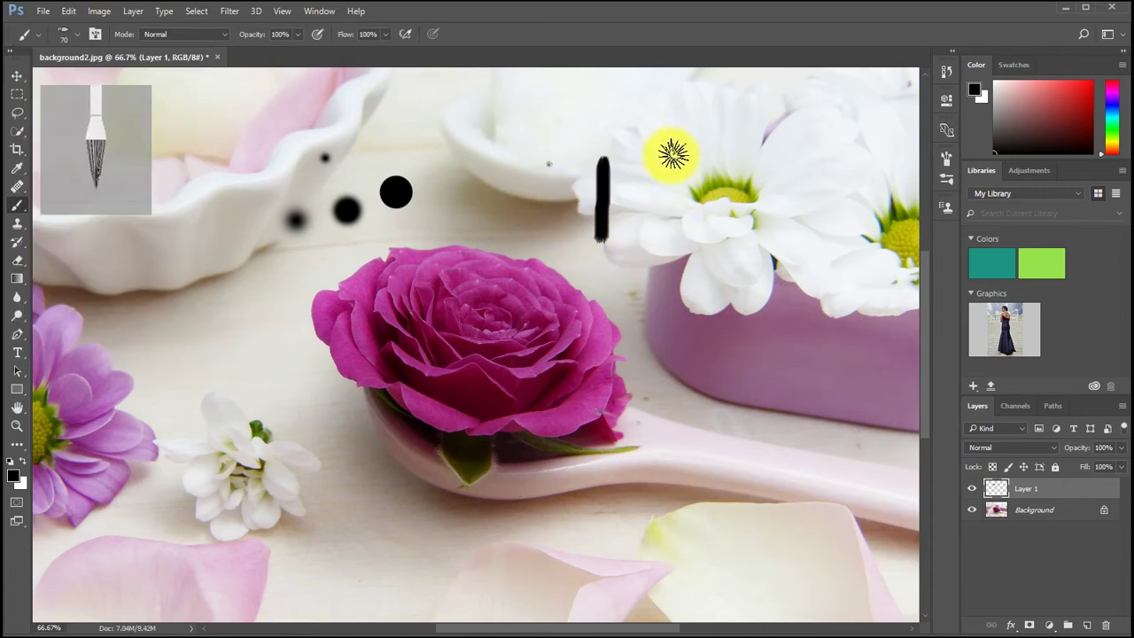
drag(671, 149, 671, 232)
click(498, 150)
drag(490, 188, 482, 234)
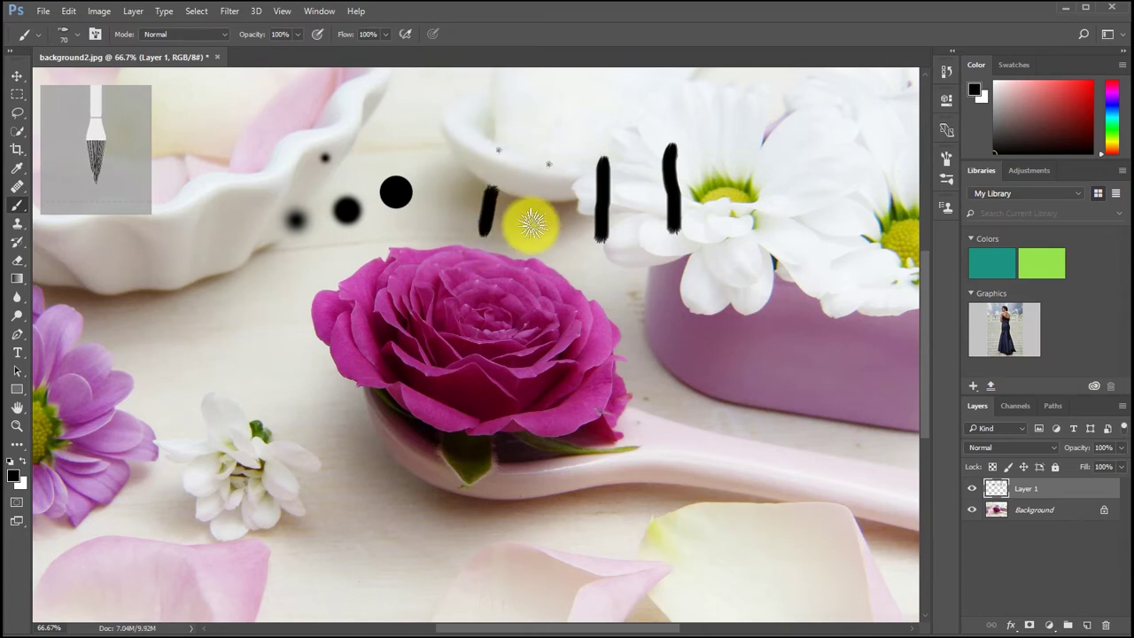
mouse_move(534, 193)
mouse_down()
mouse_move(532, 230)
mouse_move(557, 284)
mouse_up()
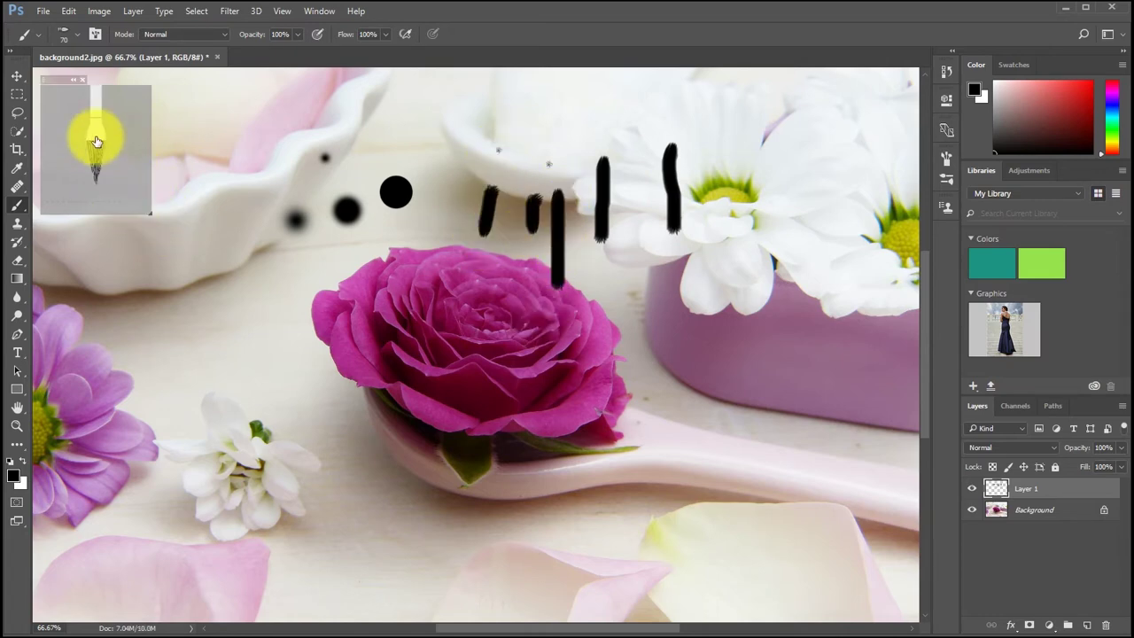
- Browse the brush presets, choose a thin-tipped one at 70 px and paint three grainy vertical strokes to the left of the rose
click(76, 35)
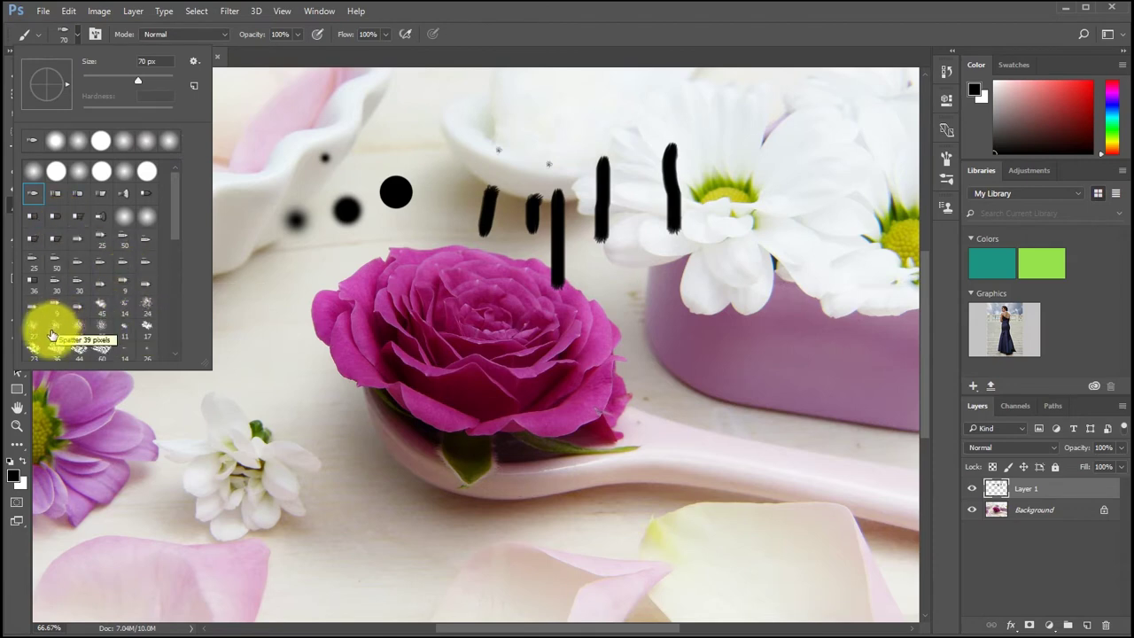
scroll(178, 231, down, 4)
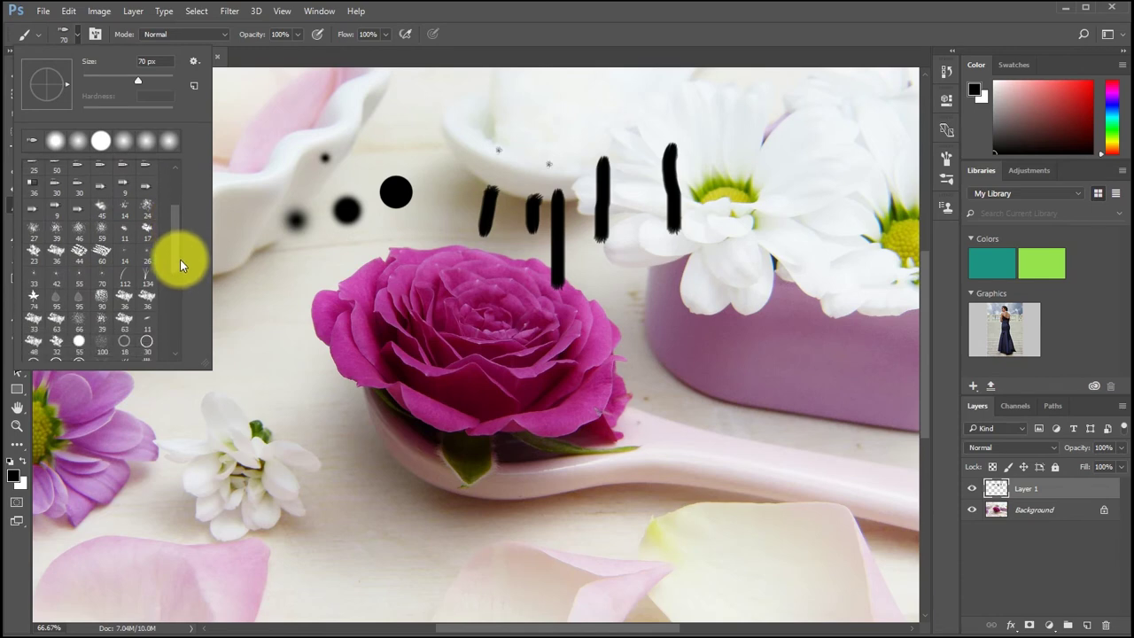
scroll(164, 235, up, 4)
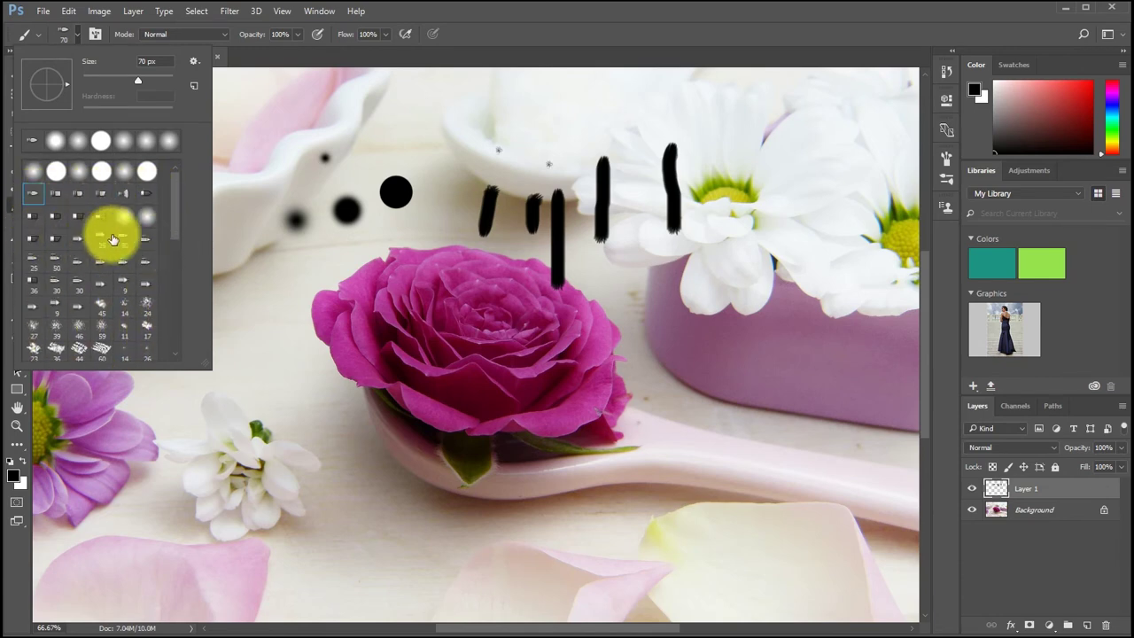
click(78, 238)
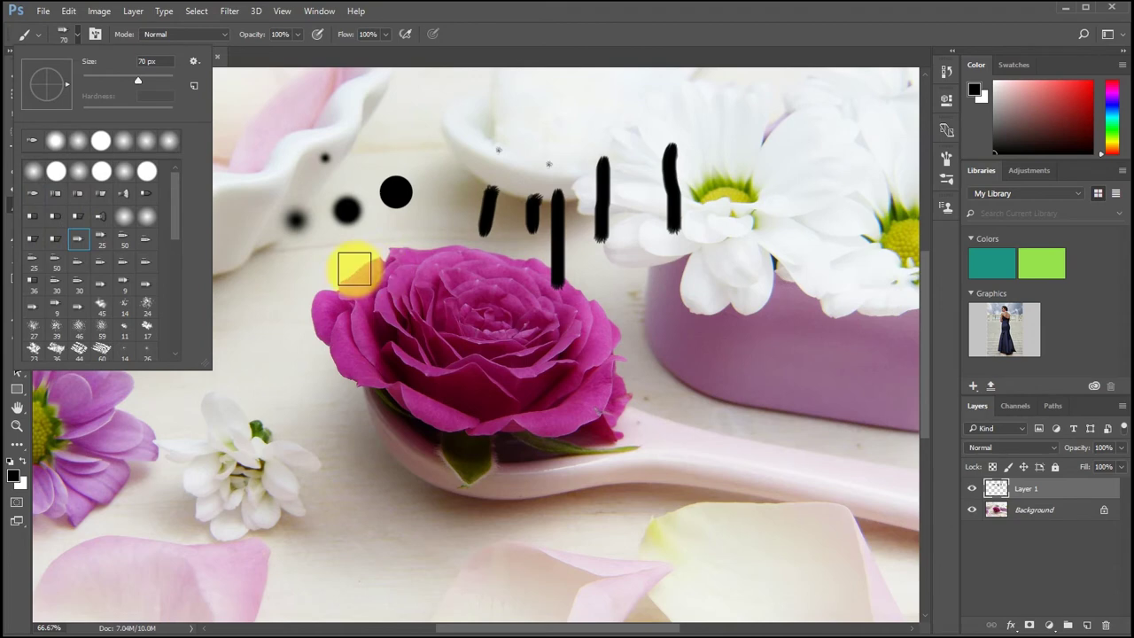
click(101, 261)
mouse_move(268, 270)
mouse_down()
mouse_move(266, 304)
mouse_move(215, 278)
mouse_move(165, 273)
mouse_up()
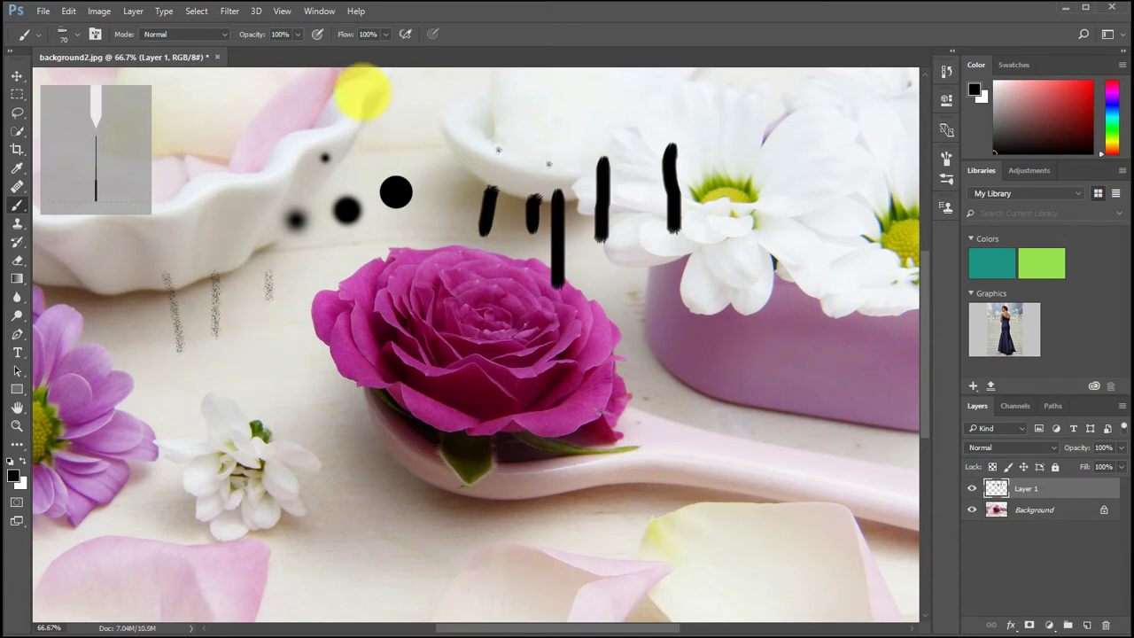
- Choose the textured 60 px brush preset and paint short black strokes between the small white flower and the rose
click(77, 35)
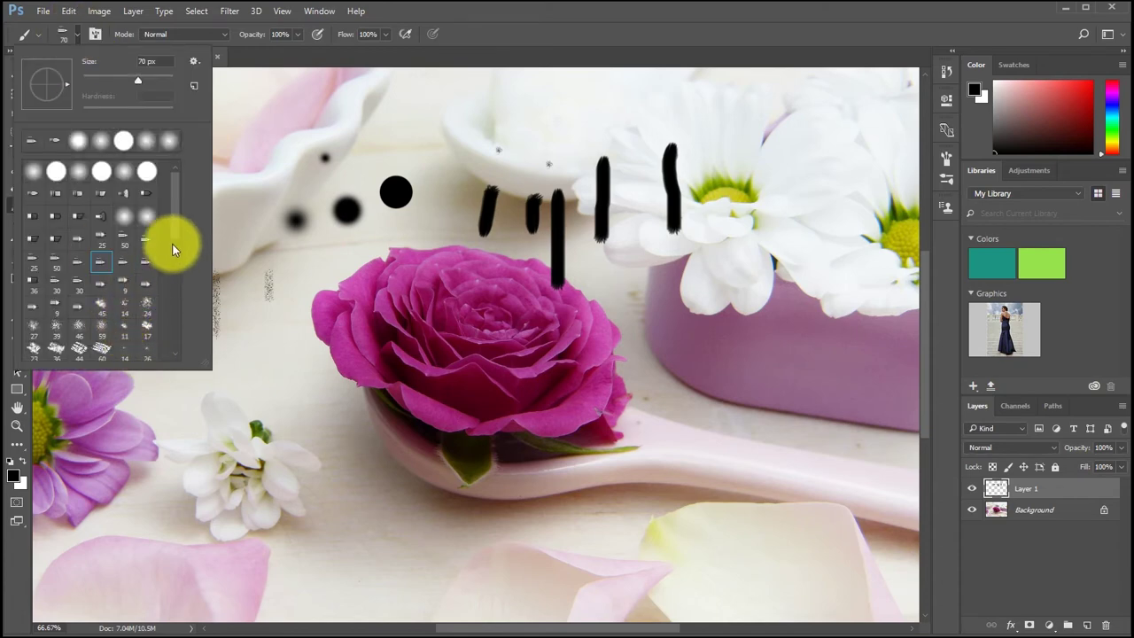
scroll(175, 241, down, 1)
drag(175, 241, 175, 276)
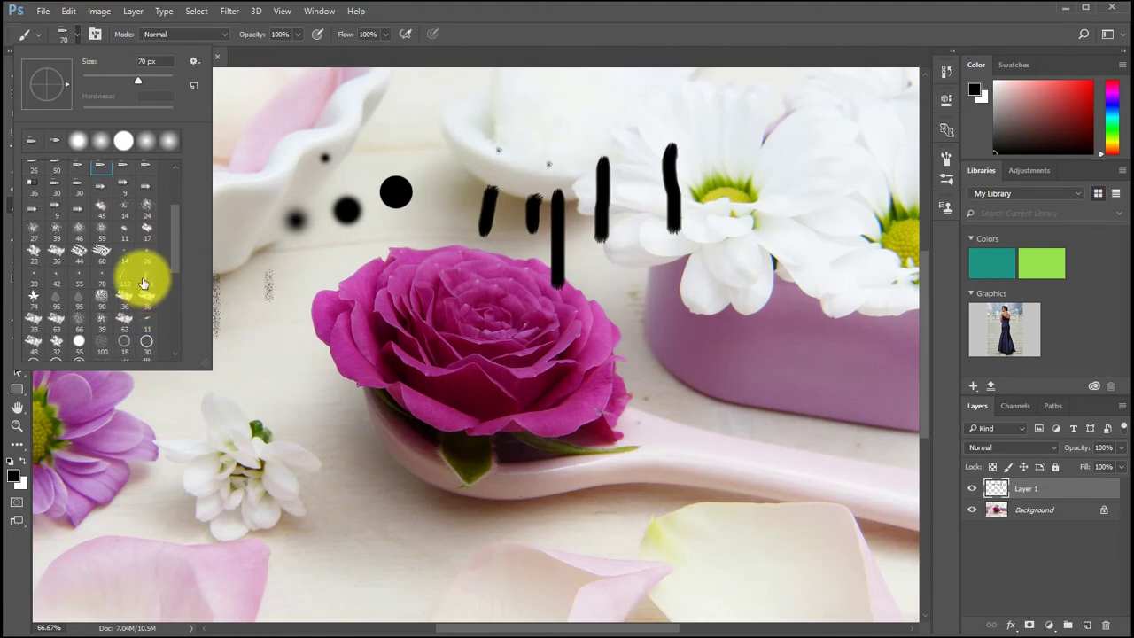
click(102, 253)
click(312, 405)
drag(285, 405, 363, 420)
mouse_move(262, 459)
mouse_down()
mouse_move(319, 467)
mouse_move(376, 453)
mouse_up()
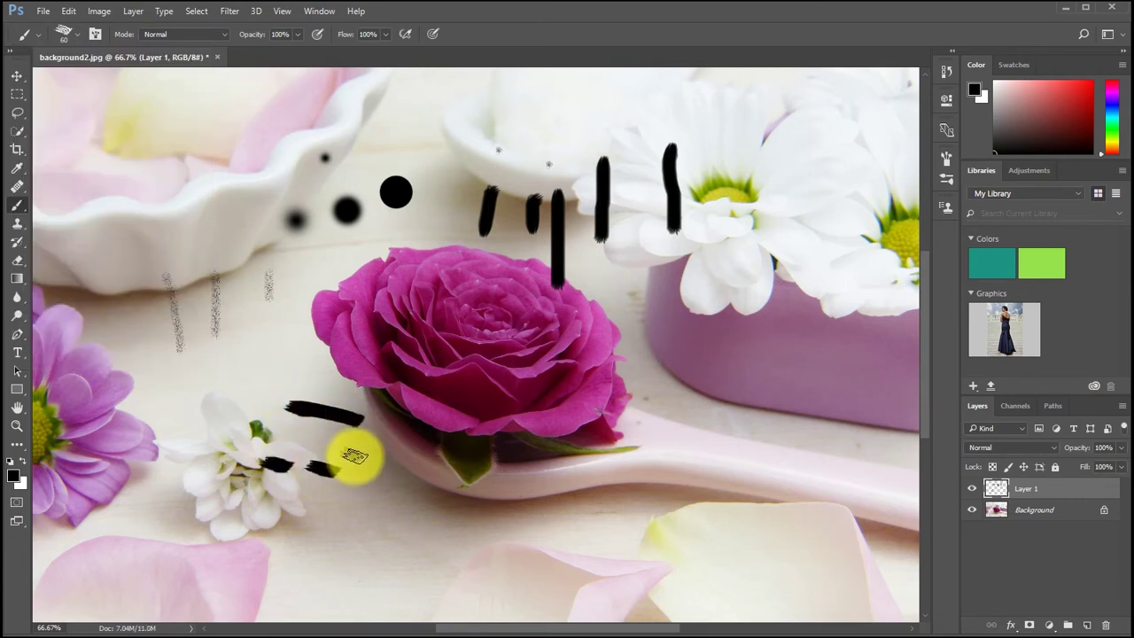
- Choose the 134 px grass brush preset and paint a row of grass tufts below the spoon
click(81, 37)
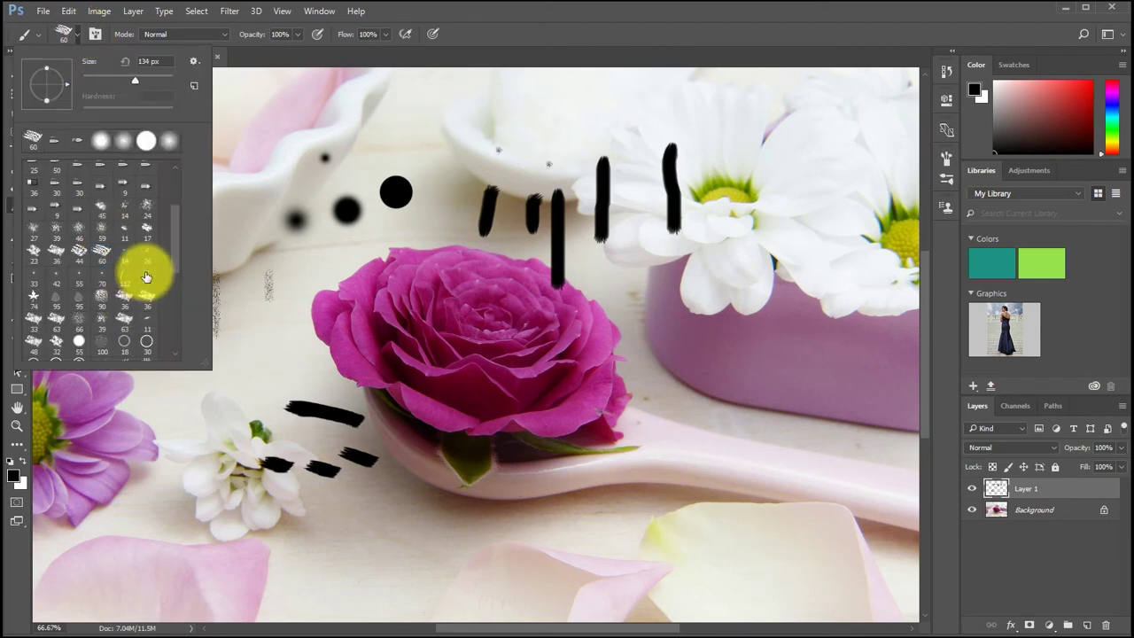
click(389, 519)
mouse_move(410, 519)
mouse_down()
mouse_move(679, 518)
mouse_move(476, 541)
mouse_move(336, 527)
mouse_up()
- Look through the available brush presets and replace them with the Assorted Brushes set
click(74, 36)
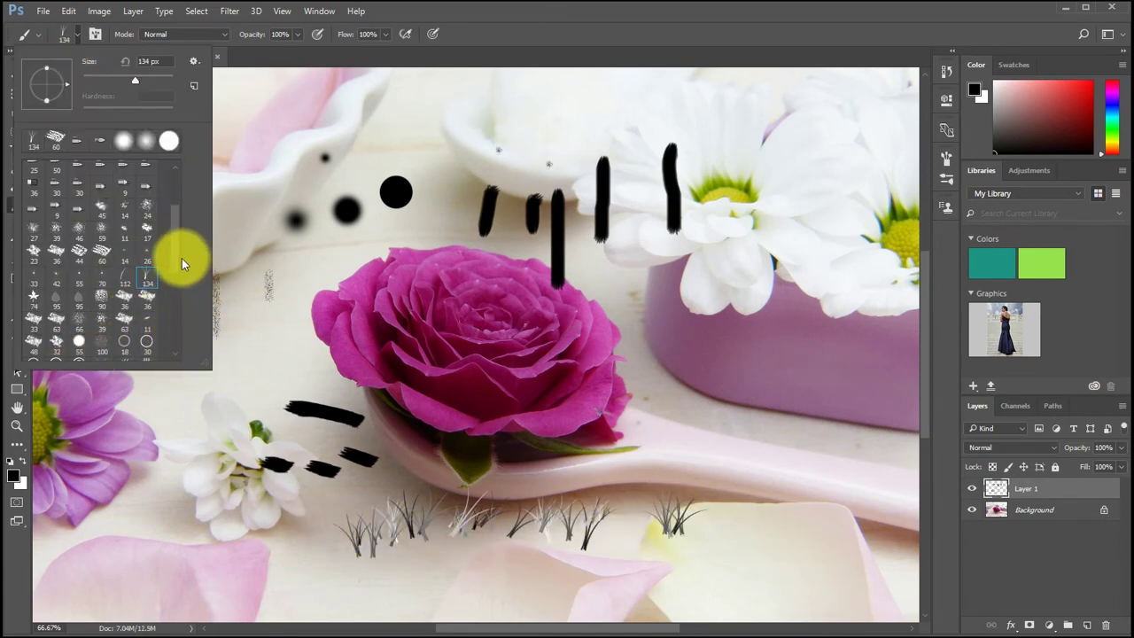
scroll(174, 261, down, 5)
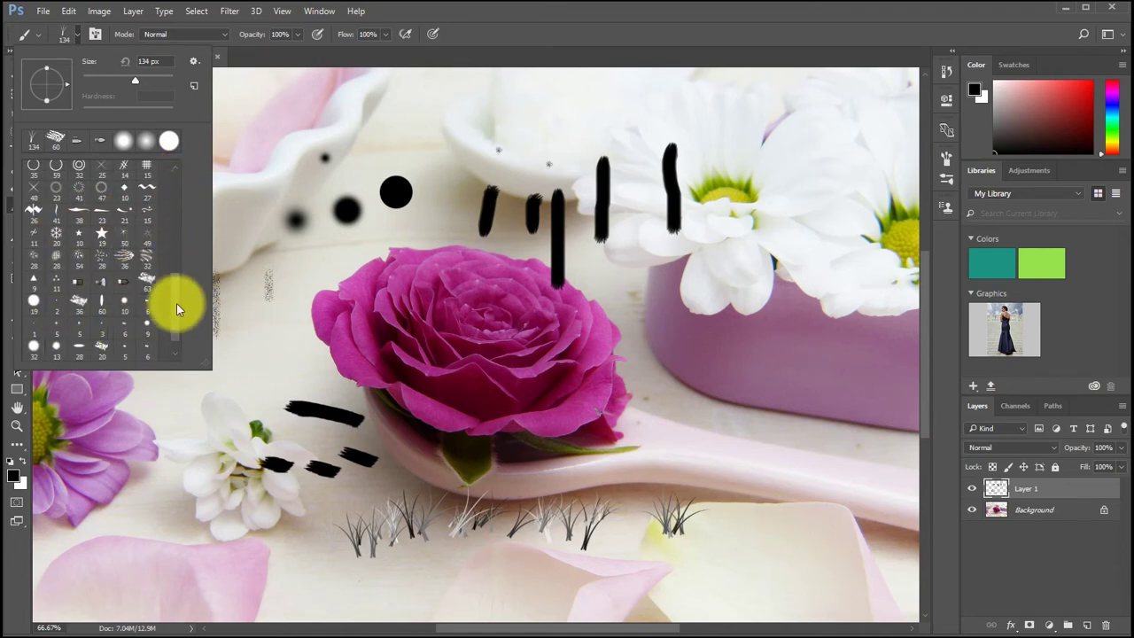
drag(175, 302, 174, 273)
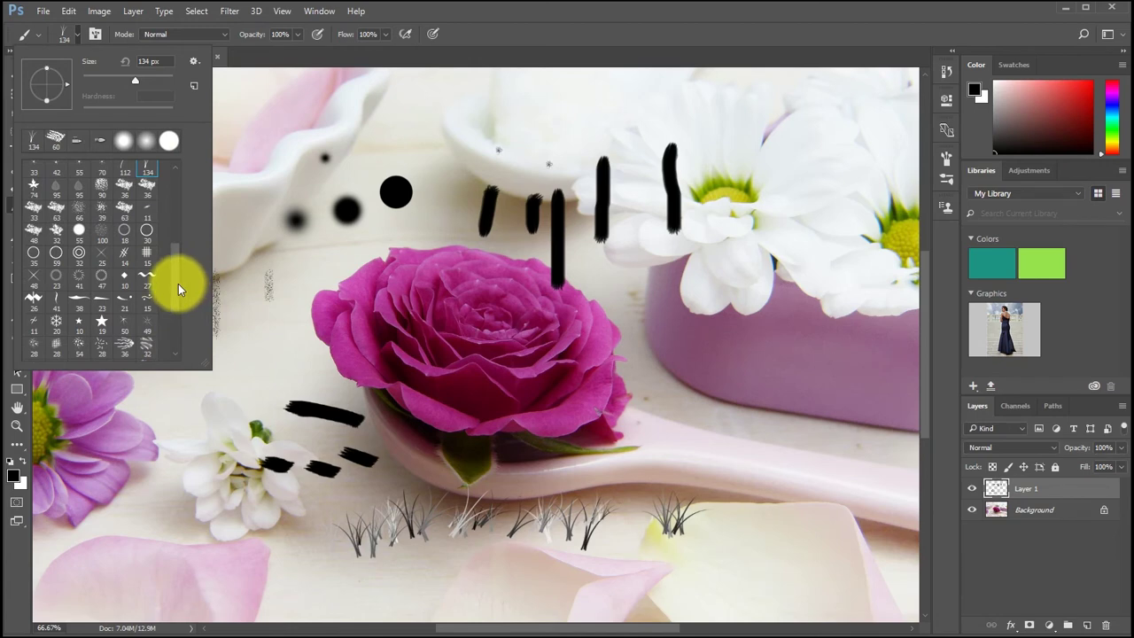
scroll(178, 284, up, 5)
scroll(183, 254, up, 5)
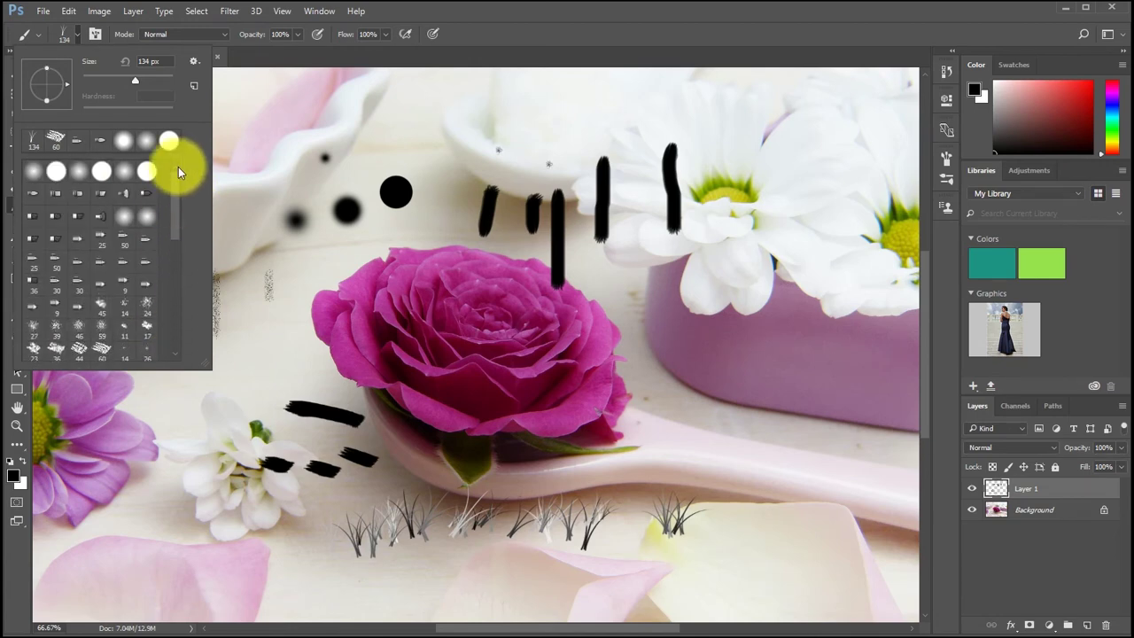
click(195, 61)
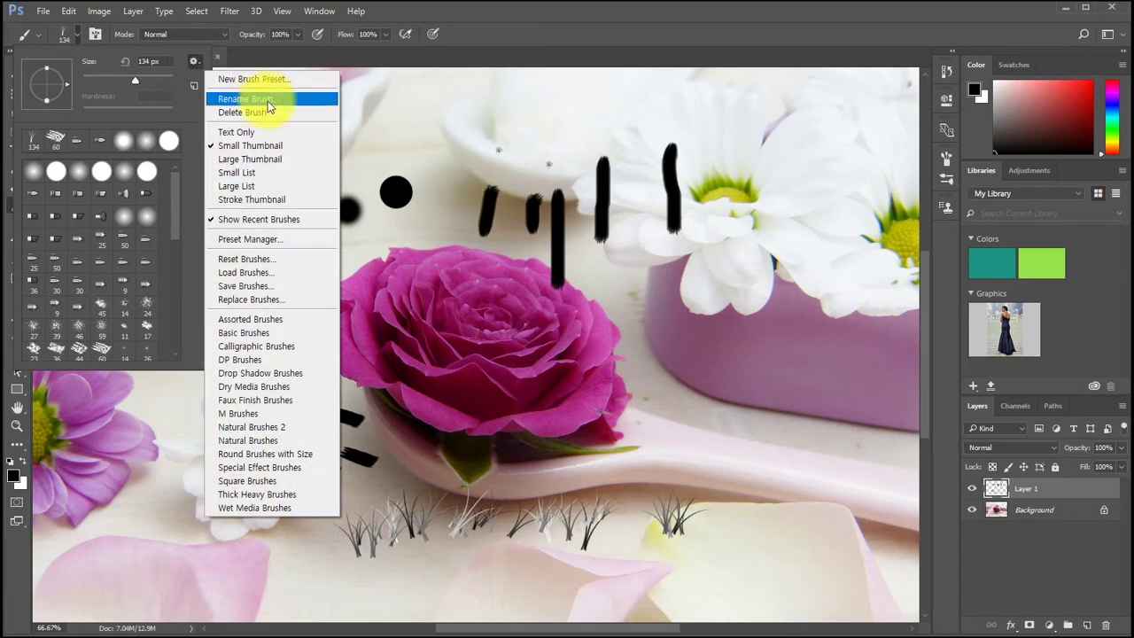
click(236, 320)
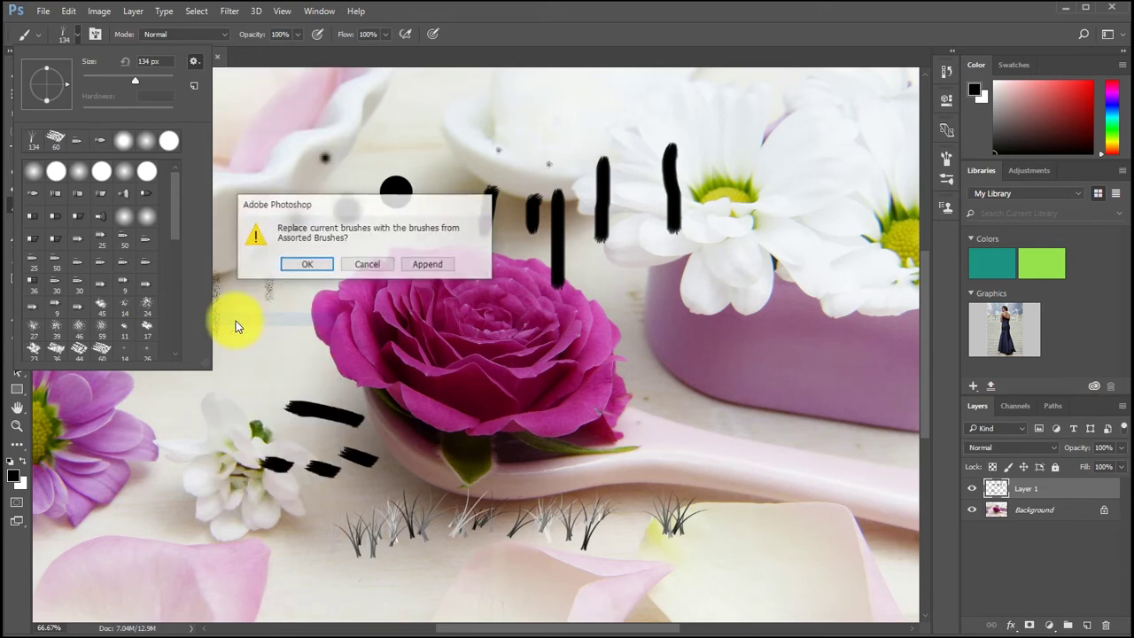
click(300, 270)
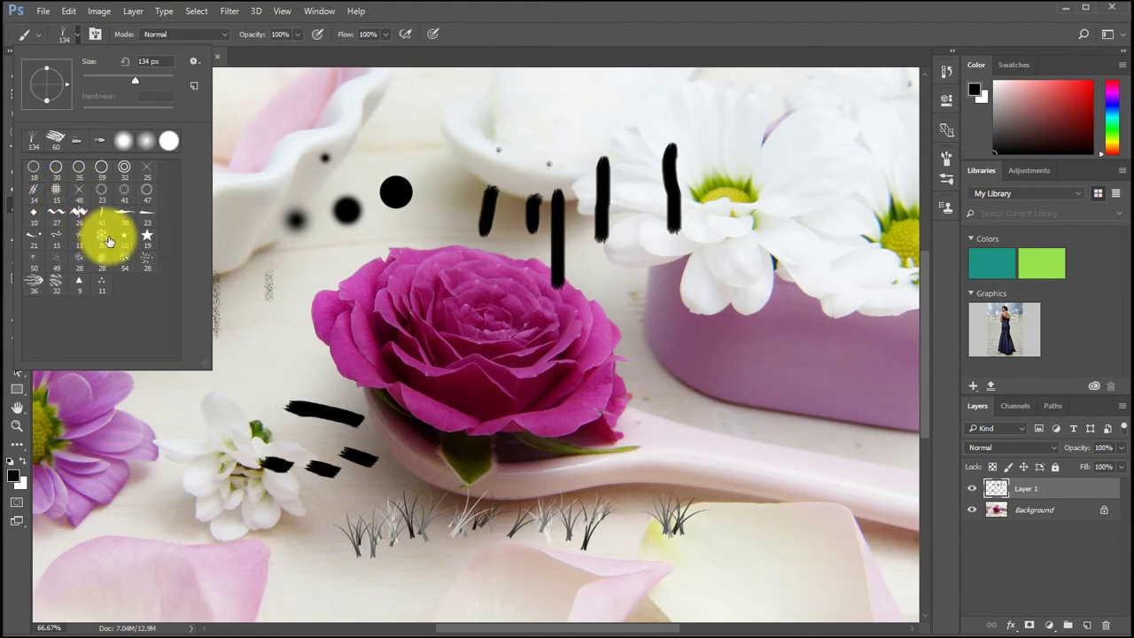
- Stamp the 41 px ring-shaped brush above the small white flower, and enlarge the brush to 175 px for a bigger ring stamp beside it
click(124, 189)
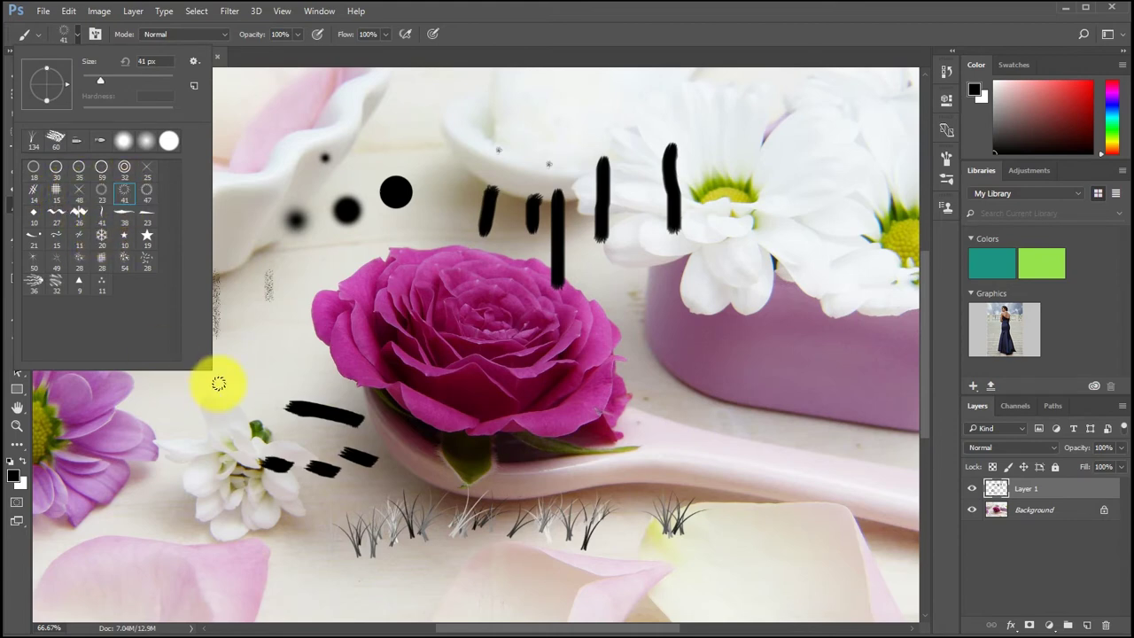
click(218, 380)
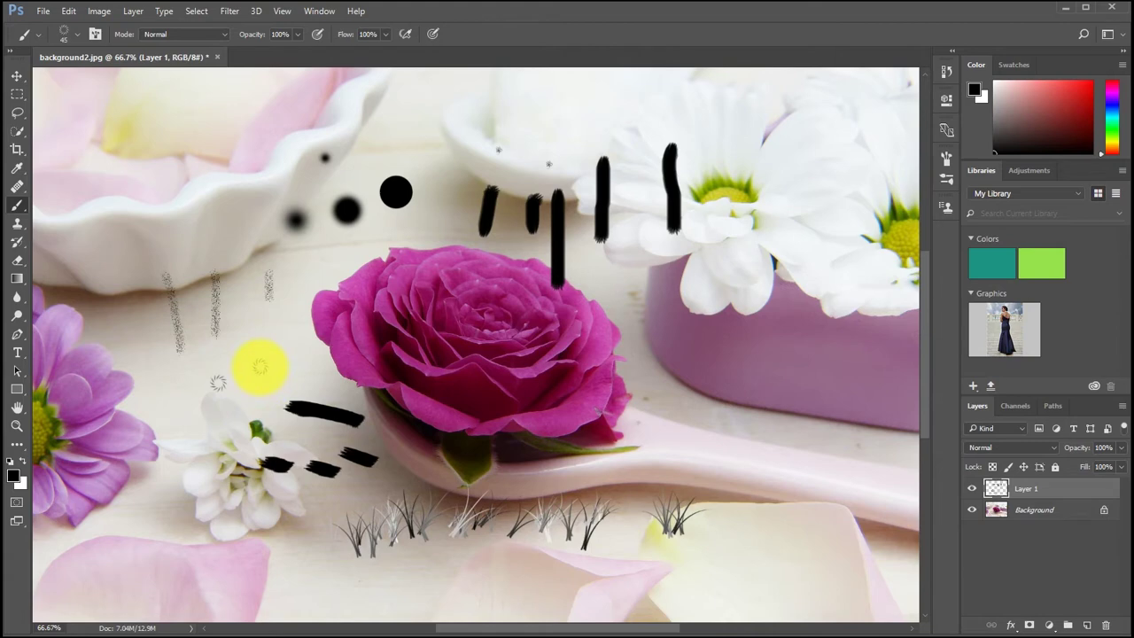
key(bracketright)
key(bracketright)
key(bracketright)
key(bracketright)
key(bracketright)
key(bracketright)
key(bracketright)
key(bracketright)
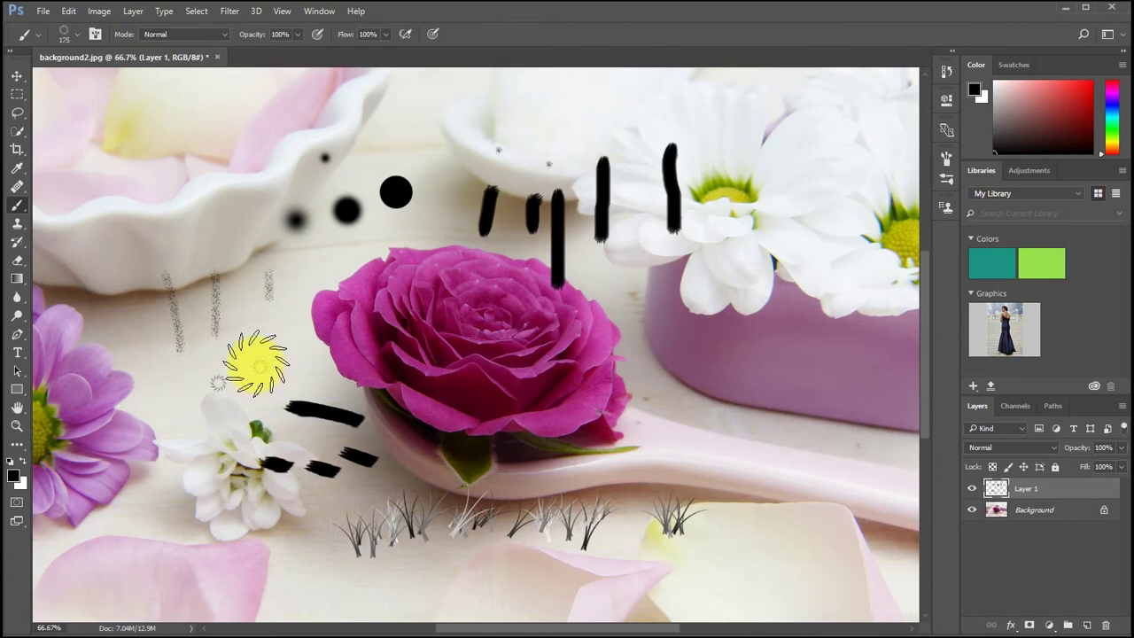
- Replace the current brushes with the Basic Brushes set and select the hard 28 px and soft 500 px tips
click(76, 35)
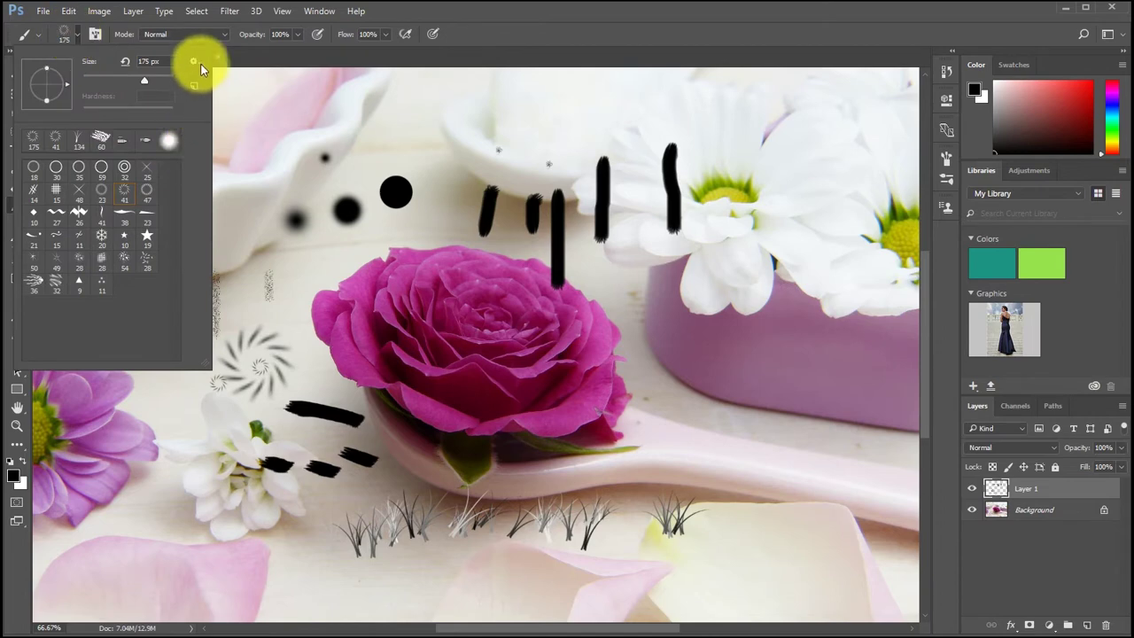
click(198, 62)
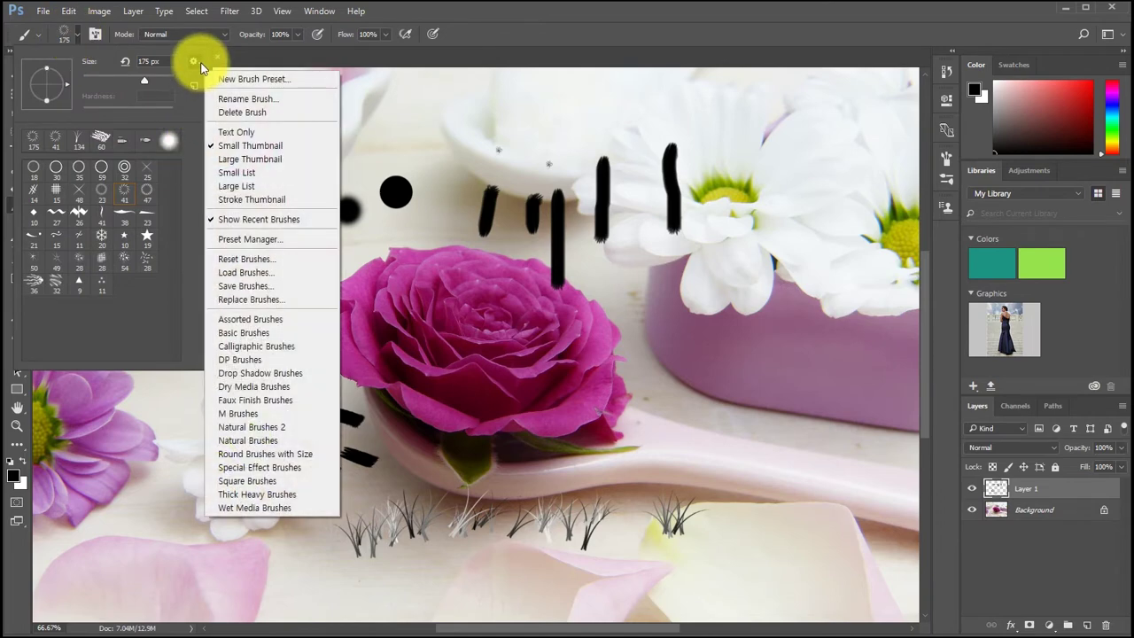
click(272, 332)
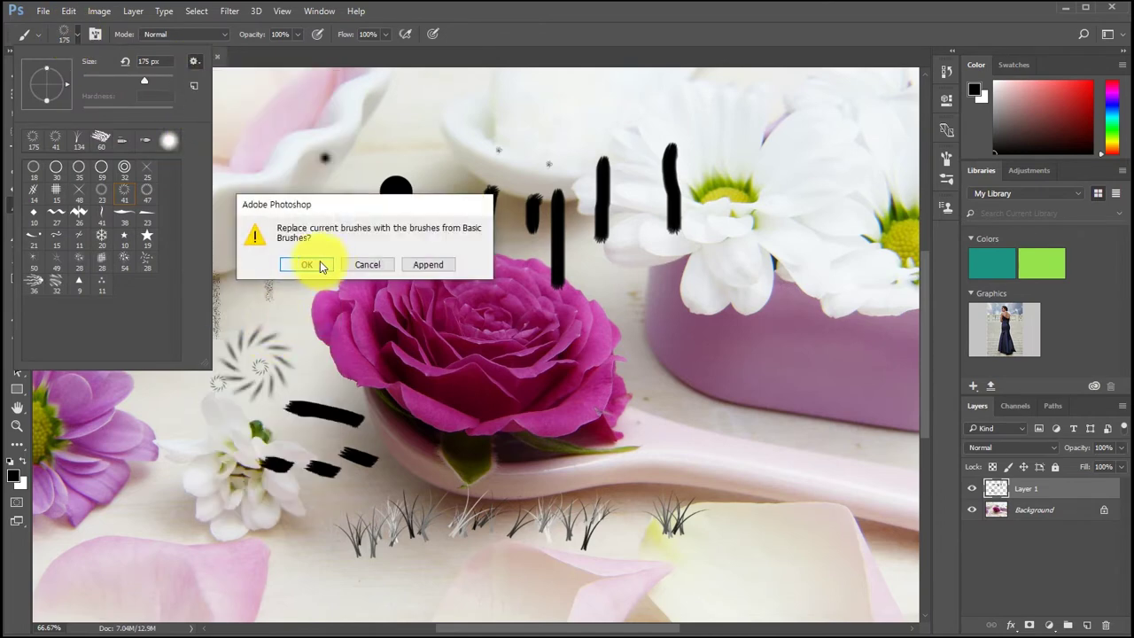
click(321, 265)
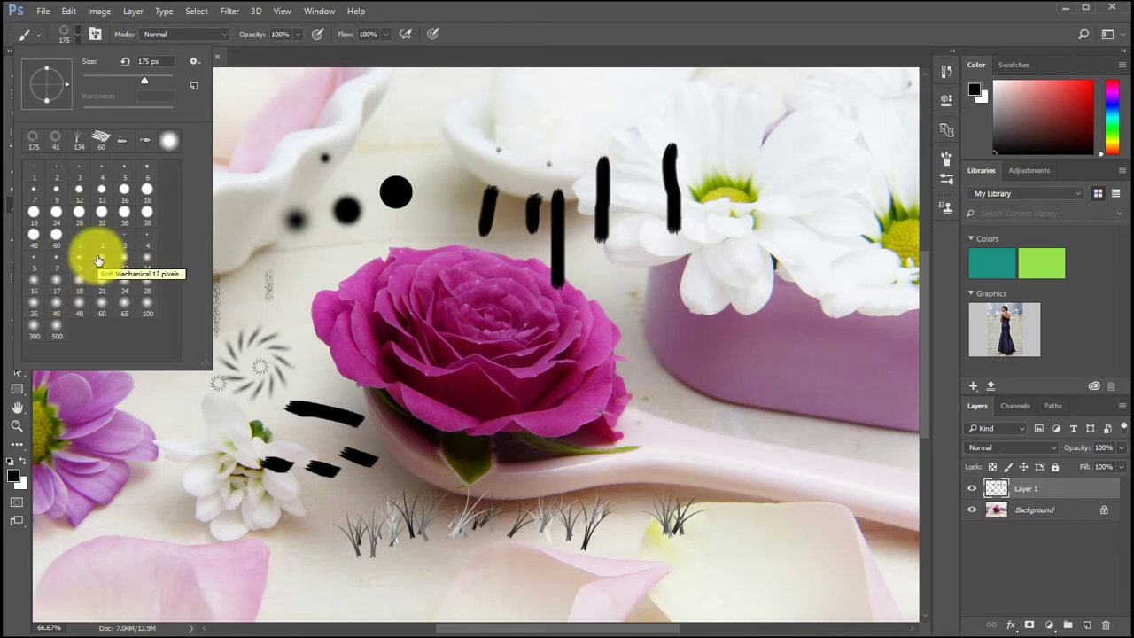
click(78, 213)
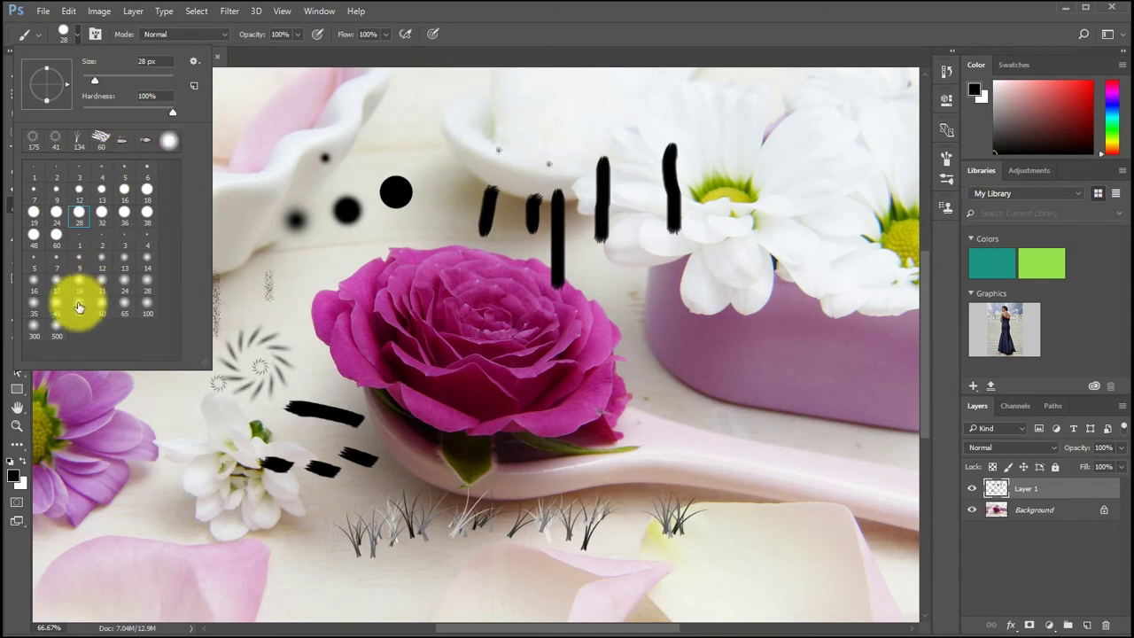
click(57, 329)
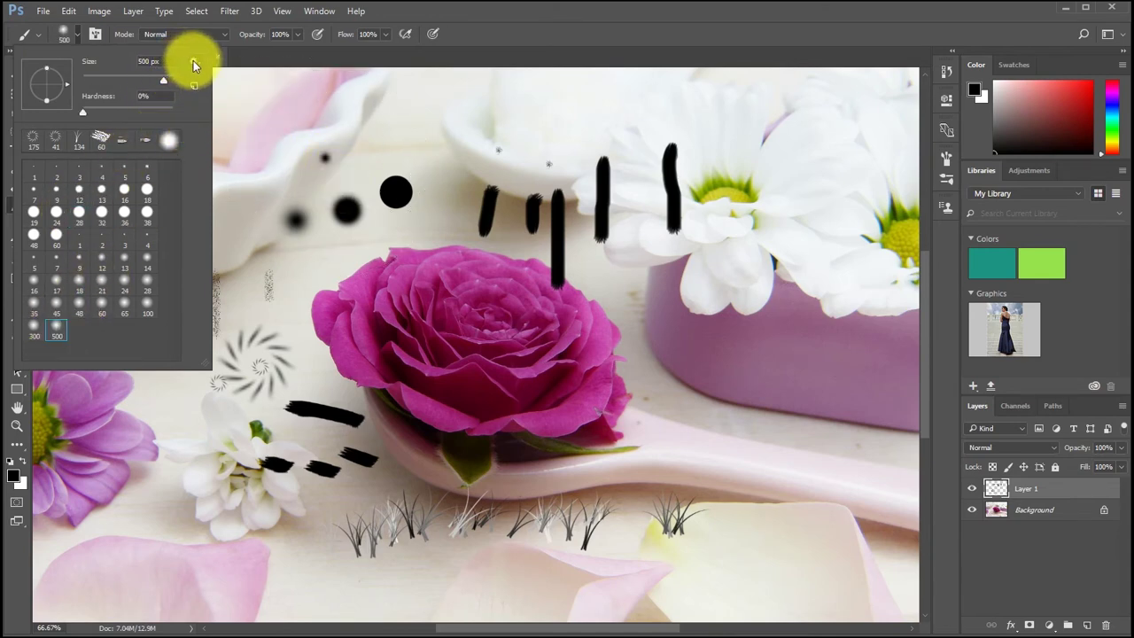
- Replace the current brushes with the Dry Media Brushes set and select its 63 px and 29 px tips
click(193, 63)
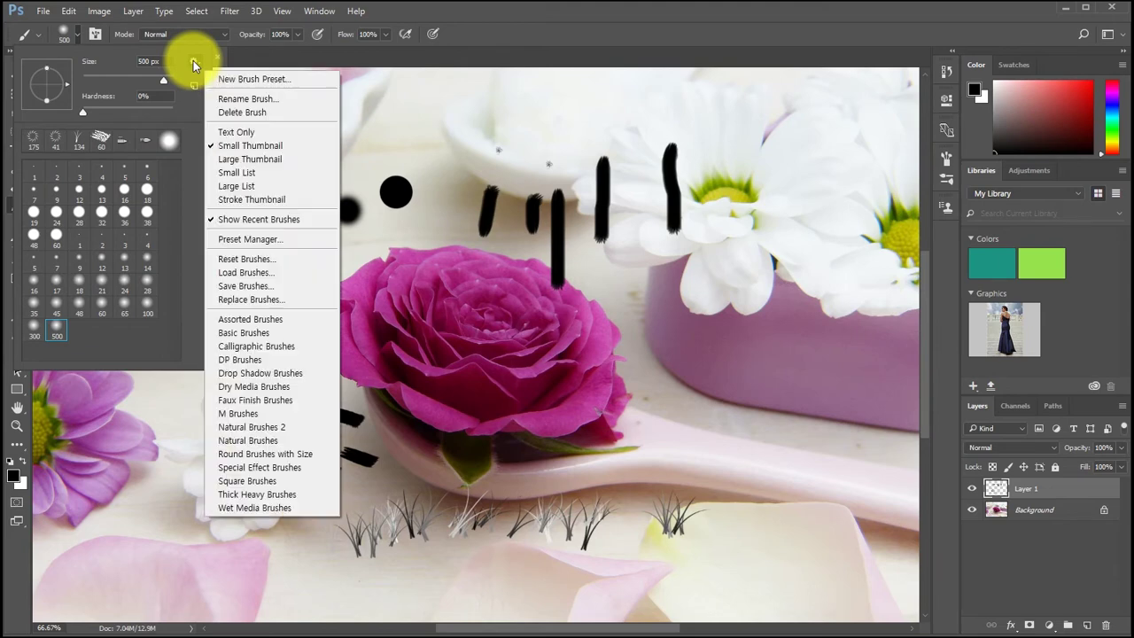
click(277, 391)
click(308, 262)
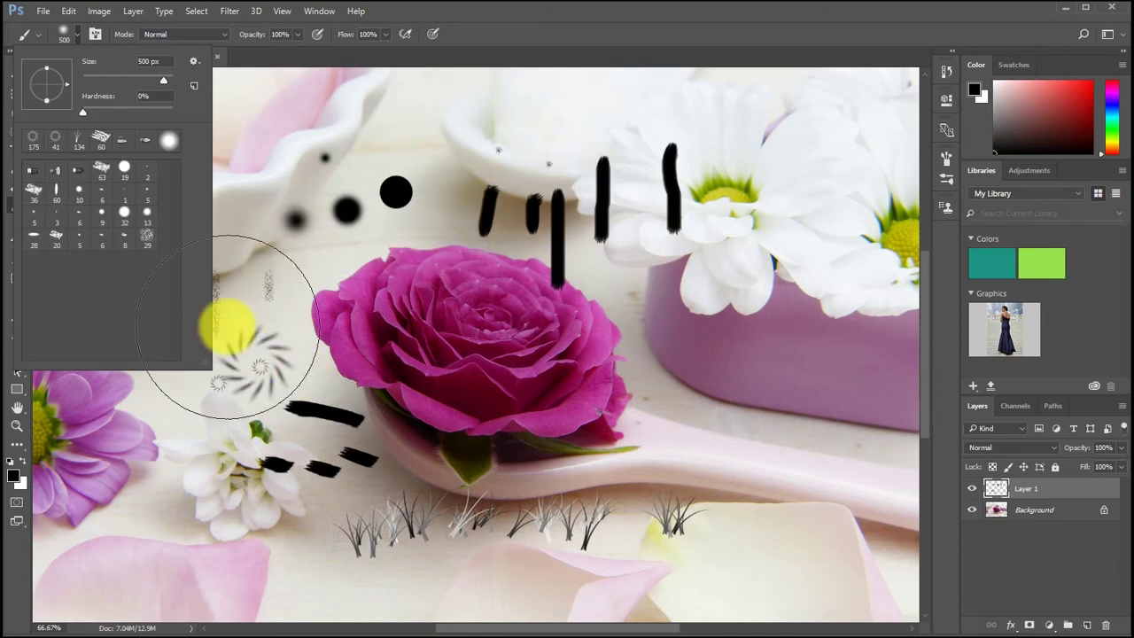
click(101, 167)
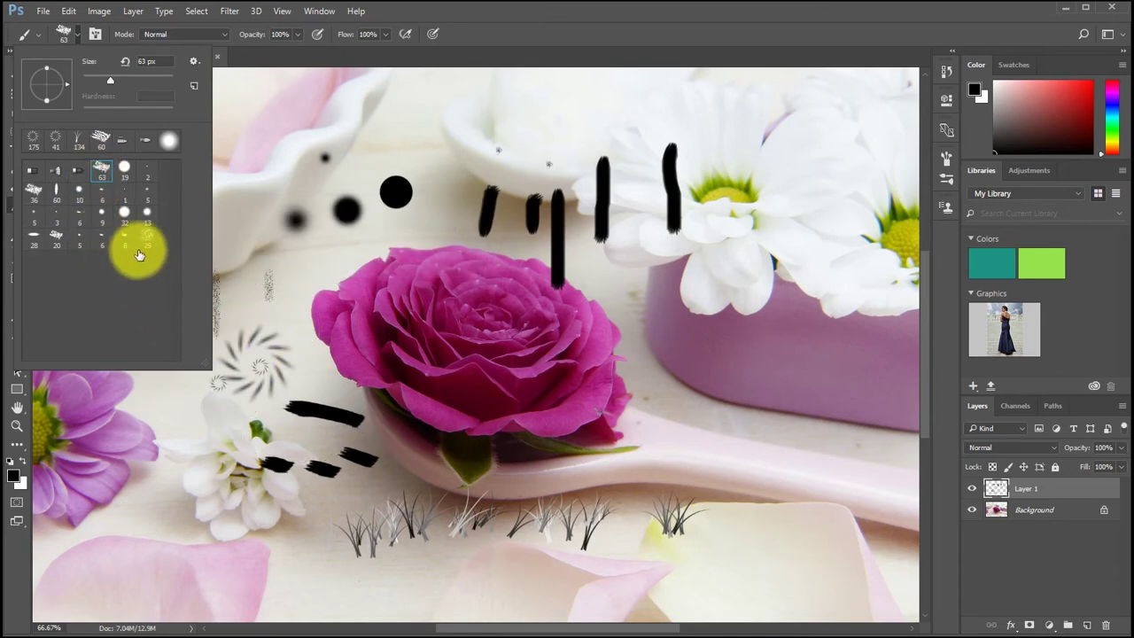
click(146, 238)
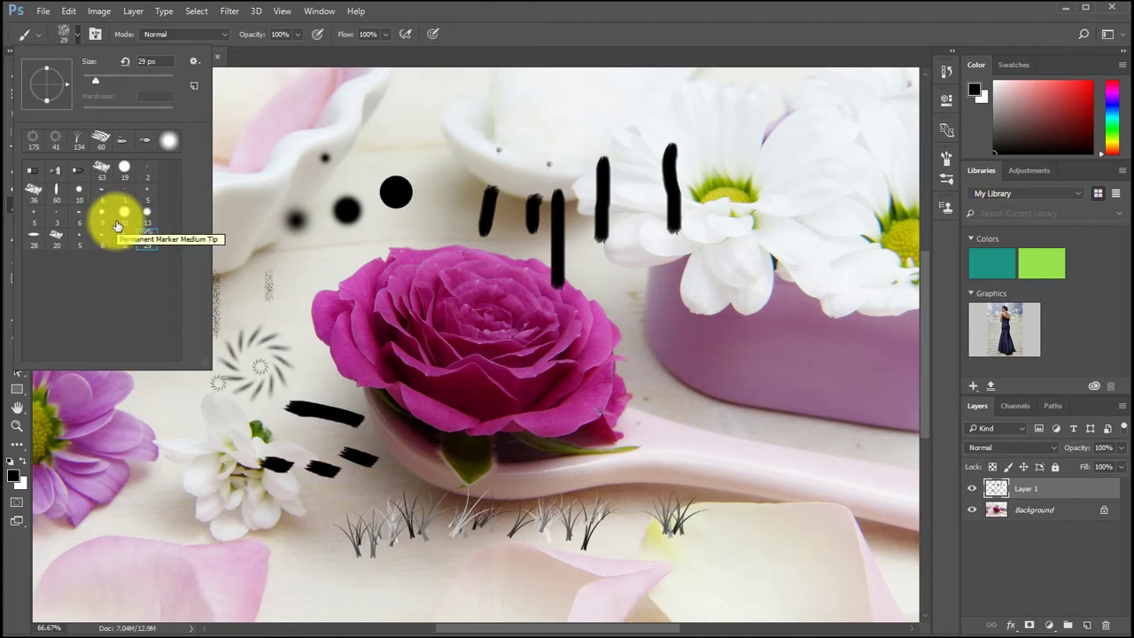
- Reset the brush presets to the default brushes and look through the restored list
click(194, 61)
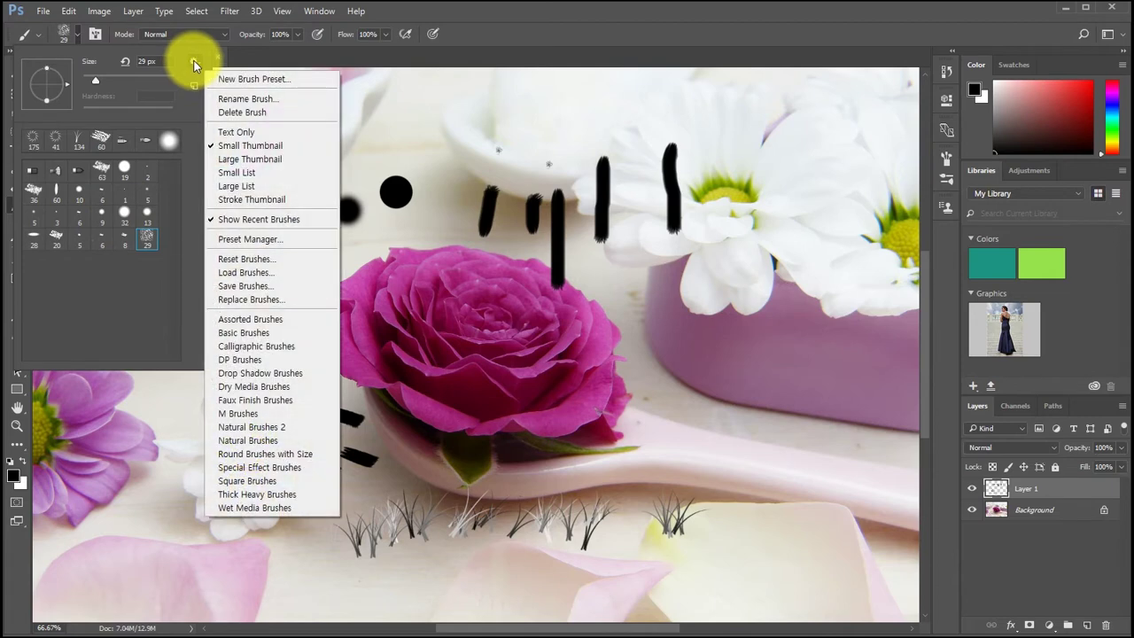
click(273, 258)
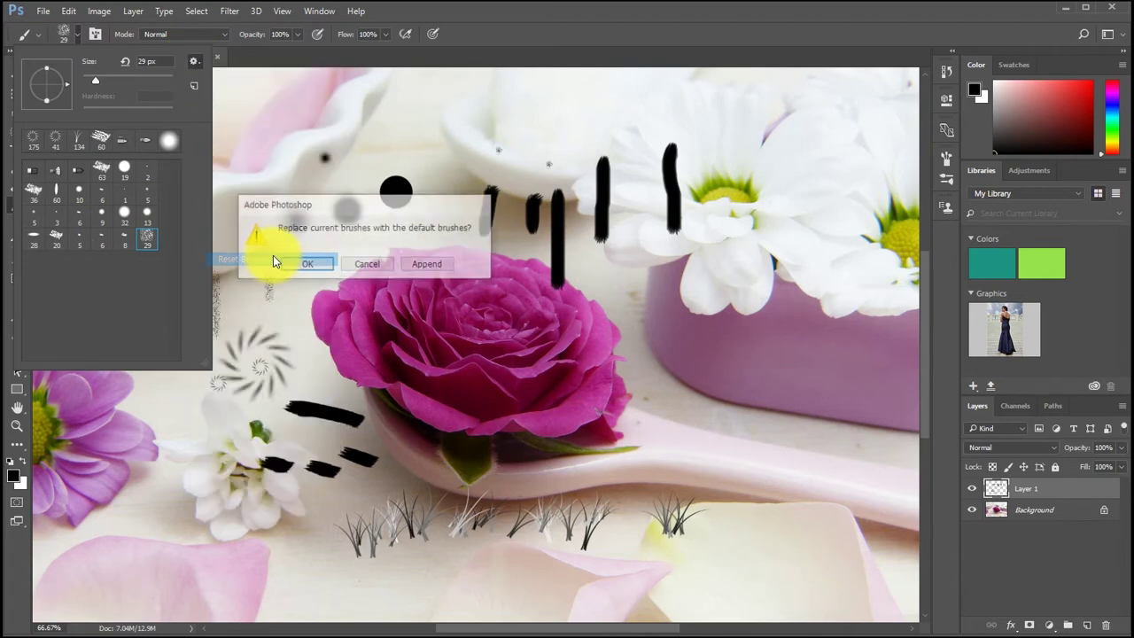
click(307, 265)
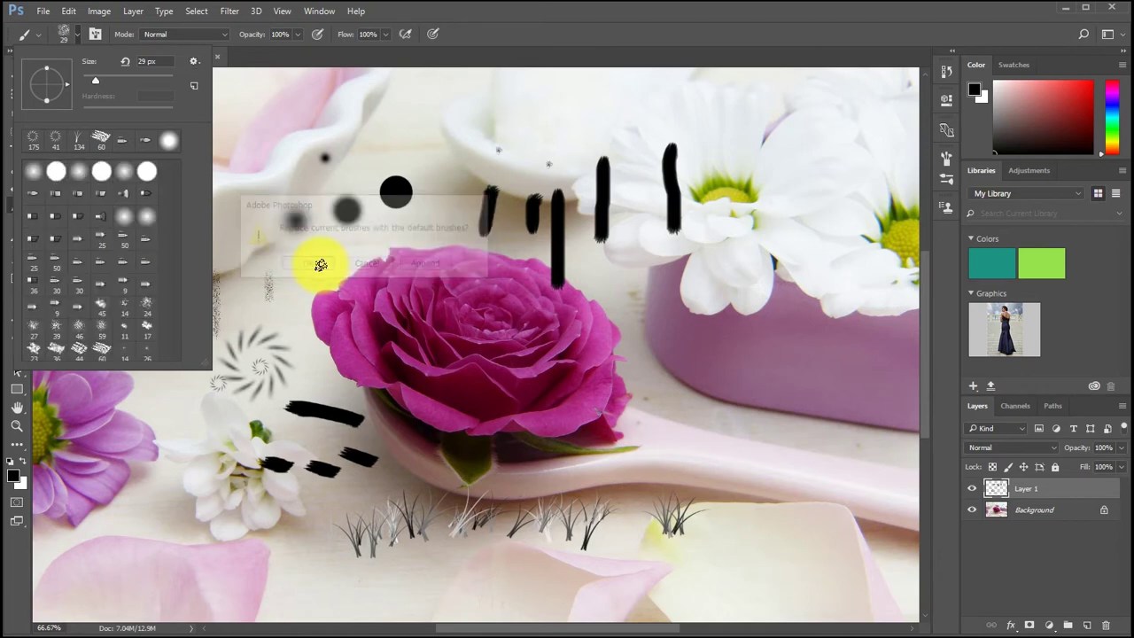
scroll(176, 283, down, 3)
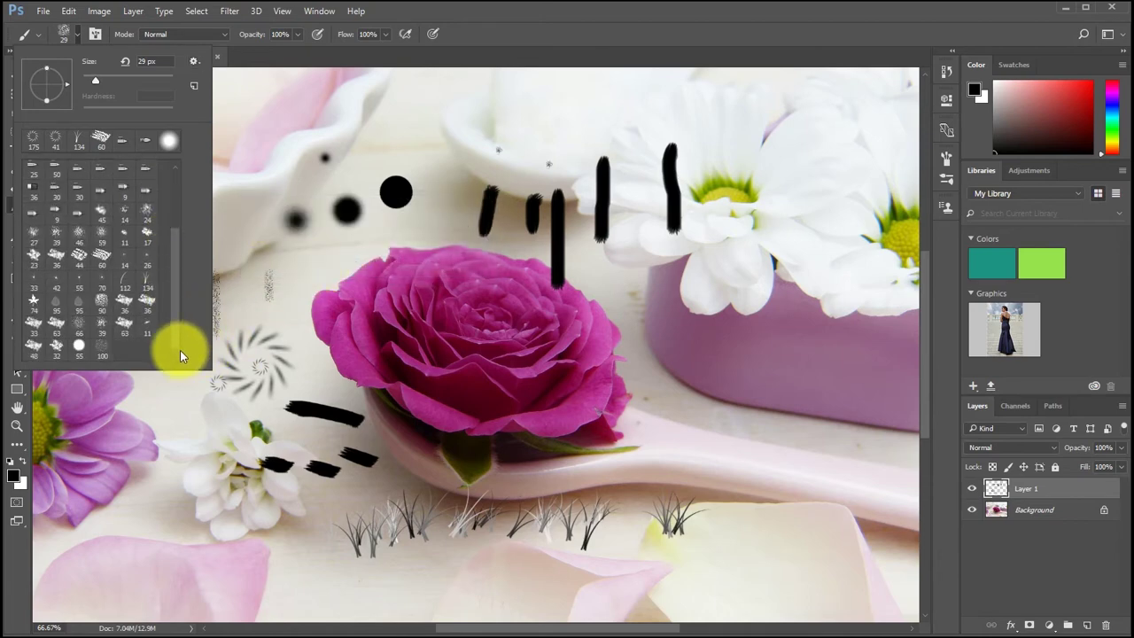
scroll(180, 352, up, 3)
scroll(184, 292, down, 3)
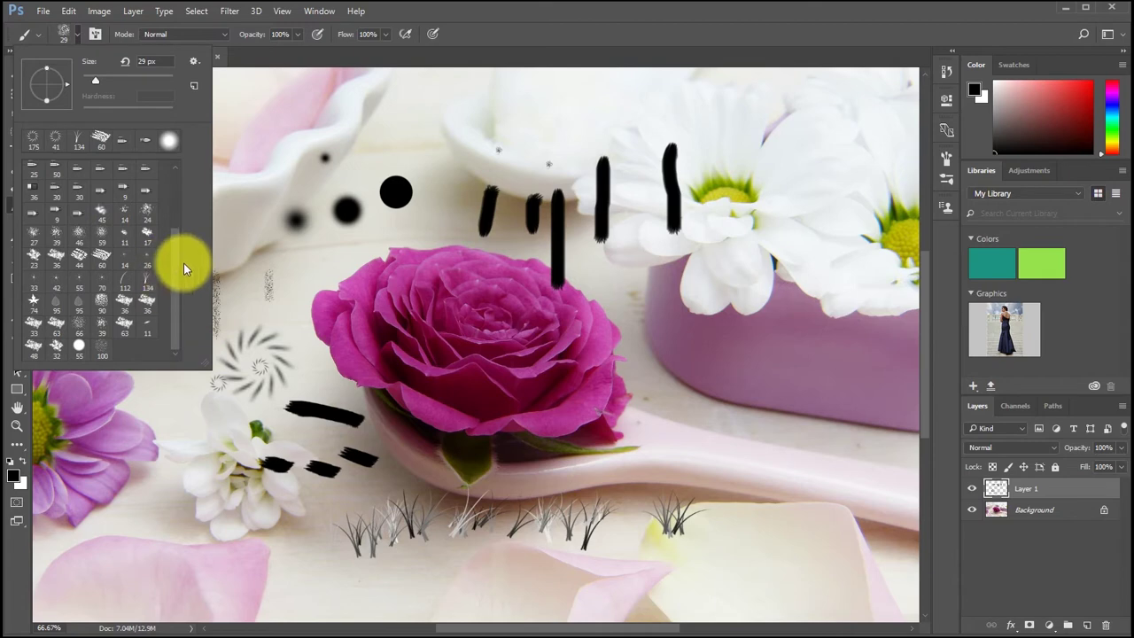
drag(178, 268, 186, 206)
- Append the Assorted Brushes set to the default brushes and check the added tips at the end of the list
click(192, 61)
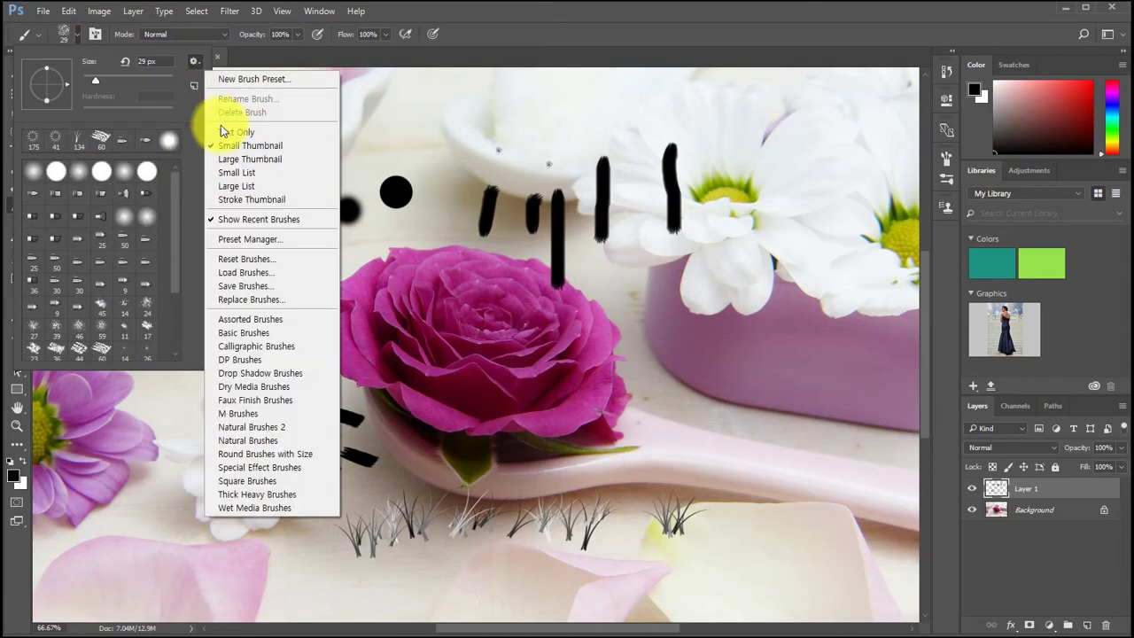
click(249, 320)
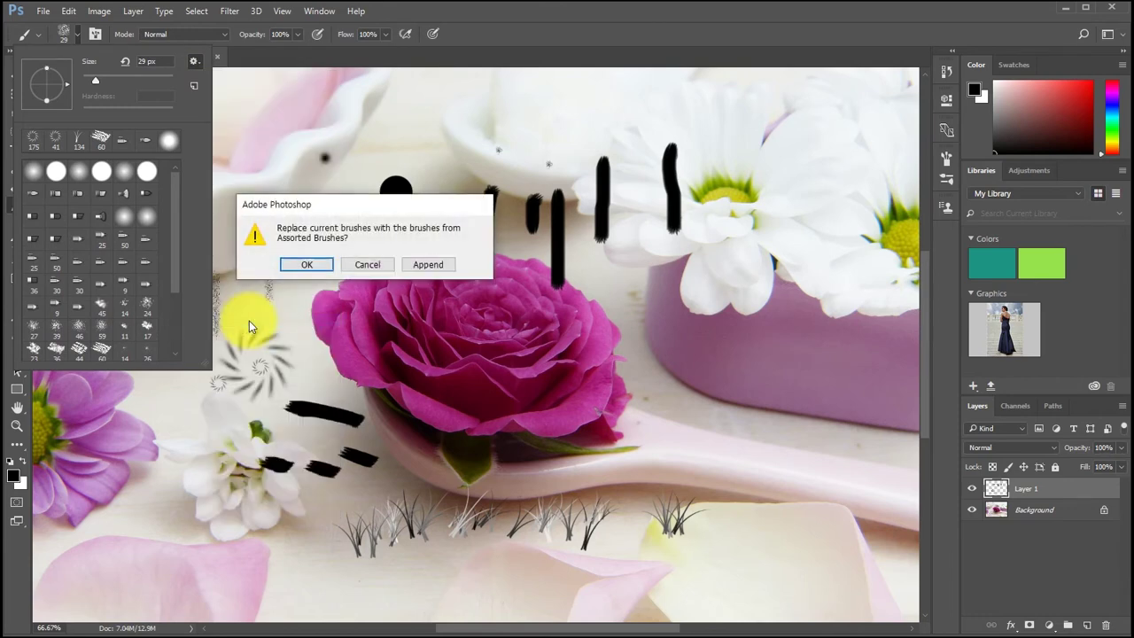
click(433, 263)
scroll(131, 333, down, 8)
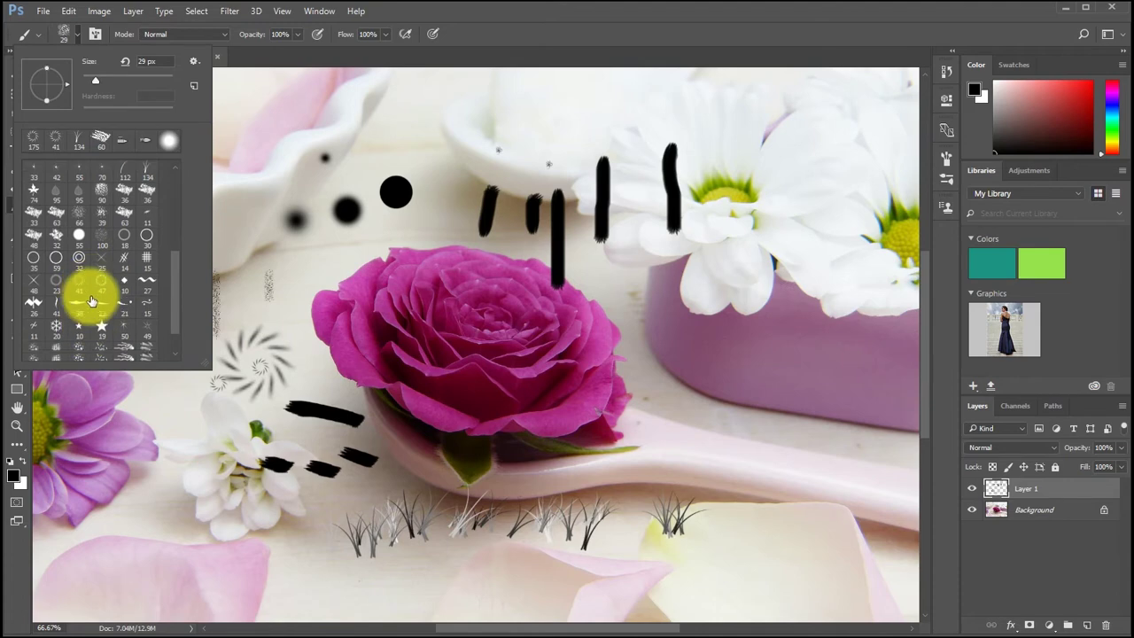
scroll(84, 301, down, 2)
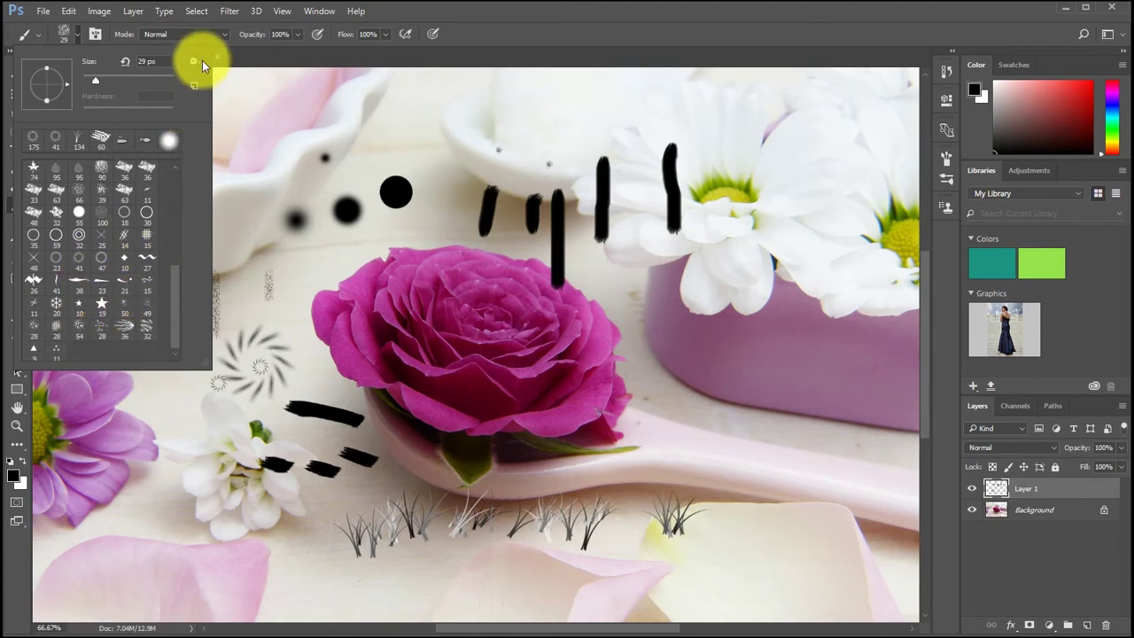
- Append the Natural Brushes set to the current brushes and check the added tips at the end of the list
click(200, 60)
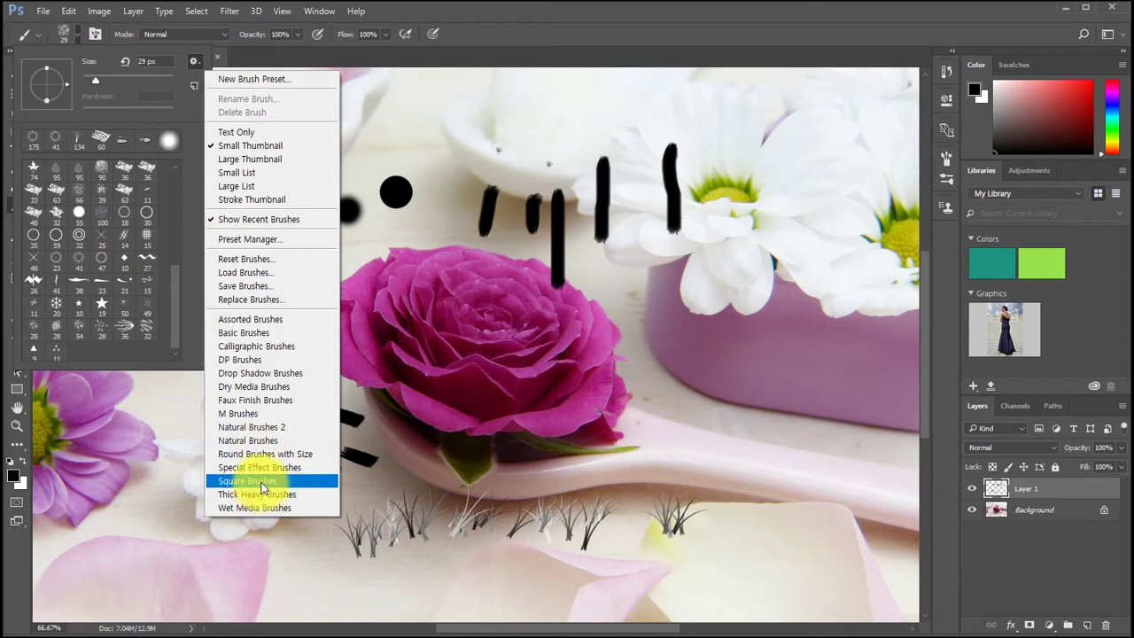
click(257, 441)
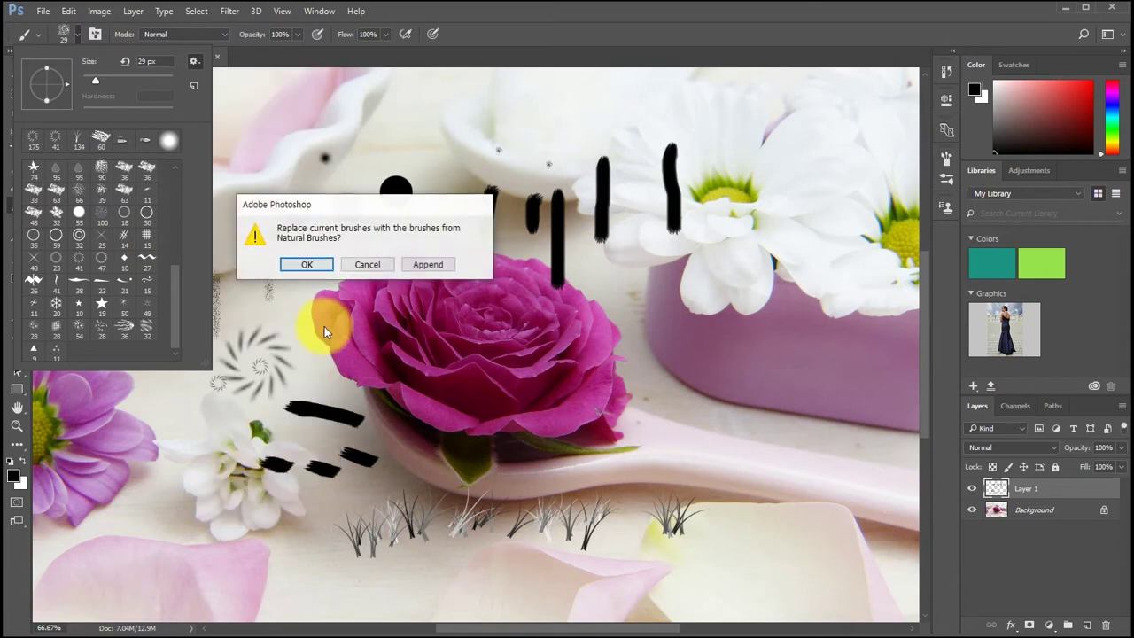
click(443, 265)
scroll(144, 265, down, 4)
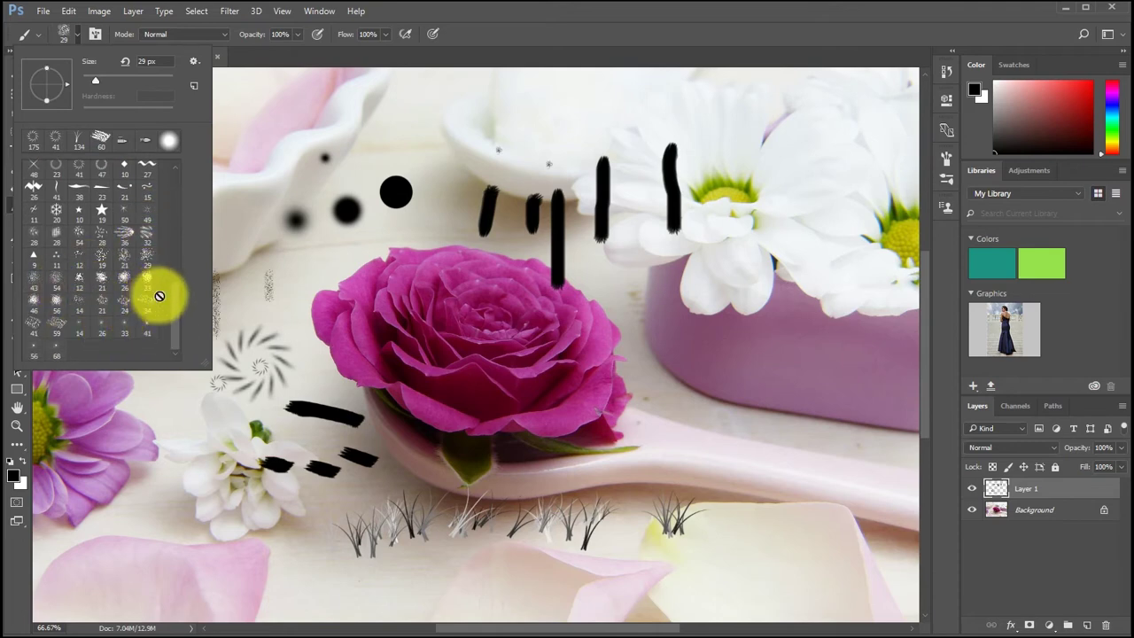
drag(176, 305, 191, 188)
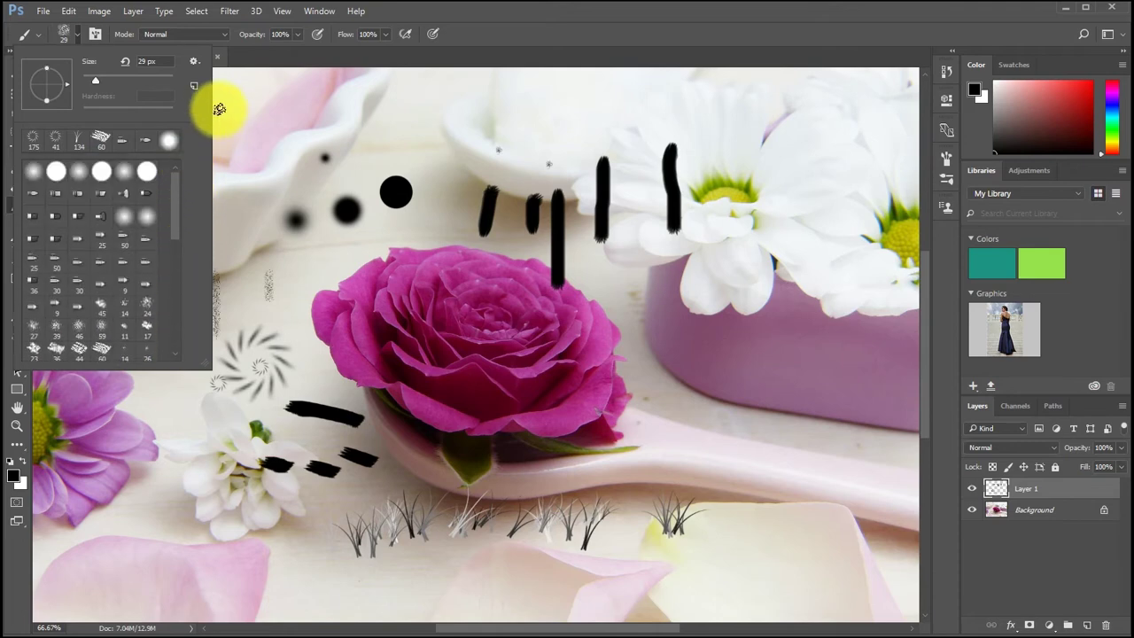
click(193, 61)
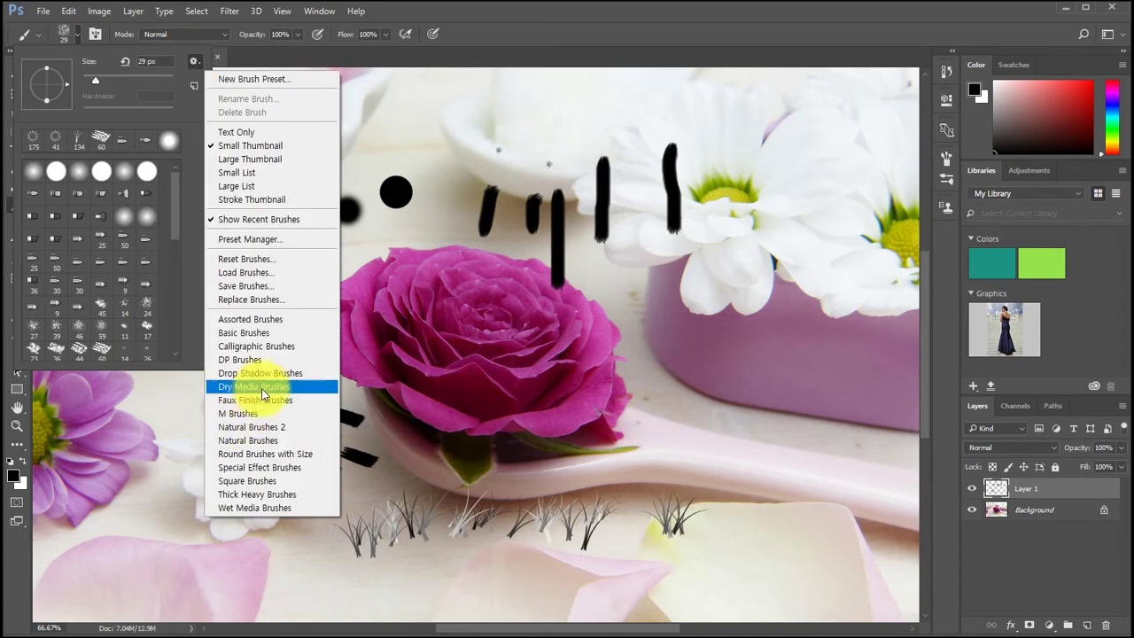
click(251, 319)
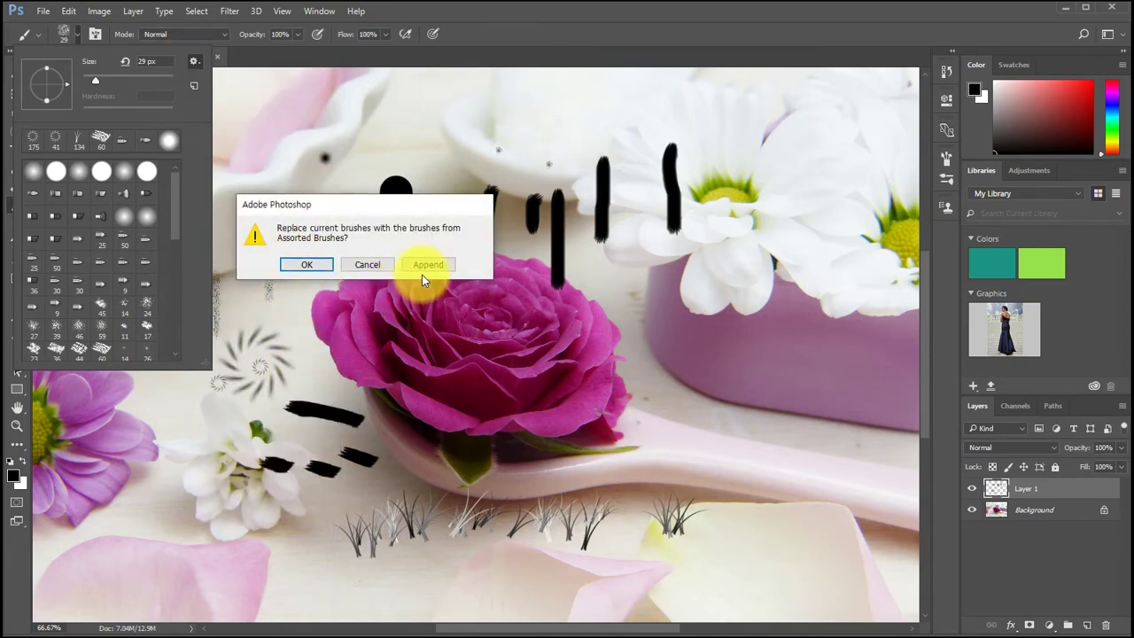
click(369, 265)
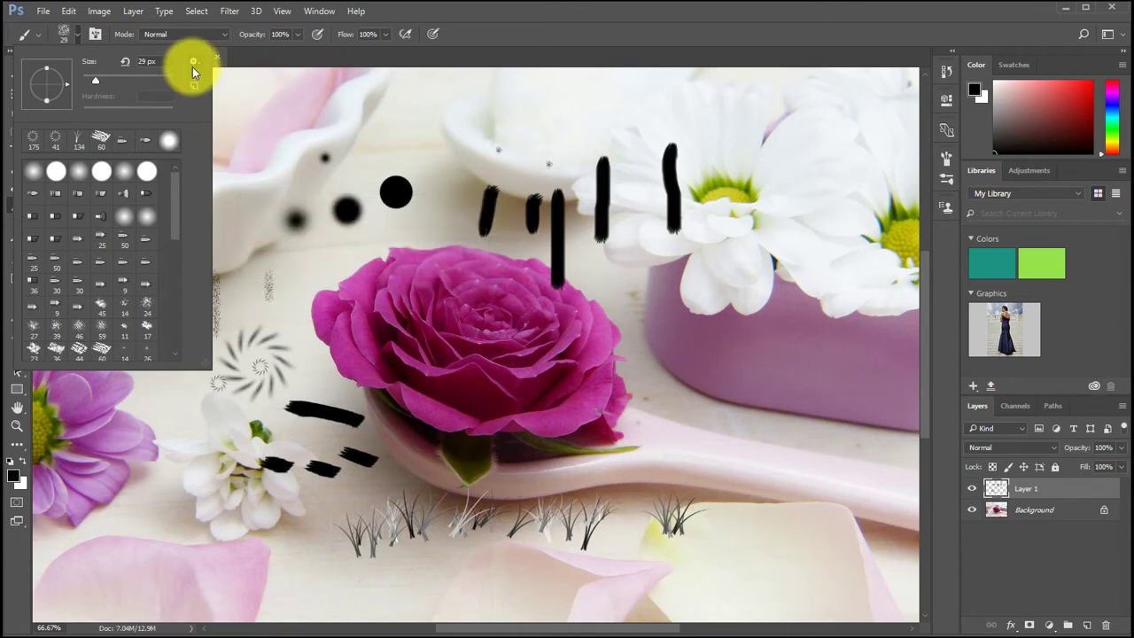
click(194, 61)
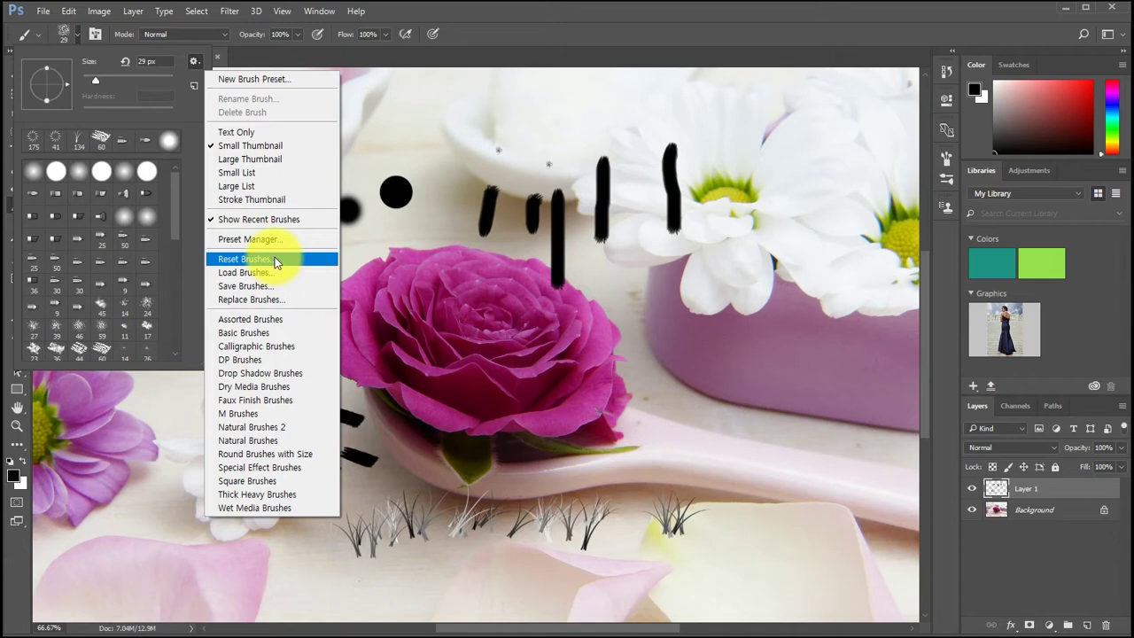
click(261, 318)
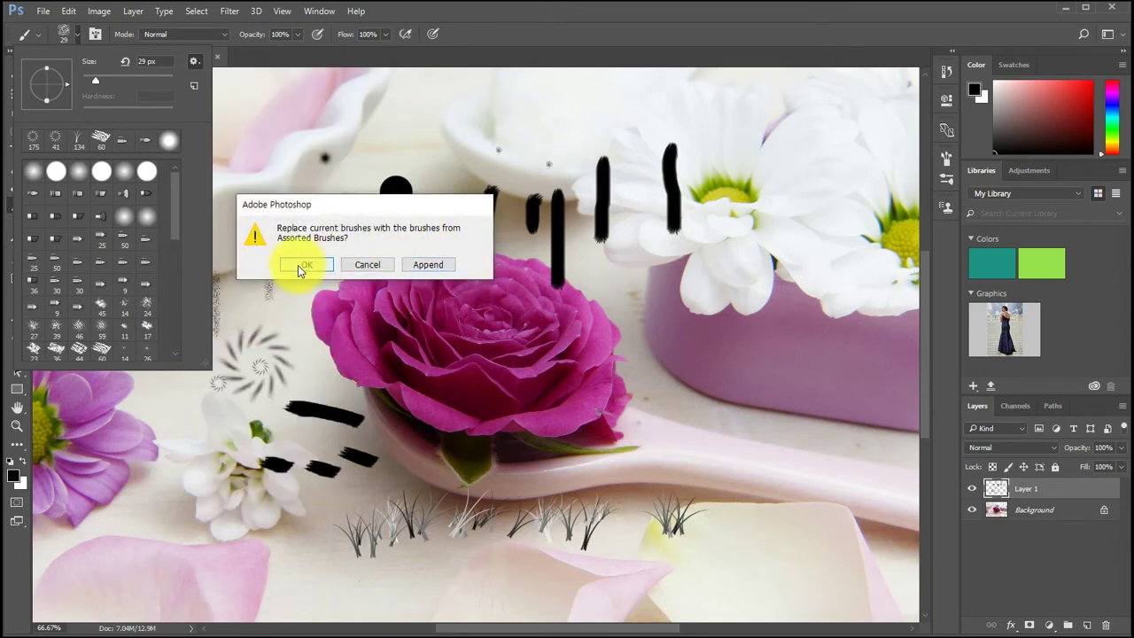
click(366, 265)
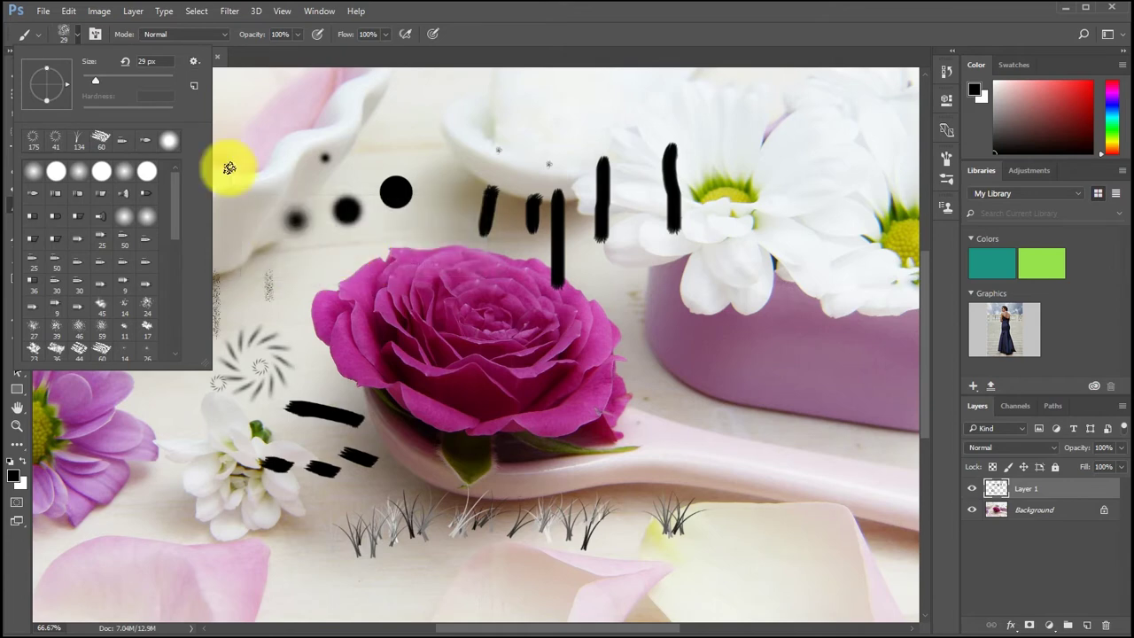
click(192, 62)
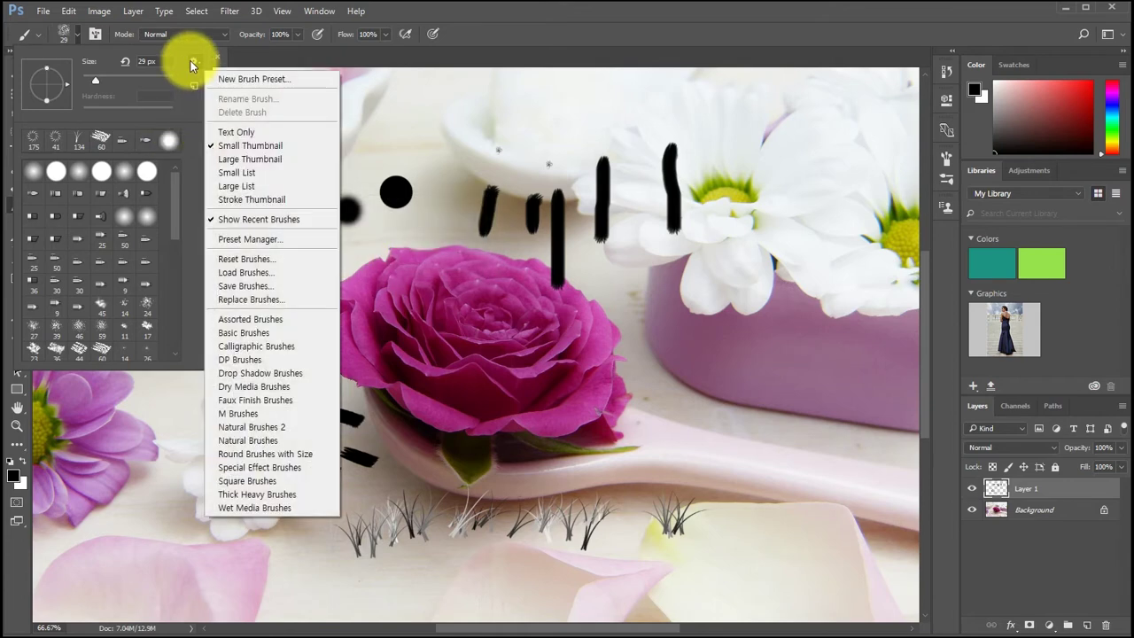
click(242, 298)
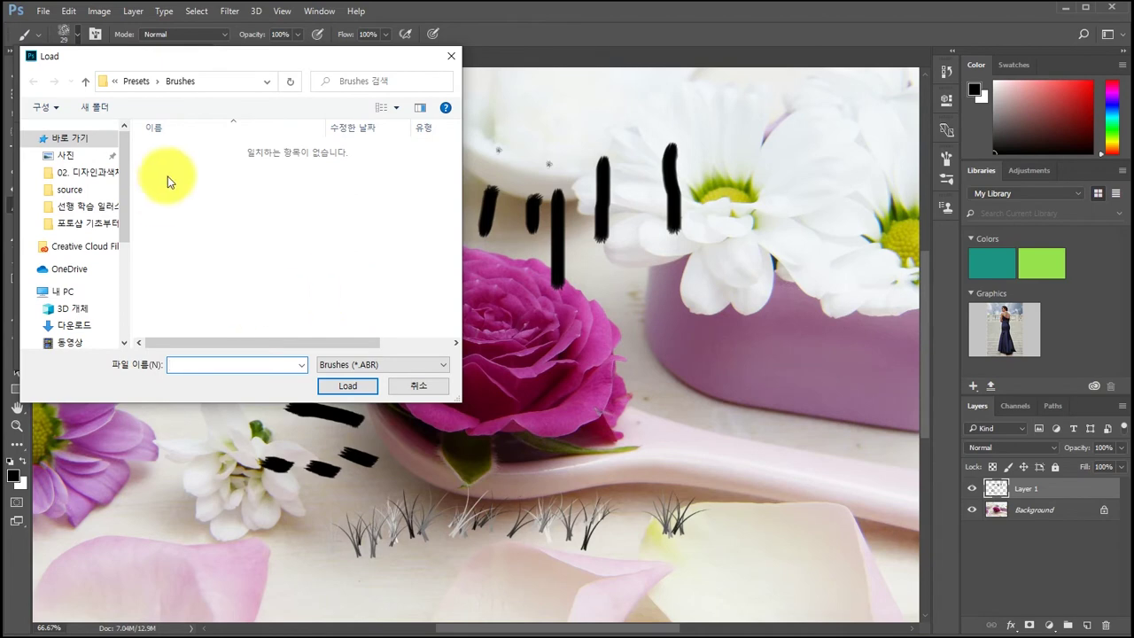
click(418, 384)
click(192, 62)
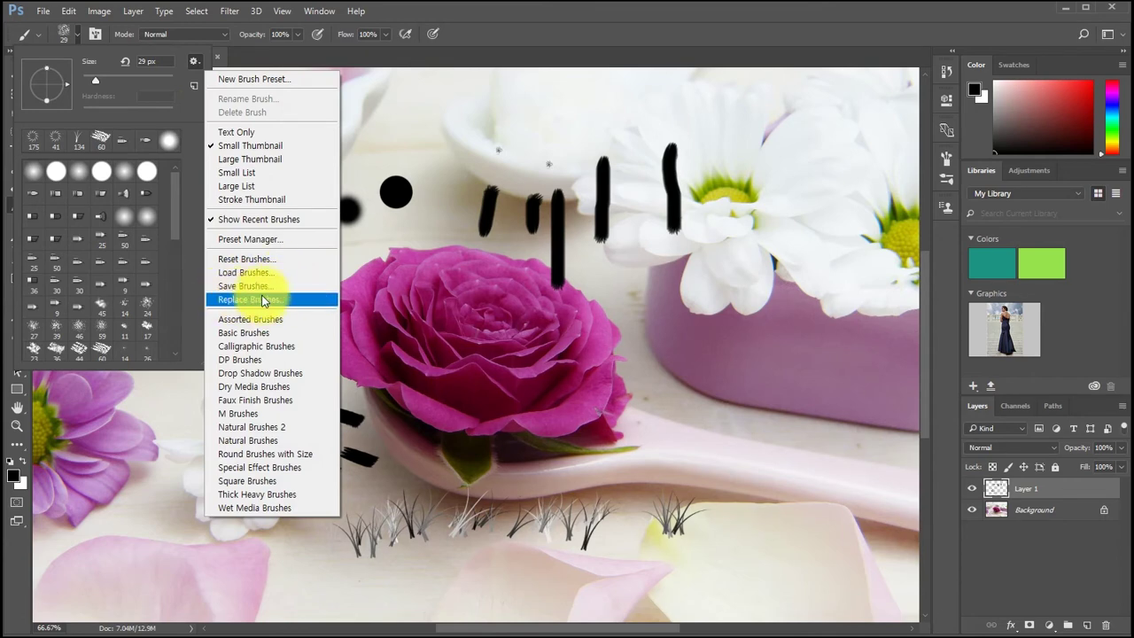
click(184, 157)
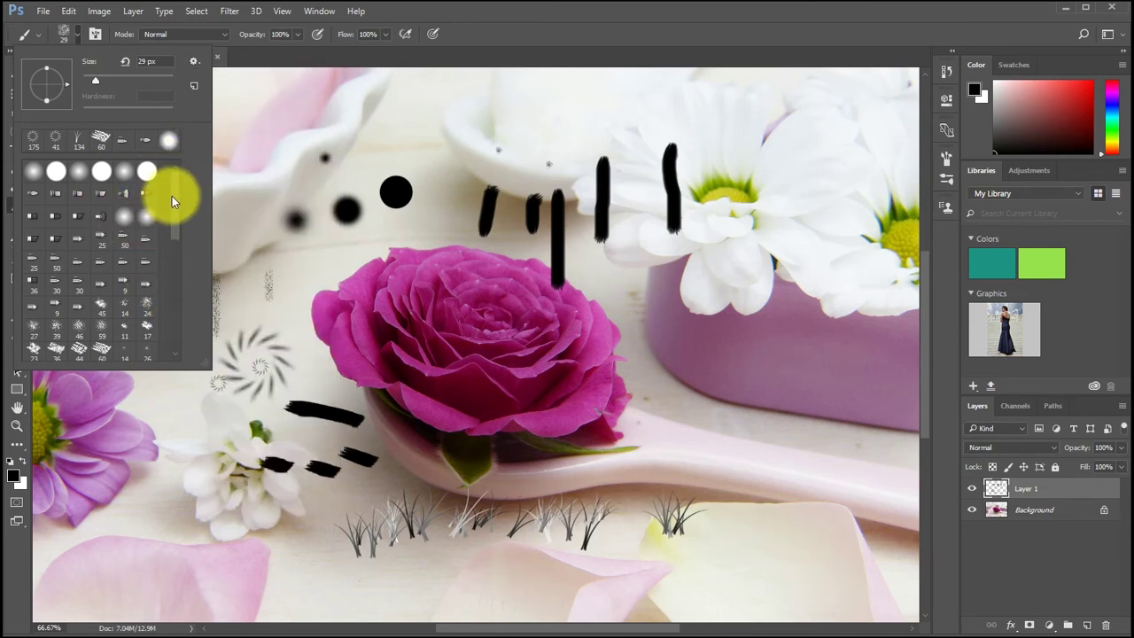
- Delete Layer 1 with its test marks, and turn off Scattering, Dual Brush and Transfer in the brush settings
drag(1042, 488, 1105, 625)
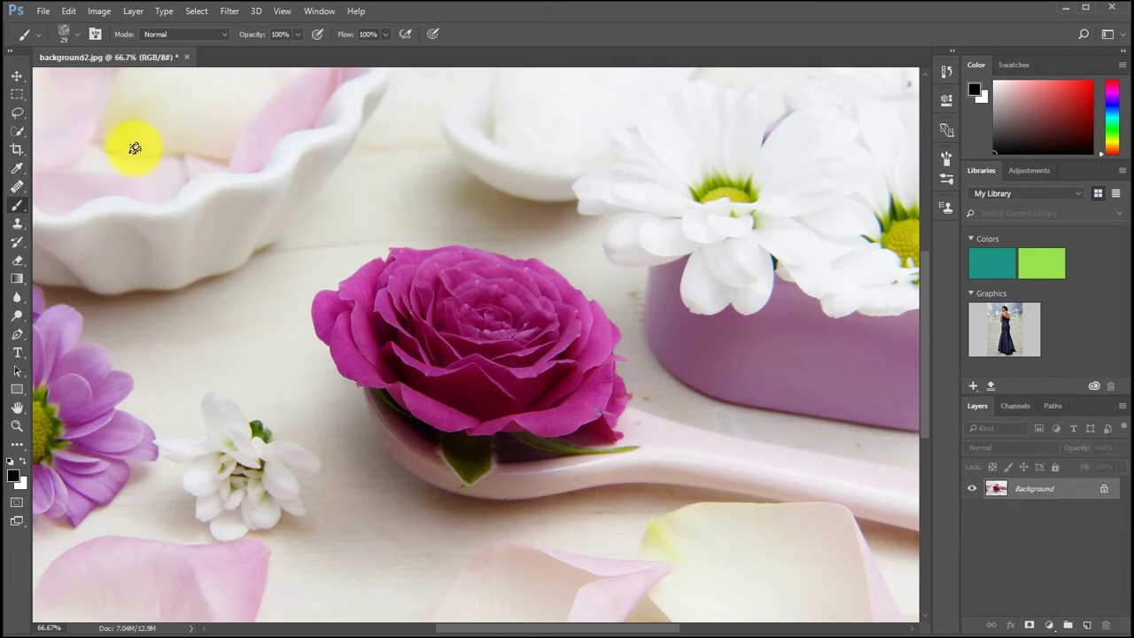
click(95, 33)
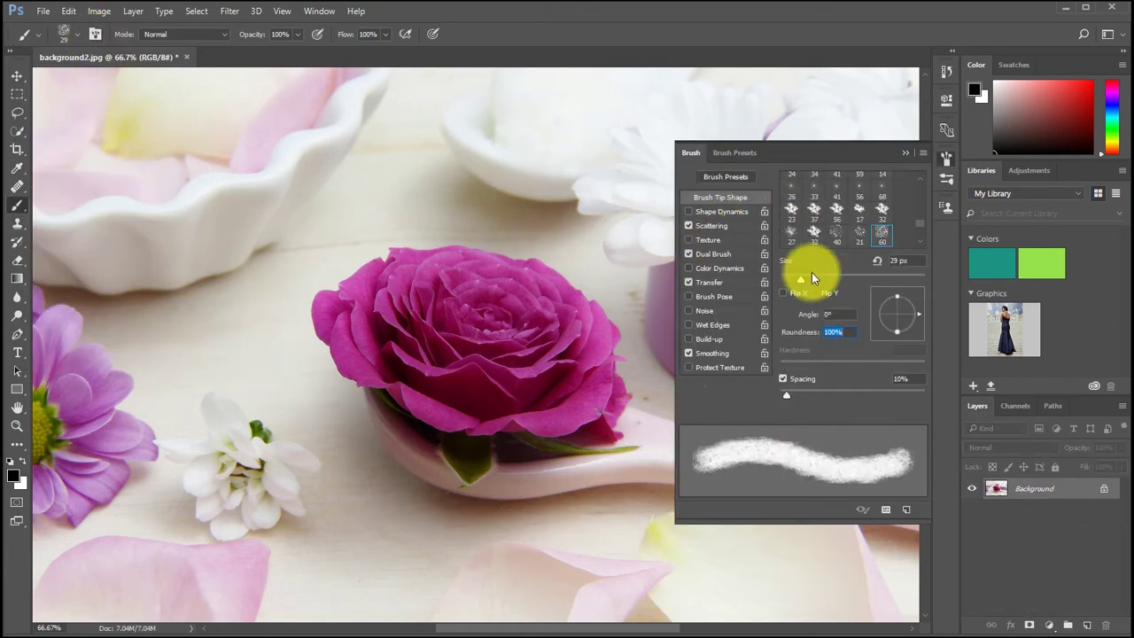
click(688, 226)
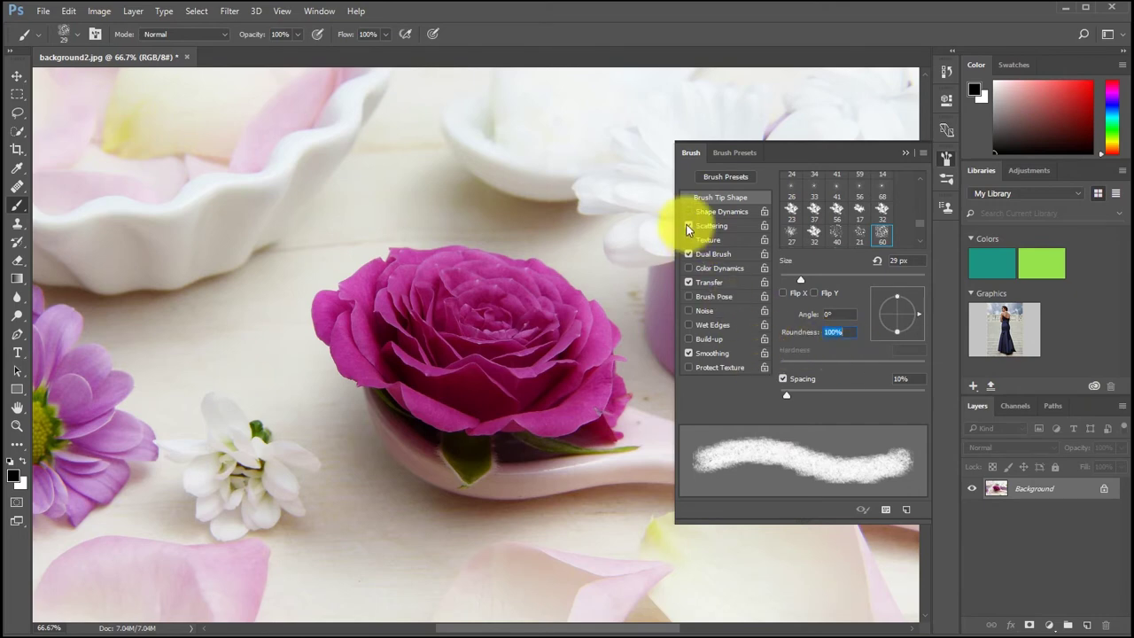
click(688, 254)
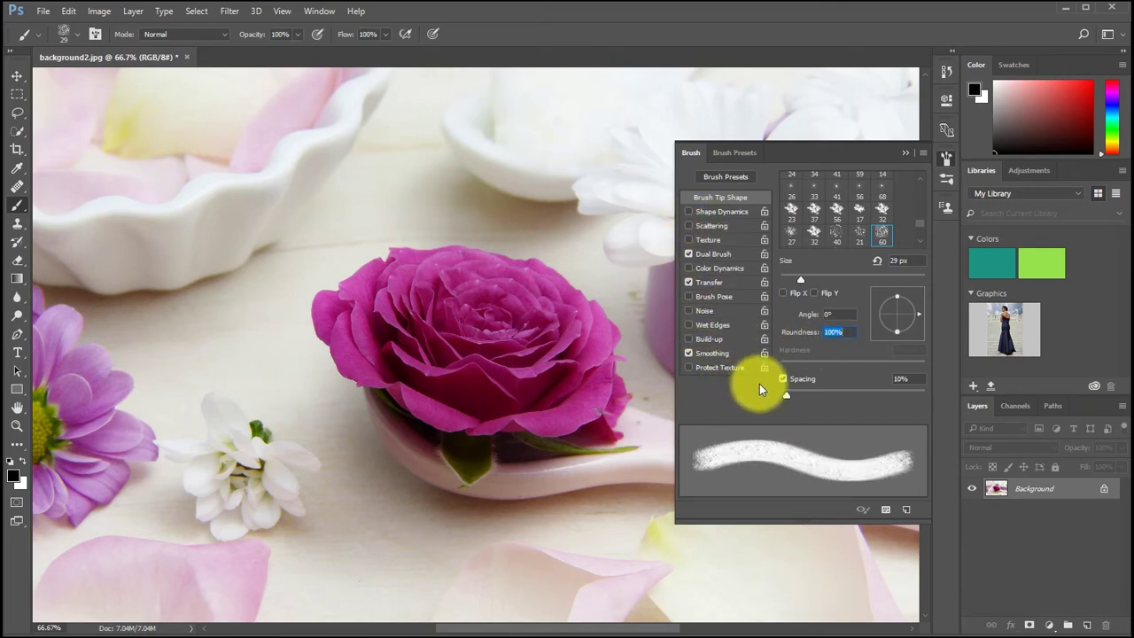
click(689, 280)
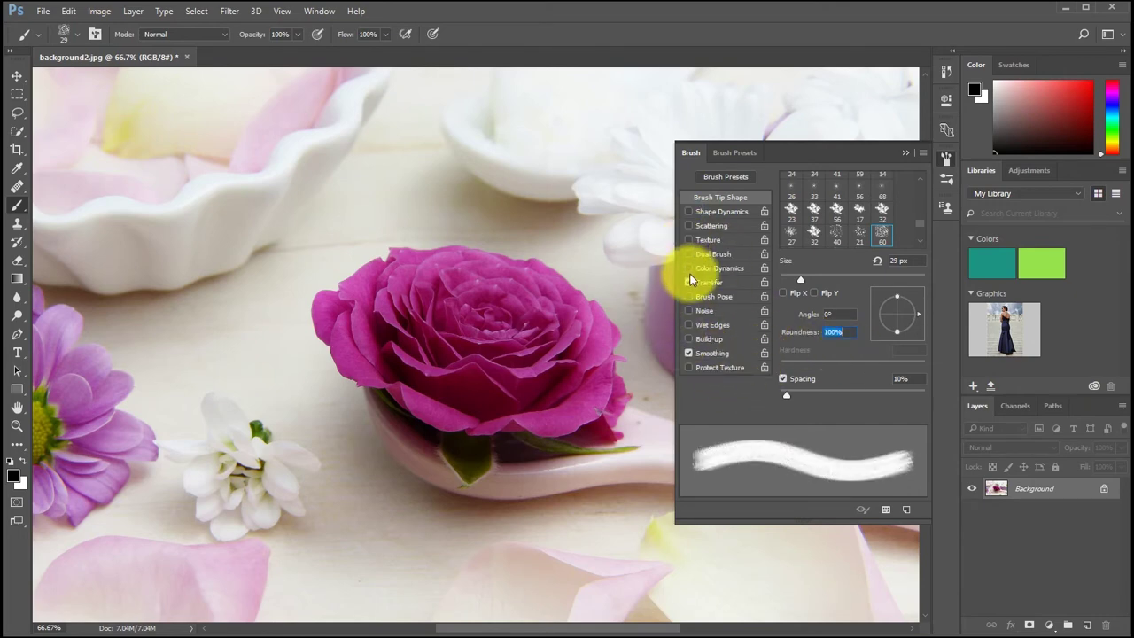
click(688, 282)
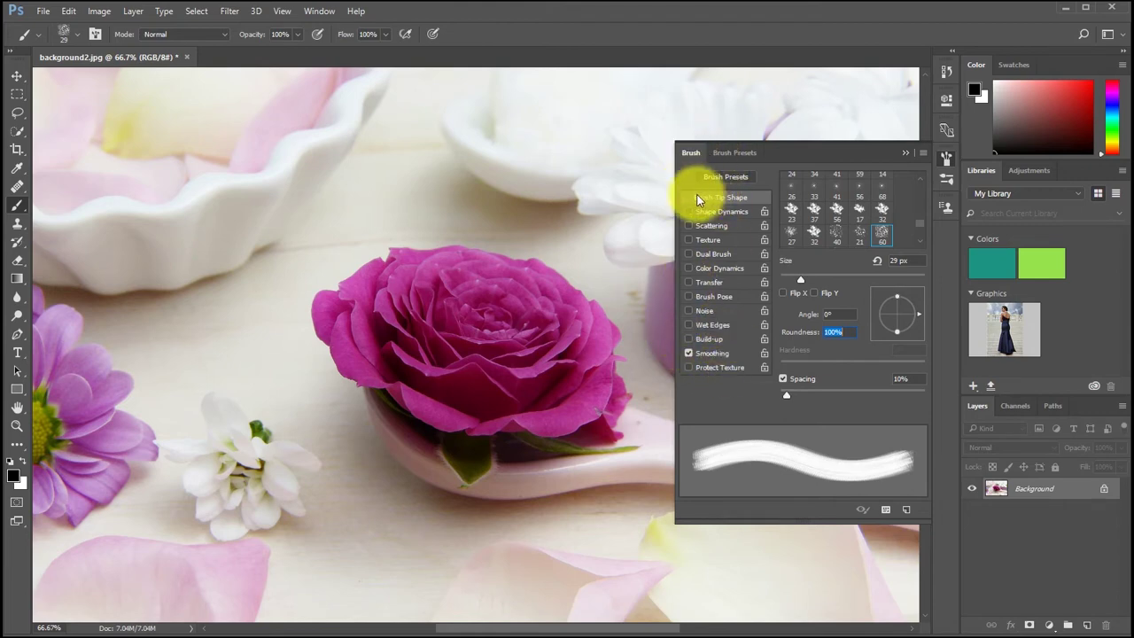
- Select the Soft Round tip at 29 px, and try a short stroke across the bowl's rim, undoing it
click(80, 35)
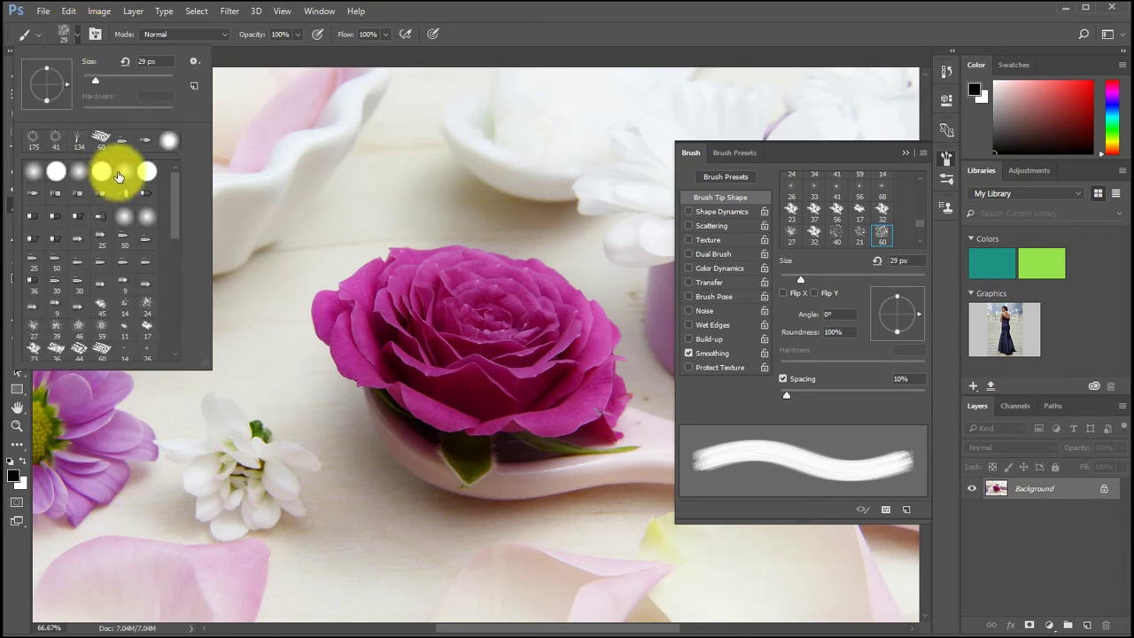
click(31, 173)
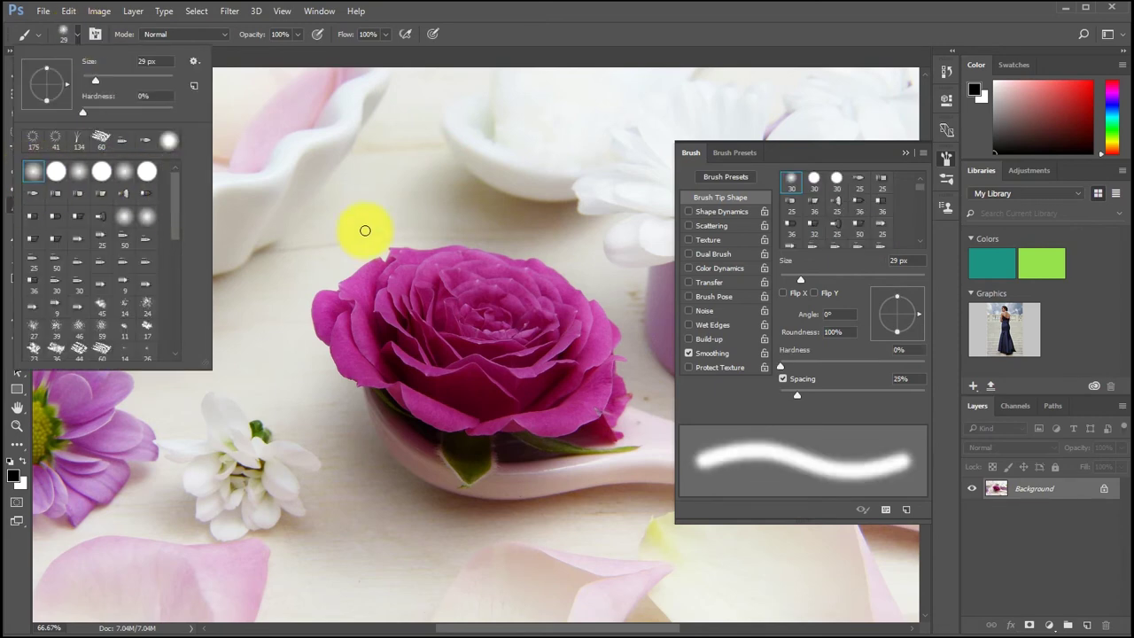
drag(302, 132, 339, 188)
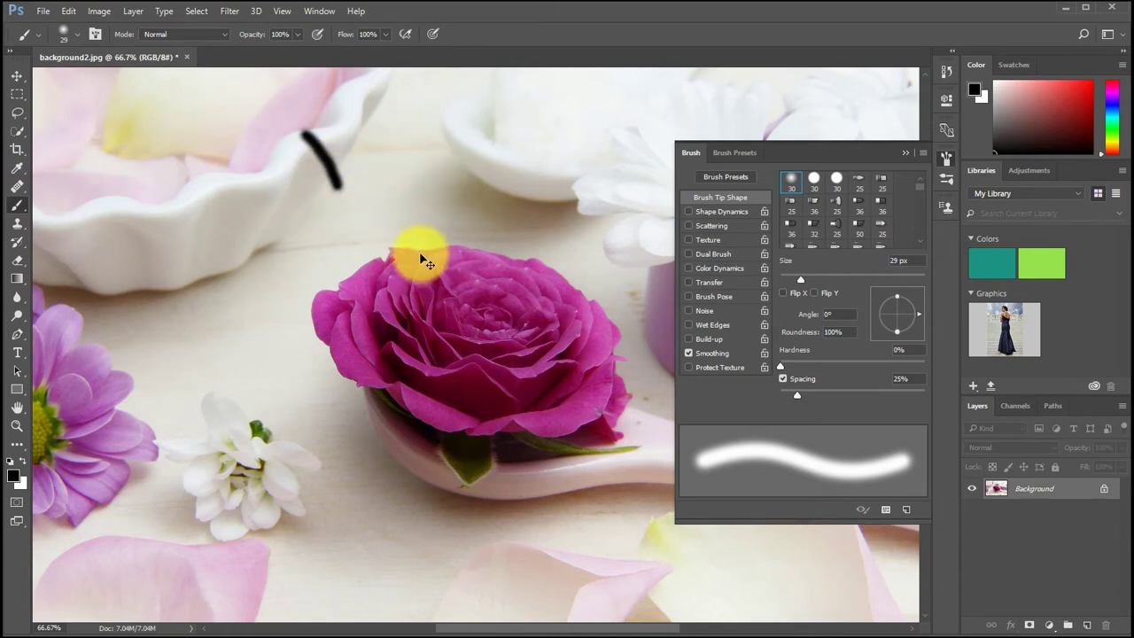
key(ctrl+z)
- Add a new layer above the Background and enlarge the Soft Round brush to 50 px
click(1086, 626)
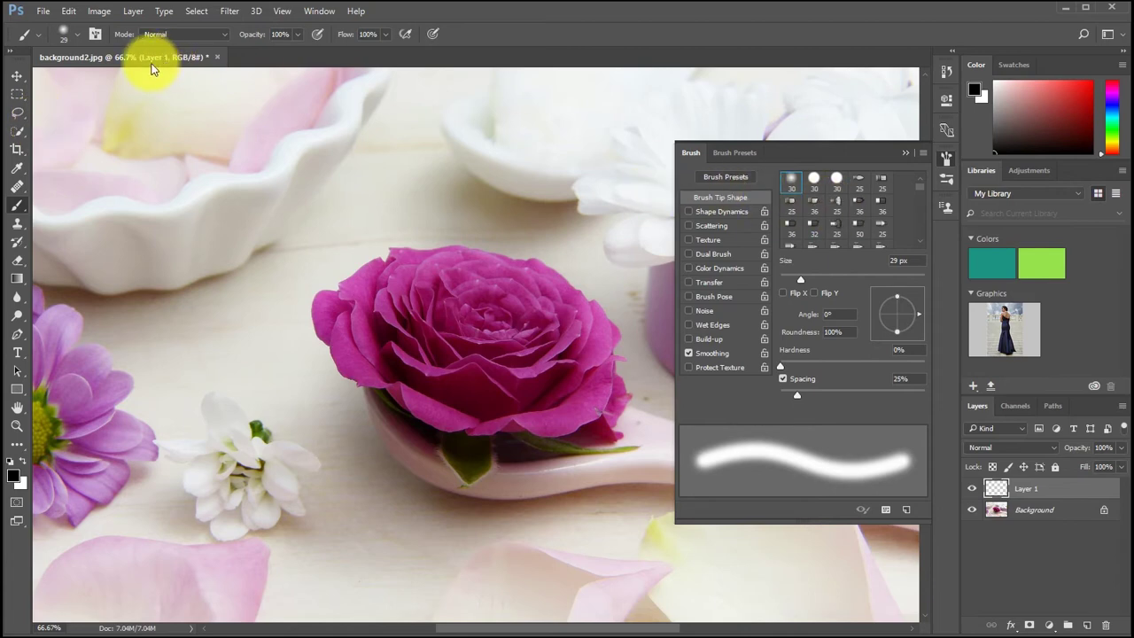
click(60, 33)
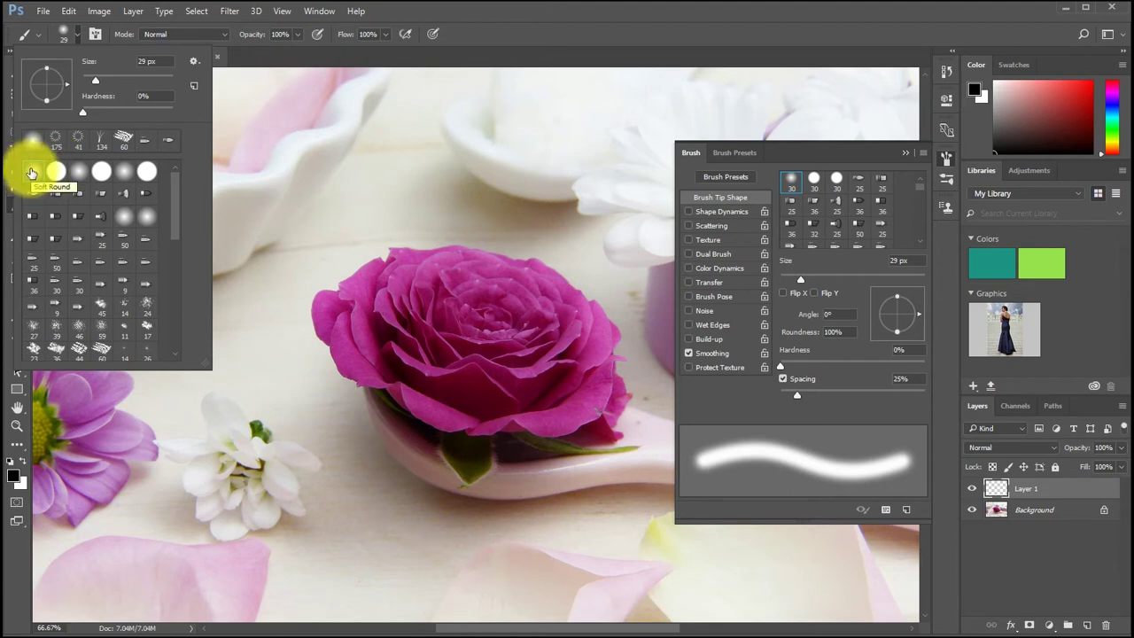
click(32, 173)
double_click(32, 173)
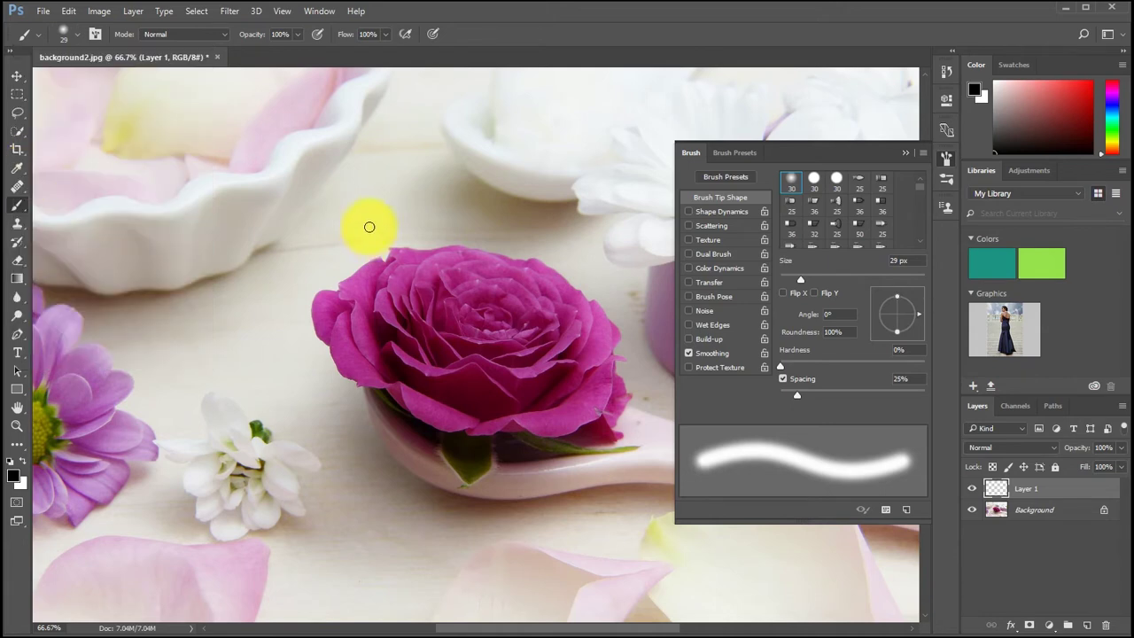
key(bracketright)
key(bracketright)
key(bracketright)
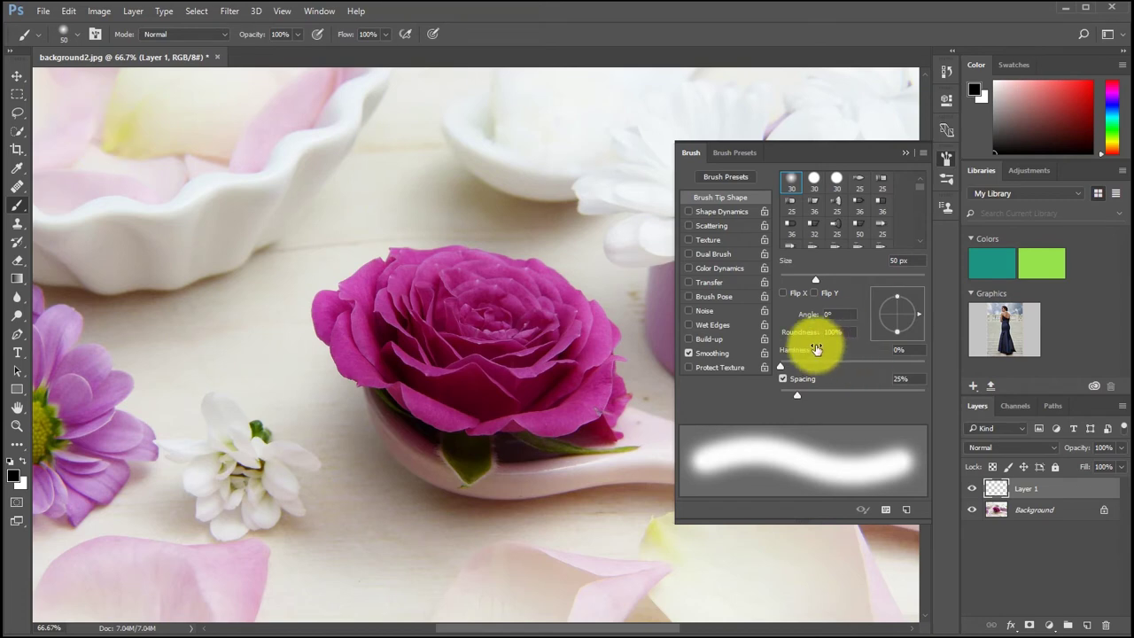
- Set the brush spacing to 59%, trying a roundness of 40% and restoring it to 100%
mouse_move(800, 395)
mouse_down()
mouse_move(822, 395)
mouse_move(790, 362)
mouse_move(863, 362)
mouse_move(736, 362)
mouse_up()
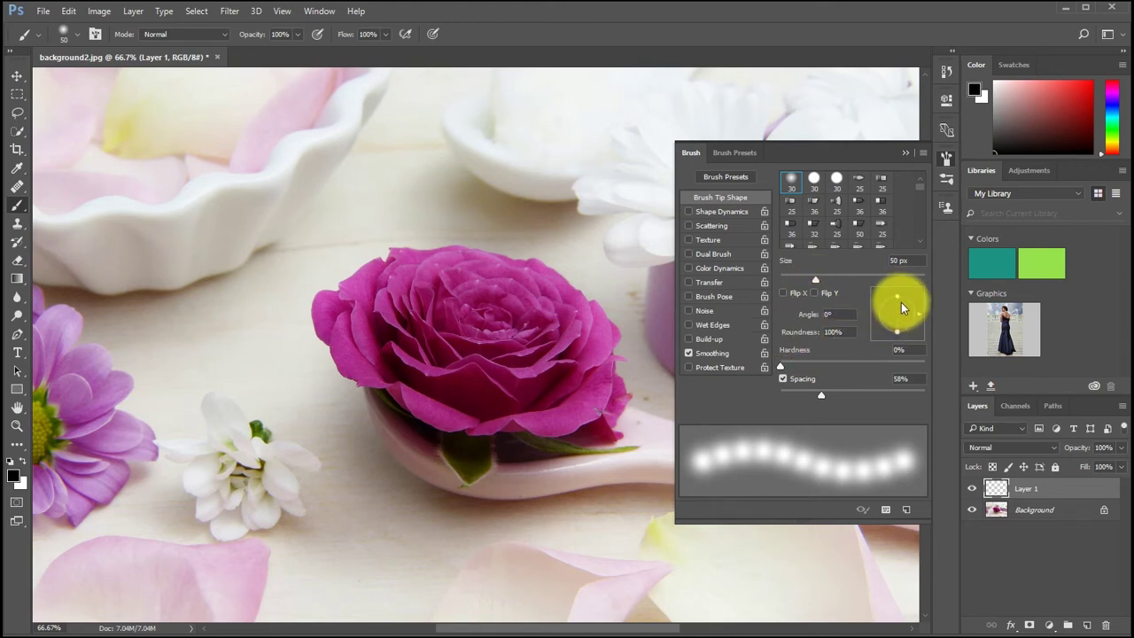
drag(897, 297, 898, 306)
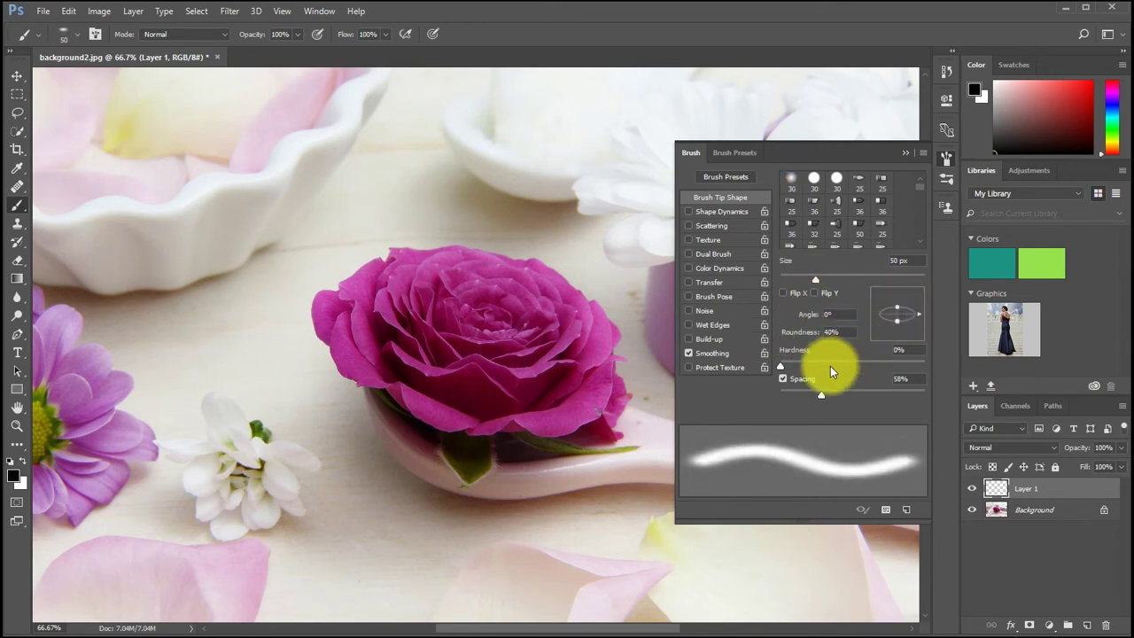
mouse_move(821, 393)
mouse_down()
mouse_move(890, 397)
mouse_move(822, 396)
mouse_up()
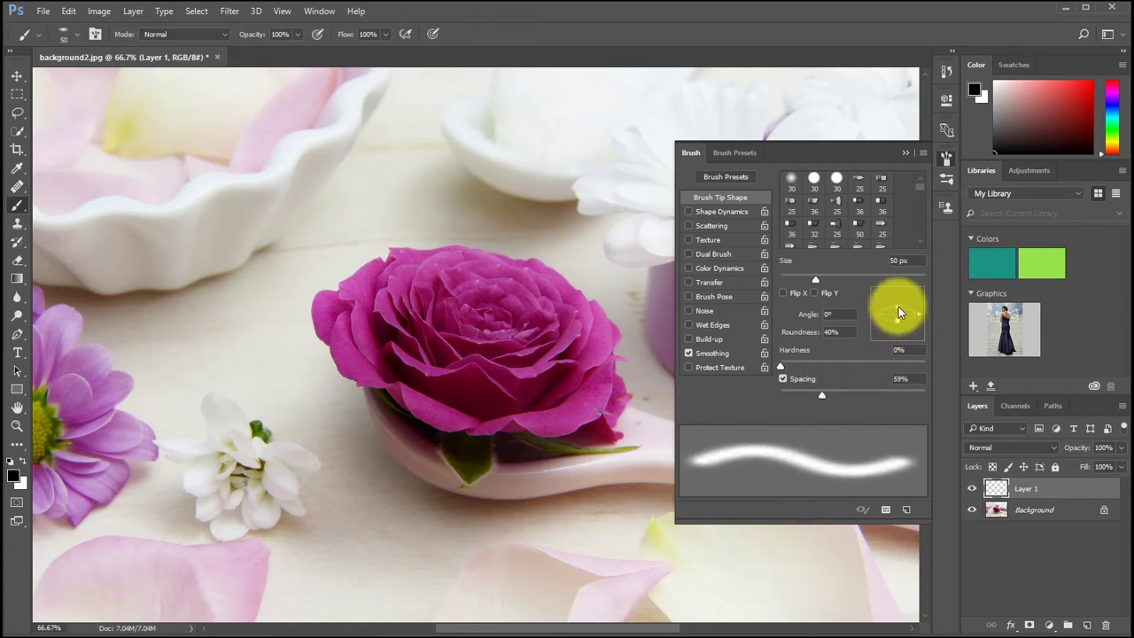
drag(898, 307, 895, 278)
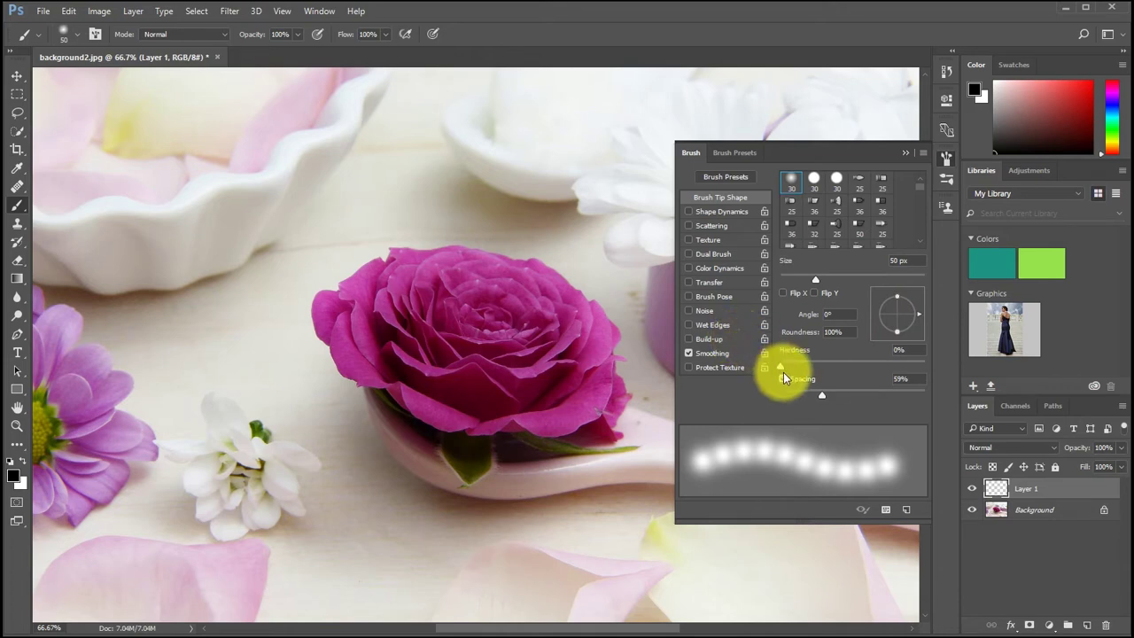
- Paint four separate soft black dots in a vertical row from the bowl down to the tabletop on Layer 1
click(219, 185)
click(219, 224)
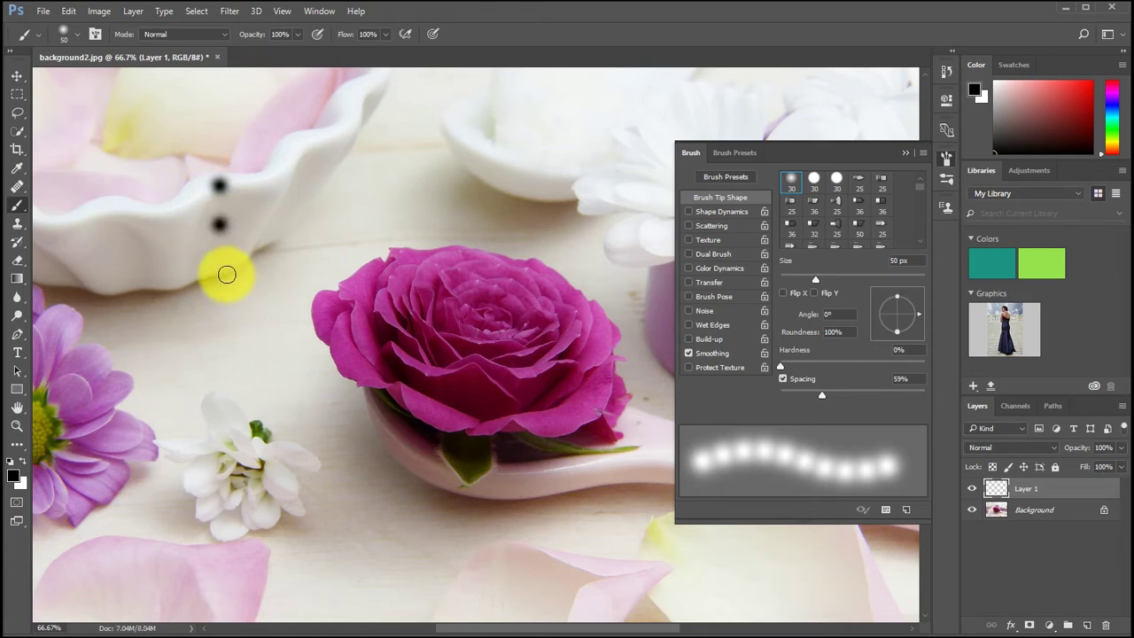
click(219, 263)
click(224, 324)
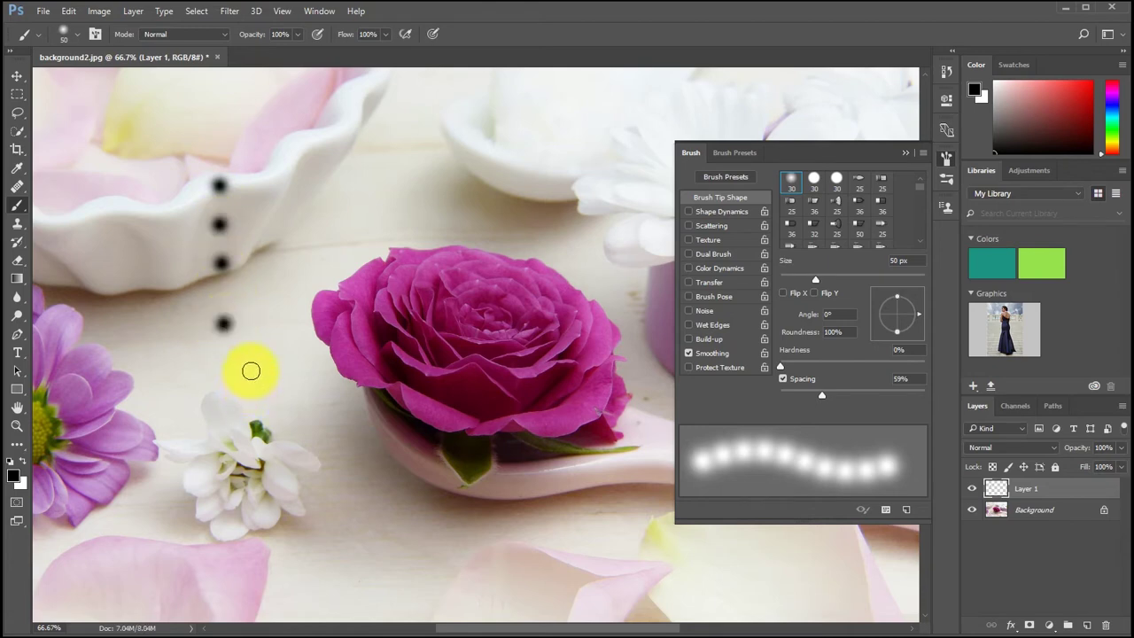
- Step back through the history to remove the black dots painted on Layer 1
key(ctrl+z)
key(ctrl+z)
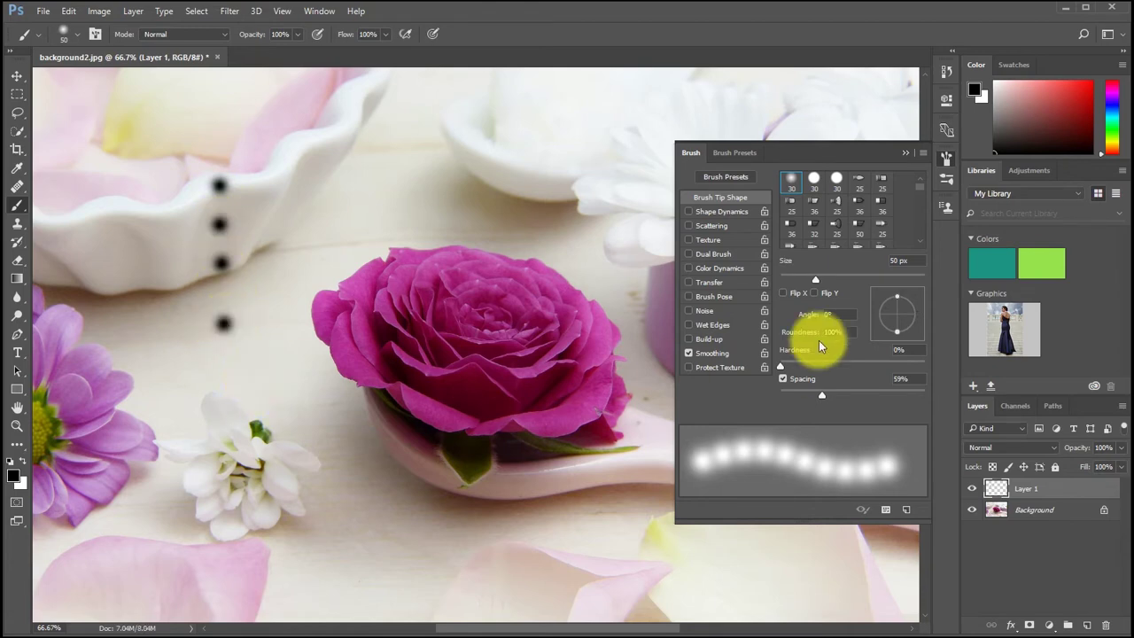
click(944, 73)
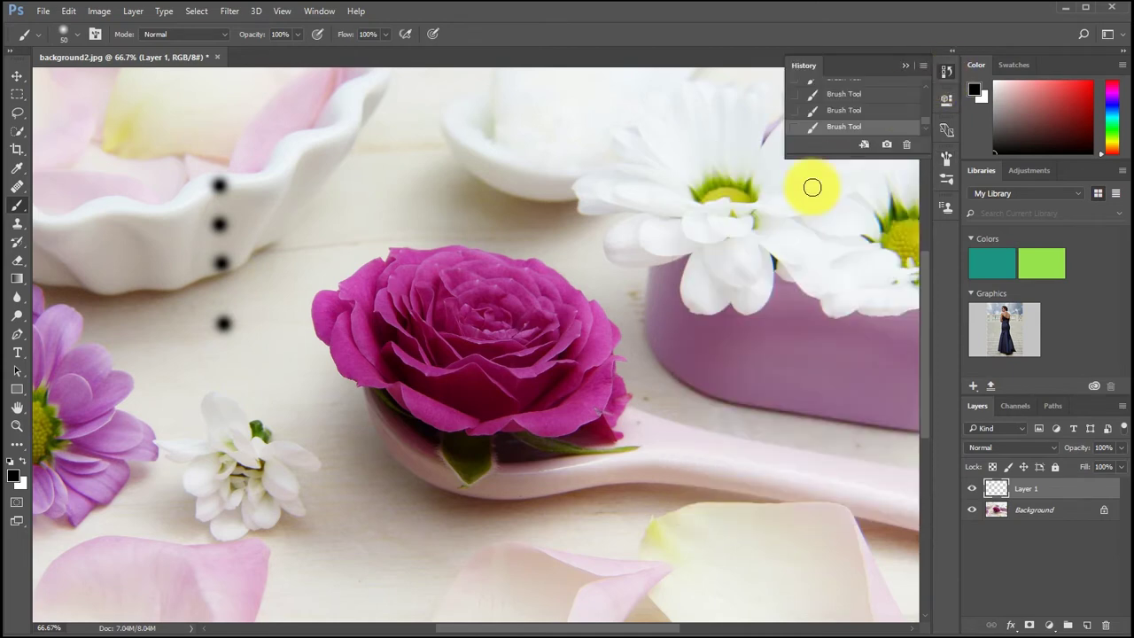
click(824, 110)
click(824, 94)
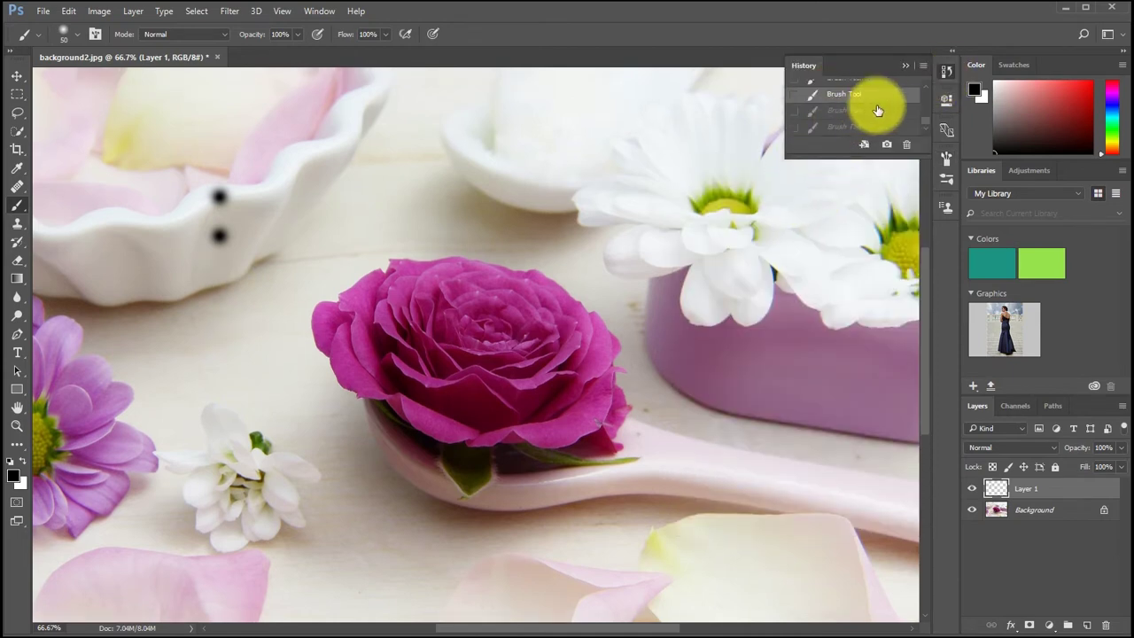
scroll(876, 109, up, 2)
click(833, 117)
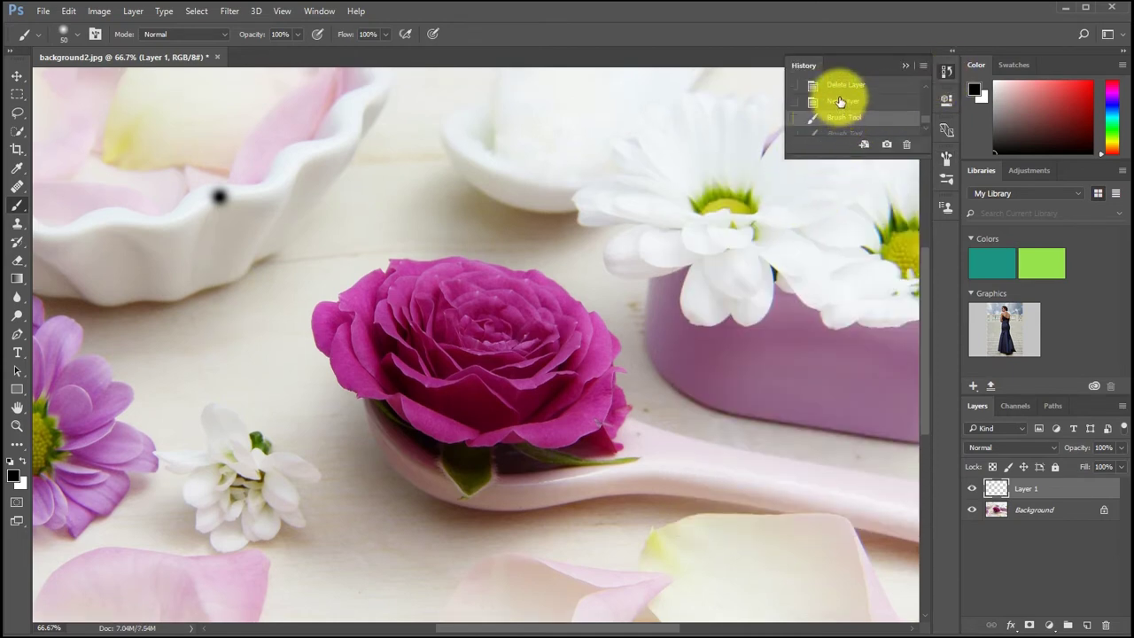
- Set the brush spacing to 259% and switch the foreground color to white
click(946, 156)
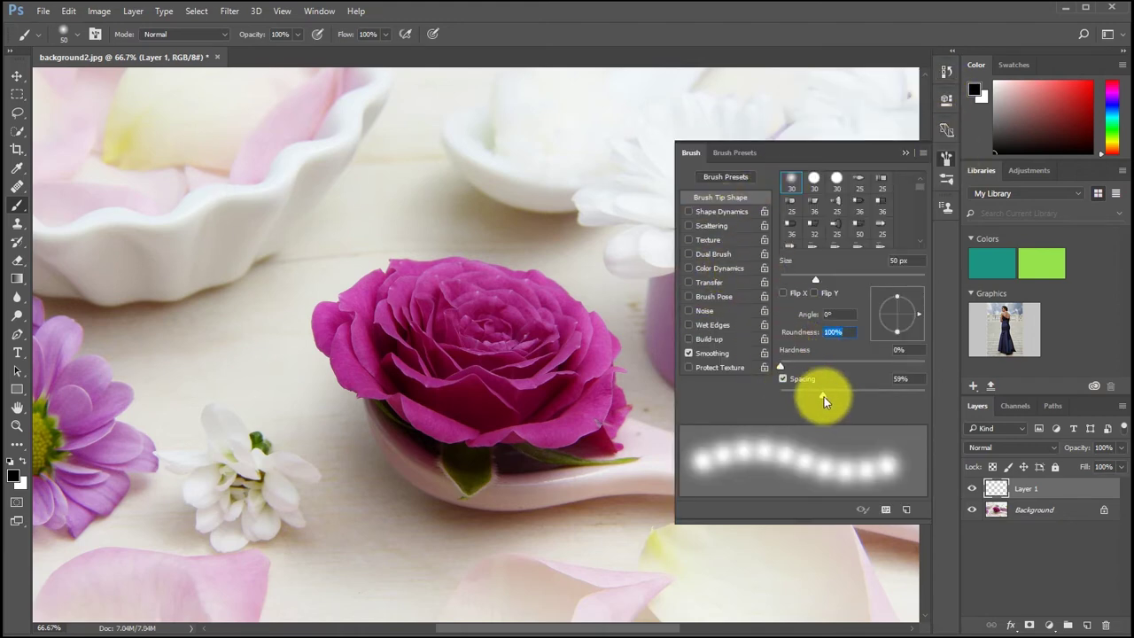
drag(823, 396, 893, 397)
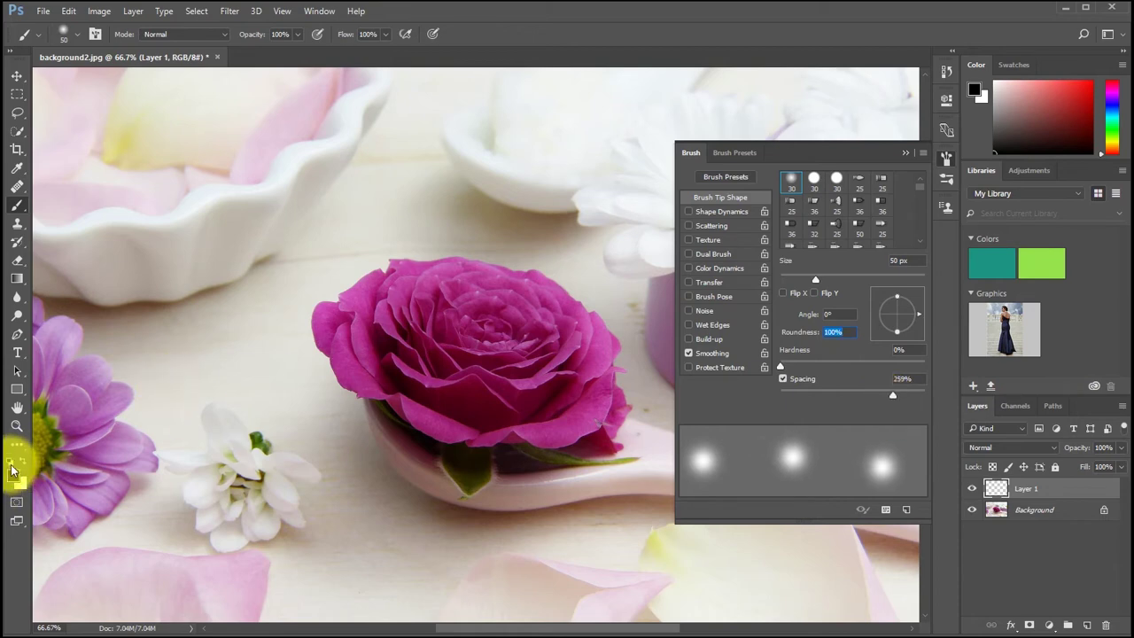
click(11, 463)
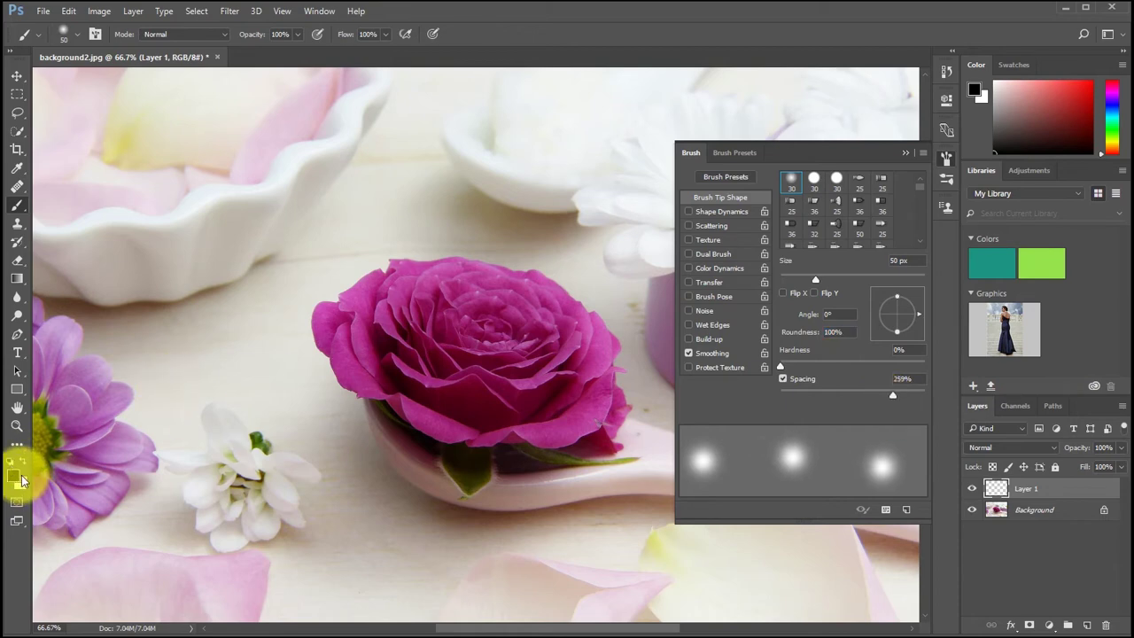
click(24, 462)
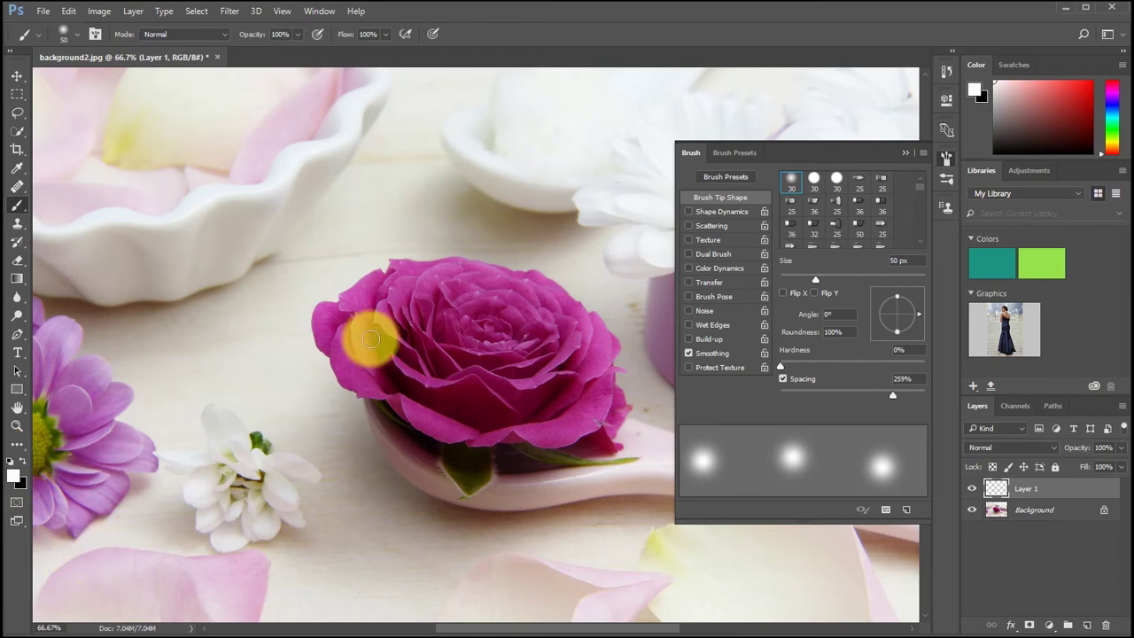
- Enable Shape Dynamics with a 52% size jitter, and Scattering with a 775% scatter and Both Axes off
click(716, 210)
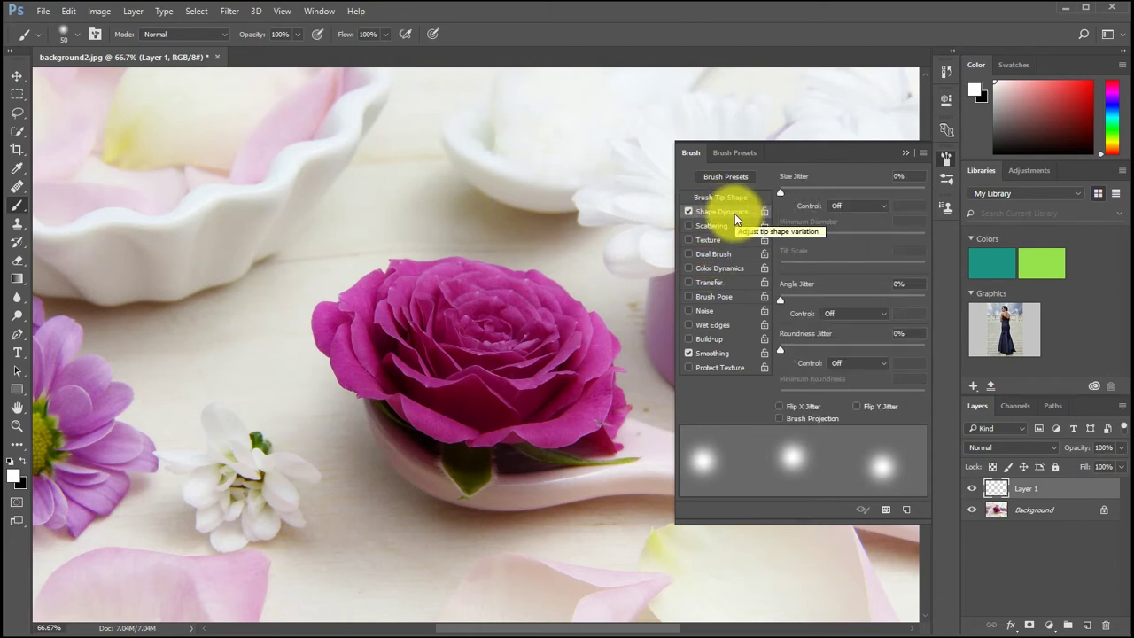
mouse_move(783, 192)
mouse_down()
mouse_move(867, 192)
mouse_move(857, 193)
mouse_up()
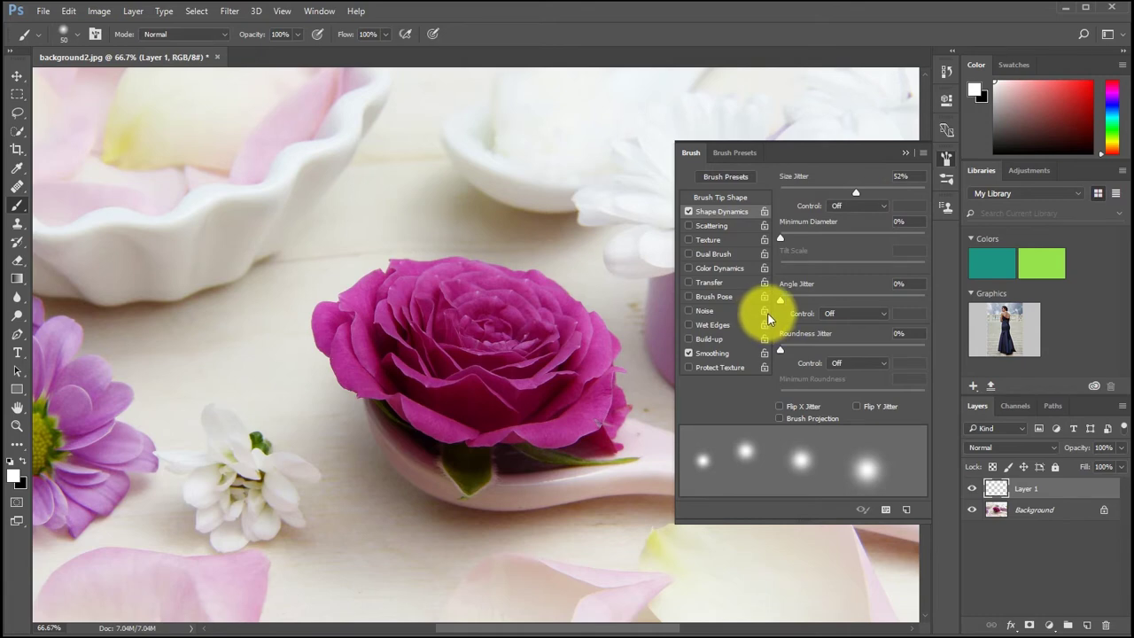
click(715, 227)
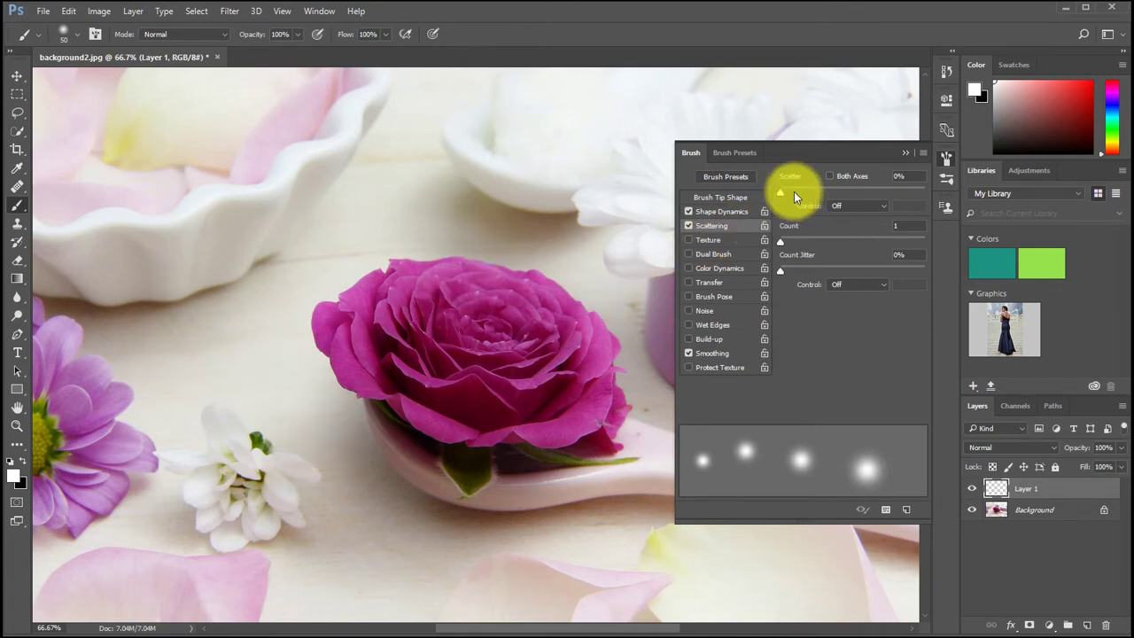
drag(794, 191, 880, 190)
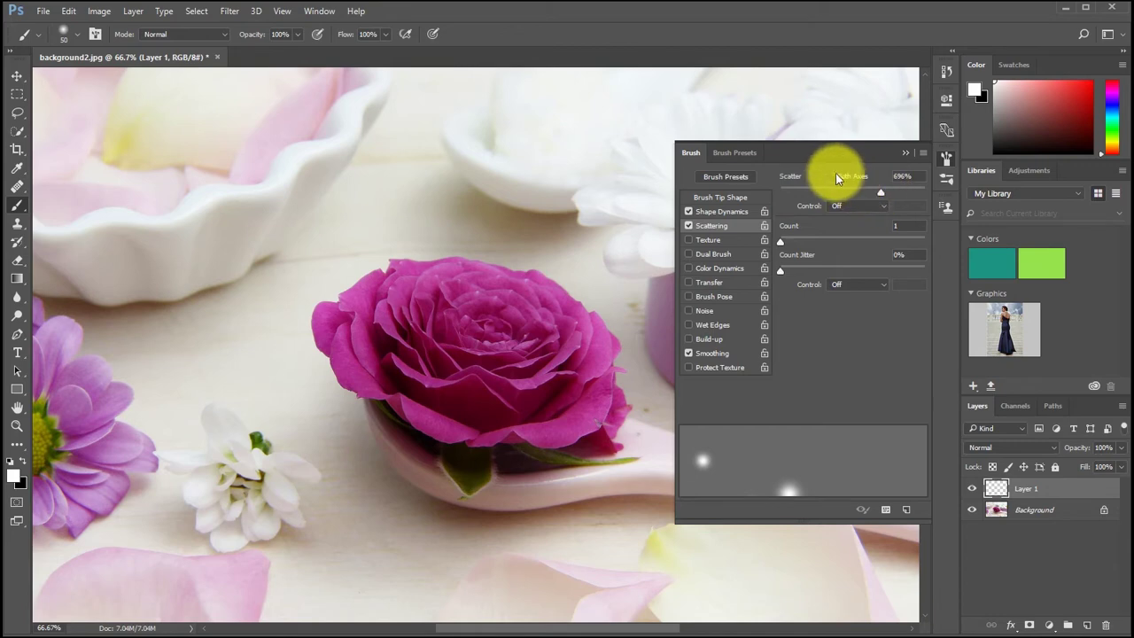
click(833, 176)
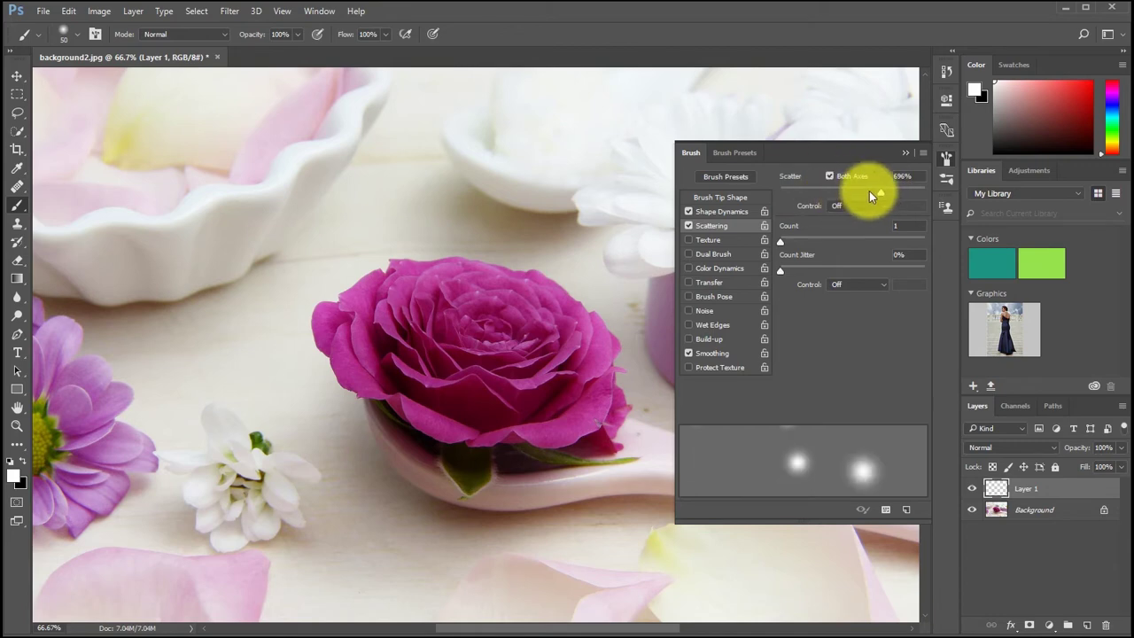
click(830, 176)
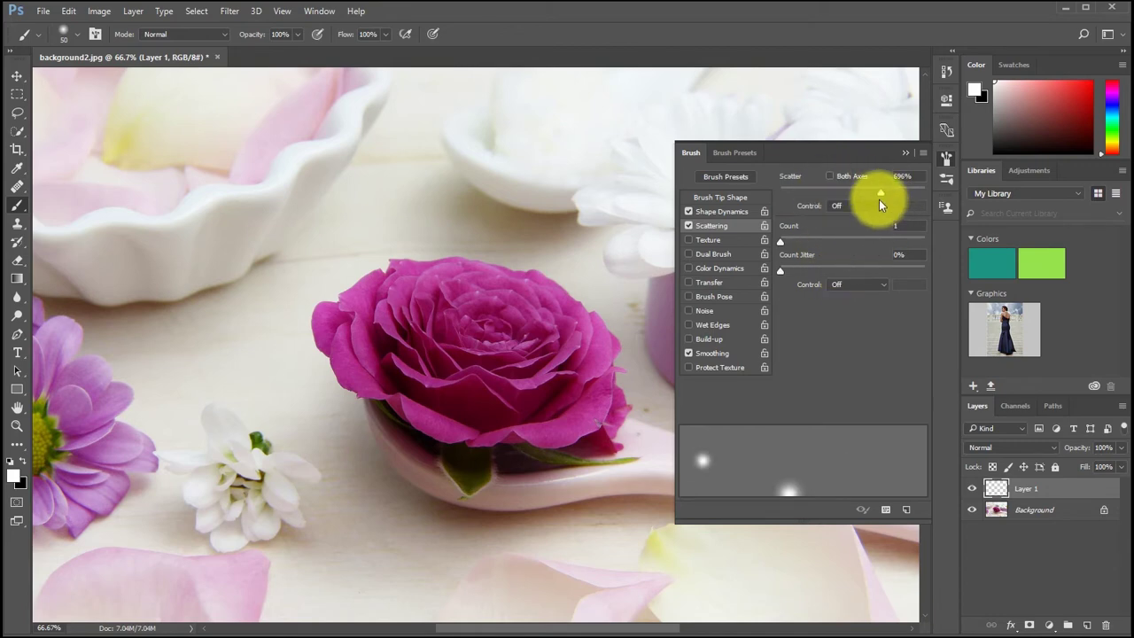
drag(881, 191, 892, 190)
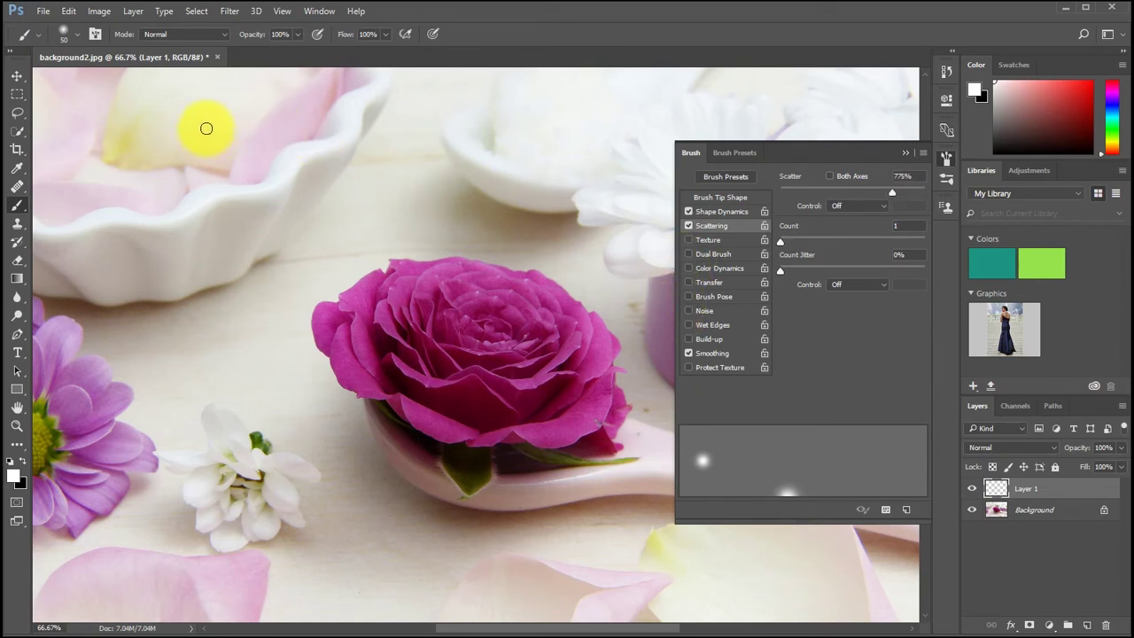
- Paint scattered soft white dots over the whole photo on Layer 1
drag(248, 132, 248, 124)
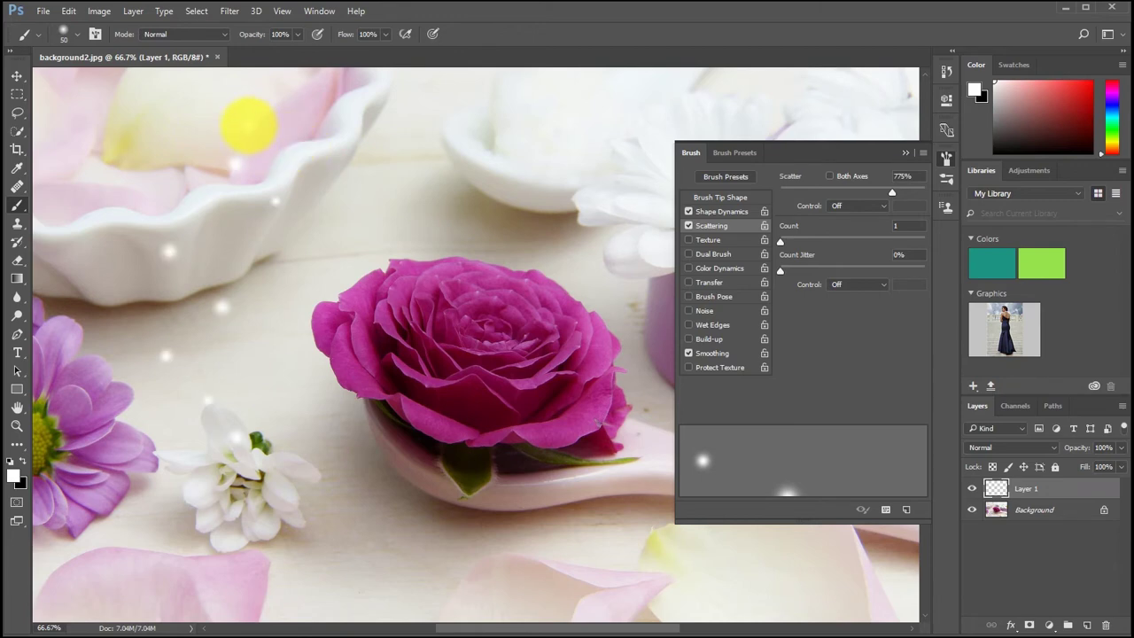
mouse_move(365, 145)
mouse_down()
mouse_move(347, 533)
mouse_move(392, 374)
mouse_move(376, 340)
mouse_move(577, 113)
mouse_move(678, 220)
mouse_move(634, 357)
mouse_move(522, 466)
mouse_move(574, 510)
mouse_move(739, 251)
mouse_move(861, 91)
mouse_up()
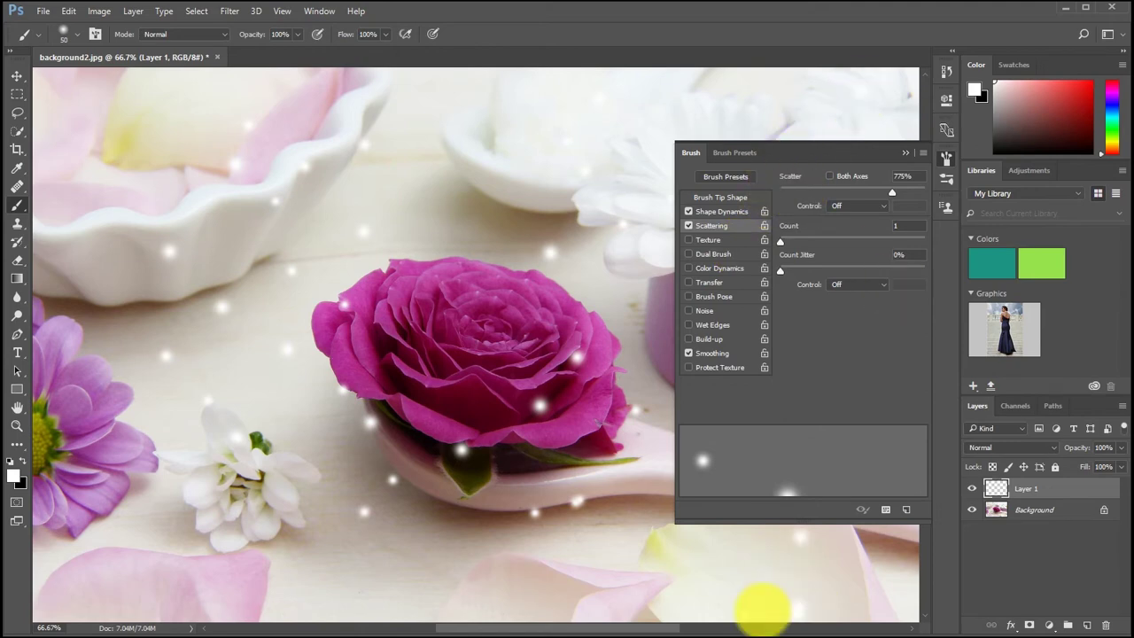
mouse_move(501, 137)
mouse_down()
mouse_move(387, 354)
mouse_move(425, 578)
mouse_move(203, 328)
mouse_move(148, 125)
mouse_move(99, 609)
mouse_move(233, 460)
mouse_move(363, 75)
mouse_move(126, 181)
mouse_move(106, 365)
mouse_move(242, 441)
mouse_move(467, 233)
mouse_move(467, 201)
mouse_move(418, 625)
mouse_move(427, 582)
mouse_move(480, 521)
mouse_move(479, 595)
mouse_move(596, 543)
mouse_move(597, 524)
mouse_move(618, 583)
mouse_up()
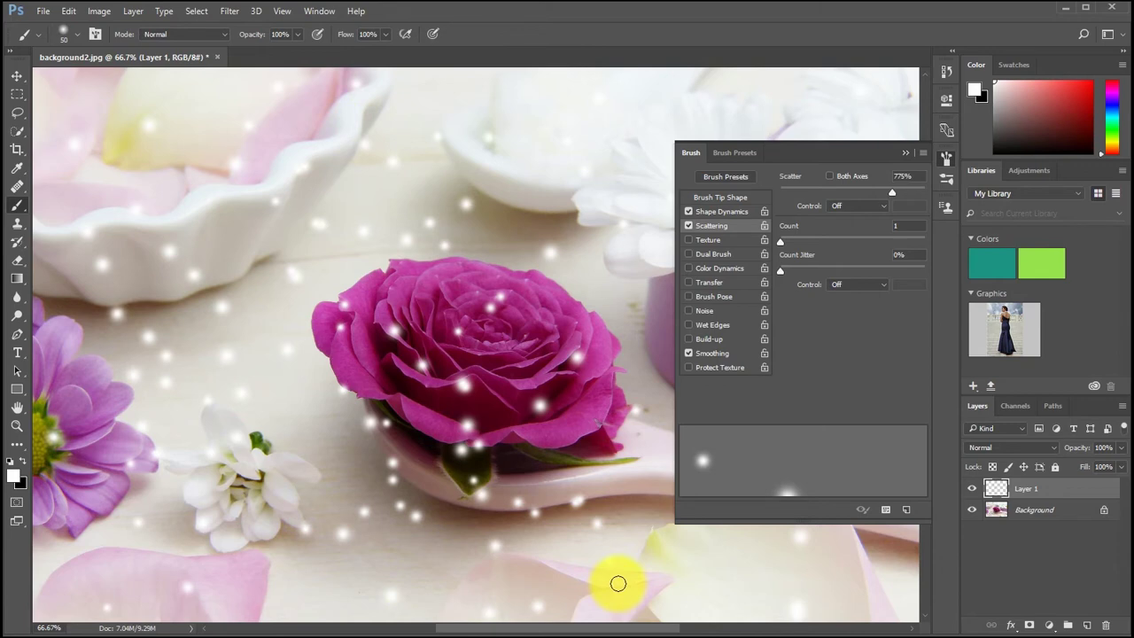
- Paint denser white dots around the bowl and the rose, using a 34% roundness jitter and a scattering count of 3
click(729, 212)
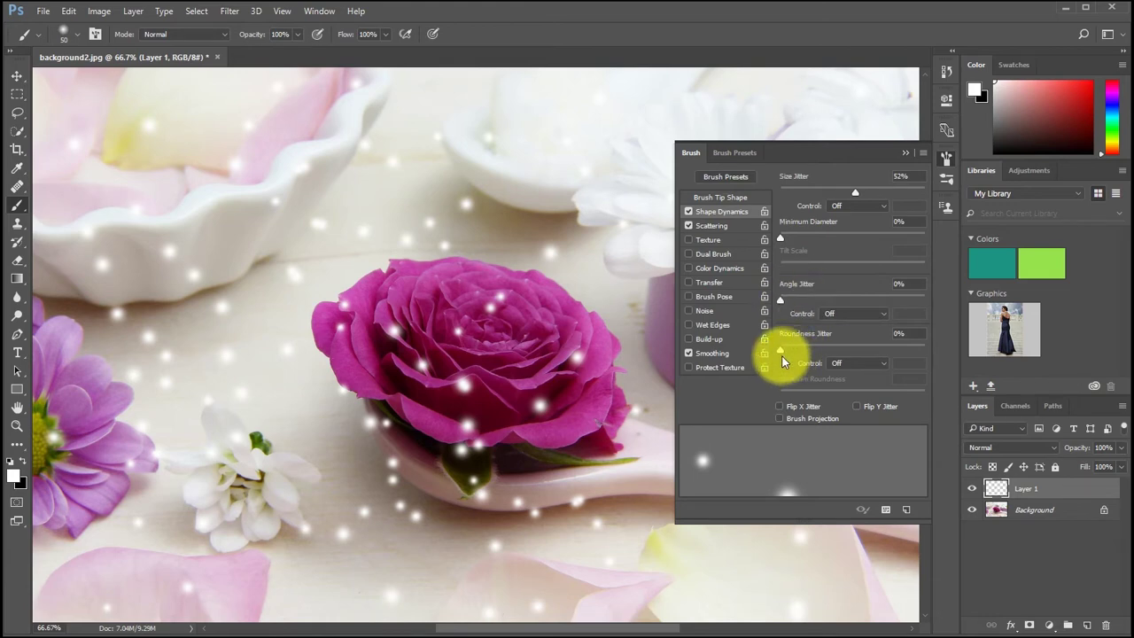
drag(781, 351, 829, 350)
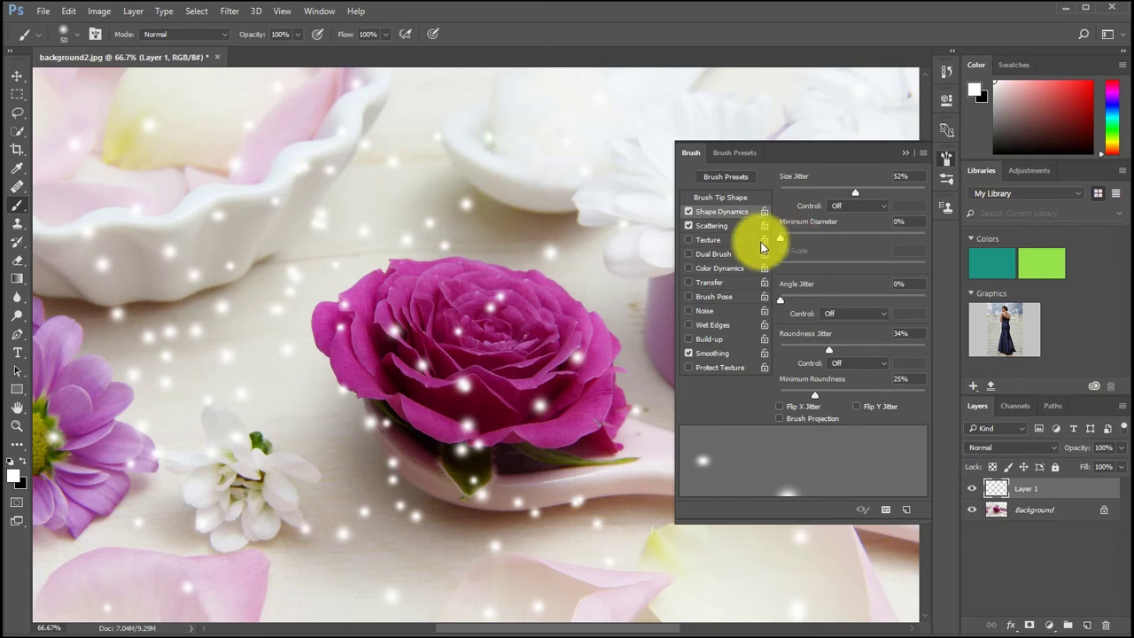
click(708, 227)
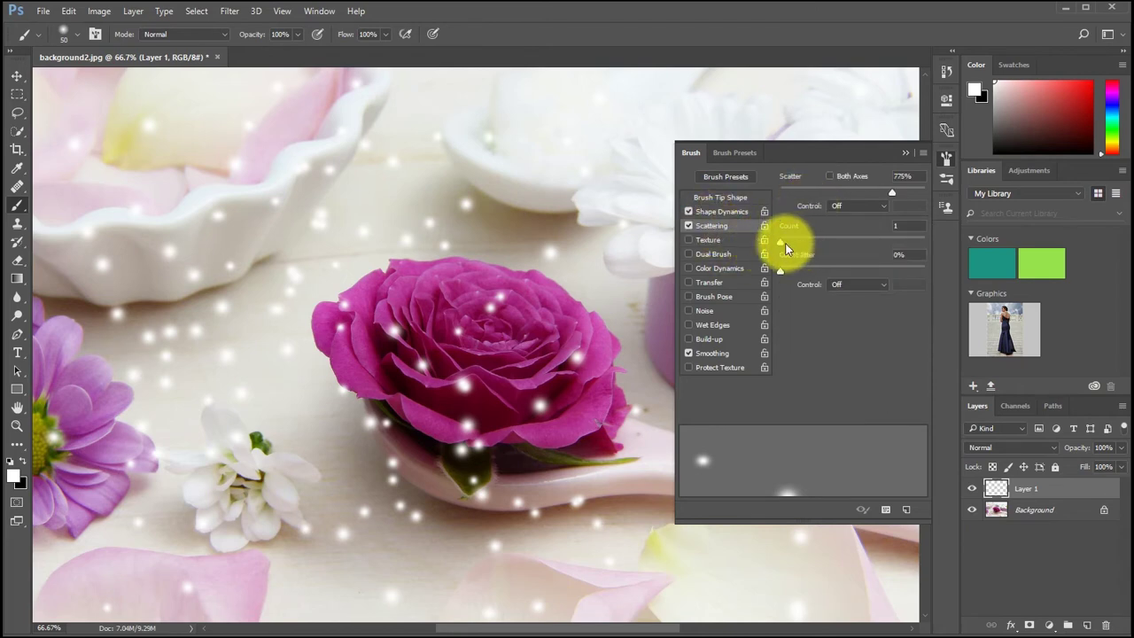
drag(784, 245, 788, 244)
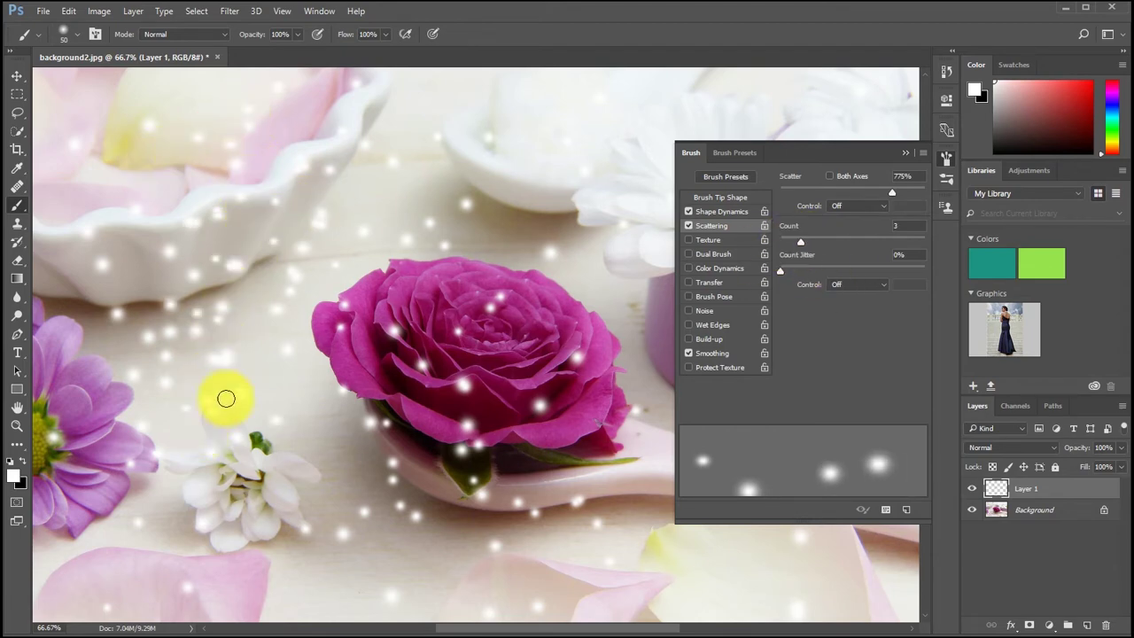
mouse_move(226, 399)
mouse_down()
mouse_move(315, 191)
mouse_move(225, 469)
mouse_move(377, 227)
mouse_move(372, 197)
mouse_move(339, 528)
mouse_move(359, 427)
mouse_up()
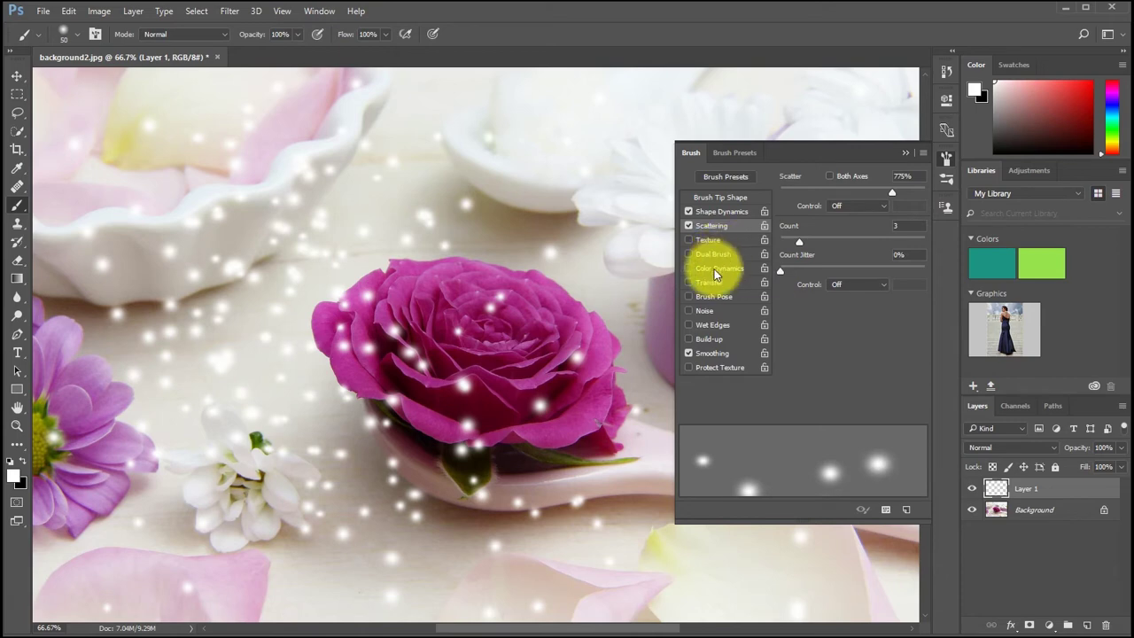
- Add a new layer above Layer 1 and choose the hard round brush tip at 50 px
click(946, 157)
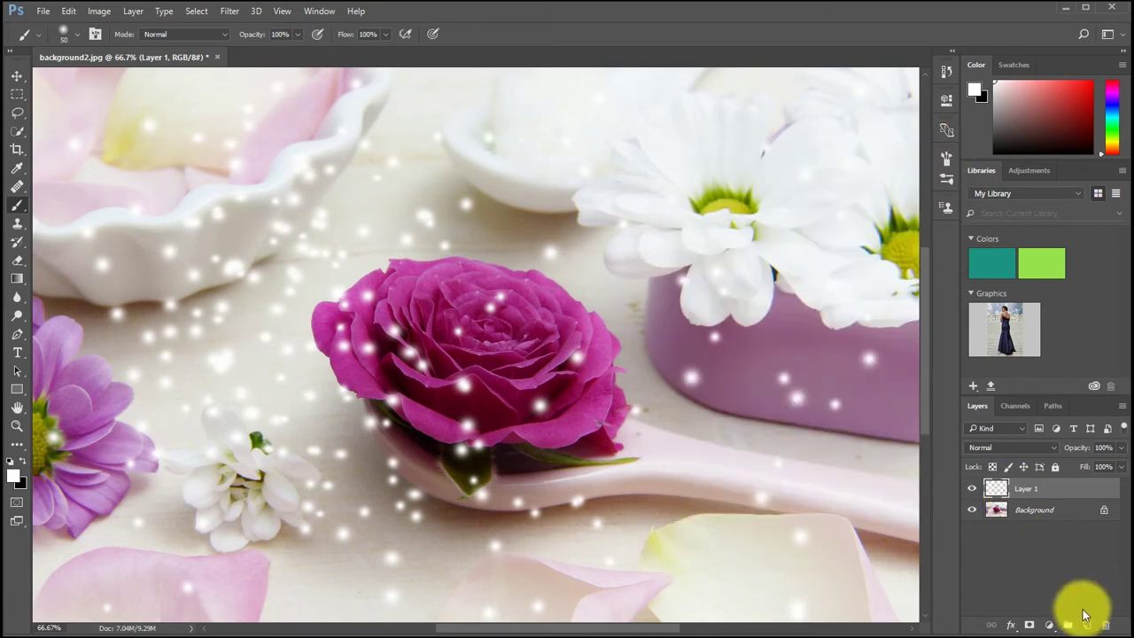
click(1087, 625)
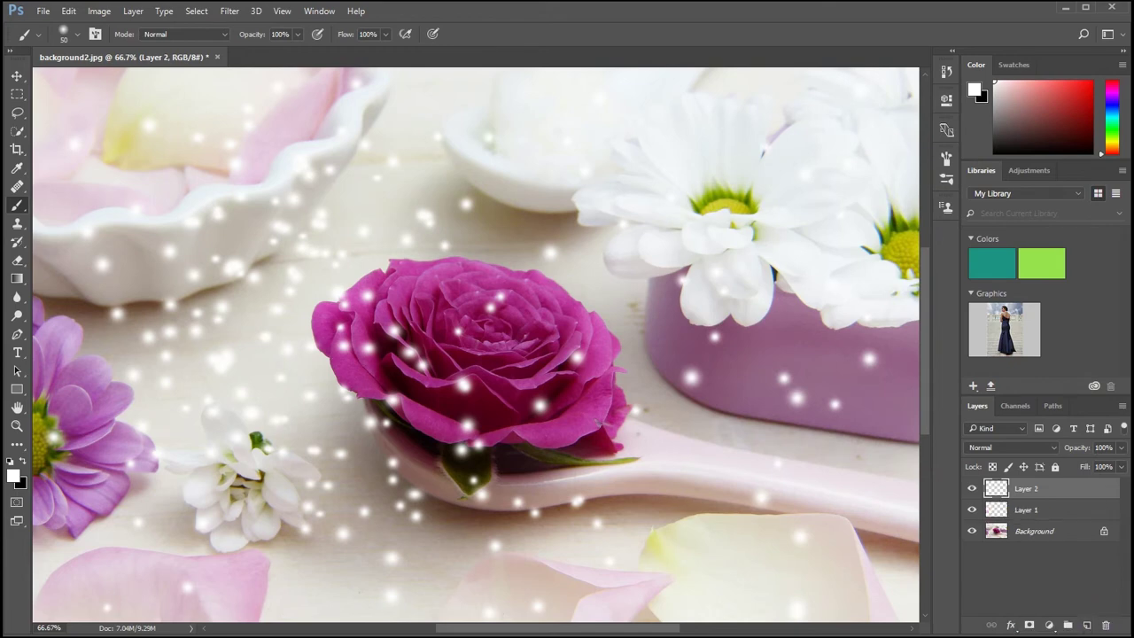
click(71, 37)
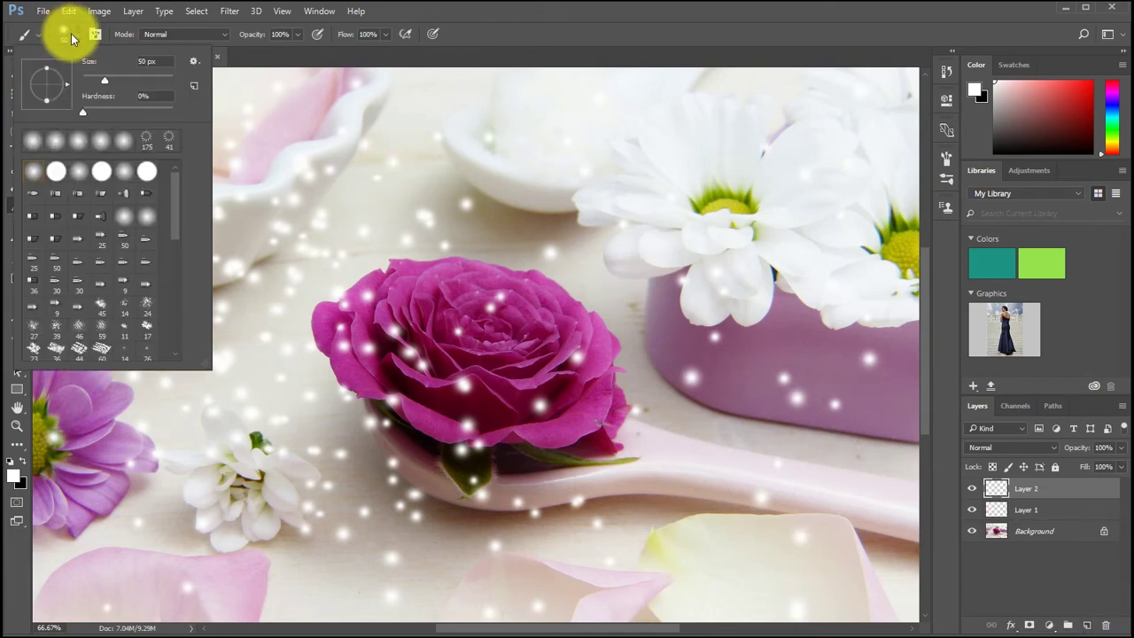
double_click(57, 176)
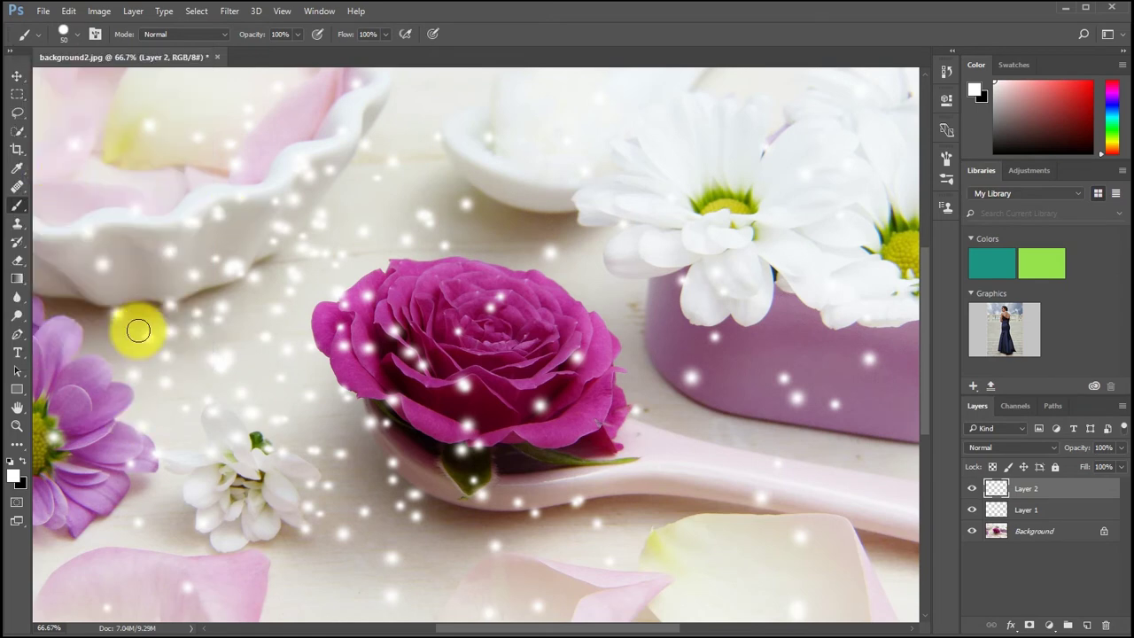
- Set the foreground color to dark red a32121 and paint a single dot over the petals in the bowl on Layer 2
click(12, 476)
click(538, 161)
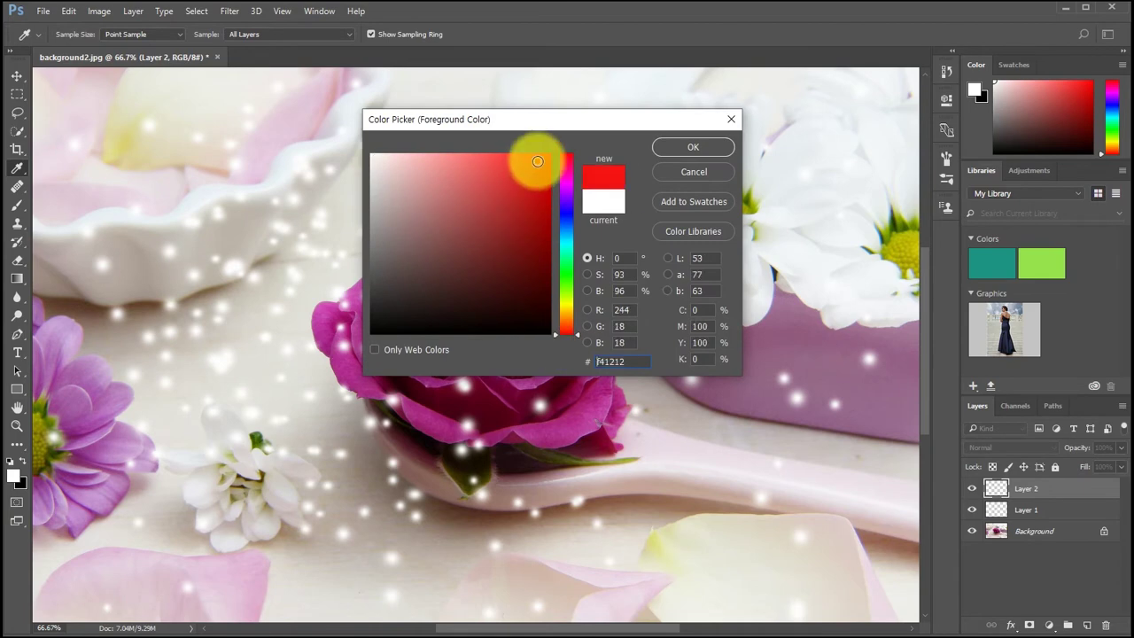
click(514, 218)
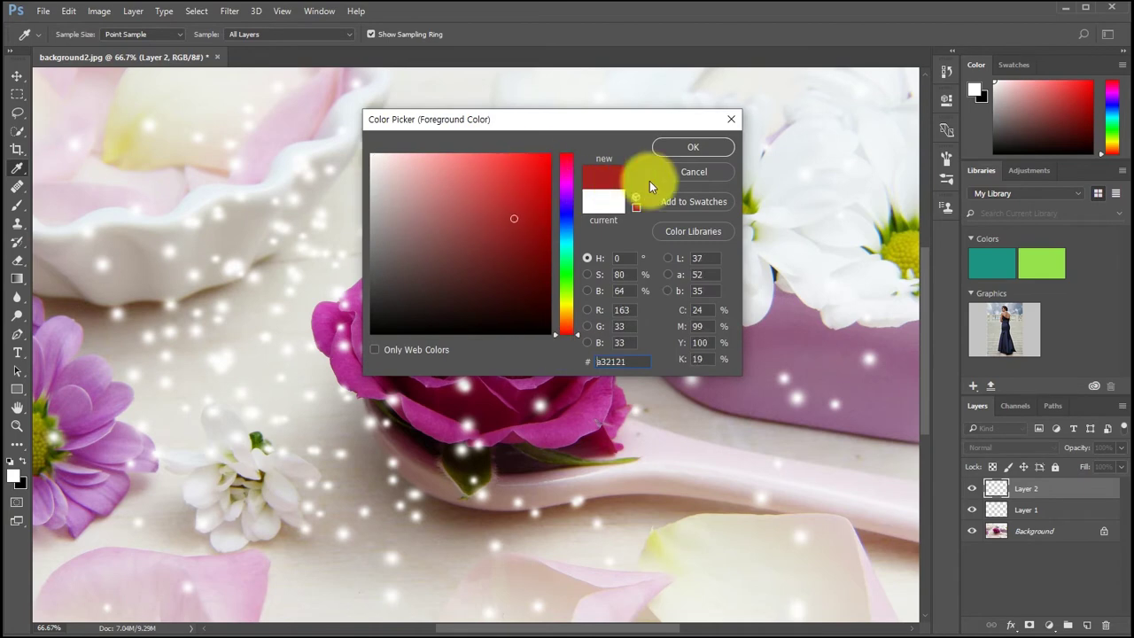
click(691, 147)
key(b)
click(134, 169)
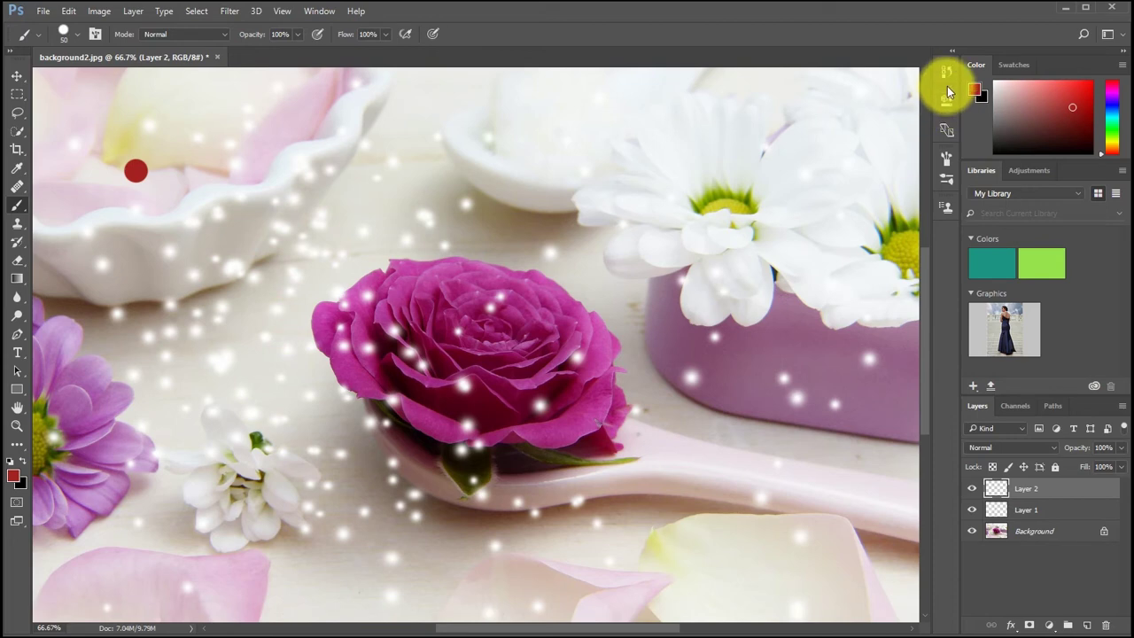
- Set the hard round brush's spacing to 239% and enable Shape Dynamics for it
click(947, 160)
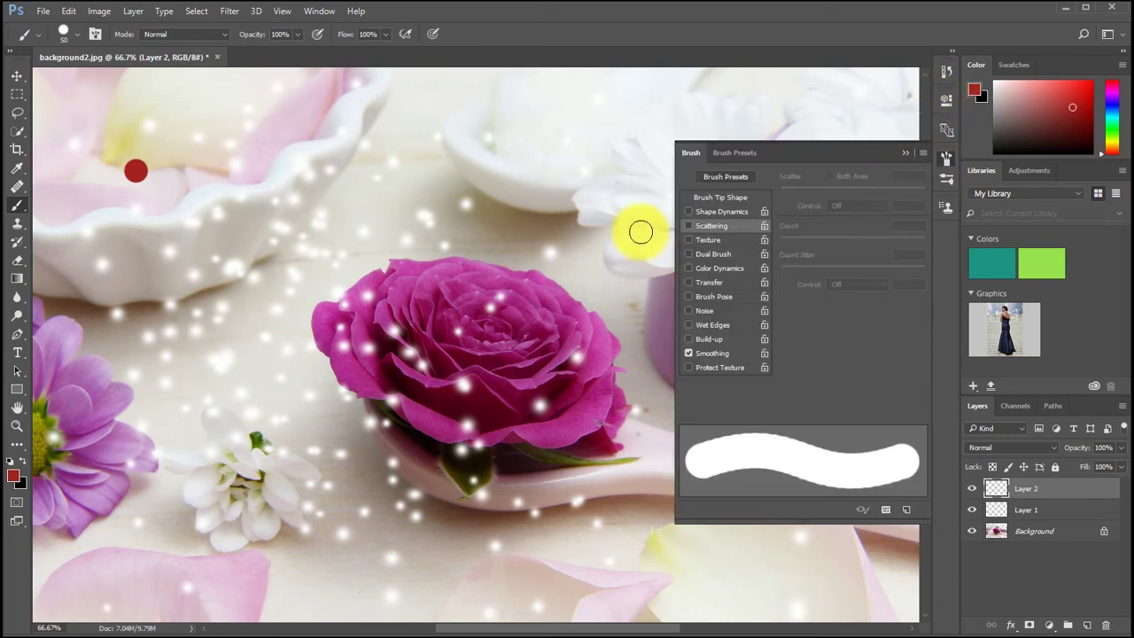
click(722, 198)
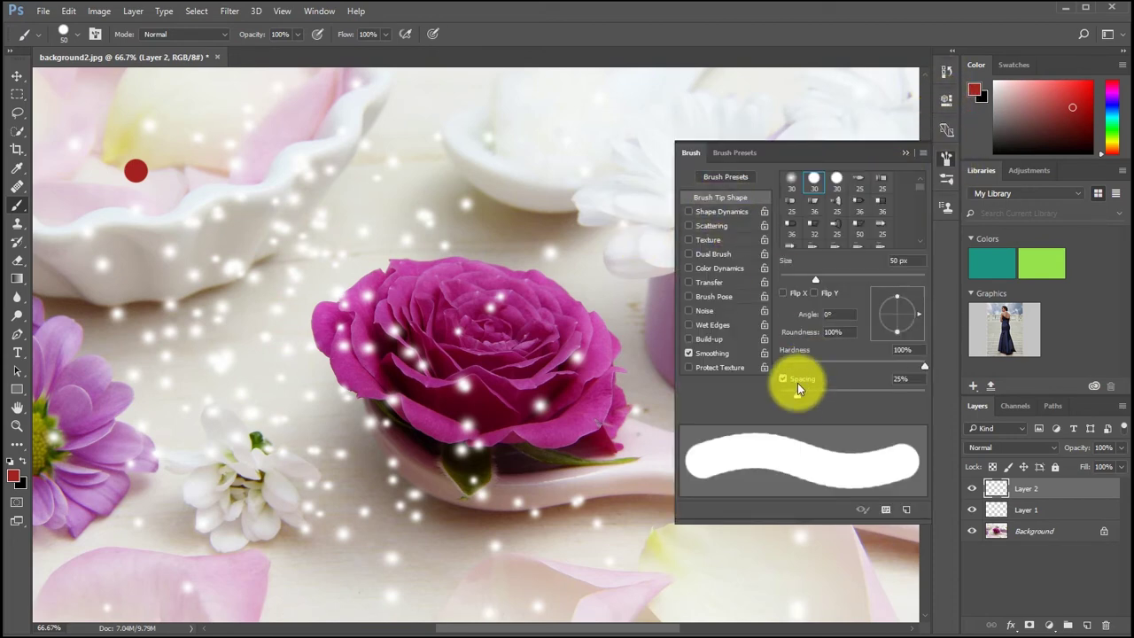
drag(794, 397, 875, 394)
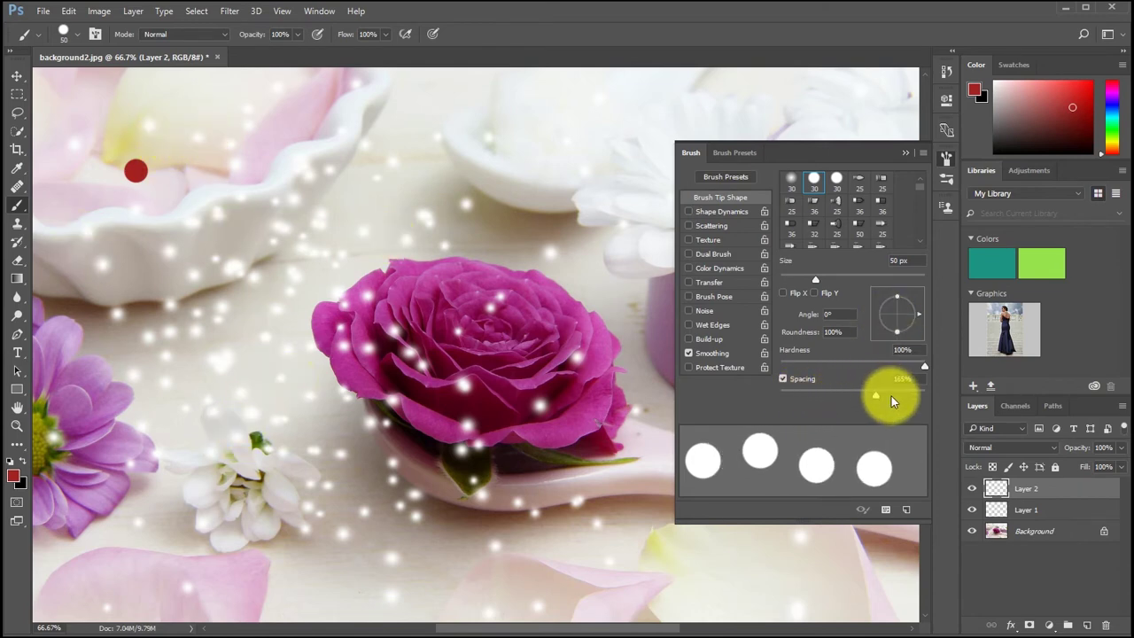
drag(876, 394, 891, 396)
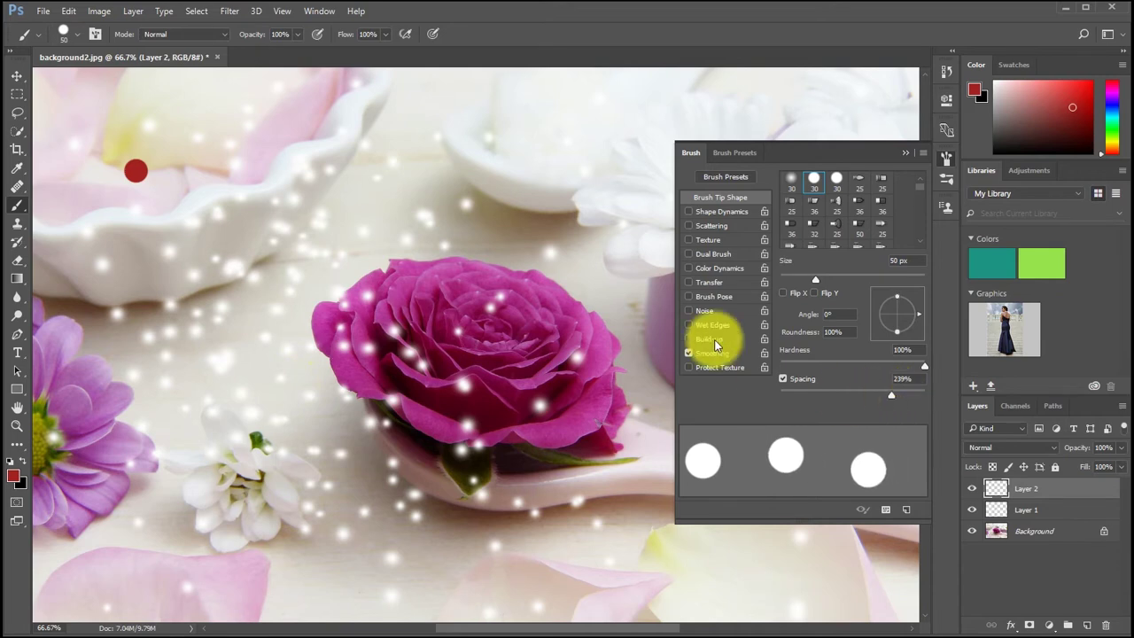
click(716, 213)
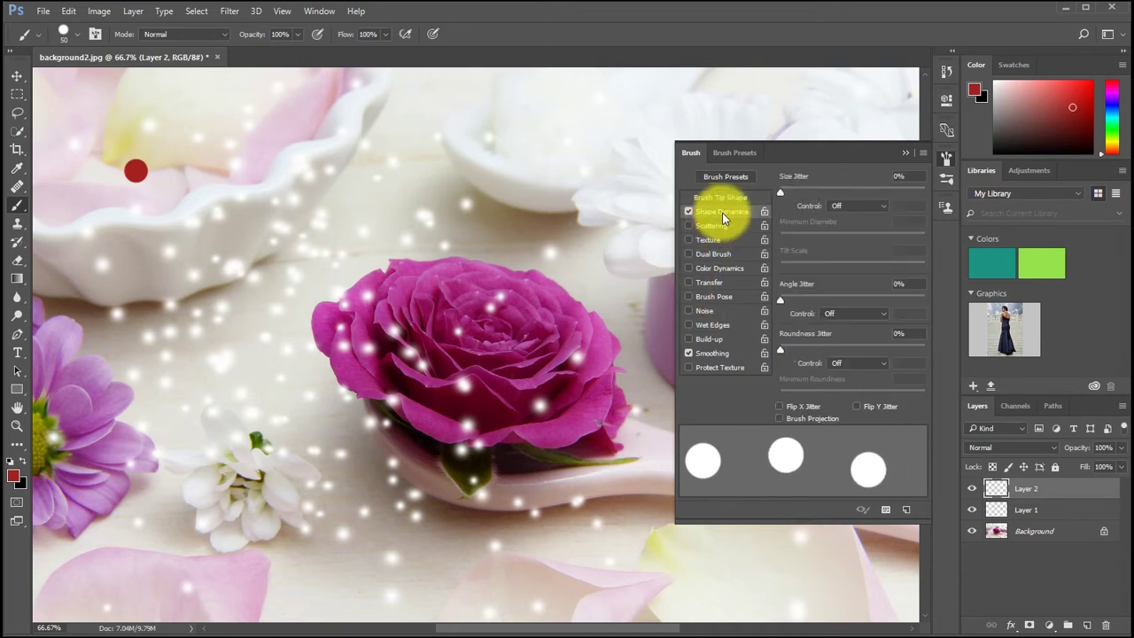
- Set the brush's size jitter to 59% with a 32% minimum diameter, and enable Scattering with scatter at 701%
drag(787, 191, 852, 190)
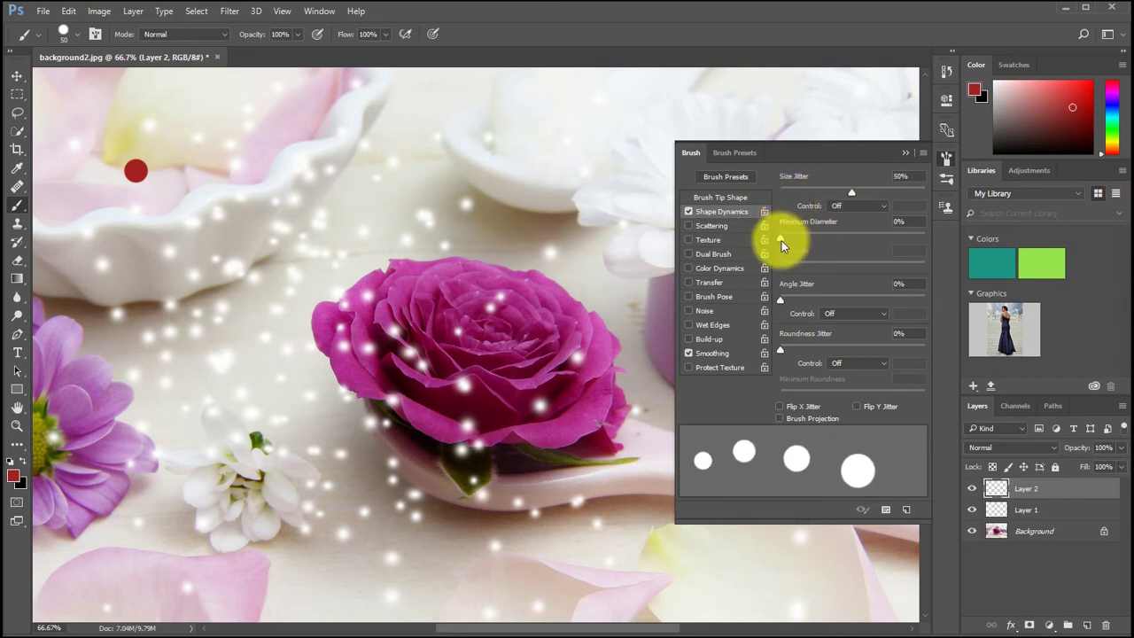
drag(781, 241, 828, 241)
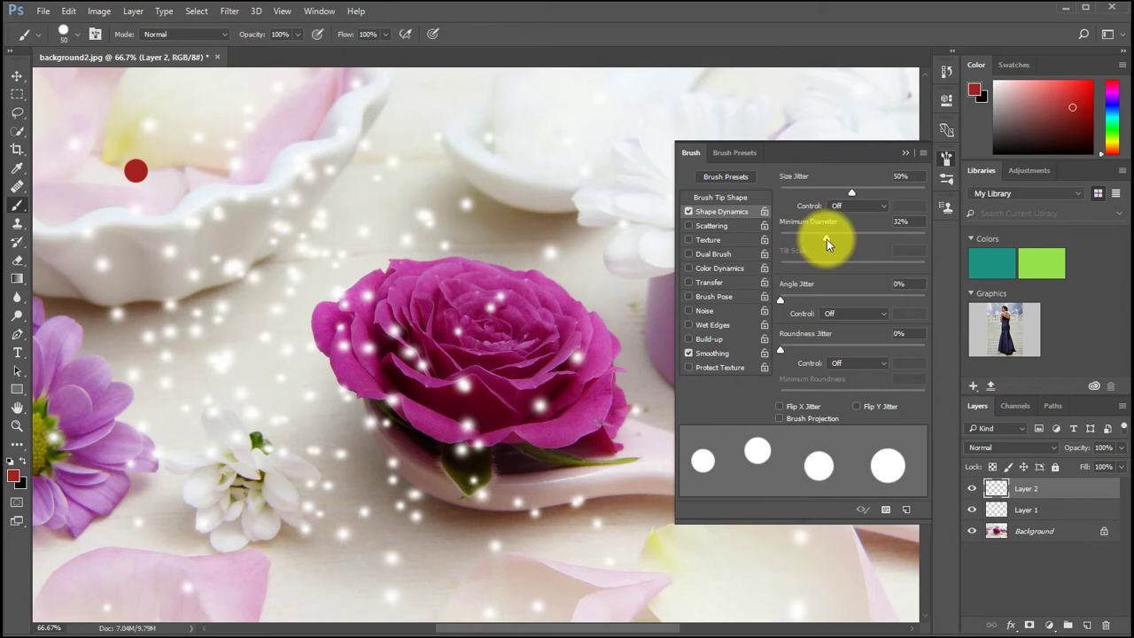
mouse_move(851, 195)
mouse_down()
mouse_move(903, 193)
mouse_move(866, 193)
mouse_up()
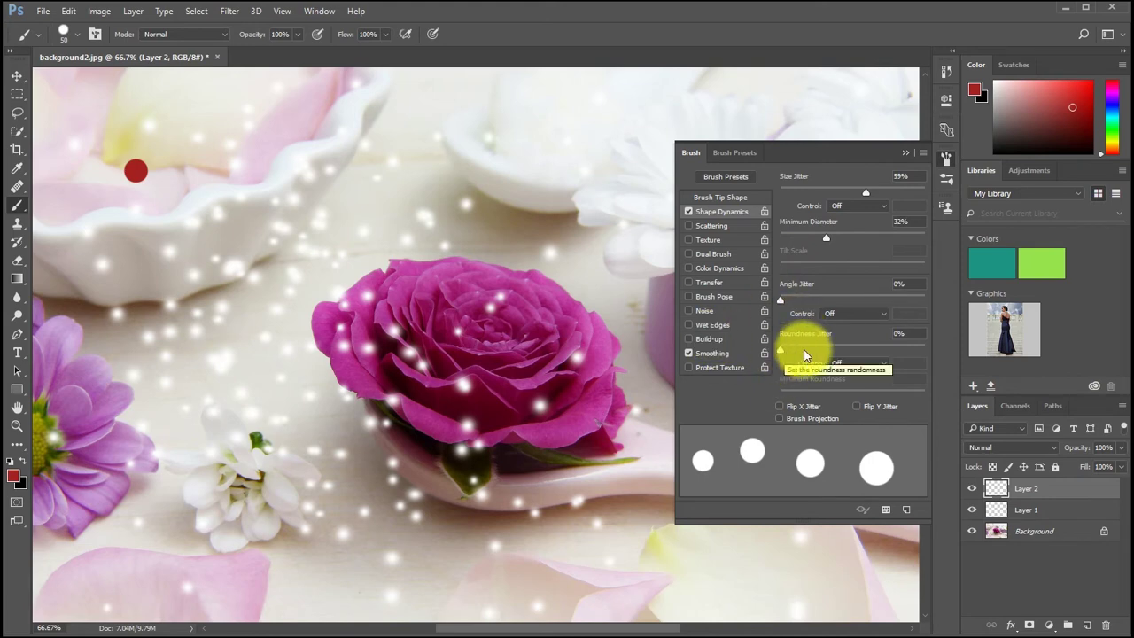
click(711, 225)
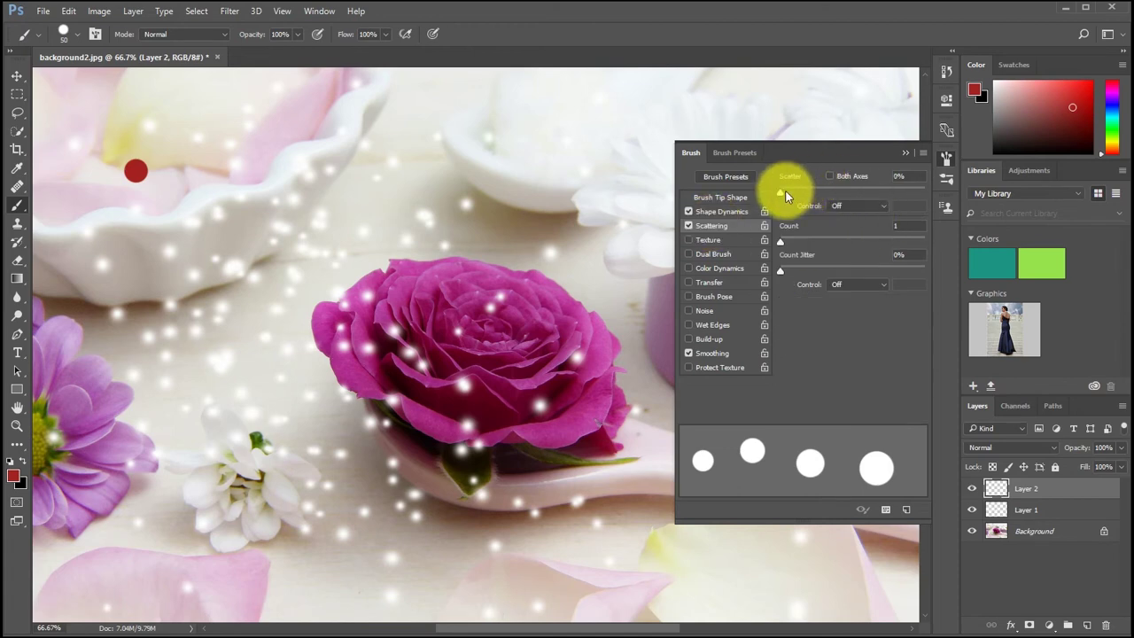
mouse_move(785, 190)
mouse_down()
mouse_move(891, 188)
mouse_move(882, 190)
mouse_up()
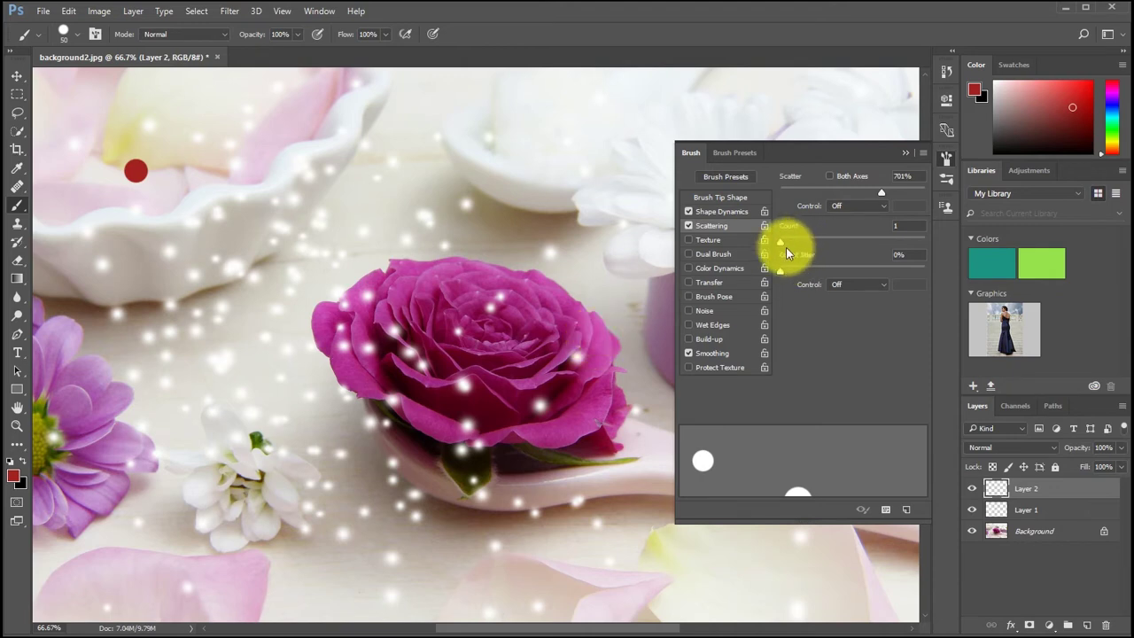
- Enable Color Dynamics with hue jitter at 0% and set the background color to yellow f6ff04
click(708, 267)
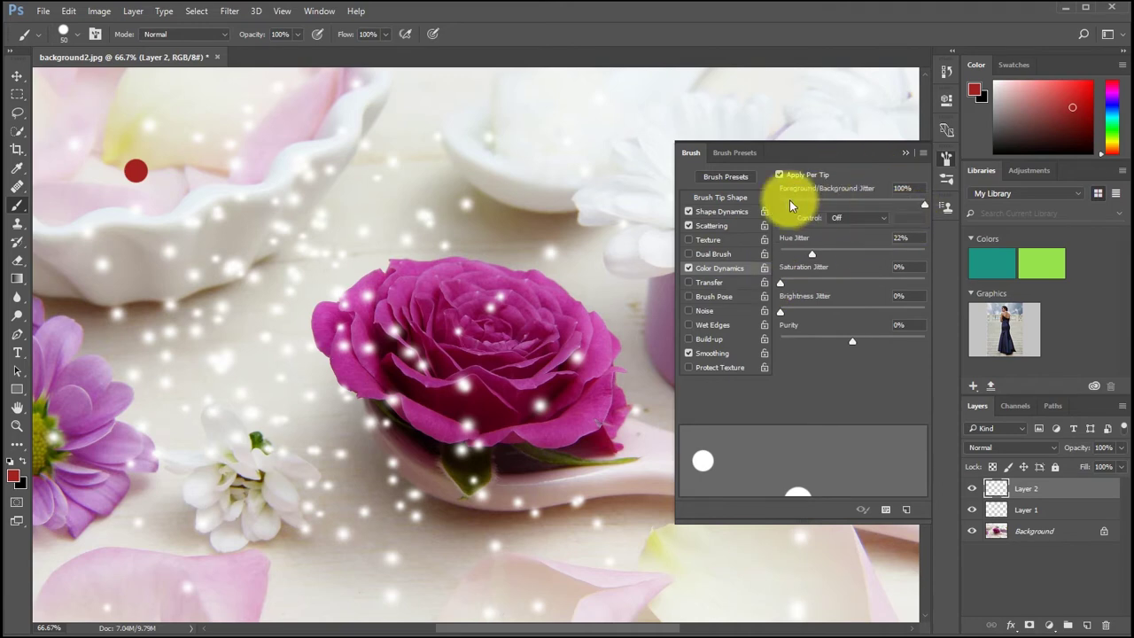
click(19, 485)
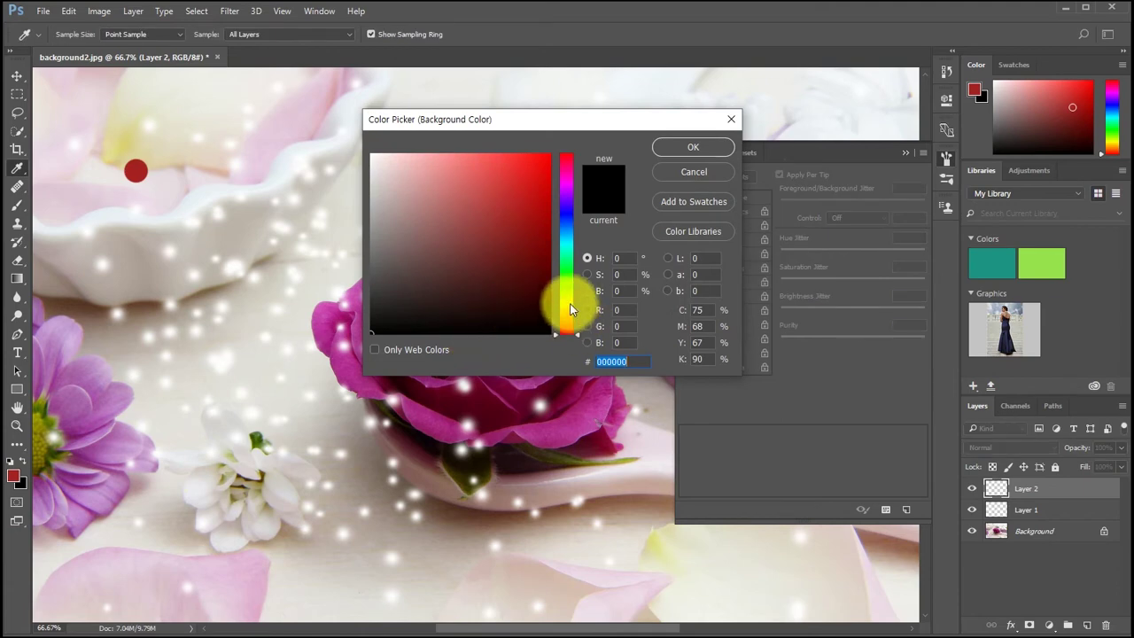
click(570, 303)
click(548, 155)
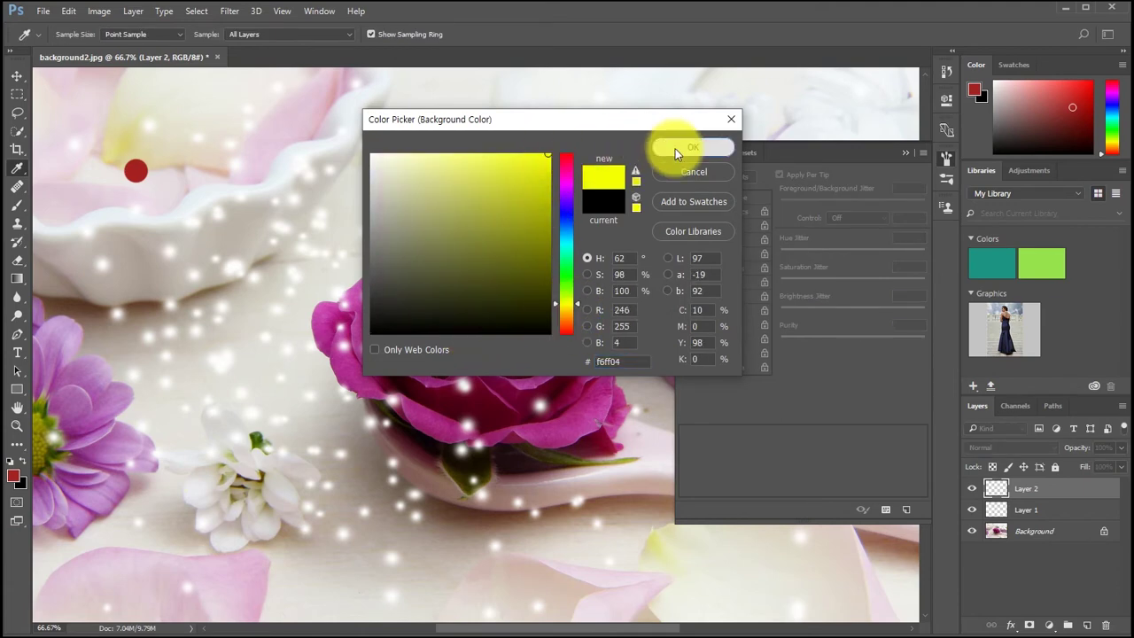
click(675, 148)
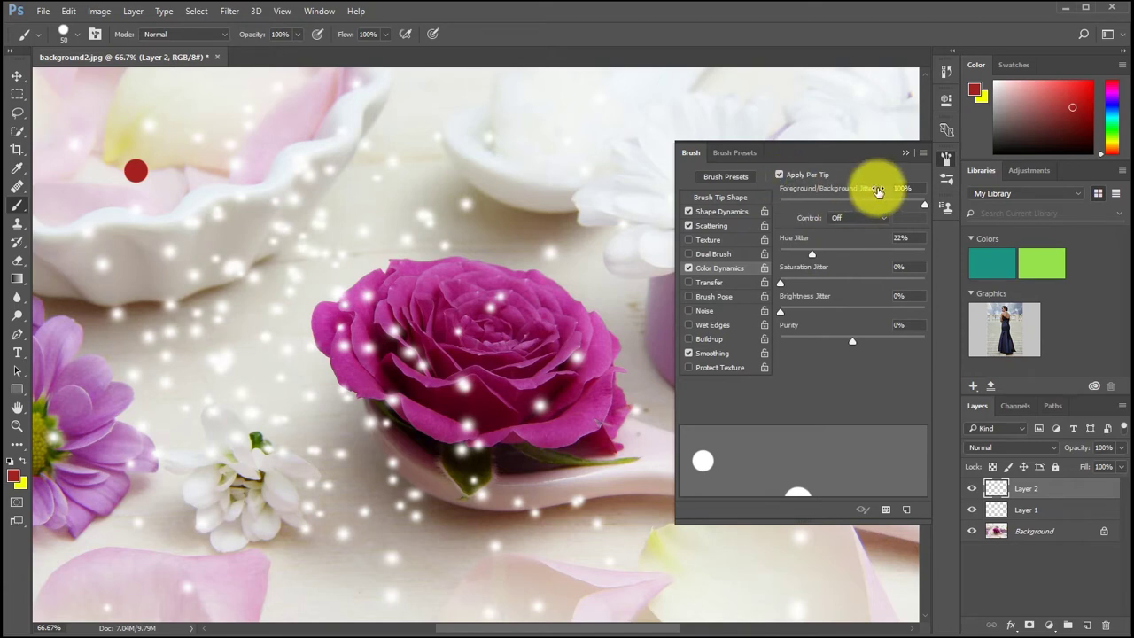
drag(808, 254, 753, 256)
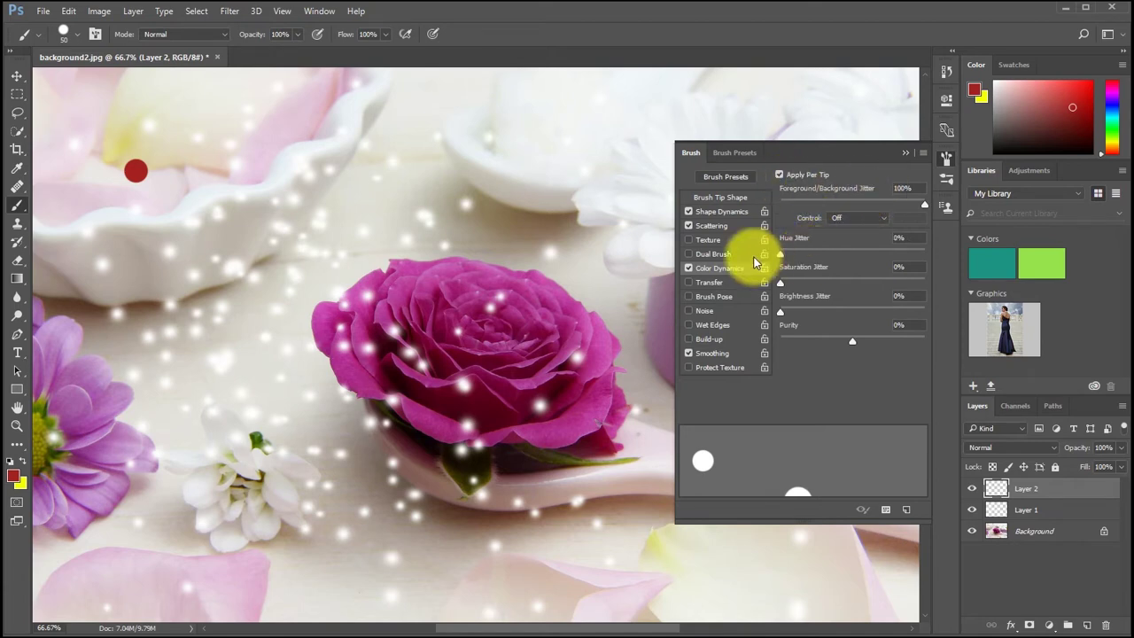
- Paint scattered red-to-yellow dots on Layer 2 around the bowl, the purple flower and the white flower
drag(200, 119, 170, 453)
mouse_move(312, 116)
mouse_down()
mouse_move(309, 292)
mouse_move(293, 523)
mouse_up()
click(129, 256)
mouse_move(130, 256)
mouse_down()
mouse_move(111, 531)
mouse_move(139, 536)
mouse_up()
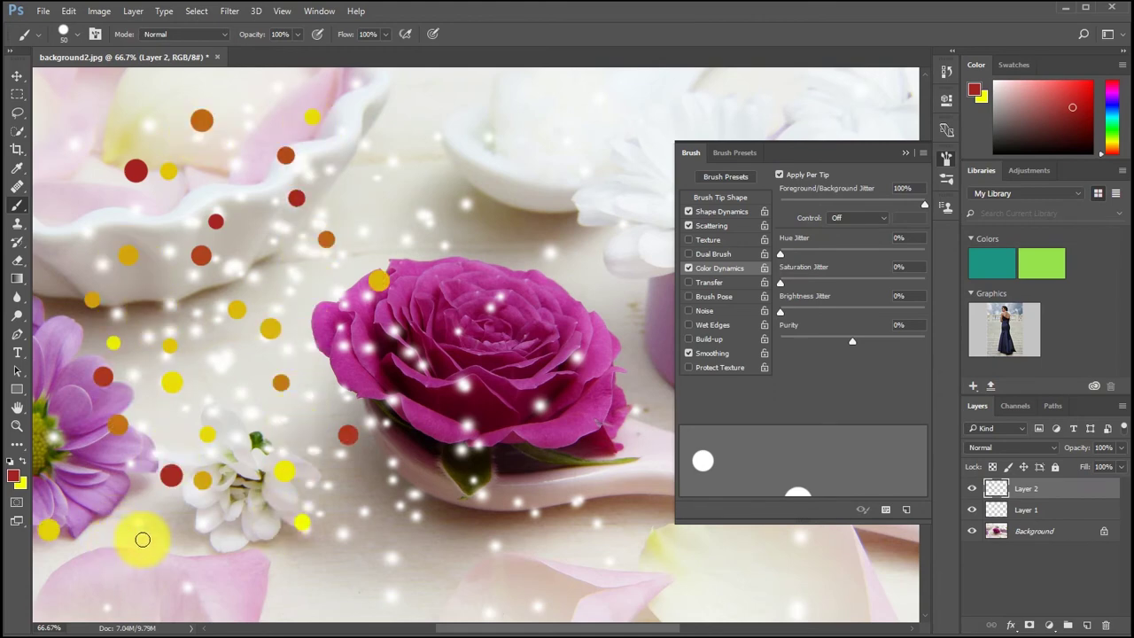
- Set the hue jitter to 57% and paint scattered multicolored dots from the white bowls down over the rose
click(781, 252)
drag(782, 253, 804, 254)
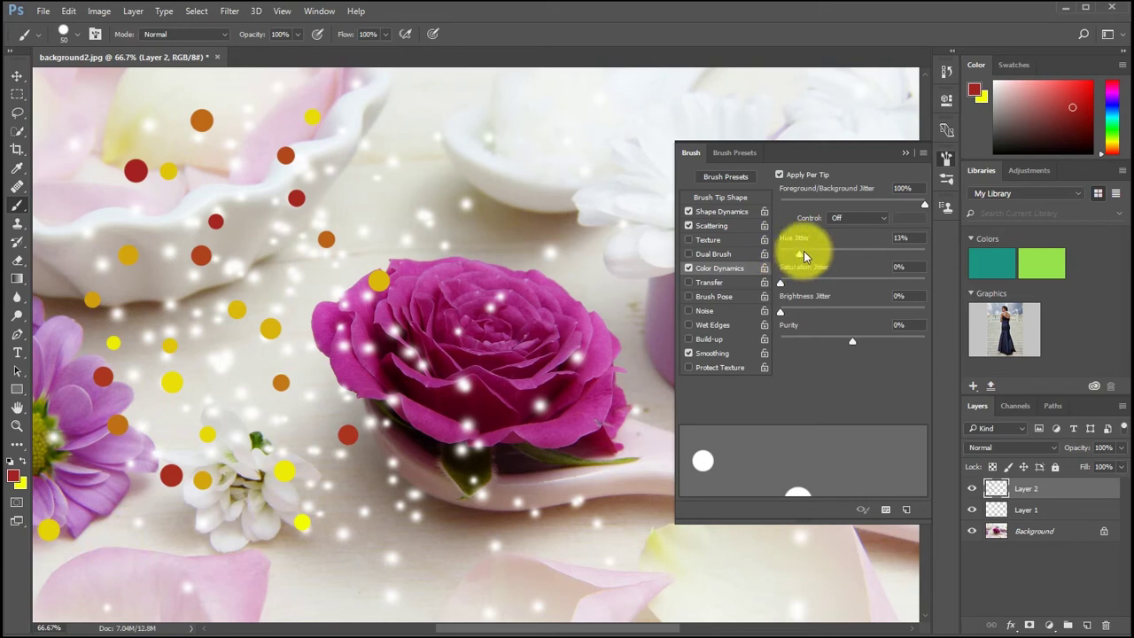
mouse_move(473, 106)
mouse_down()
mouse_move(463, 272)
mouse_move(551, 246)
mouse_move(576, 119)
mouse_move(549, 362)
mouse_move(419, 238)
mouse_move(372, 340)
mouse_move(362, 529)
mouse_move(362, 508)
mouse_move(623, 331)
mouse_move(604, 526)
mouse_up()
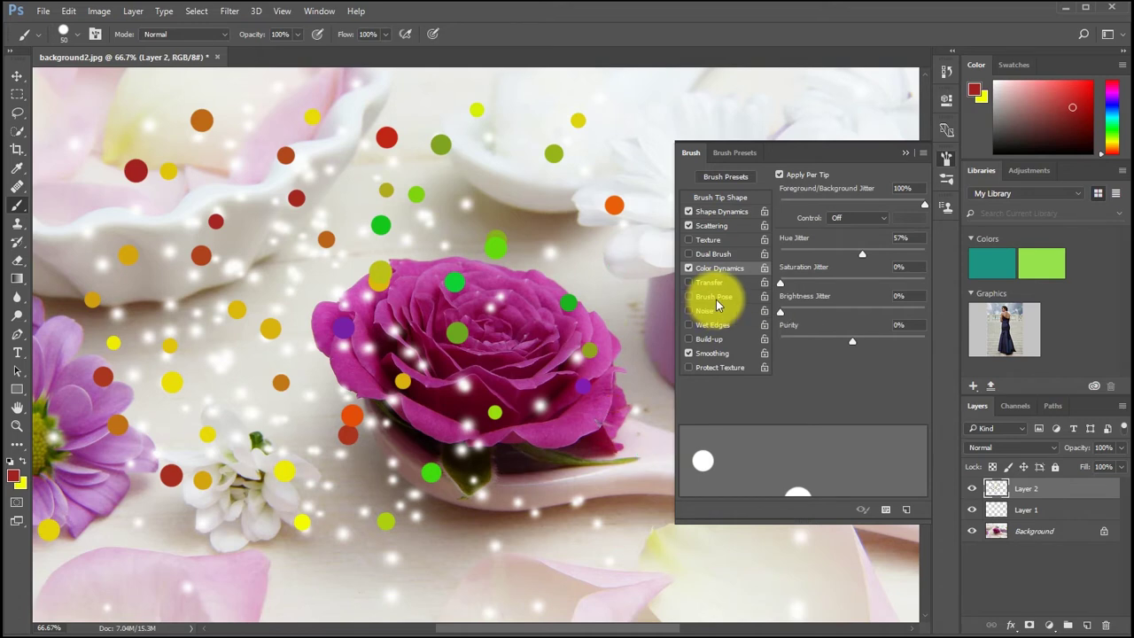
- Undo all the scattered colored dots on Layer 2, back to the single dark red dot
key(ctrl+z)
key(ctrl+alt+z)
key(ctrl+alt+z)
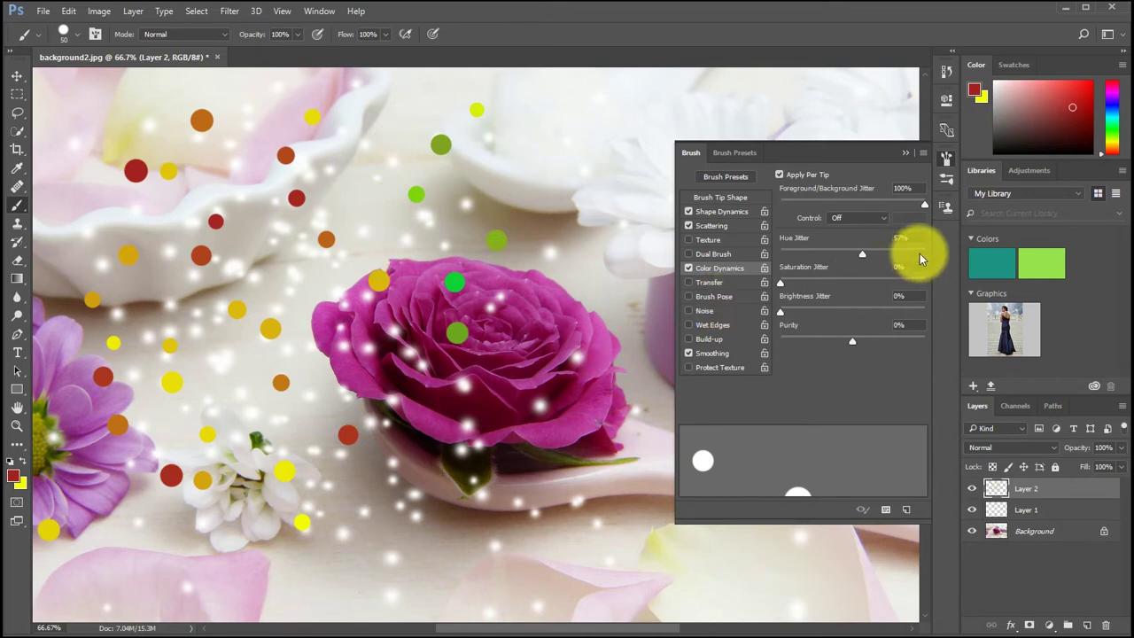
key(ctrl+alt+z)
key(ctrl+alt+z)
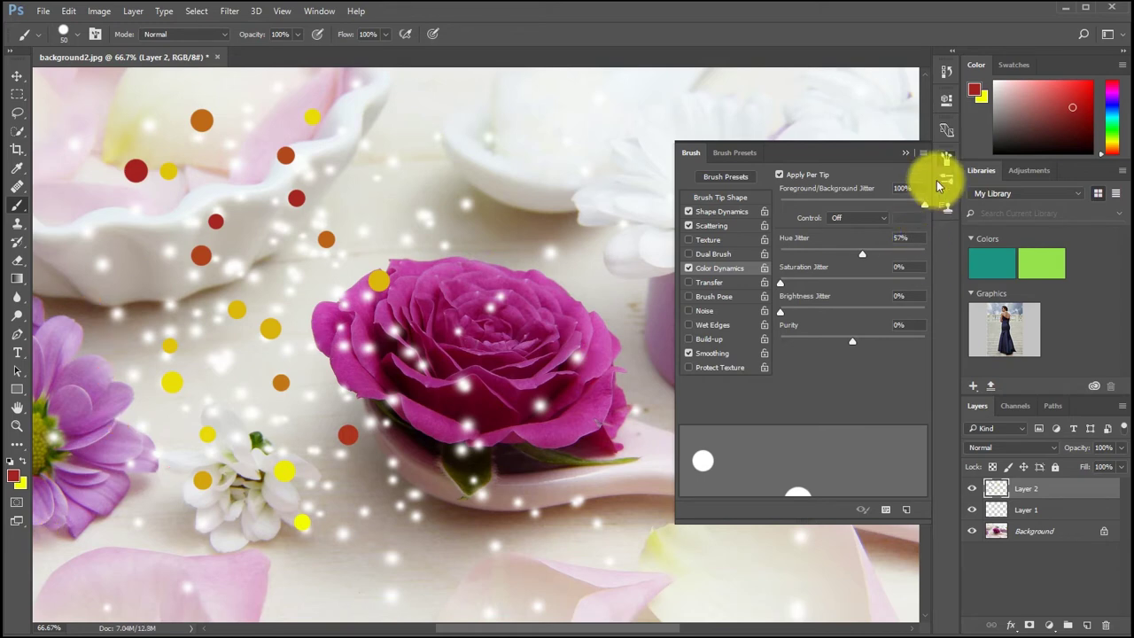
key(ctrl+alt+z)
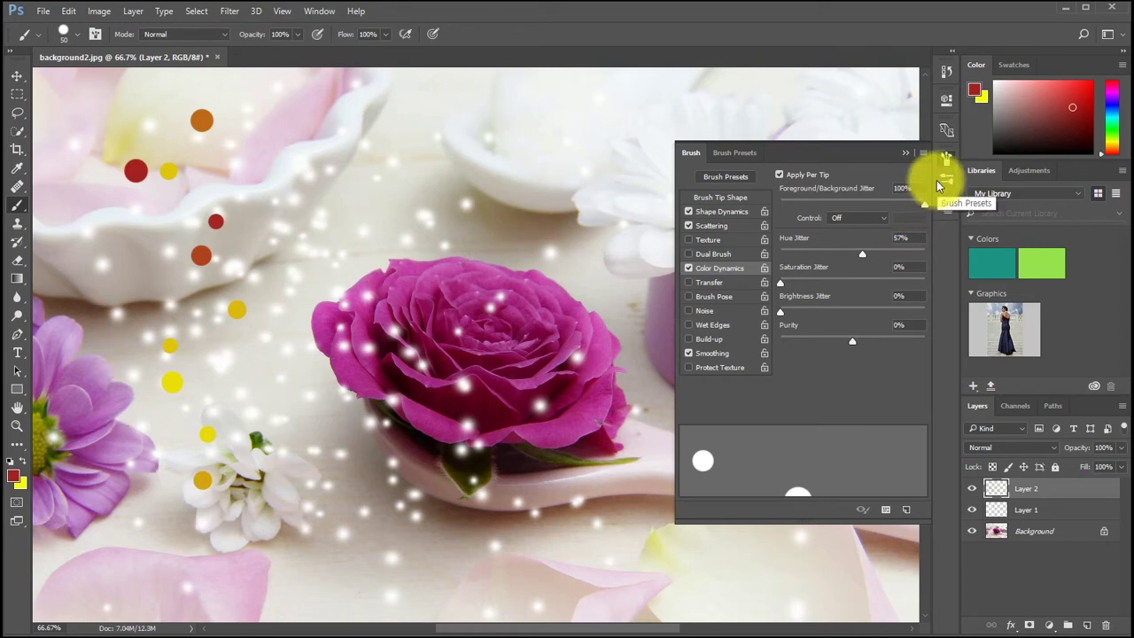
key(ctrl+alt+z)
key(ctrl+alt+z)
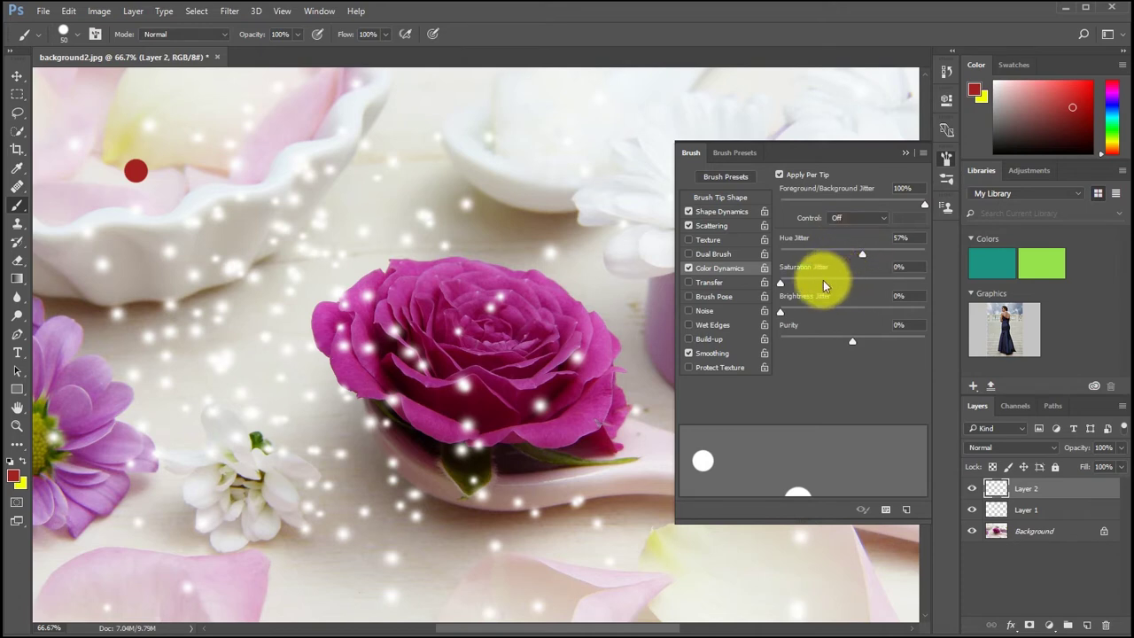
- Enable Transfer with a 56% opacity jitter and enlarge the brush to 250 px
click(710, 283)
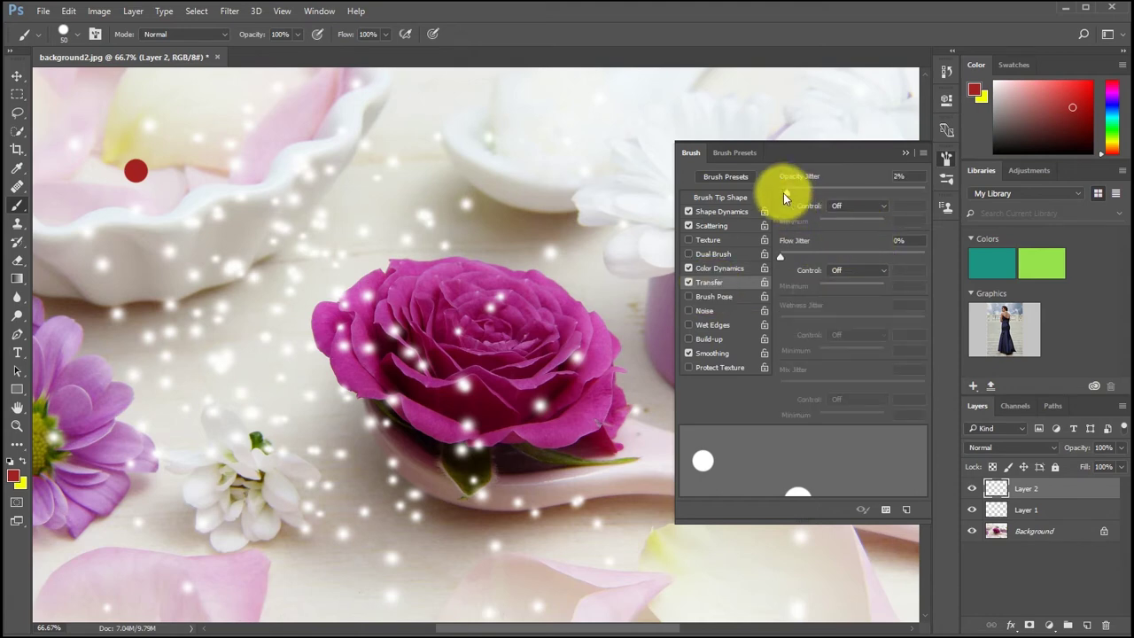
drag(782, 192, 861, 193)
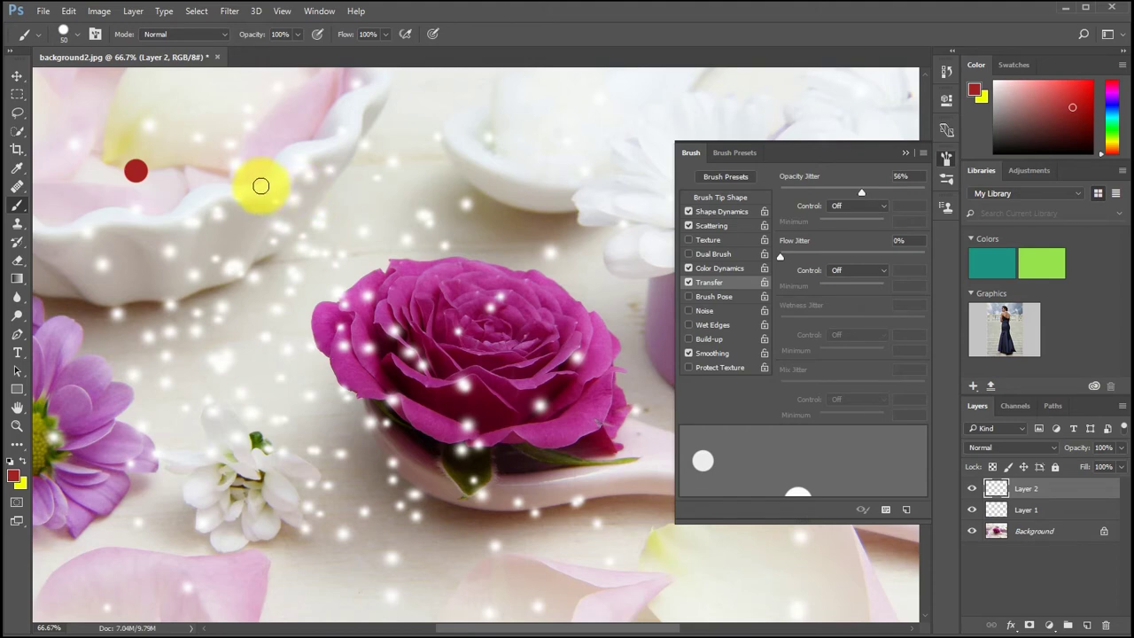
key(bracketright)
key(bracketright)
key(bracketright)
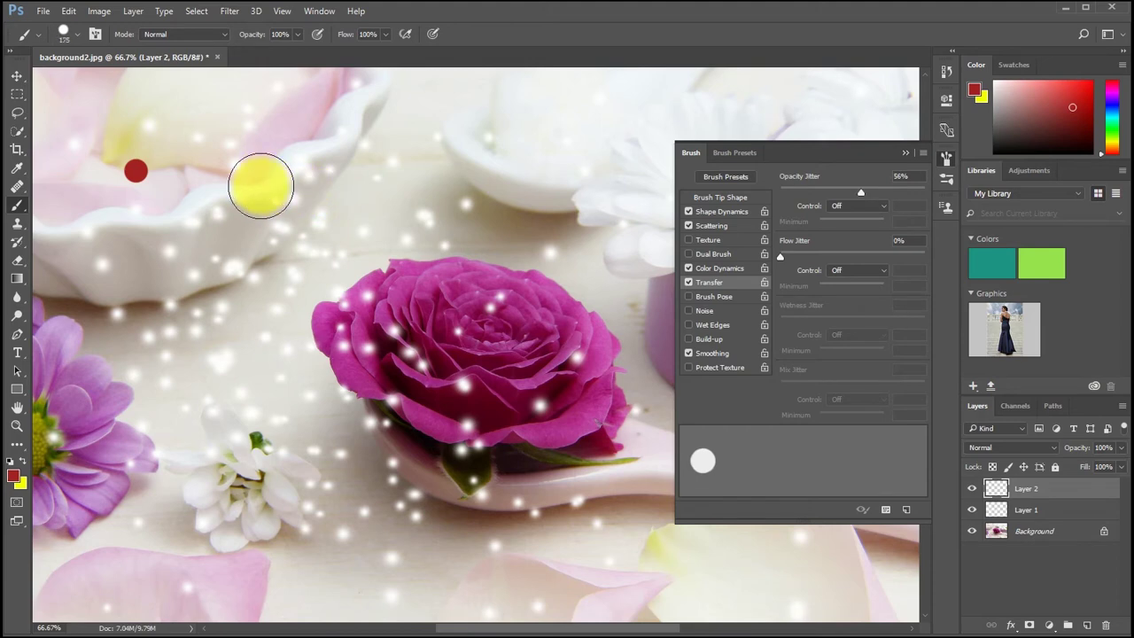
key(bracketright)
key(bracketright)
key(bracketright)
key(bracketright)
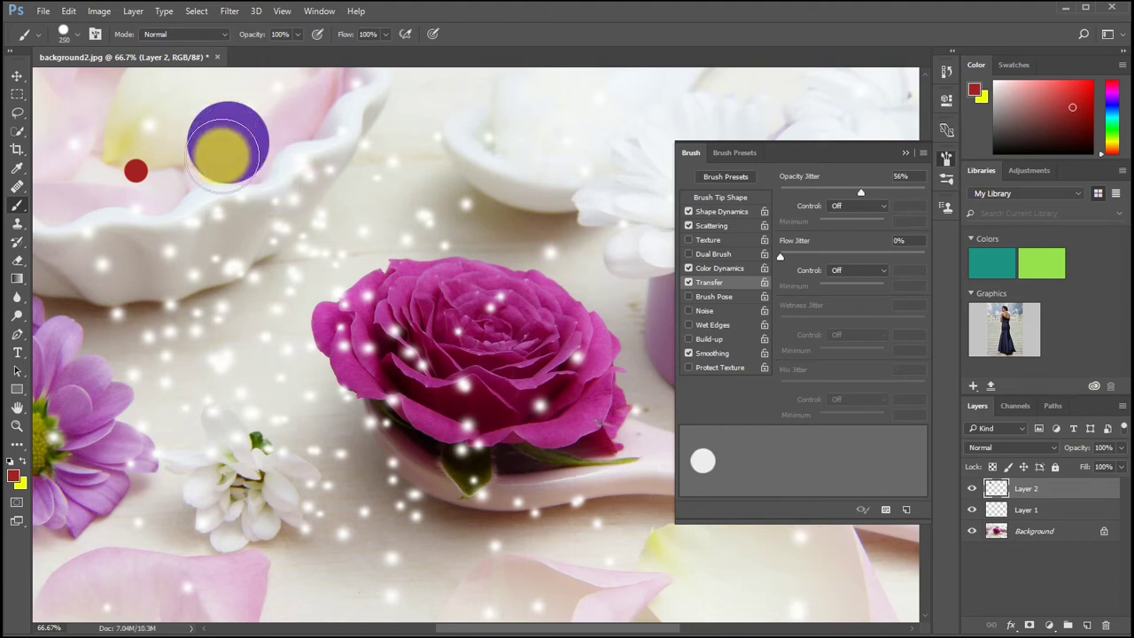
- Try a few large dots around the bowl and the rose at 100% brush opacity, and undo them
click(147, 331)
click(380, 358)
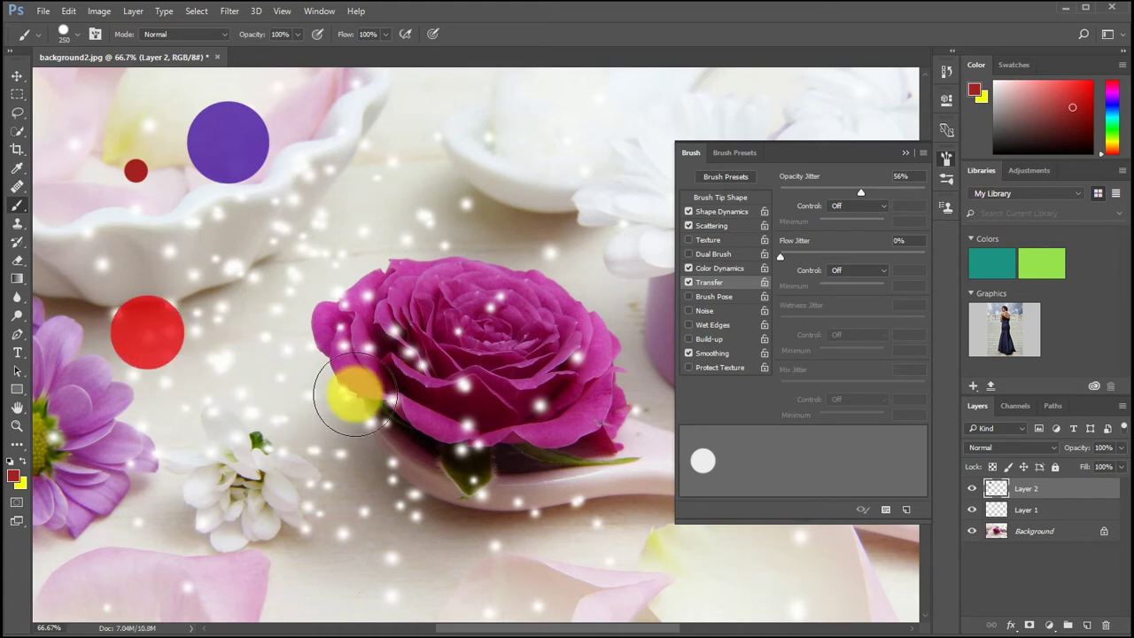
click(237, 481)
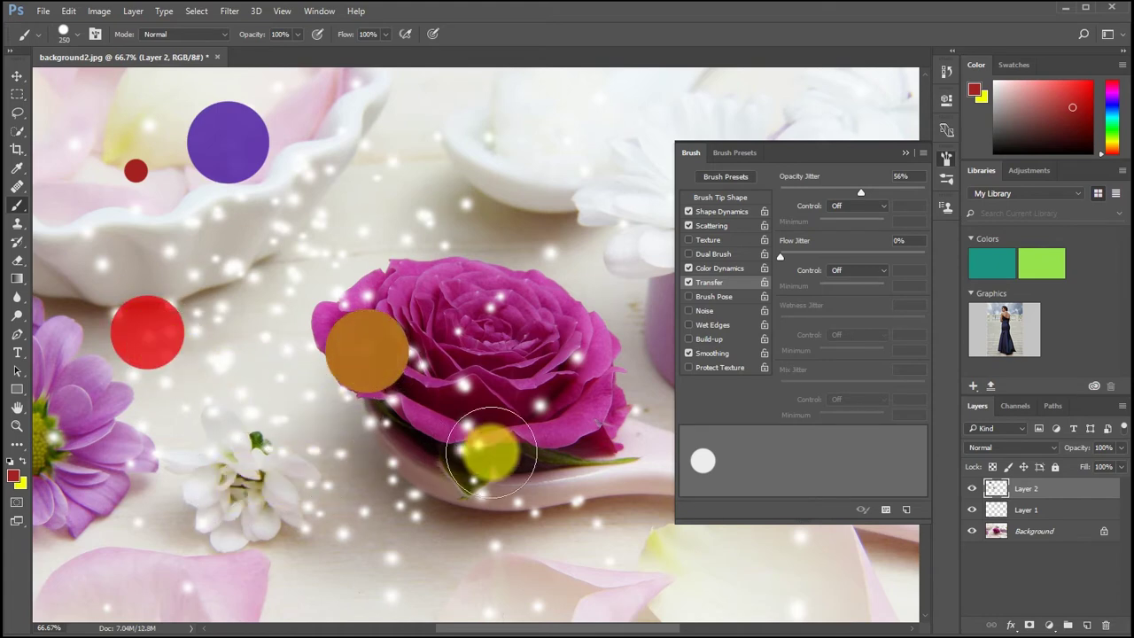
key(ctrl+z)
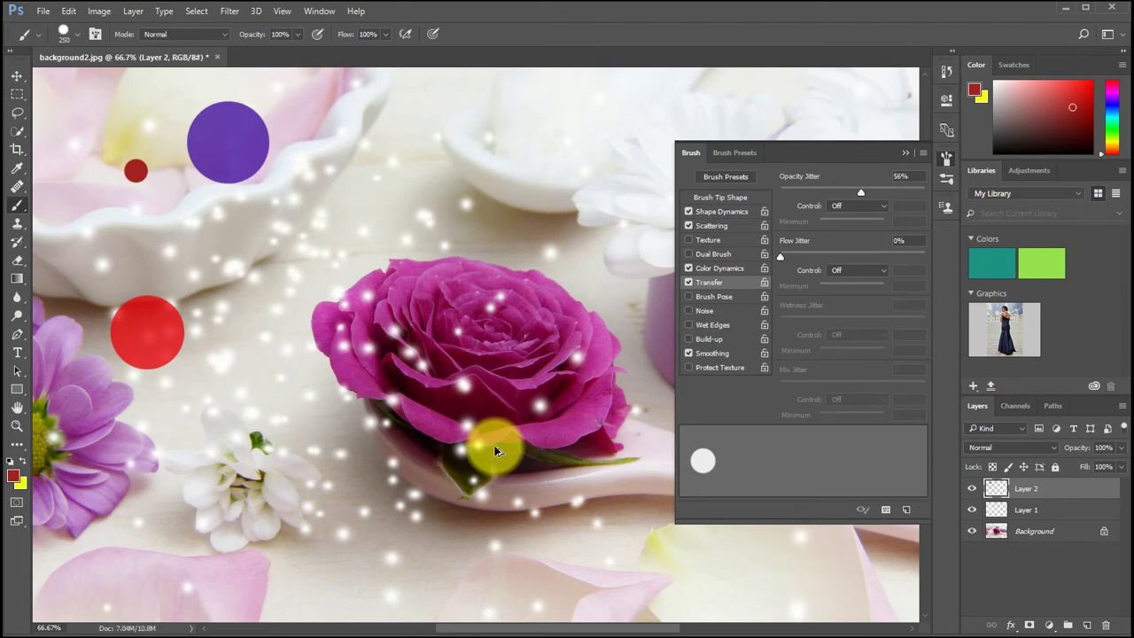
key(ctrl+z)
key(ctrl+z)
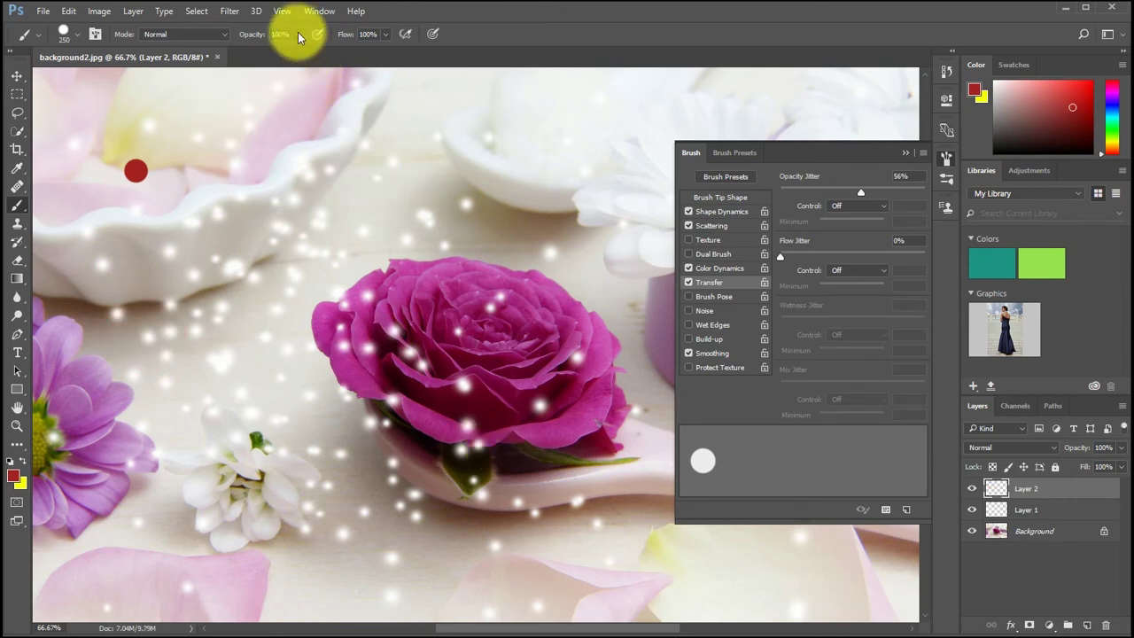
- Set the brush opacity to 54% and paint large translucent multicolored circles across the bowls, flowers, rose and petals on Layer 2
click(298, 34)
mouse_move(257, 49)
mouse_down()
mouse_move(274, 139)
mouse_move(258, 51)
mouse_up()
click(147, 254)
click(294, 445)
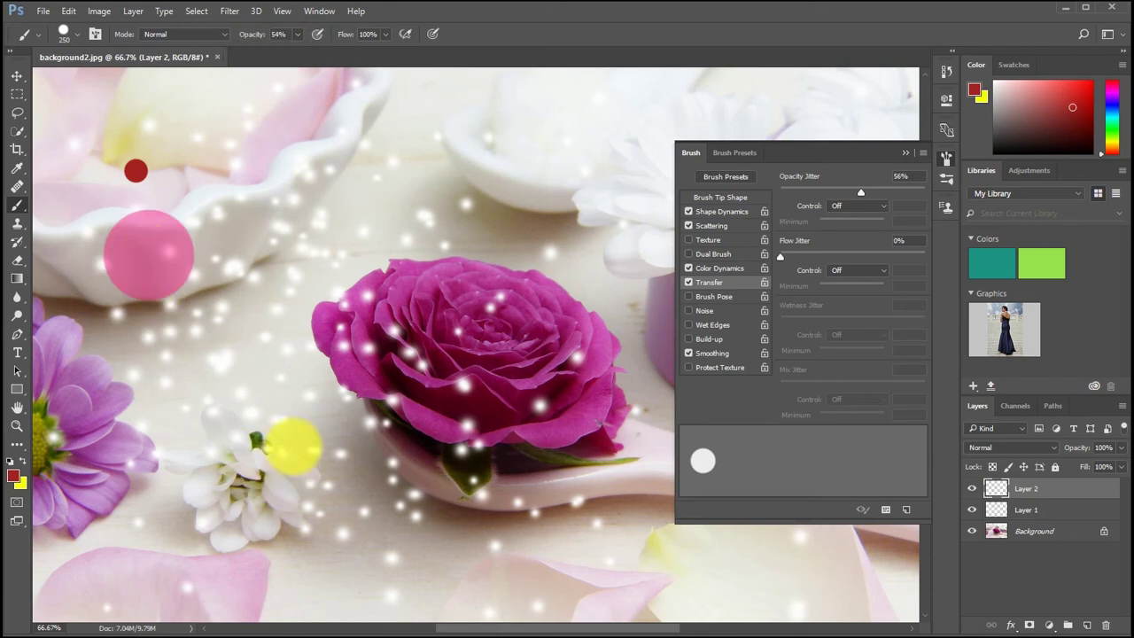
click(410, 266)
click(277, 405)
click(162, 413)
click(316, 486)
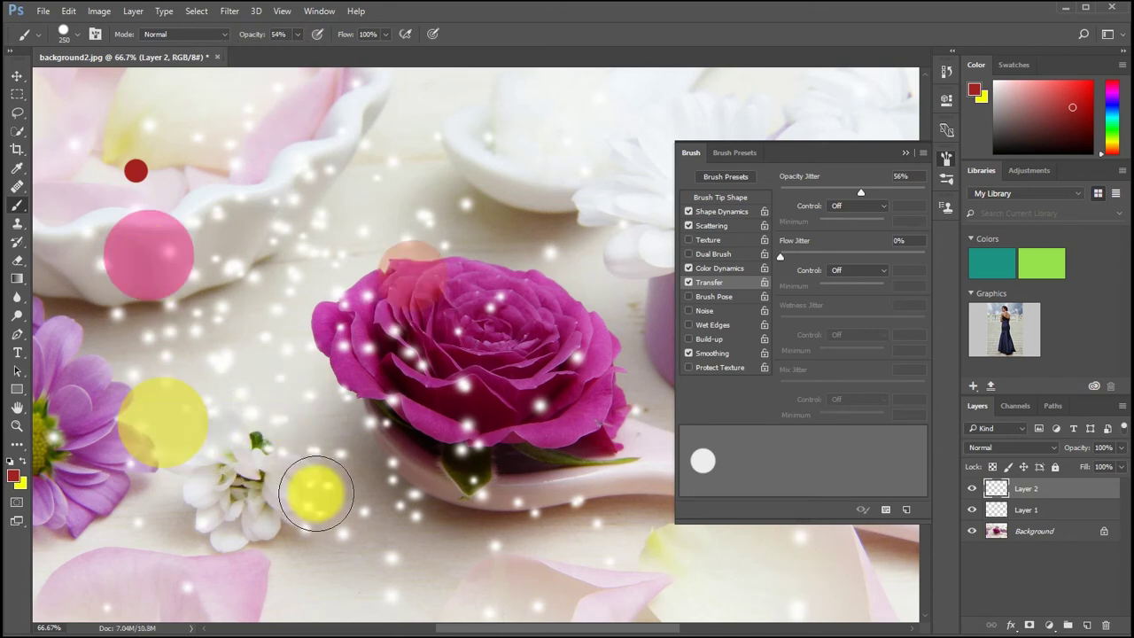
click(336, 413)
click(372, 164)
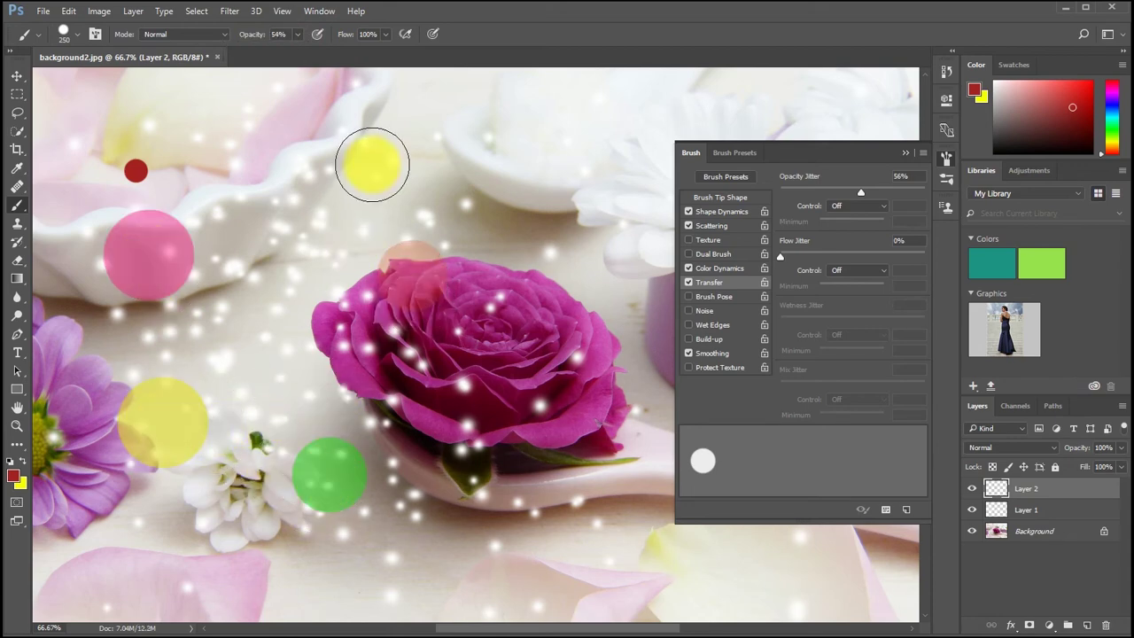
click(598, 147)
click(605, 394)
click(478, 457)
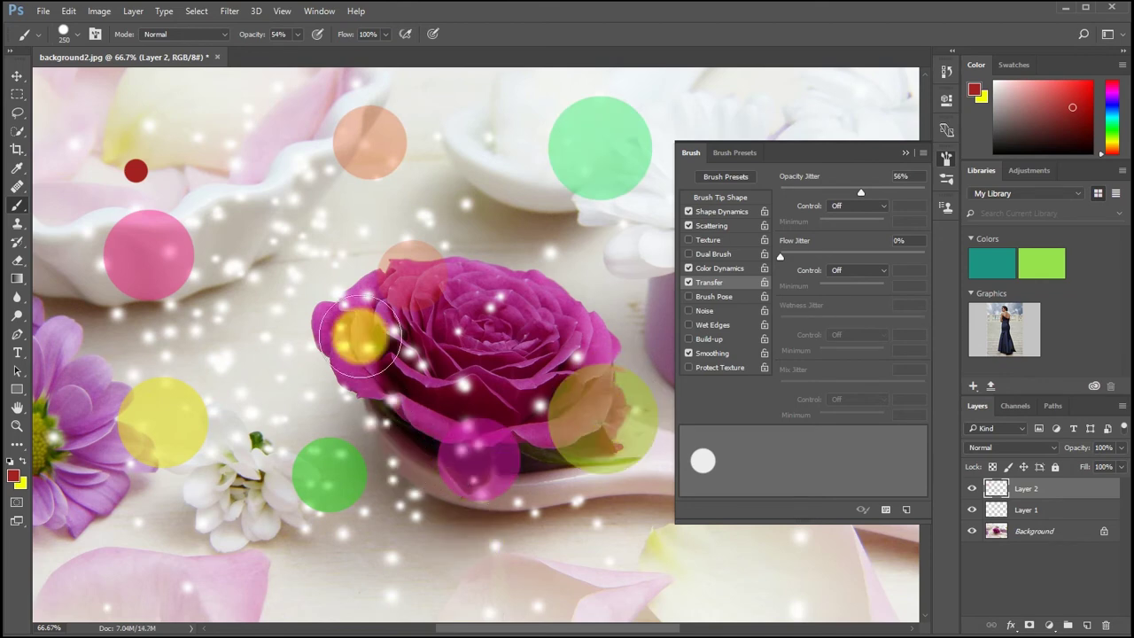
click(301, 241)
click(824, 571)
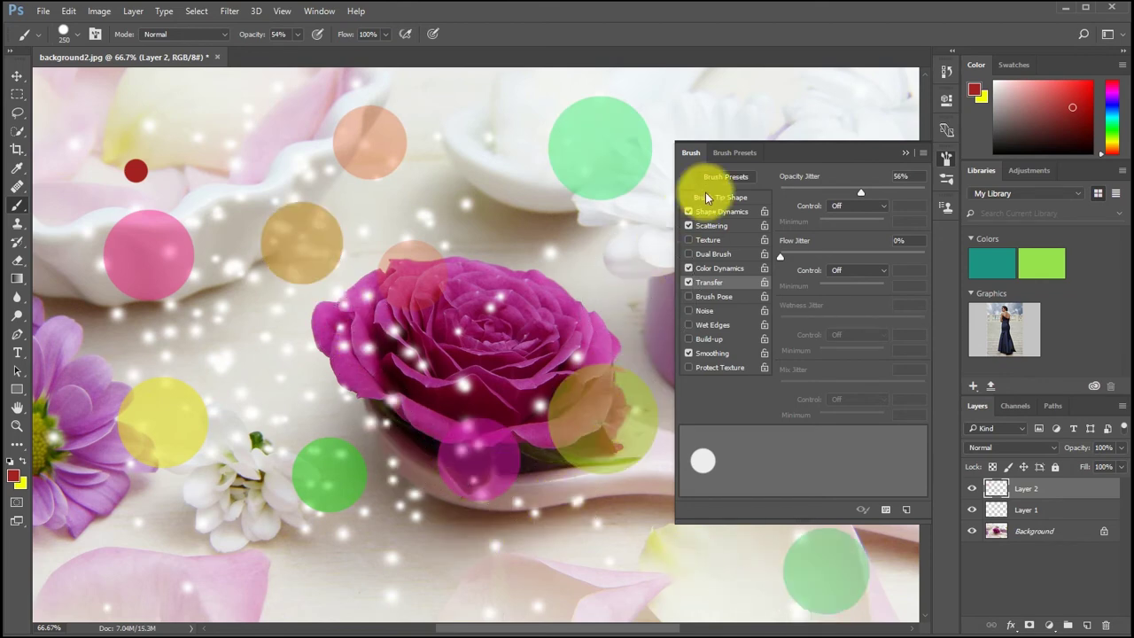
click(828, 106)
click(540, 245)
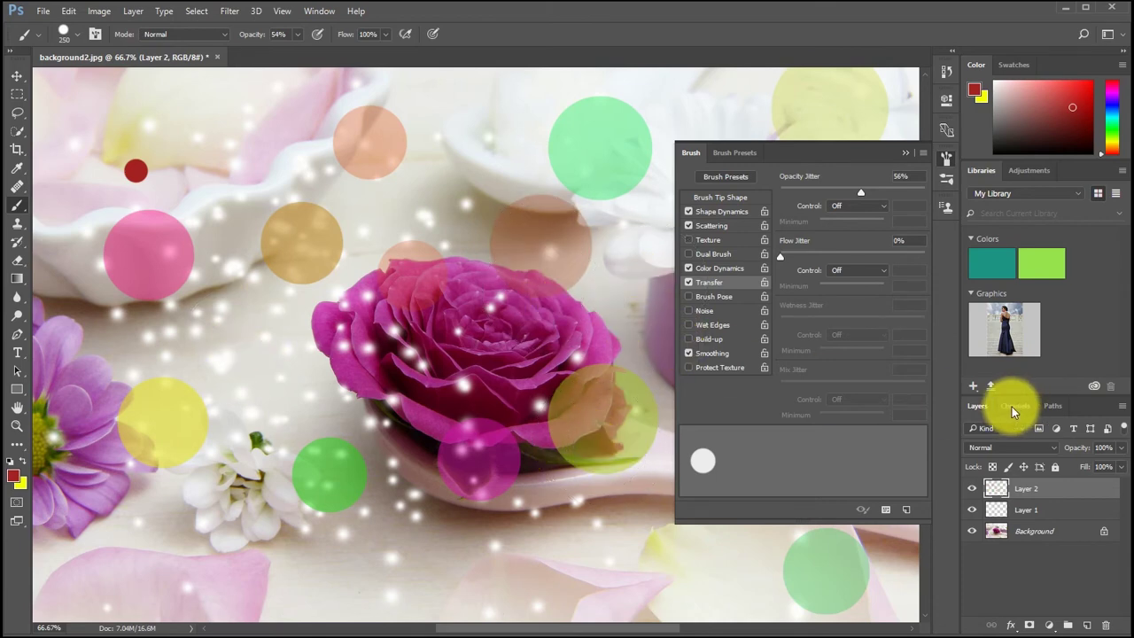
click(651, 404)
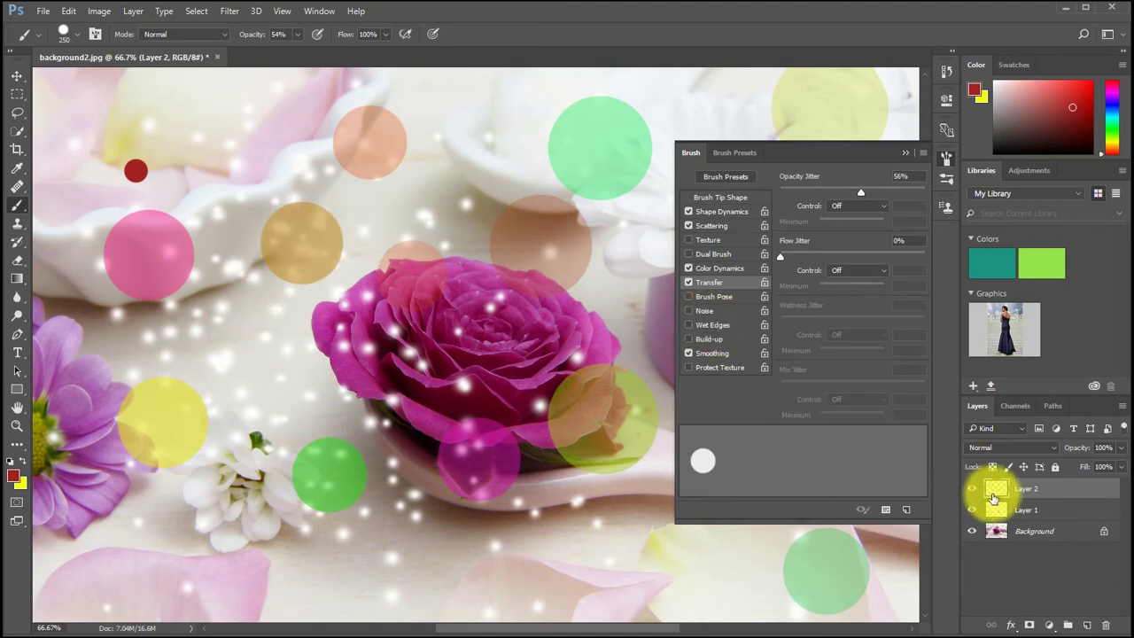
- Add a new layer above Layer 2 and choose the soft round brush tip with 0% hardness
click(1087, 626)
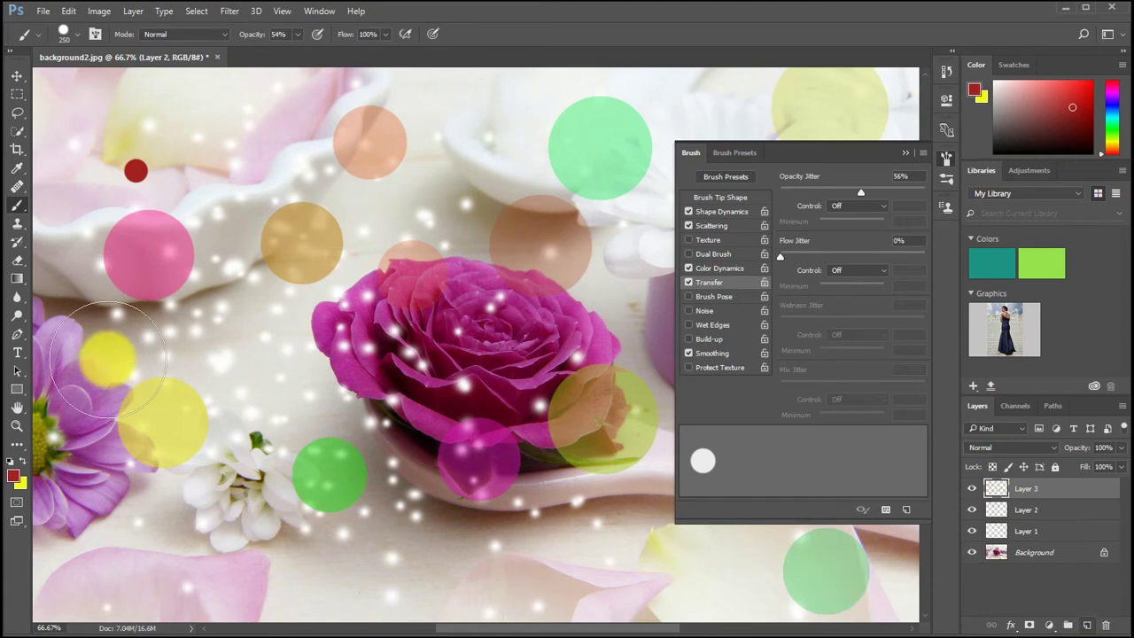
click(66, 33)
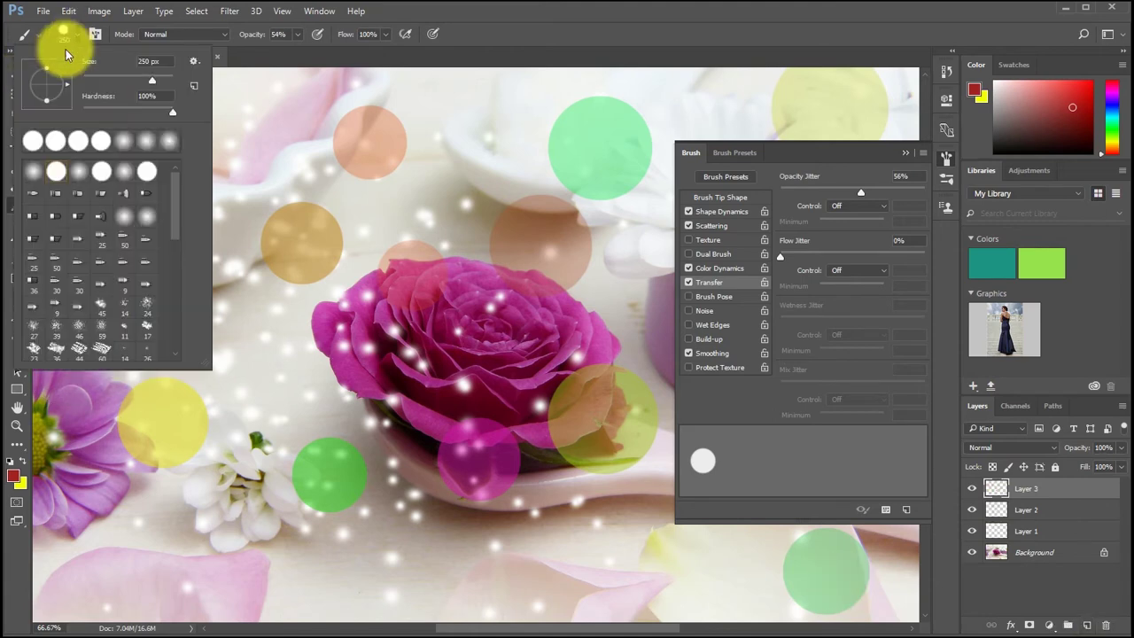
click(29, 178)
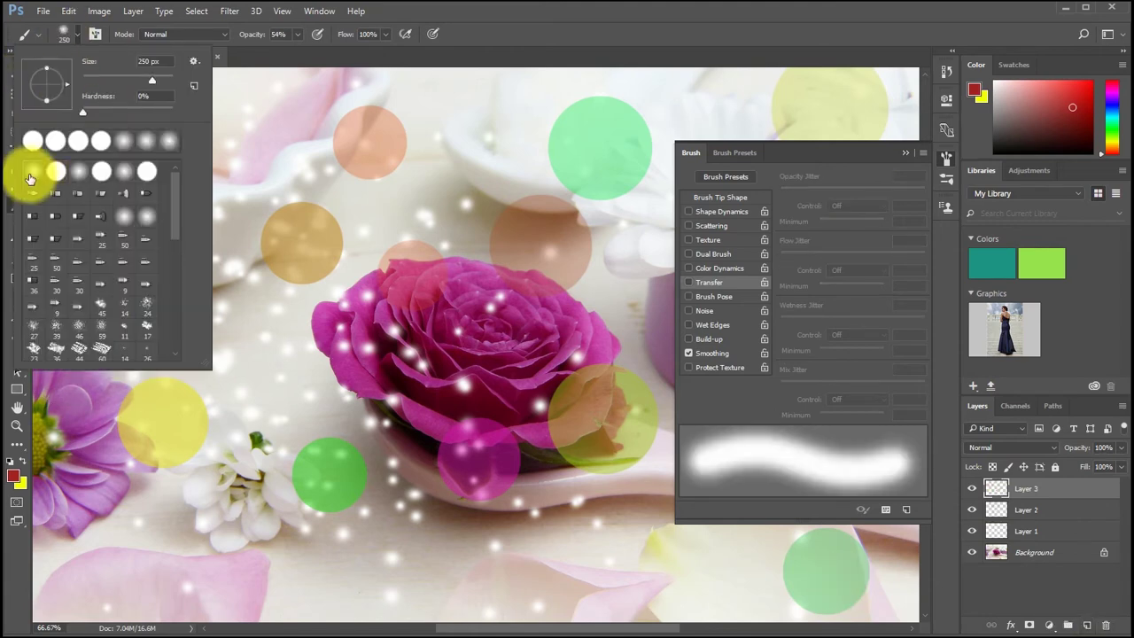
- Paint a soft red dot at 100% opacity beside the rose and a hard-edged one at 100% hardness over the white flower
key(Return)
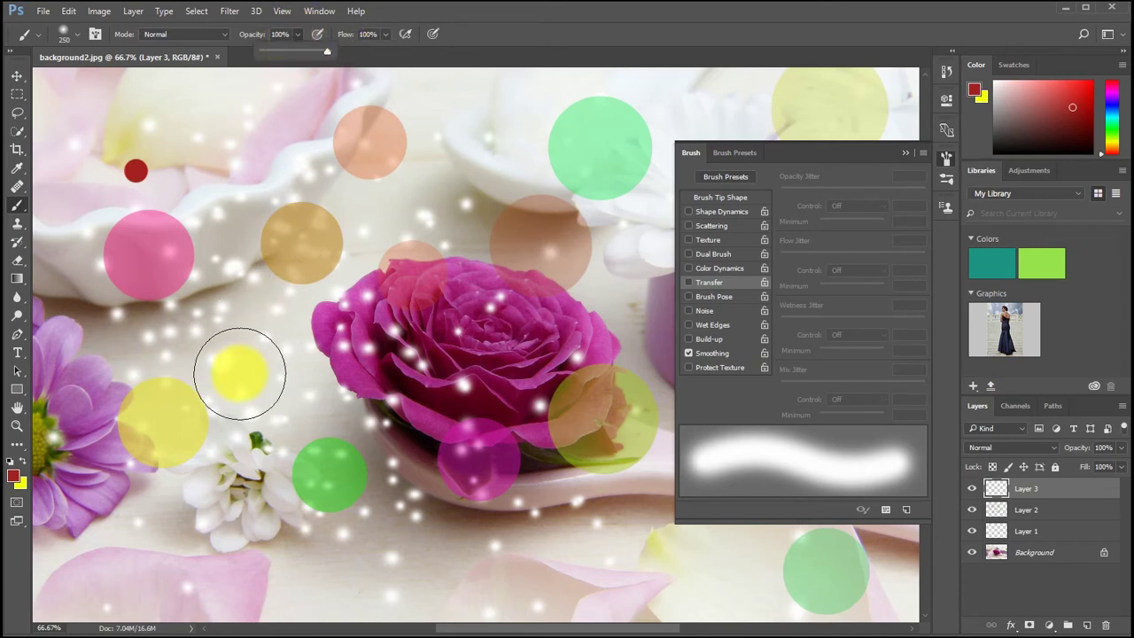
click(240, 342)
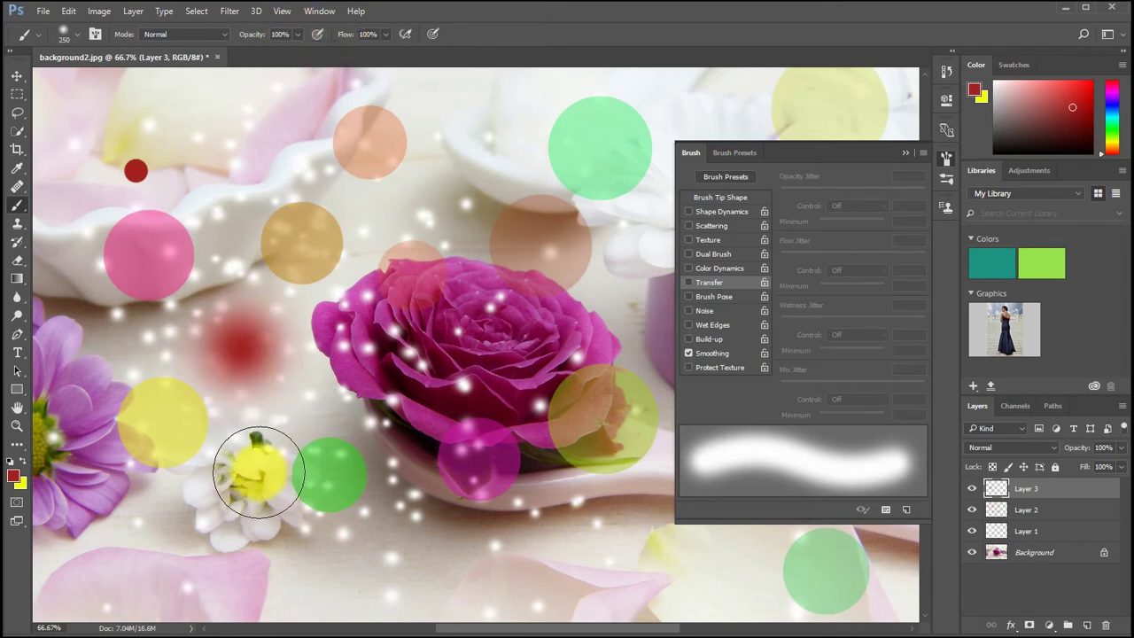
click(75, 35)
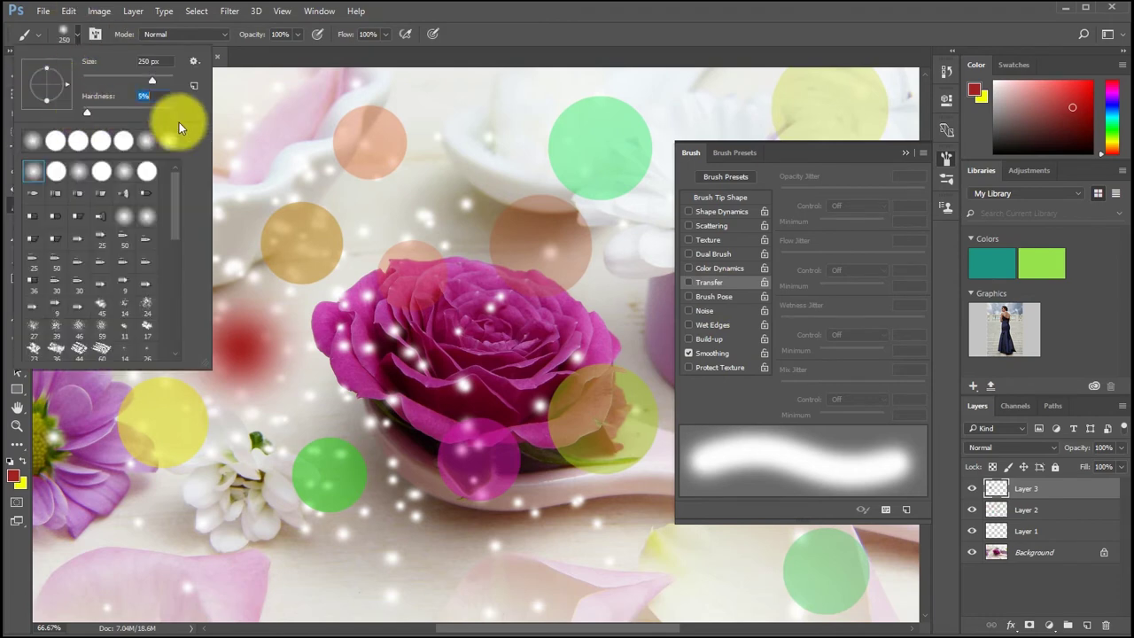
click(246, 448)
click(246, 447)
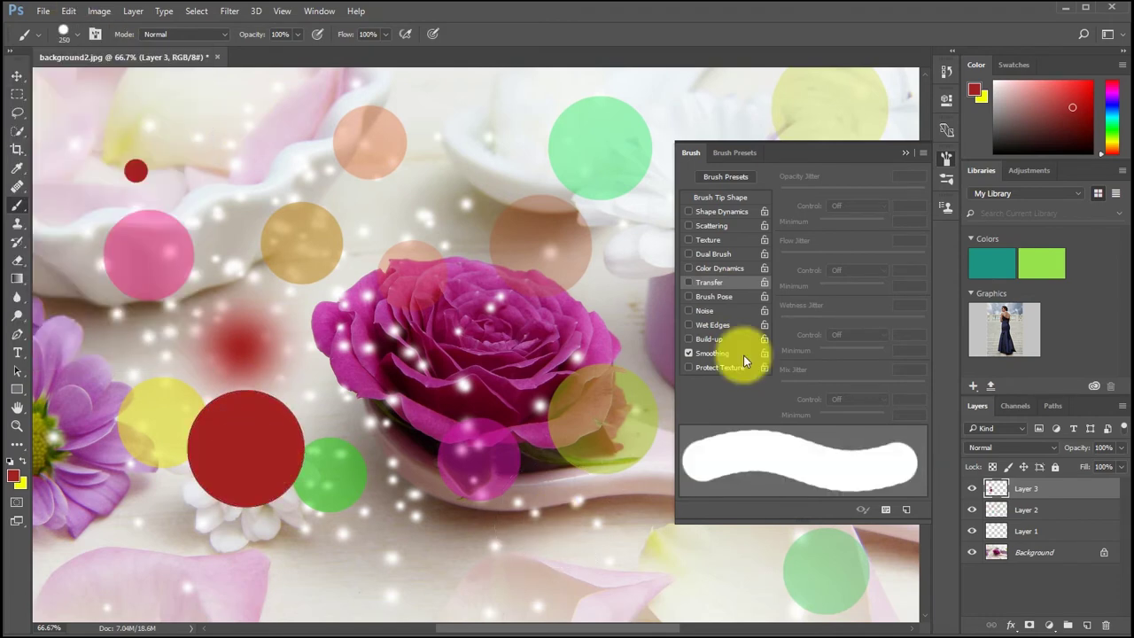
- Enable Wet Edges and paint a hard-edged circle below the rose, plus a soft one at 0% hardness over the purple flower
click(709, 326)
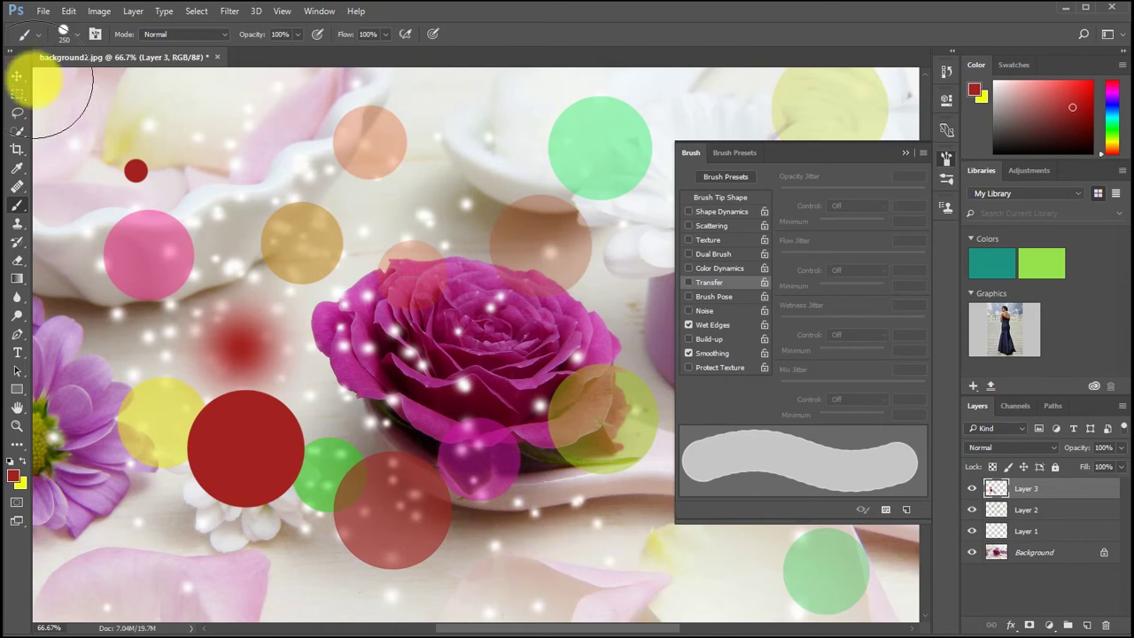
click(79, 34)
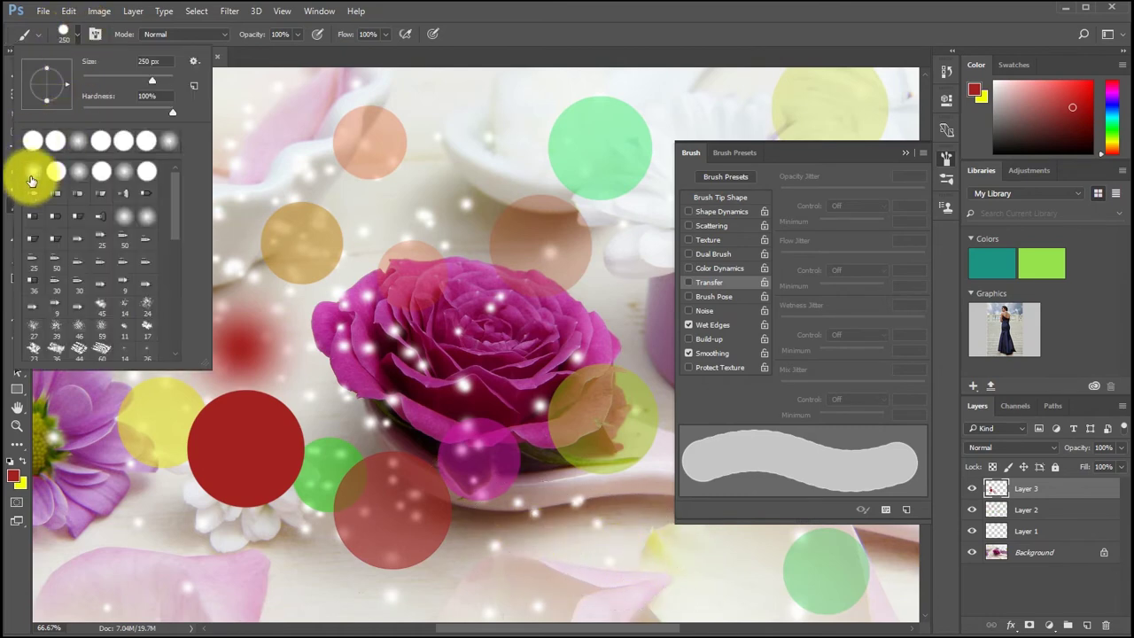
drag(169, 112, 76, 108)
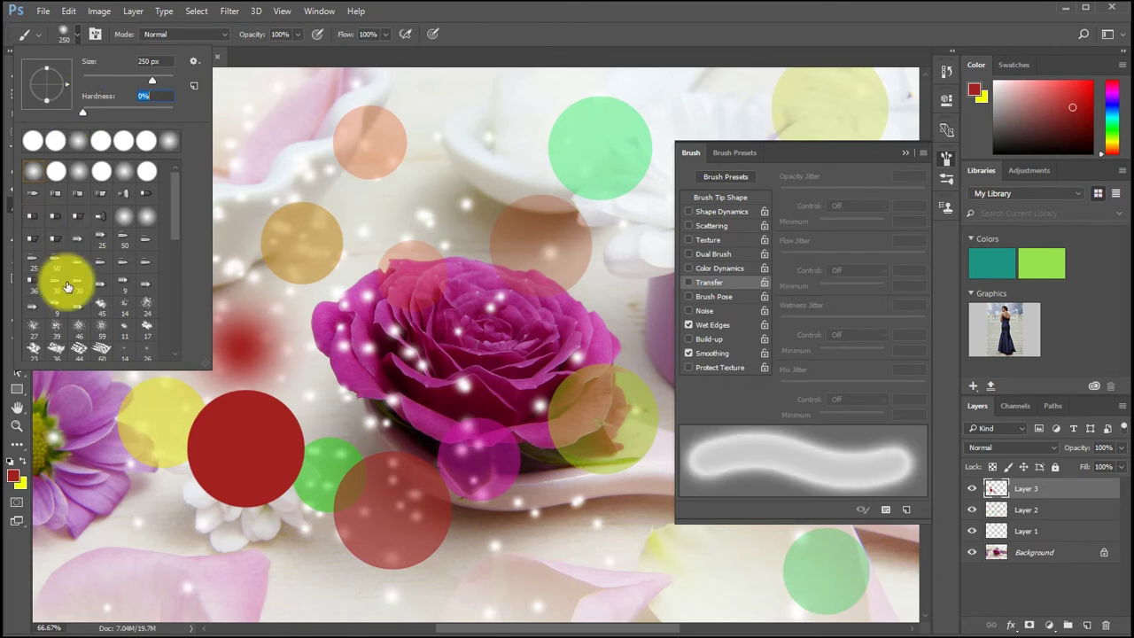
click(121, 518)
click(121, 518)
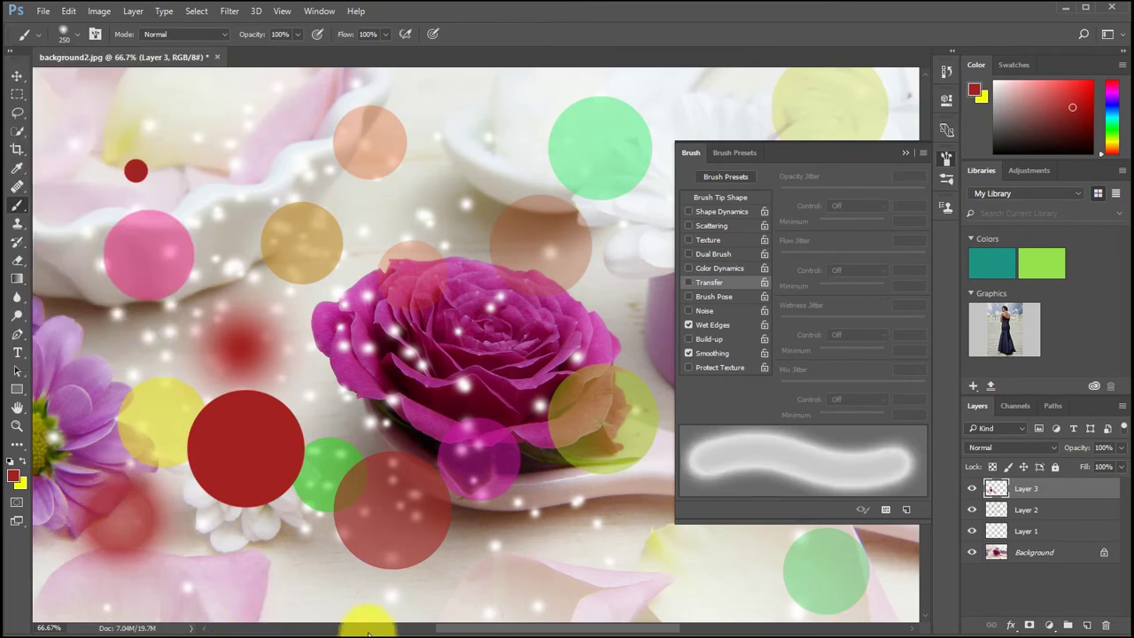
click(138, 542)
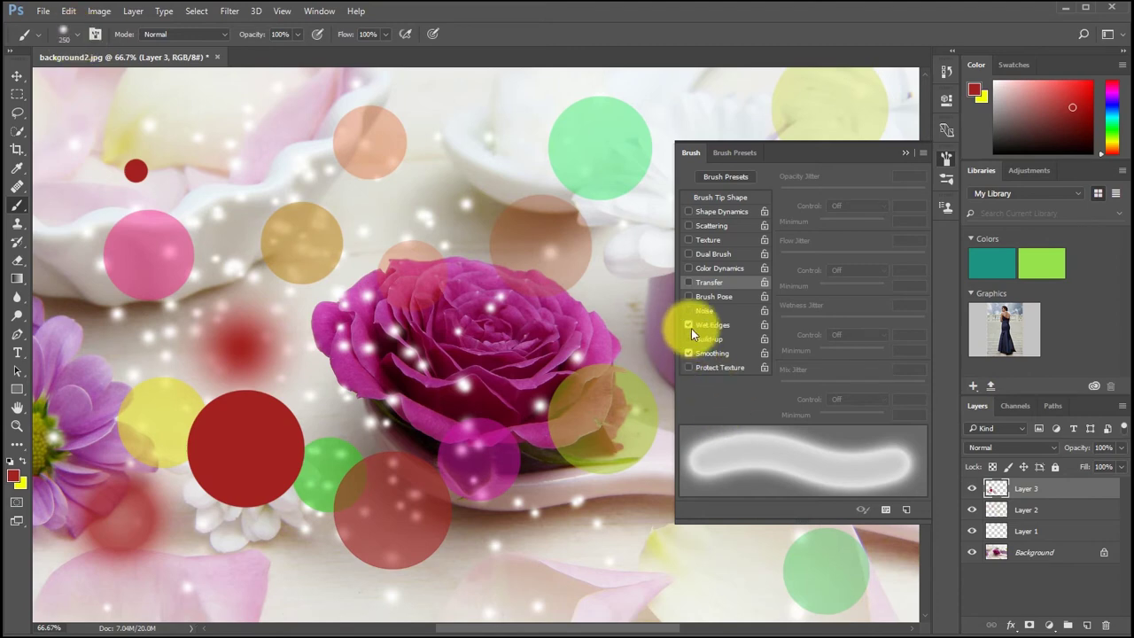
- Paint one soft dot above the purple flower without Wet Edges, then re-enable it and paint dots below the white flower and beside the rose
click(689, 326)
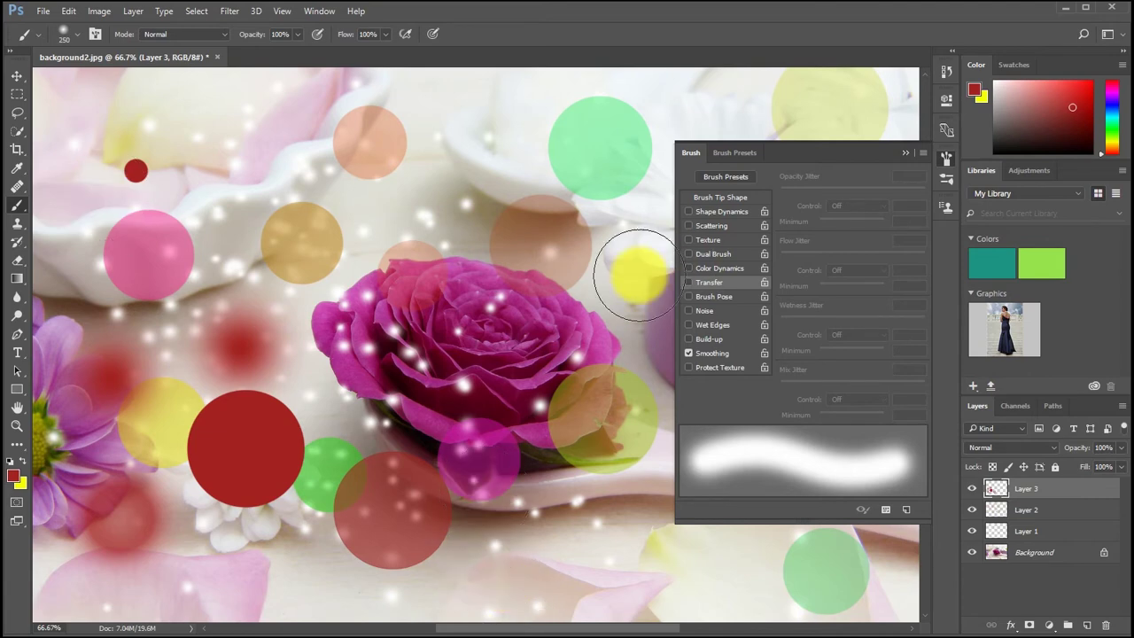
click(688, 328)
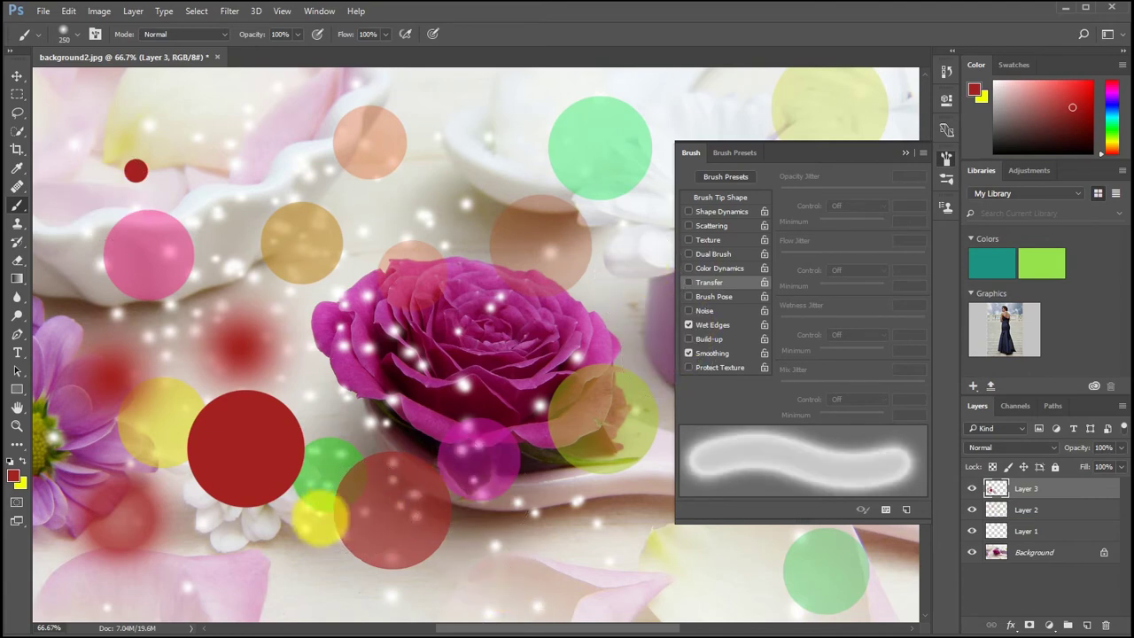
click(227, 551)
click(227, 551)
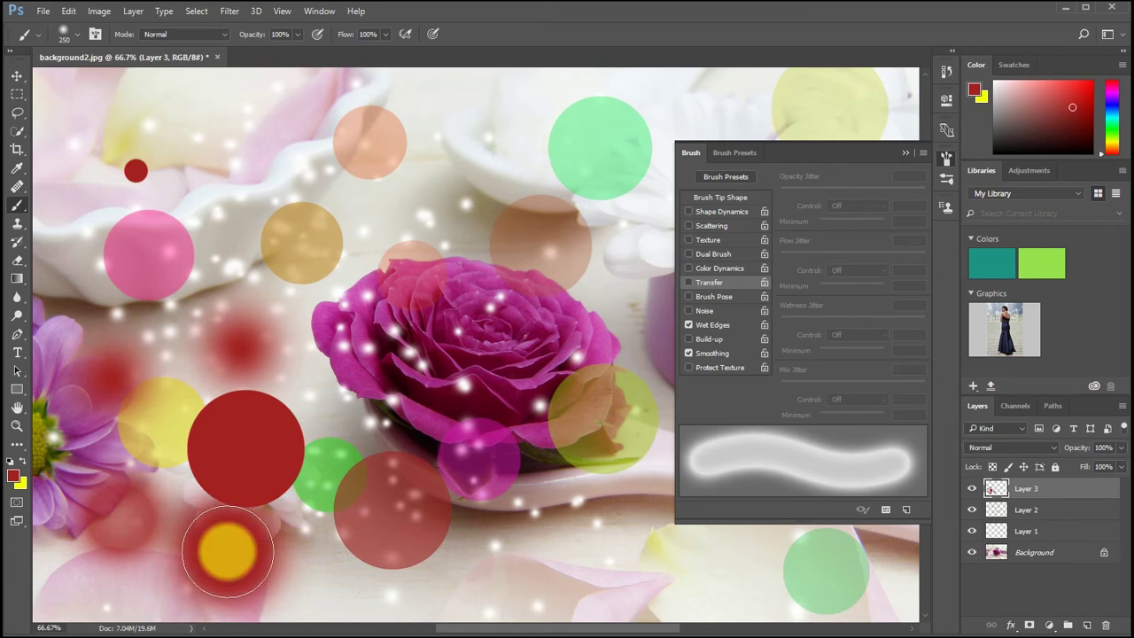
click(227, 551)
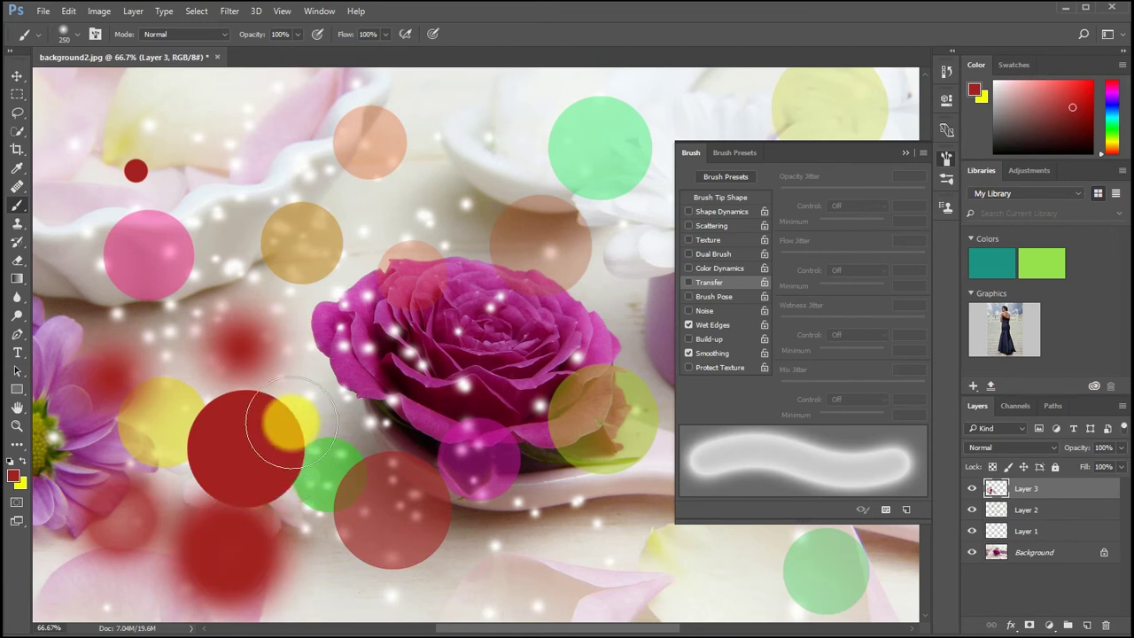
click(307, 365)
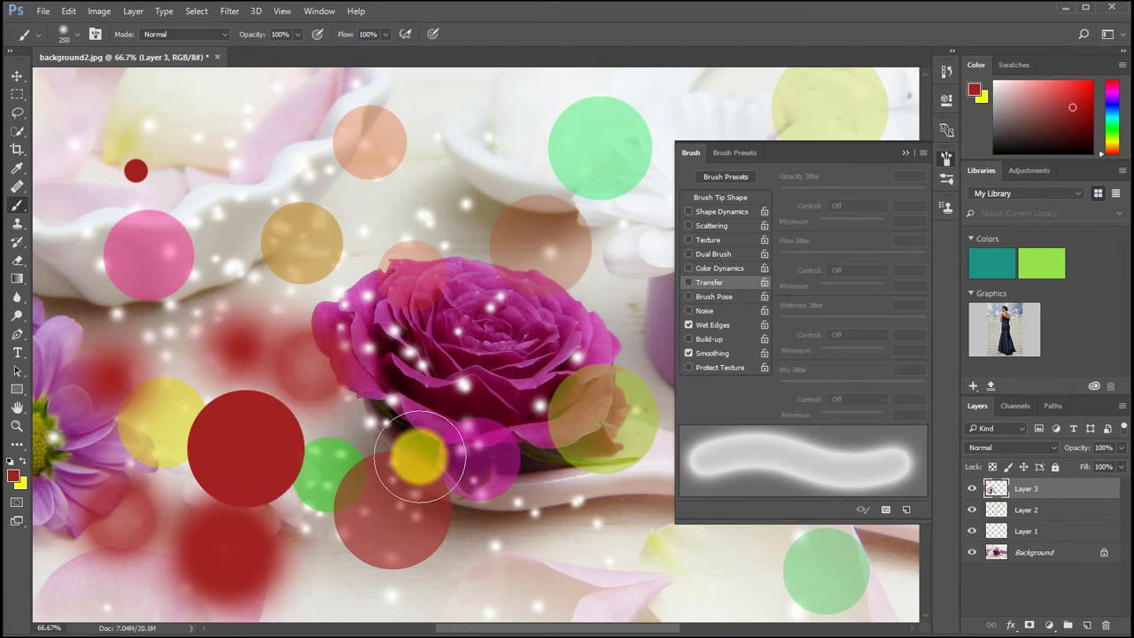
- Compare Build-up on and off by layering large soft red dots above the rose, on the bowl and over the rose's petals
click(700, 343)
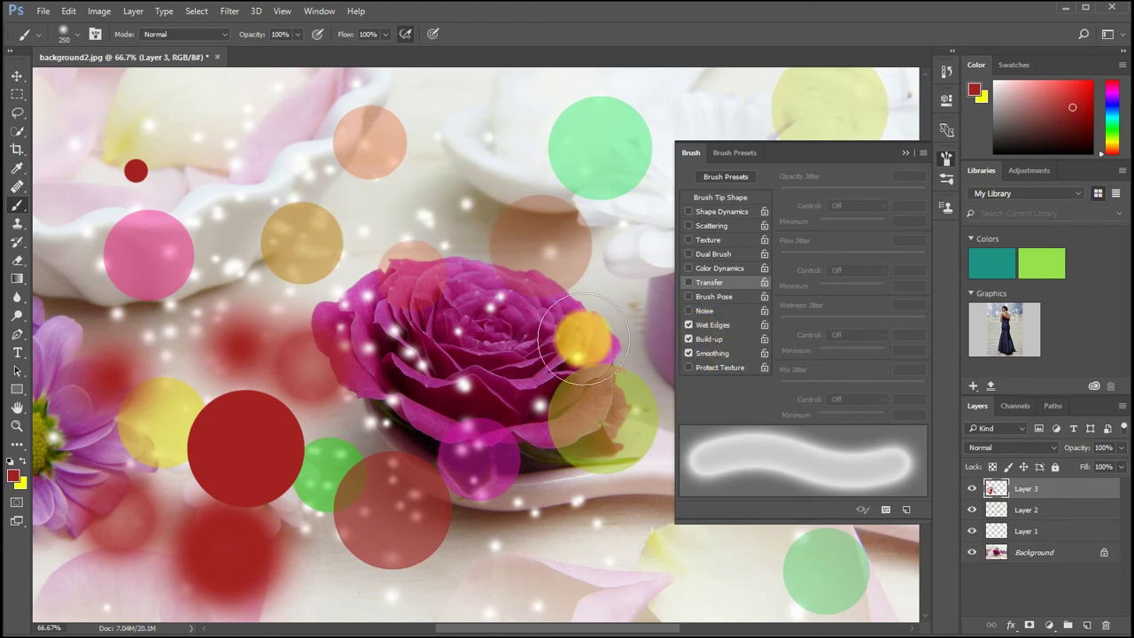
drag(417, 173, 417, 173)
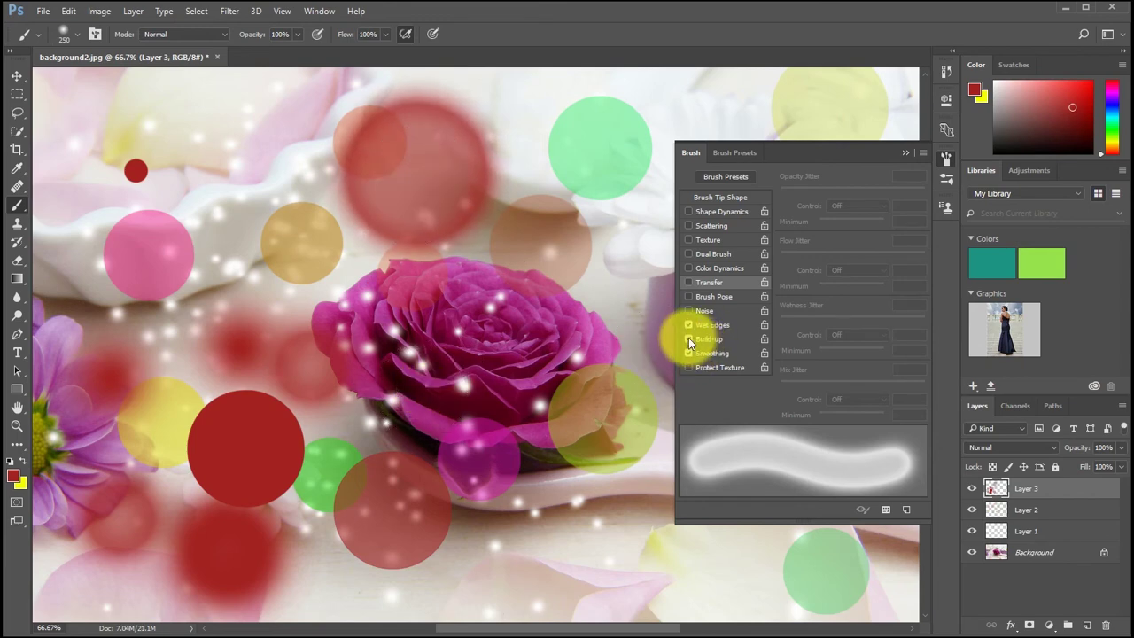
click(689, 341)
click(201, 198)
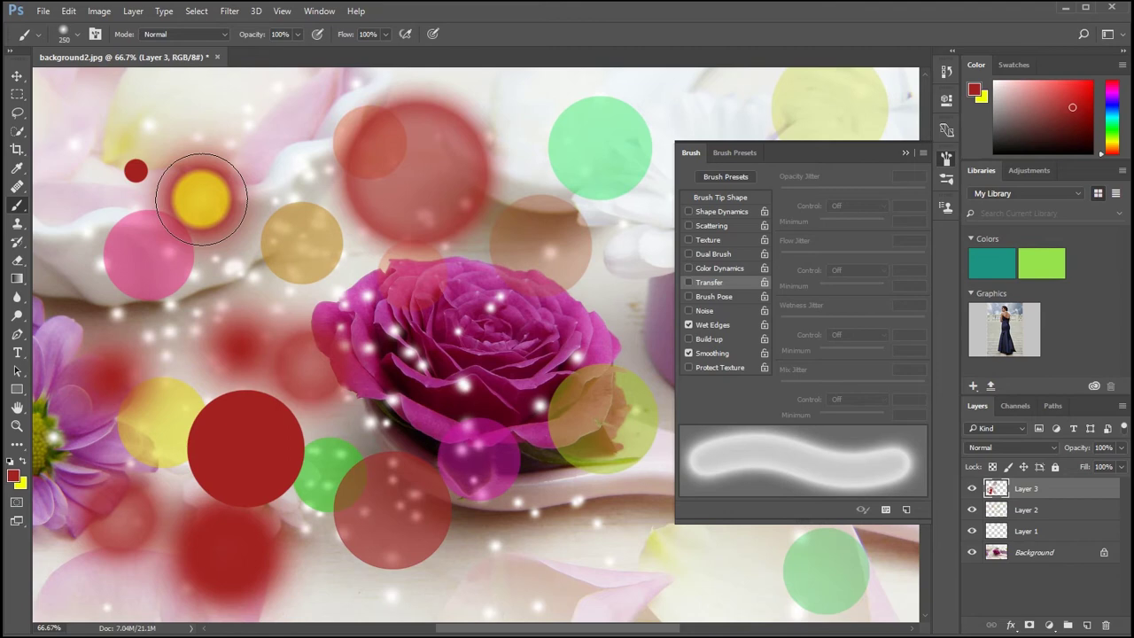
drag(201, 198, 201, 199)
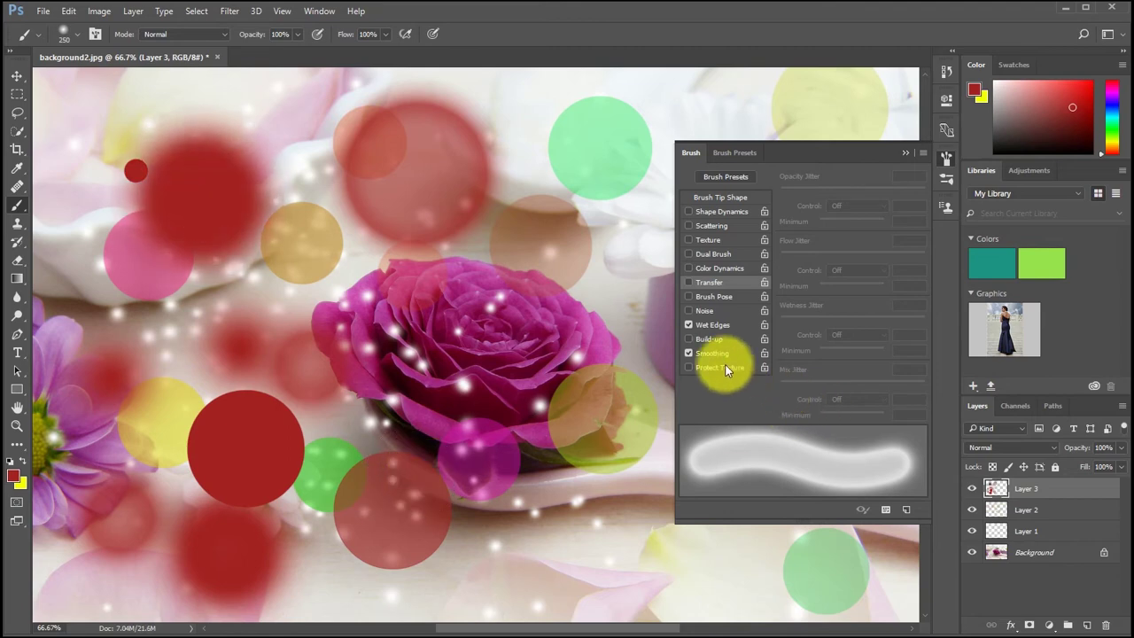
click(705, 341)
drag(365, 334, 365, 334)
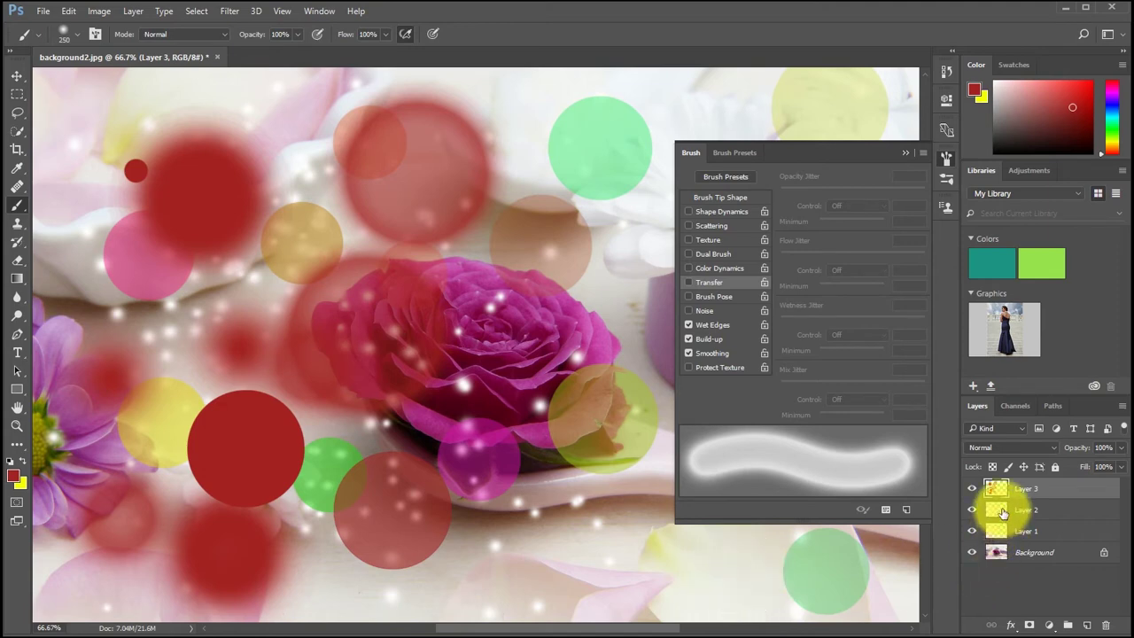
- Hide Layer 3 and add a new layer above it
click(972, 488)
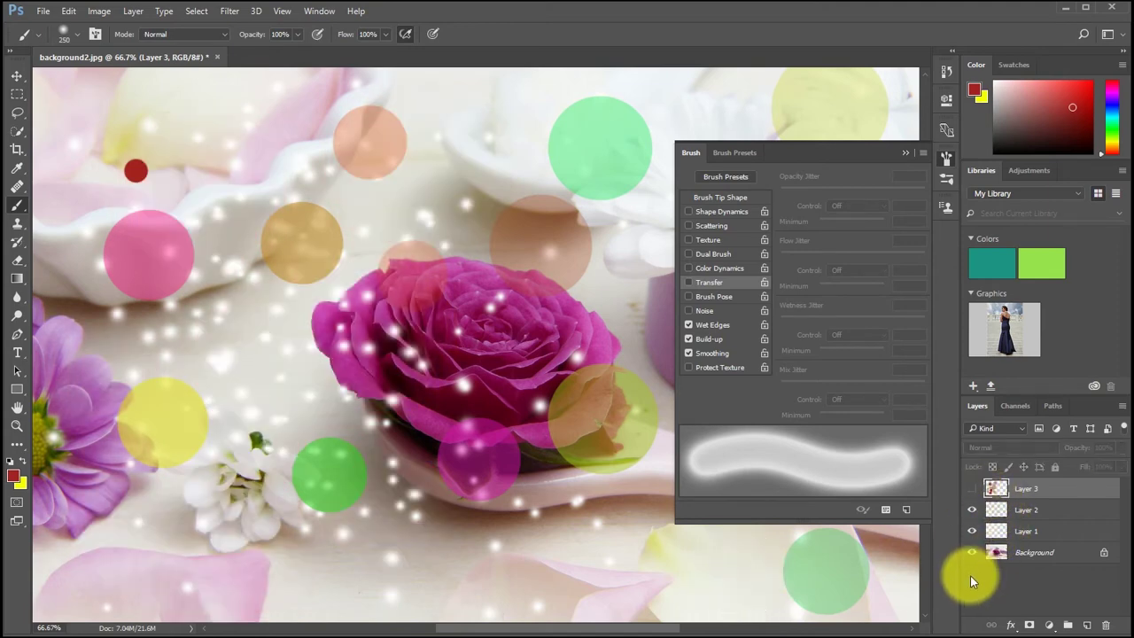
click(1087, 626)
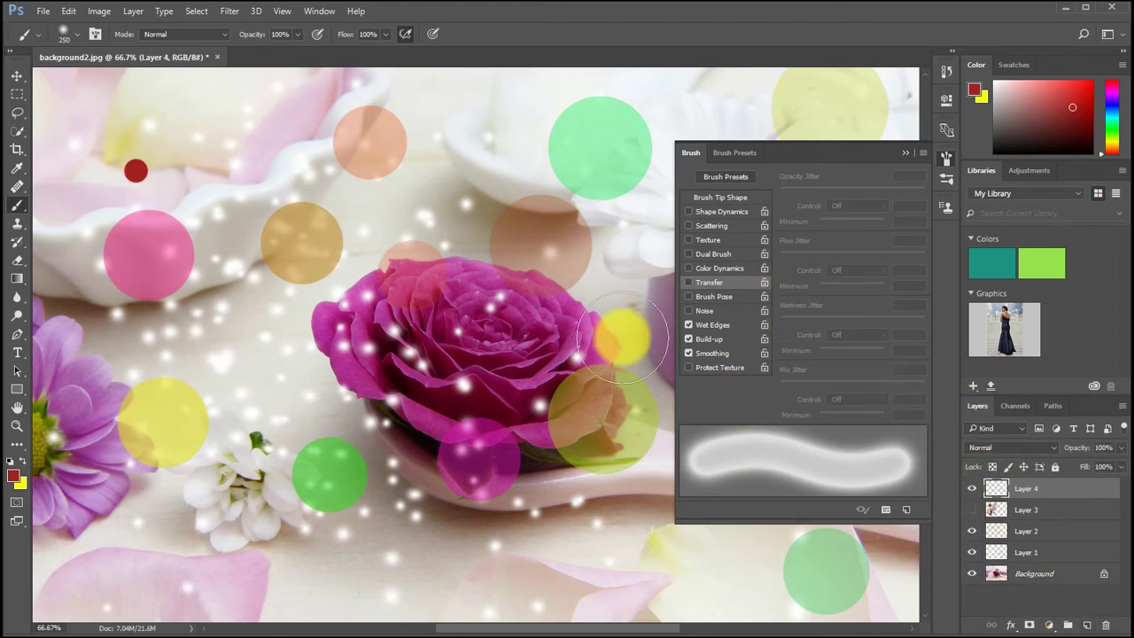
- Reset the brush to the soft round tip at 250 px with 0% hardness, without Wet Edges or Build-up
click(62, 35)
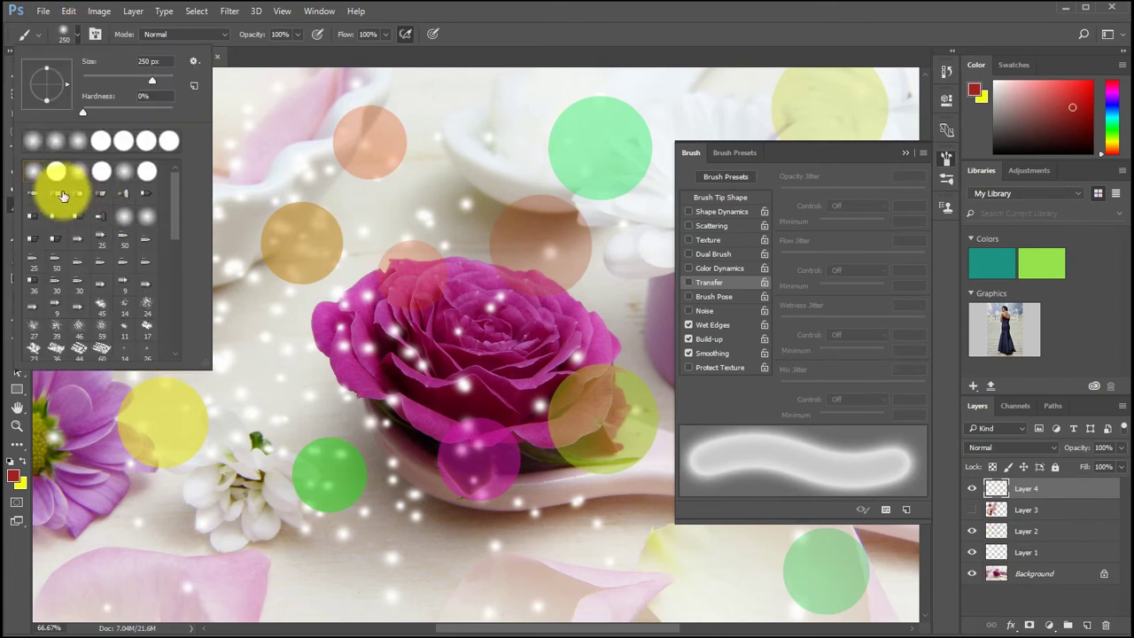
double_click(31, 177)
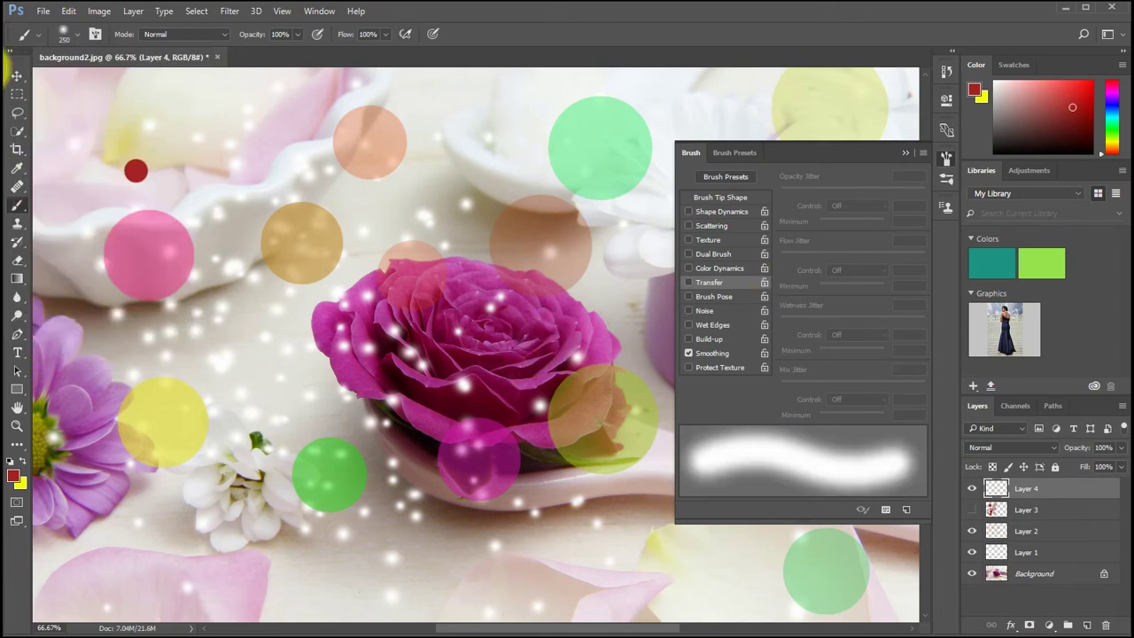
click(69, 33)
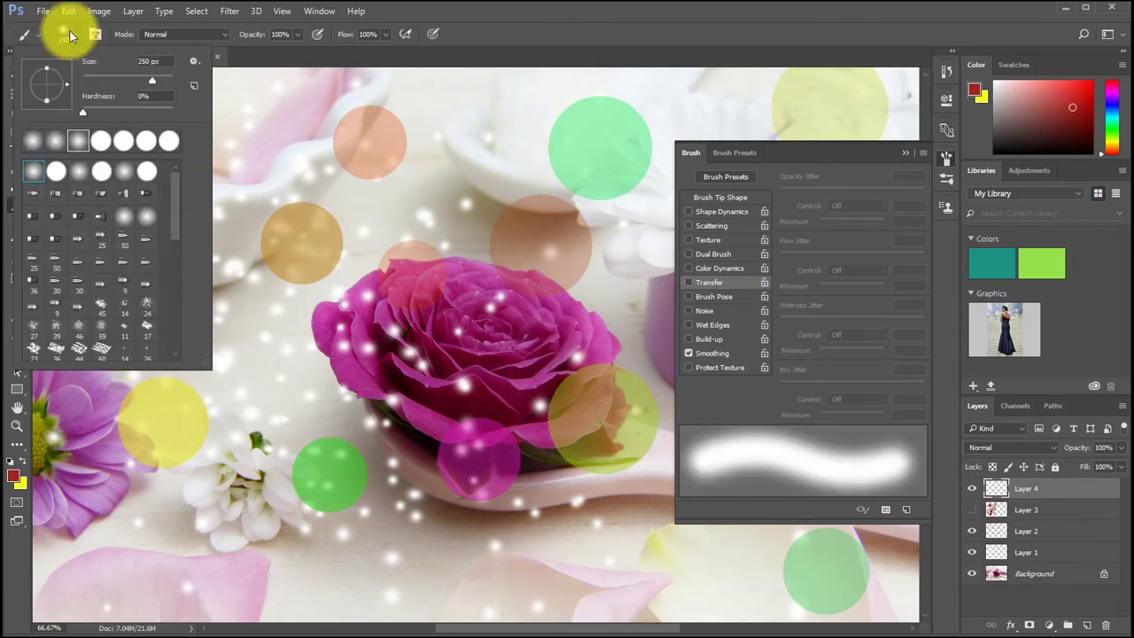
click(40, 177)
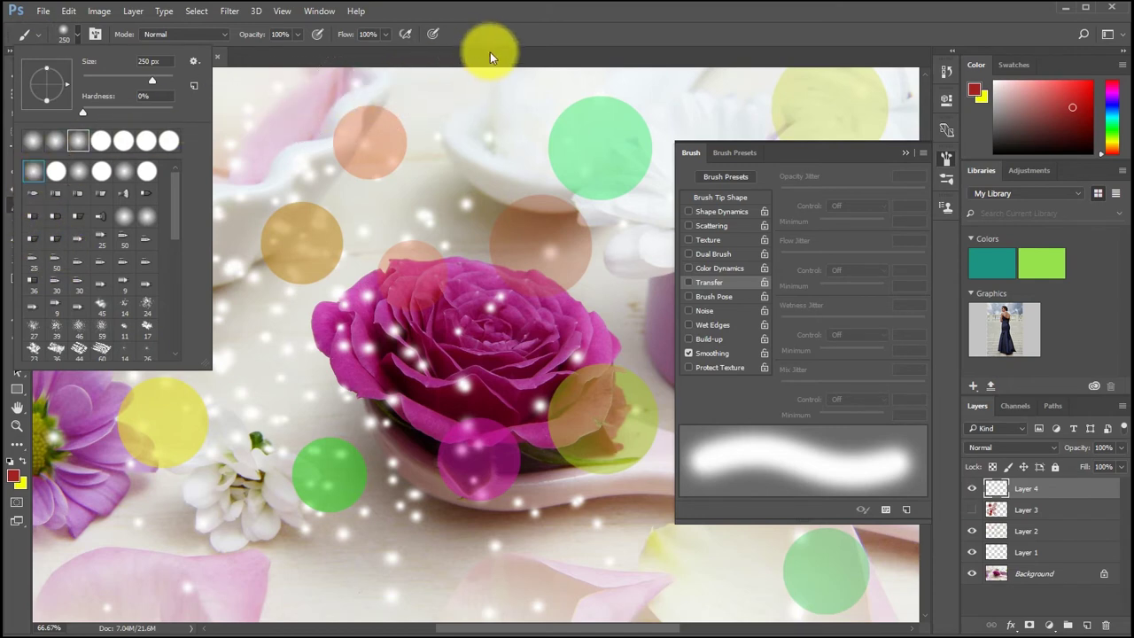
double_click(31, 170)
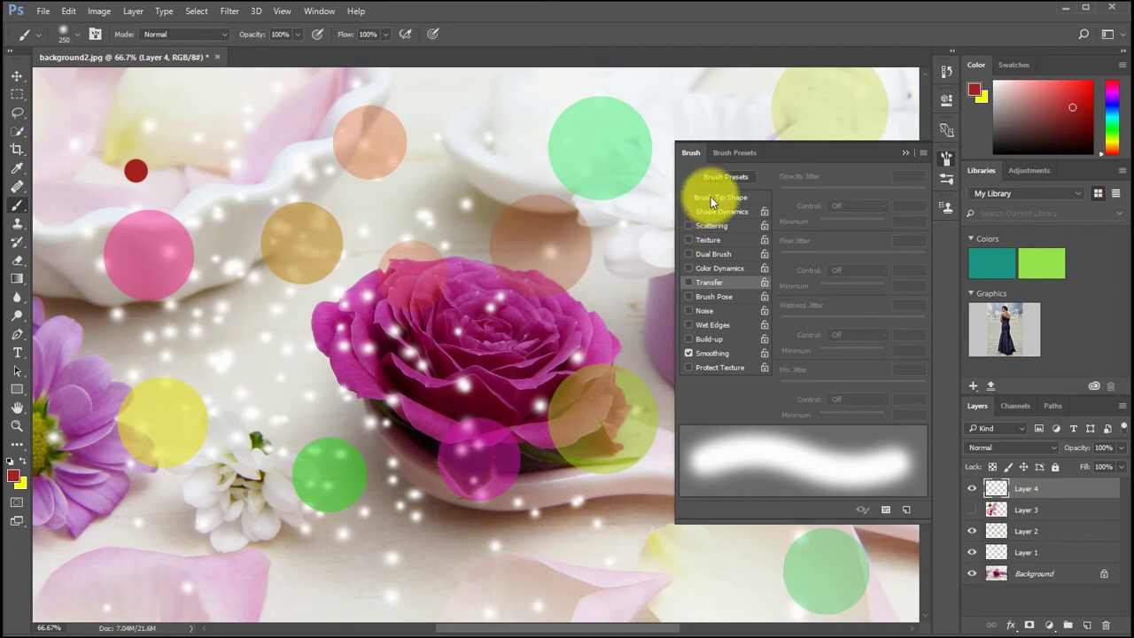
- Enable Dual Brush with the 36 px textured tip as the second brush and set its size to 22 px
click(710, 197)
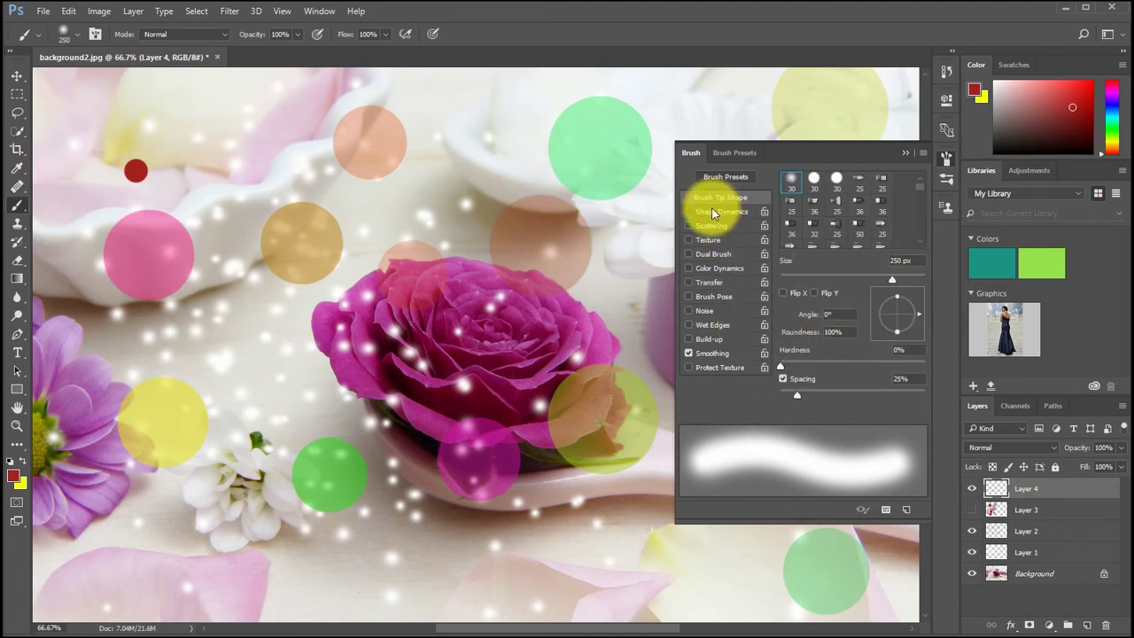
click(709, 254)
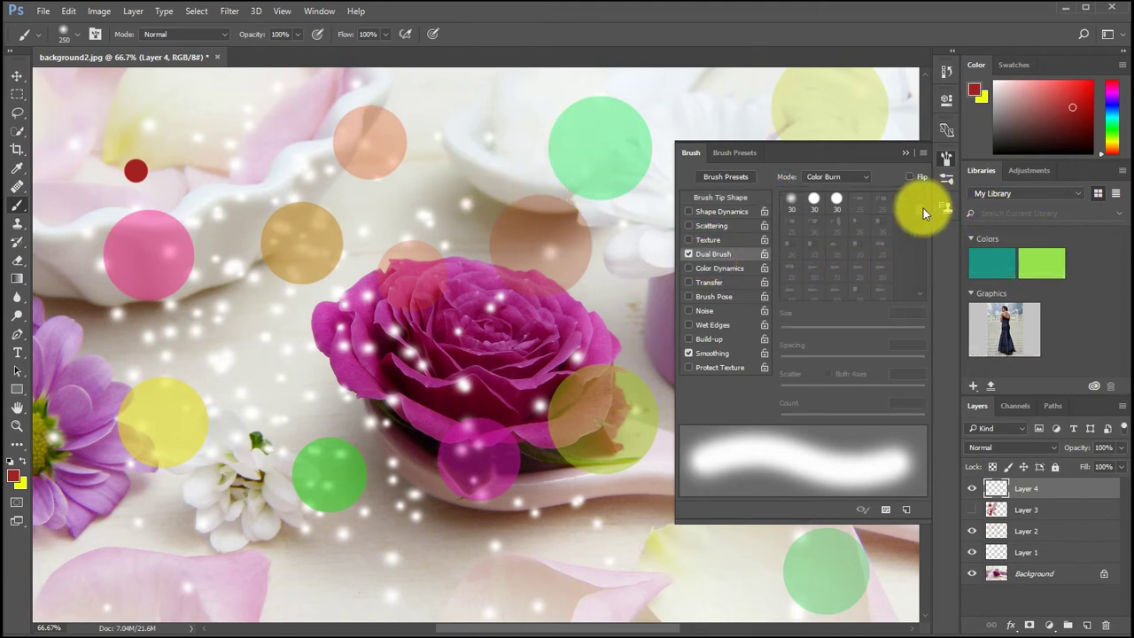
scroll(923, 208, down, 3)
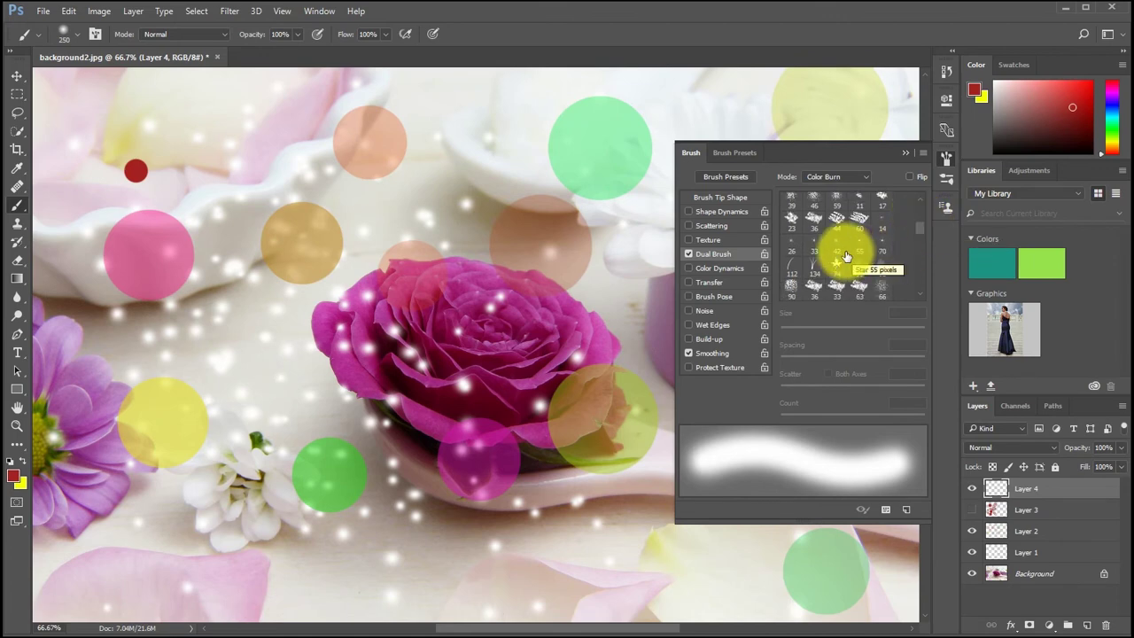
click(814, 218)
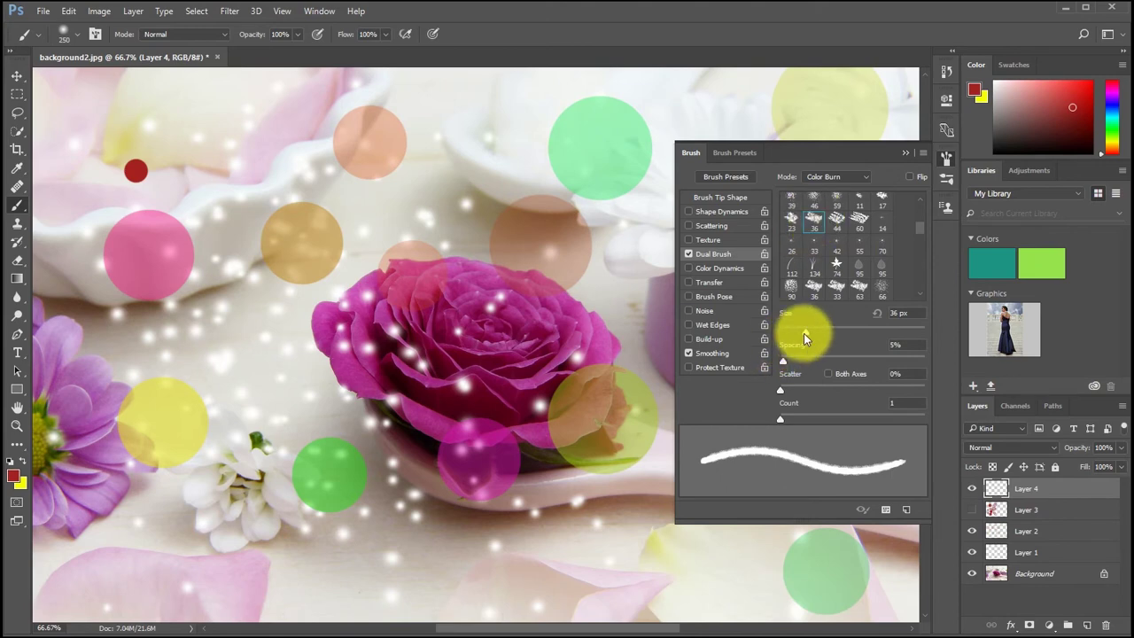
mouse_move(803, 333)
mouse_down()
mouse_move(815, 332)
mouse_move(796, 335)
mouse_up()
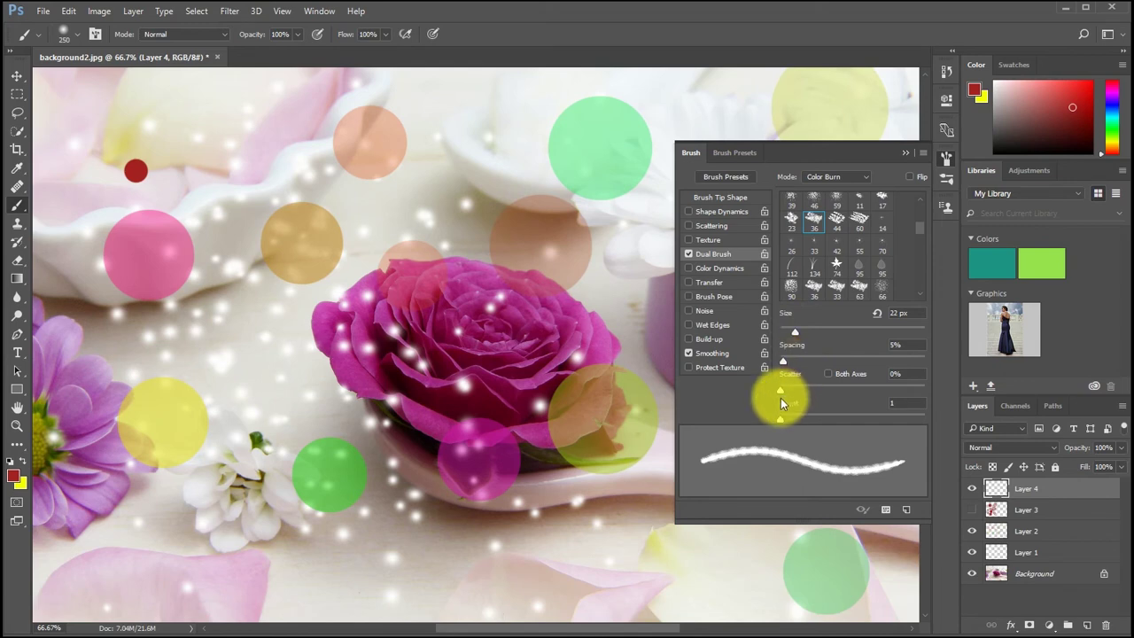
mouse_move(781, 390)
mouse_down()
mouse_move(795, 389)
mouse_move(771, 388)
mouse_up()
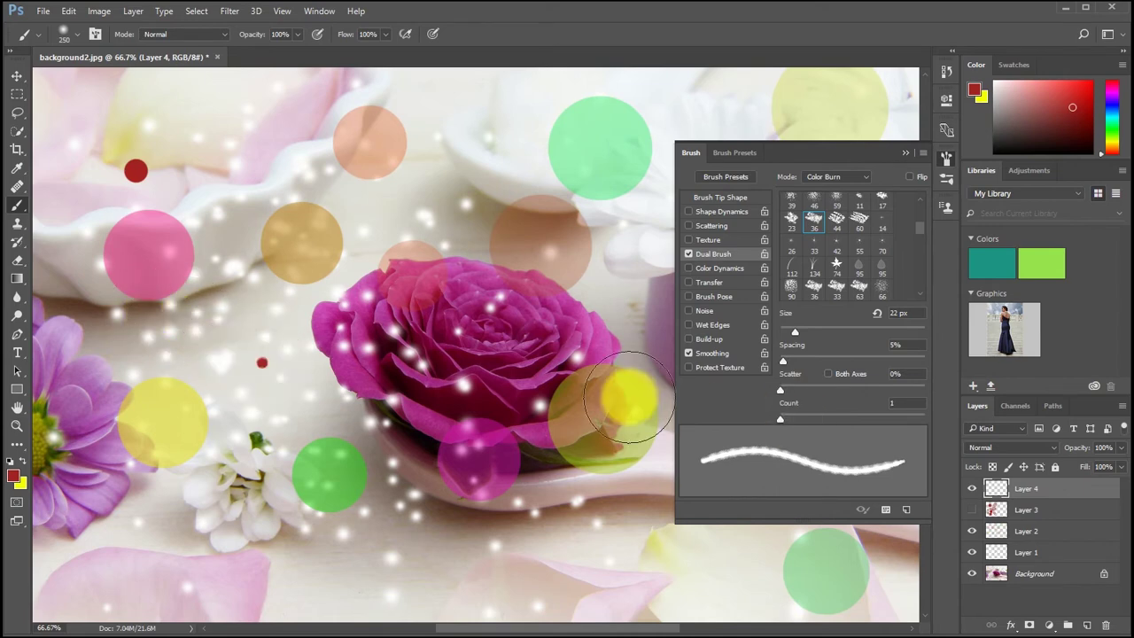
- Undo the small dual-brush dot, add a fresh layer above Layer 3, and paint a larger red dot beside the rose with Build-up enabled
key(ctrl+z)
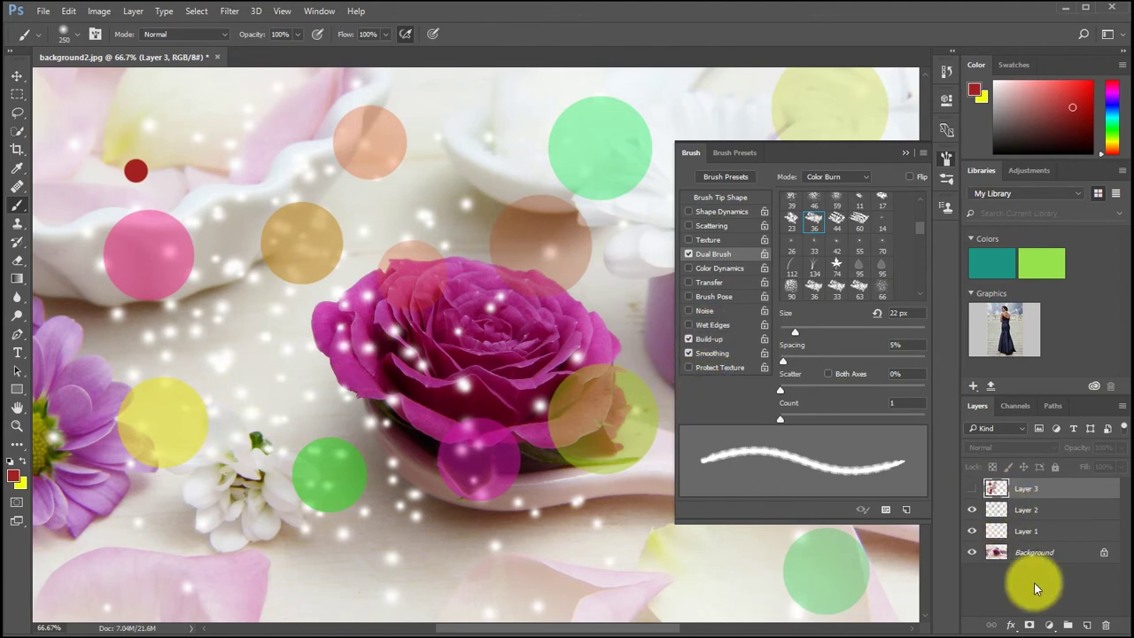
click(1086, 625)
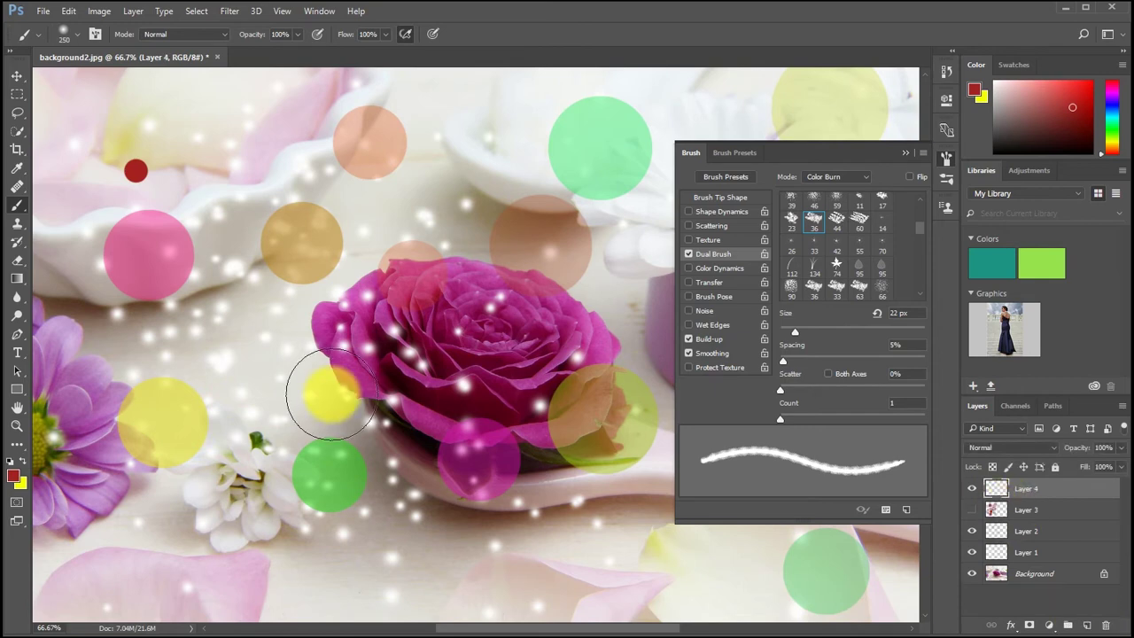
click(267, 369)
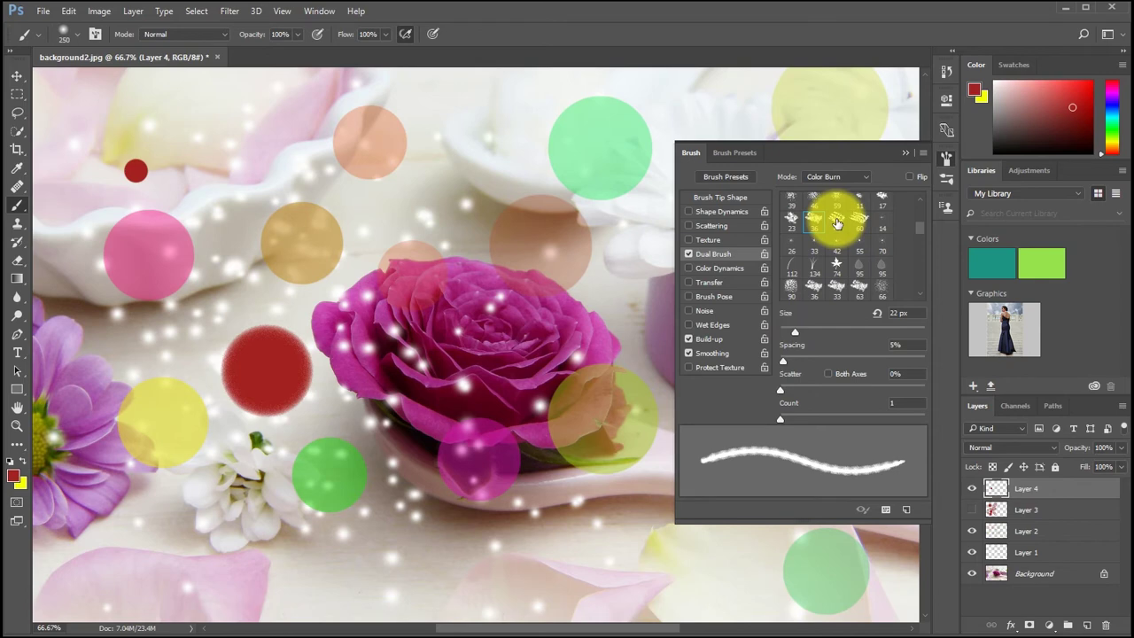
- Set the dual brush's scatter to 270% and paint a red dot over the white flower, then raise its spacing to 57% and paint another beside it
drag(781, 387, 820, 386)
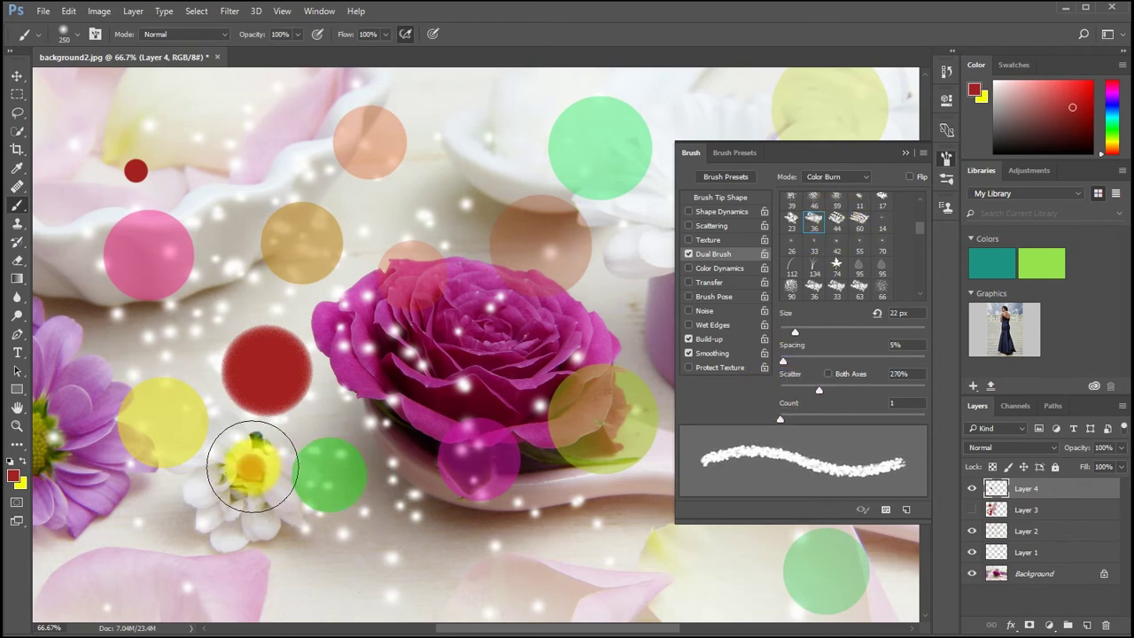
click(252, 466)
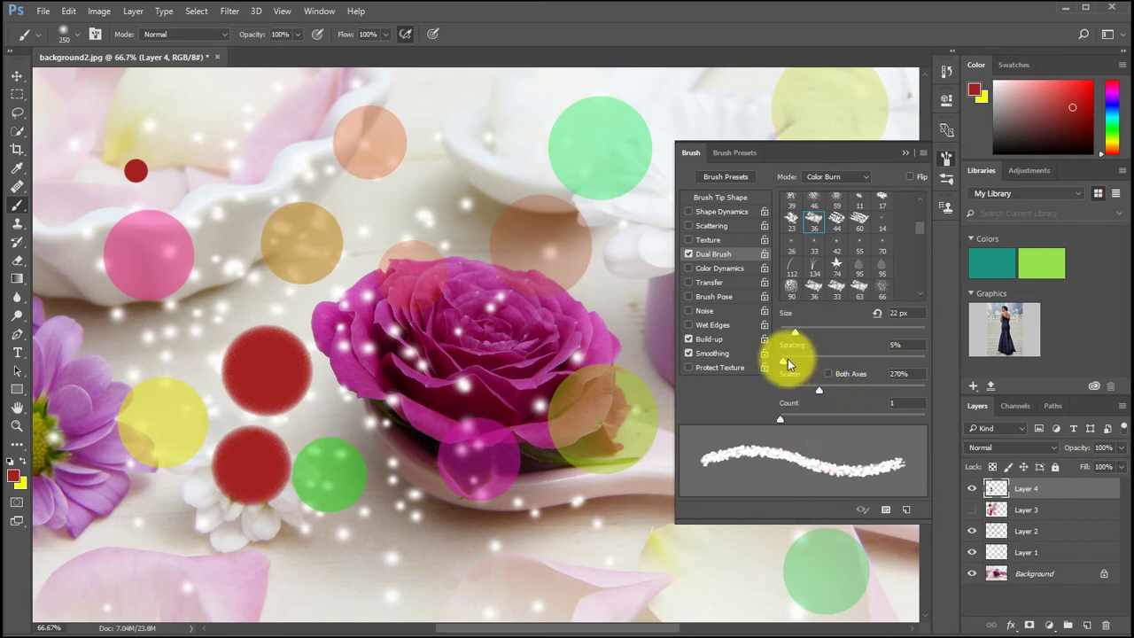
drag(798, 361, 820, 360)
click(355, 523)
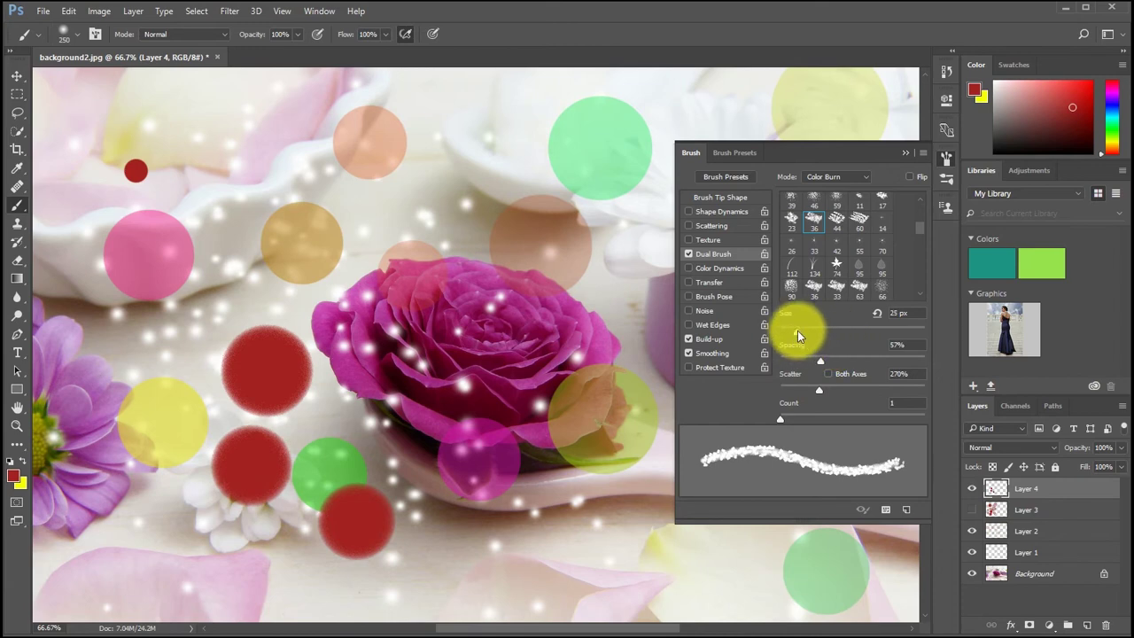
- Set the dual brush's size to 30 px and paint a large red dot between the pink and orange circles
drag(797, 331, 801, 330)
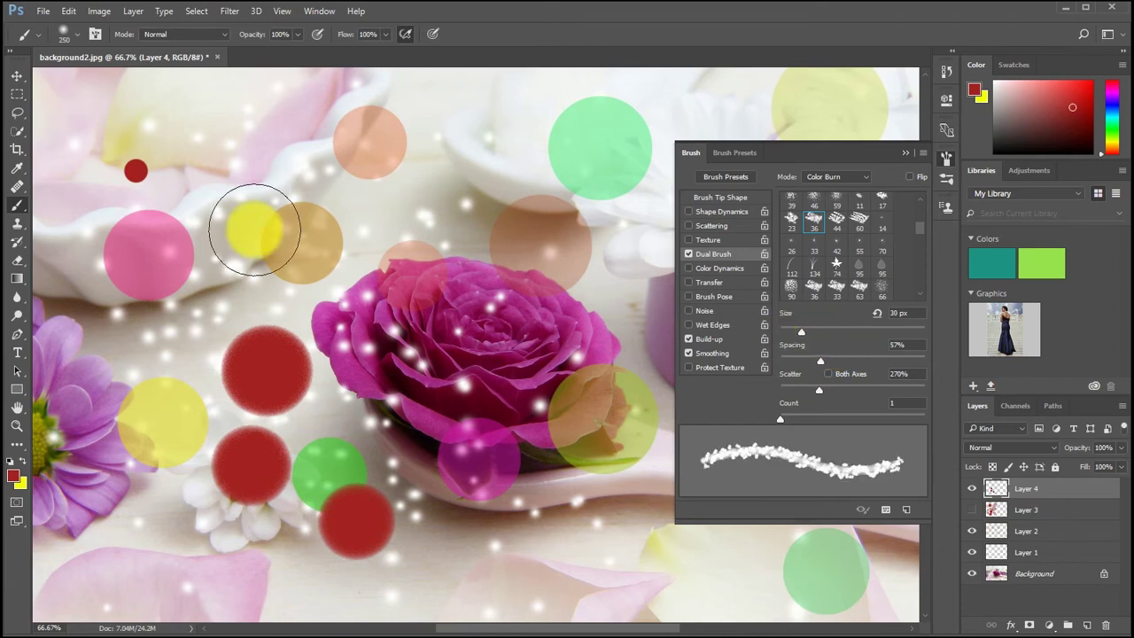
click(220, 237)
drag(220, 238, 223, 229)
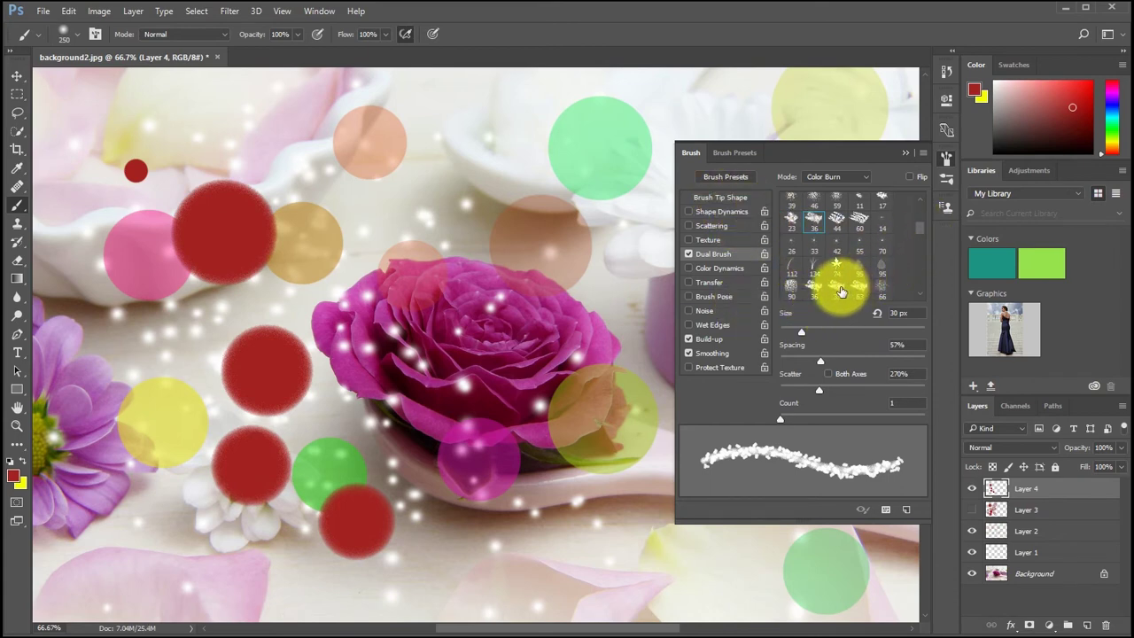
- Switch the dual brush to the 44 px textured tip with 0% scatter and paint red dots by the green and yellow circles
click(836, 220)
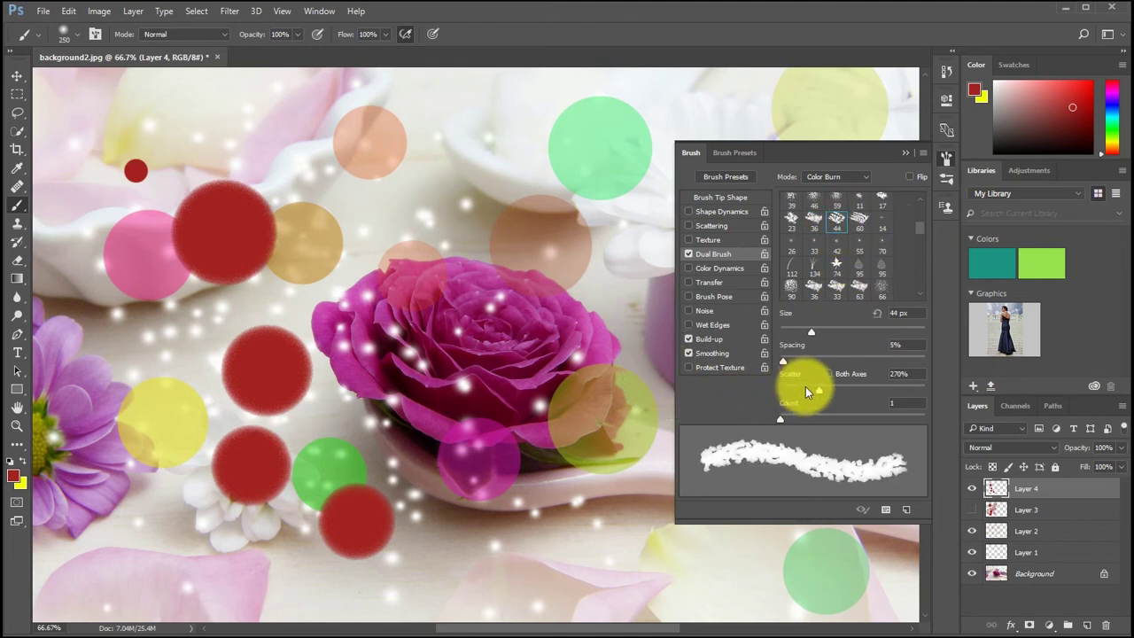
drag(815, 390, 780, 390)
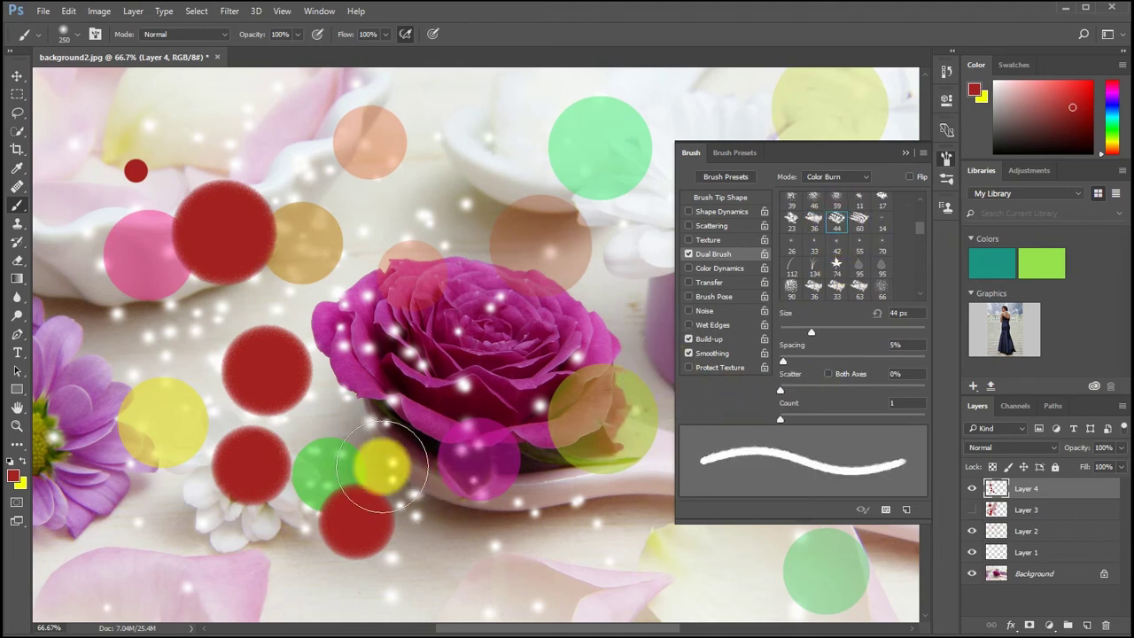
click(374, 456)
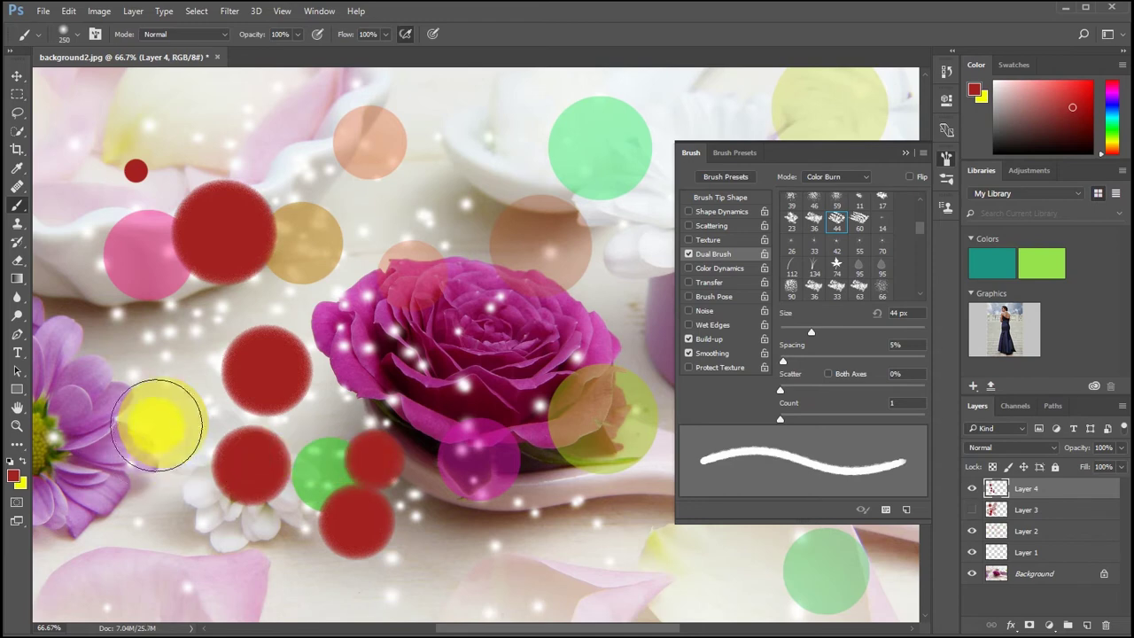
click(148, 363)
click(147, 364)
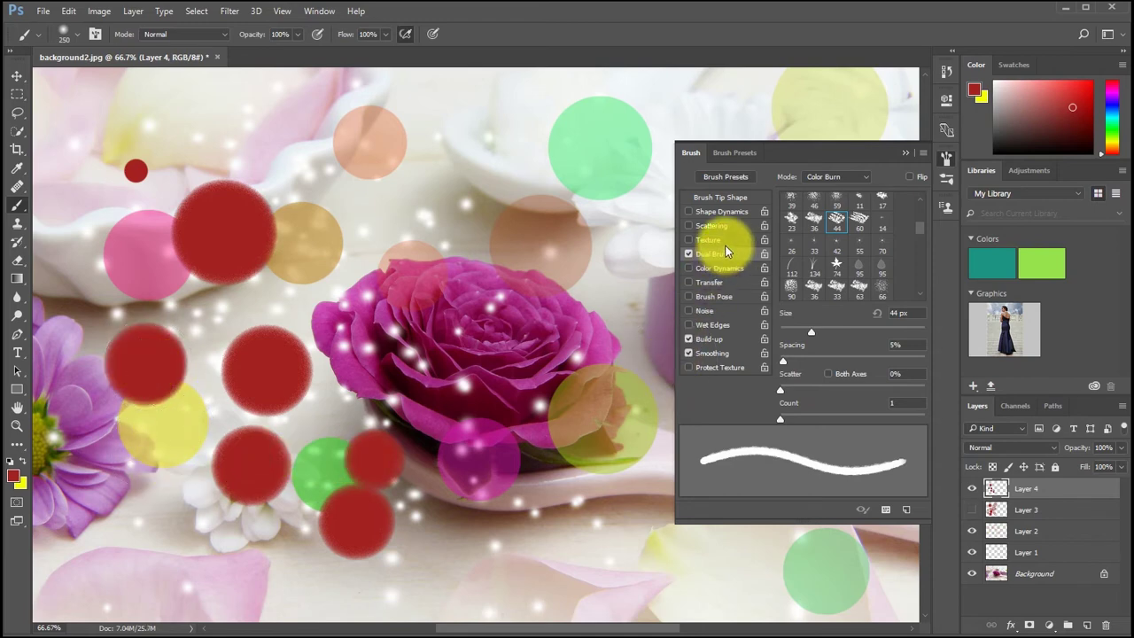
- Choose the 45 px textured tip as the main brush, stamp a red mark below the yellow circle, and enlarge the tip to 65 px
click(718, 196)
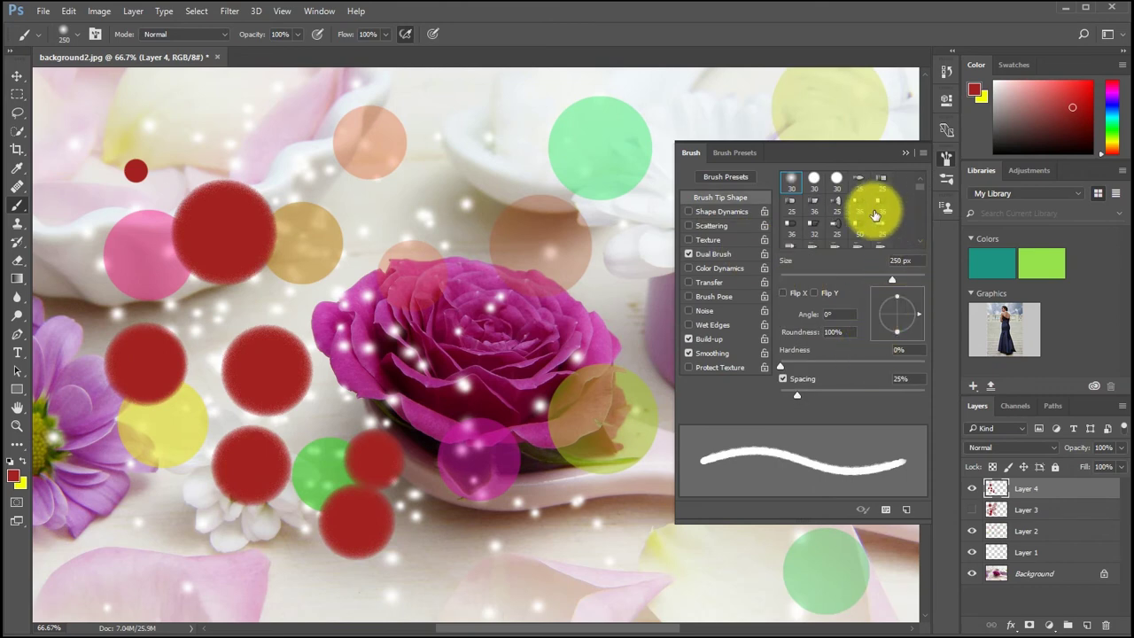
click(921, 243)
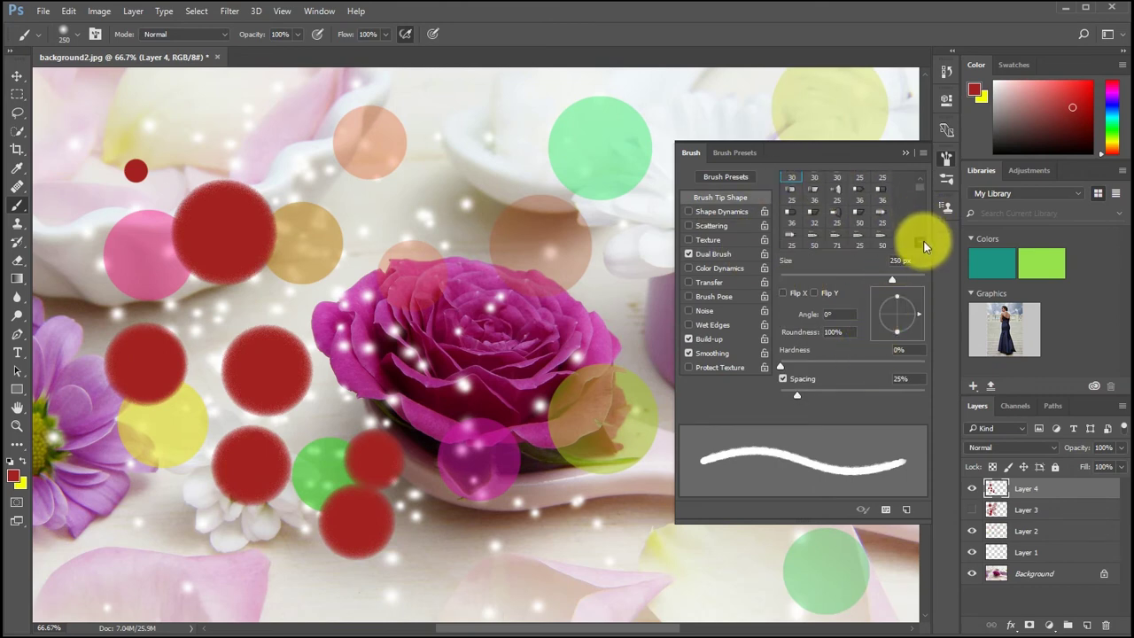
click(918, 237)
click(918, 236)
click(919, 237)
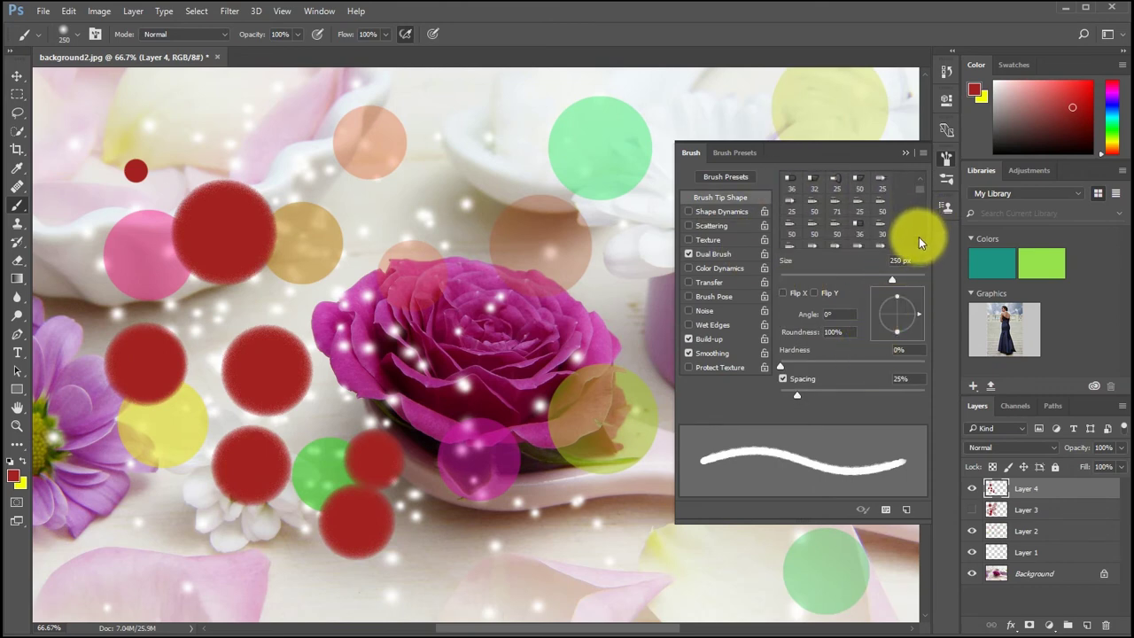
scroll(919, 199, down, 5)
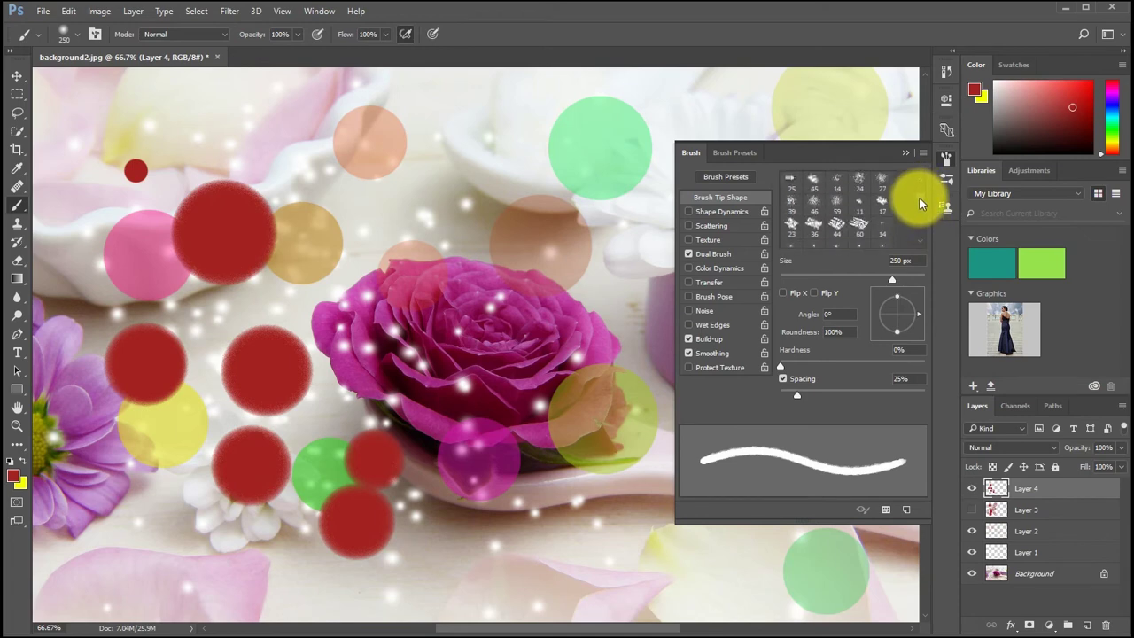
click(813, 181)
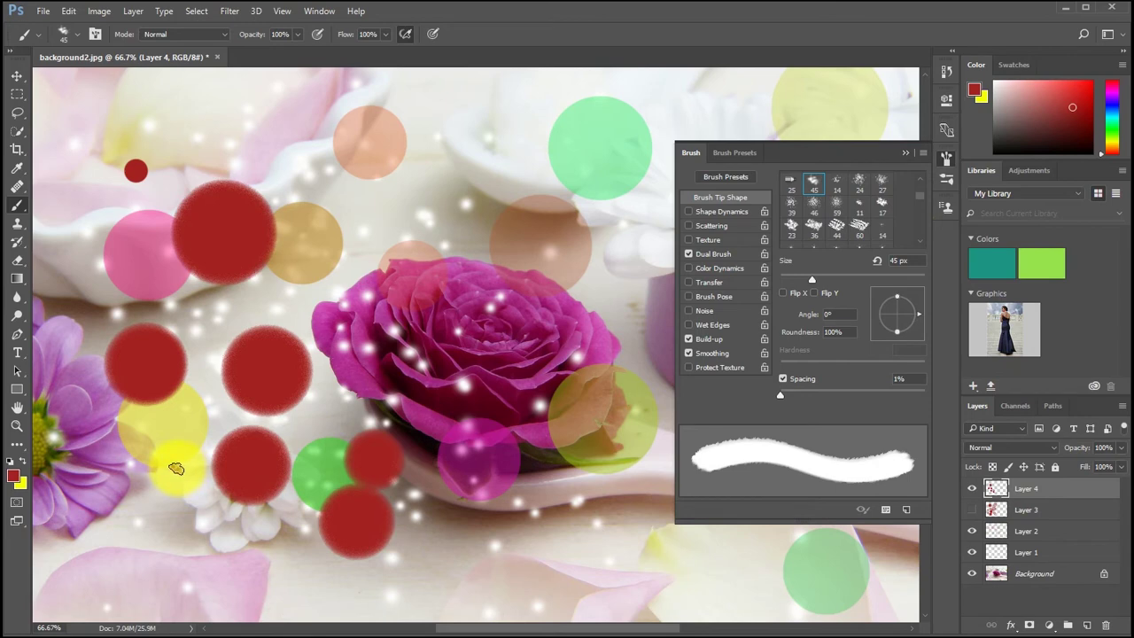
click(176, 468)
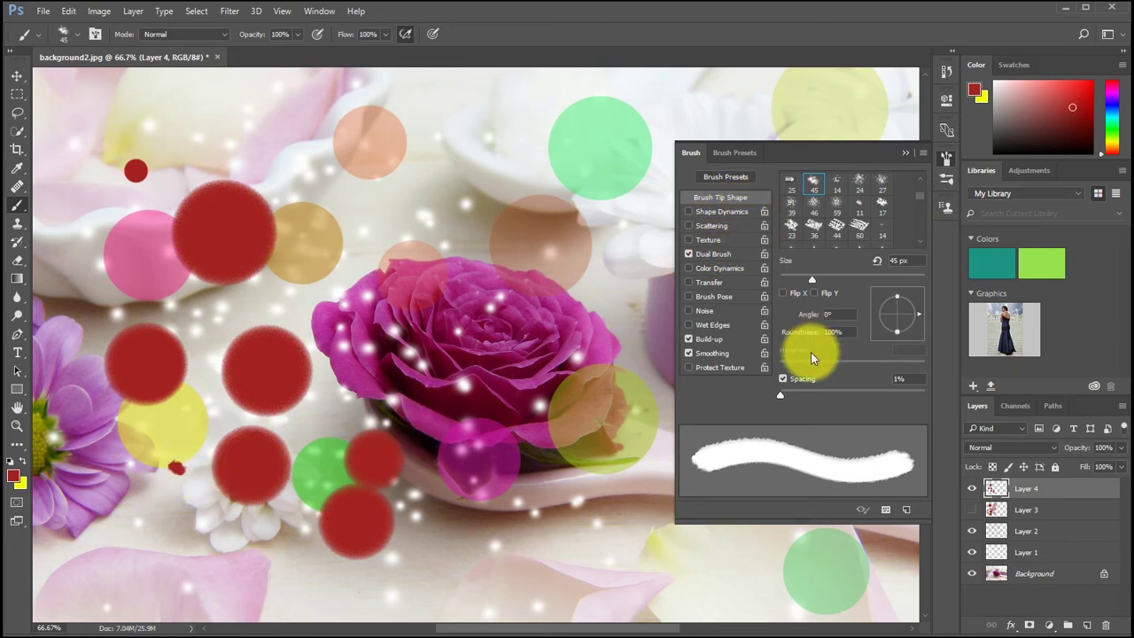
mouse_move(812, 278)
mouse_down()
mouse_move(873, 275)
mouse_move(825, 279)
mouse_up()
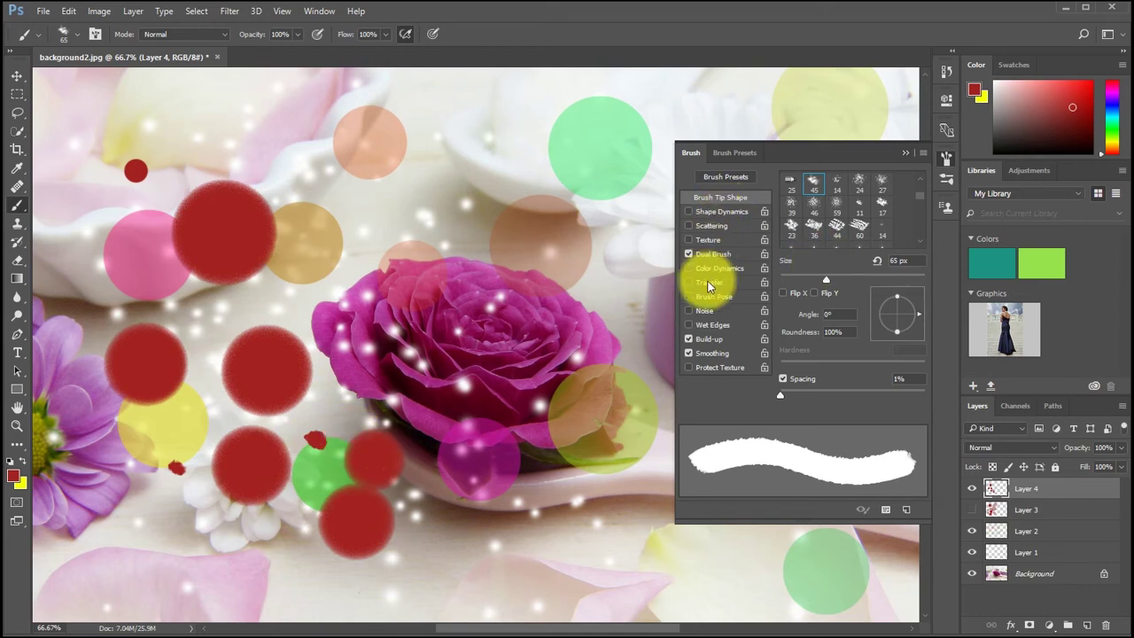
- Set the dual brush's size to 51 px, spacing to 68% and count to 4
click(720, 255)
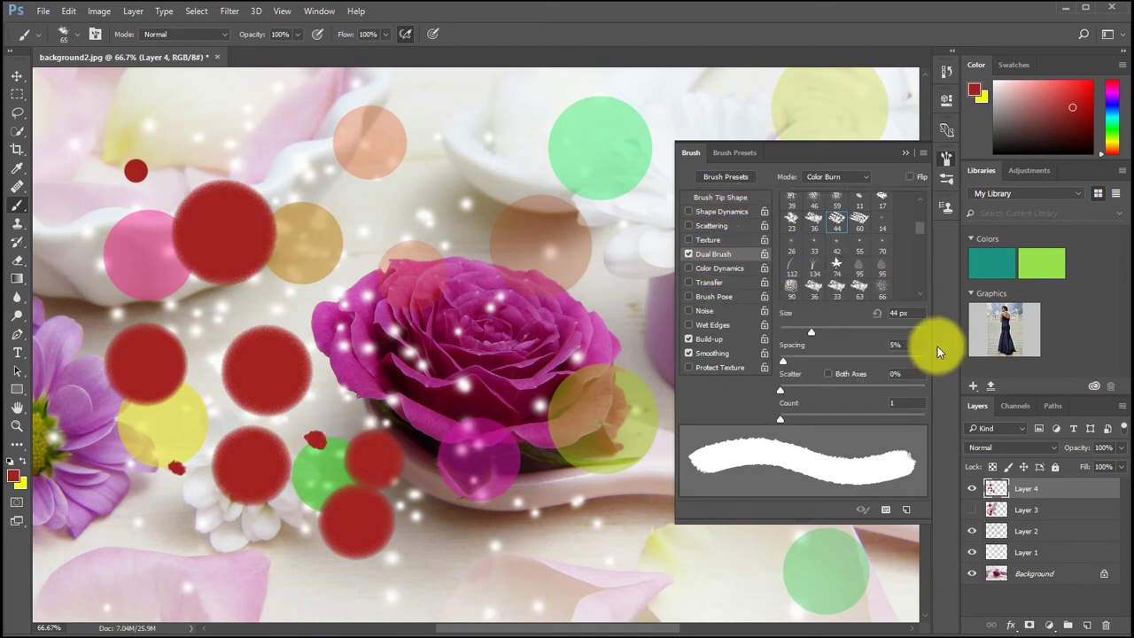
mouse_move(835, 337)
mouse_down()
mouse_move(858, 335)
mouse_move(816, 337)
mouse_up()
drag(780, 390, 804, 415)
drag(783, 360, 828, 358)
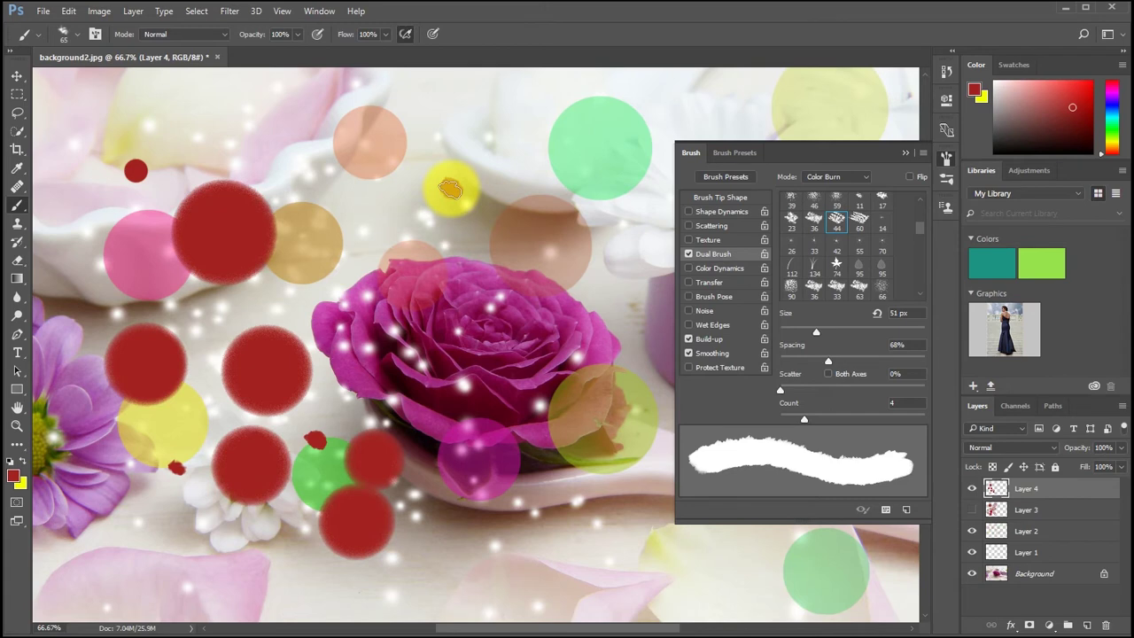
- Enlarge the brush to 300 px and paint a big rough-edged red blot just above the rose
key(bracketright)
key(bracketright)
key(bracketright)
key(bracketright)
key(bracketright)
key(bracketright)
key(bracketright)
key(bracketright)
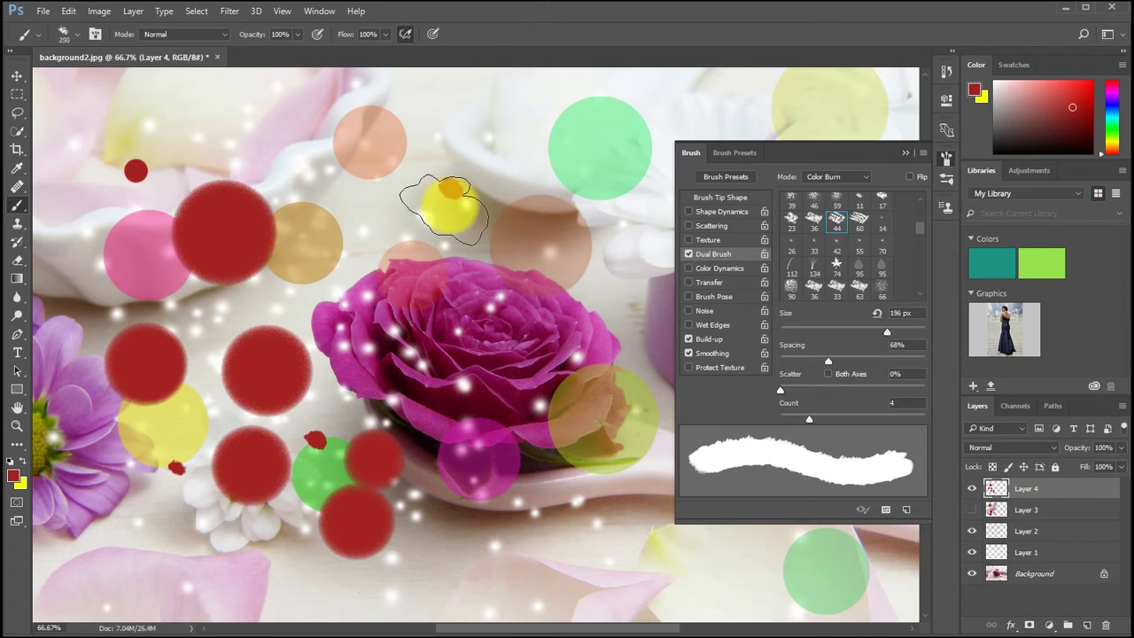
key(bracketright)
click(448, 217)
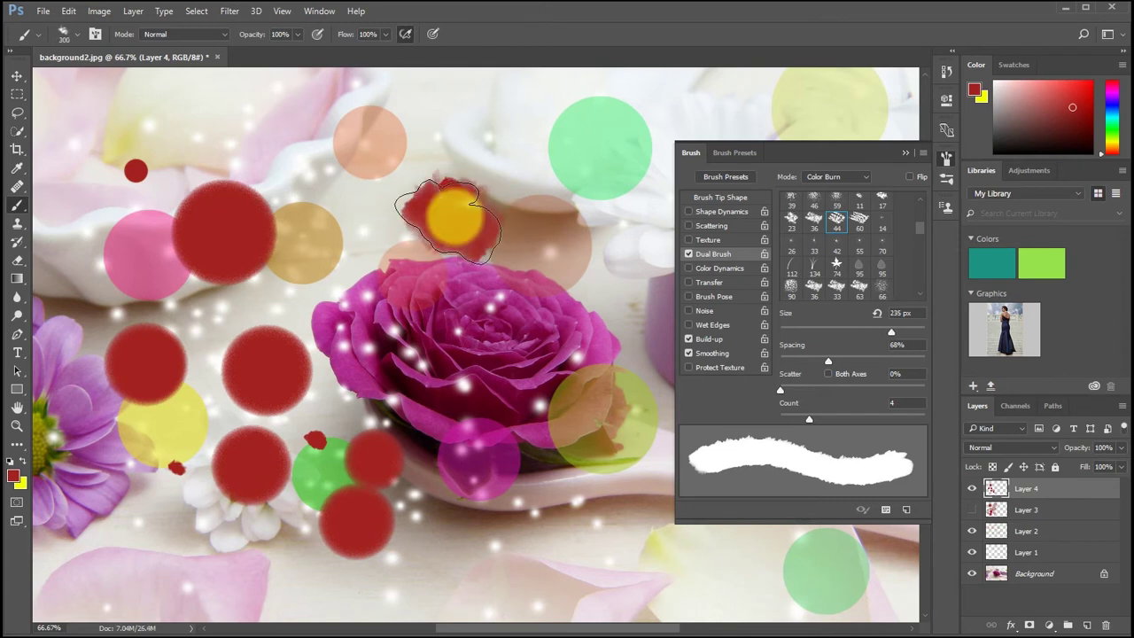
mouse_move(448, 217)
mouse_down()
mouse_move(419, 220)
mouse_move(460, 195)
mouse_move(426, 186)
mouse_move(434, 170)
mouse_up()
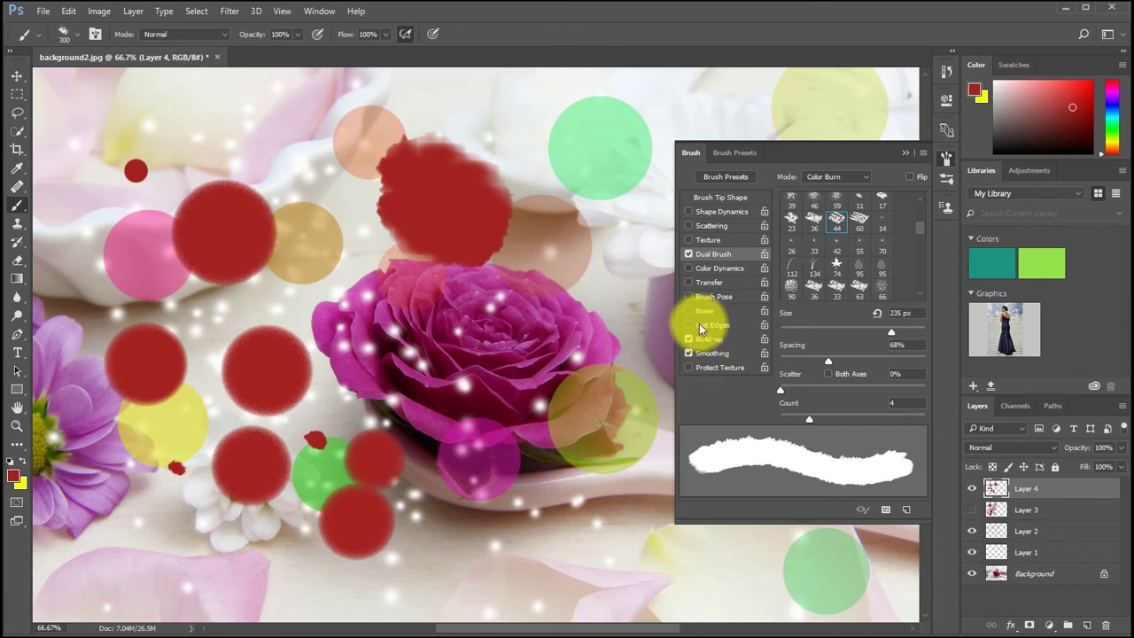
- Enable Wet Edges for the brush, hide Layer 4, and add a new layer above it
click(699, 325)
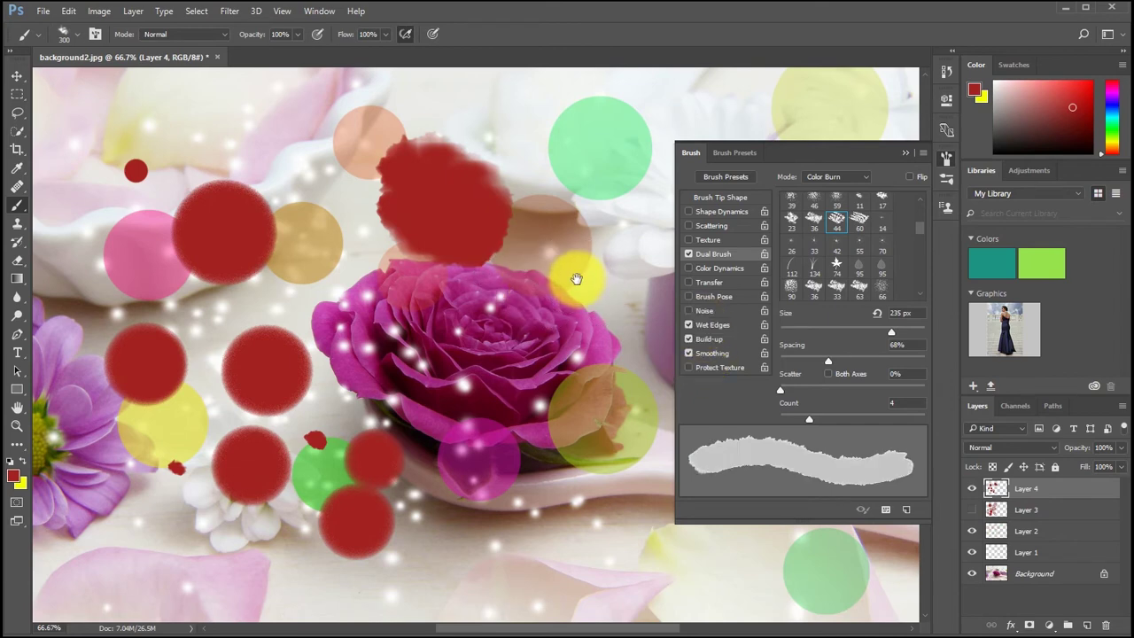
drag(566, 279, 659, 279)
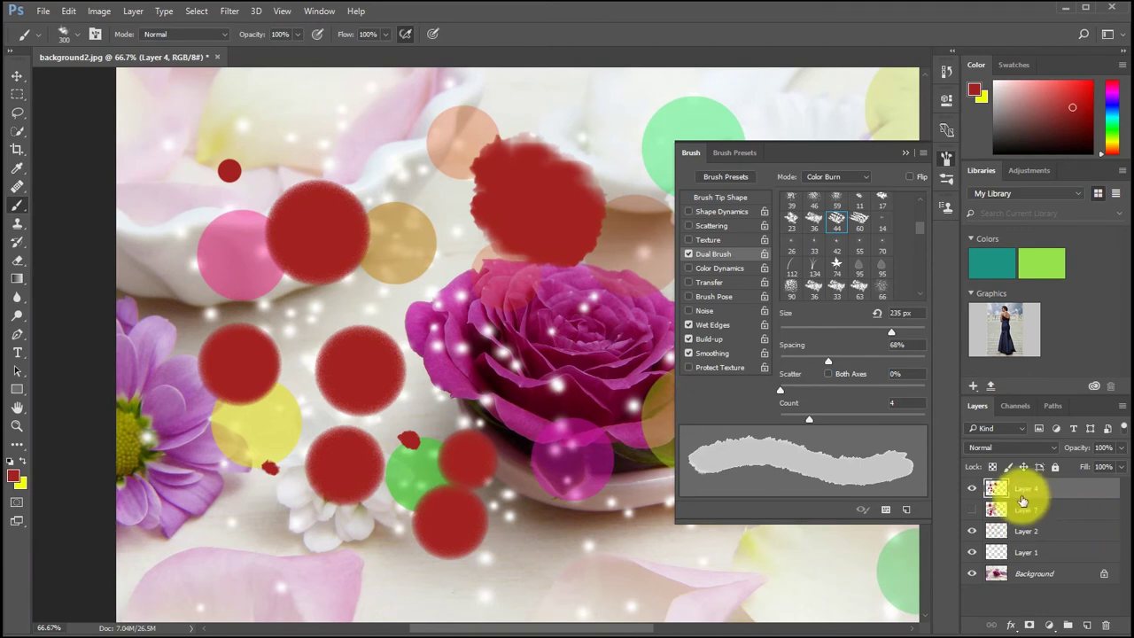
click(971, 488)
click(1087, 625)
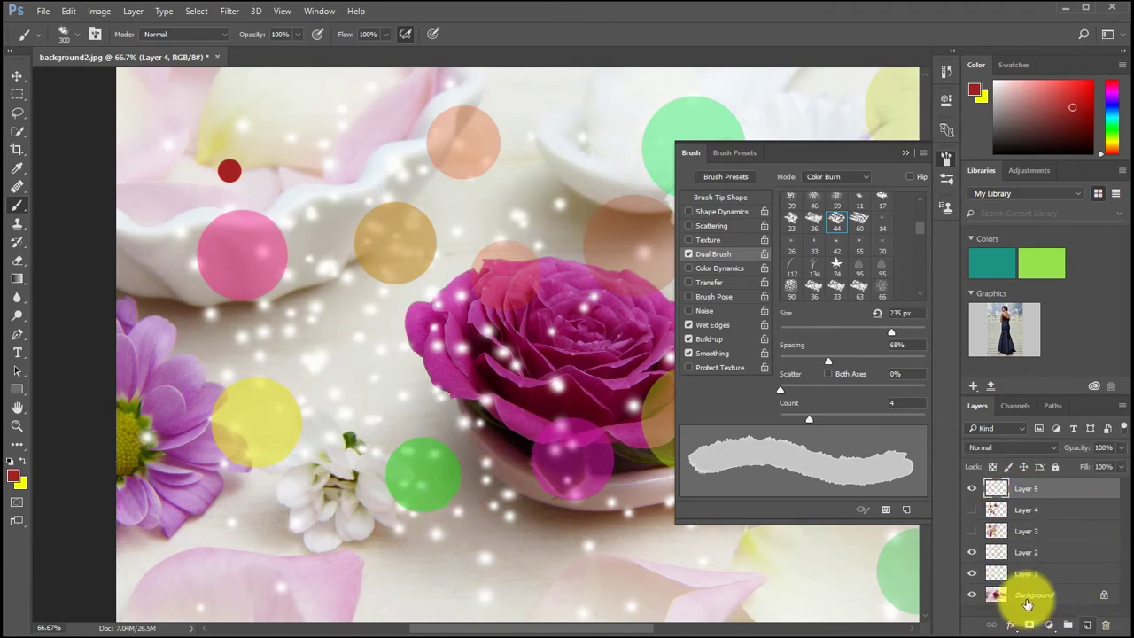
- Reset the colours to default and set the foreground colour to grey 6a6868
click(9, 462)
click(14, 475)
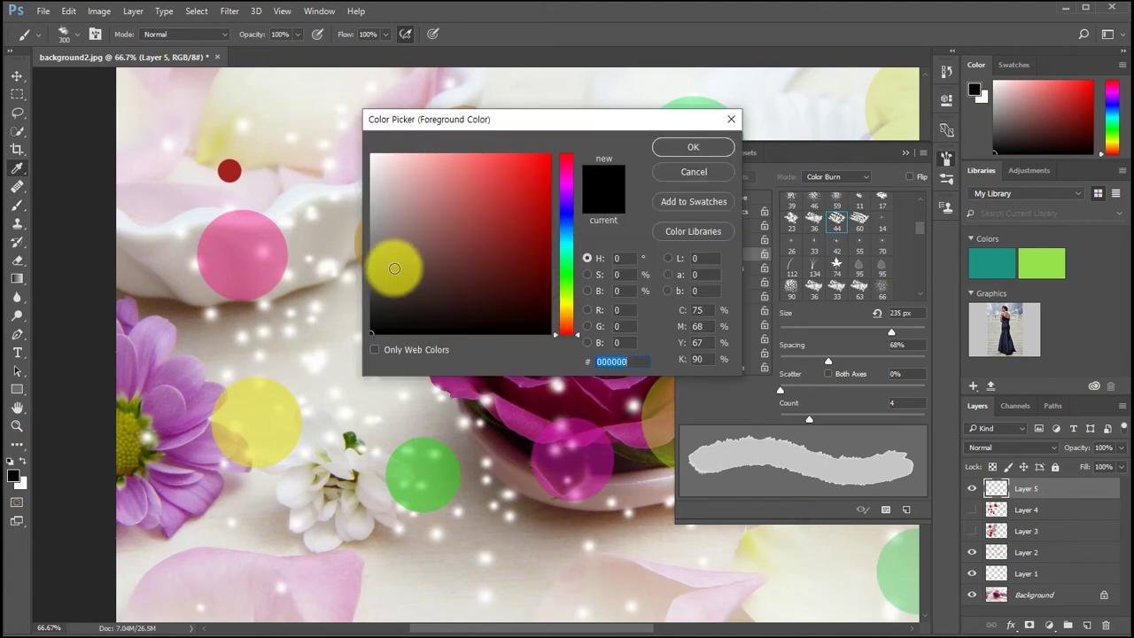
click(373, 259)
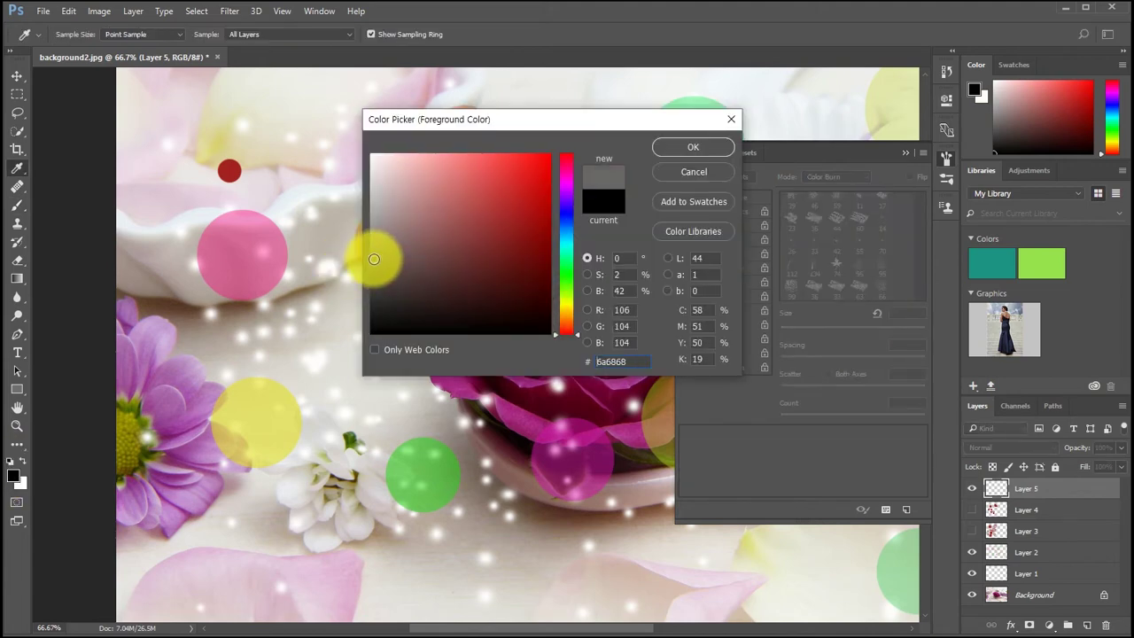
click(672, 149)
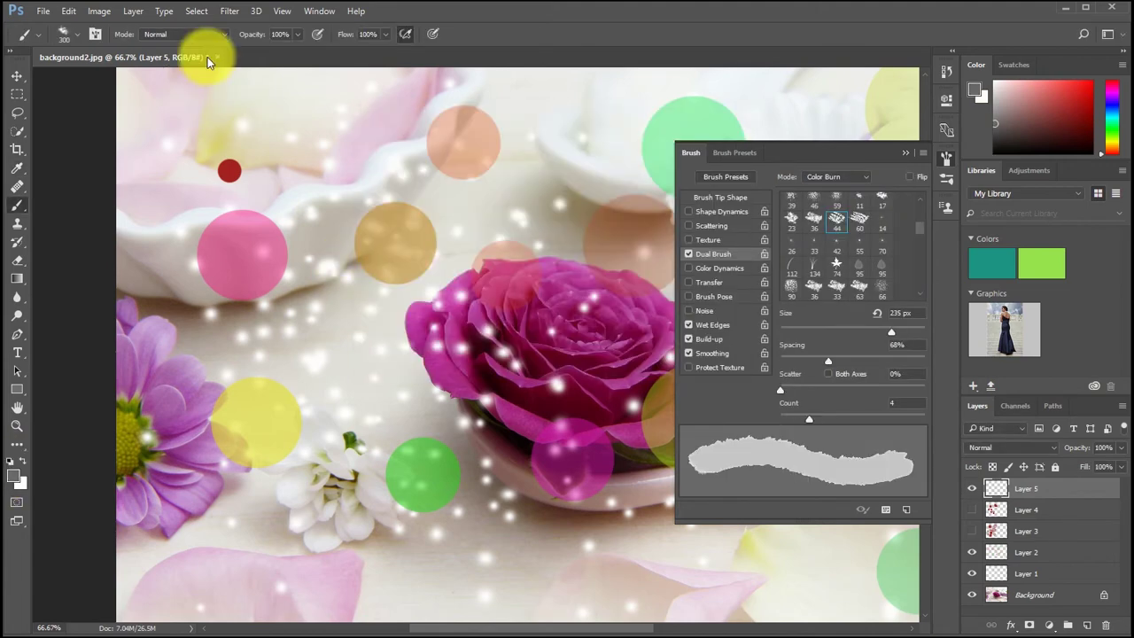
- Set the brush's blending mode to Multiply and its opacity to 51%
click(211, 33)
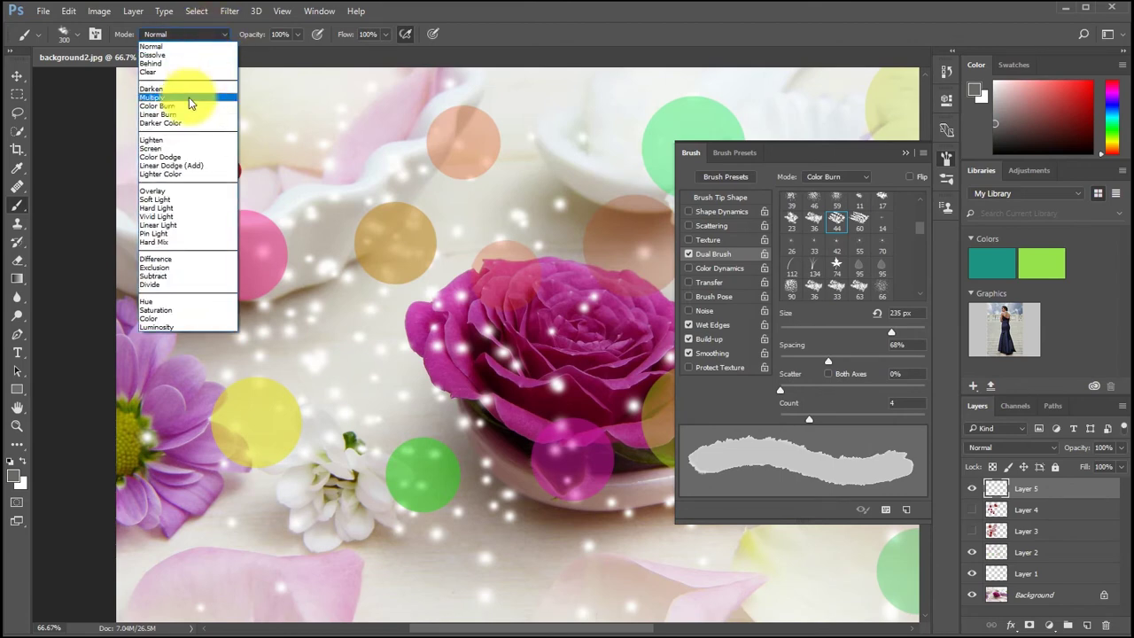
click(189, 97)
click(297, 34)
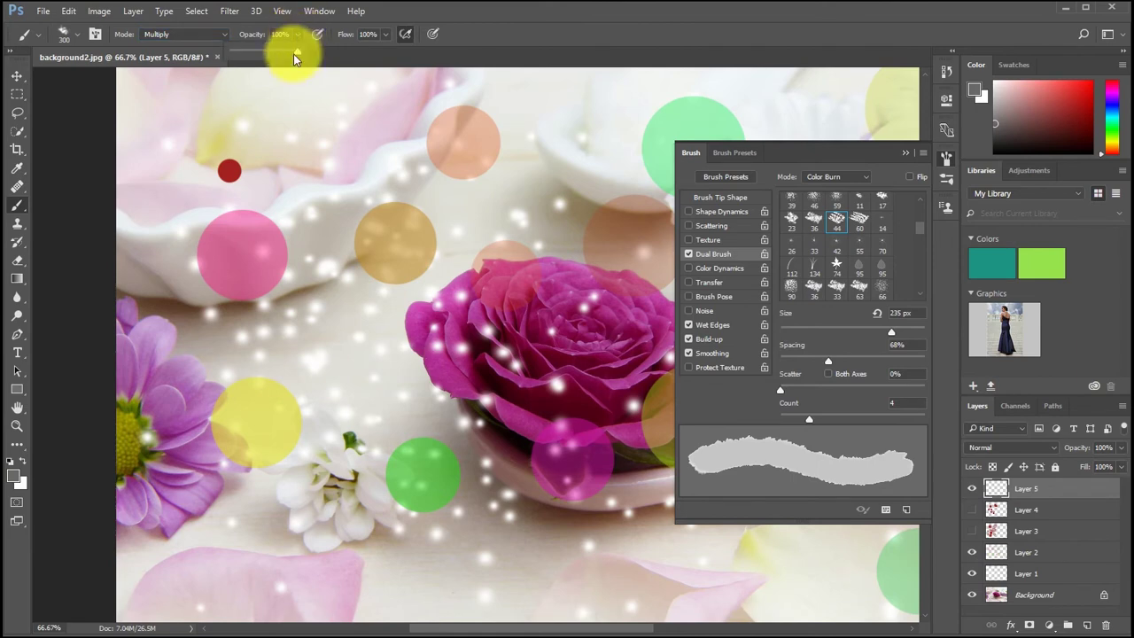
click(345, 347)
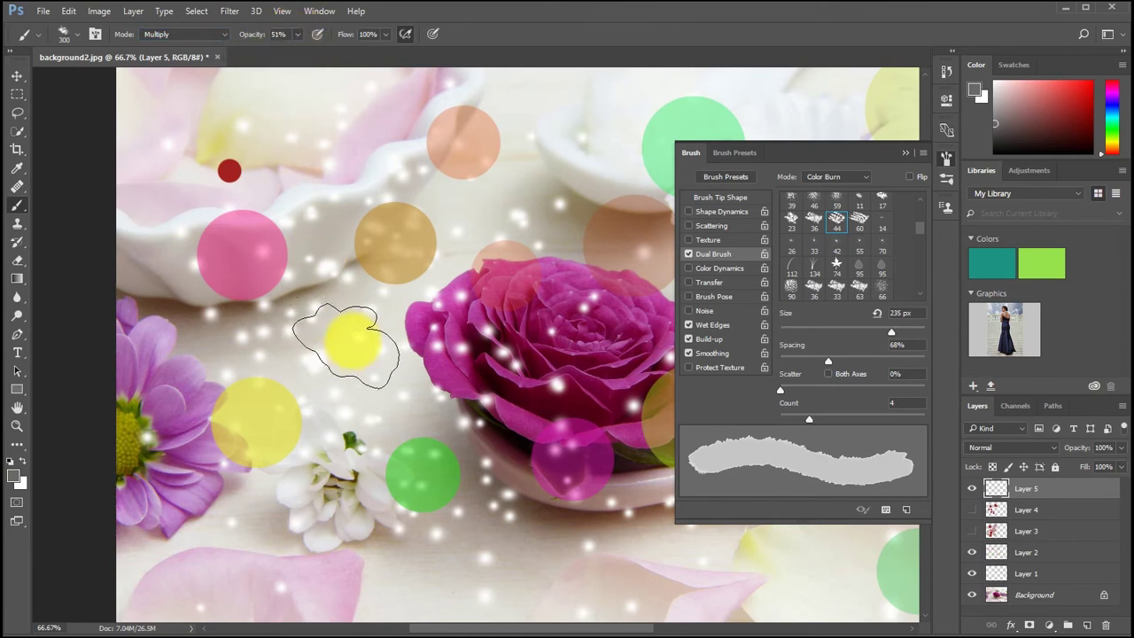
- Paint translucent grey blots over the empty area beside the rose and across the rose's edge
click(346, 346)
mouse_move(346, 347)
mouse_down()
mouse_move(404, 332)
mouse_move(402, 346)
mouse_move(469, 311)
mouse_move(410, 266)
mouse_up()
drag(469, 399, 481, 473)
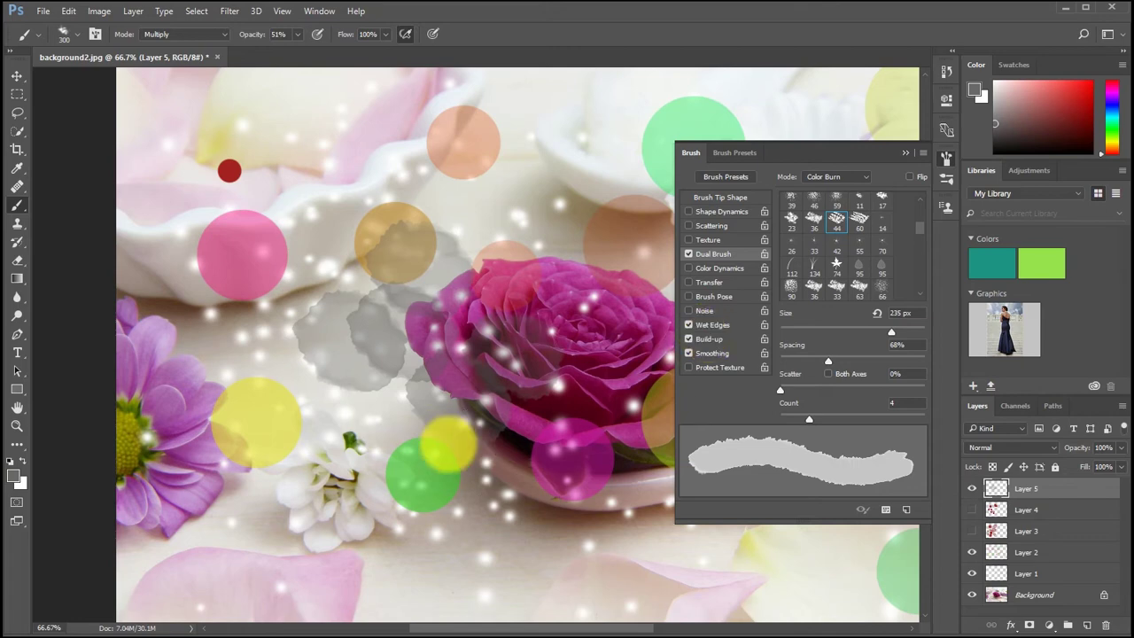
- Enlarge the brush to 700 px and paint larger grey blots over the white flower, the green circle and the area around the rose
key(bracketright)
key(bracketright)
key(bracketright)
mouse_move(366, 443)
mouse_down()
mouse_move(358, 416)
mouse_move(323, 394)
mouse_move(317, 412)
mouse_move(514, 425)
mouse_move(442, 524)
mouse_up()
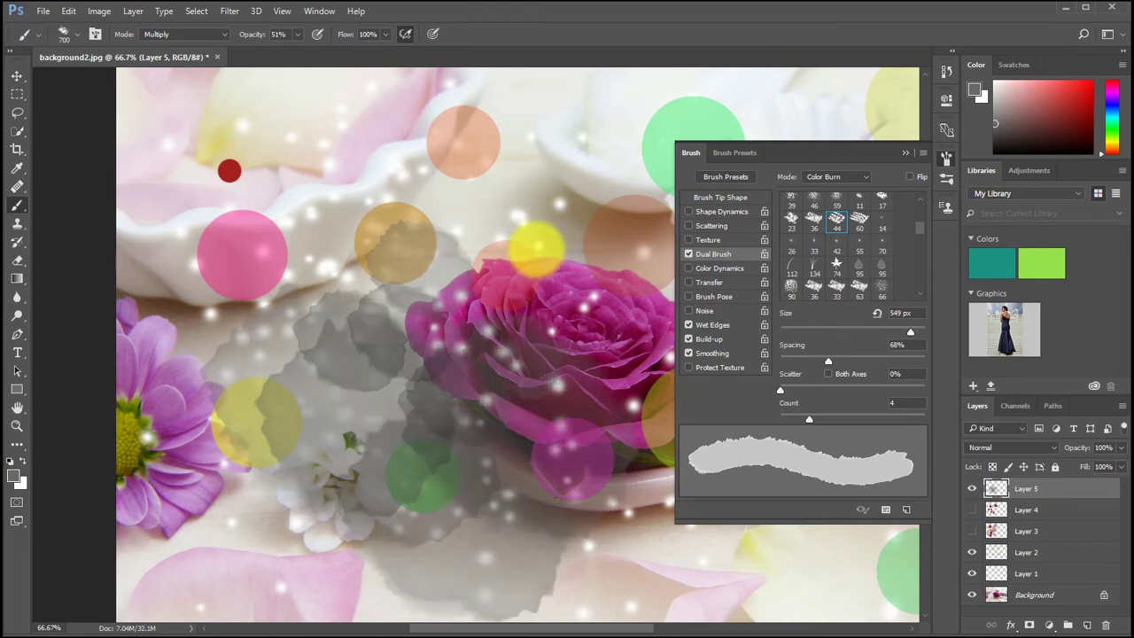
mouse_move(537, 250)
mouse_down()
mouse_move(540, 200)
mouse_move(518, 229)
mouse_up()
- Open the foreground colour for editing
click(18, 476)
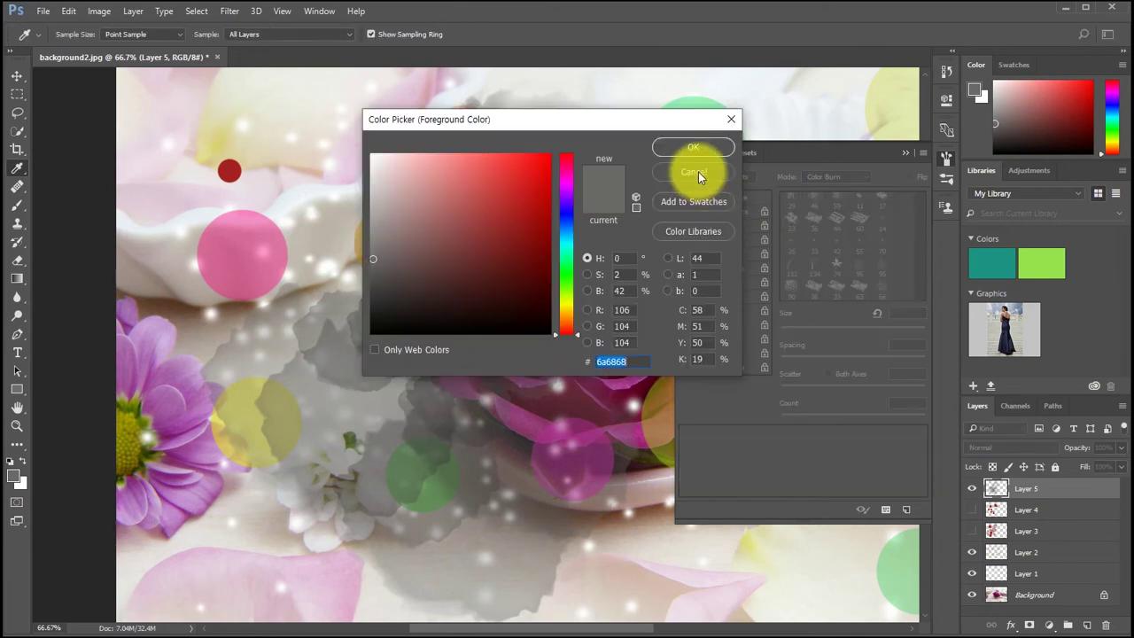
- Set the foreground colour to a bright red
click(698, 172)
click(18, 475)
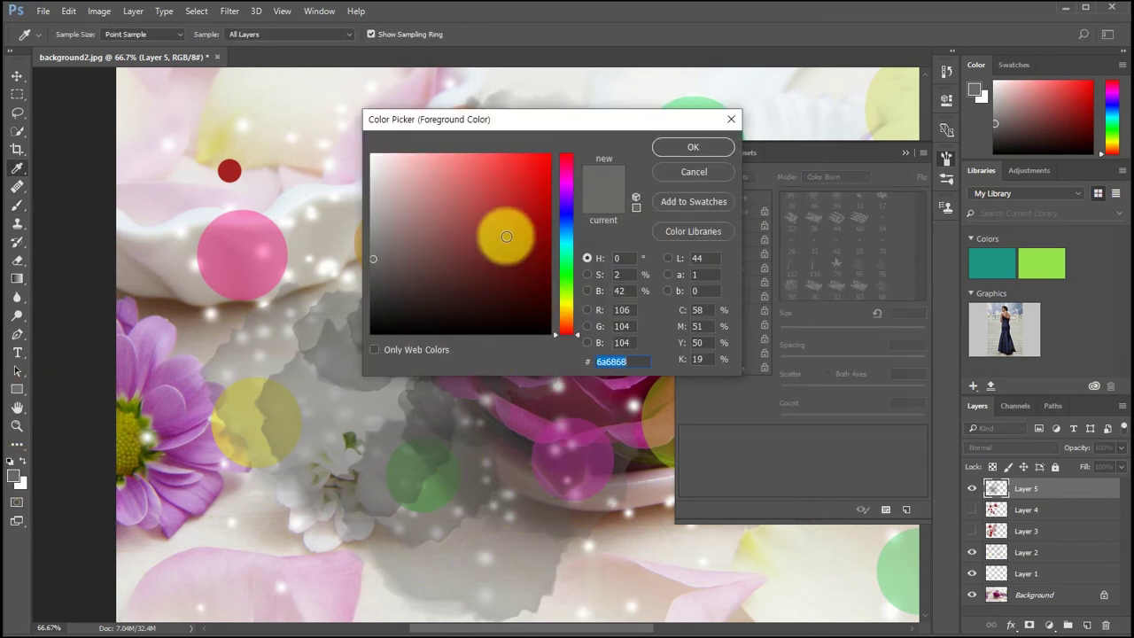
click(531, 161)
click(678, 159)
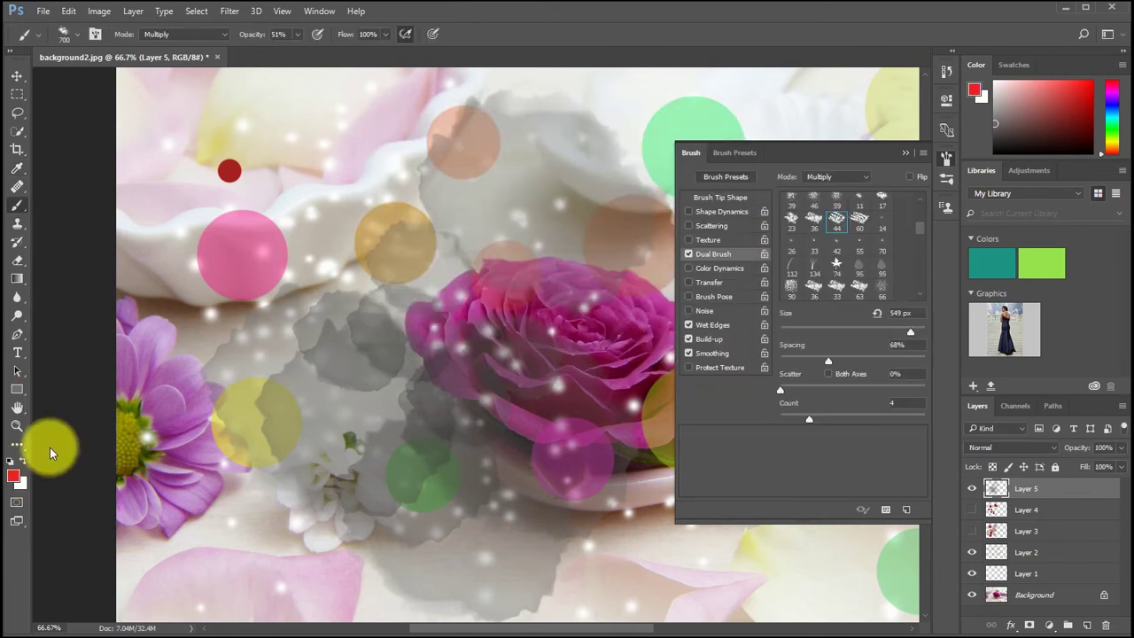
- Set the background colour to lime green a6f008
click(22, 485)
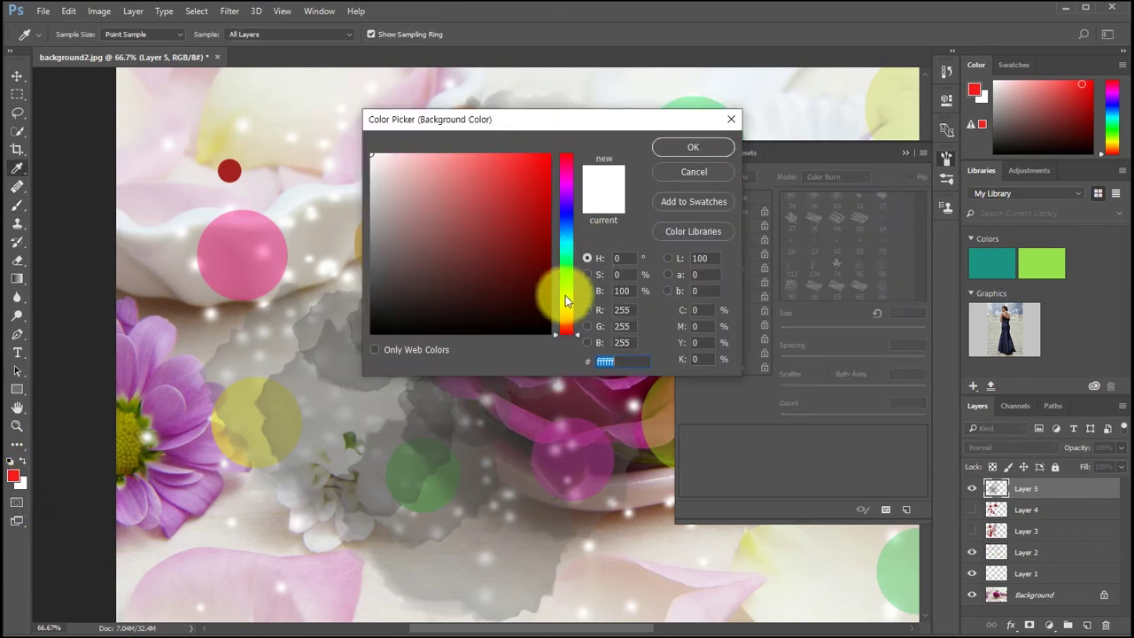
click(566, 295)
click(544, 164)
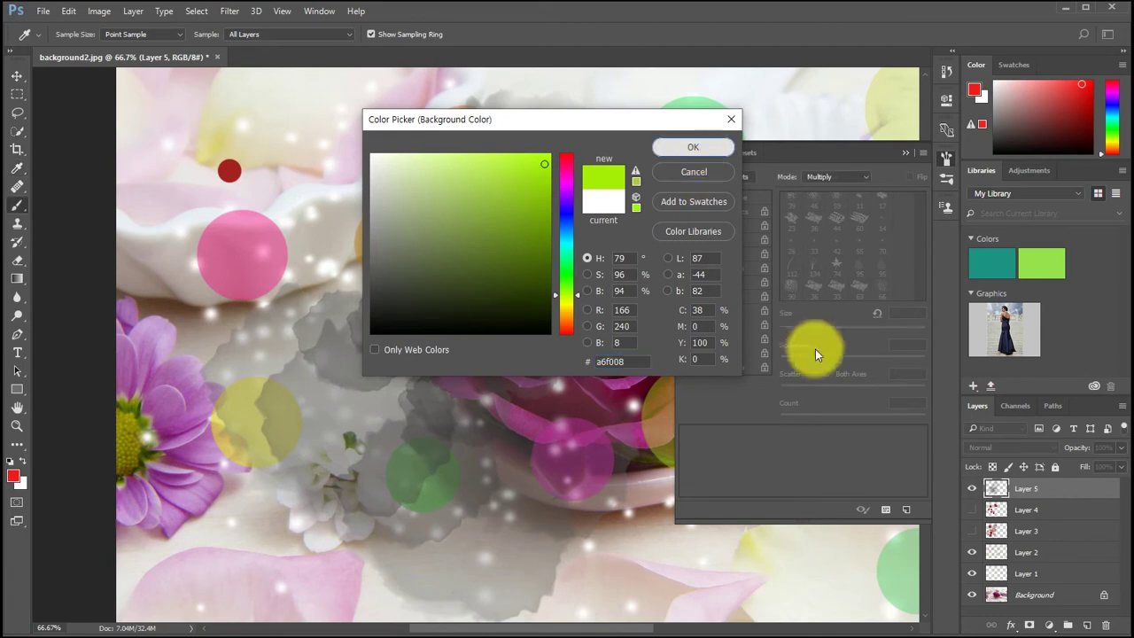
key(Return)
- Enable Color Dynamics for the brush and paint several varied-colour strokes around and over the rose on Layer 5
click(711, 267)
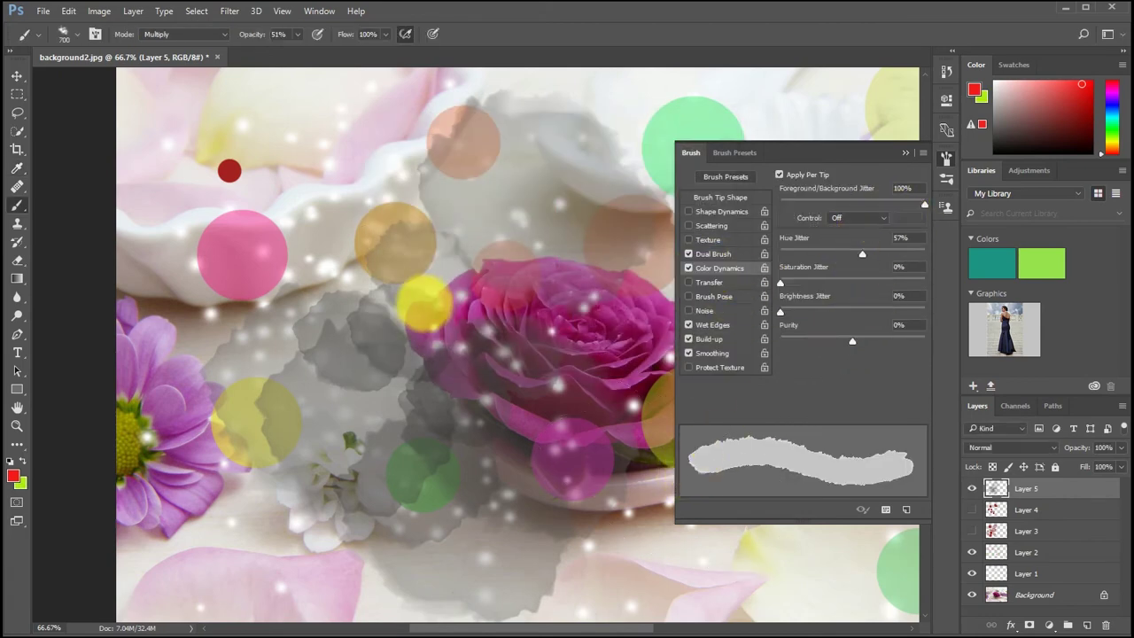
mouse_move(367, 256)
mouse_down()
mouse_move(503, 239)
mouse_move(354, 217)
mouse_up()
mouse_move(301, 354)
mouse_down()
mouse_move(491, 489)
mouse_move(447, 455)
mouse_move(483, 485)
mouse_move(569, 454)
mouse_move(546, 384)
mouse_up()
click(708, 633)
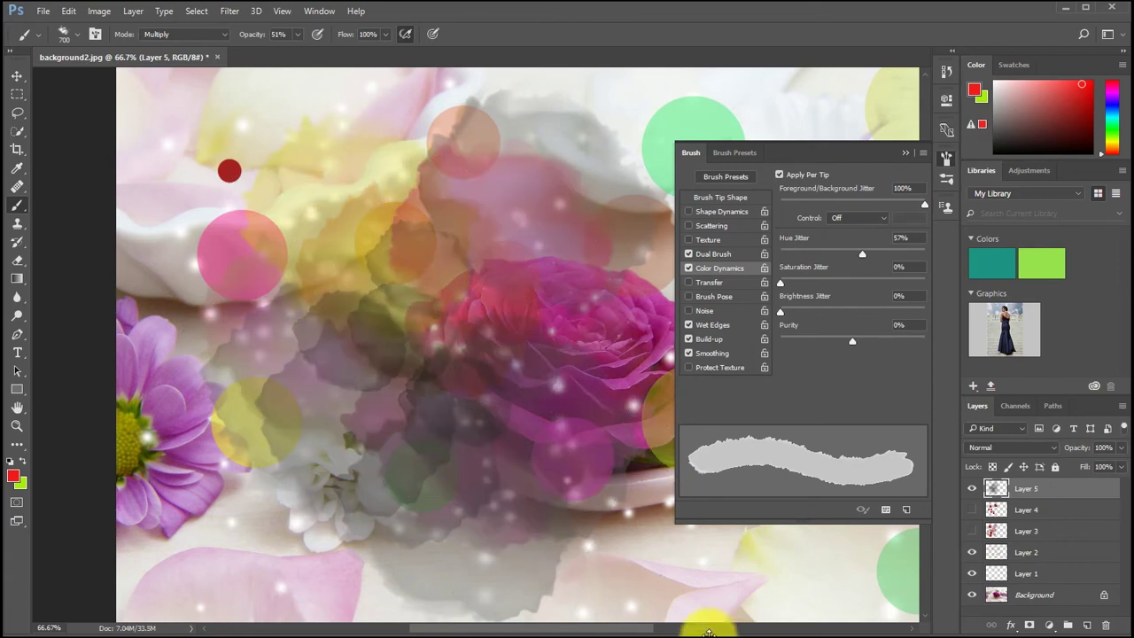
drag(614, 145, 620, 158)
drag(394, 470, 912, 567)
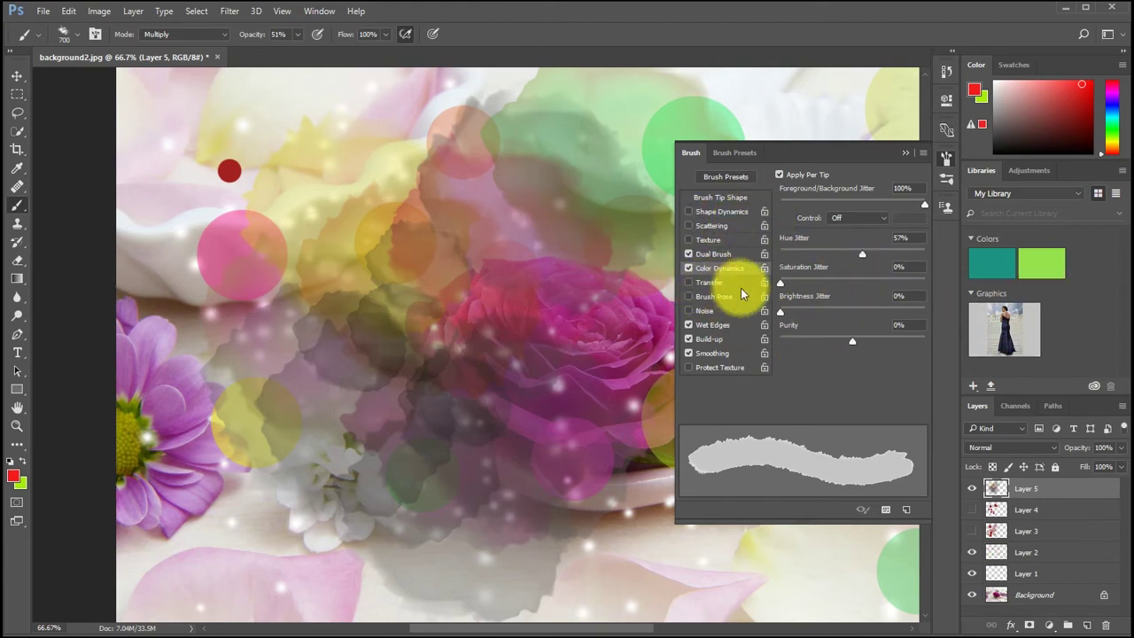
- Turn off the brush's Dual Brush, Color Dynamics, Wet Edges and Build-up options
click(689, 253)
click(688, 266)
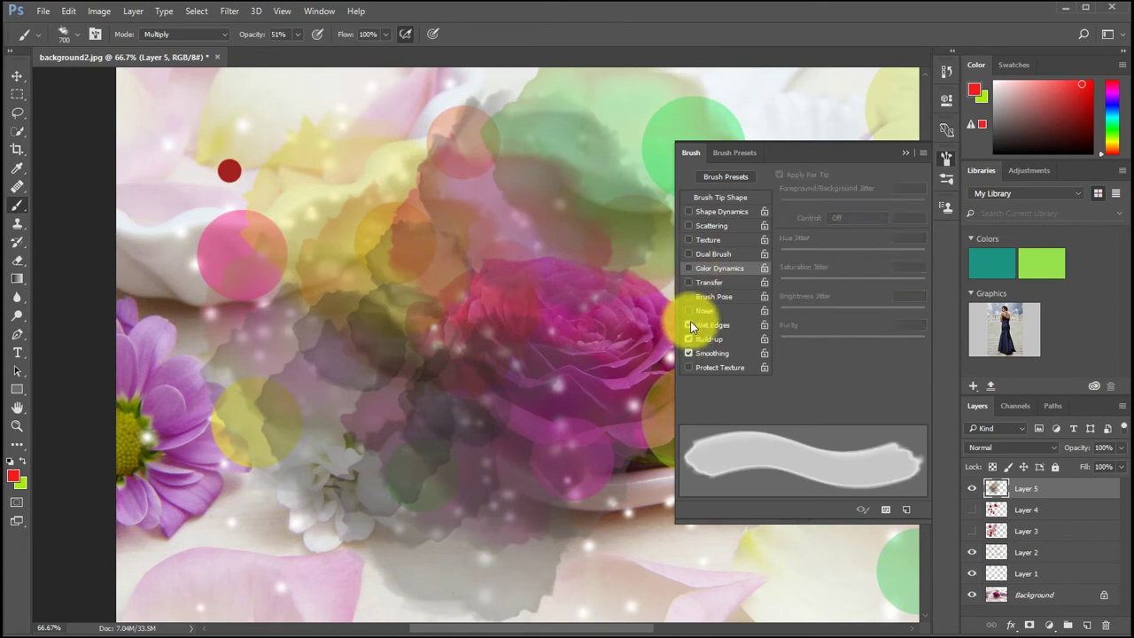
click(688, 324)
click(688, 338)
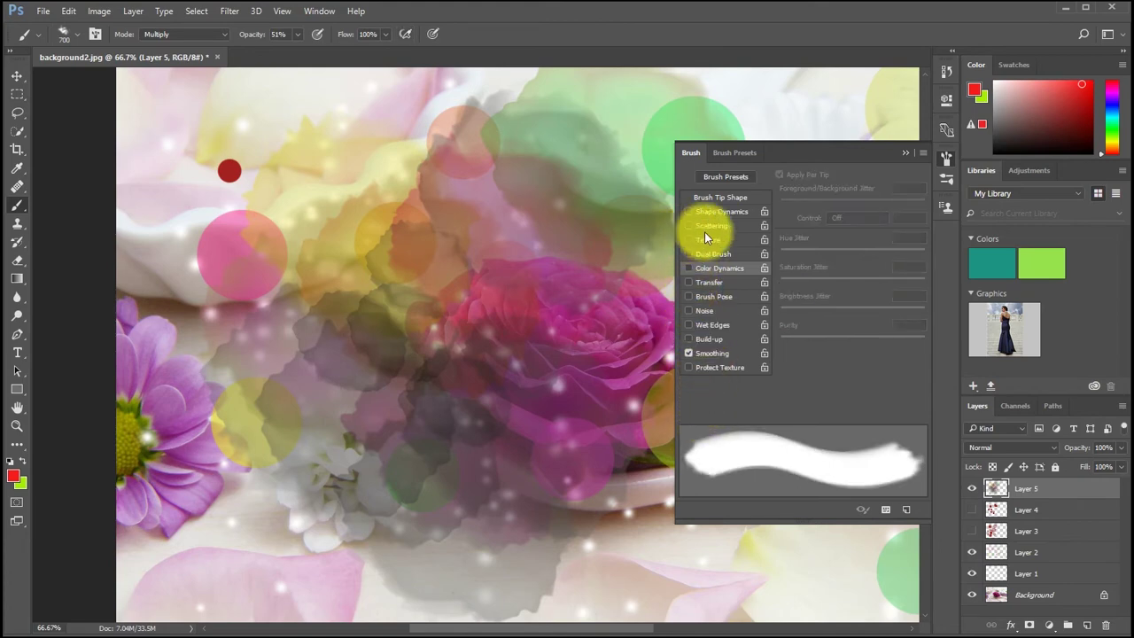
- Select the first soft round brush preset and show its Brush Tip Shape settings
click(76, 31)
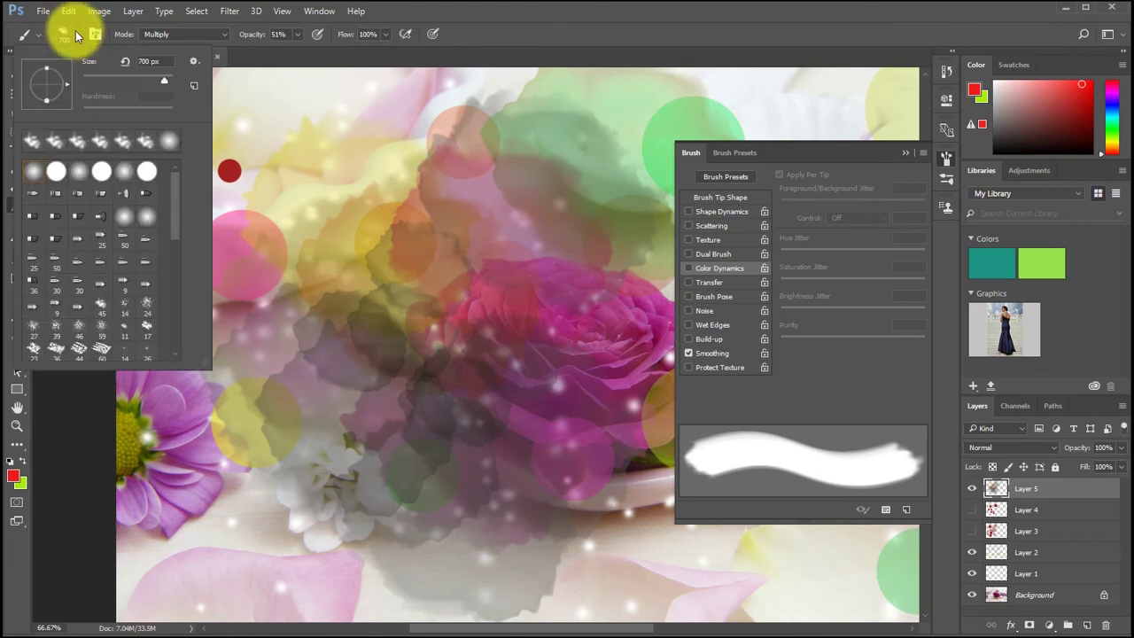
double_click(33, 172)
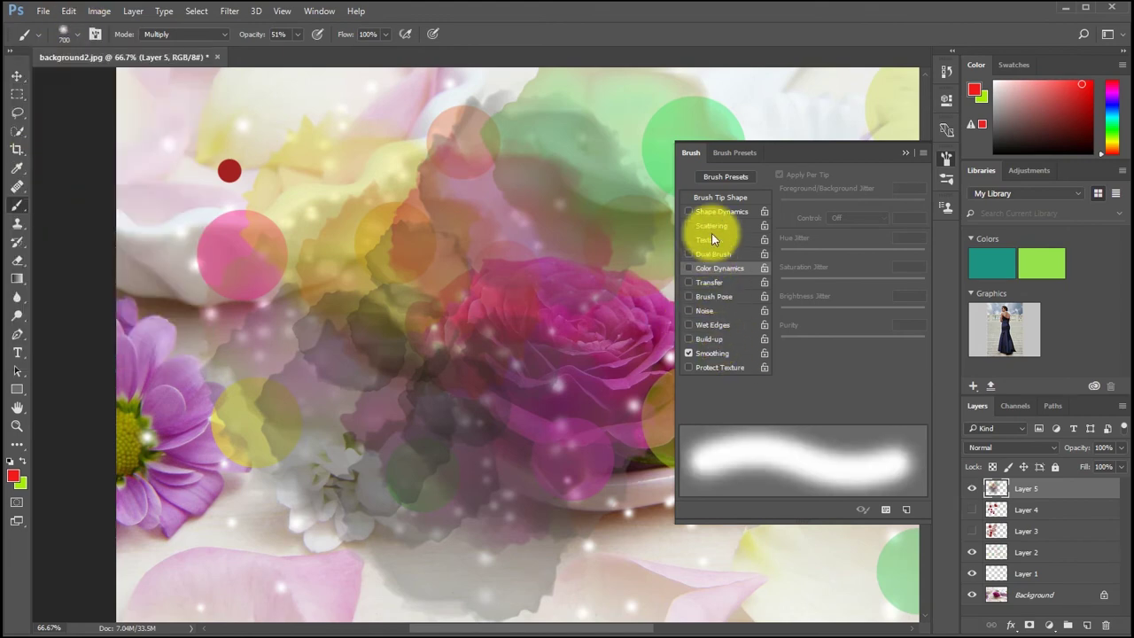
click(712, 197)
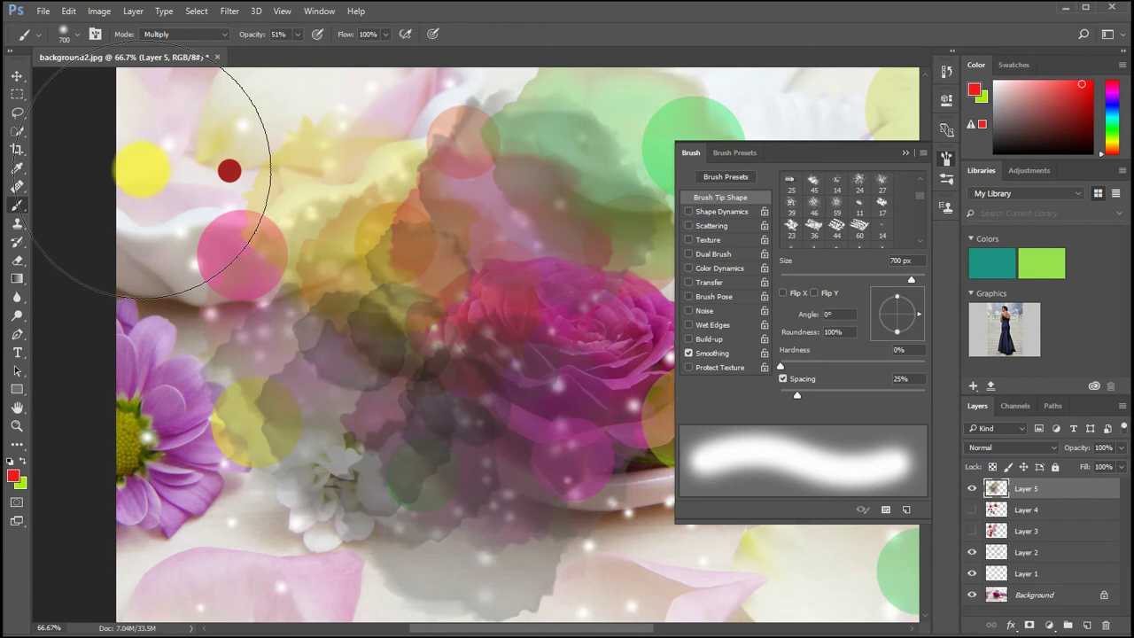
- Set the brush's blending mode to Normal and its opacity to 100%
click(218, 35)
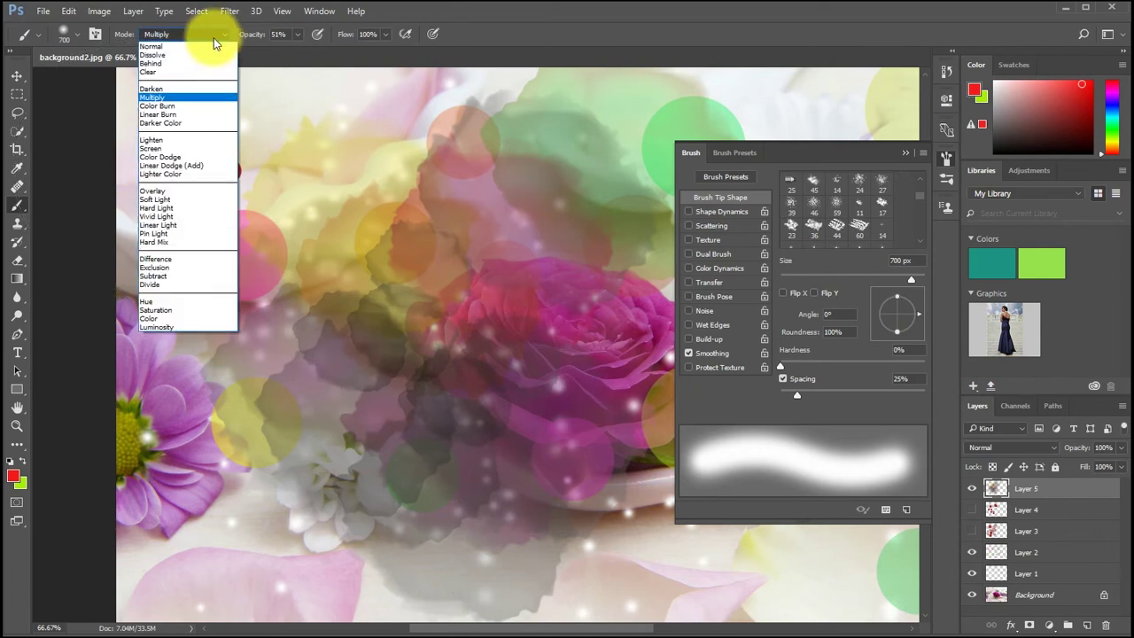
click(164, 44)
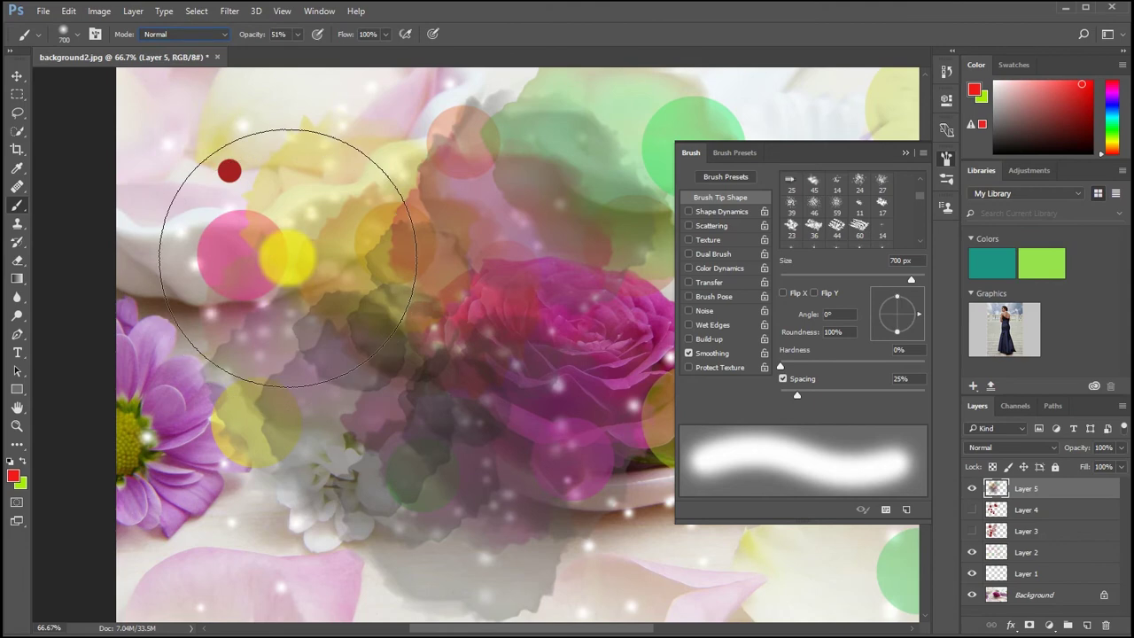
click(295, 33)
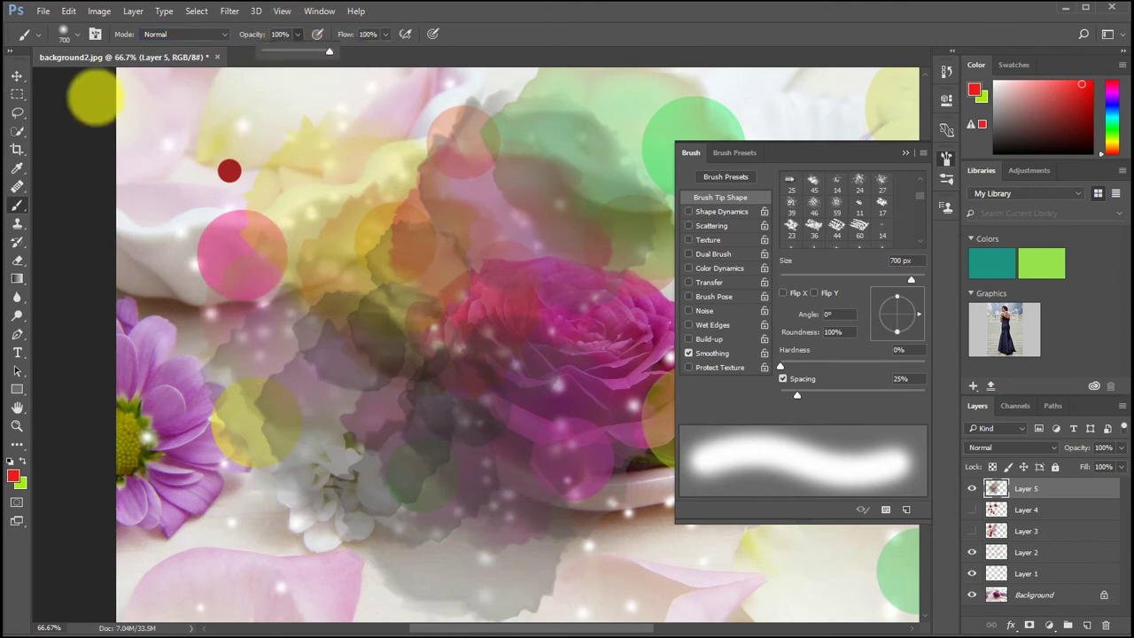
- Create a new web document of 500 x 500 pixels at 72 pixels/inch with a white background and no artboard
click(42, 11)
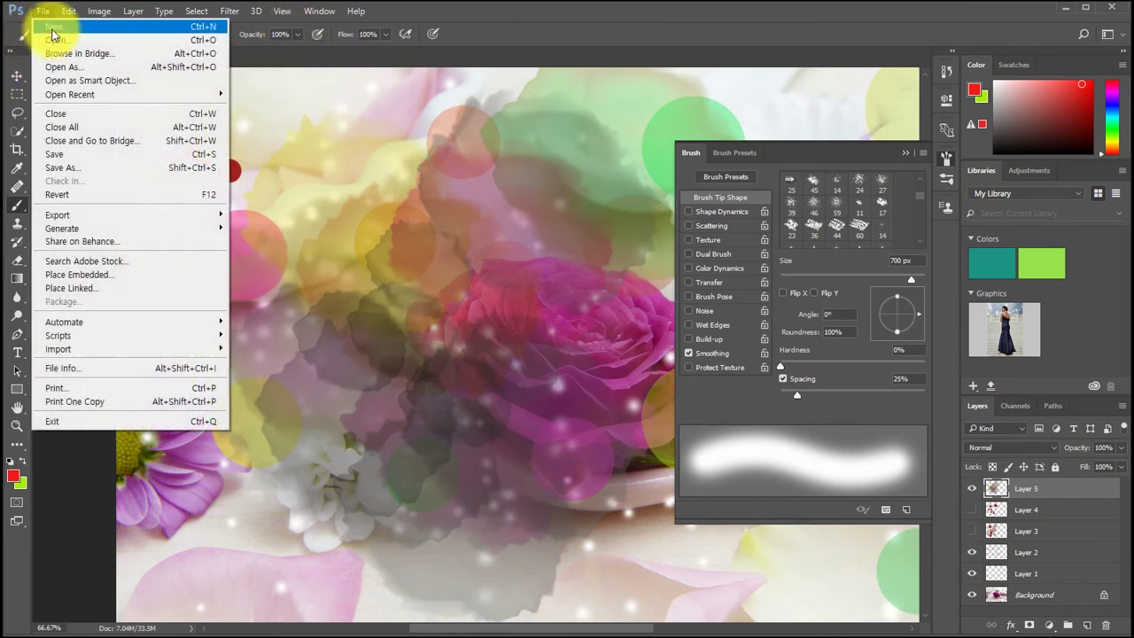
key(Escape)
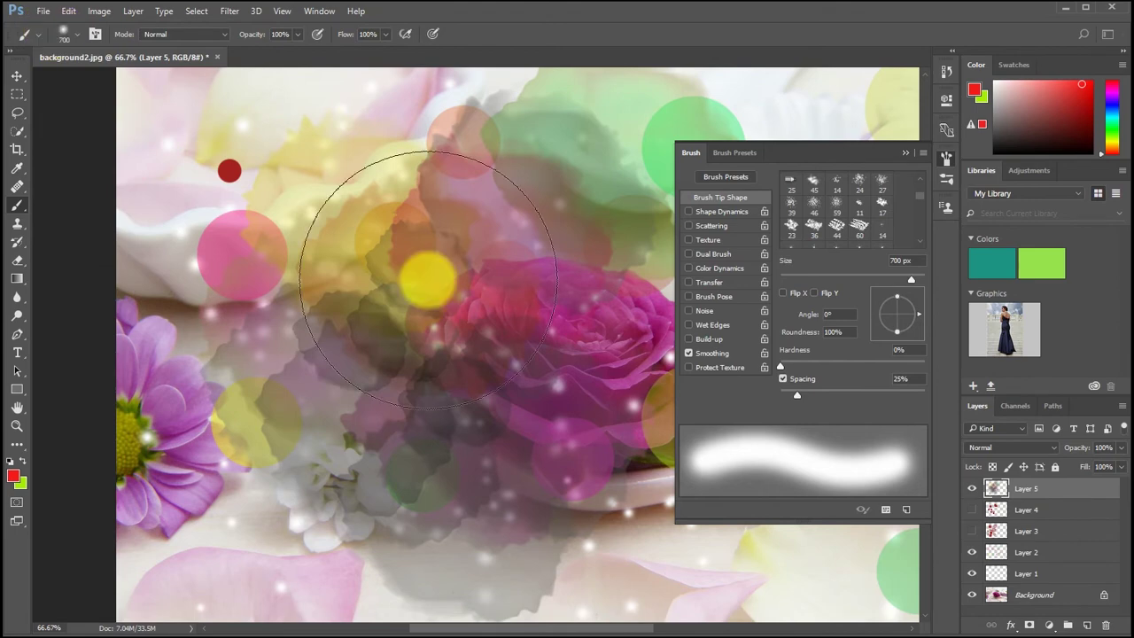
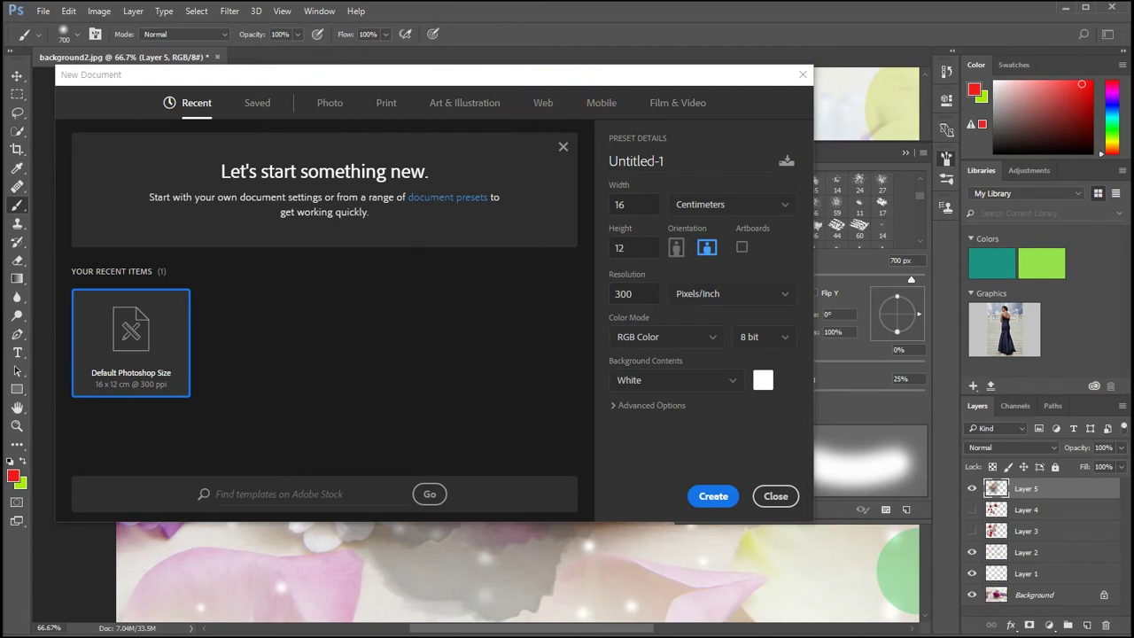
click(543, 103)
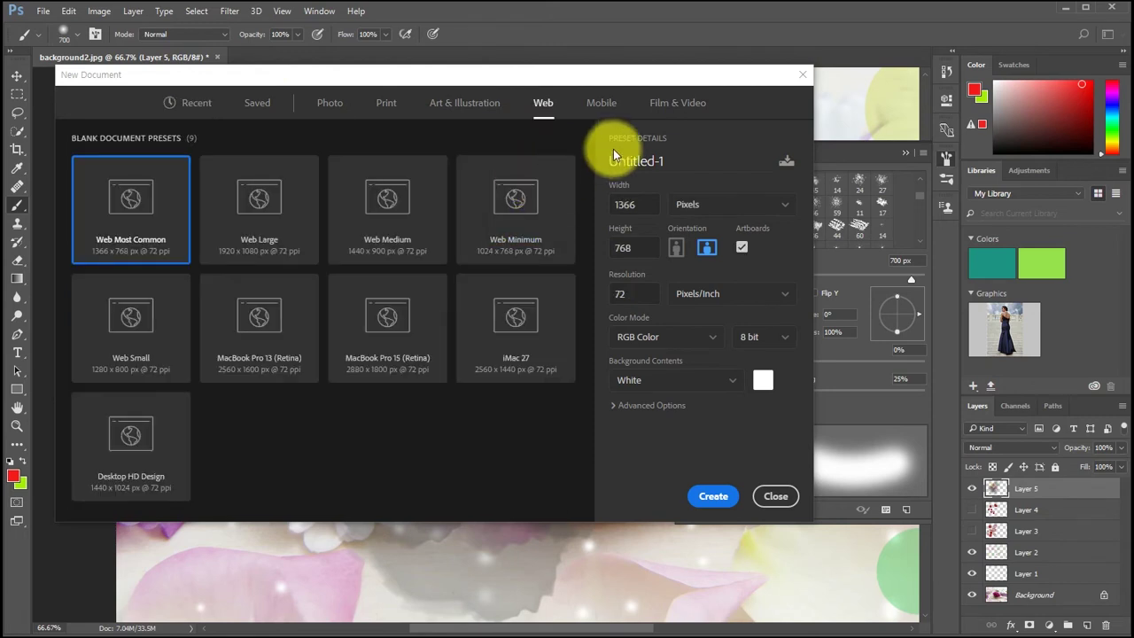
click(643, 213)
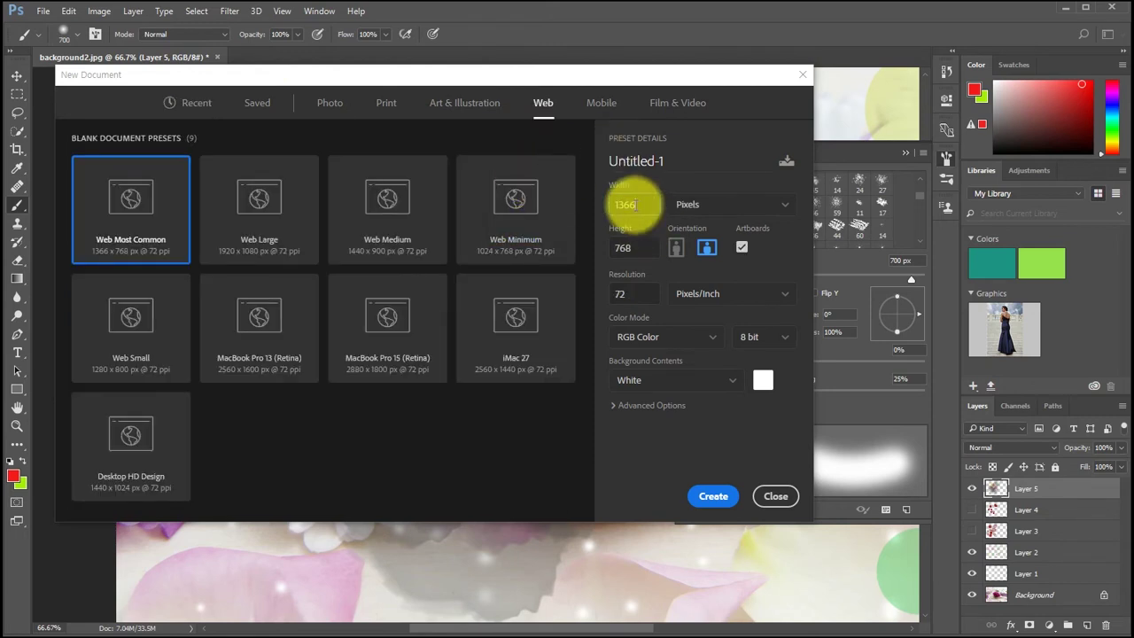
text(500)
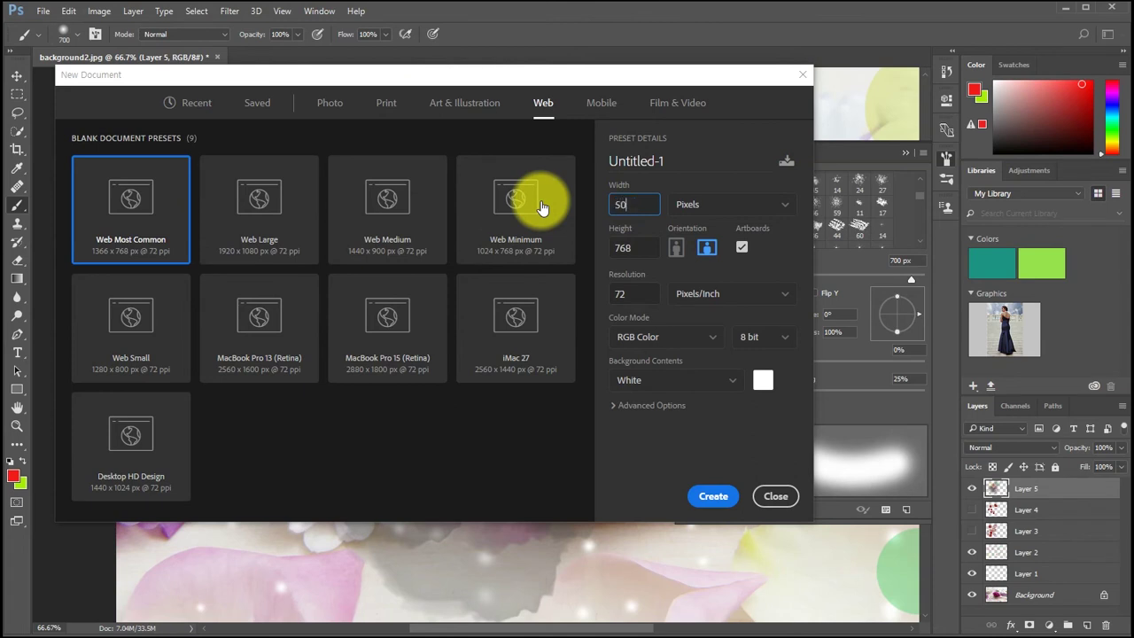
key(Tab)
text(500)
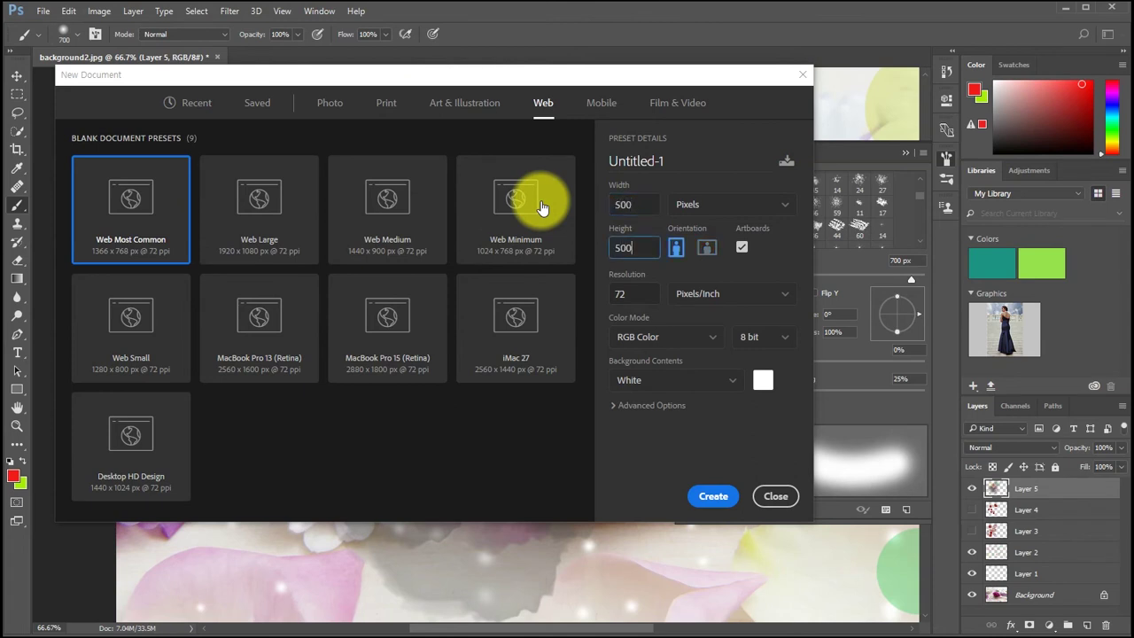
key(Tab)
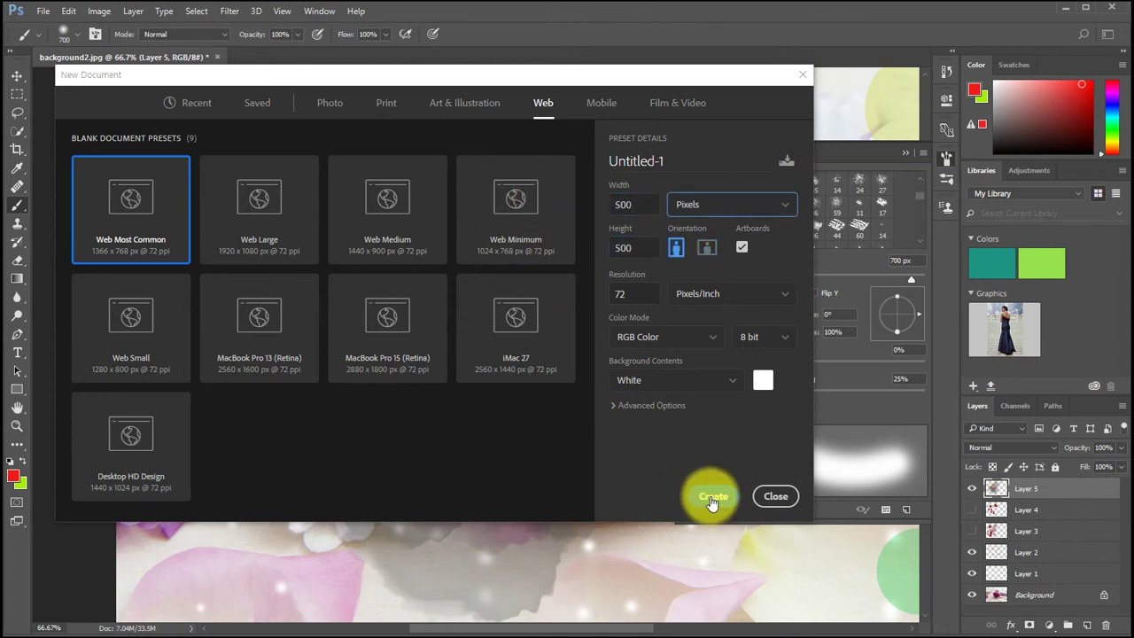
click(742, 247)
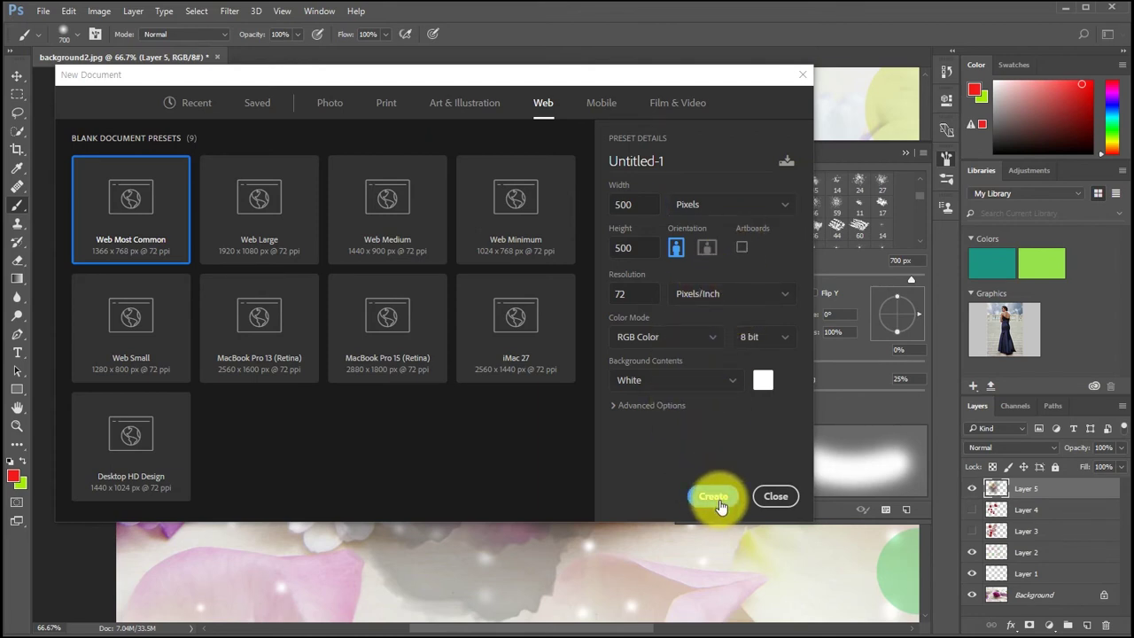
click(714, 496)
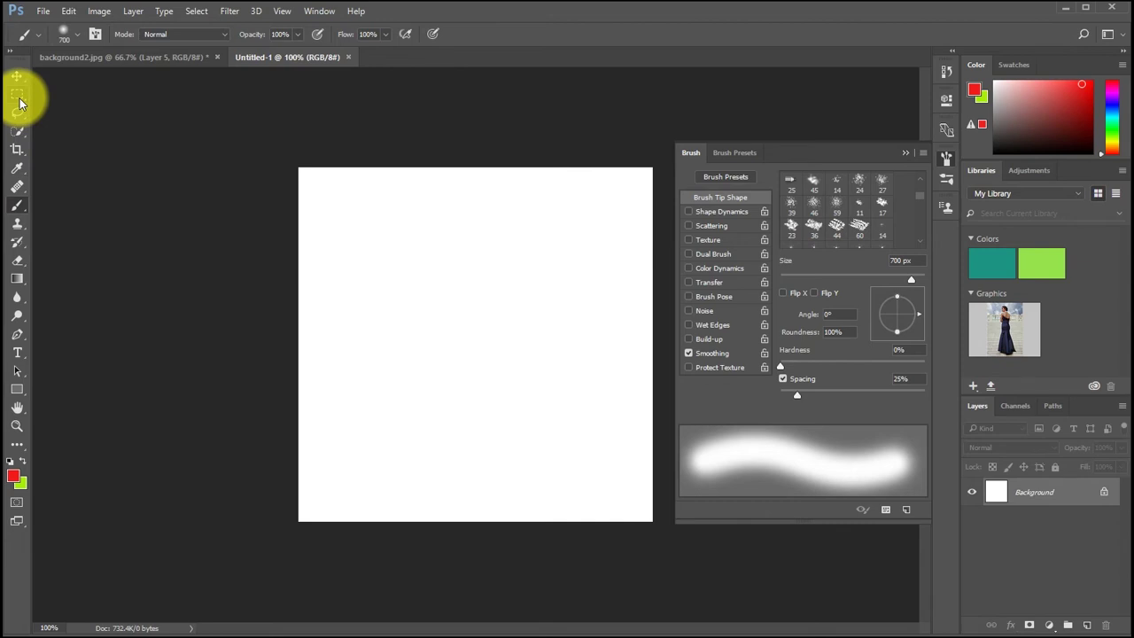
- Make a circular marquee selection near the middle of the canvas and reset the colours to default black and white
drag(19, 104, 79, 108)
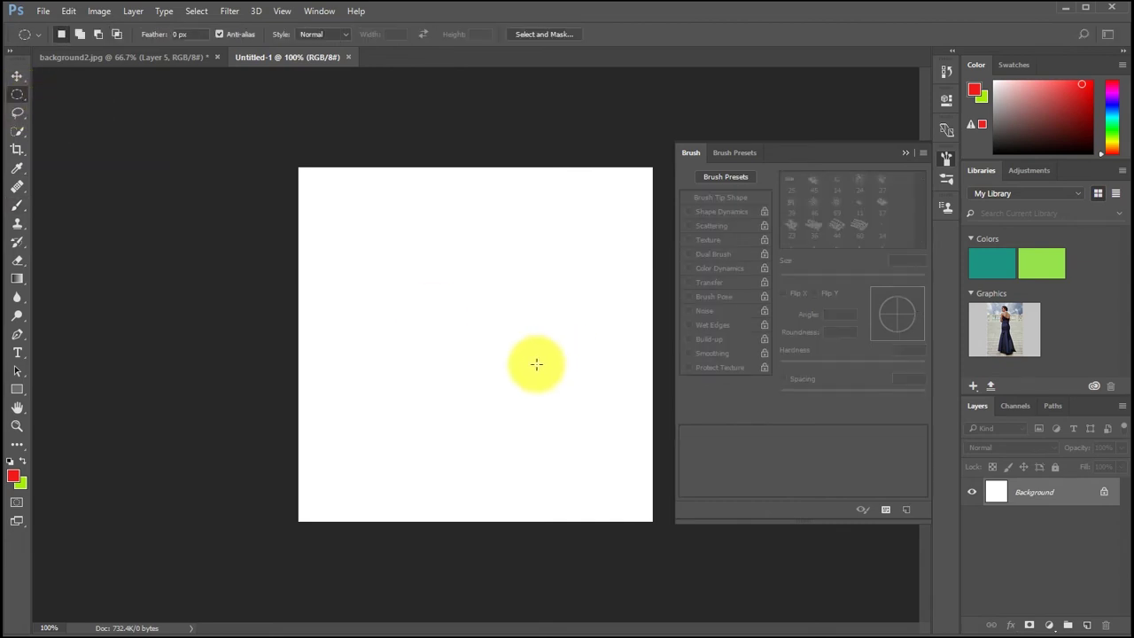
drag(386, 255, 582, 470)
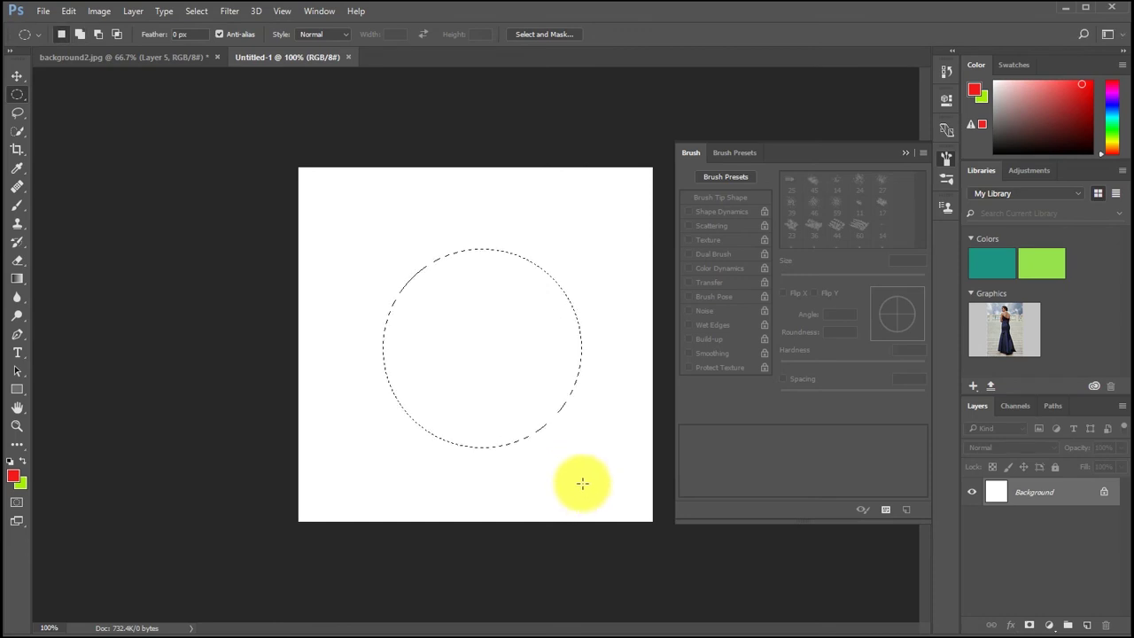
click(11, 461)
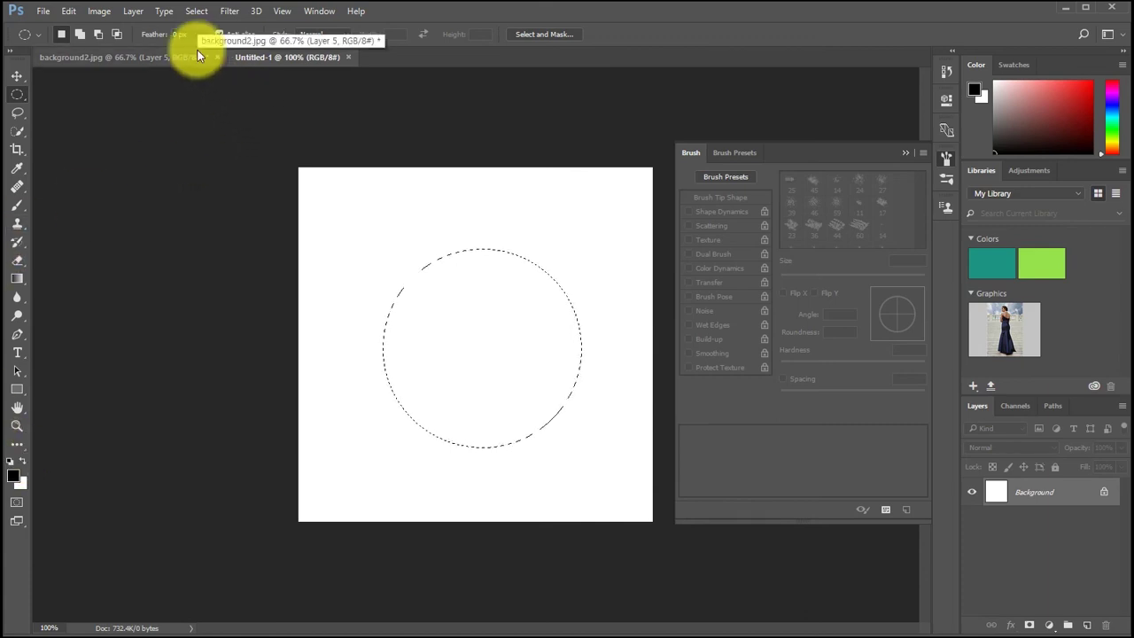
- Fill the unfeathered circular selection with black, and undo the fill
key(alt+BackSpace)
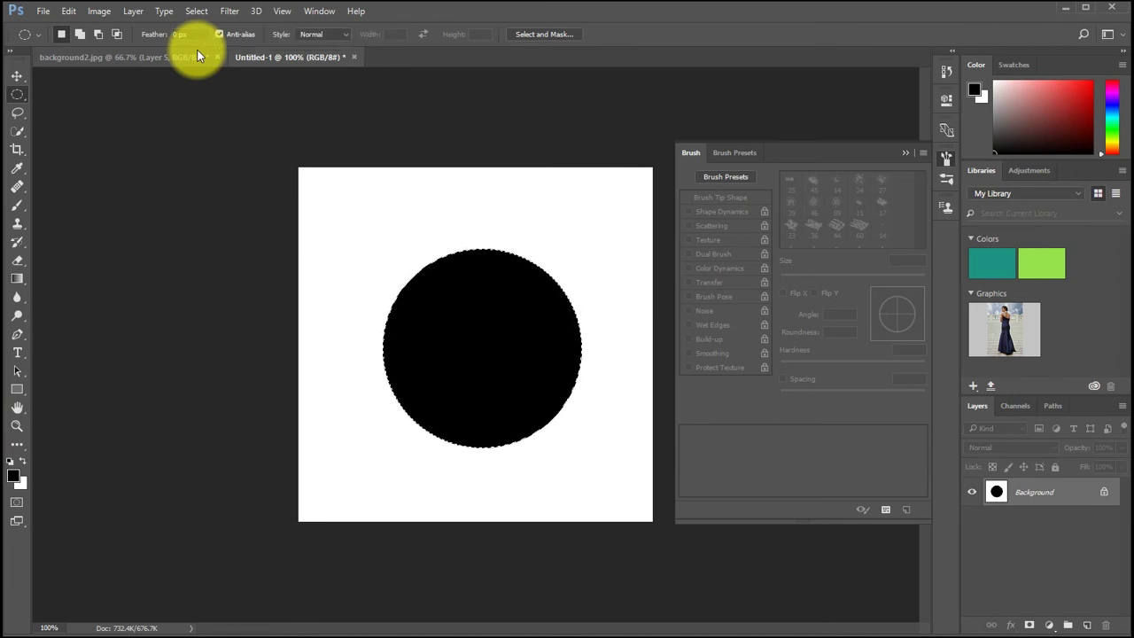
key(ctrl+z)
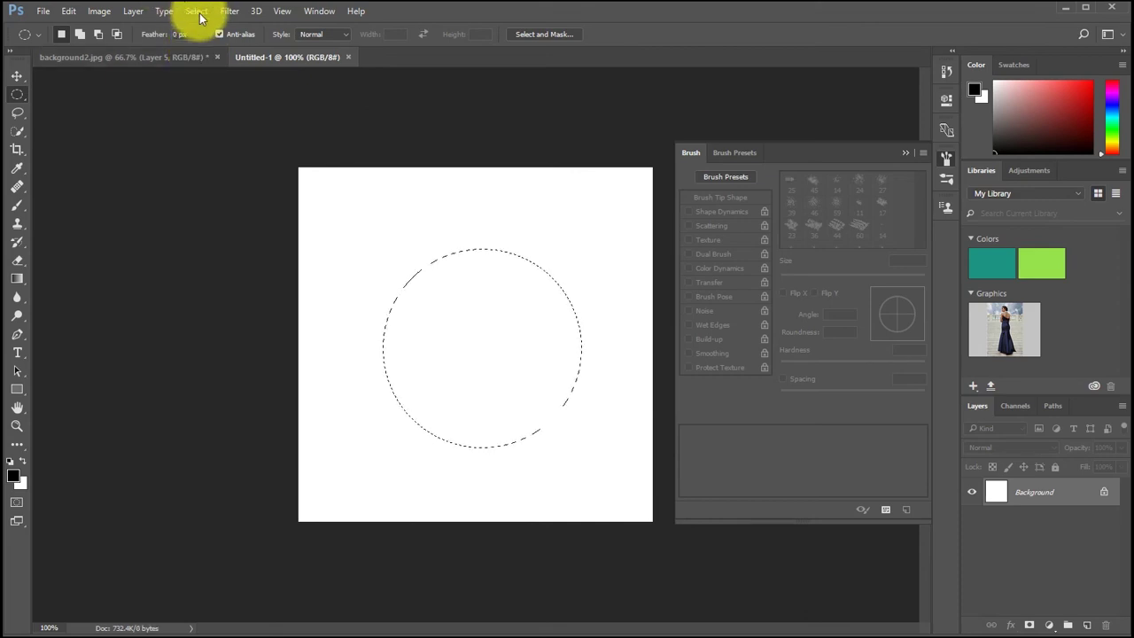
- Feather the circular selection by 2 pixels and fill it with the black foreground colour
click(202, 12)
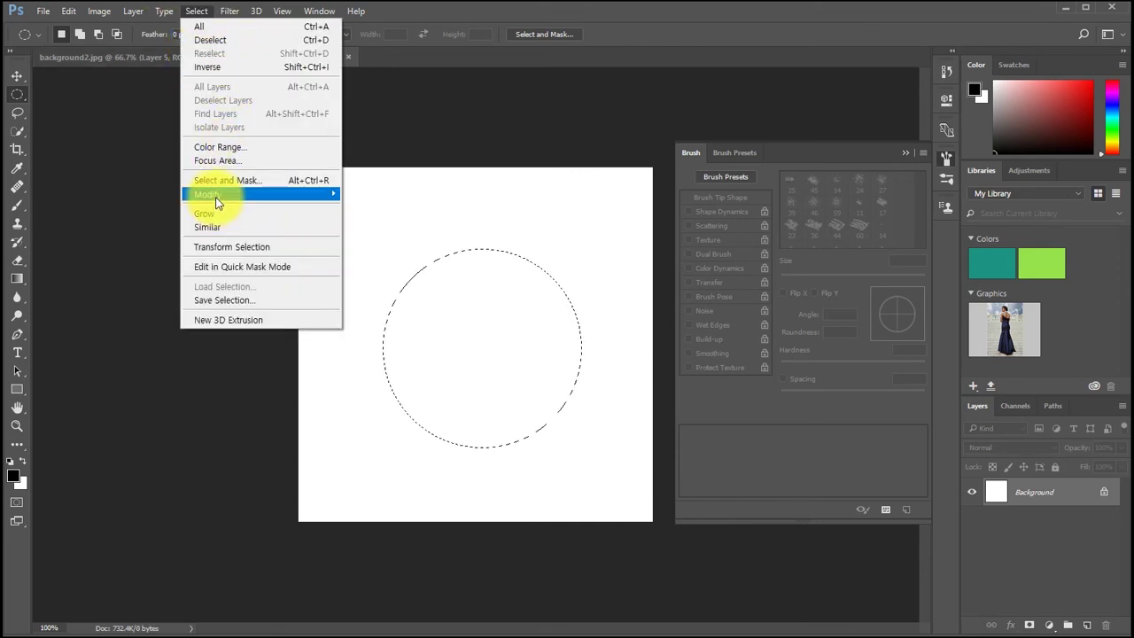
mouse_move(216, 202)
click(405, 246)
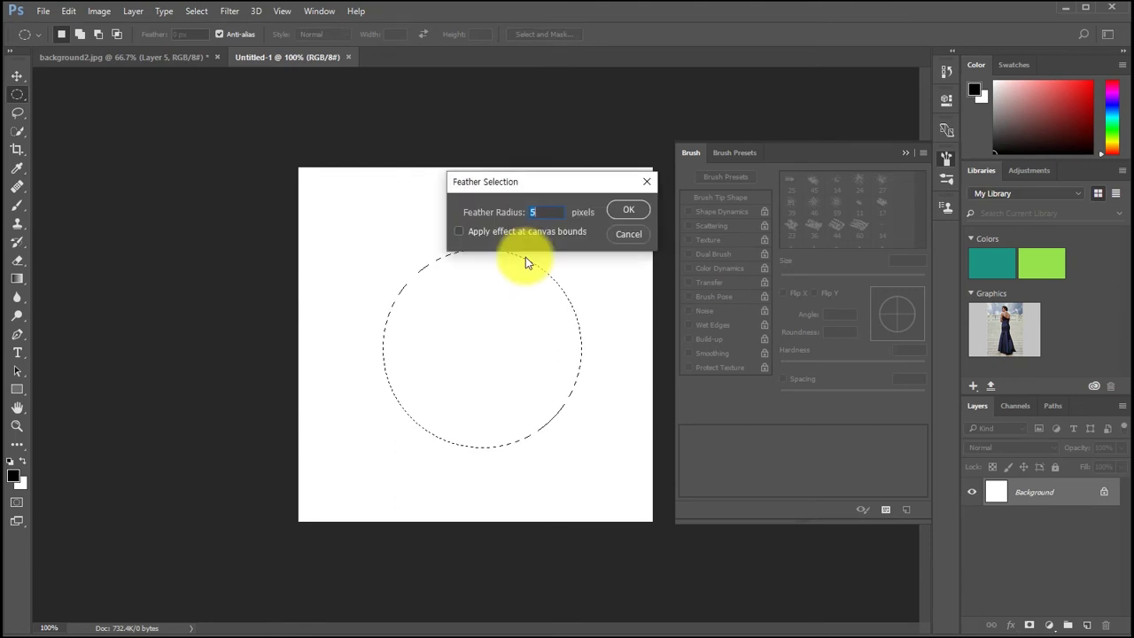
text(2)
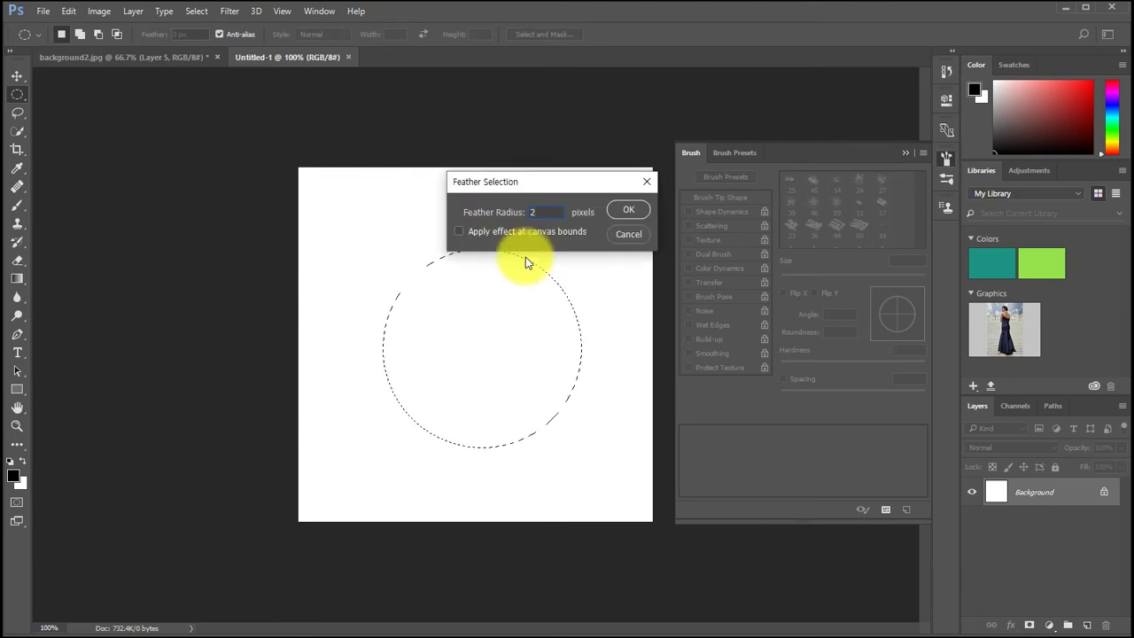
key(Return)
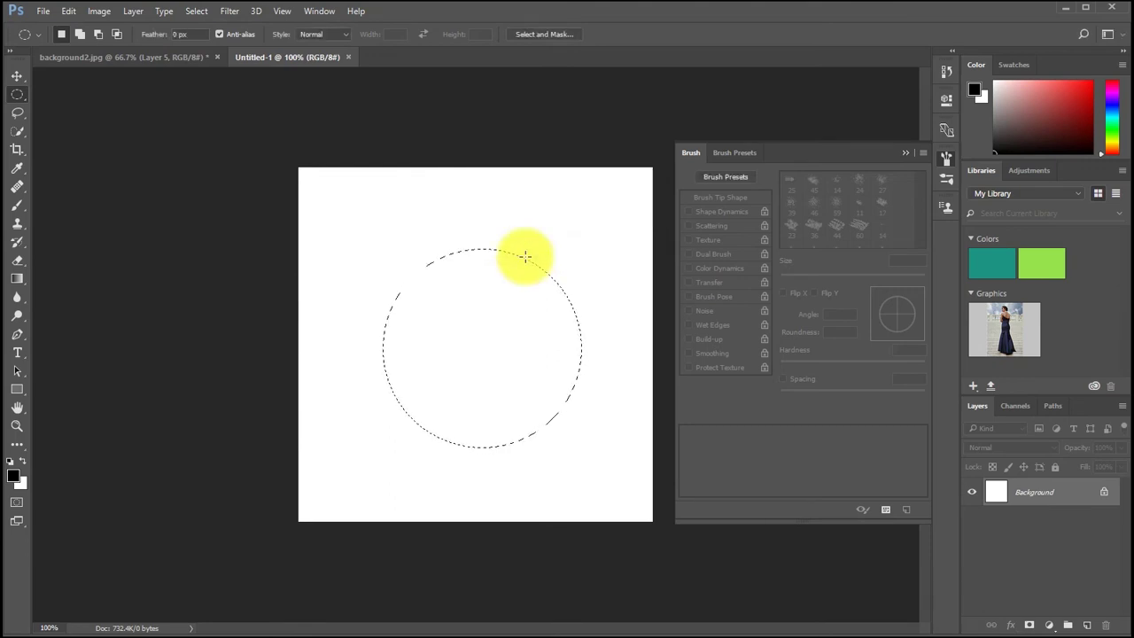
key(alt+BackSpace)
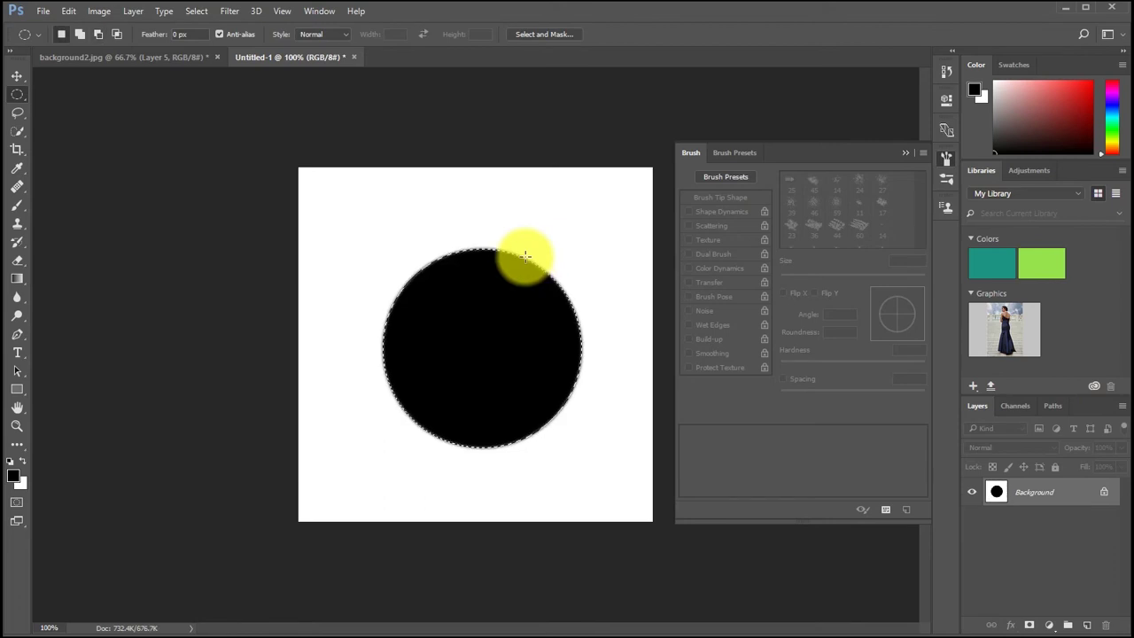
- Contract the circular selection around the black circle by 20 pixels
key(ctrl+plus)
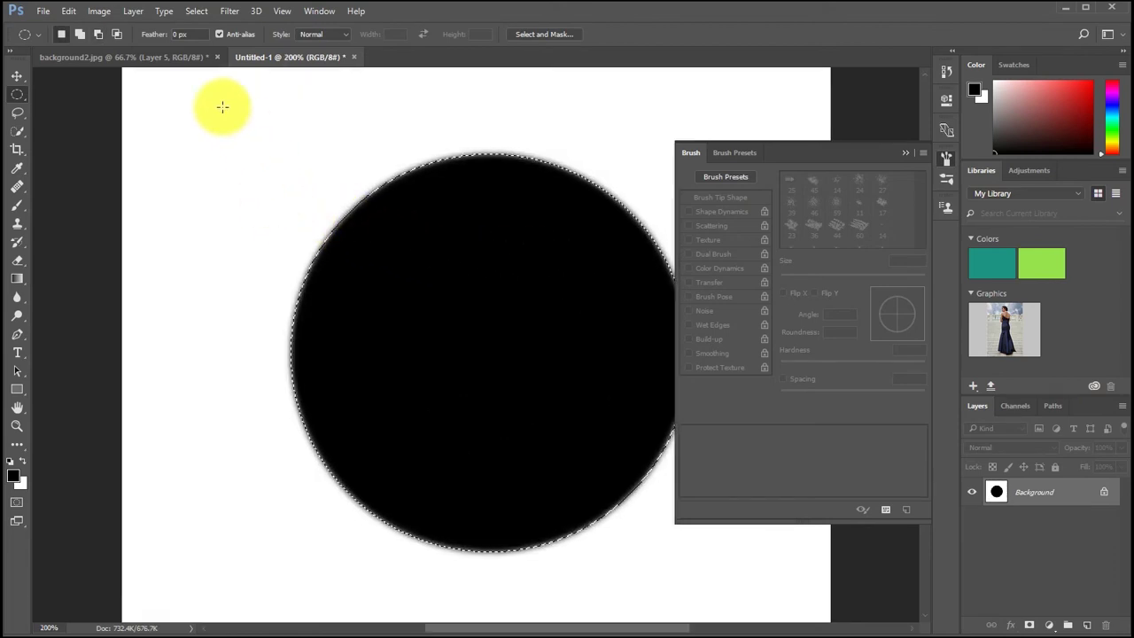
click(190, 12)
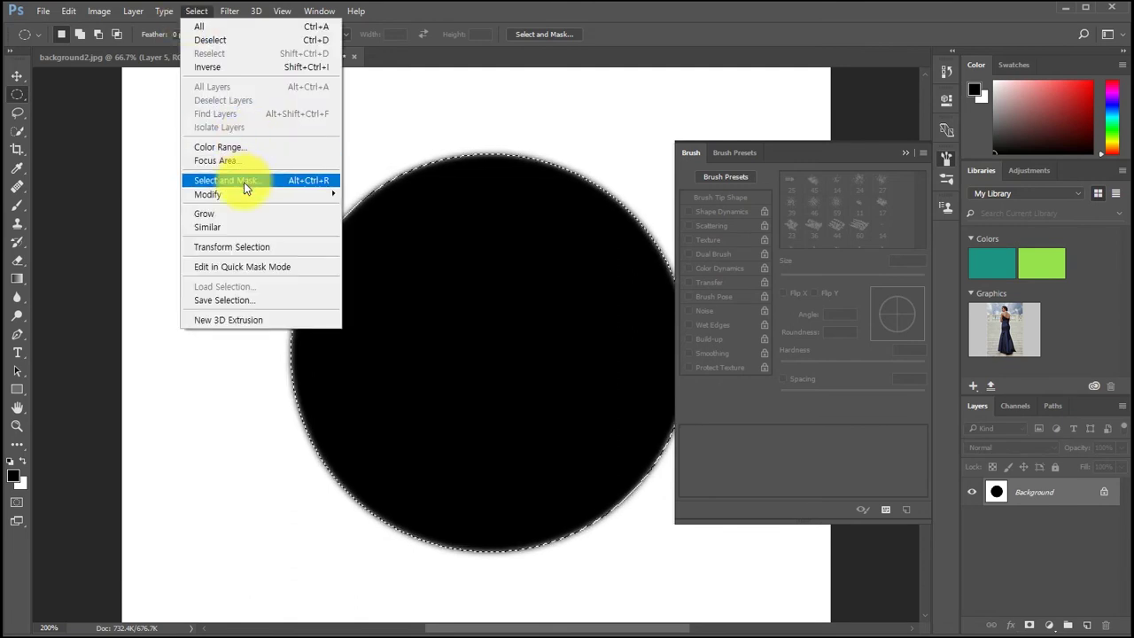
mouse_move(243, 199)
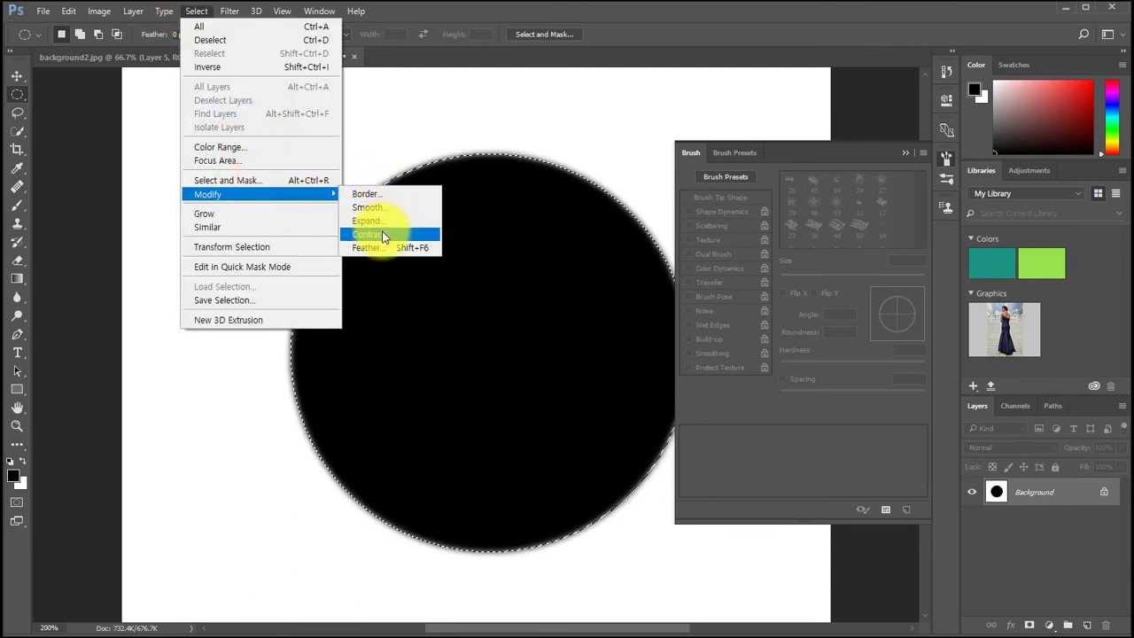
click(375, 234)
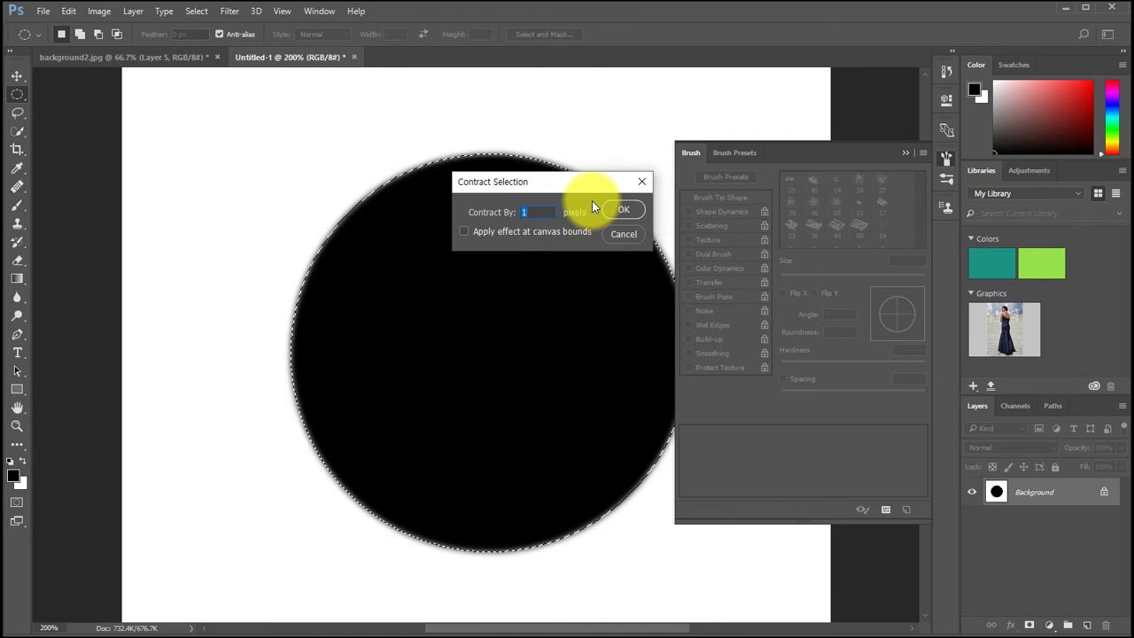
text(20)
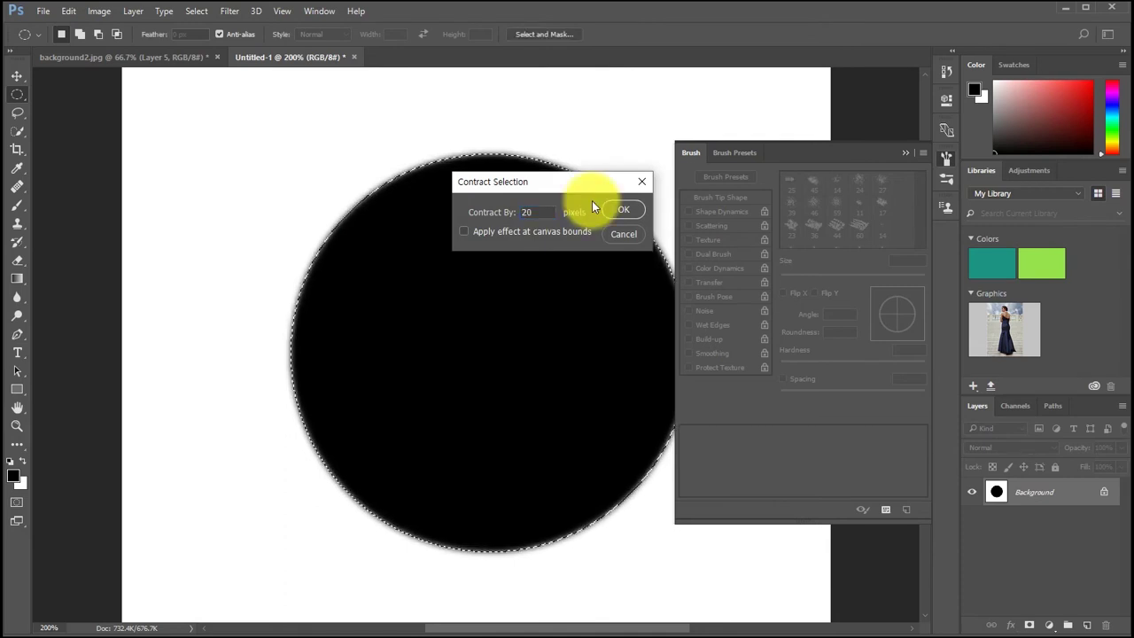
key(Return)
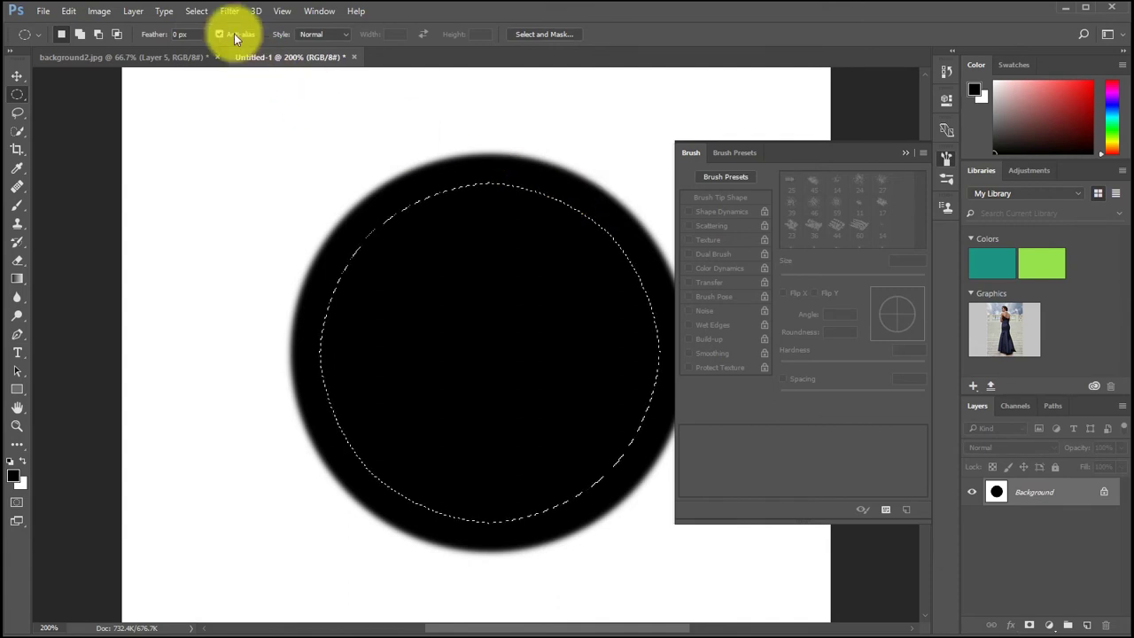
- Feather the contracted circular selection by 20 pixels
click(196, 12)
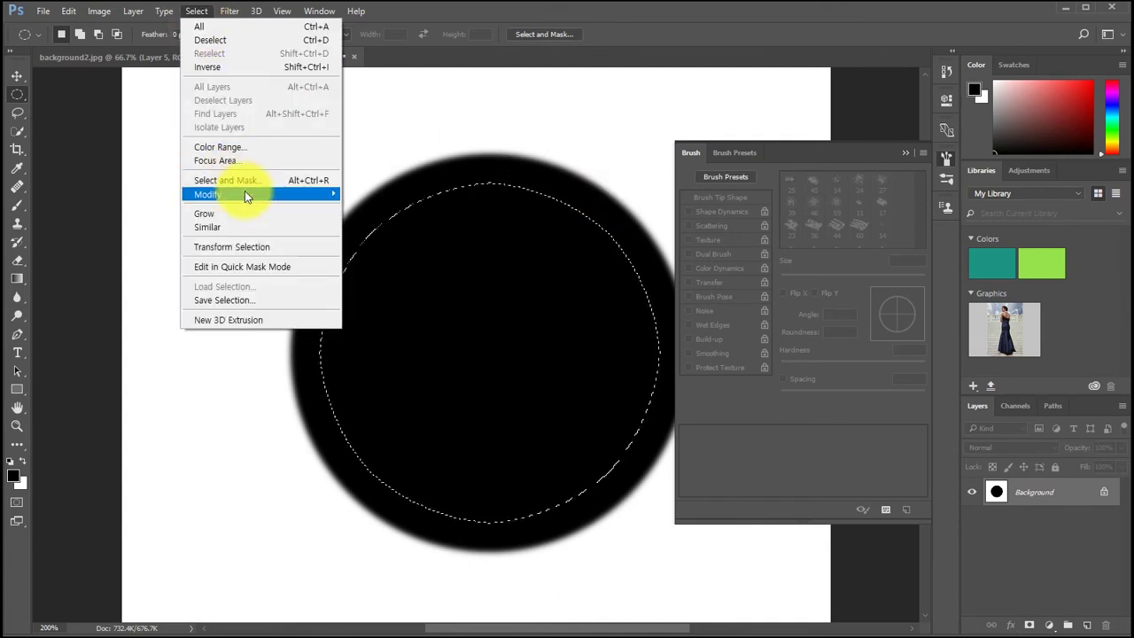
mouse_move(246, 195)
click(422, 247)
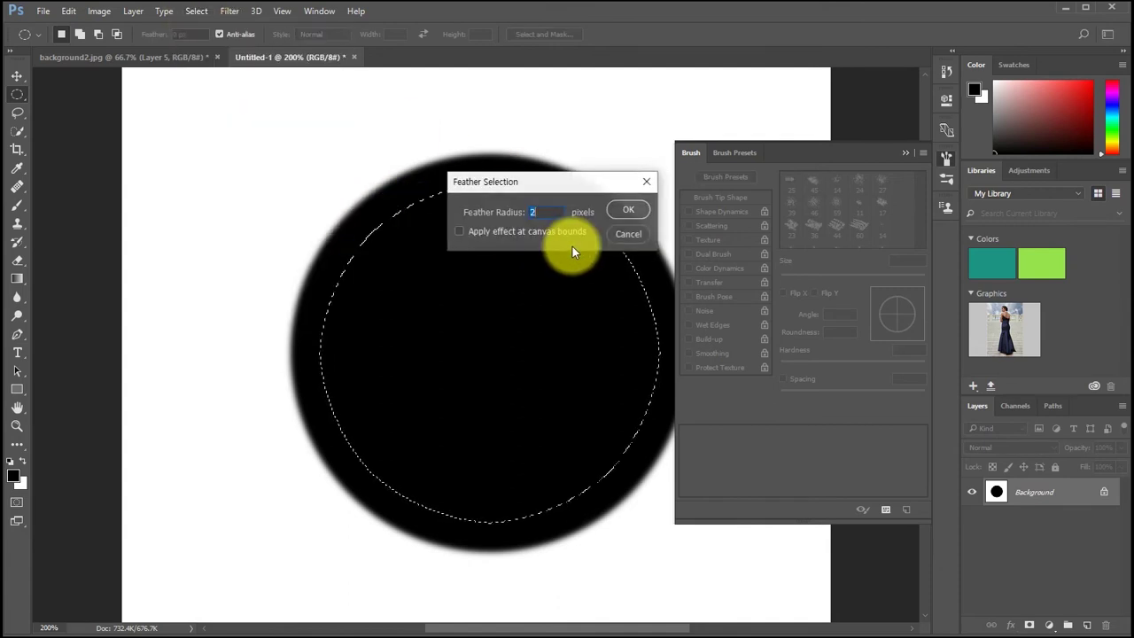
text(20)
key(Return)
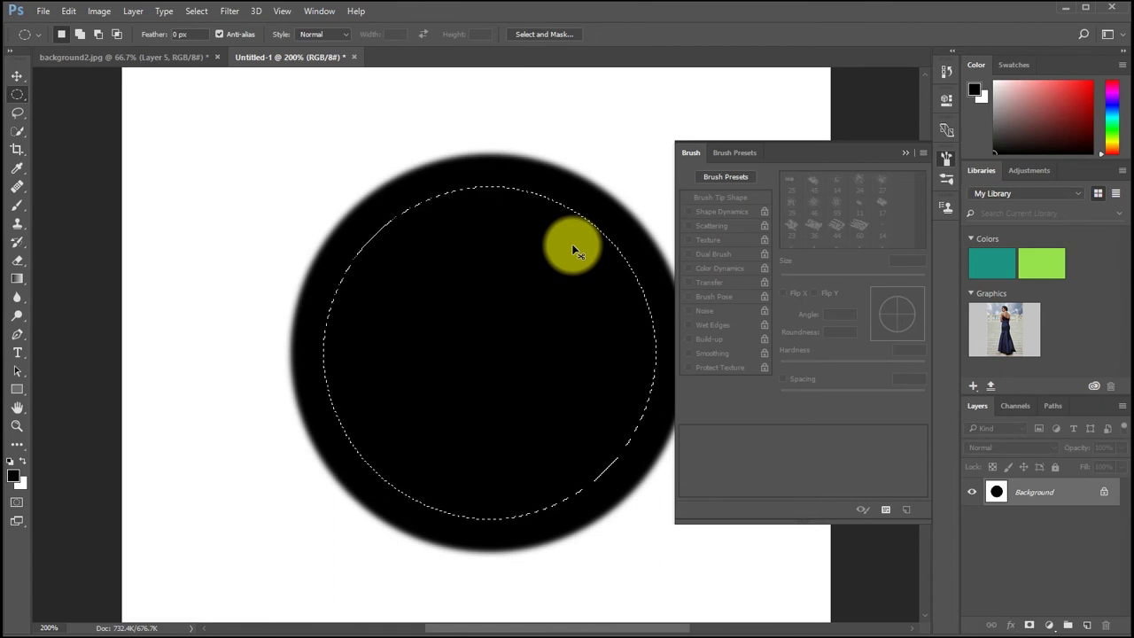
- Fill the feathered selection twice with the white background colour, and deselect it
key(ctrl+BackSpace)
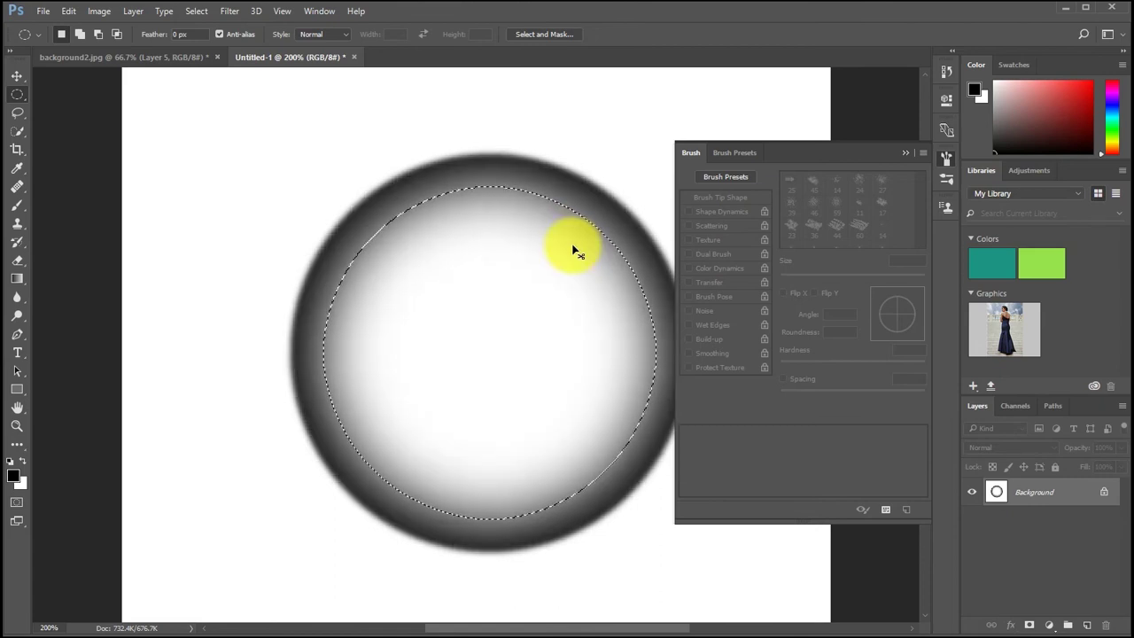
key(ctrl+BackSpace)
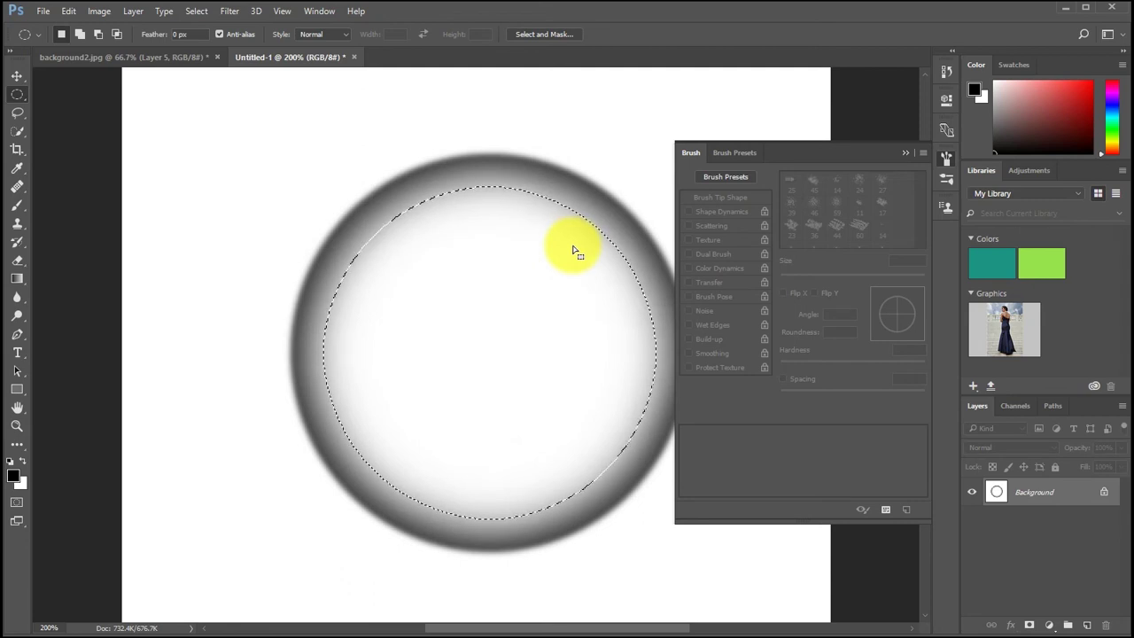
key(ctrl+d)
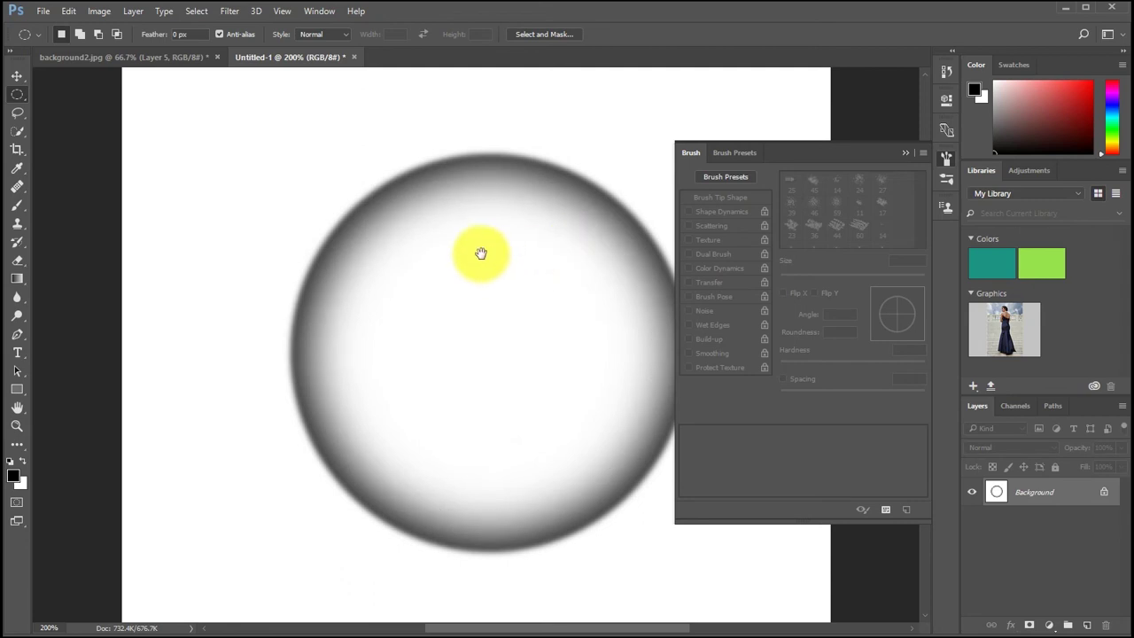
- Switch to the Brush tool with a soft round tip and reduce its size to 25 px
drag(480, 253, 355, 216)
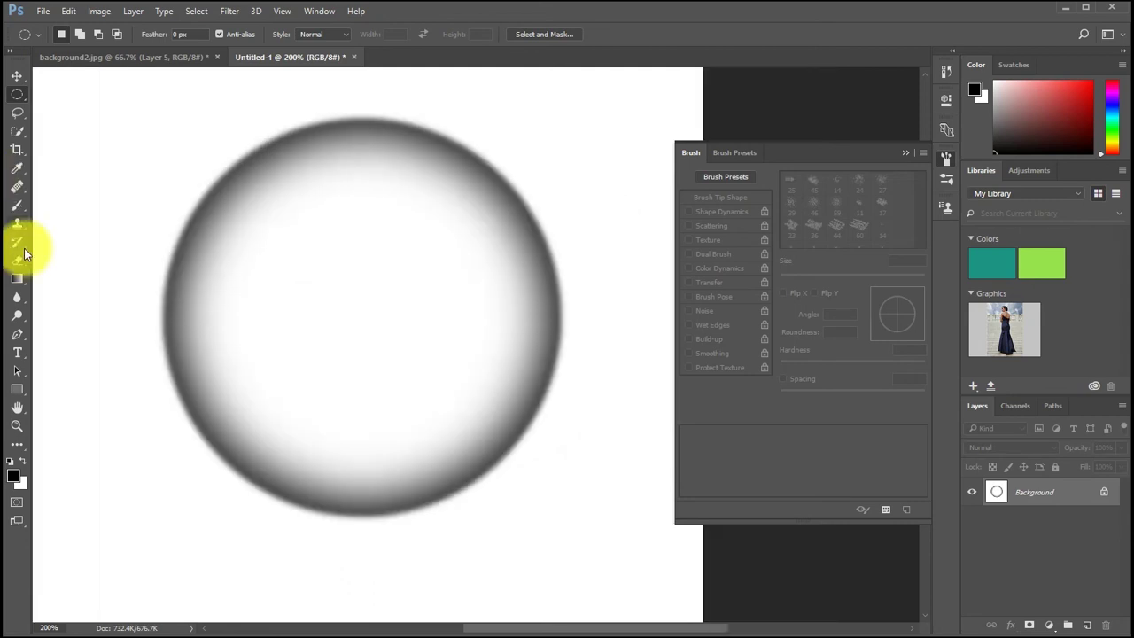
click(17, 205)
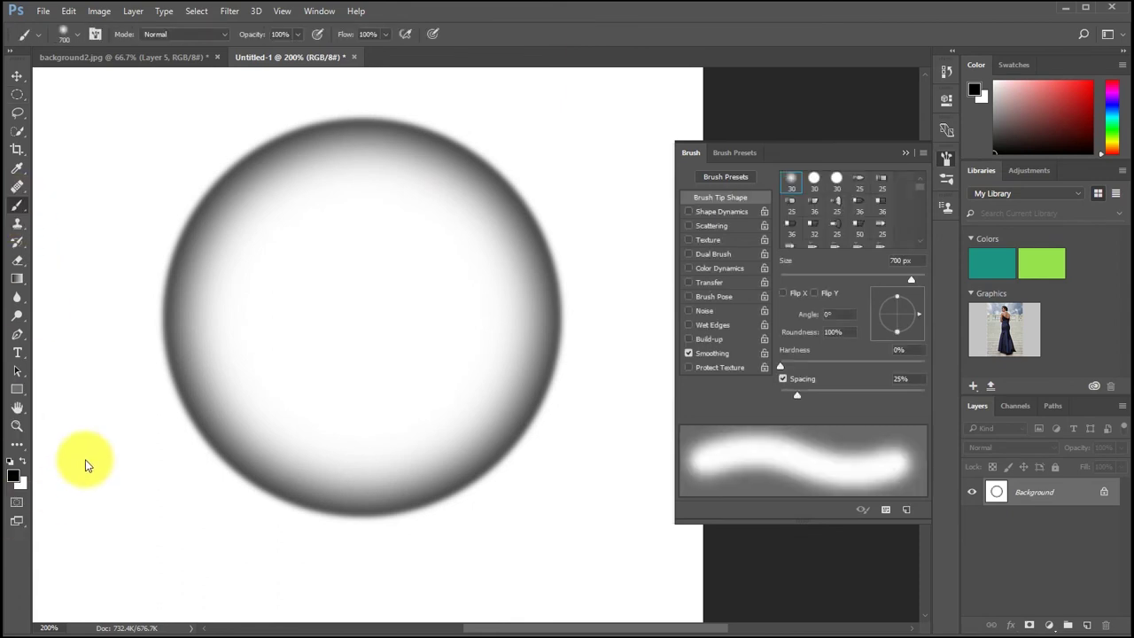
key(bracketleft)
key(bracketleft)
key(bracketleft)
key(bracketleft)
key(bracketleft)
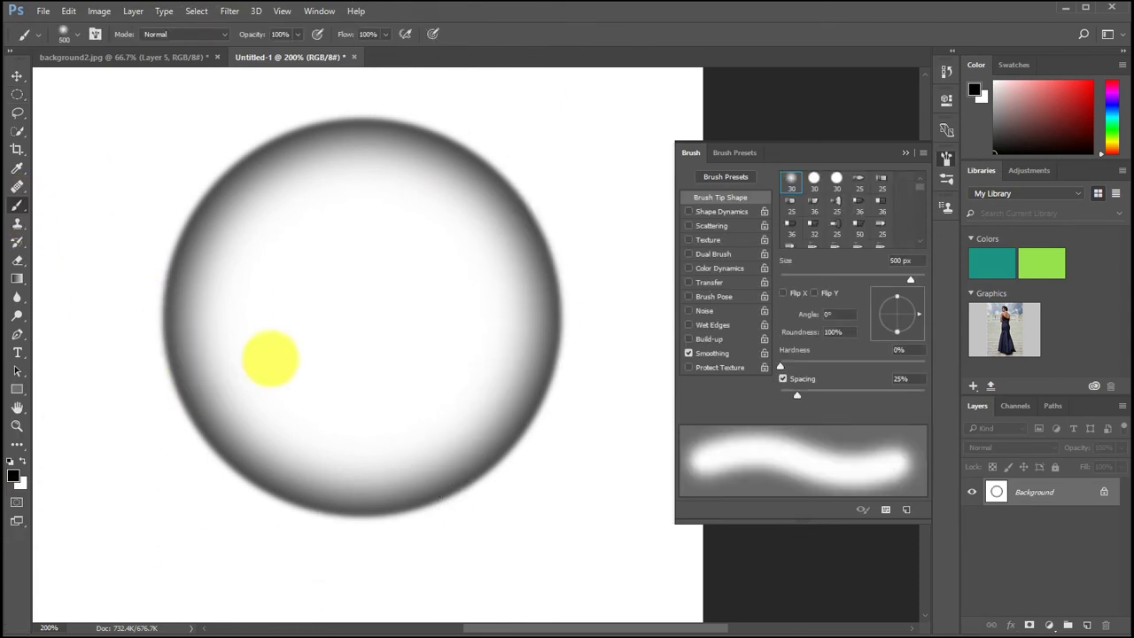
key(bracketleft)
key(bracketleft)
key(bracketleft)
key(bracketleft)
key(bracketleft)
key(bracketleft)
key(bracketleft)
key(bracketleft)
key(bracketleft)
key(bracketleft)
key(bracketleft)
key(bracketleft)
key(bracketleft)
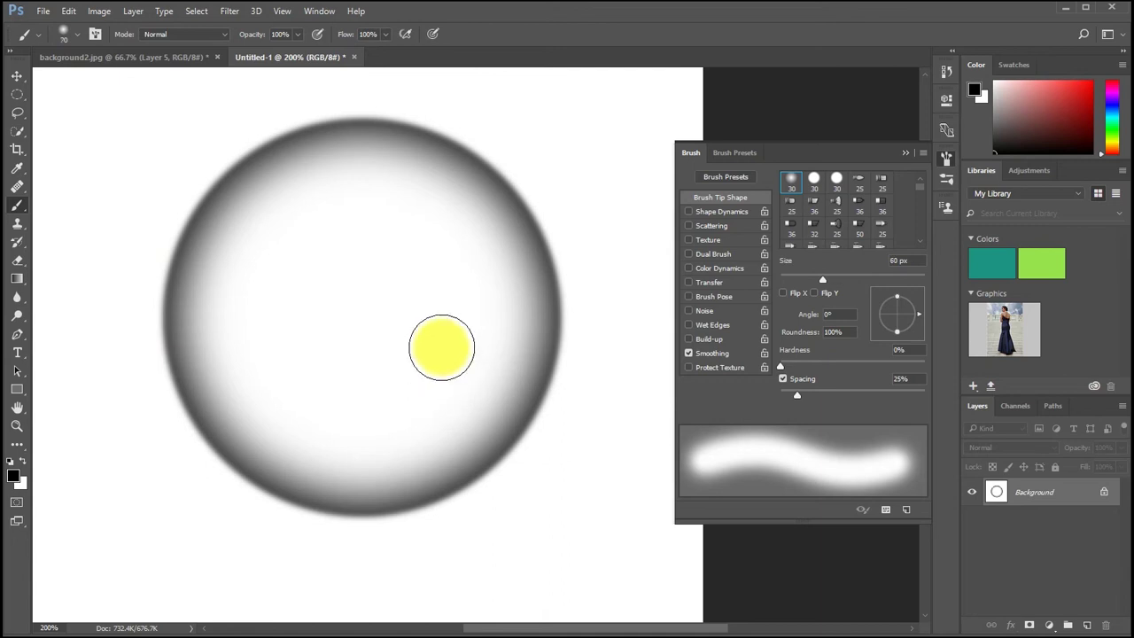
key(bracketleft)
key(bracketleft)
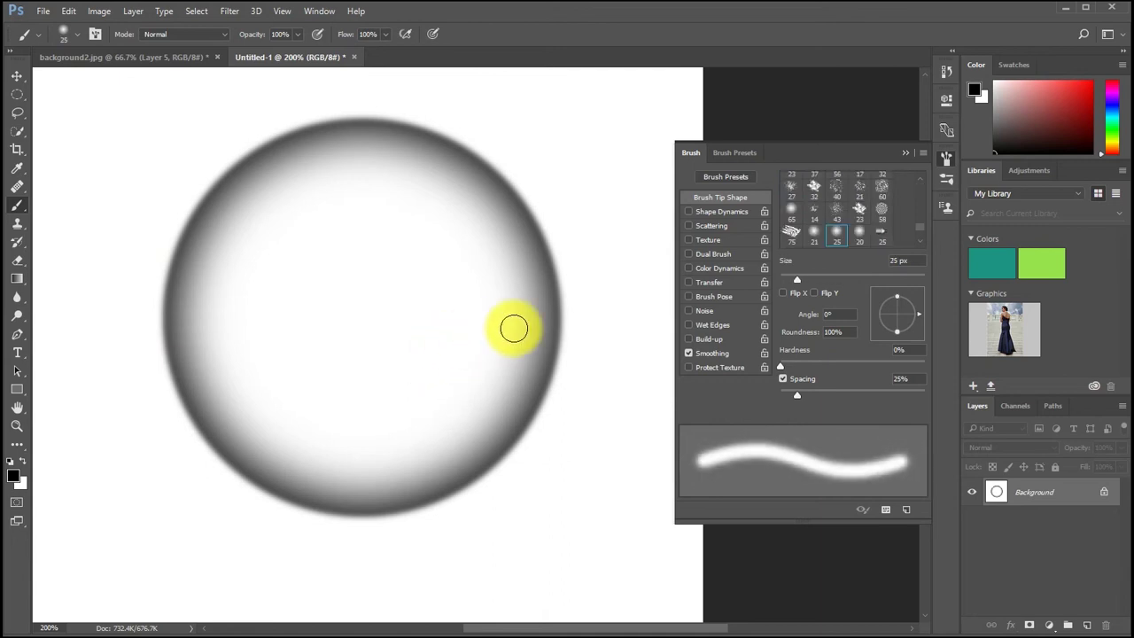
- Paint two short black highlight strokes inside the bubble, one along its lower right and one near its bottom, undoing a first trial stroke
drag(475, 329, 457, 363)
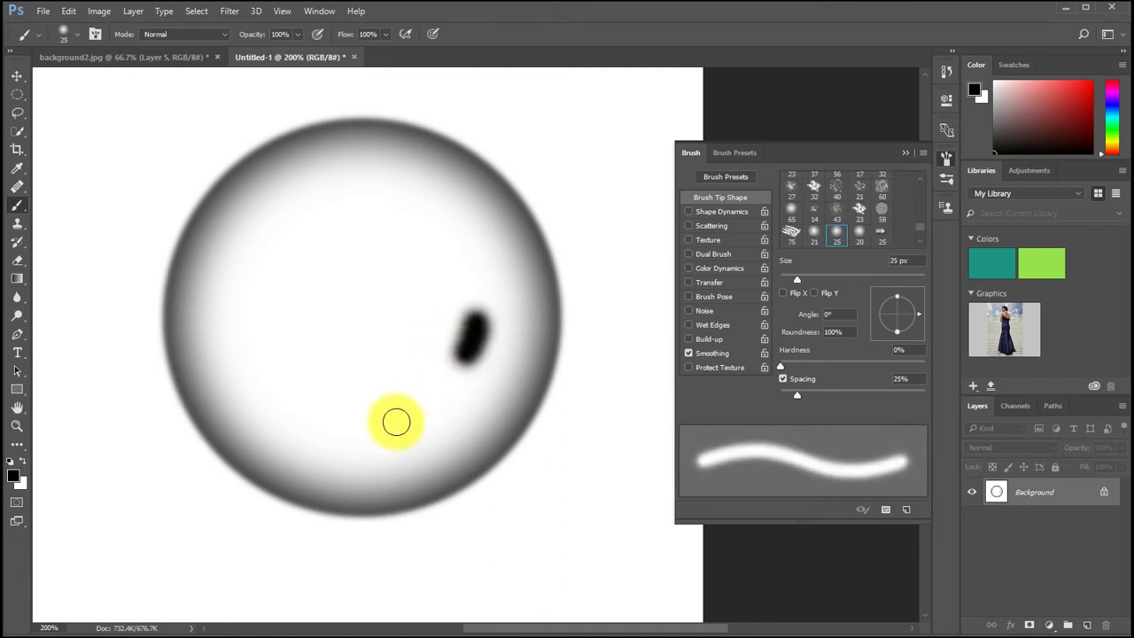
key(ctrl+z)
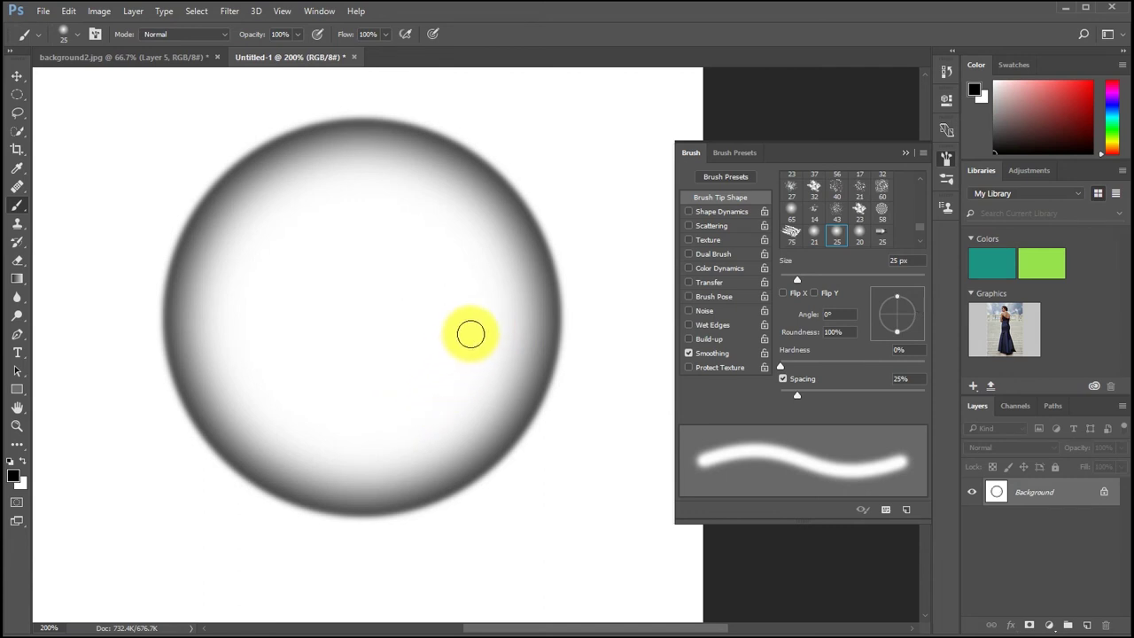
drag(470, 330, 438, 387)
drag(358, 435, 312, 434)
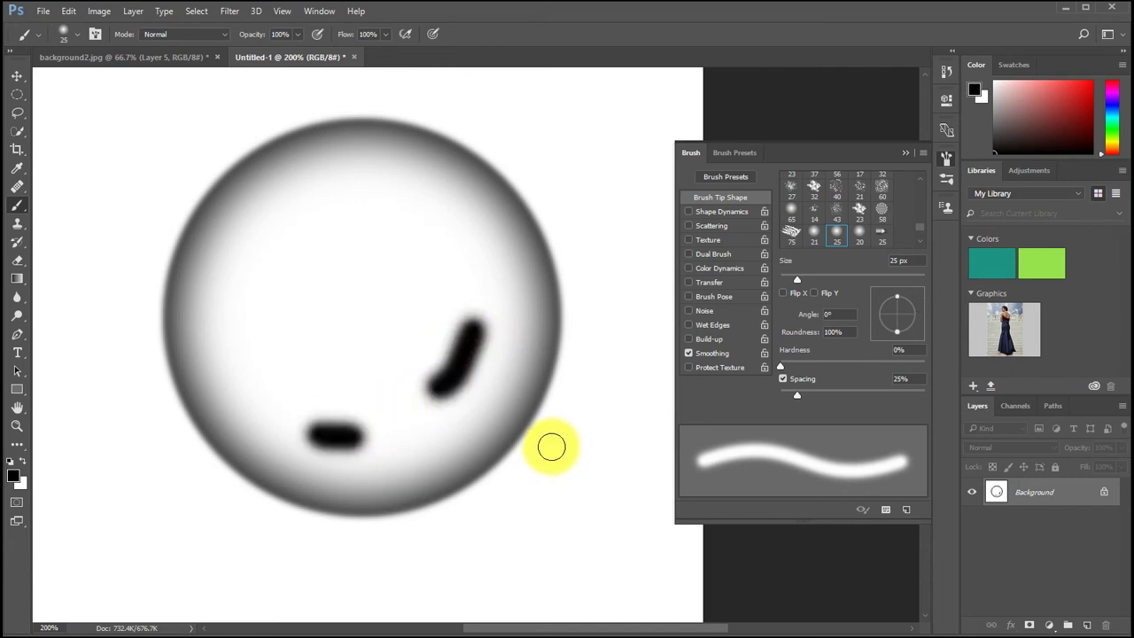
- Define the bubble drawing as a brush preset named 물방울
key(ctrl+minus)
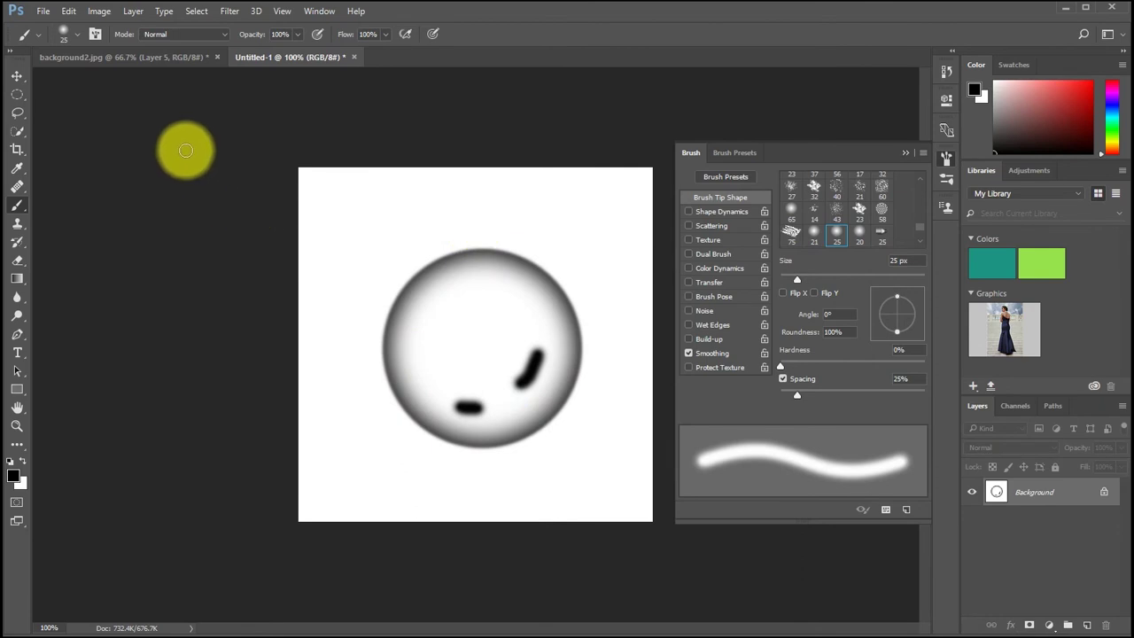
click(68, 11)
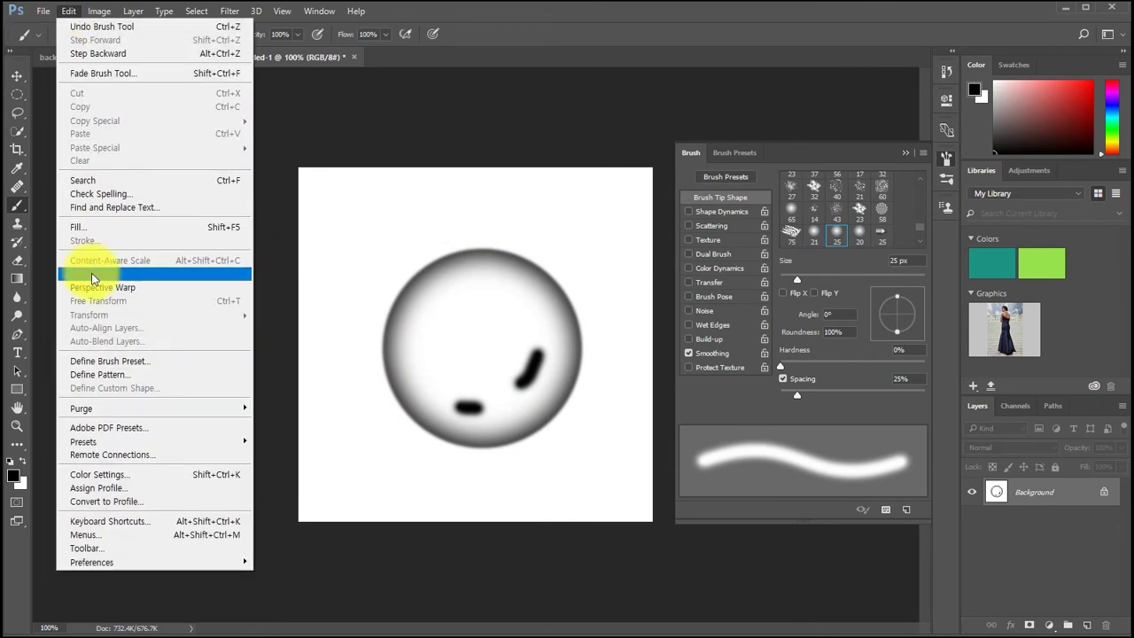
click(94, 361)
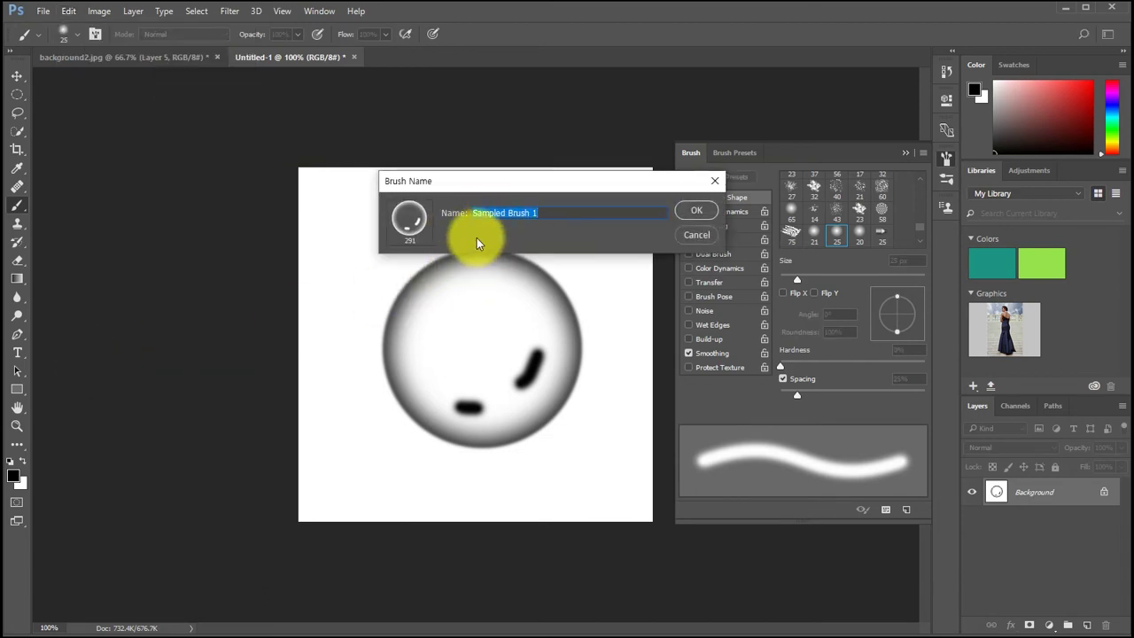
text(anf)
text(방울)
key(Return)
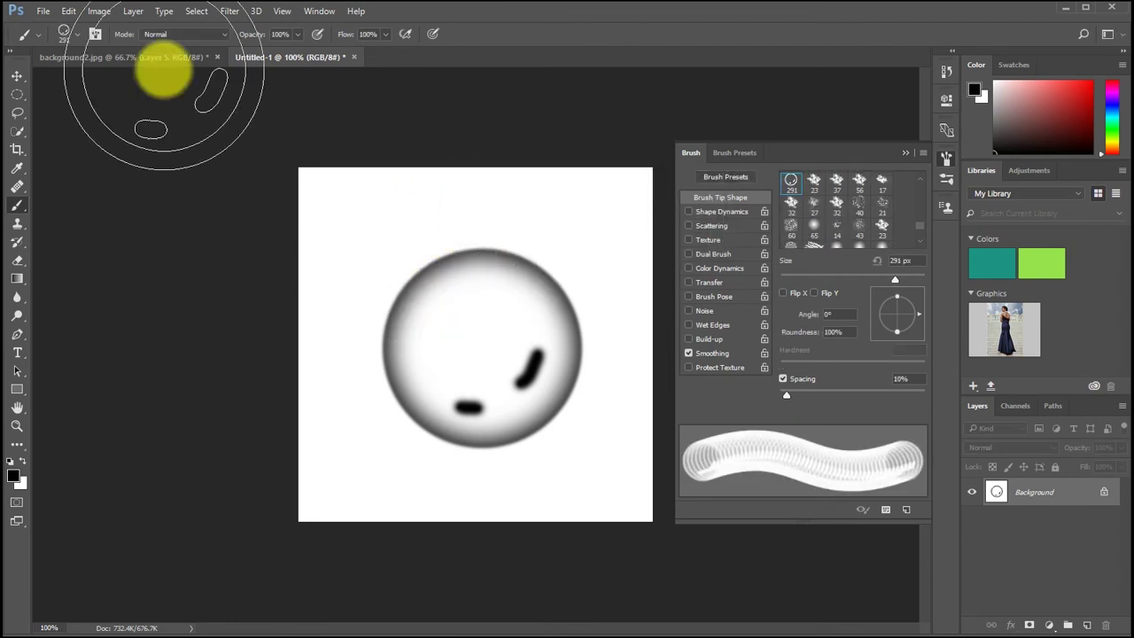
- Add a new layer to background2.jpg and stamp one white 291 px bubble over the red dot near the image's upper left
click(119, 58)
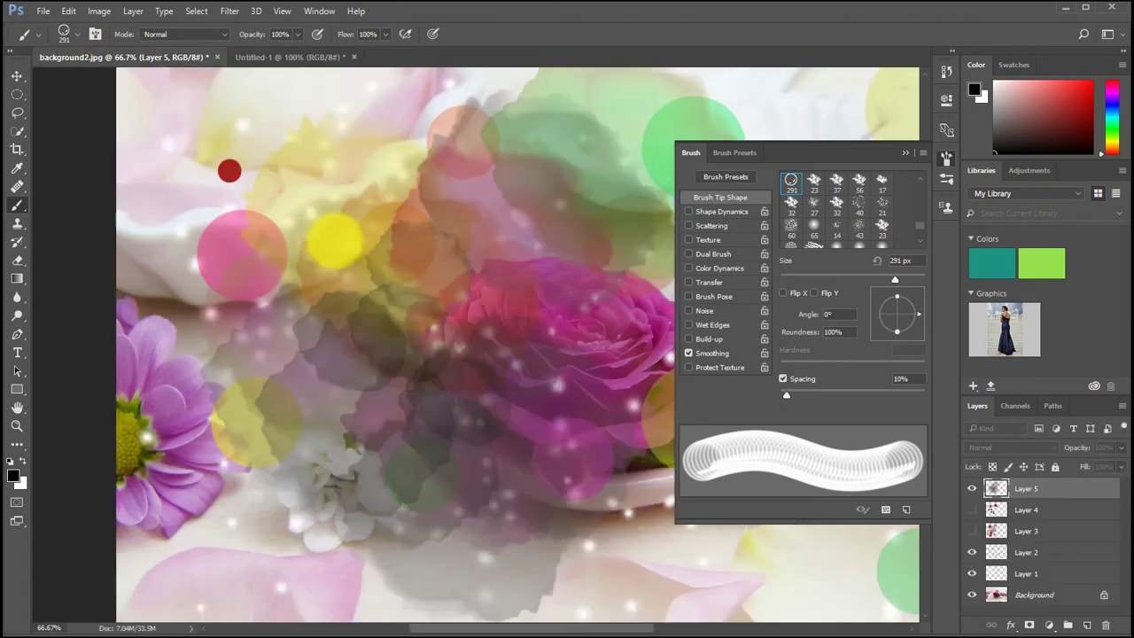
click(1087, 625)
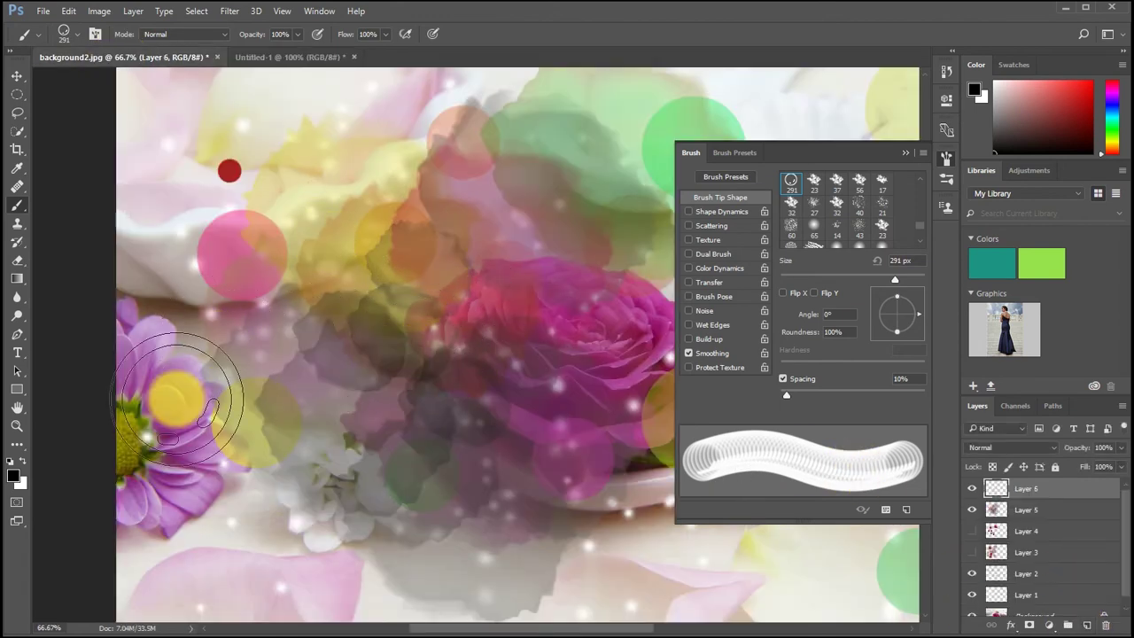
click(23, 460)
click(222, 166)
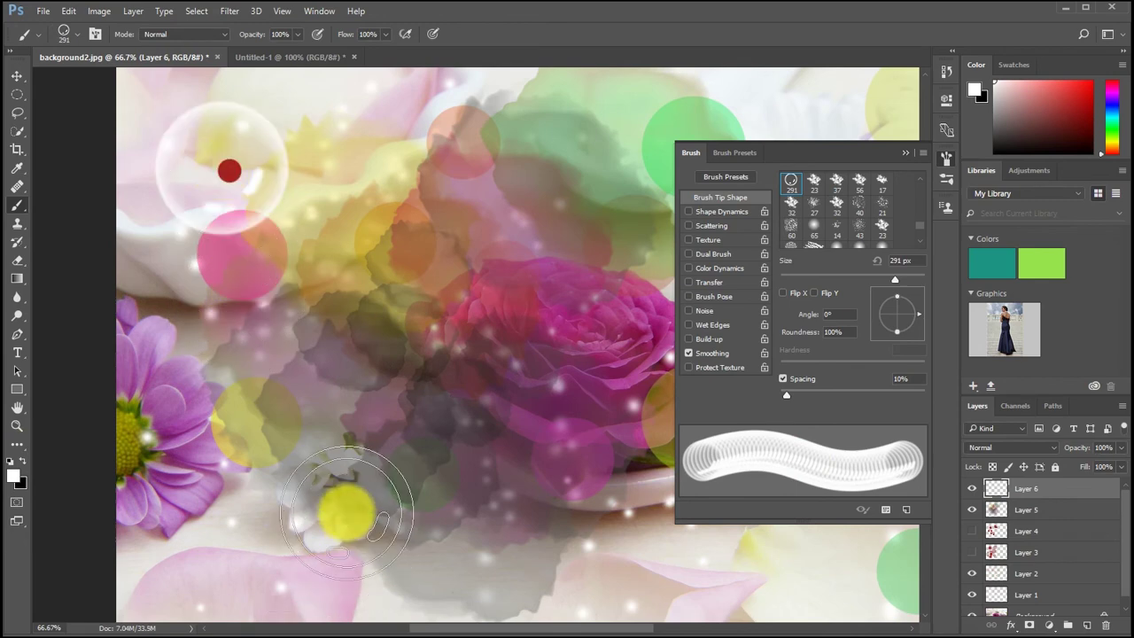
- Reduce the bubble brush's size to 80 px and widen its spacing to roughly 220%
key(bracketleft)
key(bracketleft)
key(bracketleft)
key(bracketleft)
key(bracketleft)
key(bracketleft)
key(bracketleft)
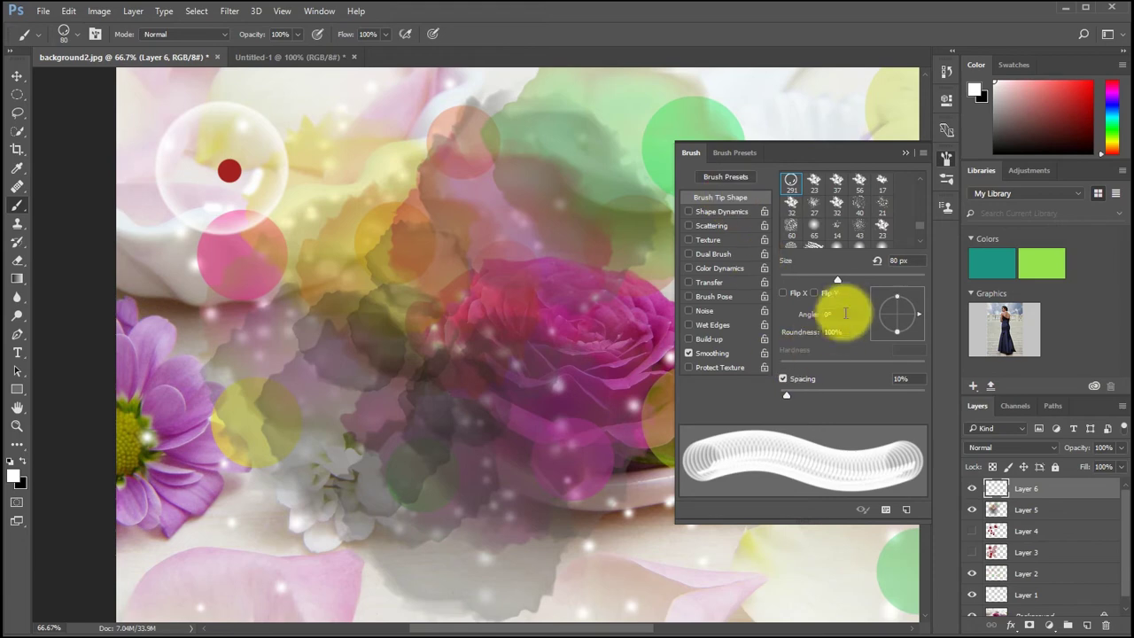
drag(785, 389, 891, 401)
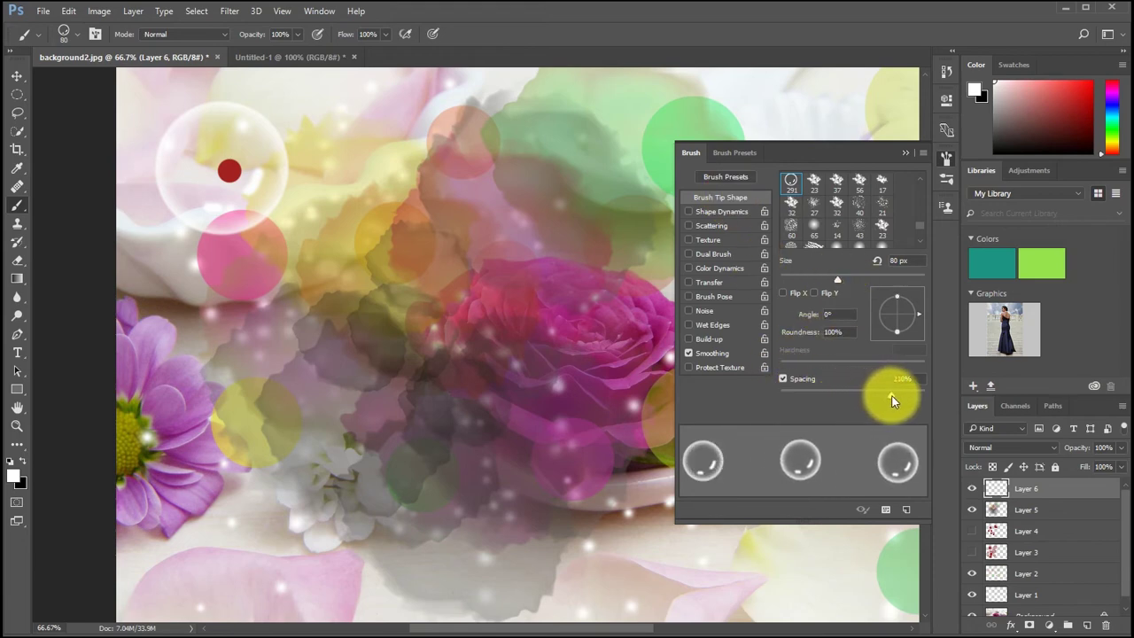
- Enable Shape Dynamics for the bubble brush with 68% size jitter and 32% angle jitter
click(714, 212)
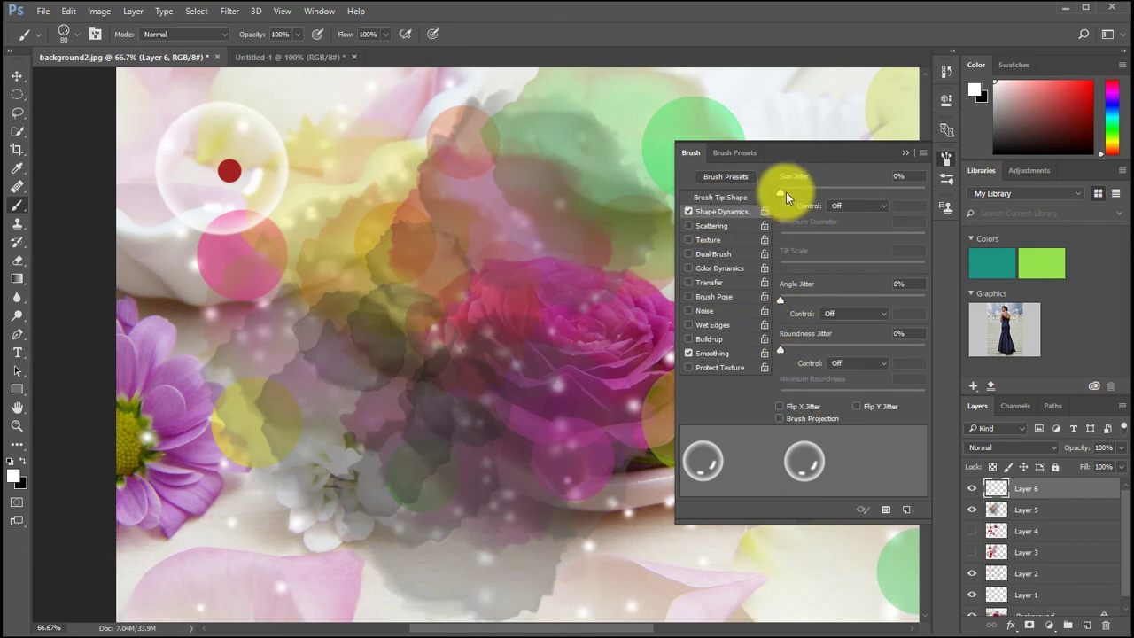
drag(786, 192, 878, 191)
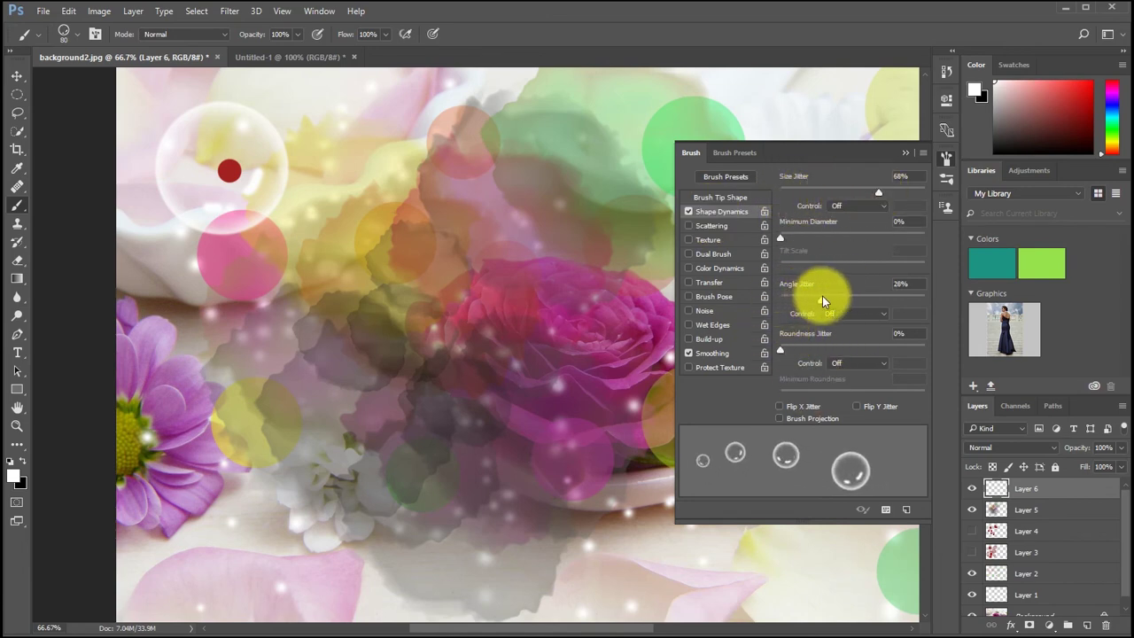
drag(822, 296, 826, 295)
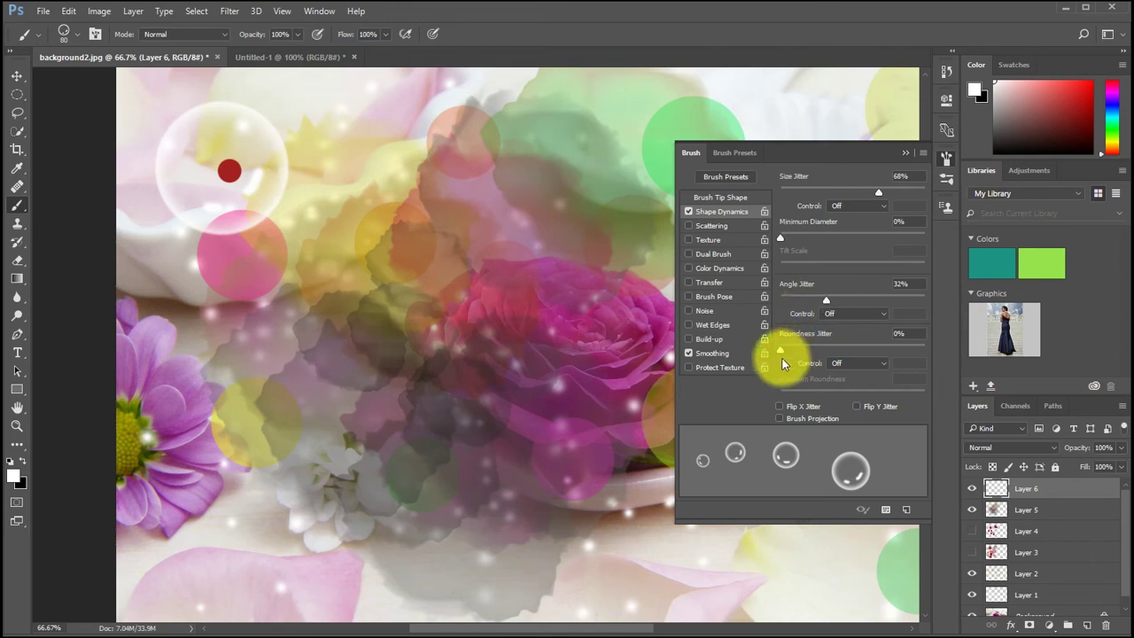
- Enable Scattering for the bubble brush, try an upward stroke over the white flower at 627%, and raise the scatter to 863%
click(712, 225)
drag(800, 193, 871, 193)
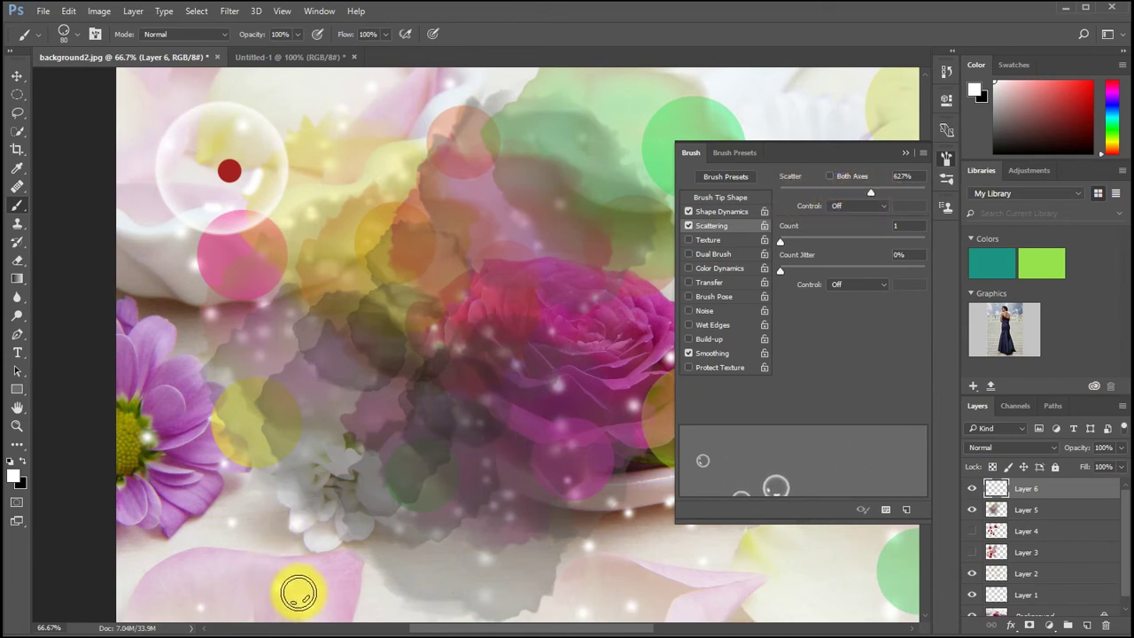
mouse_move(299, 591)
mouse_down()
mouse_move(310, 595)
mouse_move(354, 285)
mouse_up()
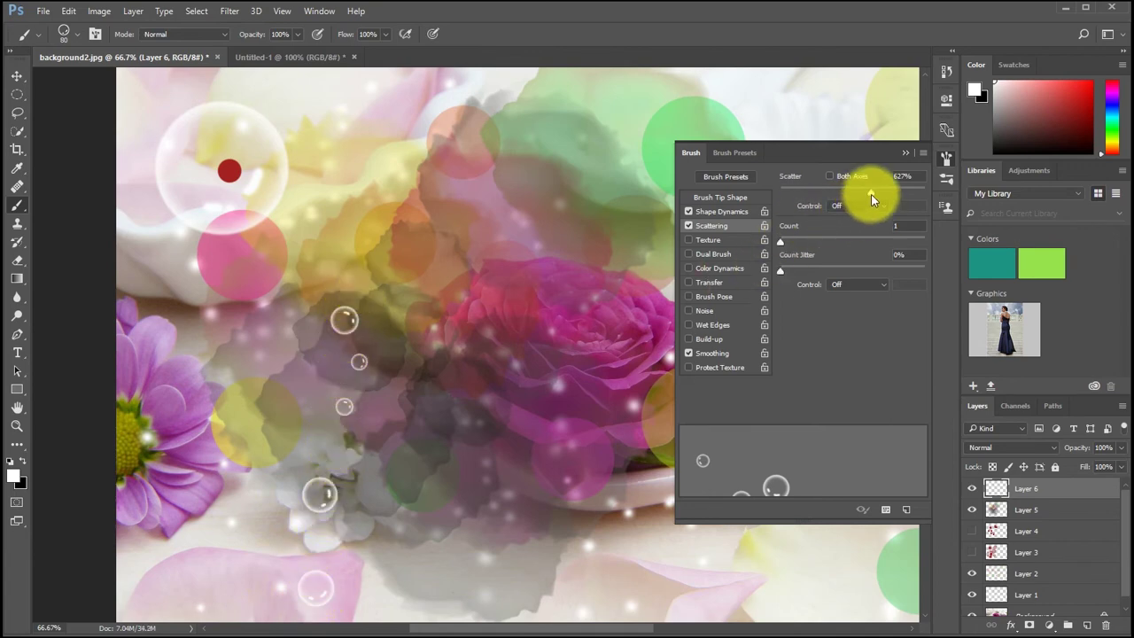
drag(872, 193, 895, 198)
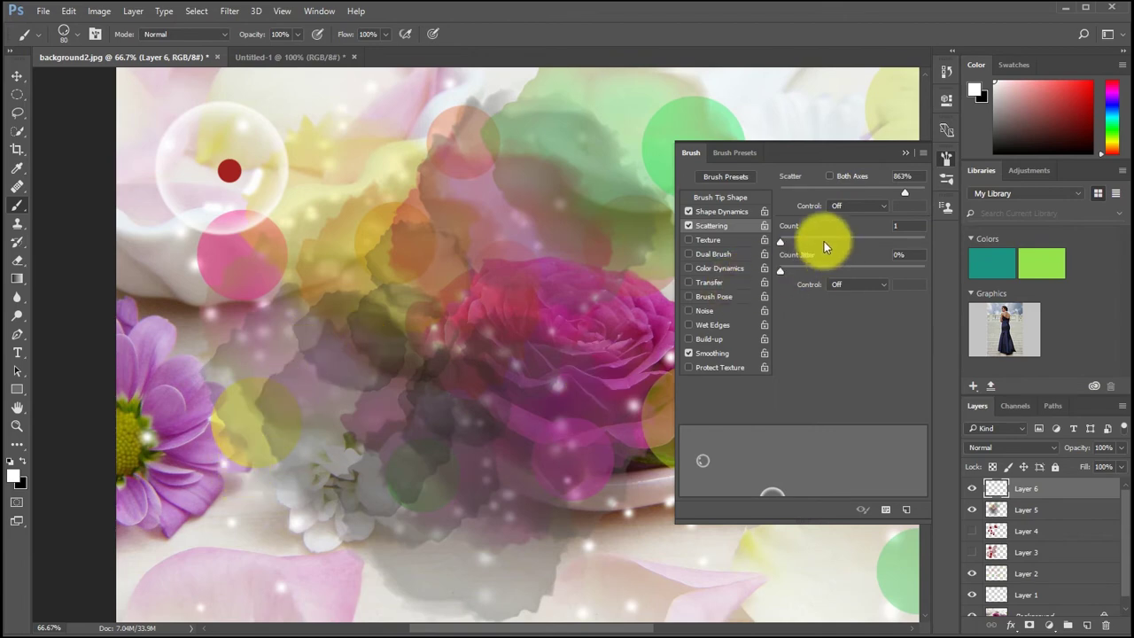
- Set the bubble brush's scatter count to 3 and paint white bubbles diagonally across the whole floral image
drag(780, 241, 797, 238)
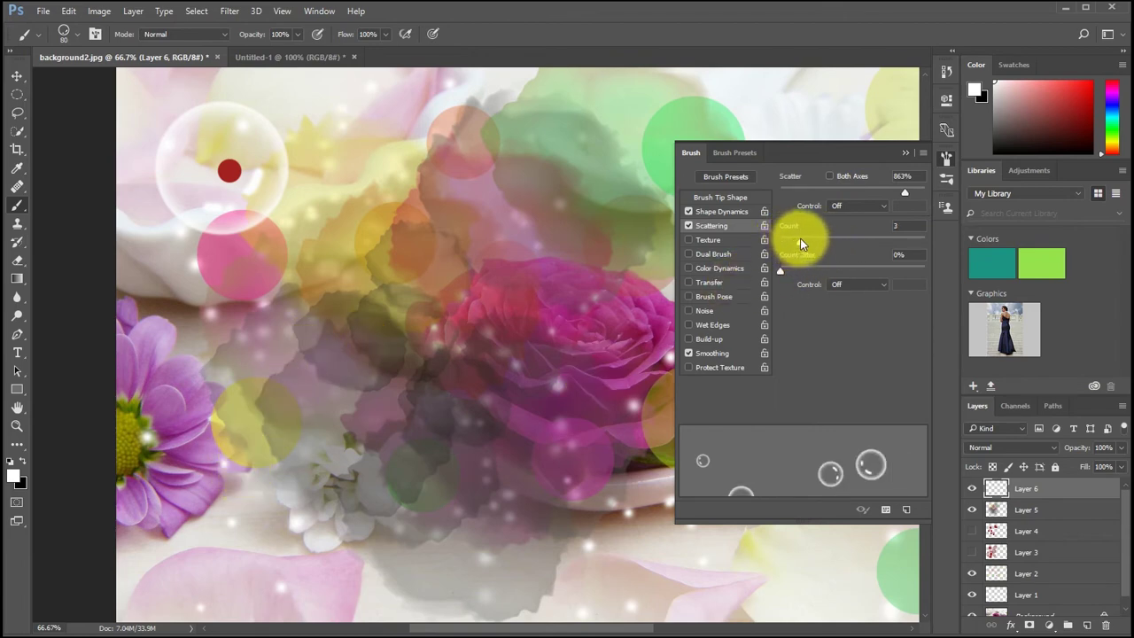
mouse_move(254, 587)
mouse_down()
mouse_move(270, 340)
mouse_move(320, 142)
mouse_move(508, 585)
mouse_move(483, 171)
mouse_move(612, 509)
mouse_move(586, 595)
mouse_move(651, 608)
mouse_move(597, 178)
mouse_move(748, 110)
mouse_up()
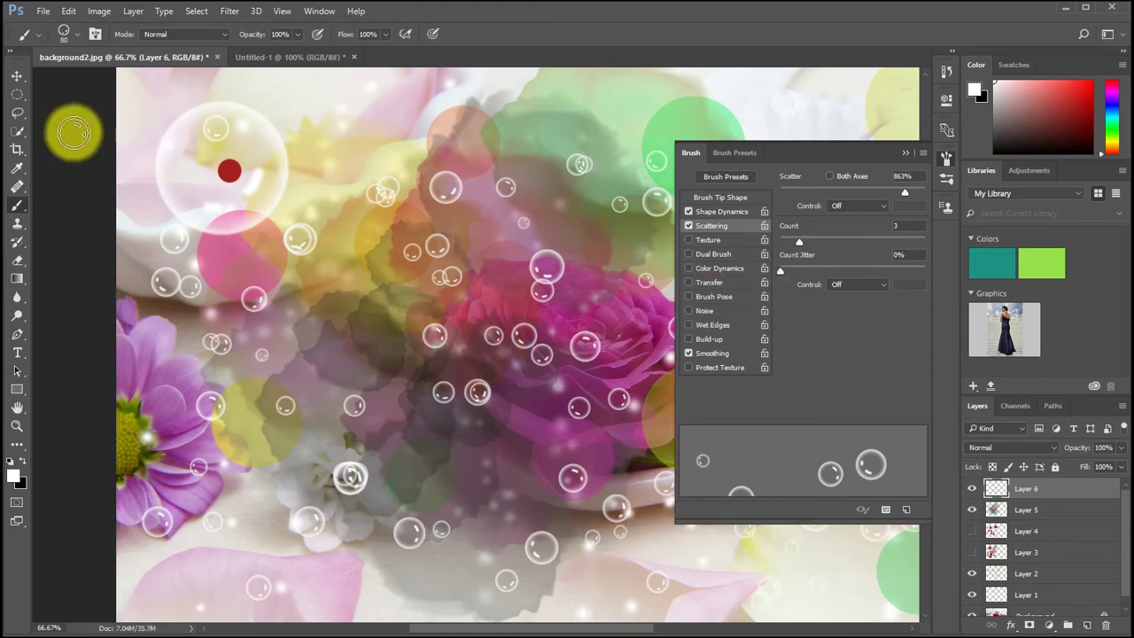
click(76, 33)
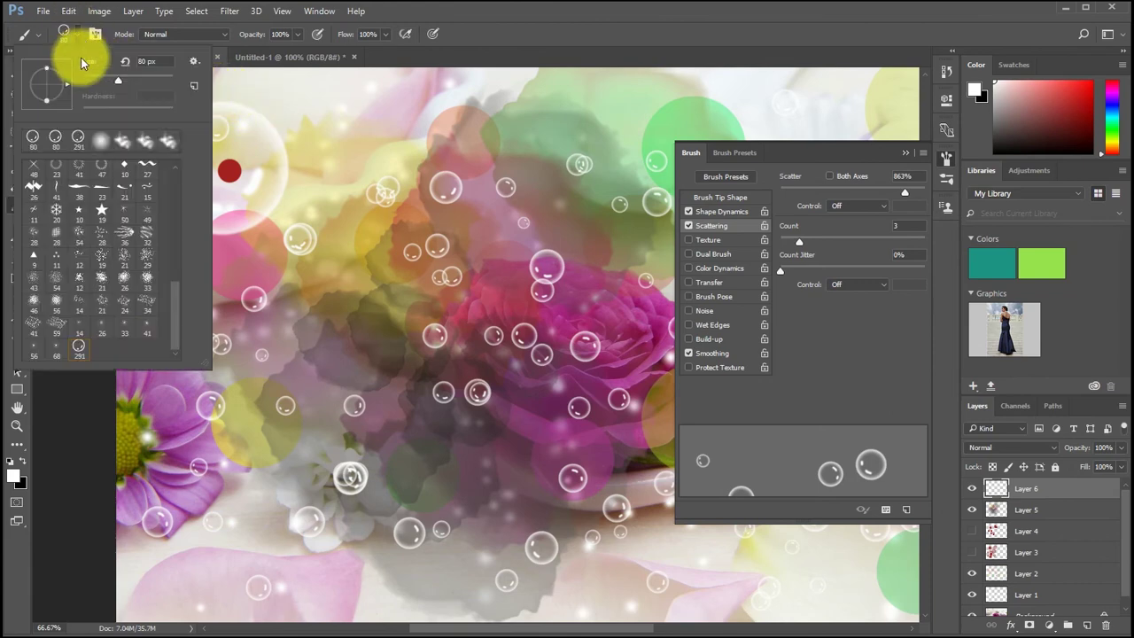
click(78, 37)
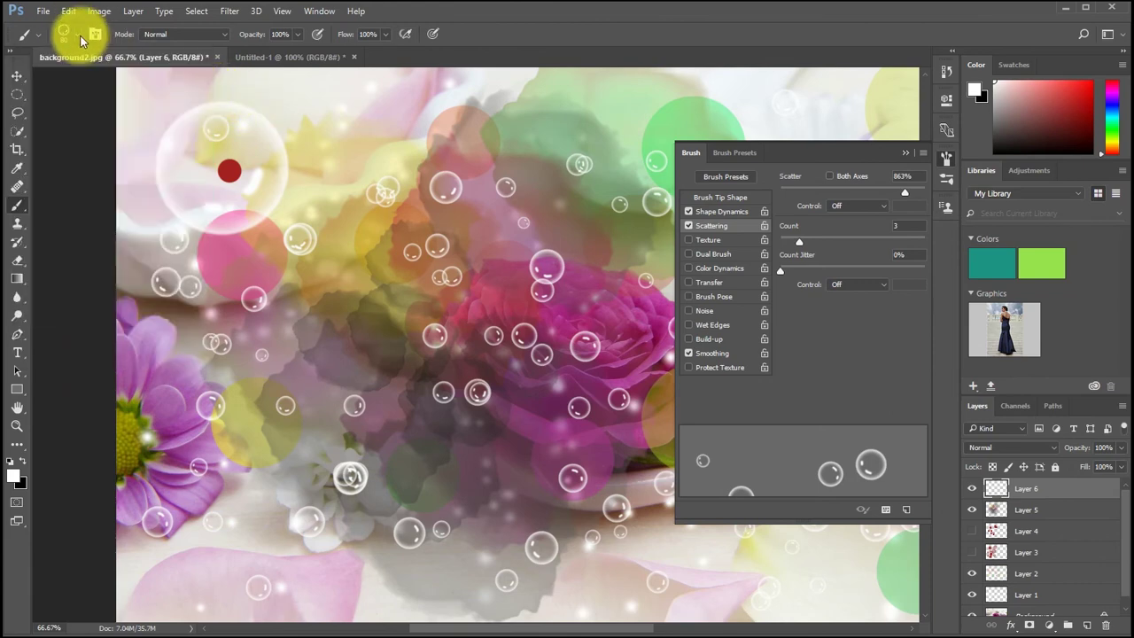
click(946, 157)
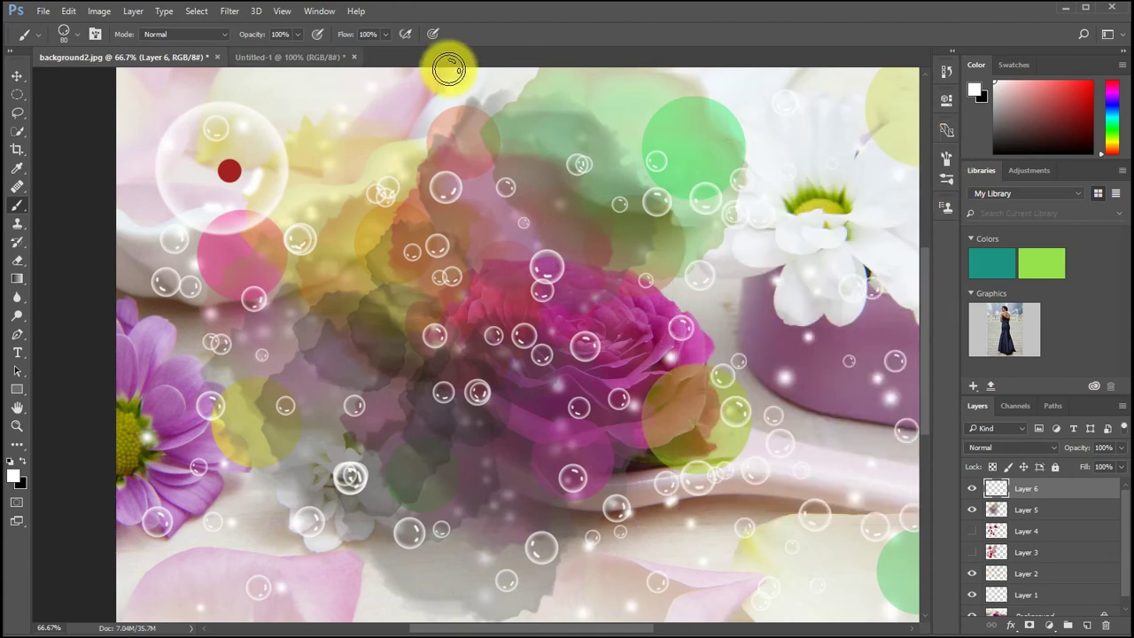
- Switch to the Untitled-1 document and draw a rectangular marquee selection around the bubble
click(288, 54)
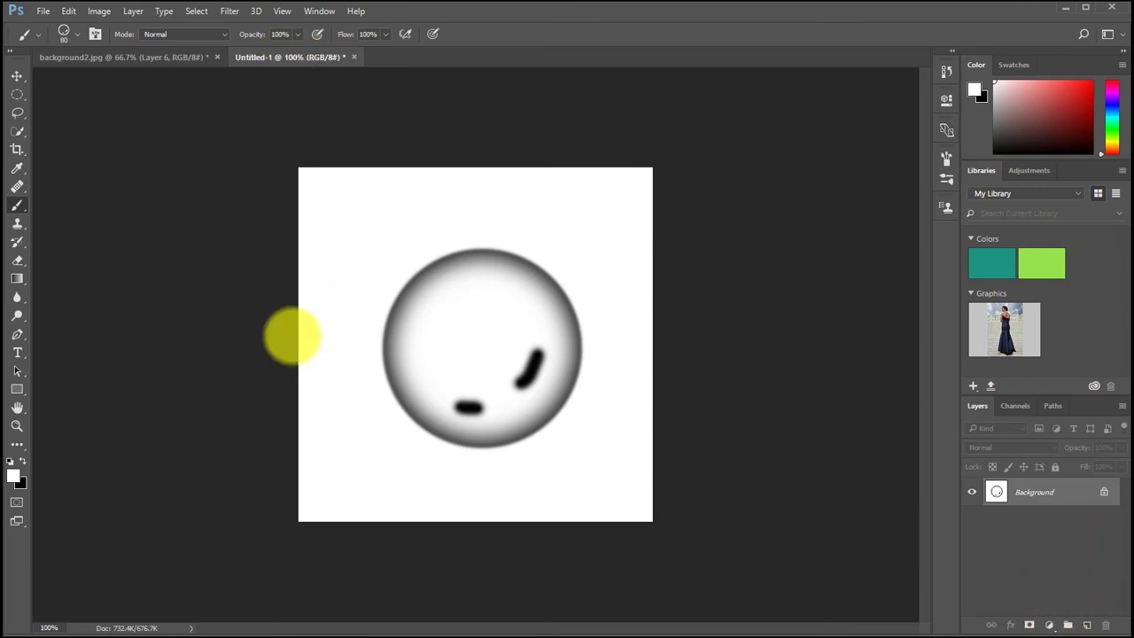
right_click(17, 94)
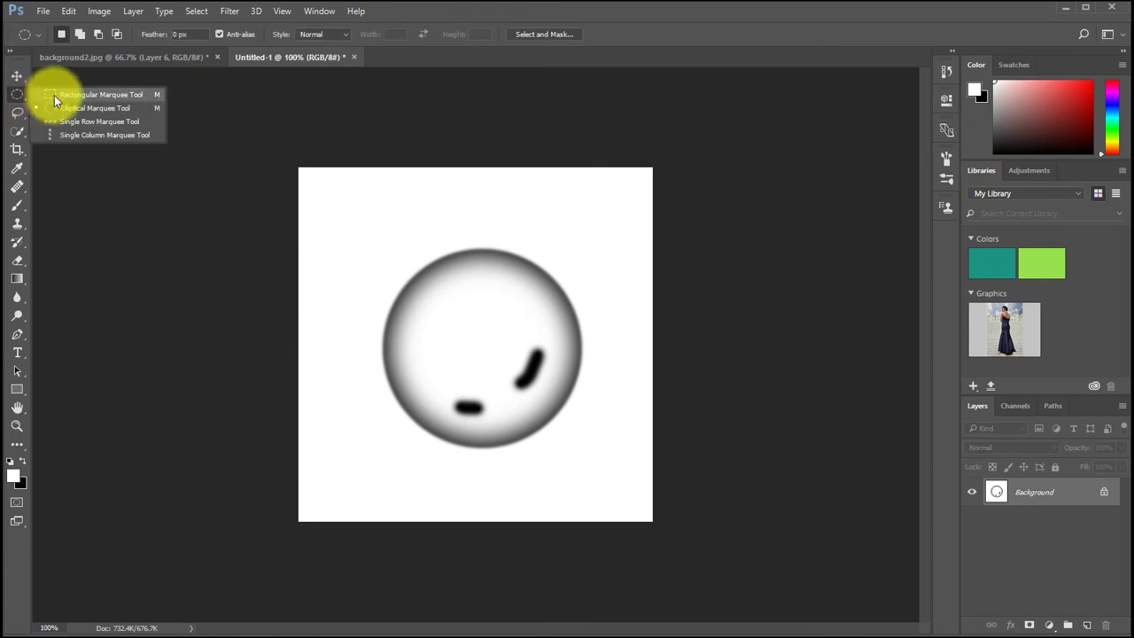
click(56, 96)
drag(345, 205, 628, 501)
key(shift+BackSpace)
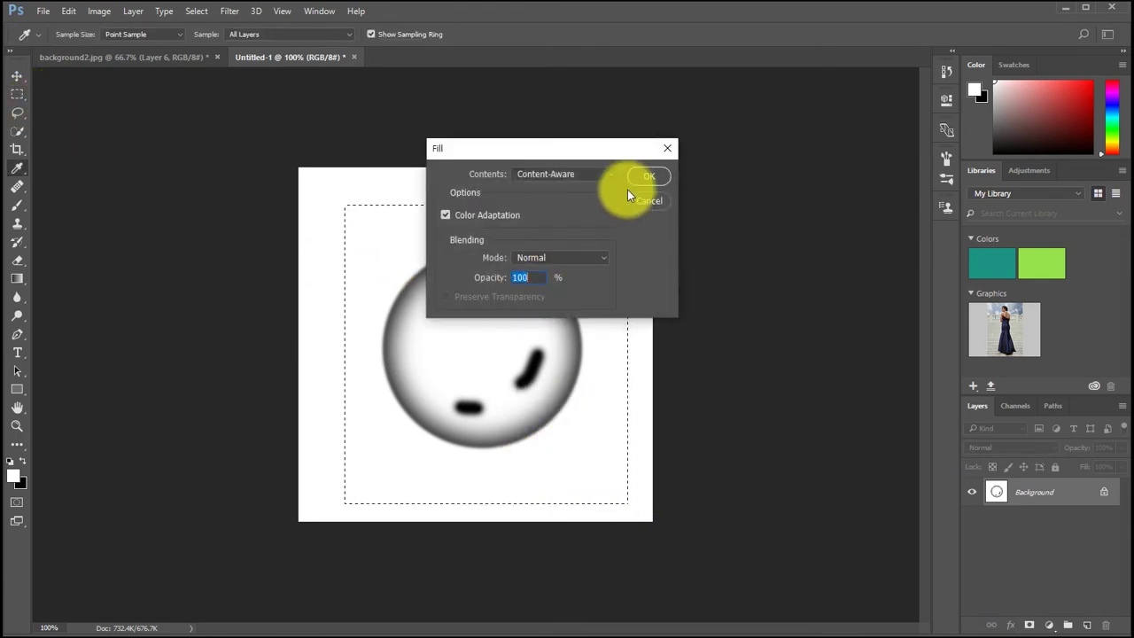
click(655, 198)
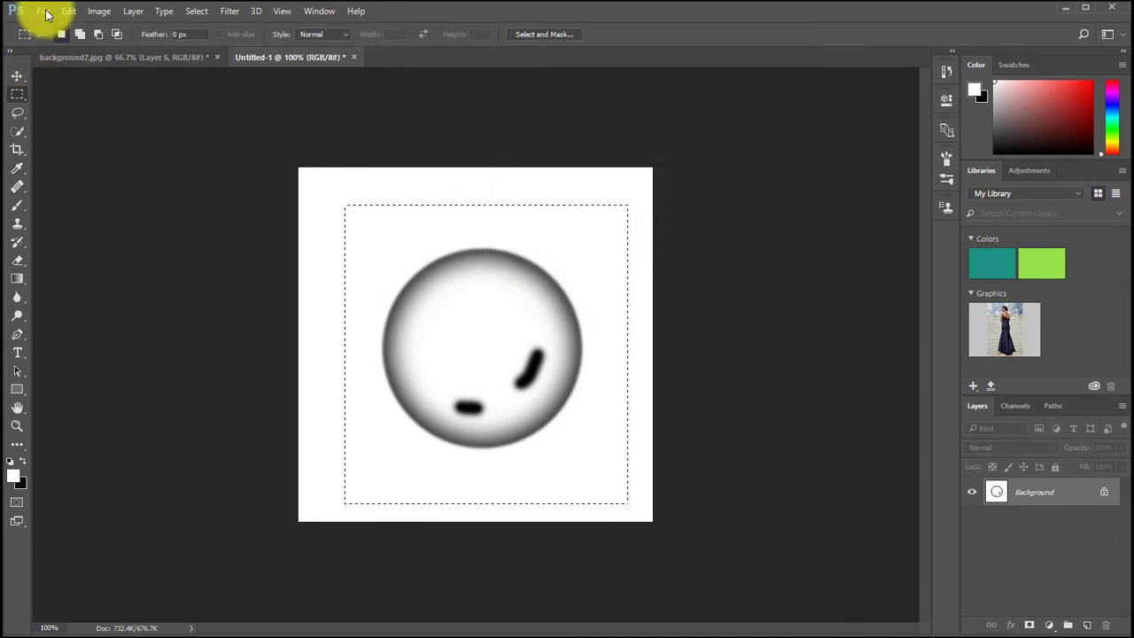
click(43, 11)
key(Escape)
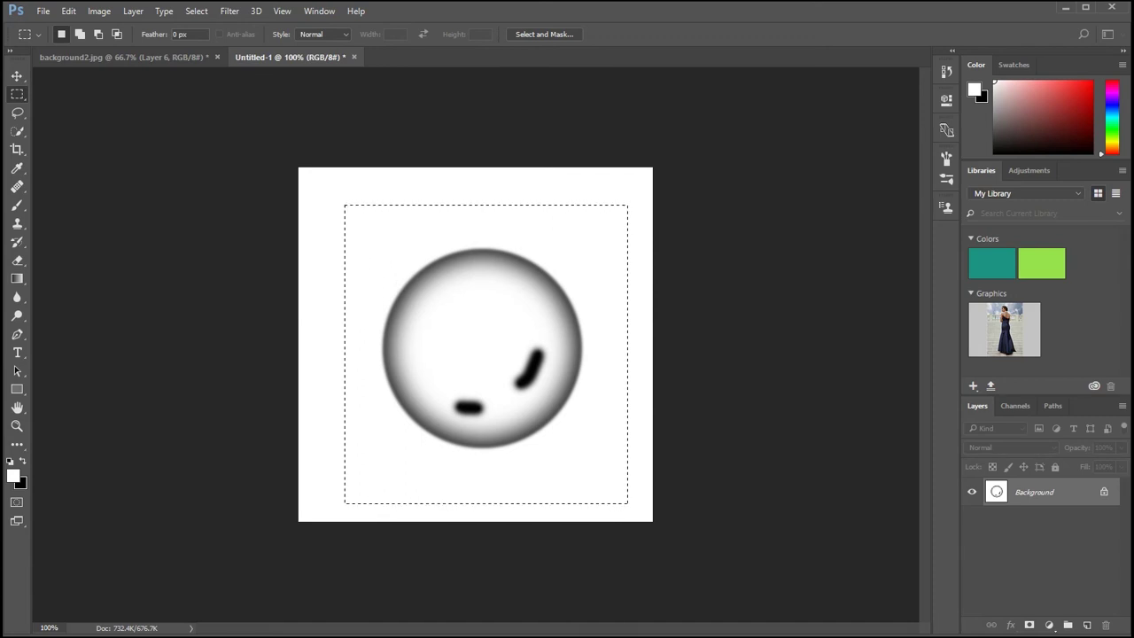
- Create a new white 500 x 500 px document at 72 ppi and ready the soft round brush at 100 px with black
key(ctrl+n)
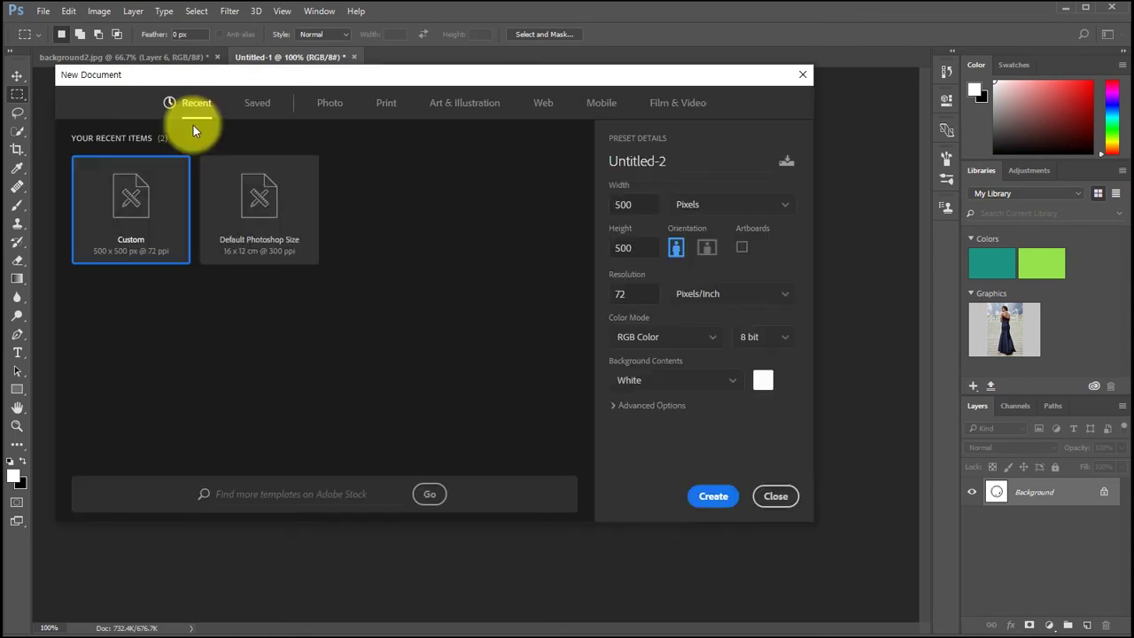
click(714, 494)
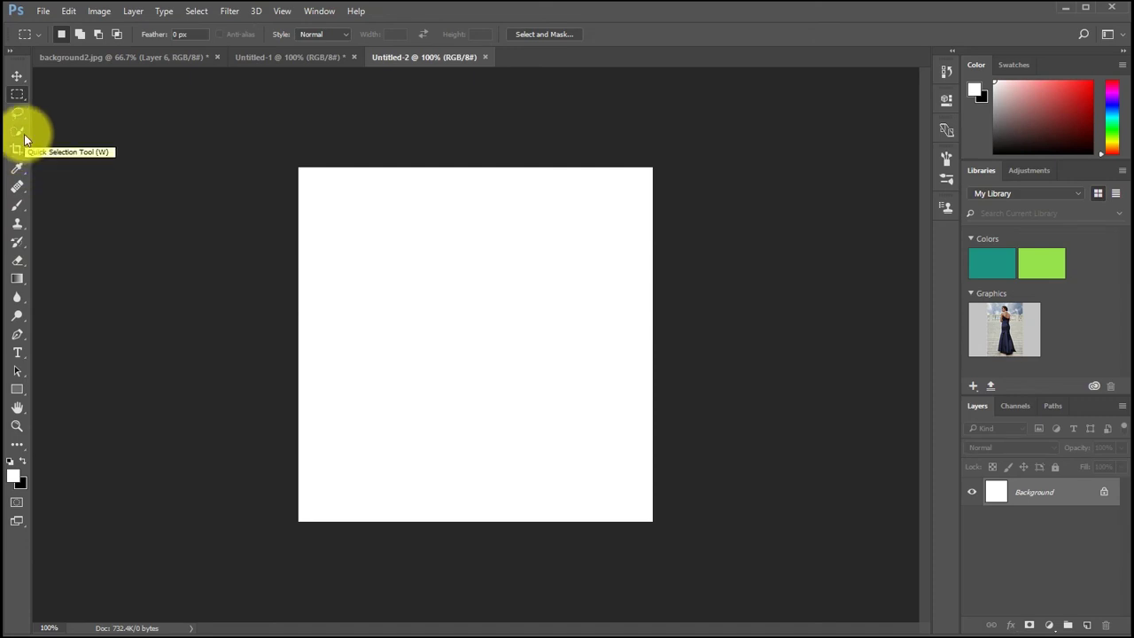
click(21, 204)
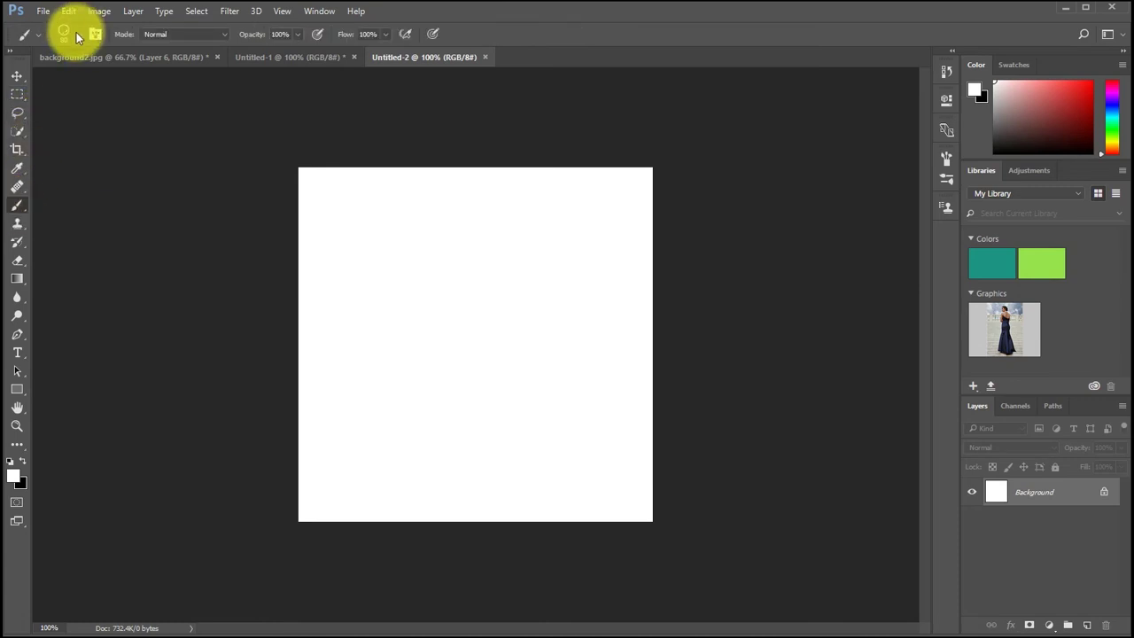
click(77, 36)
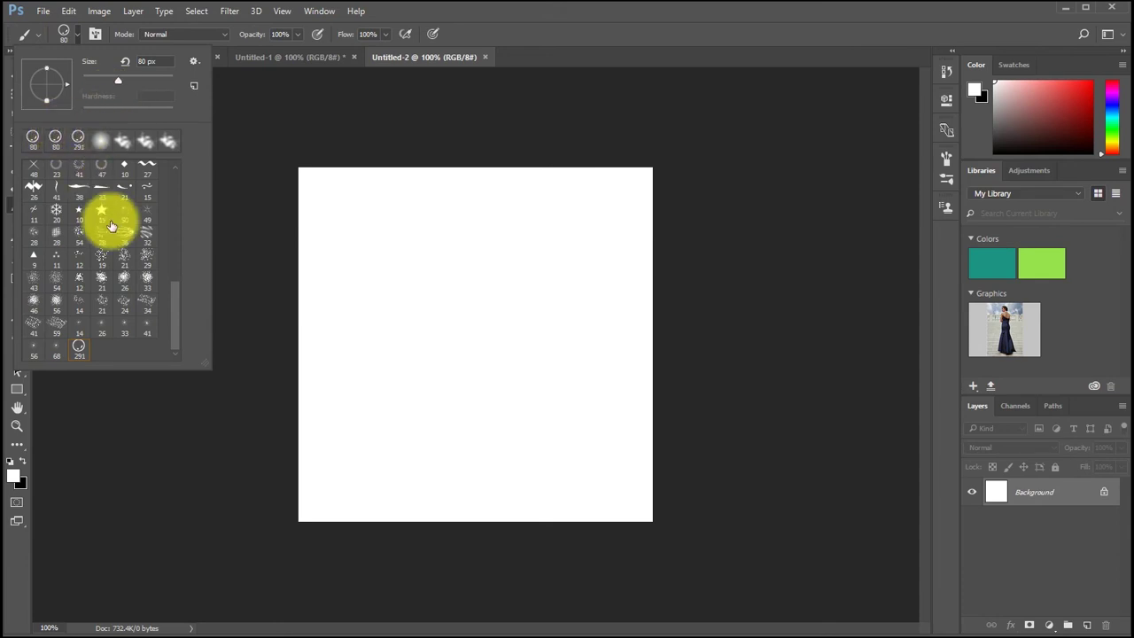
mouse_move(172, 287)
mouse_down()
mouse_move(197, 184)
mouse_move(44, 167)
mouse_up()
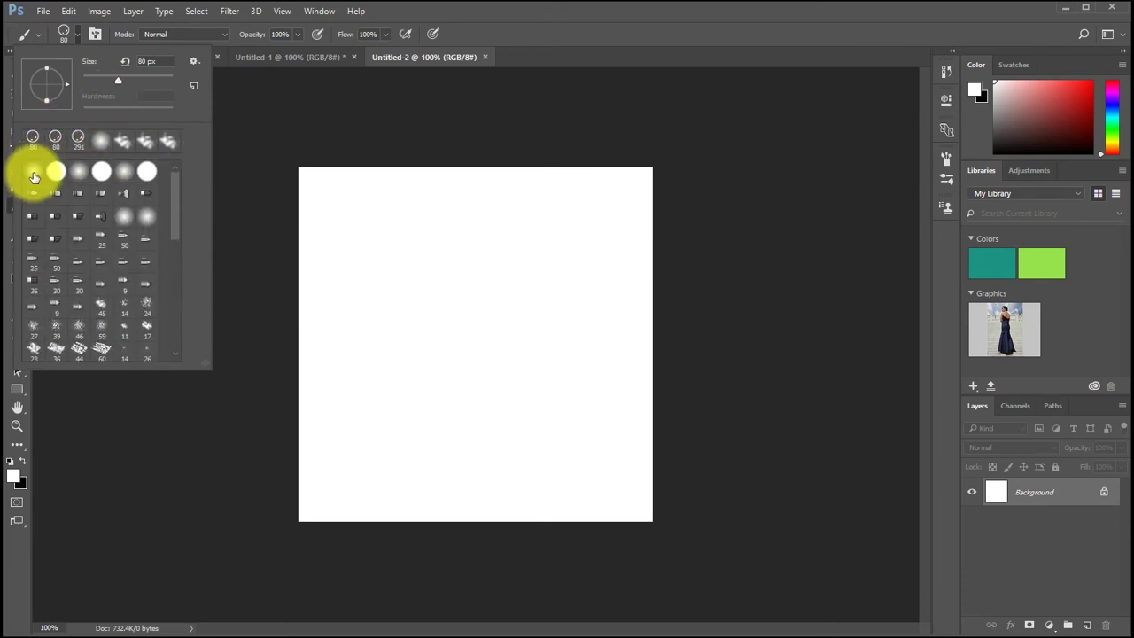
click(34, 174)
click(450, 317)
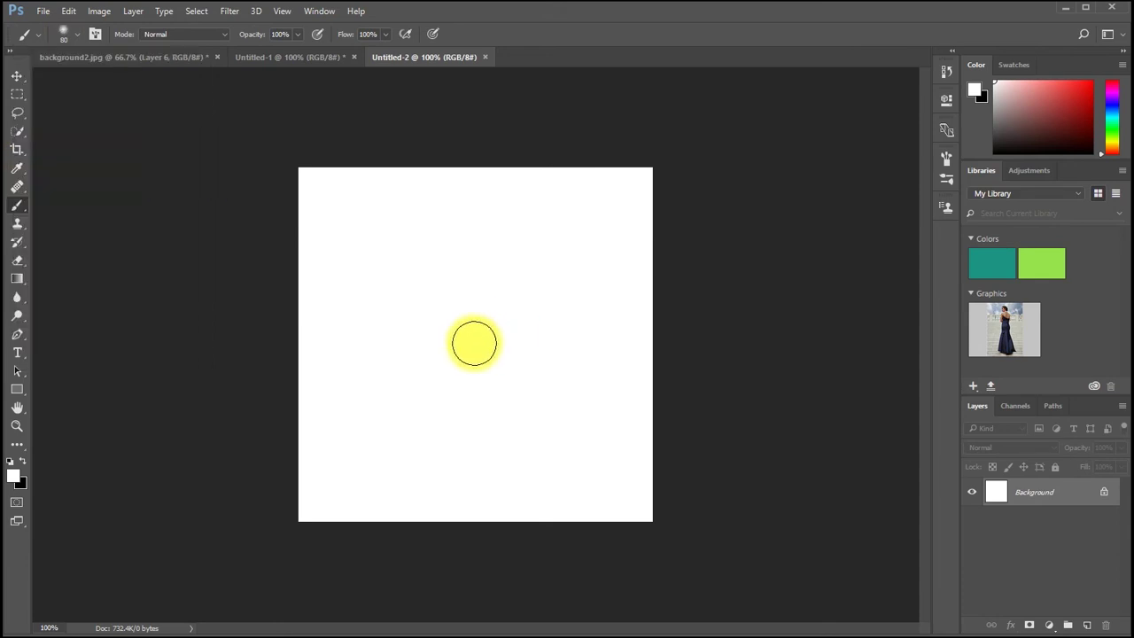
key(bracketright)
key(bracketright)
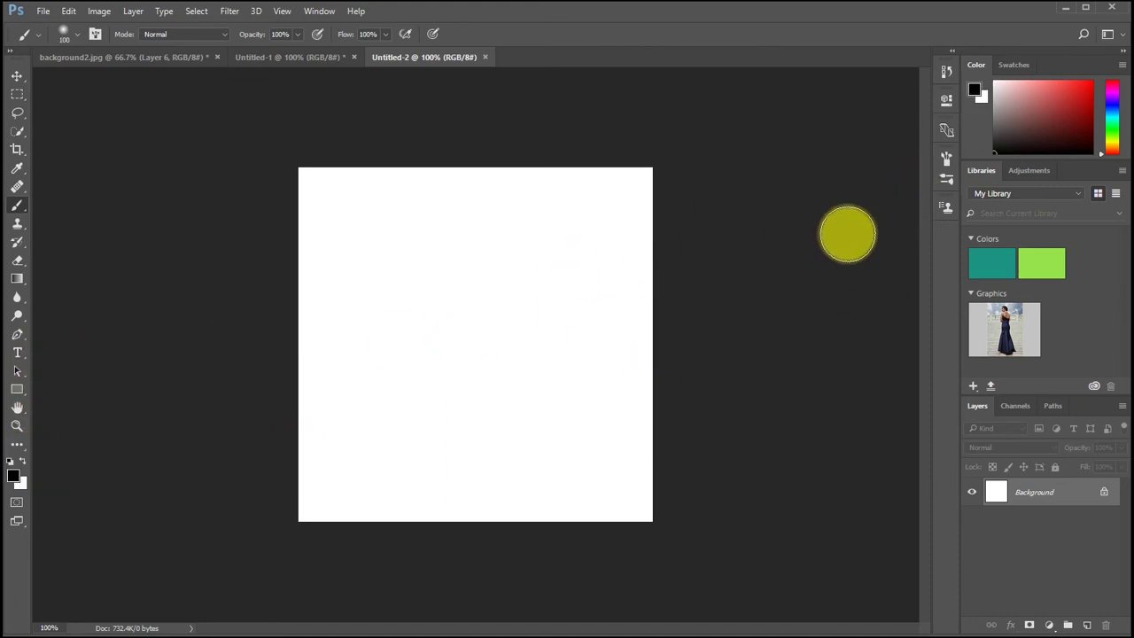
- Flatten the soft round brush tip to 4% roundness and rotate it to 47°
click(947, 158)
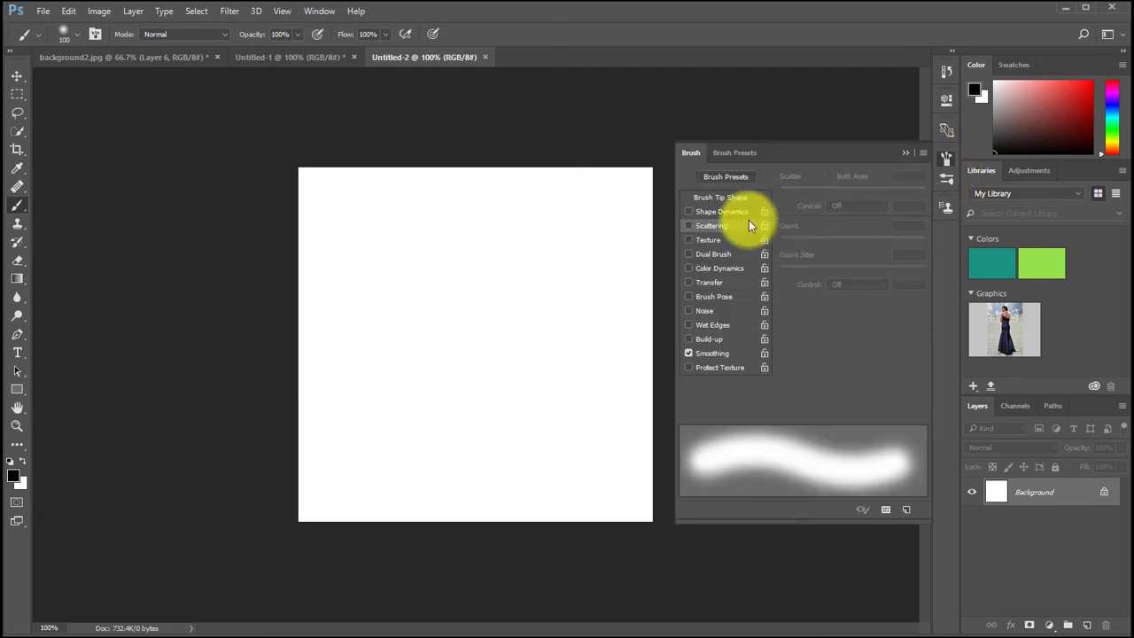
click(722, 197)
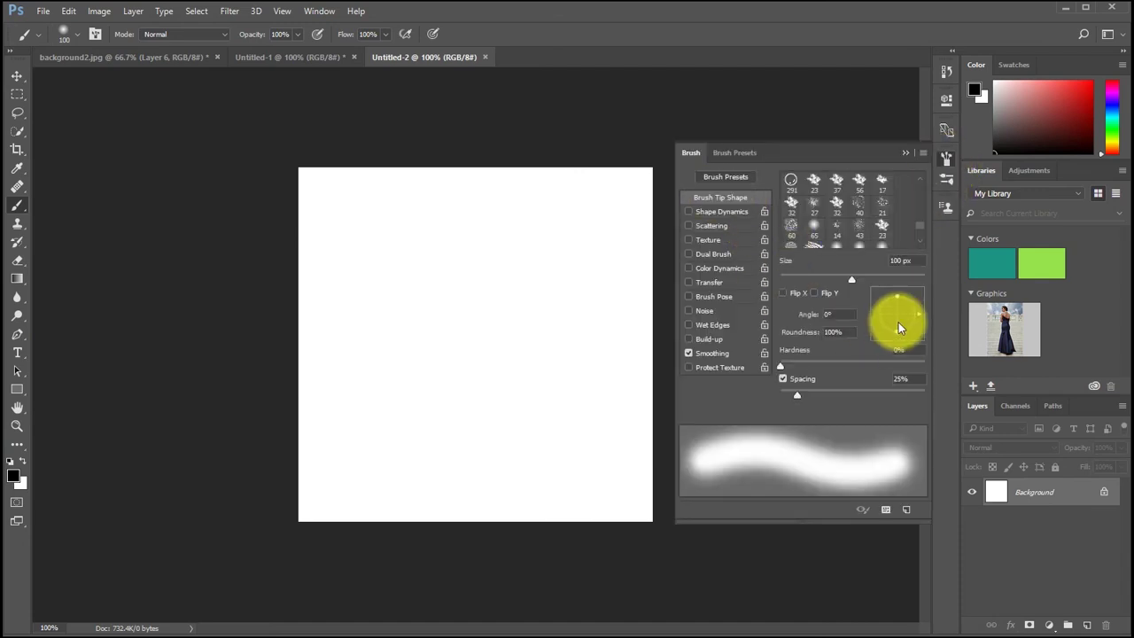
mouse_move(898, 297)
mouse_down()
mouse_move(900, 312)
mouse_move(916, 314)
mouse_move(919, 290)
mouse_up()
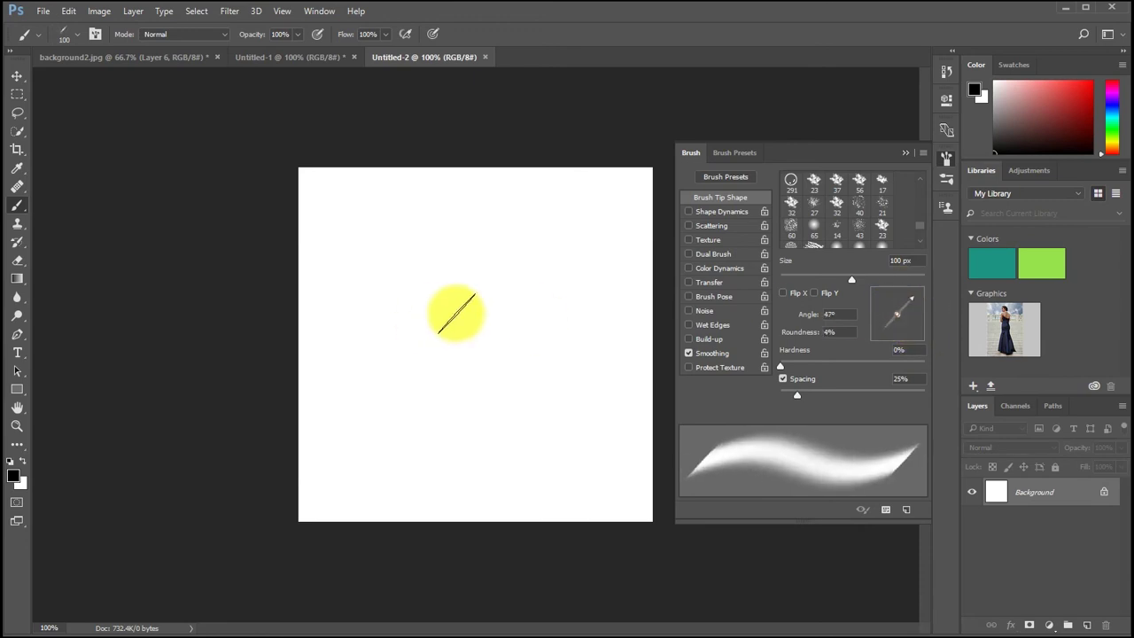
- Enlarge the brush to 400 px and stamp two crossing diagonal streaks at the canvas centre, at 47° and 133°
key(bracketright)
key(bracketright)
key(bracketright)
key(bracketright)
key(bracketright)
key(bracketright)
key(bracketright)
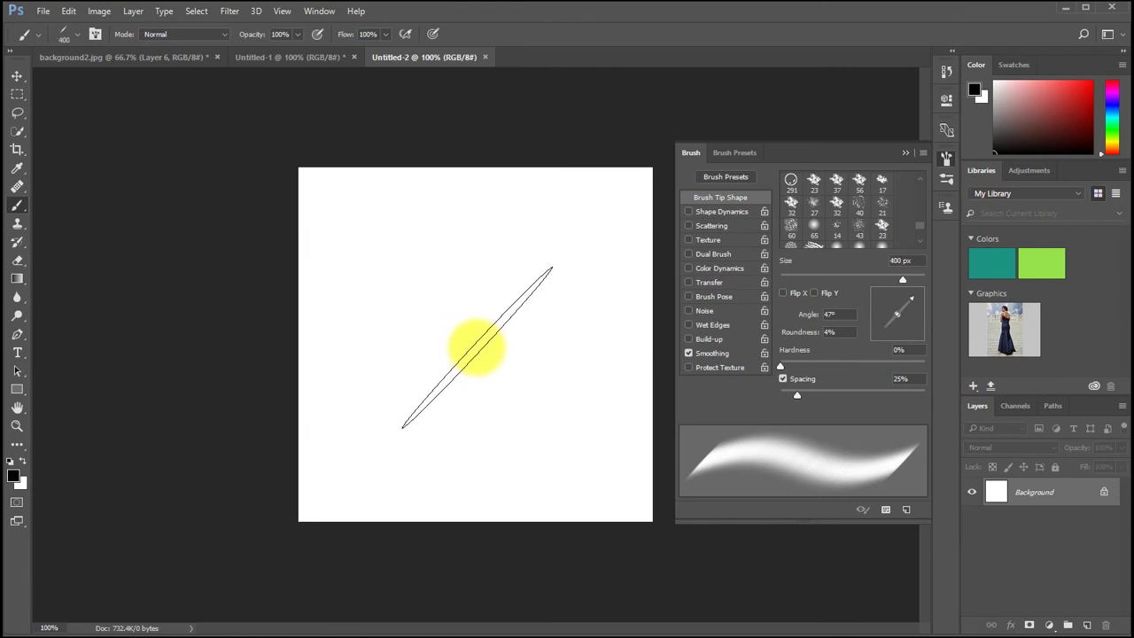
click(474, 349)
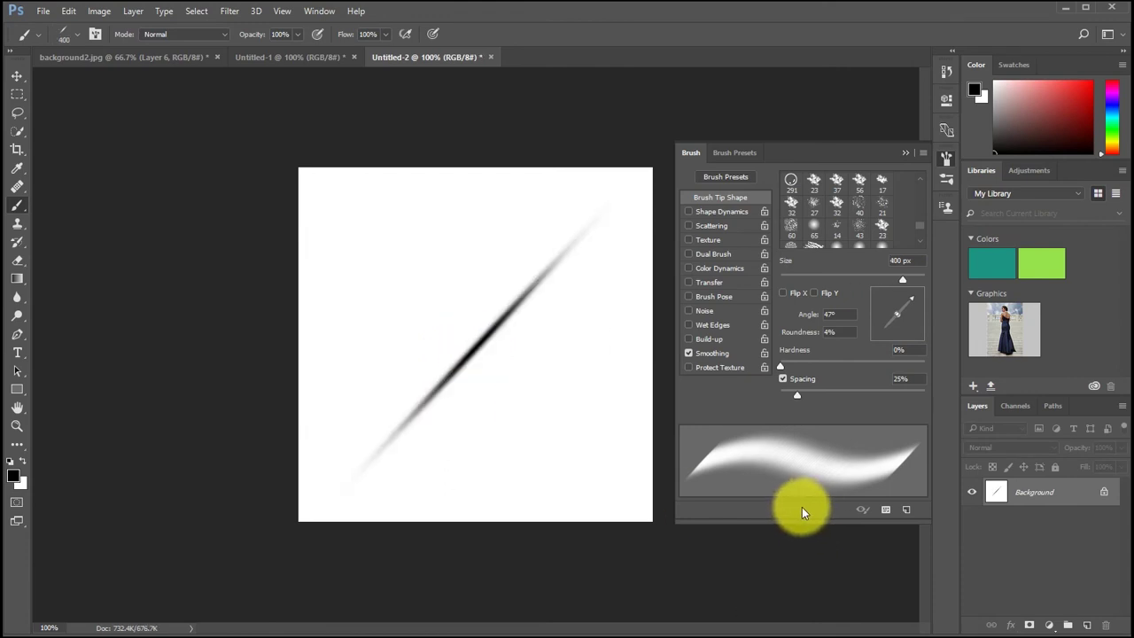
drag(905, 297, 879, 296)
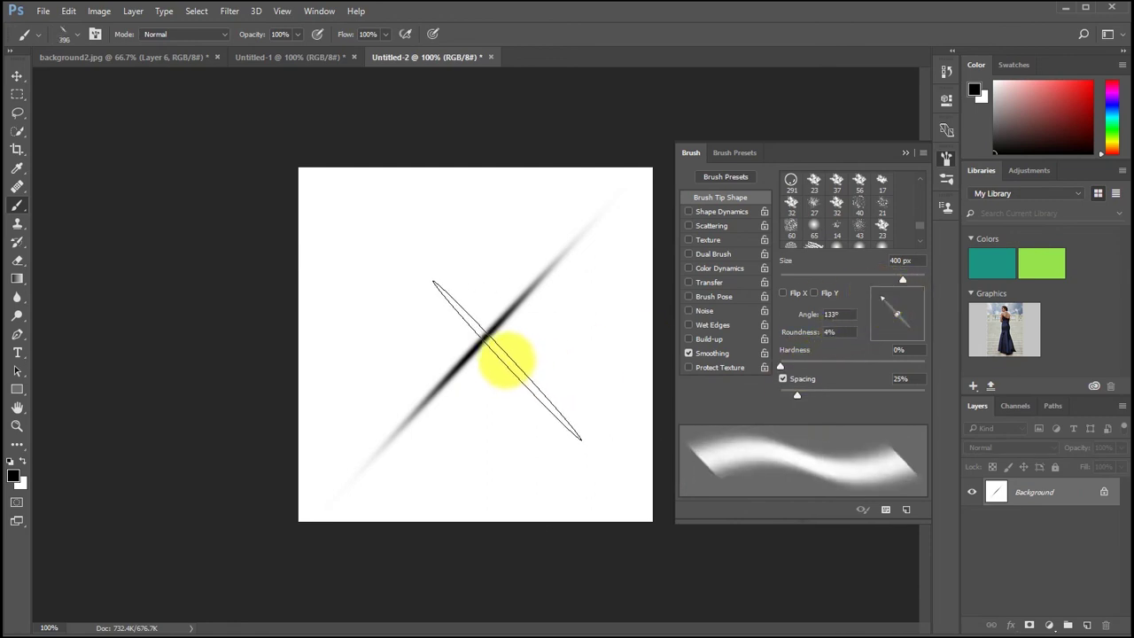
click(475, 339)
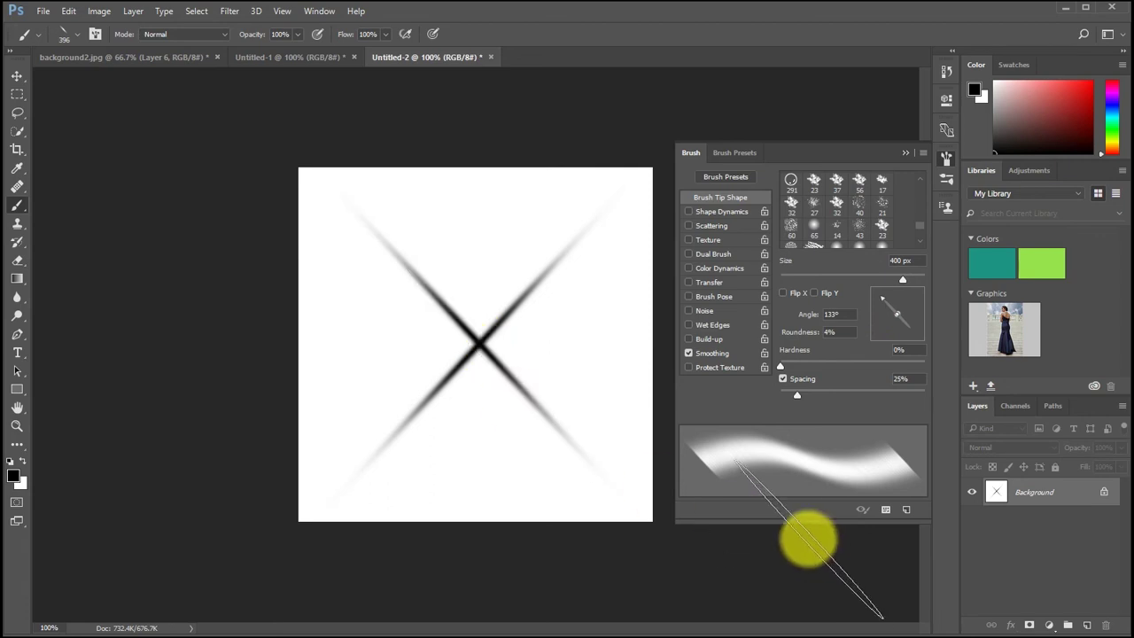
- Stamp two shorter streaks through the centre of the cross, one 175 px at 101° and one 125 px at 9°
drag(881, 298, 894, 295)
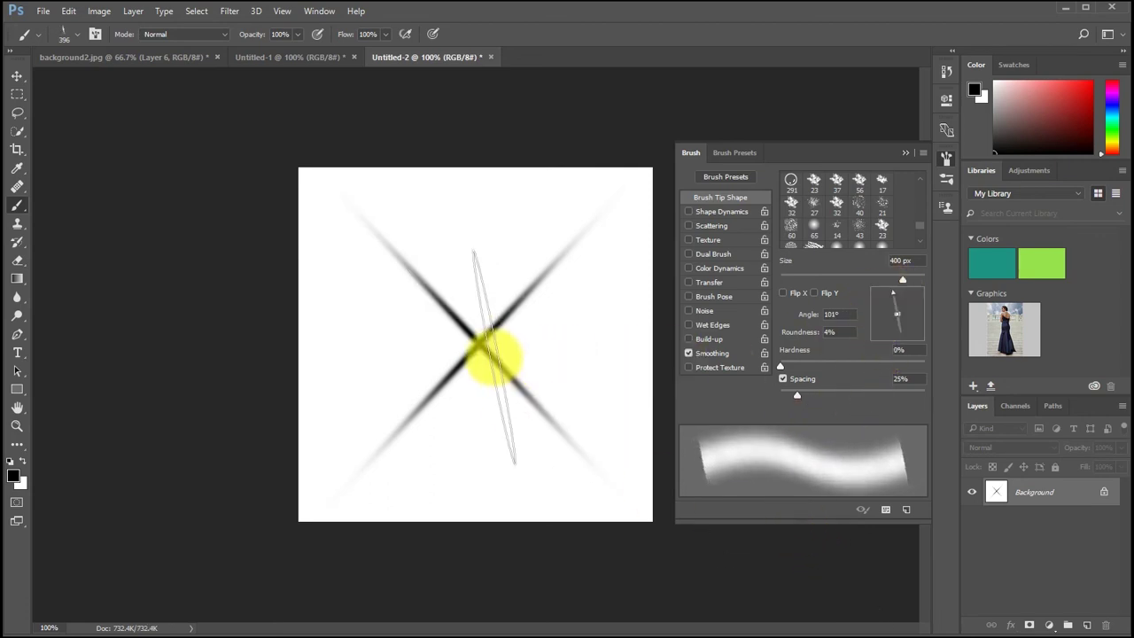
key(bracketleft)
key(bracketleft)
key(bracketleft)
key(bracketleft)
click(481, 351)
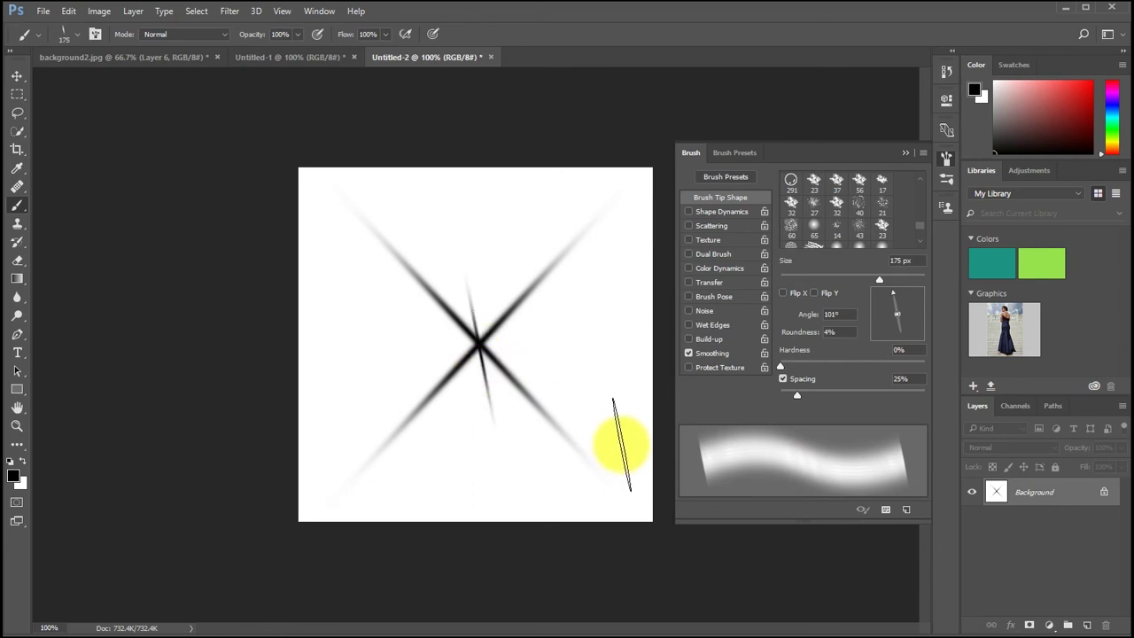
drag(894, 293, 908, 305)
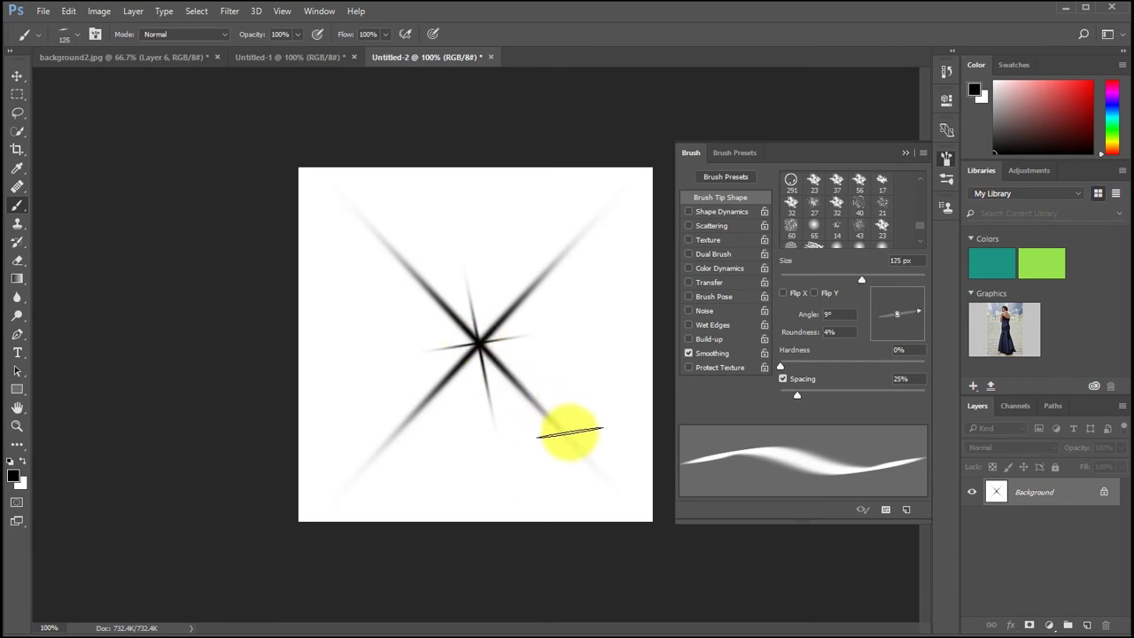
- Rotate the brush tip to 29°, resize it to 300 px and stamp a streak through the star's centre
drag(916, 308, 919, 301)
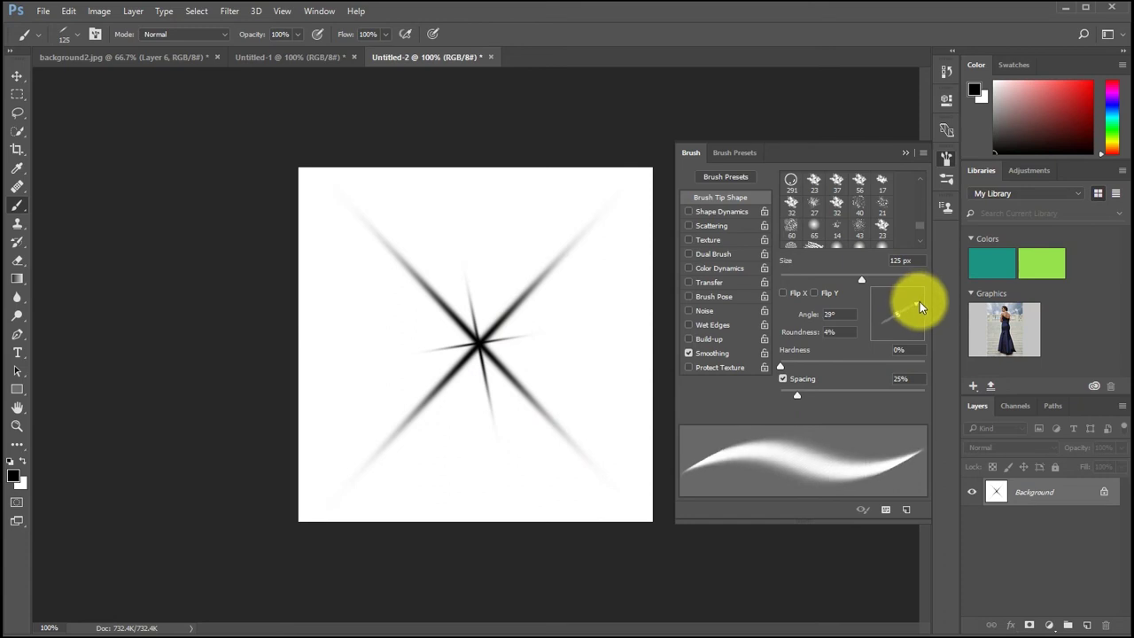
key(bracketleft)
key(bracketleft)
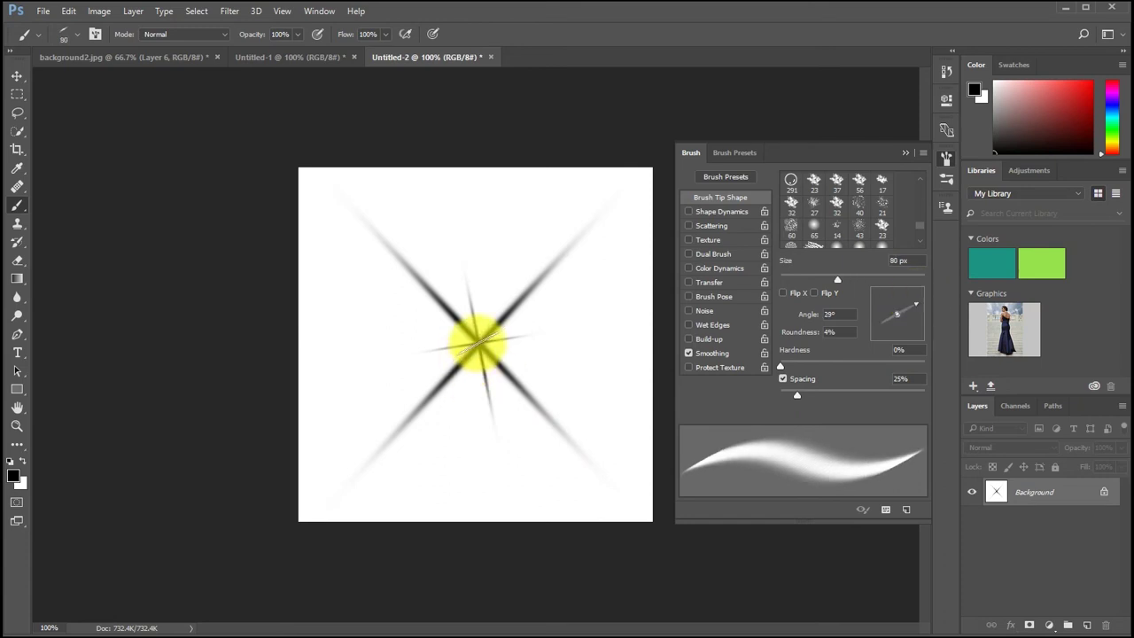
key(bracketright)
key(bracketright)
key(bracketright)
key(bracketright)
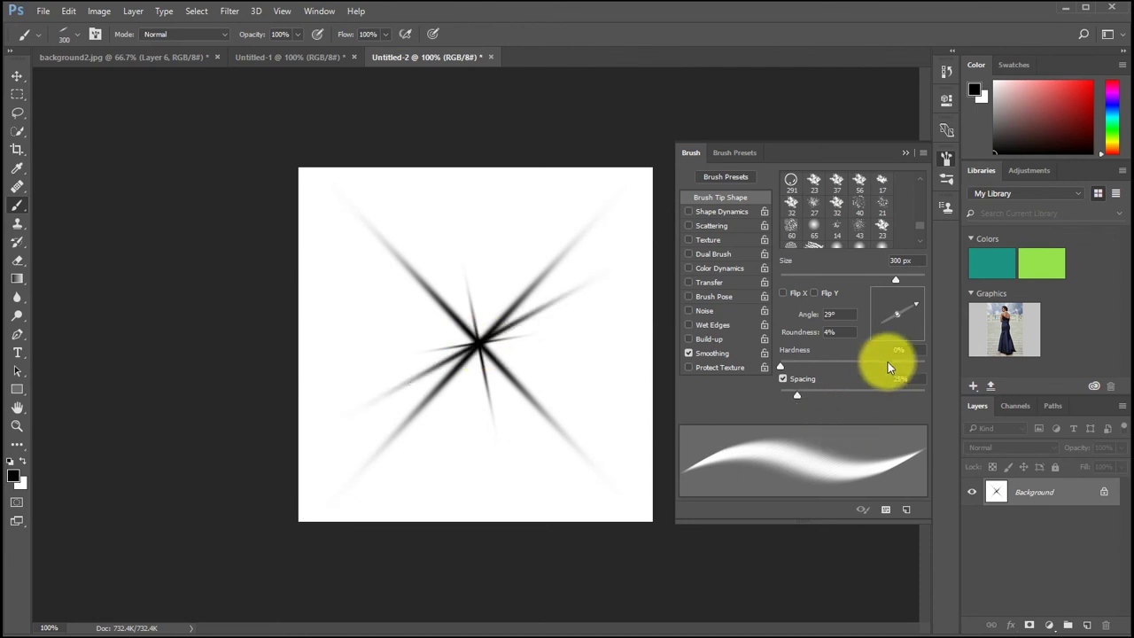
- Rotate the brush tip to 112° and stamp another streak of about 300 px through the star's centre
drag(917, 306, 886, 289)
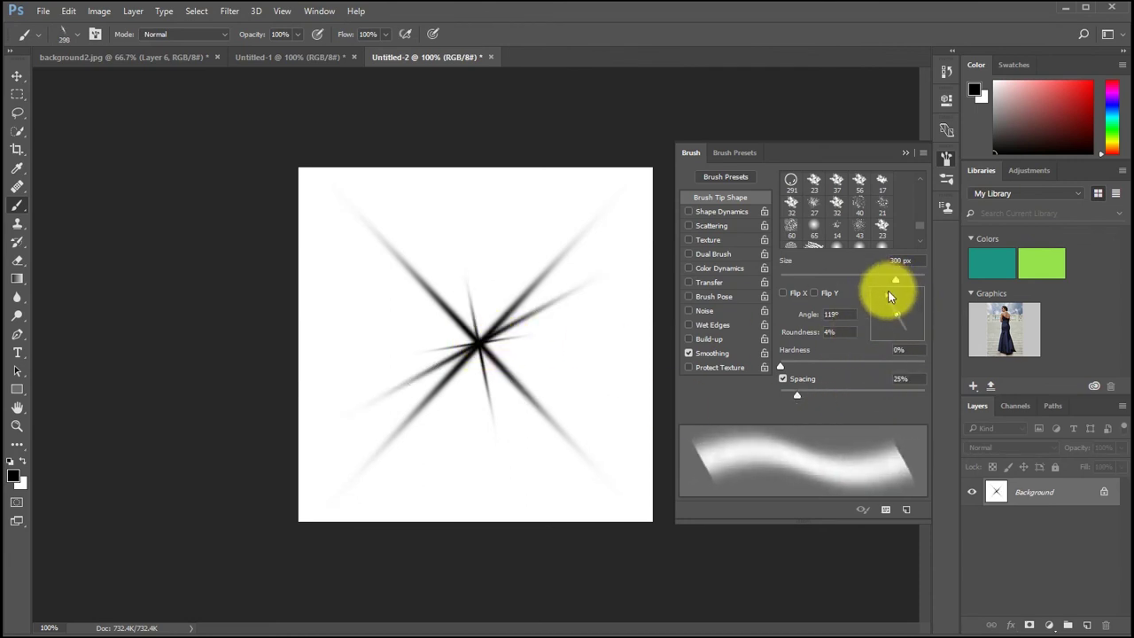
click(890, 293)
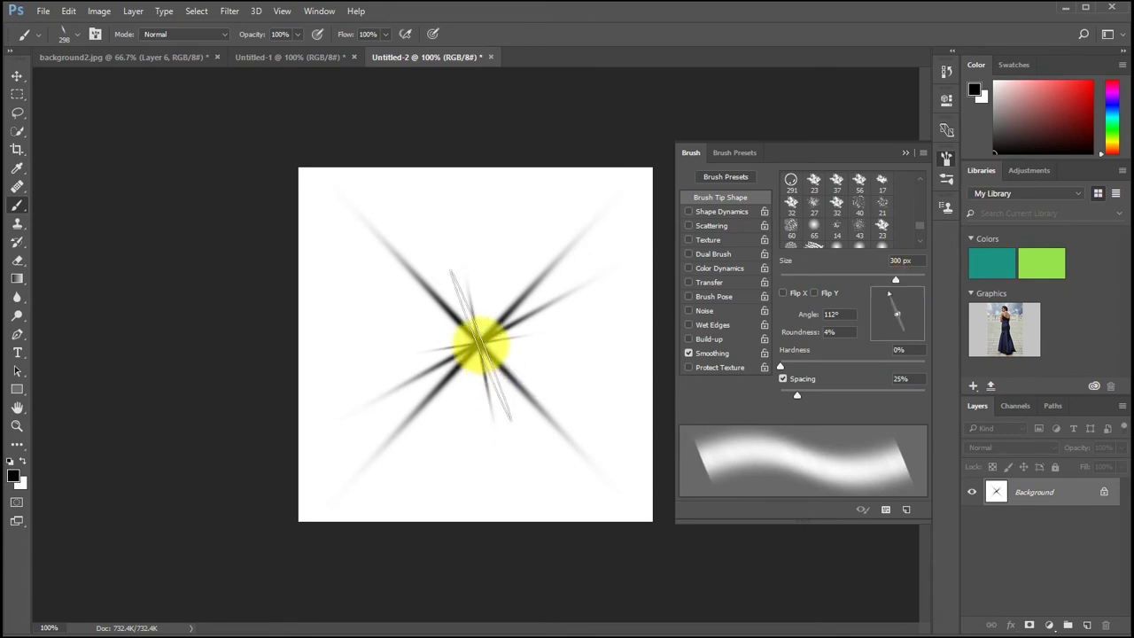
click(480, 346)
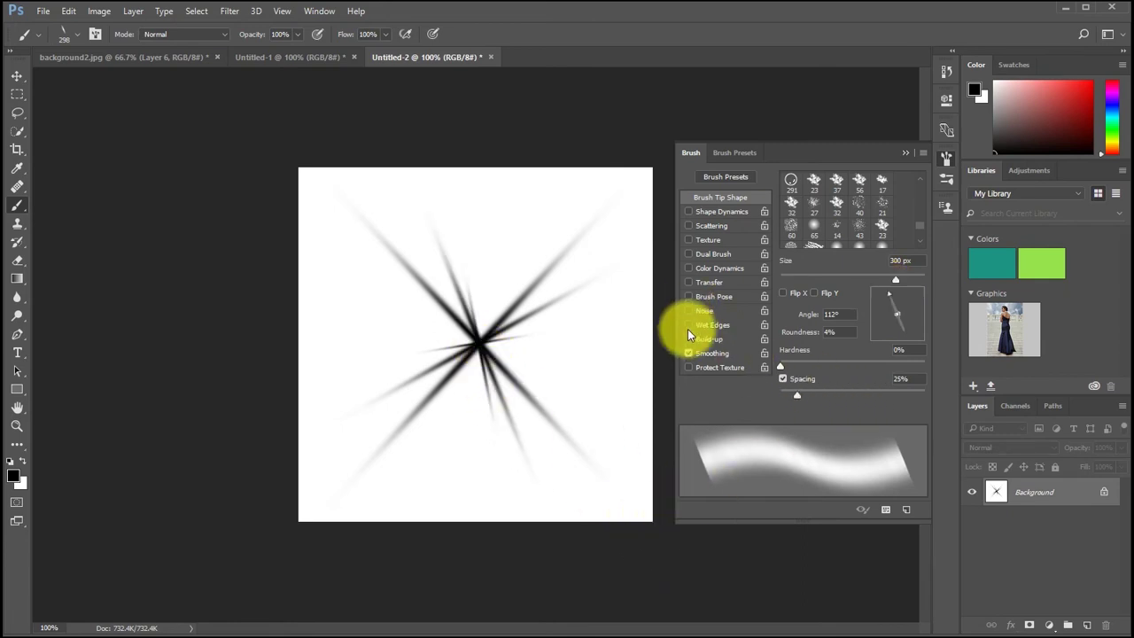
- Choose a soft round brush, reduce it to 90 px and stamp a soft glow at the star's centre
click(67, 33)
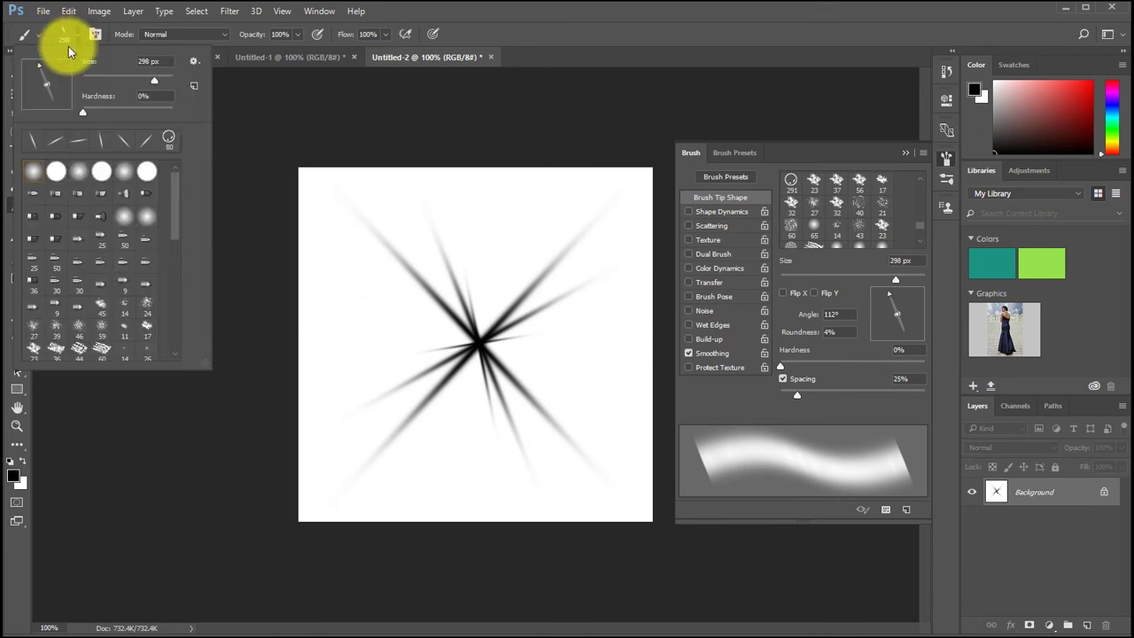
double_click(36, 178)
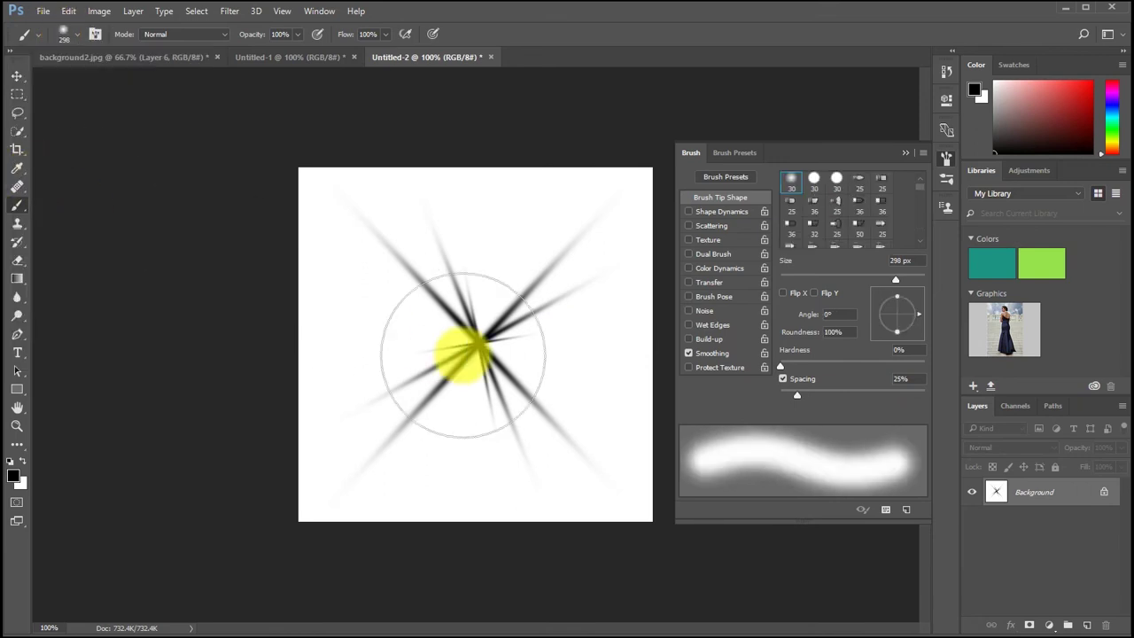
key(bracketleft)
key(bracketleft)
key(bracketleft)
key(bracketleft)
key(bracketleft)
key(bracketleft)
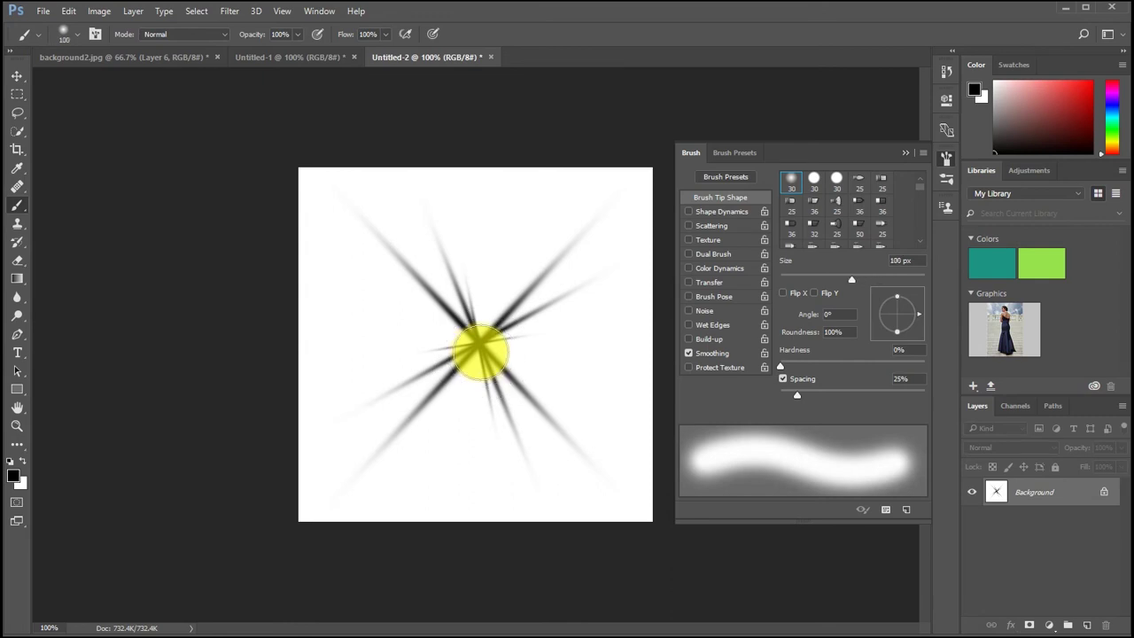
key(bracketleft)
click(479, 346)
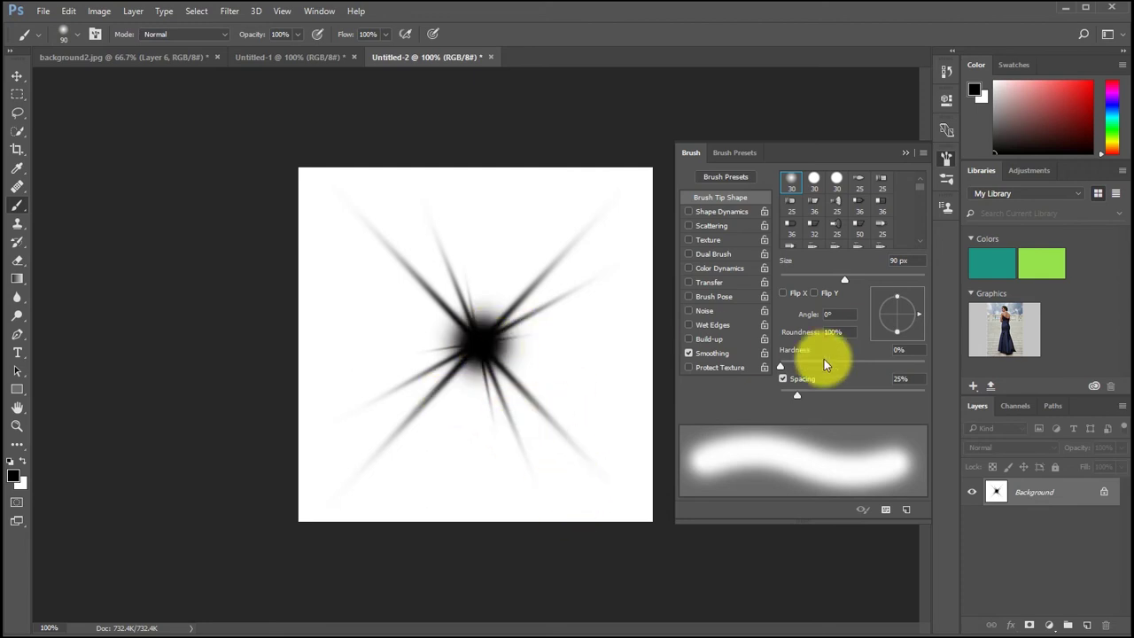
- Define the finished star drawing as a custom brush preset with a one-character name
click(69, 10)
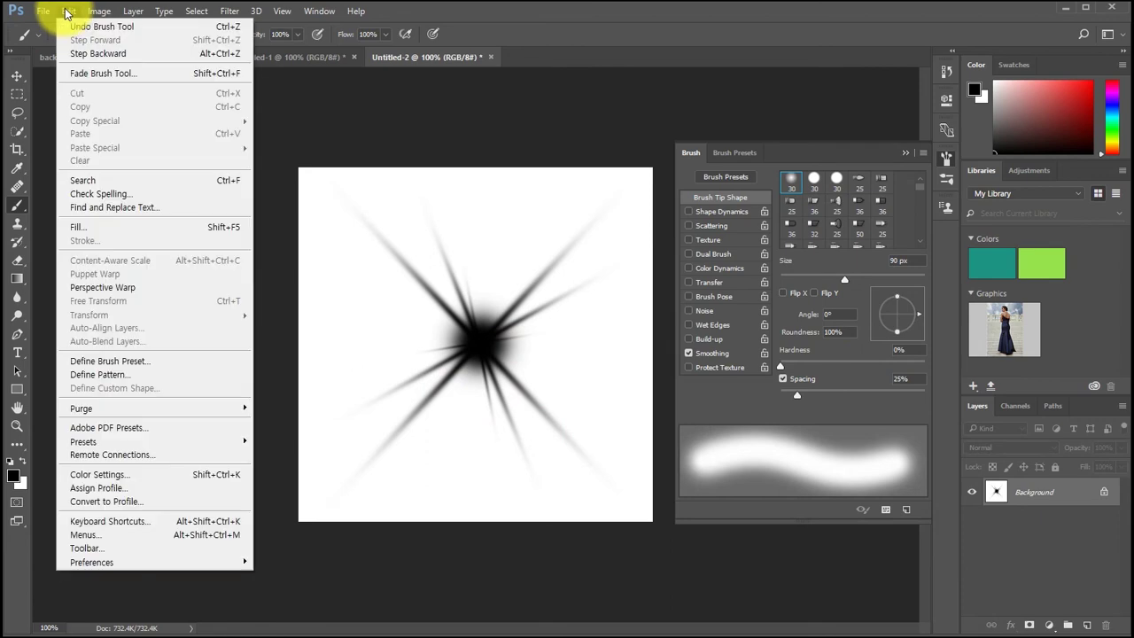
click(128, 360)
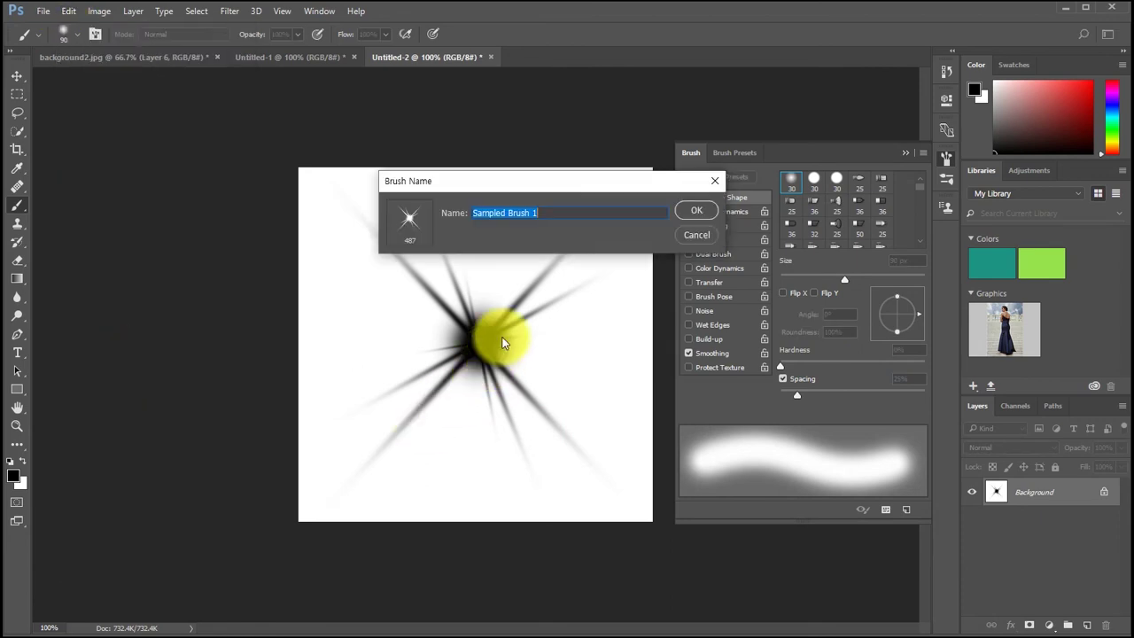
text(S)
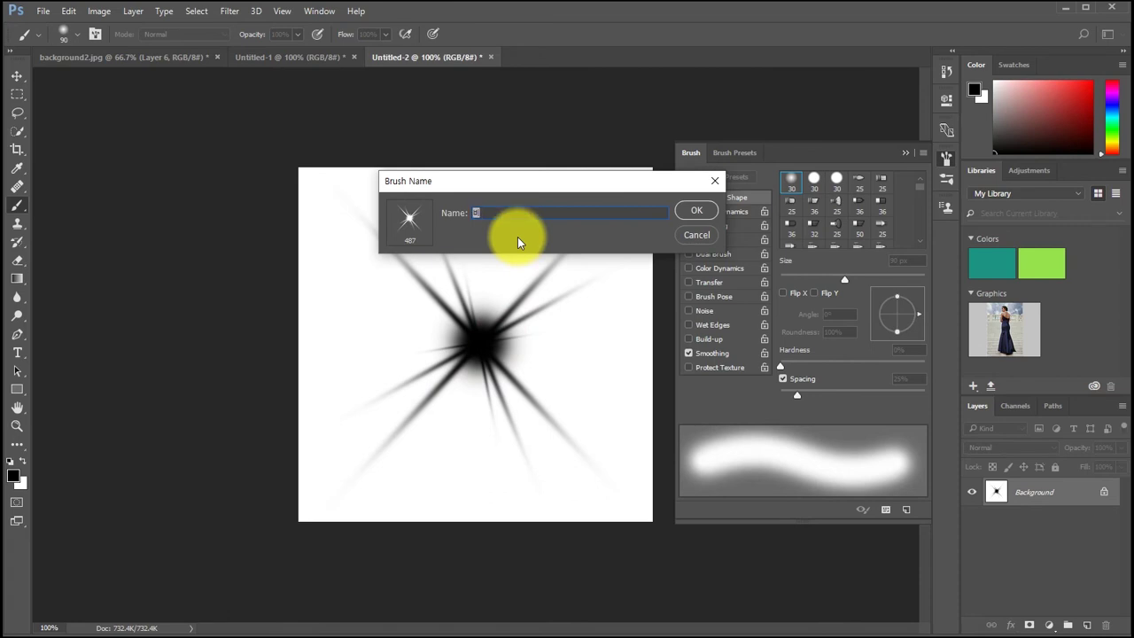
key(Return)
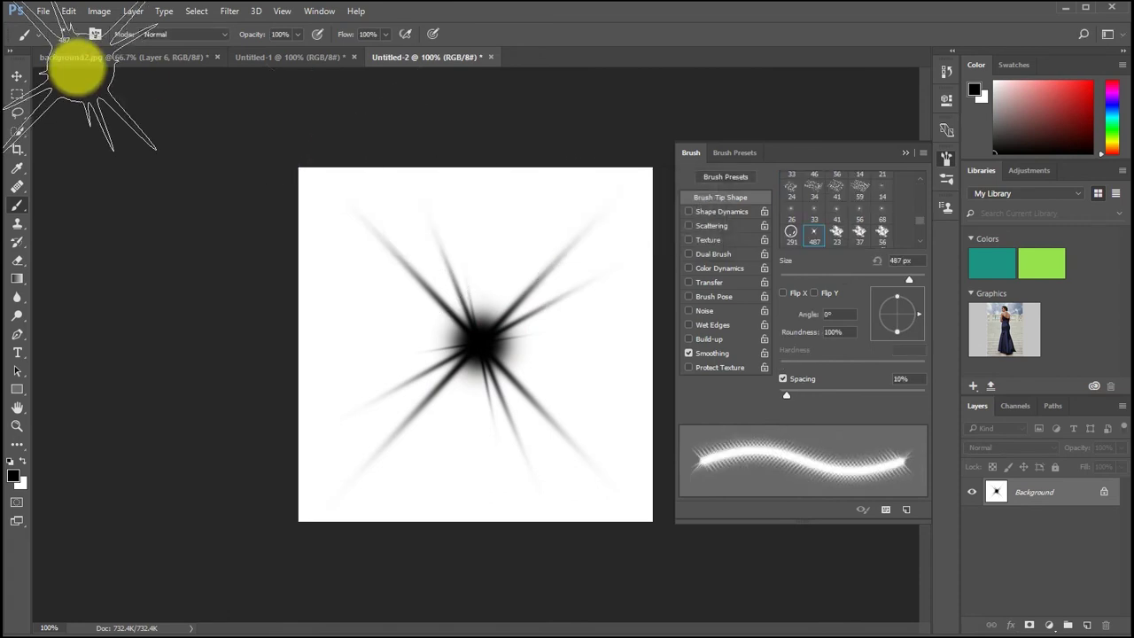
- Switch to background2.jpg, add a new layer and stamp one white 487 px star beside the large bubble
click(135, 57)
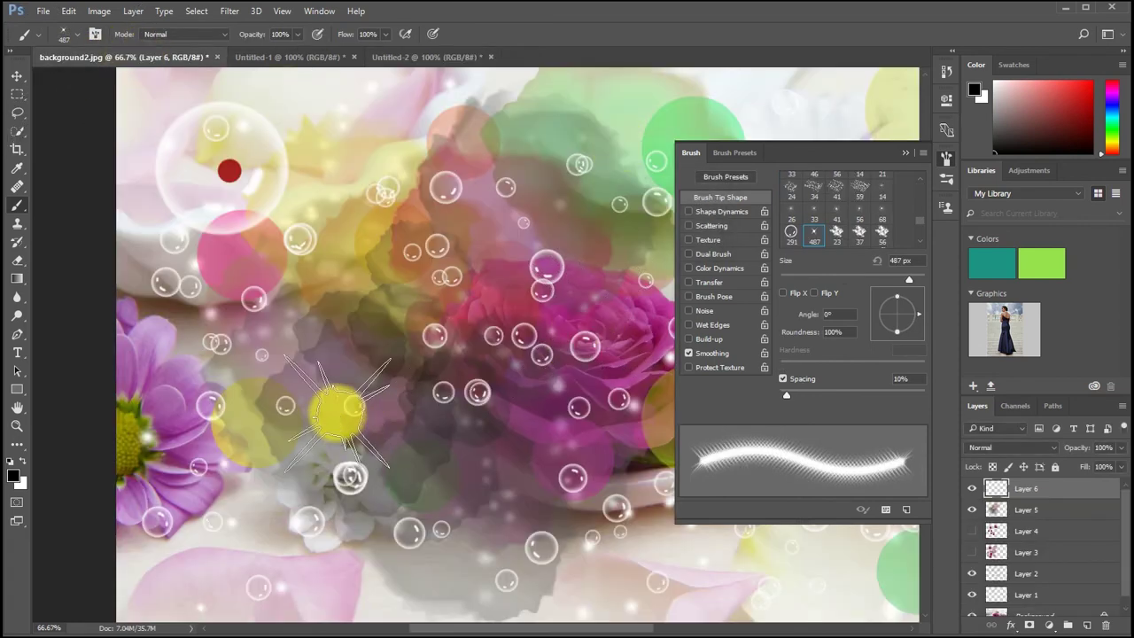
click(1087, 626)
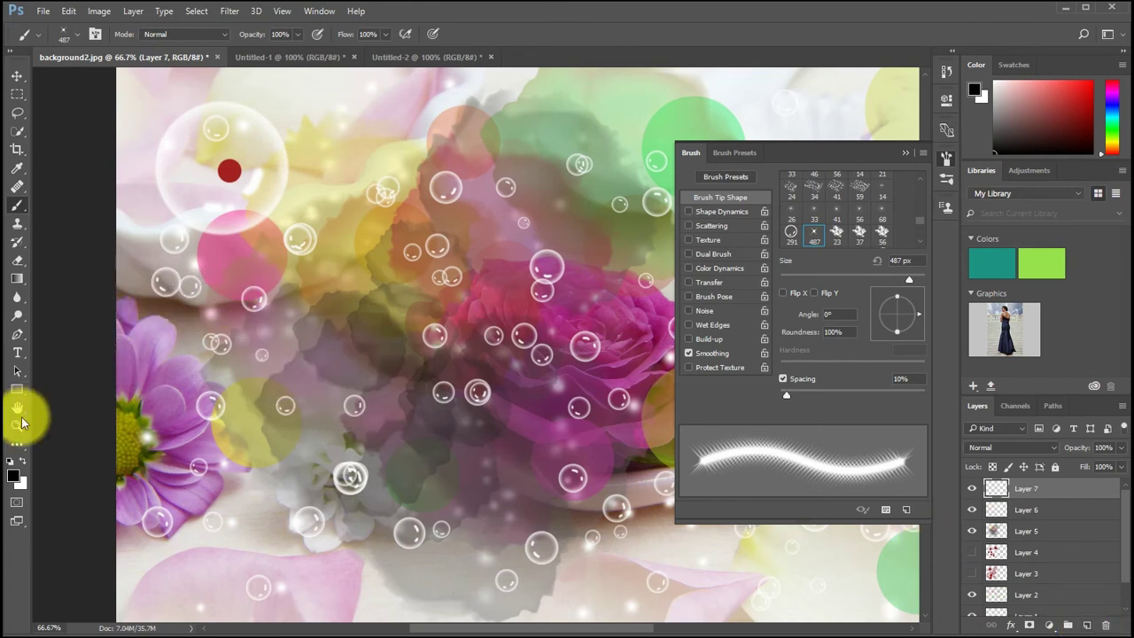
click(22, 462)
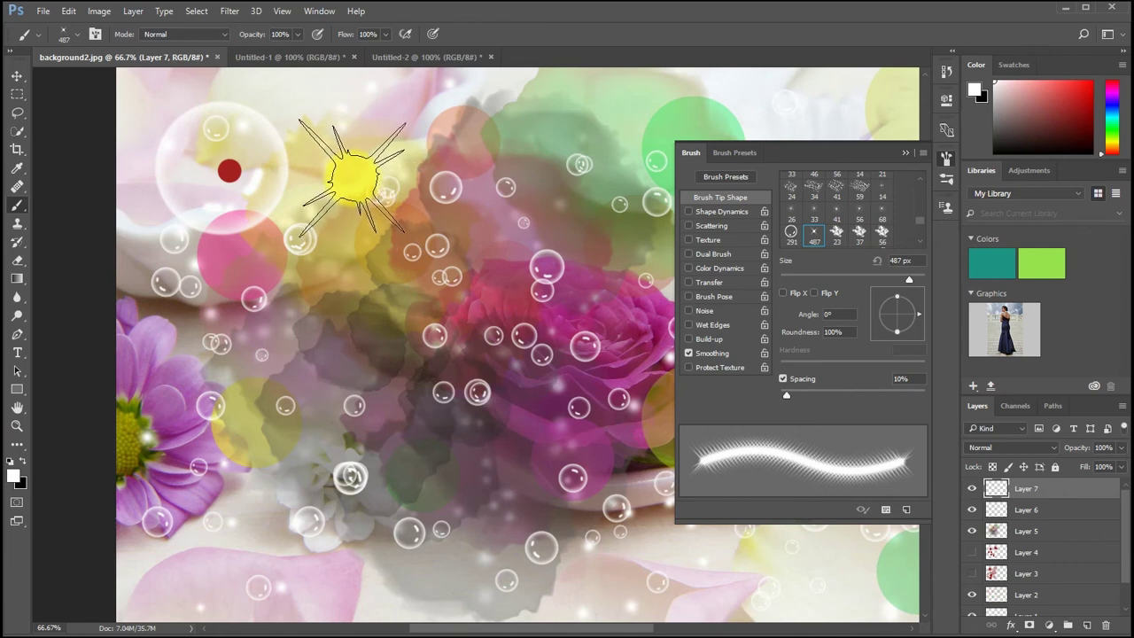
click(351, 179)
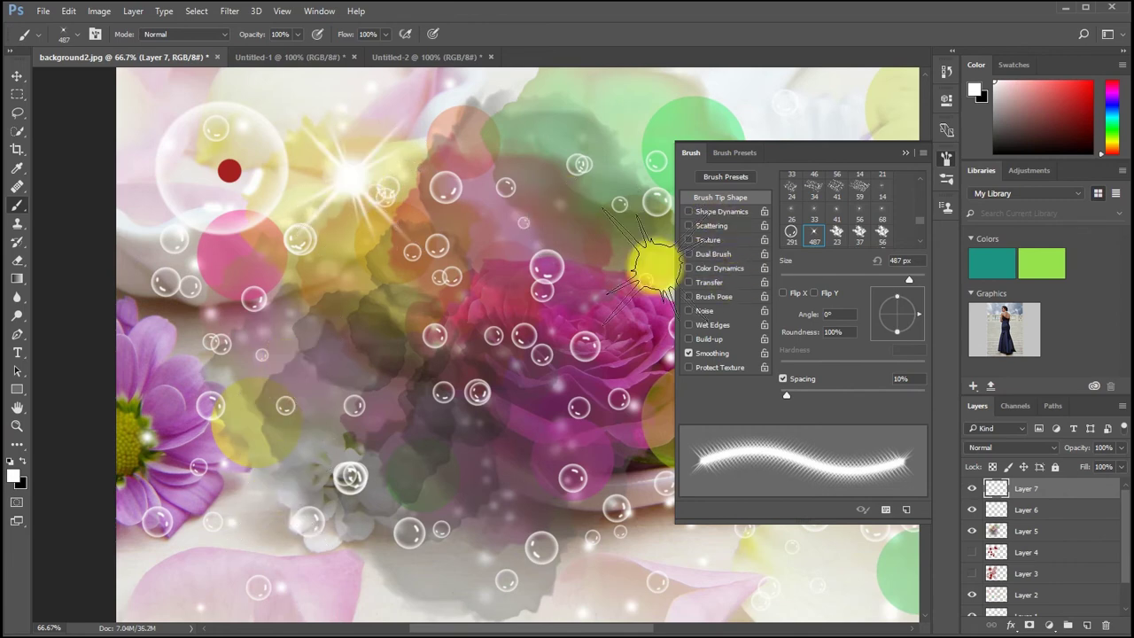
- Add an Outer Glow effect to the star's layer and set the glow colour to light yellow
click(1012, 625)
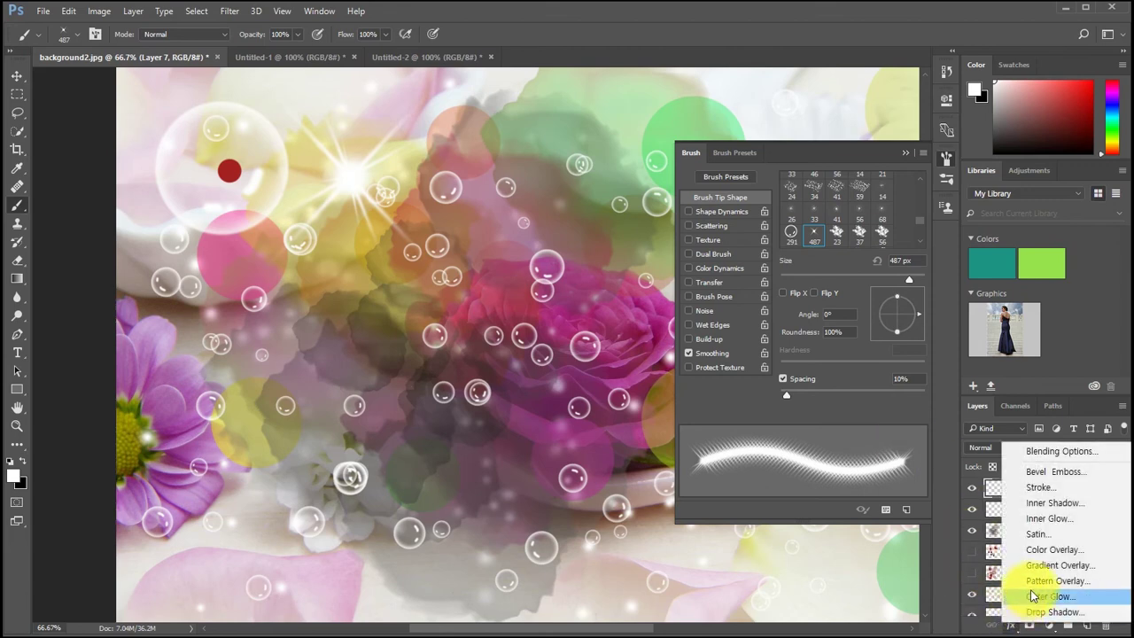
click(1049, 596)
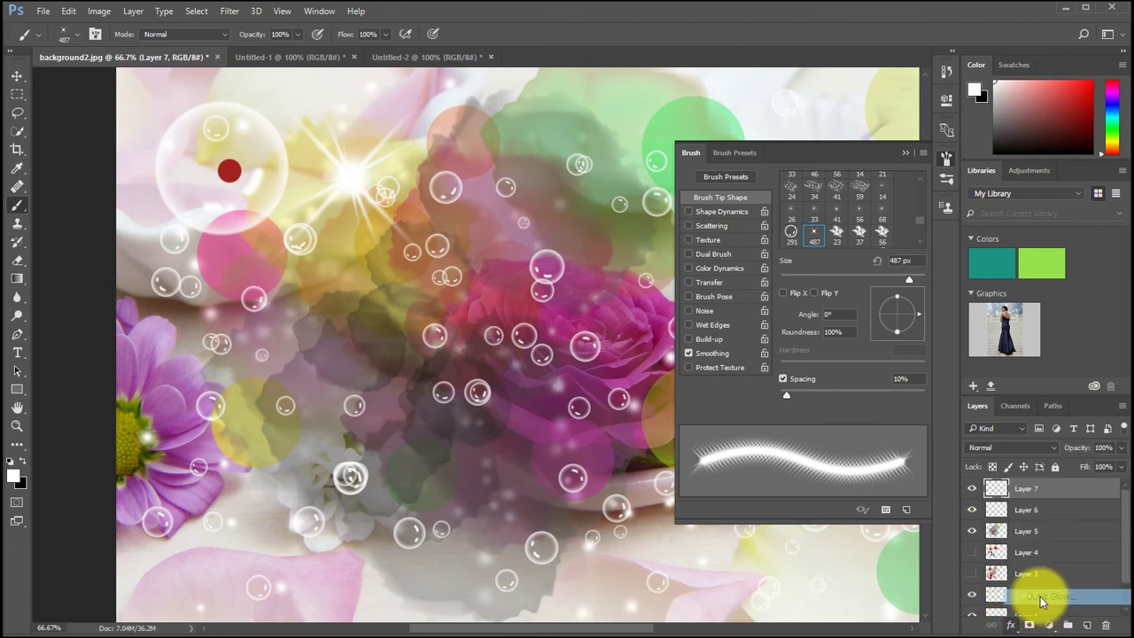
key(h)
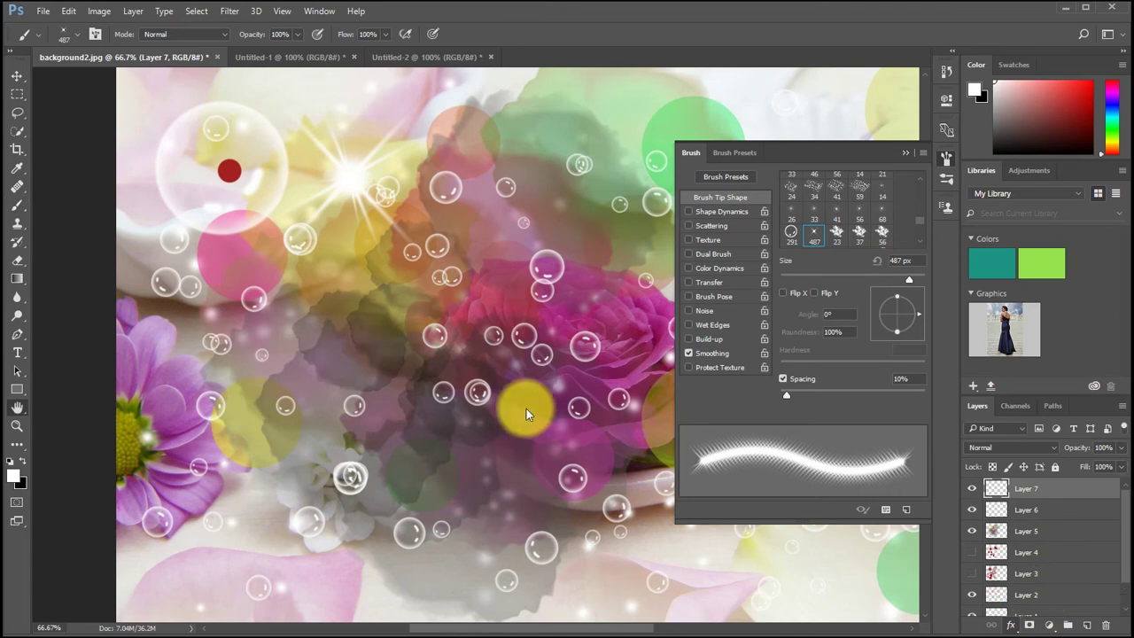
drag(468, 101, 545, 272)
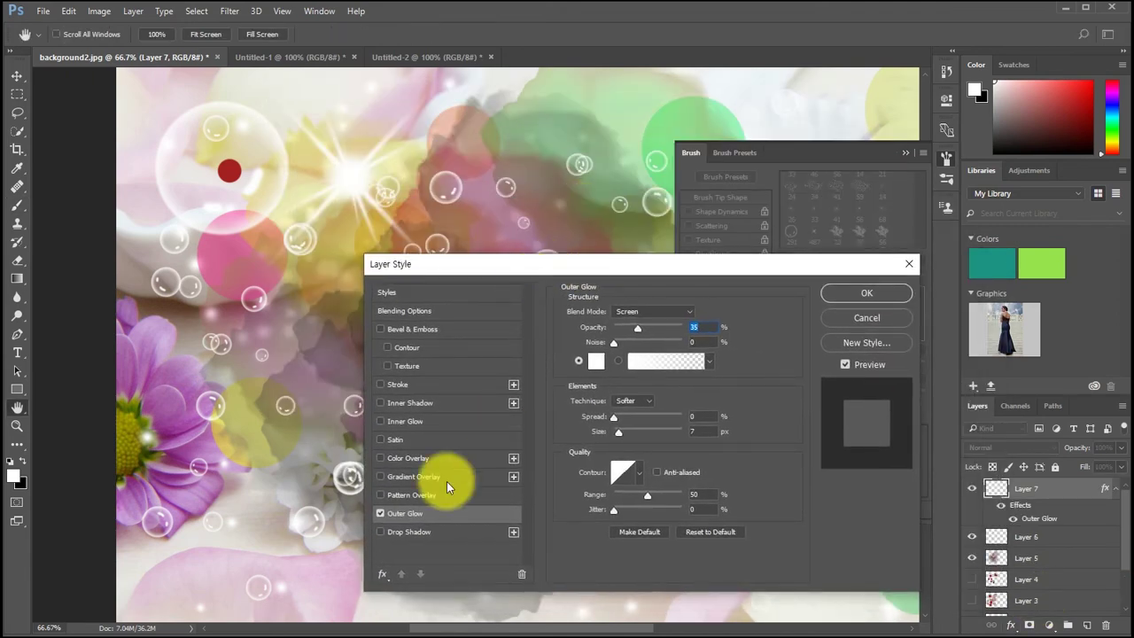
click(595, 360)
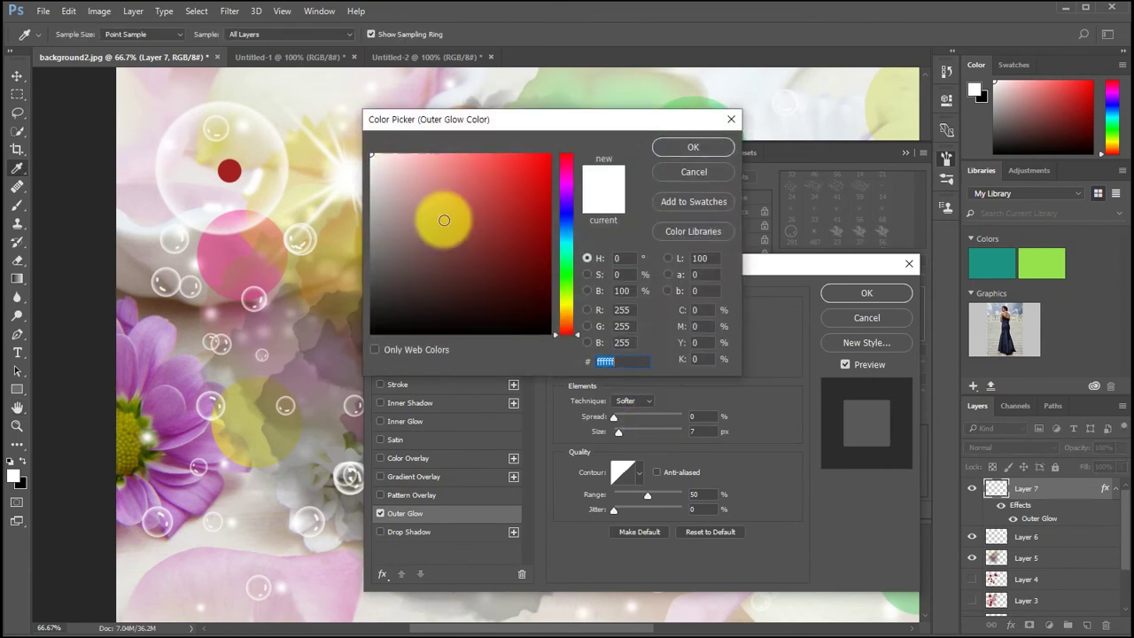
click(562, 304)
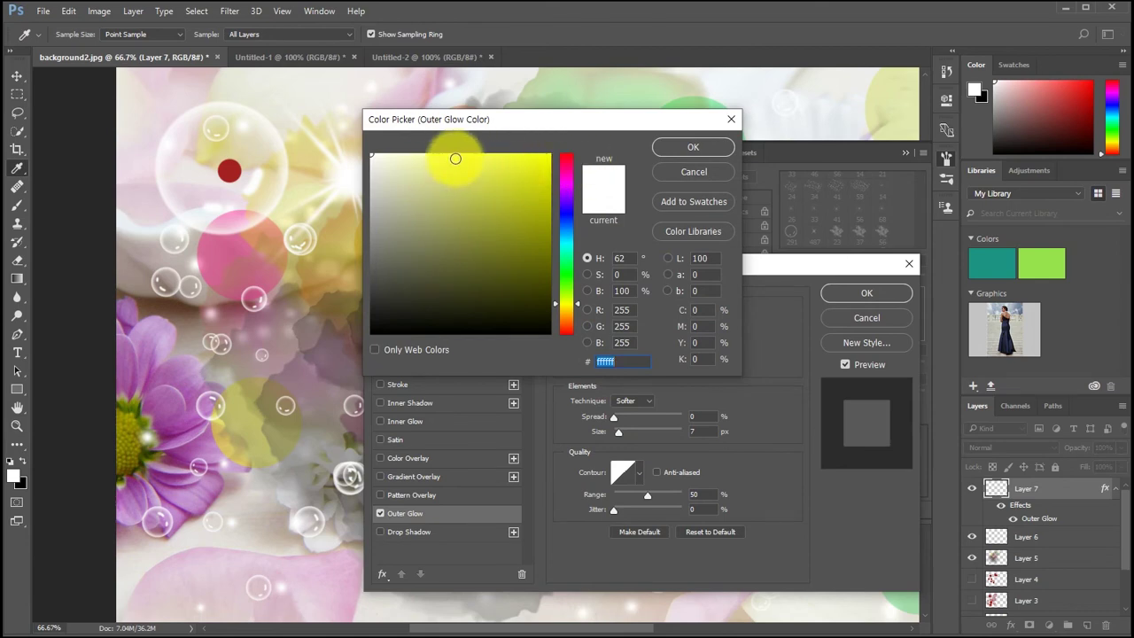
click(447, 156)
click(685, 146)
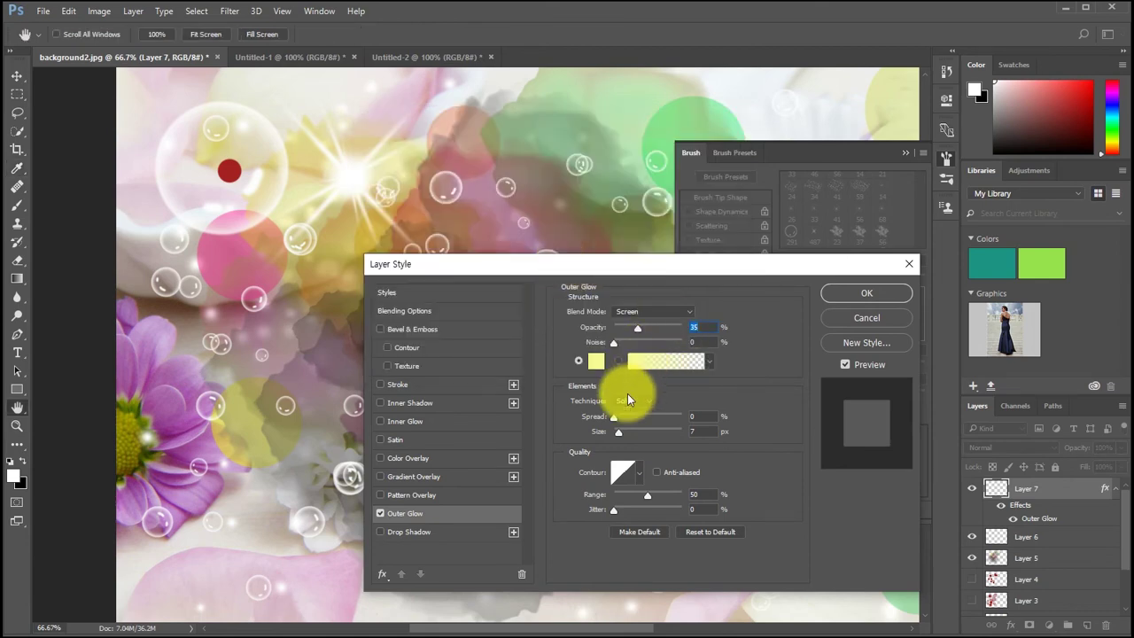
- Set the outer glow's opacity to 67% and size to 65 px, apply it, and hide the brush settings
drag(639, 327, 659, 327)
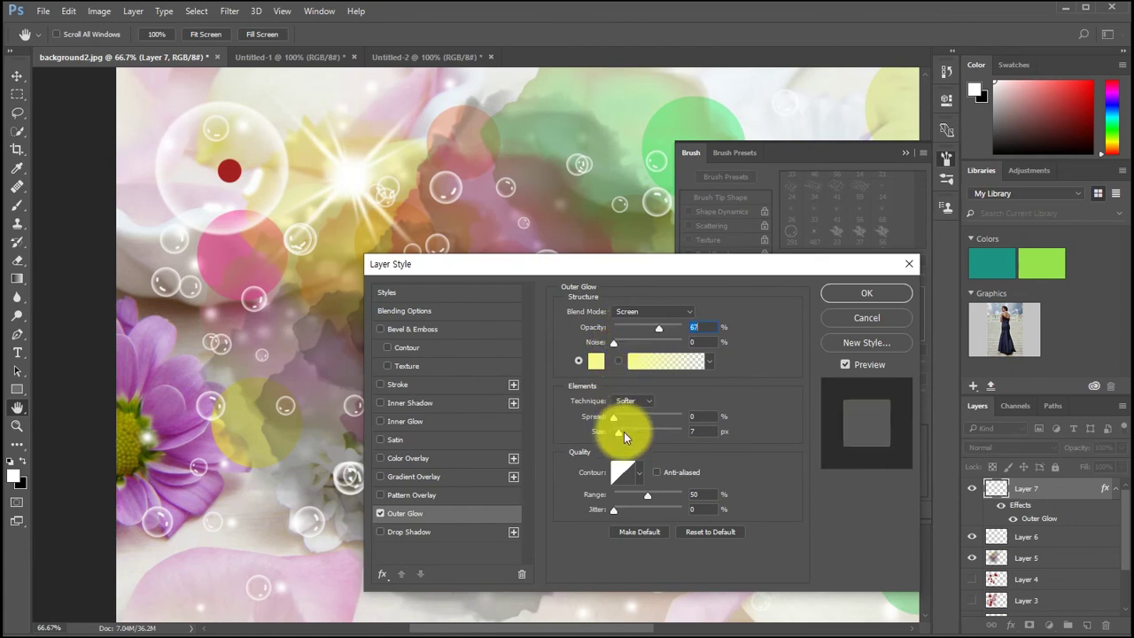
drag(624, 431, 636, 429)
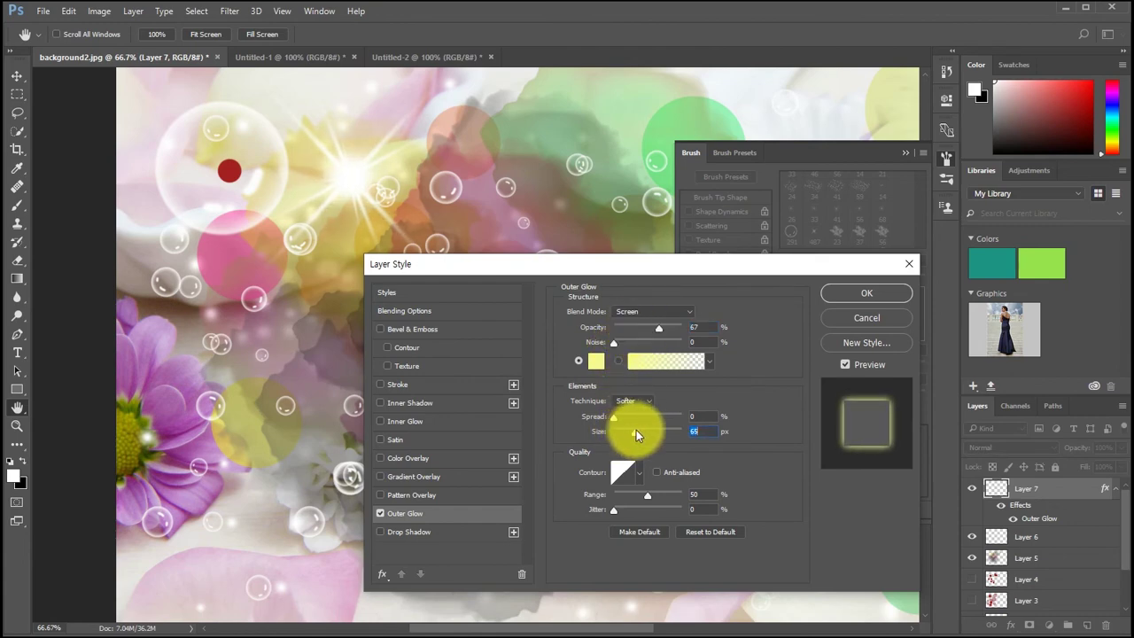
click(855, 294)
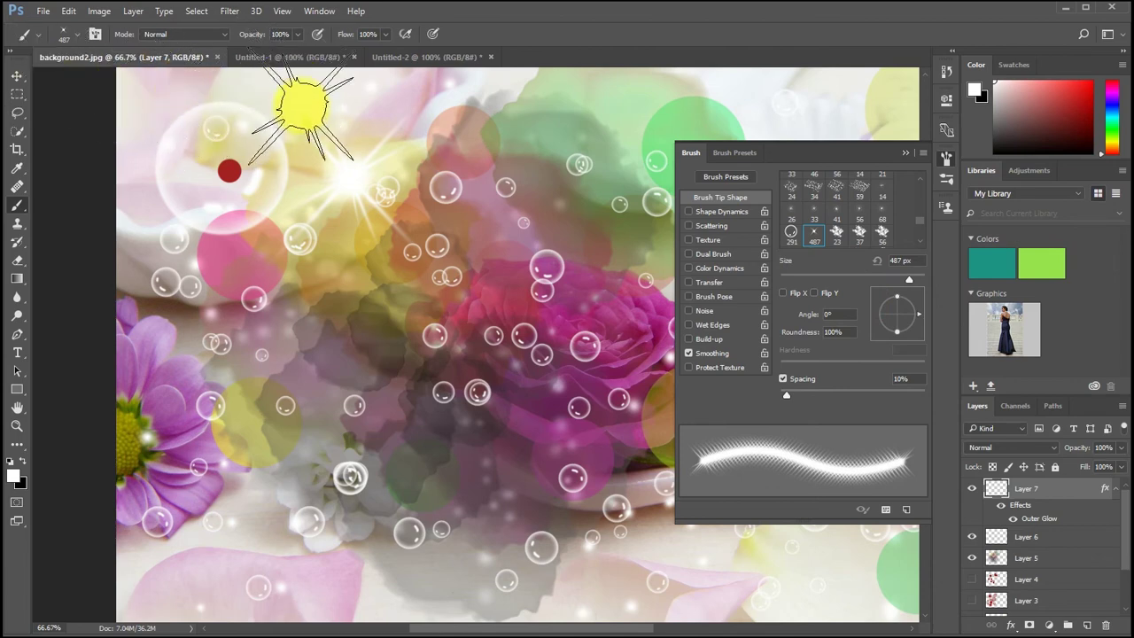
click(944, 160)
click(74, 35)
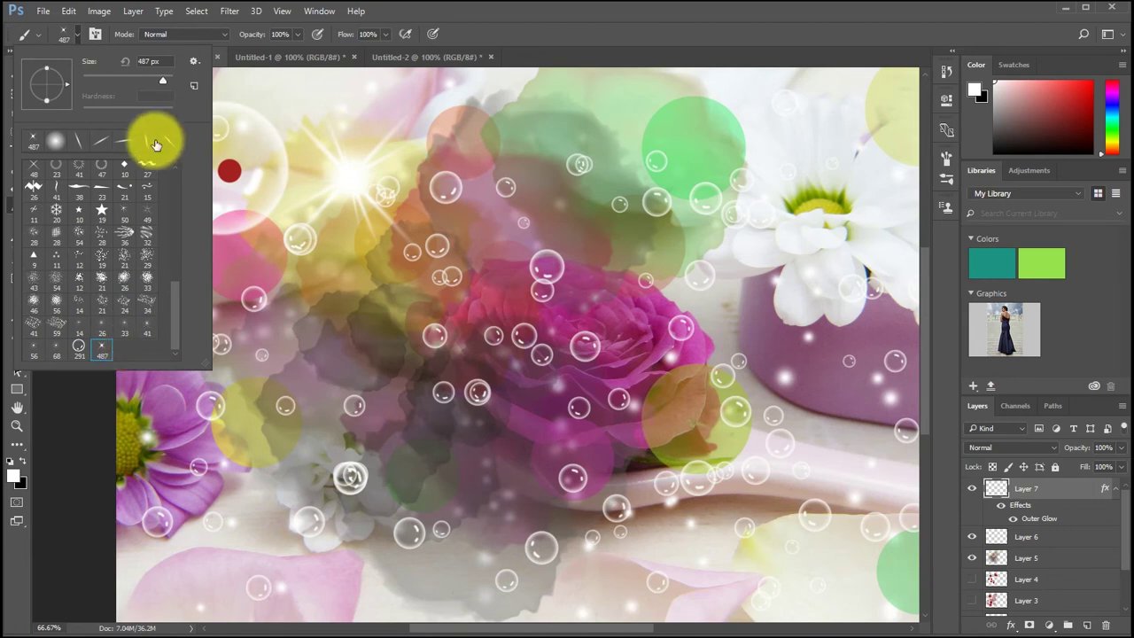
click(195, 61)
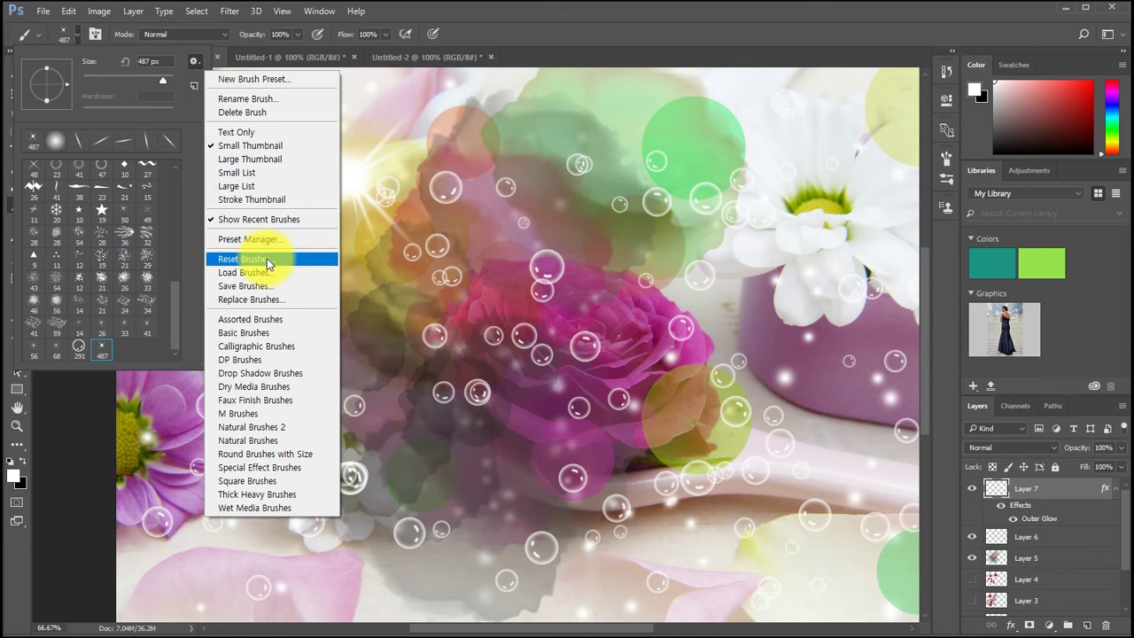
click(188, 287)
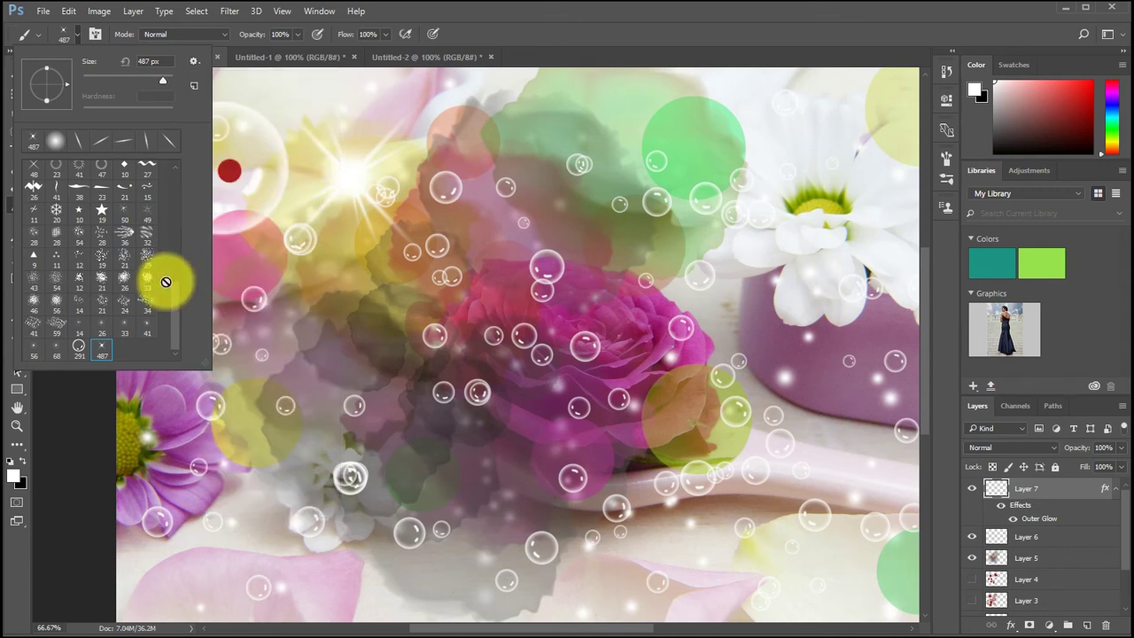
key(Return)
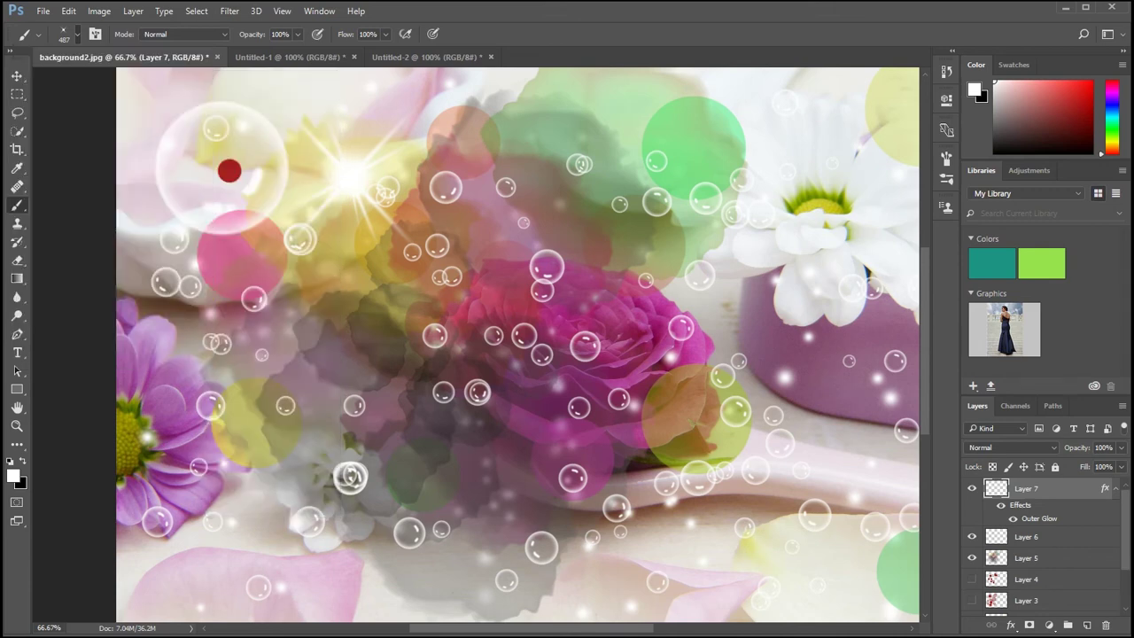
- Open the Preset Manager for brushes and select both the custom bubble brush (291) and star brush (487)
click(77, 36)
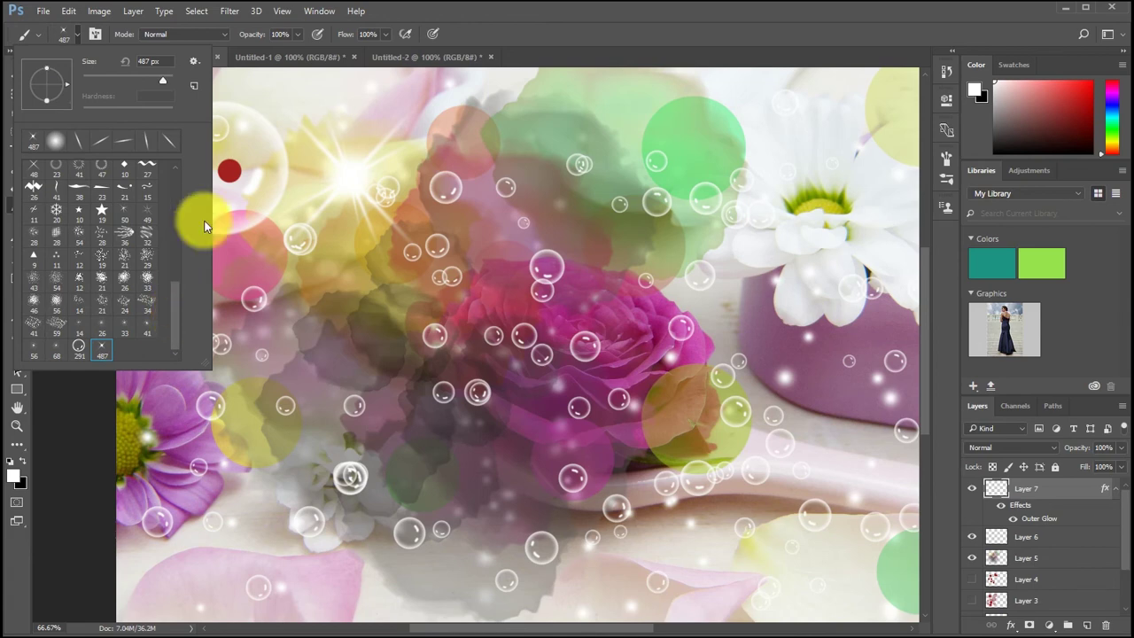
click(195, 61)
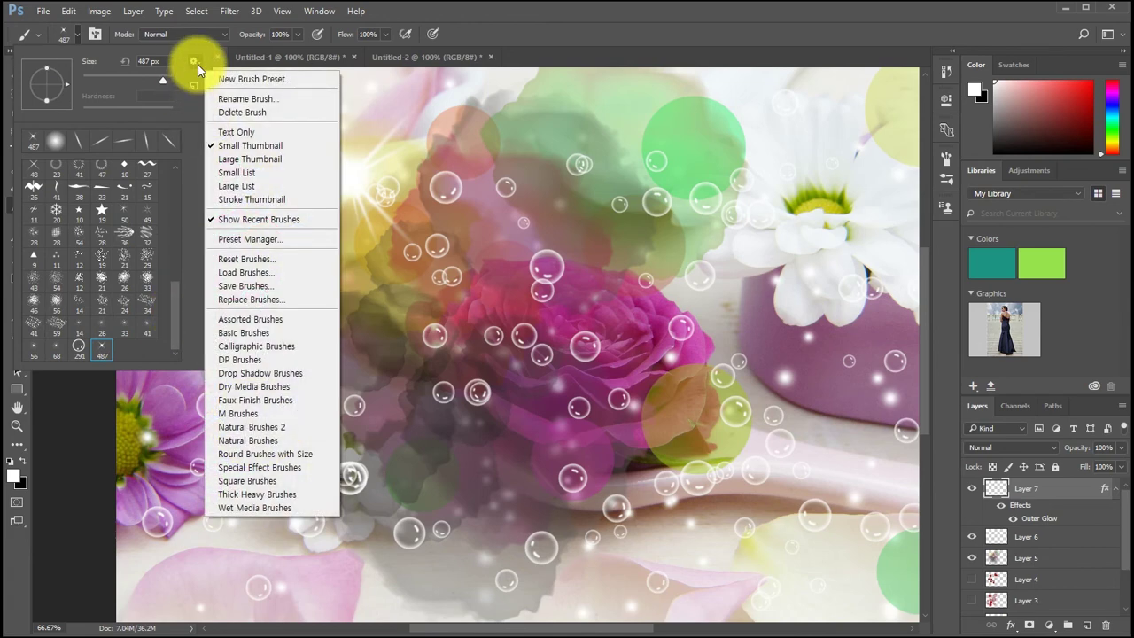
click(234, 240)
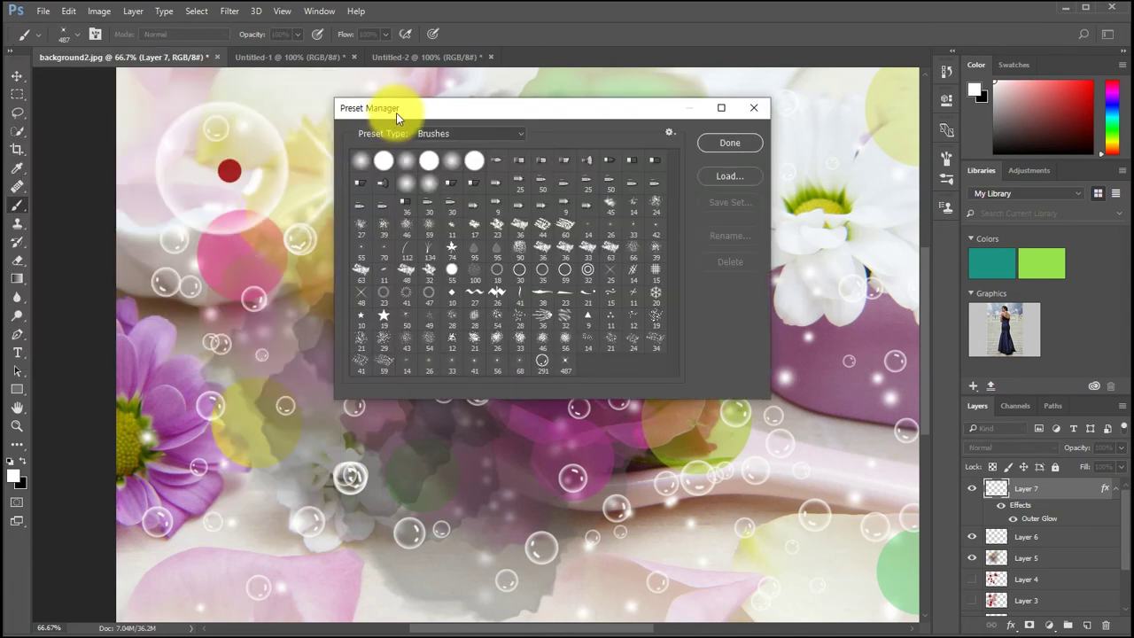
drag(396, 113, 205, 180)
scroll(266, 324, down, 1)
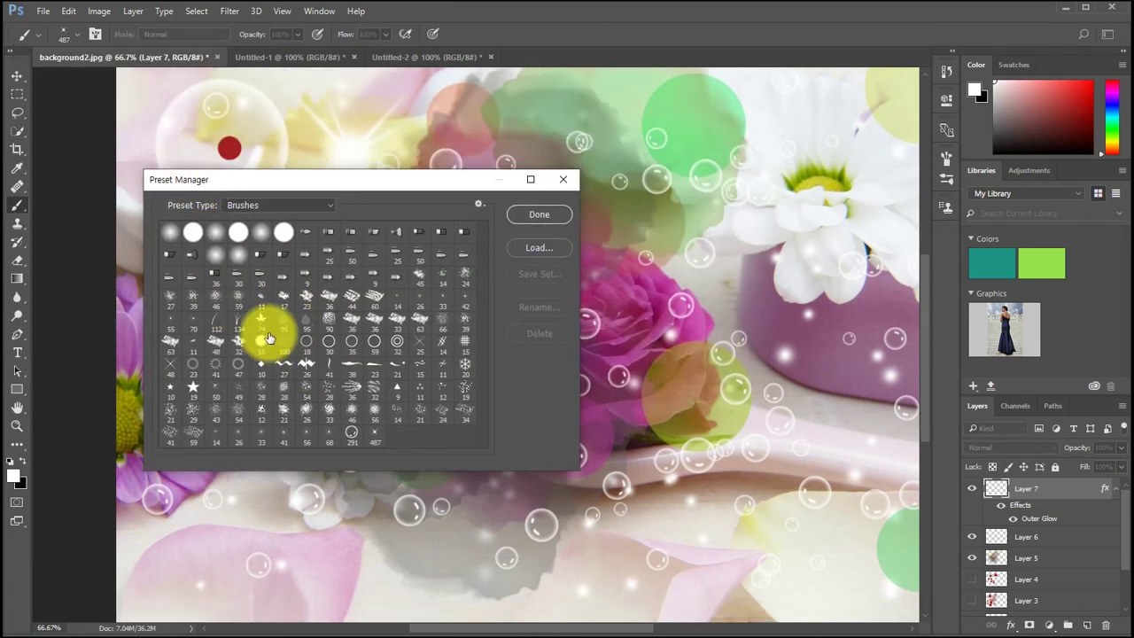
click(352, 434)
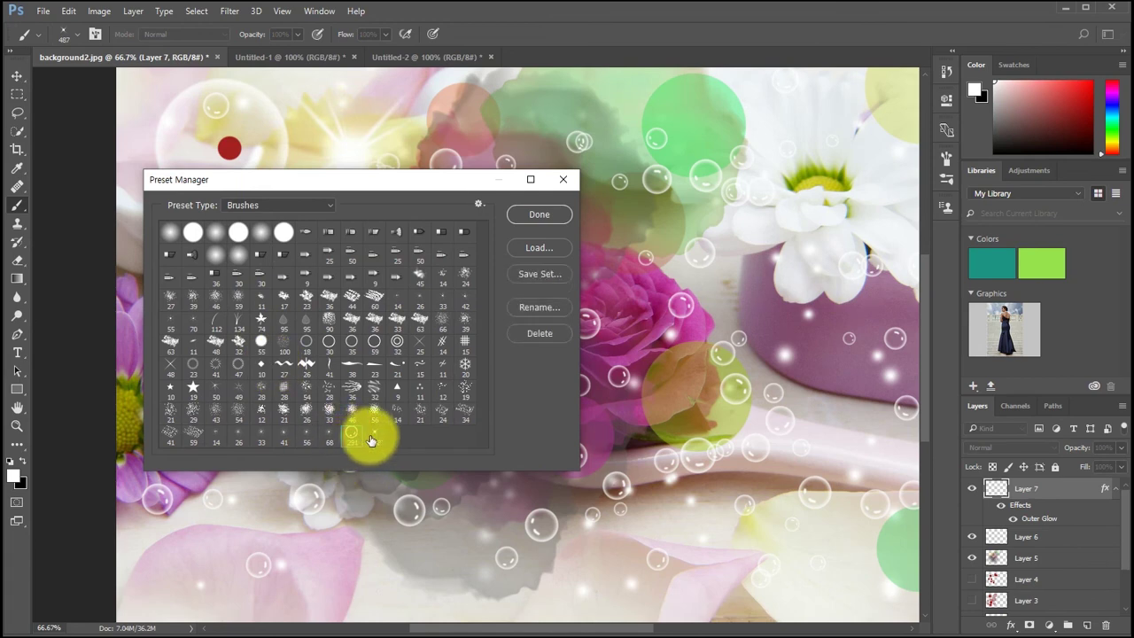
shift+click(375, 434)
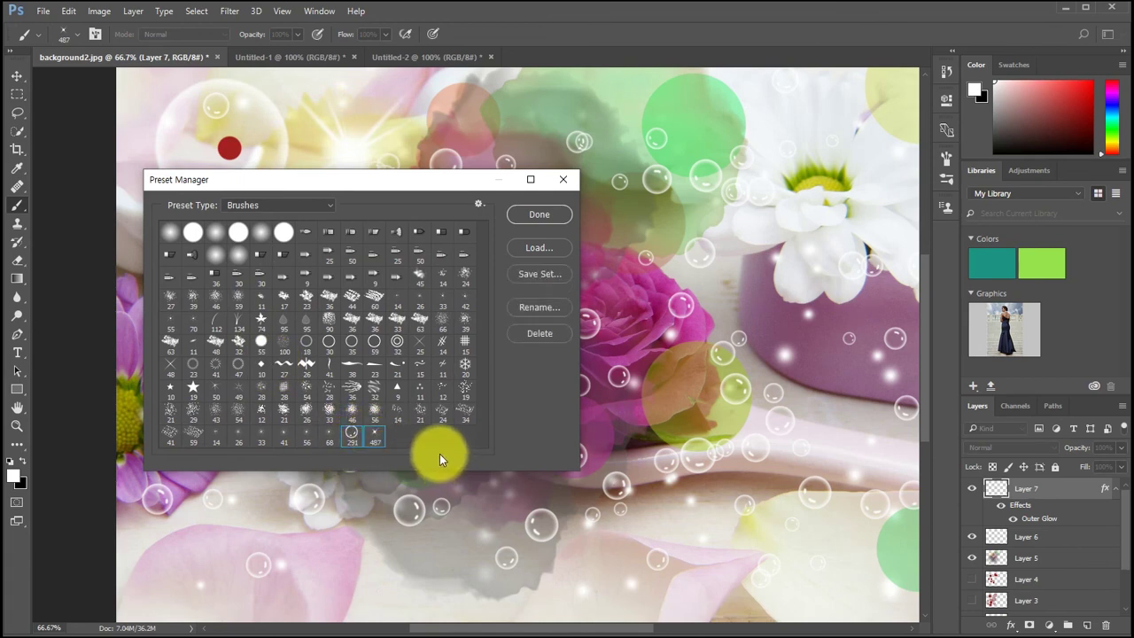
- Save the two selected brushes as a set named 사용자 브러쉬 on the Desktop and close the Preset Manager
click(540, 273)
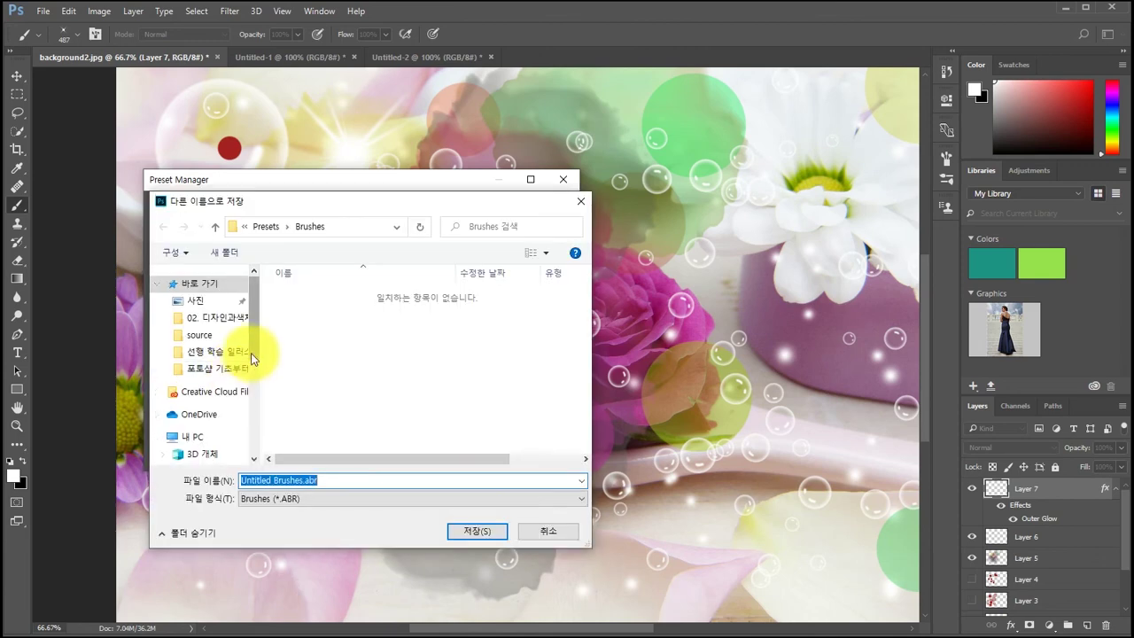
drag(253, 348, 263, 391)
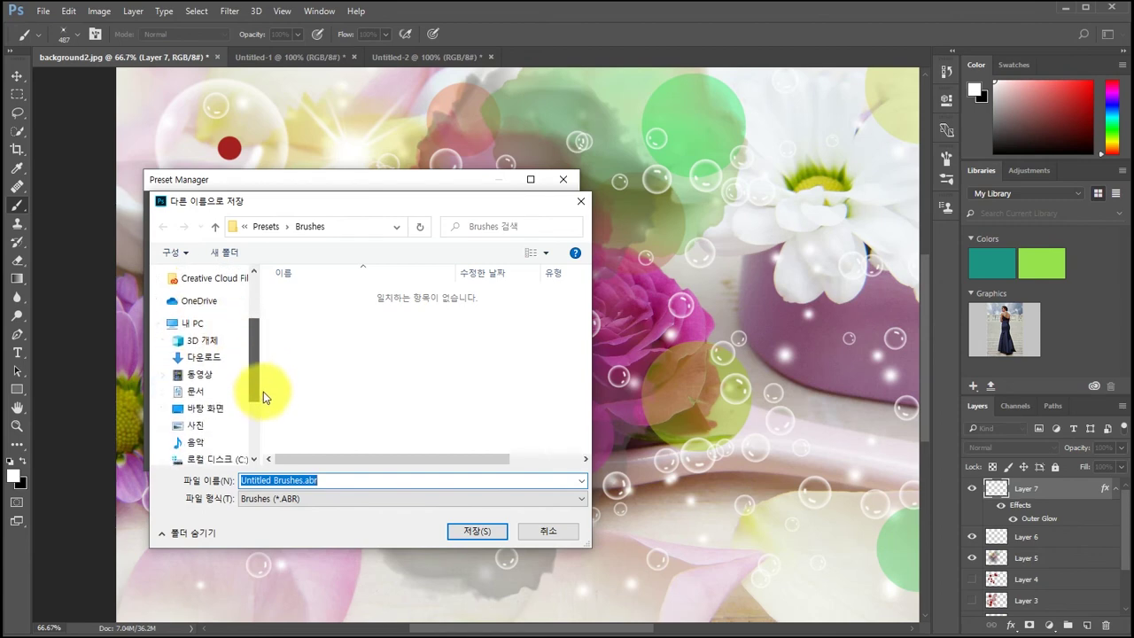
click(199, 408)
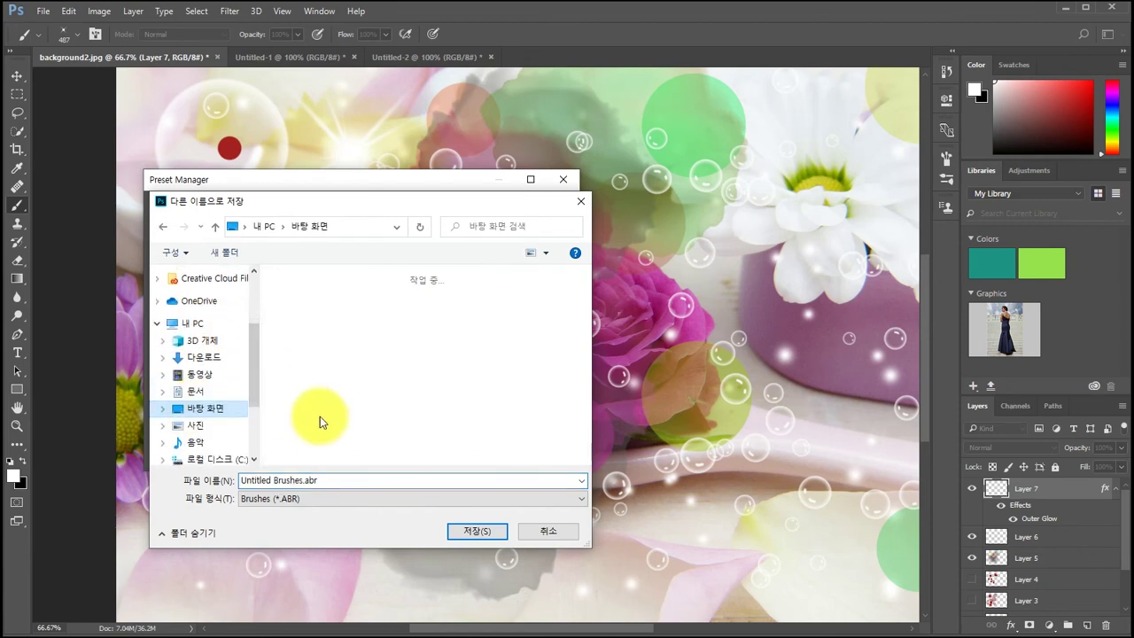
click(334, 479)
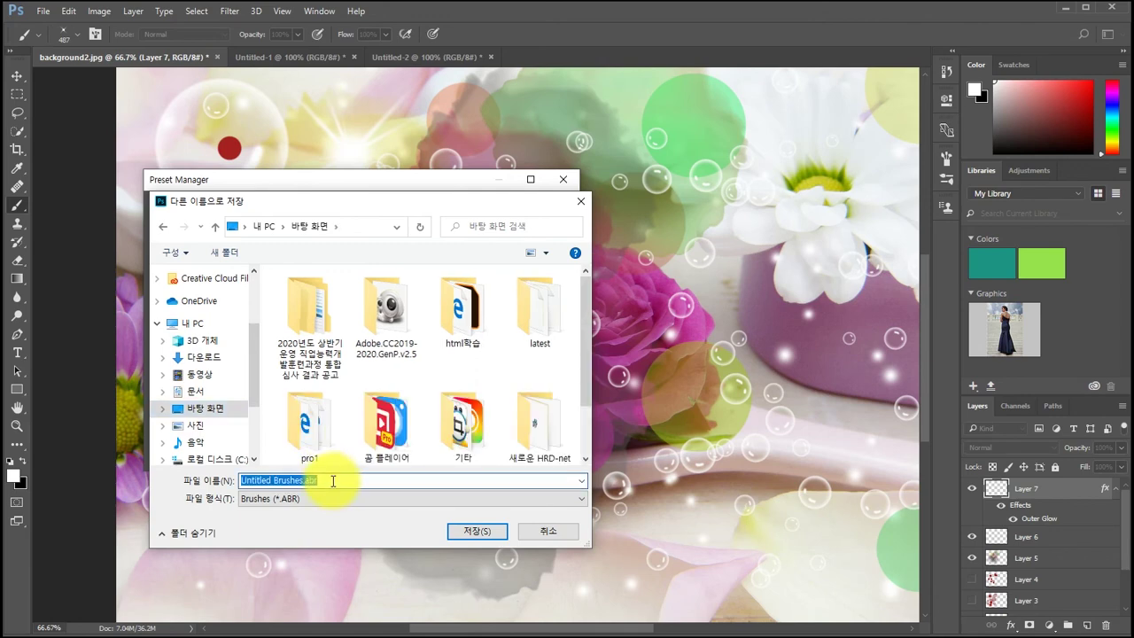
text(ㅂ)
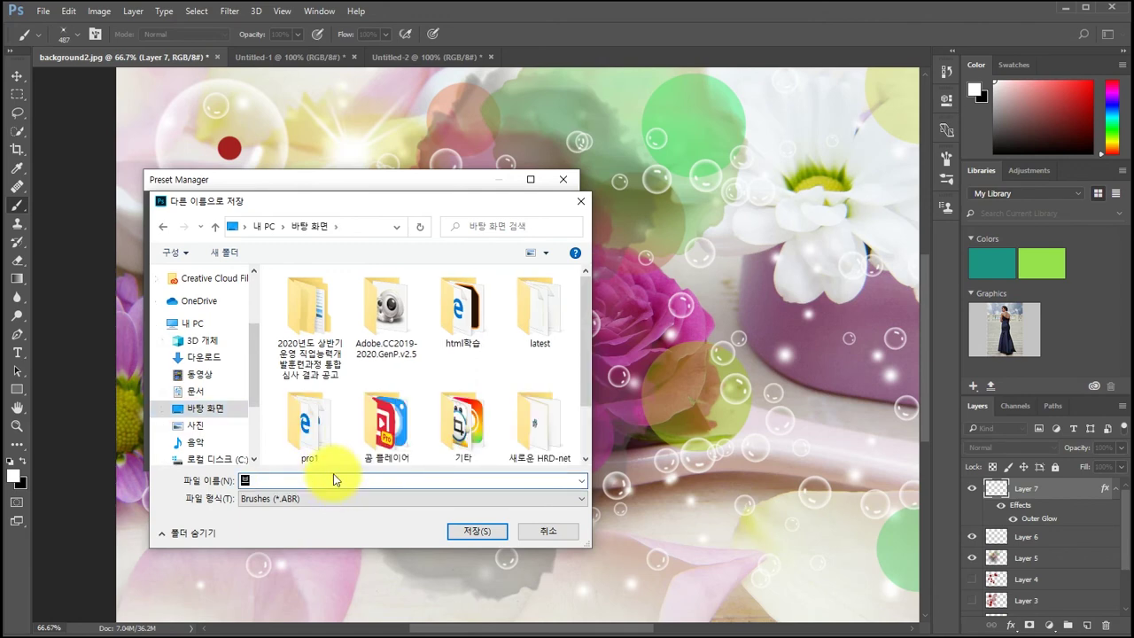
key(BackSpace)
text(사용자 브)
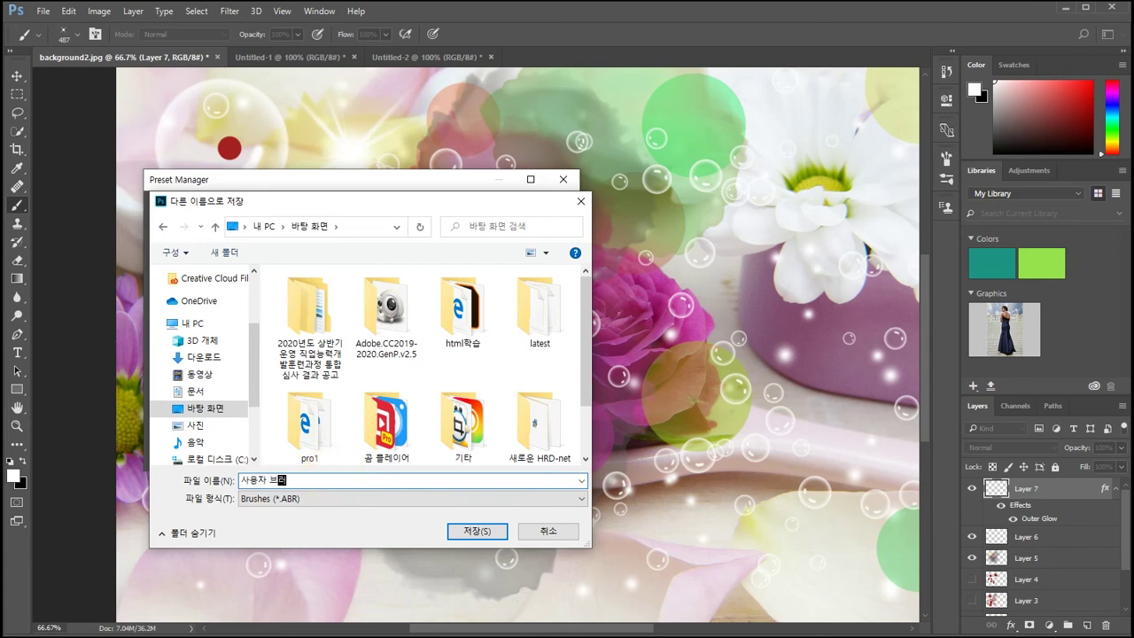
text(러쉬)
click(476, 532)
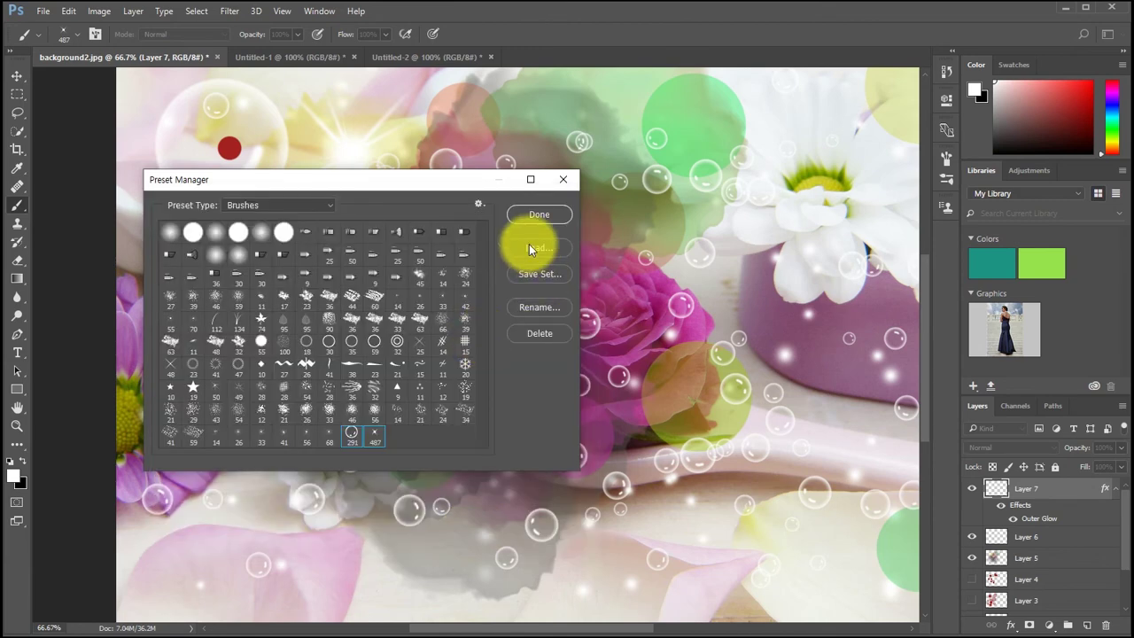
click(545, 215)
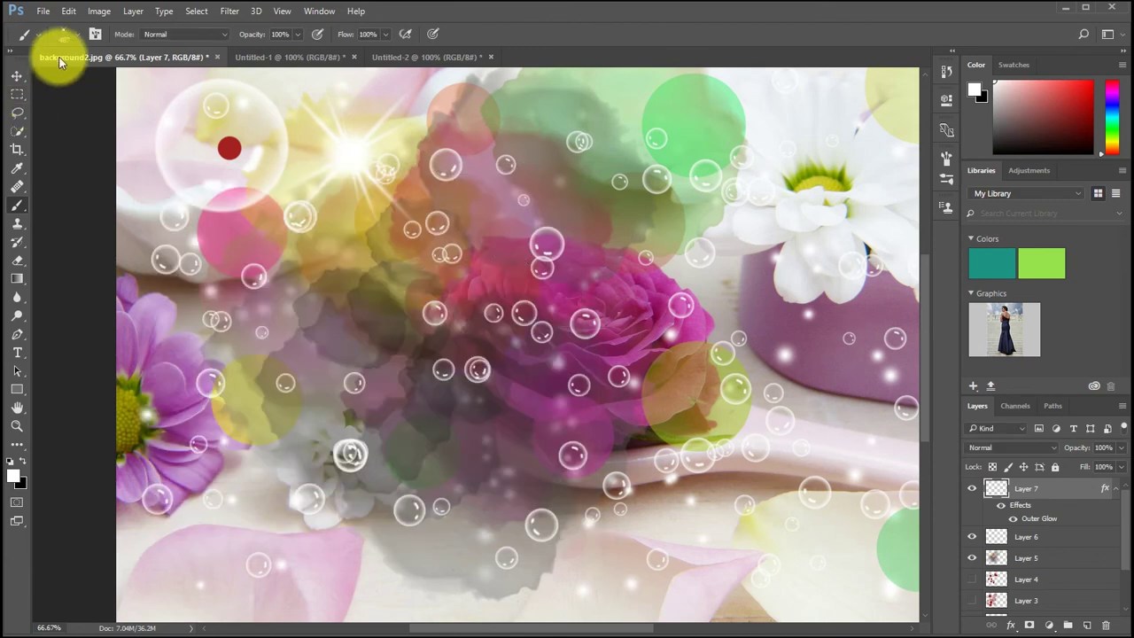
- Reset the brush presets to the default brushes, replacing the current ones without saving their changes
click(78, 33)
click(195, 60)
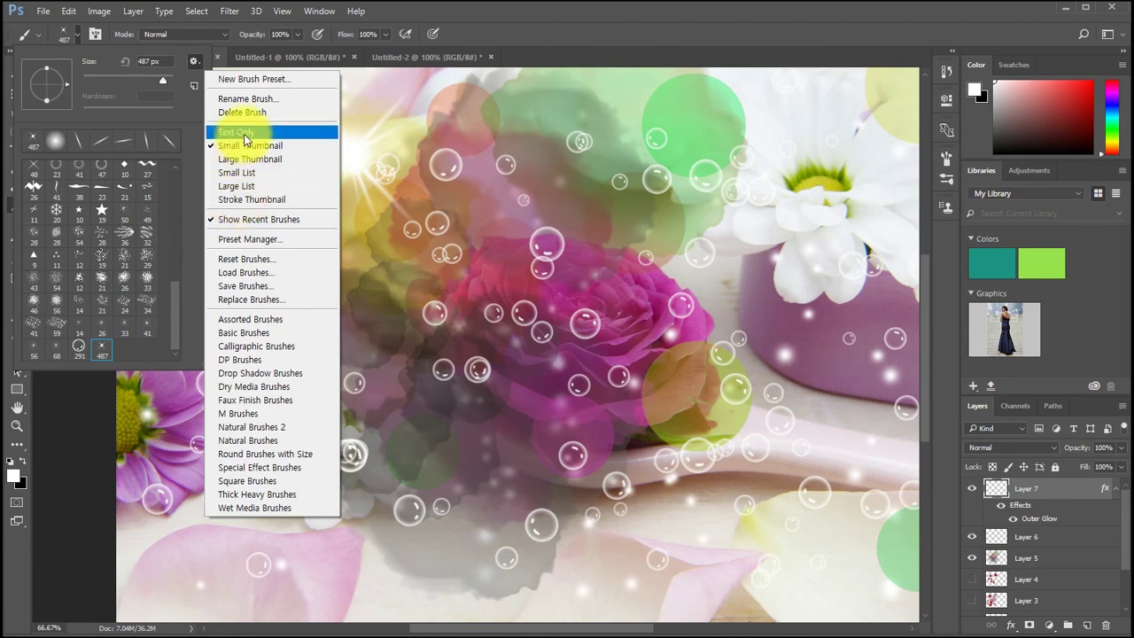
click(252, 258)
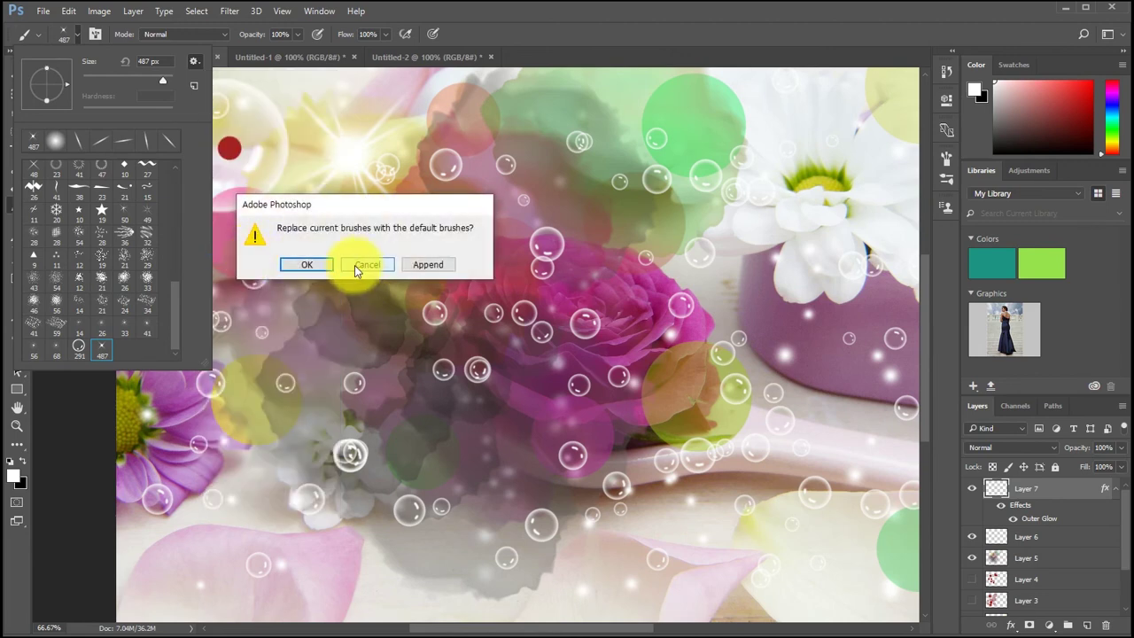
click(306, 265)
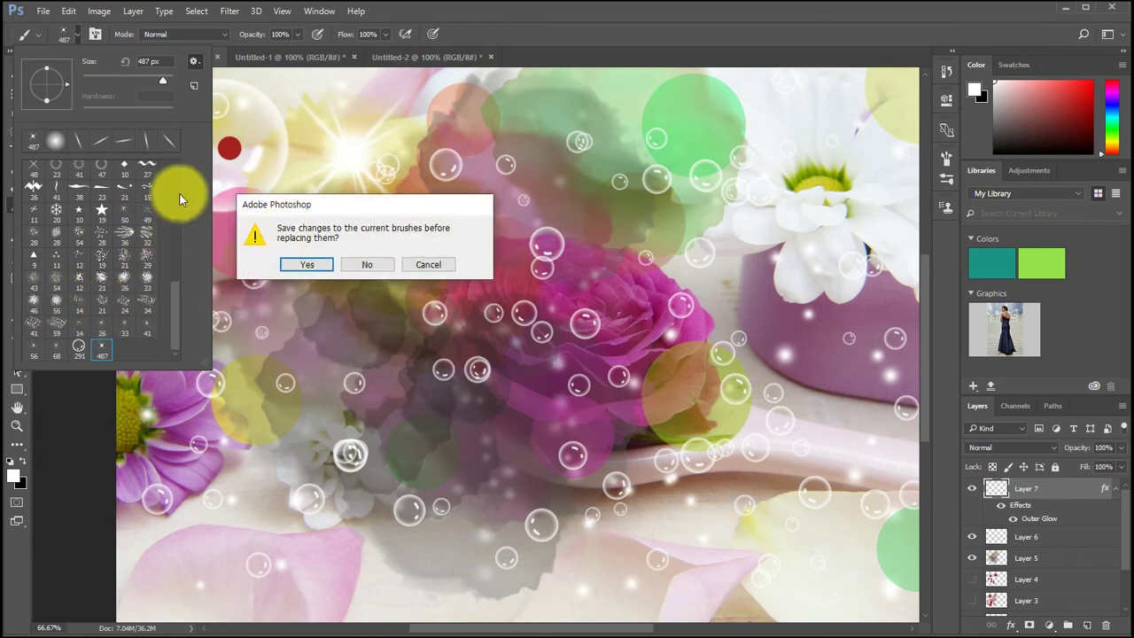
click(366, 265)
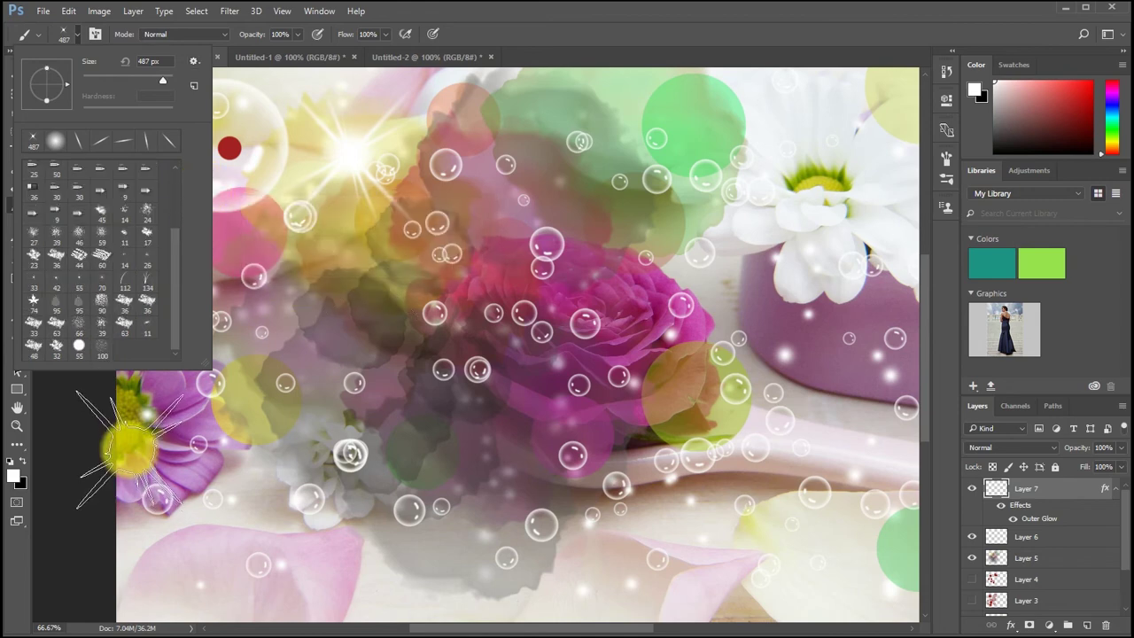
mouse_move(175, 274)
mouse_down()
mouse_move(180, 186)
mouse_move(177, 311)
mouse_up()
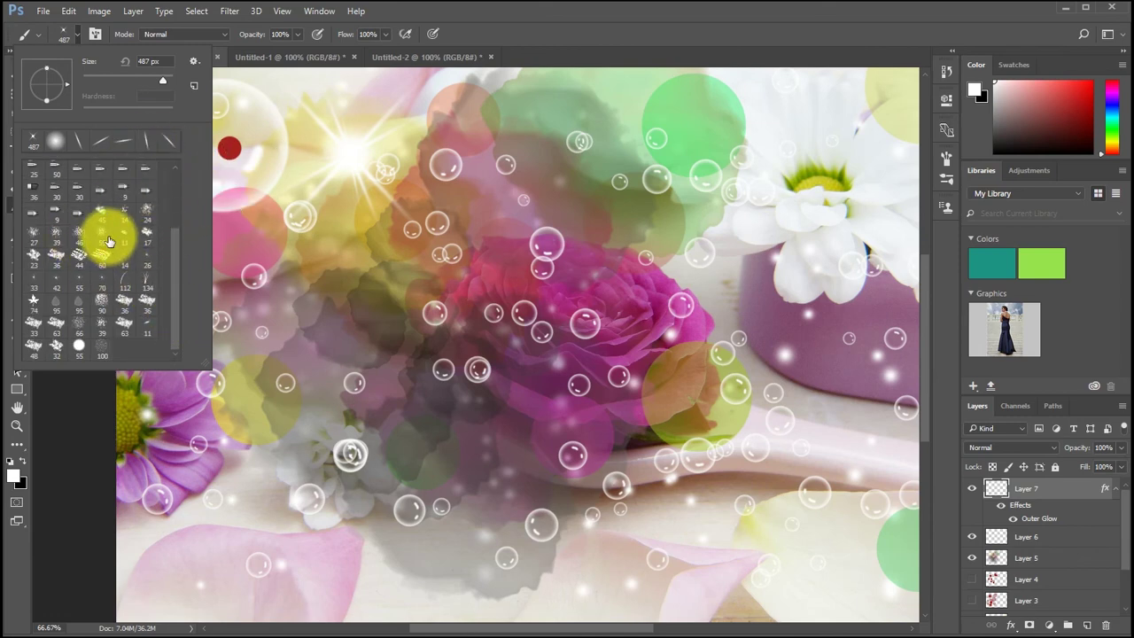
- Load the brush set 사용자 브러쉬.abr from the Desktop and select its 291 px bubble brush
click(197, 59)
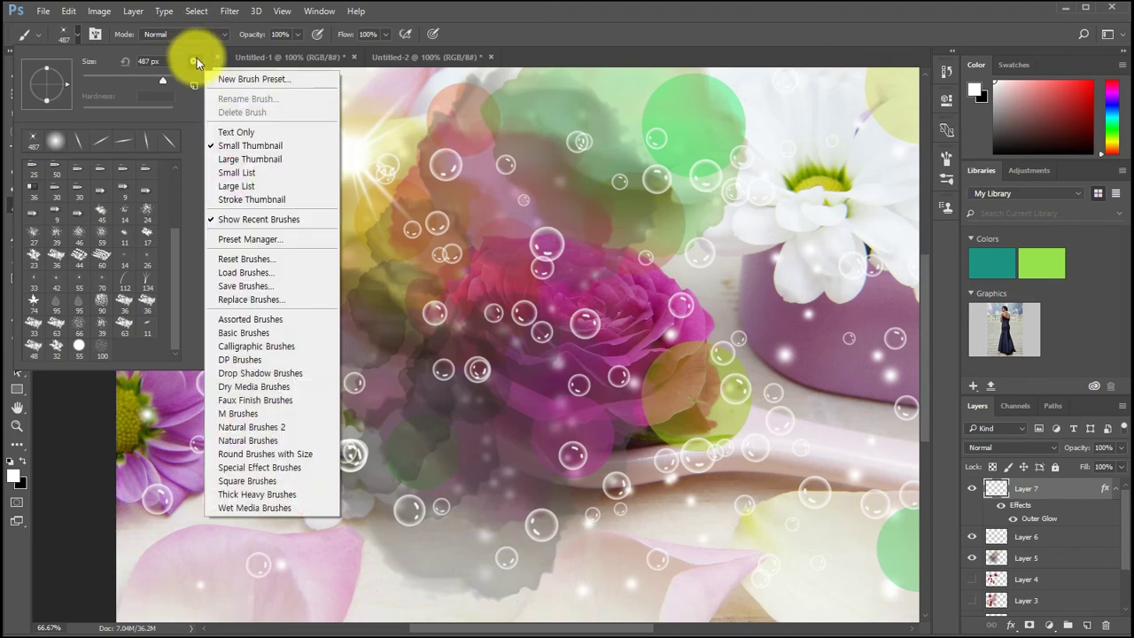
click(253, 274)
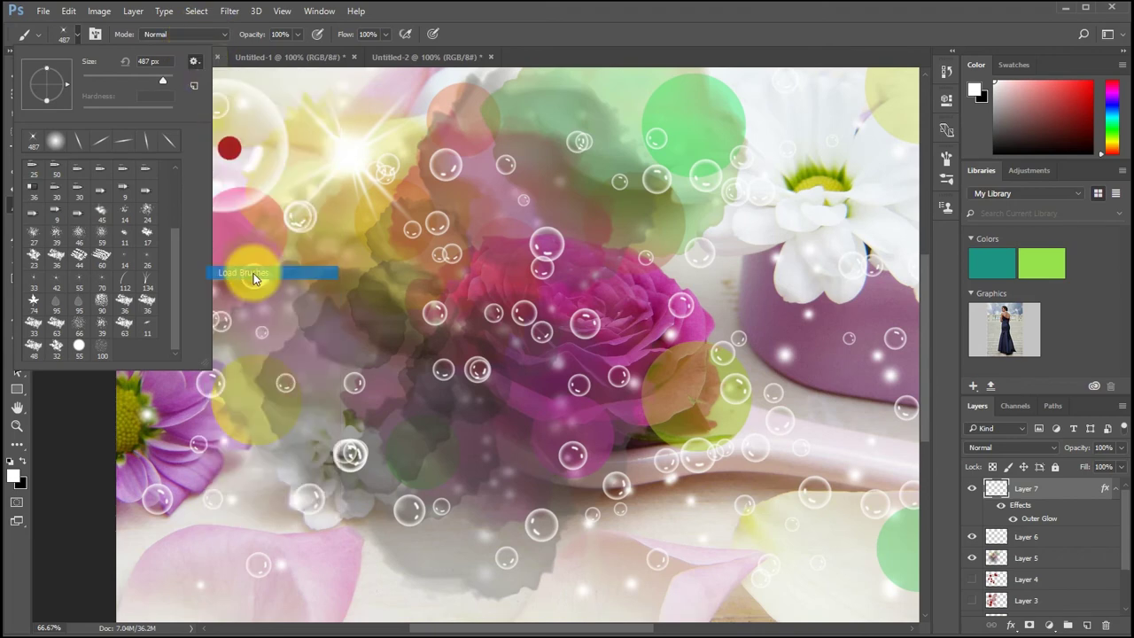
drag(118, 63, 417, 68)
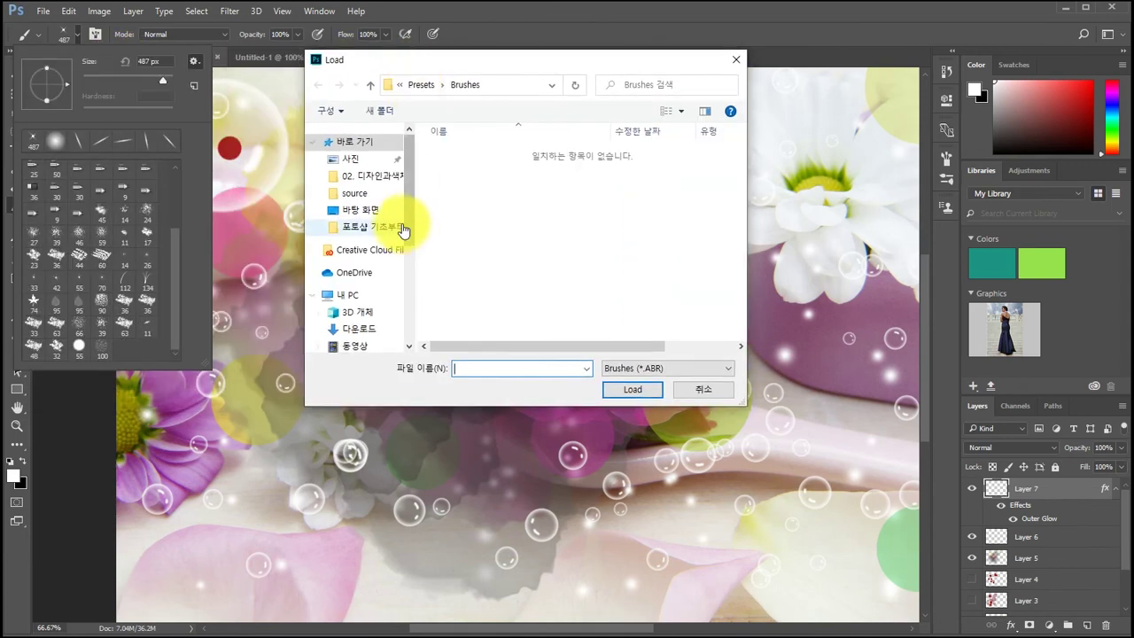
click(350, 210)
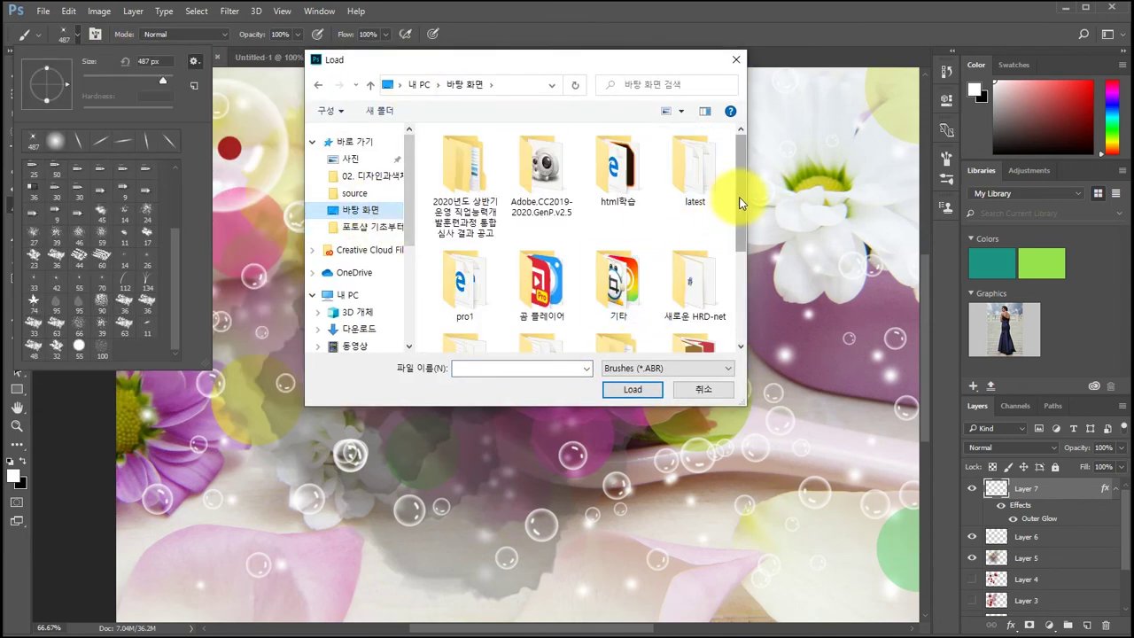
drag(741, 194, 756, 320)
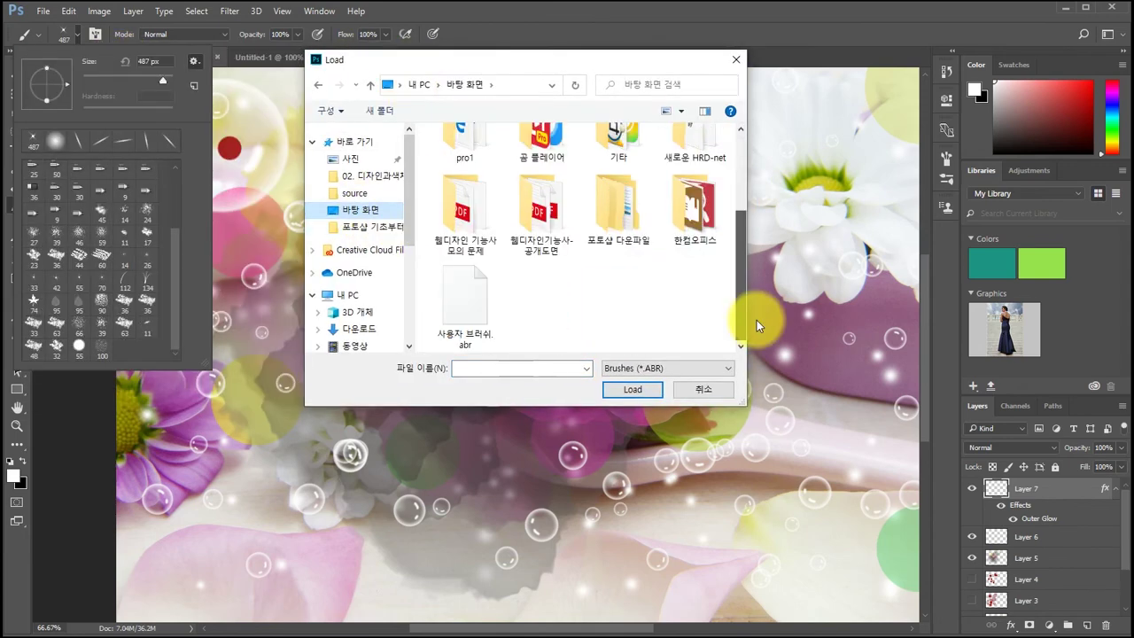
click(460, 302)
click(634, 388)
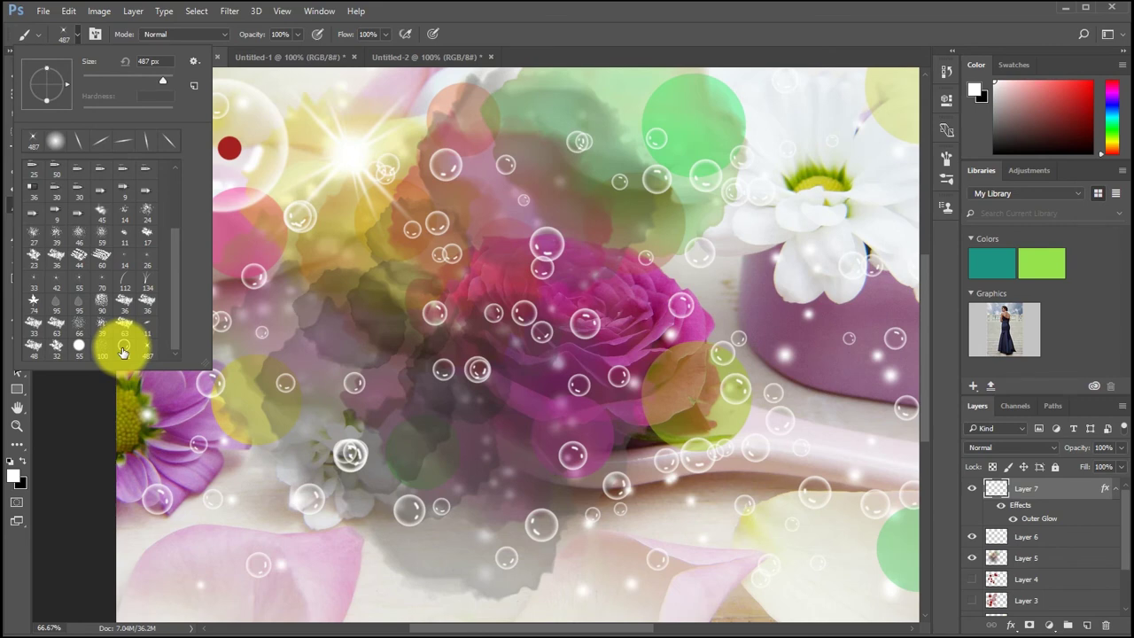
click(124, 350)
- Try the brush list's Text Only, Large Thumbnail and Small List views, and return it to Small Thumbnail
click(192, 62)
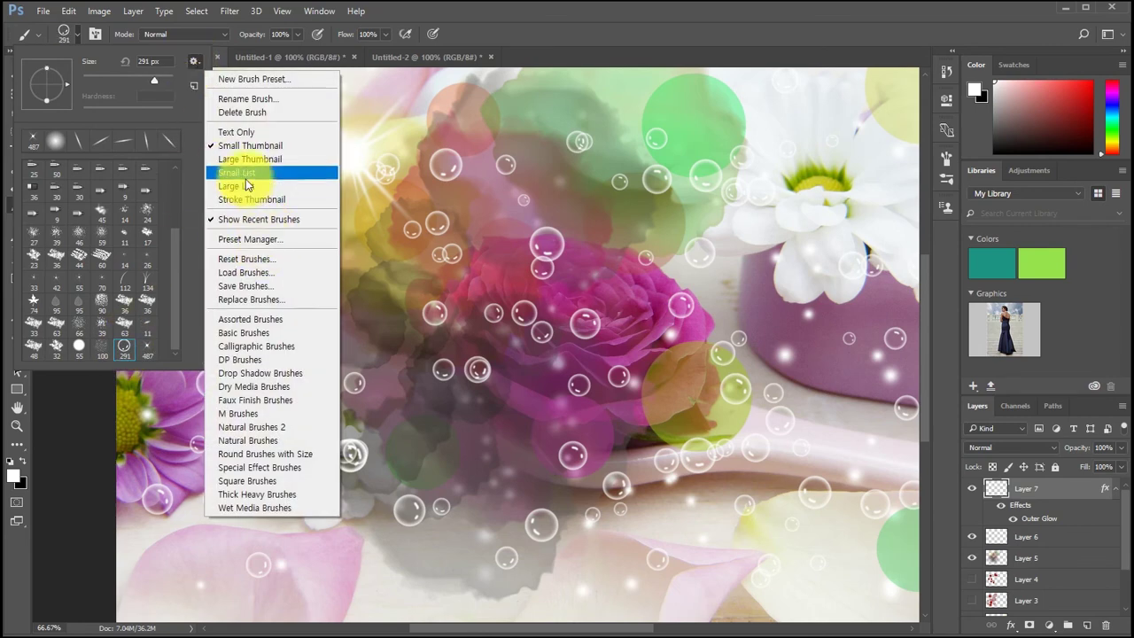
click(245, 136)
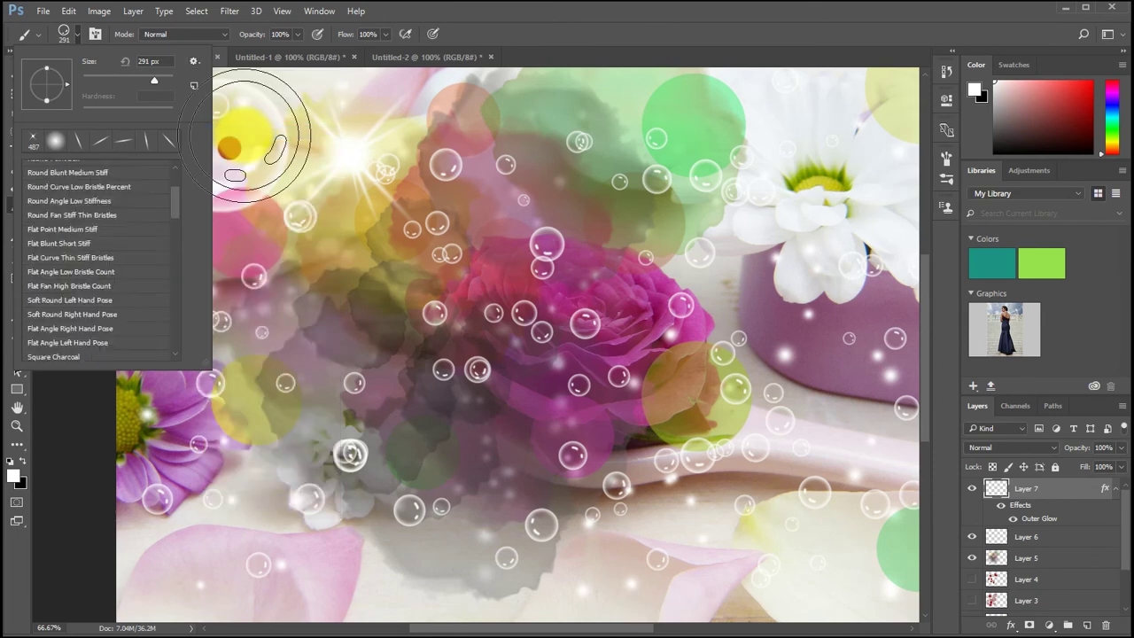
click(194, 61)
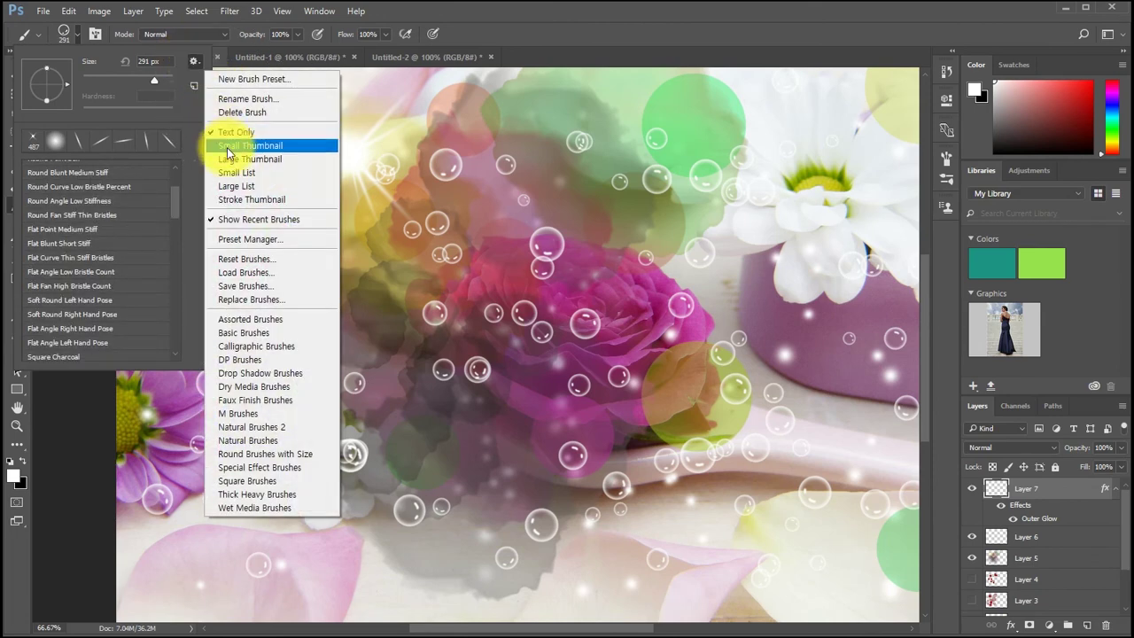
click(210, 144)
click(193, 60)
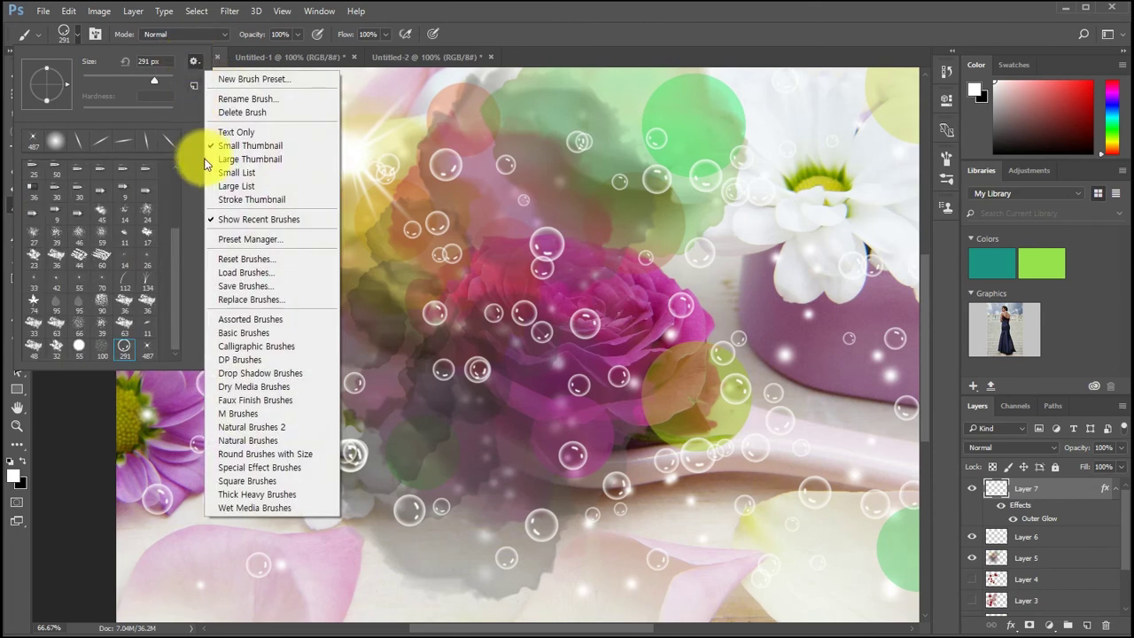
click(226, 156)
click(191, 60)
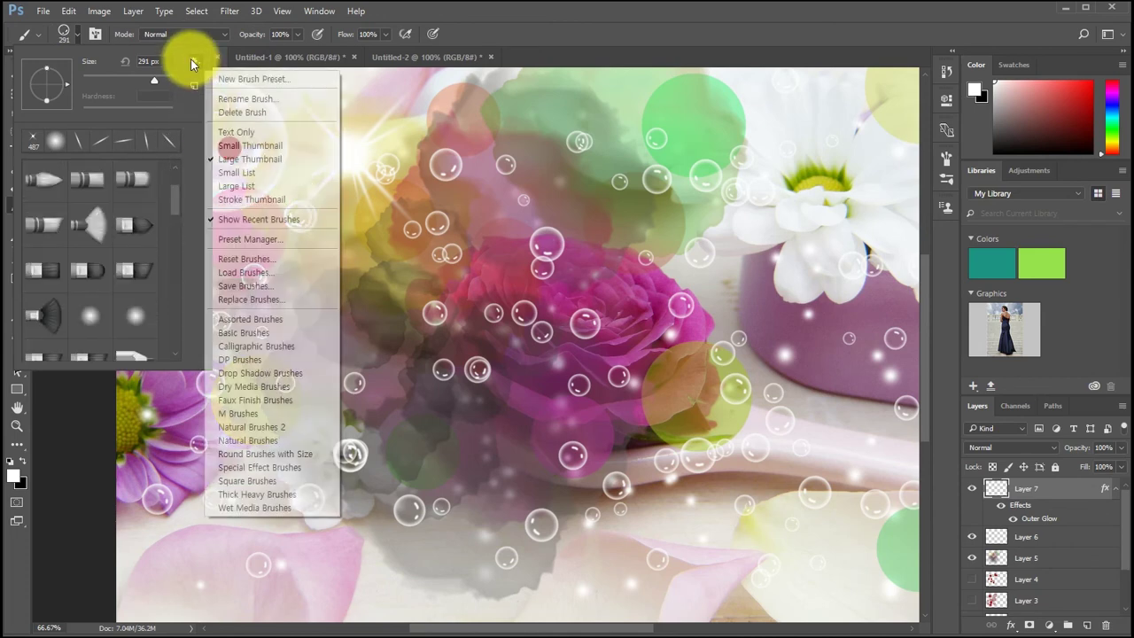
click(232, 174)
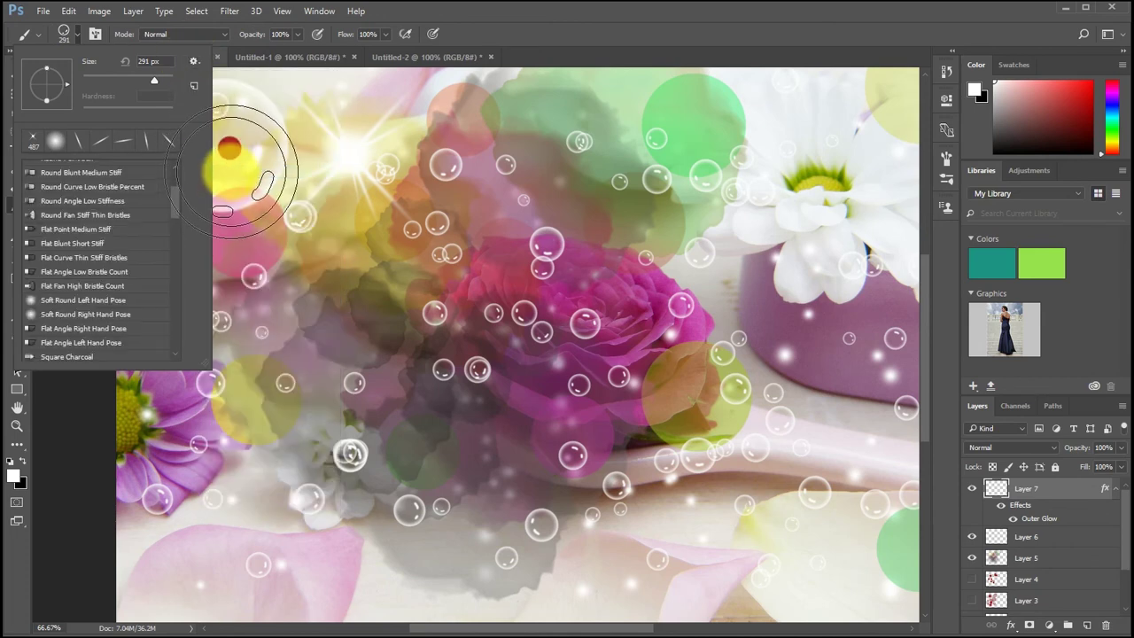
click(191, 62)
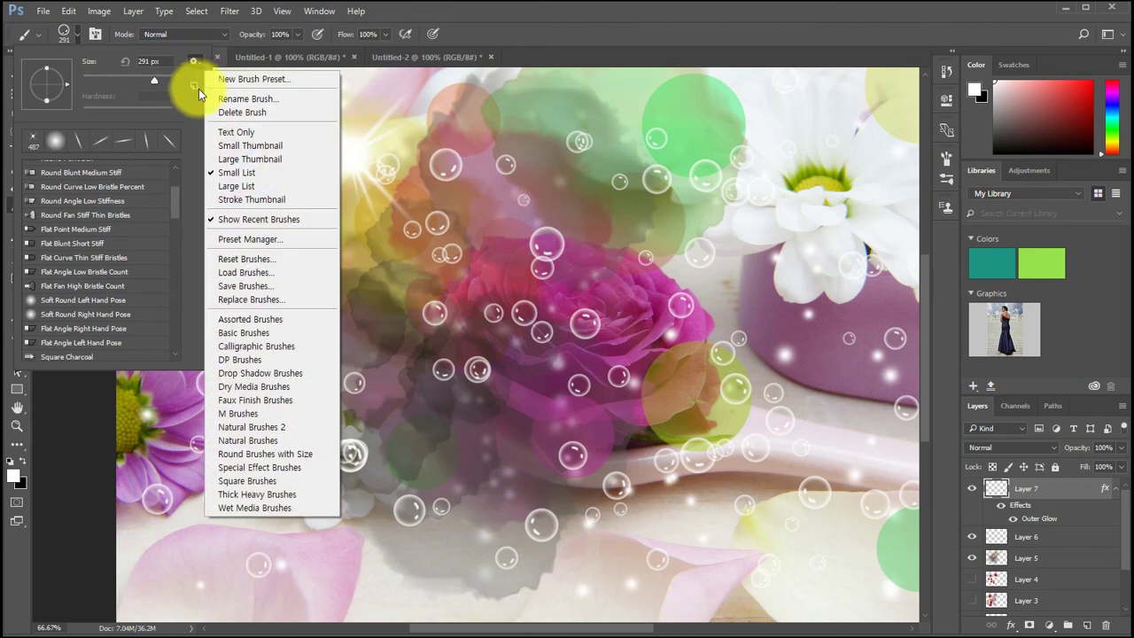
click(263, 147)
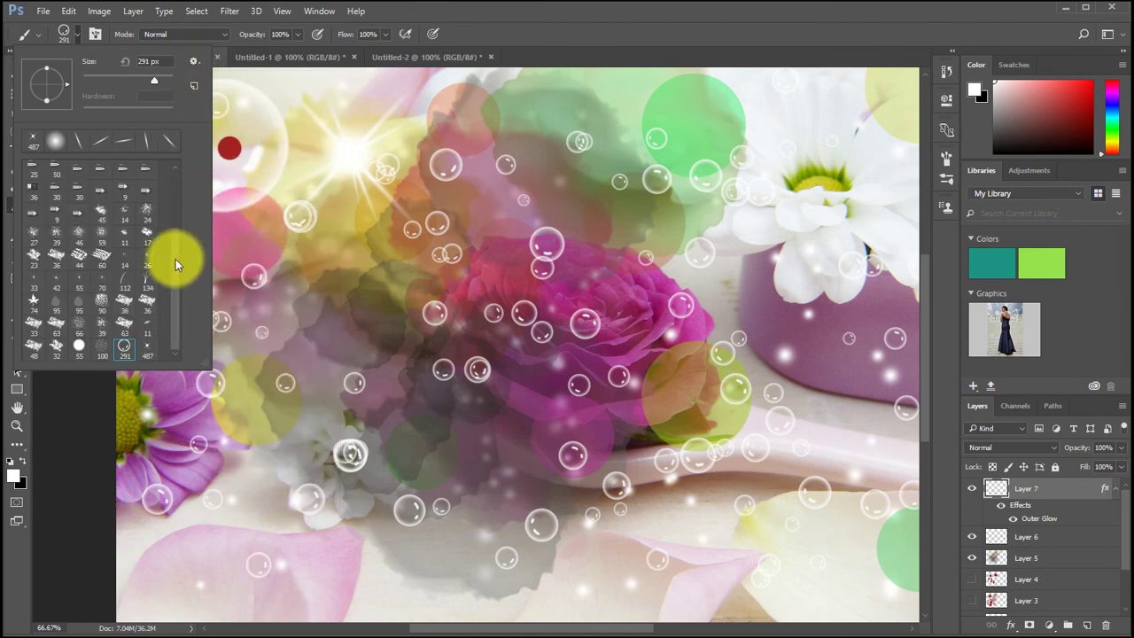
mouse_move(175, 258)
mouse_down()
mouse_move(178, 174)
mouse_move(157, 296)
mouse_up()
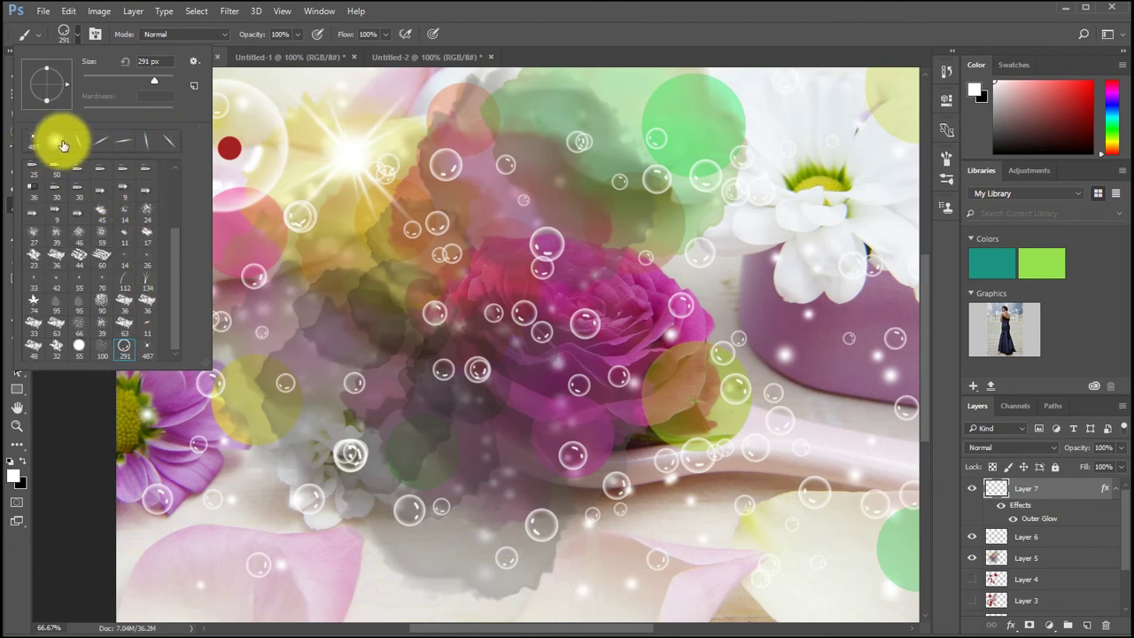
click(194, 60)
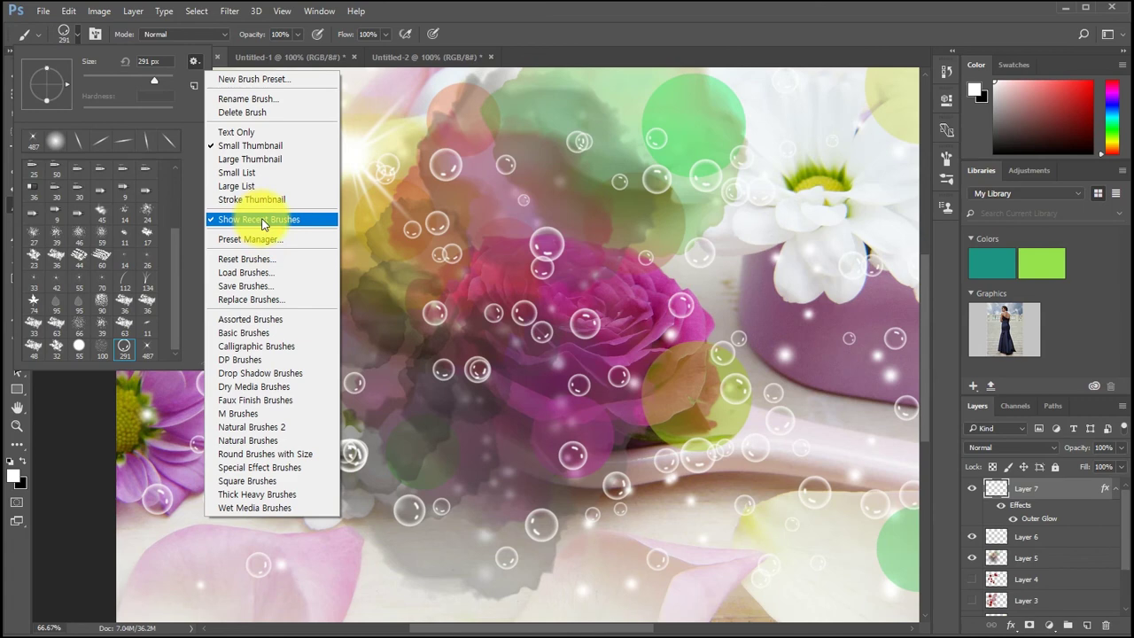
click(457, 47)
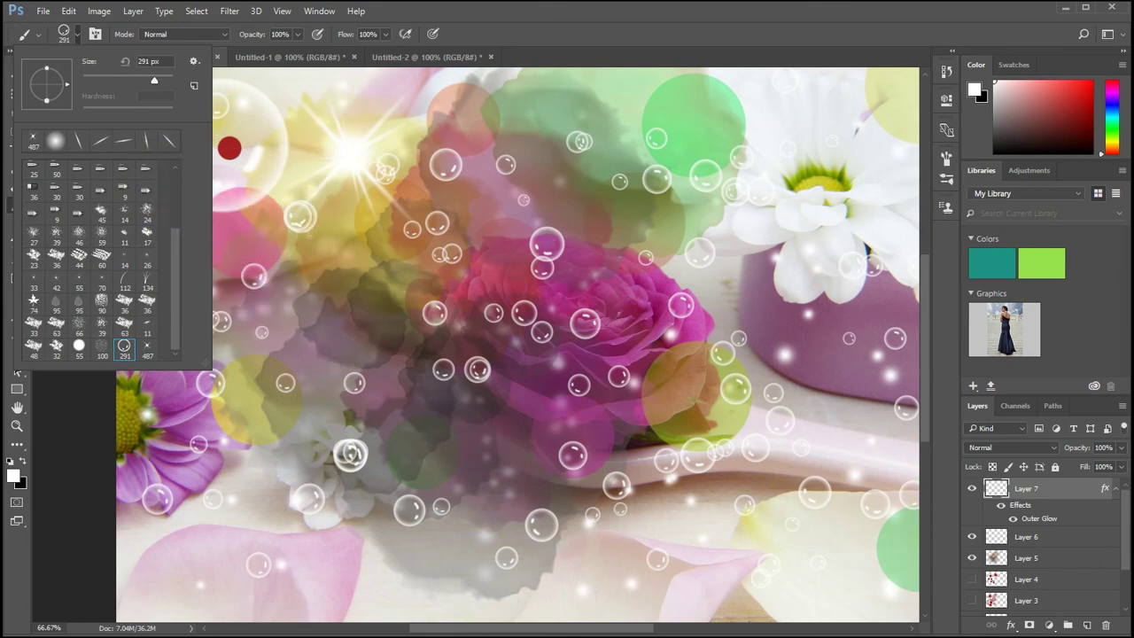
click(228, 148)
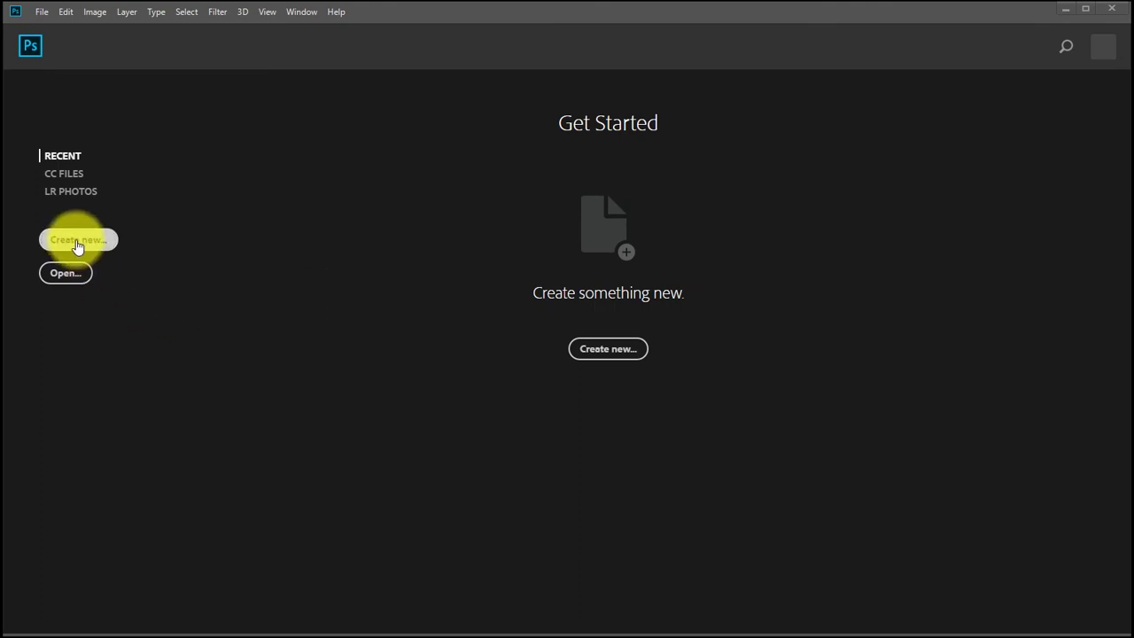
- Open background2.jpg from the source folder inside 2020 디지털디자인 on the USB drive (E:)
click(48, 14)
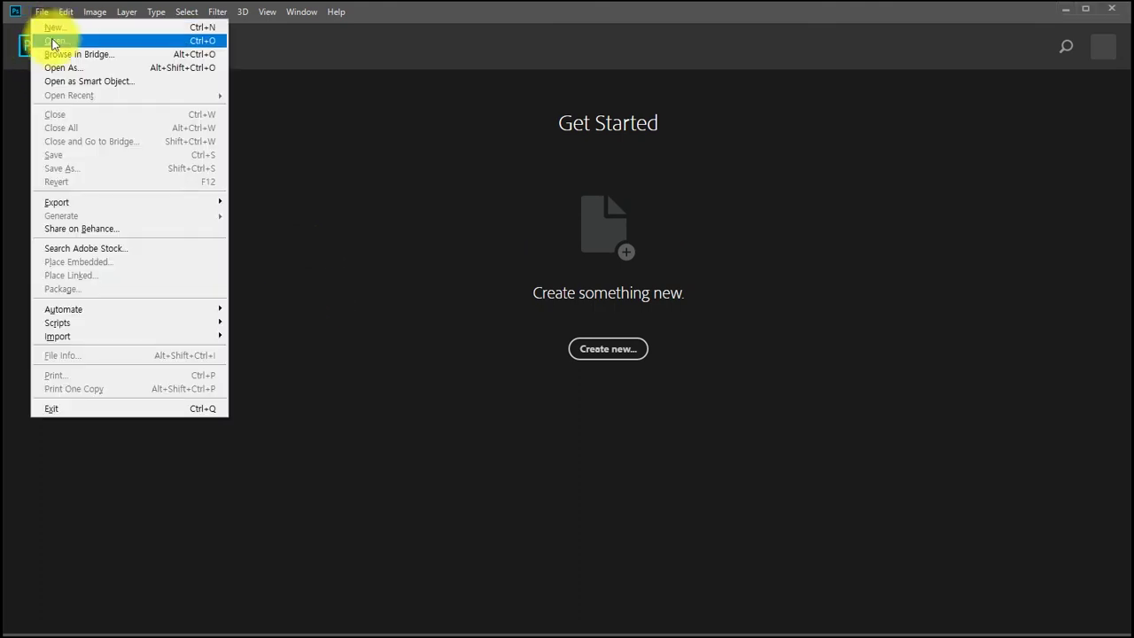
key(Escape)
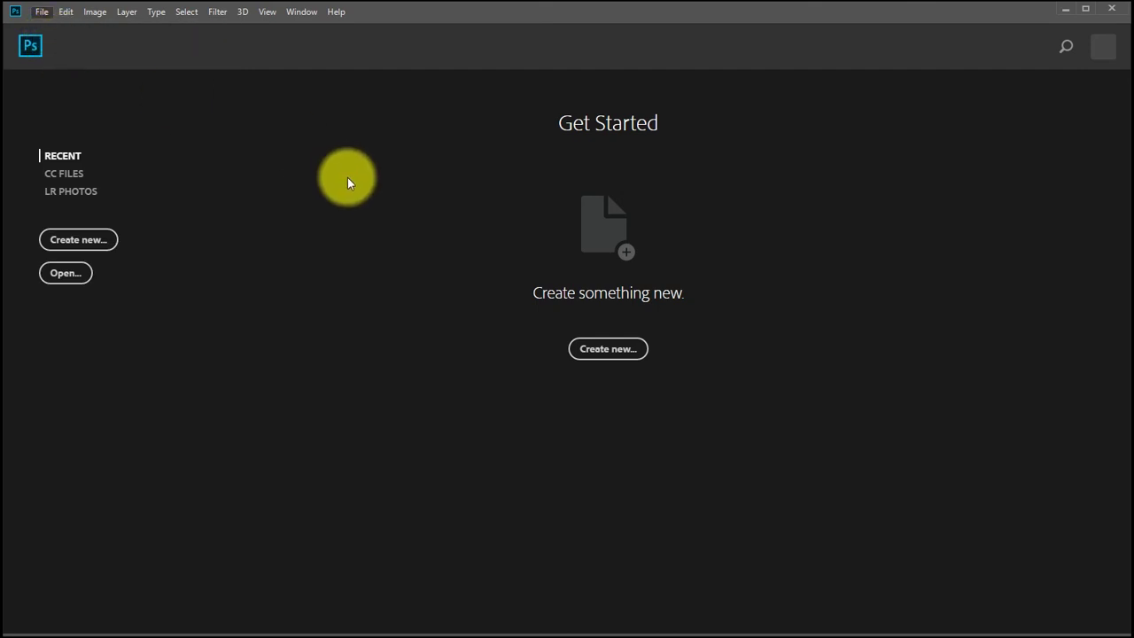
key(Escape)
key(ctrl+o)
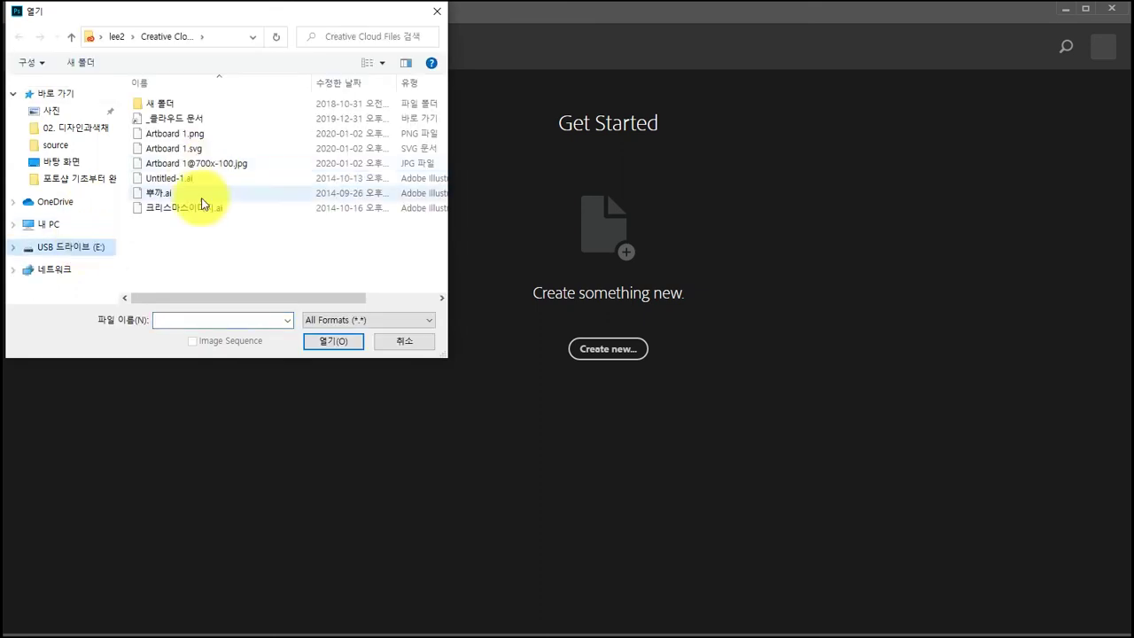
click(69, 246)
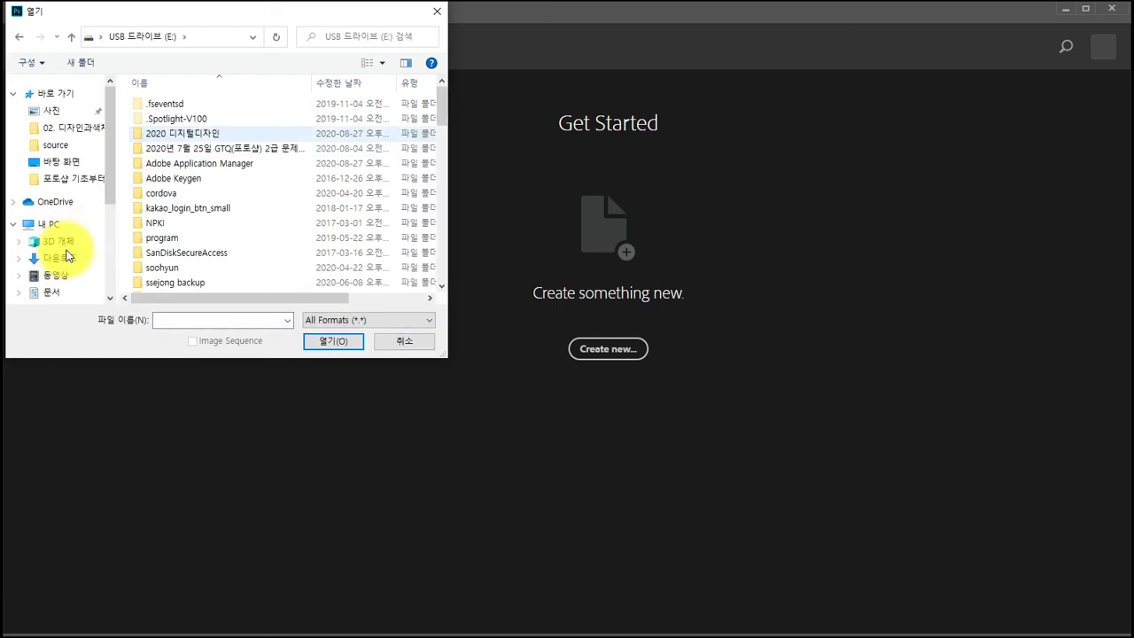
click(173, 134)
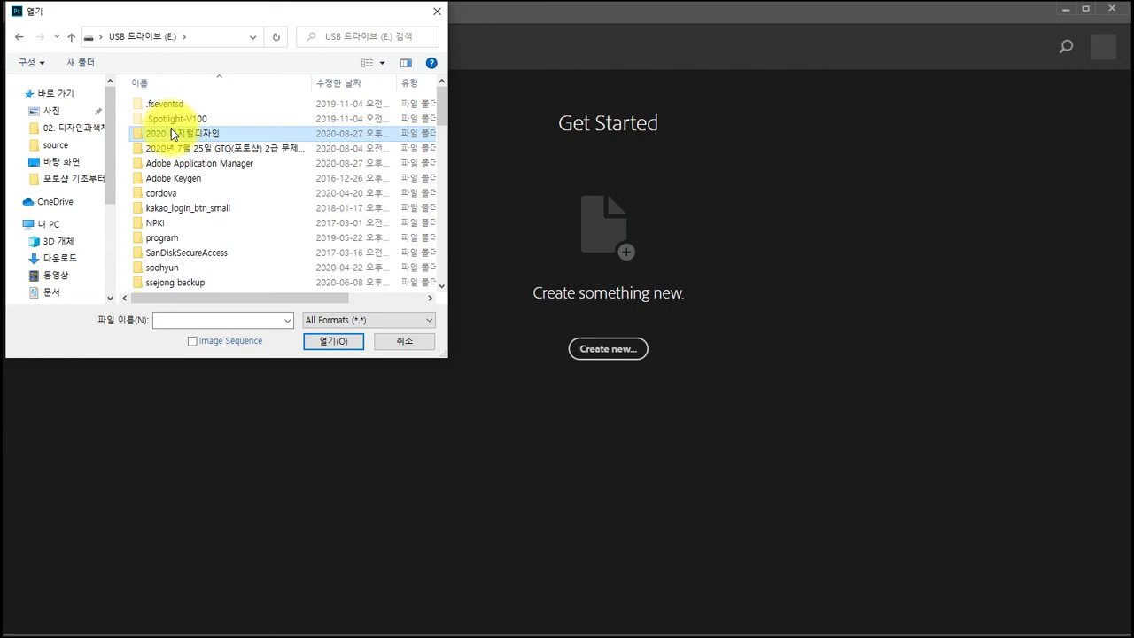
double_click(173, 134)
double_click(155, 108)
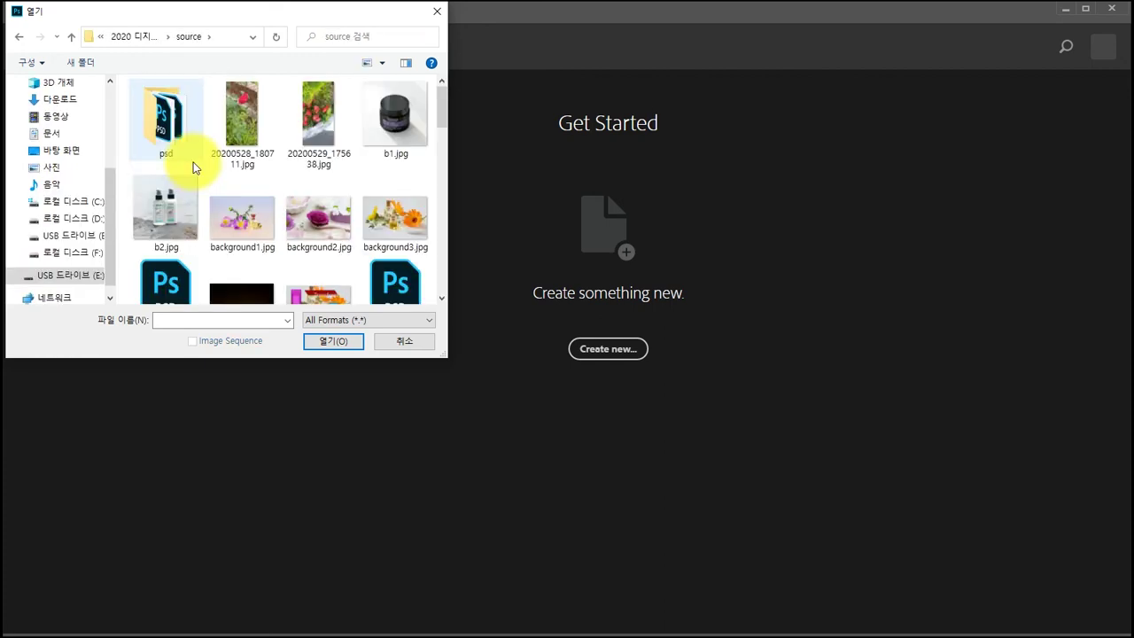
click(328, 222)
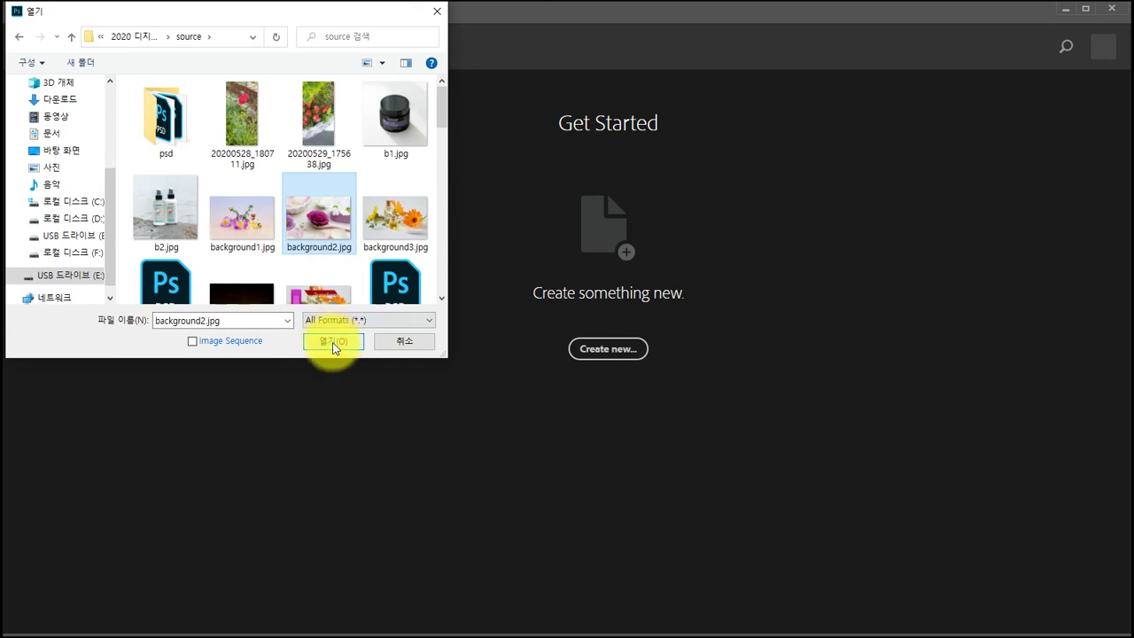
click(333, 344)
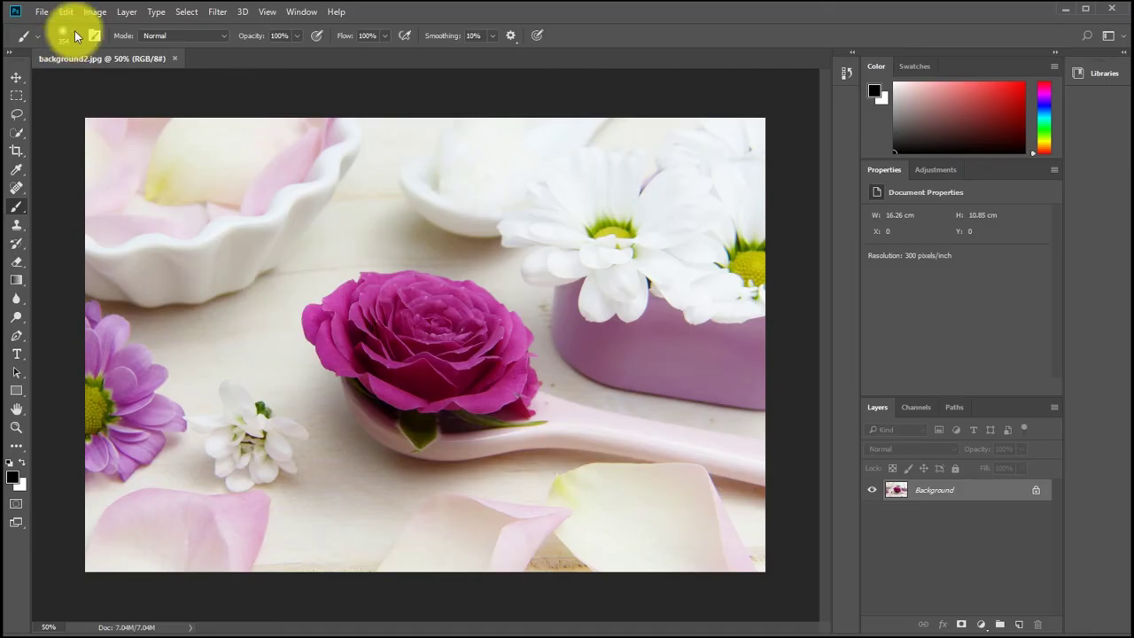
- Show the brush presets, expand the Converted Legacy Tool Presets group and enlarge the preset list to show its subgroups
click(74, 30)
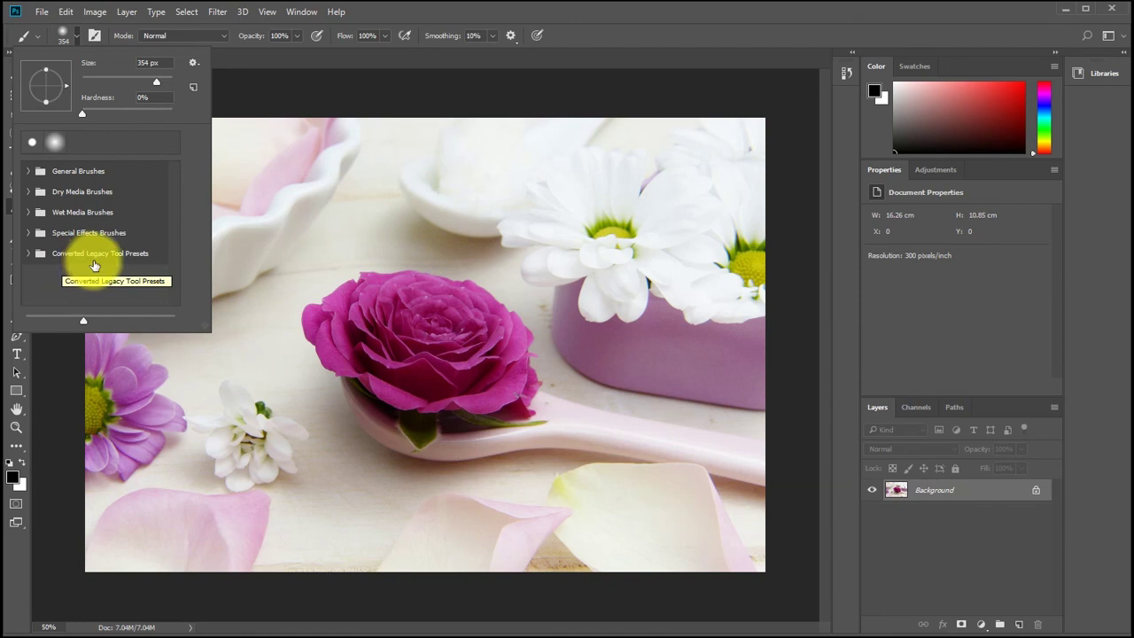
click(26, 256)
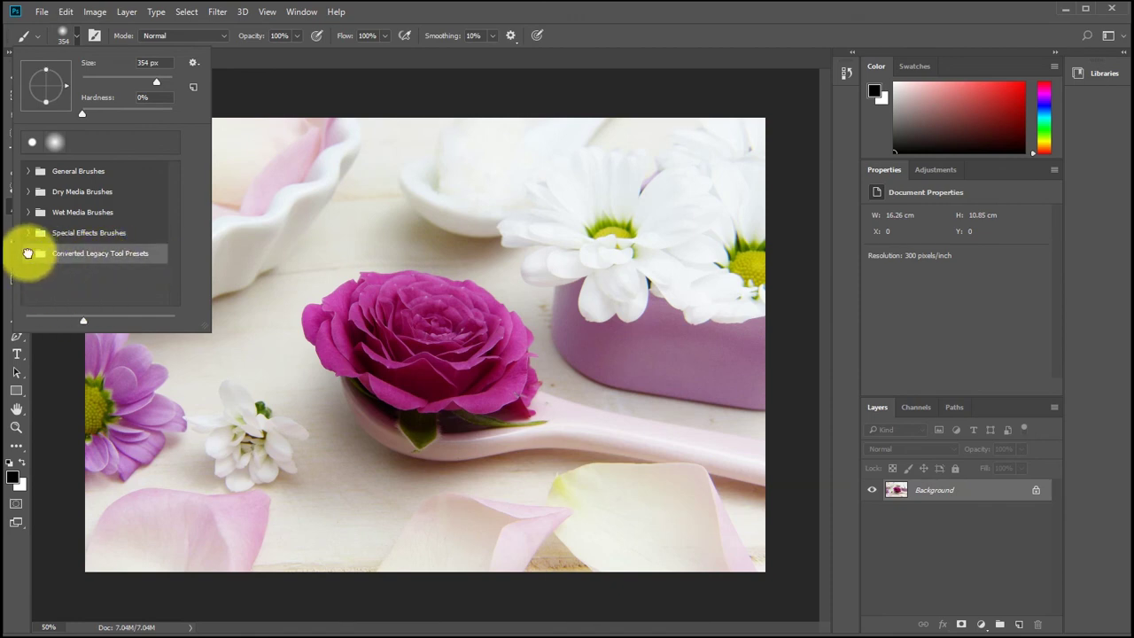
click(27, 254)
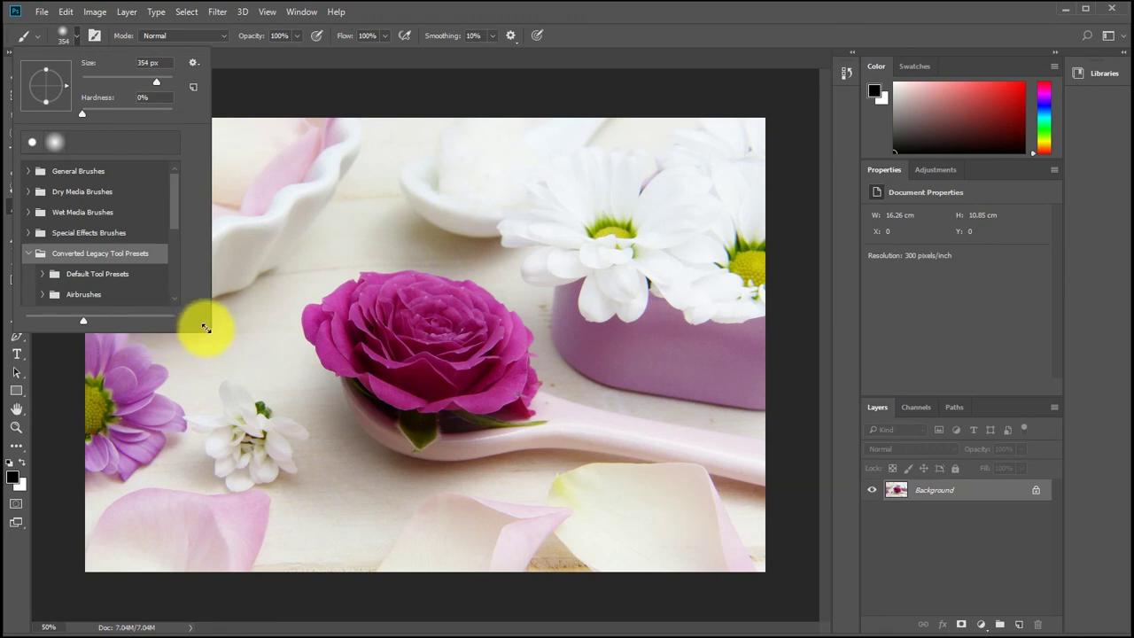
mouse_move(207, 324)
mouse_down()
mouse_move(222, 451)
mouse_move(211, 484)
mouse_up()
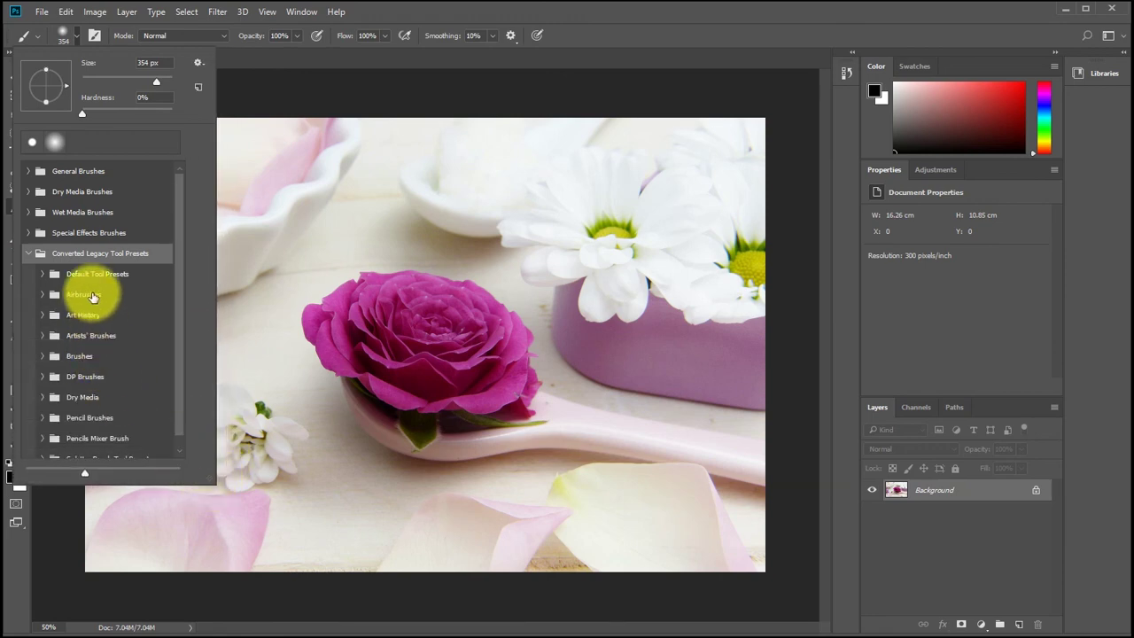
scroll(85, 266, down, 1)
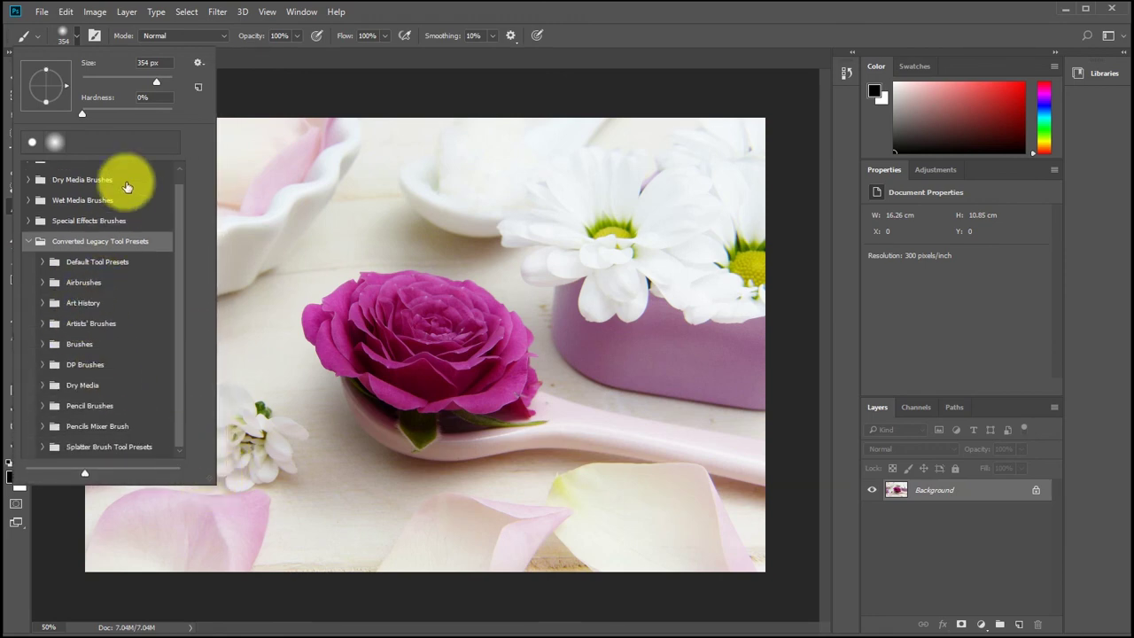
- Look through the Default Tool Presets brushes, then collapse that subgroup and the Converted Legacy Tool Presets group
click(198, 62)
click(175, 338)
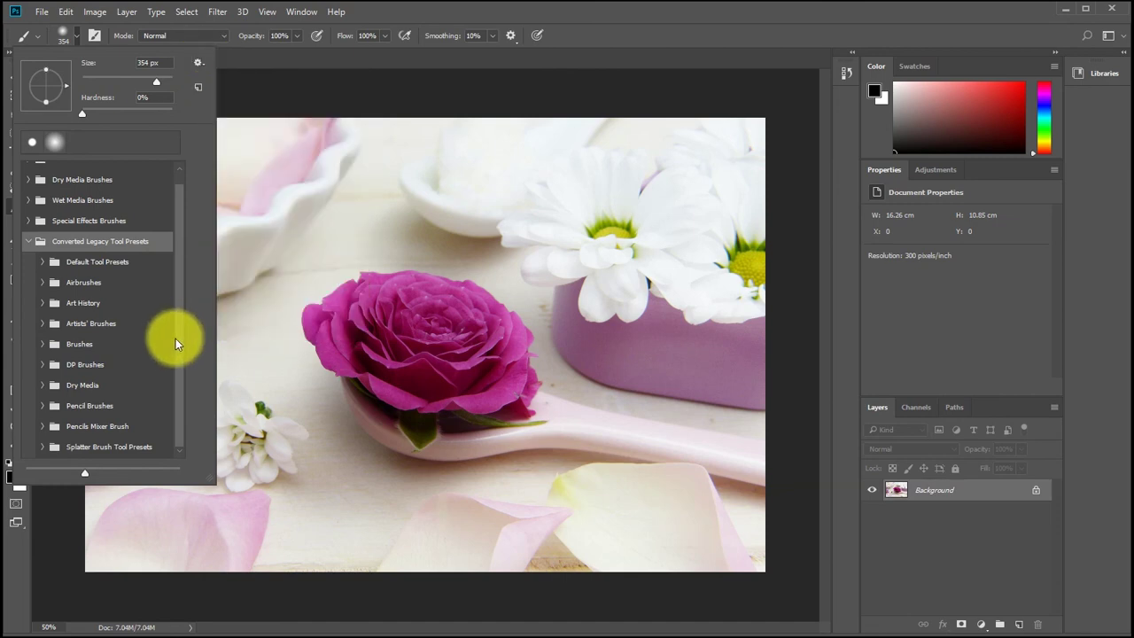
scroll(177, 335, up, 1)
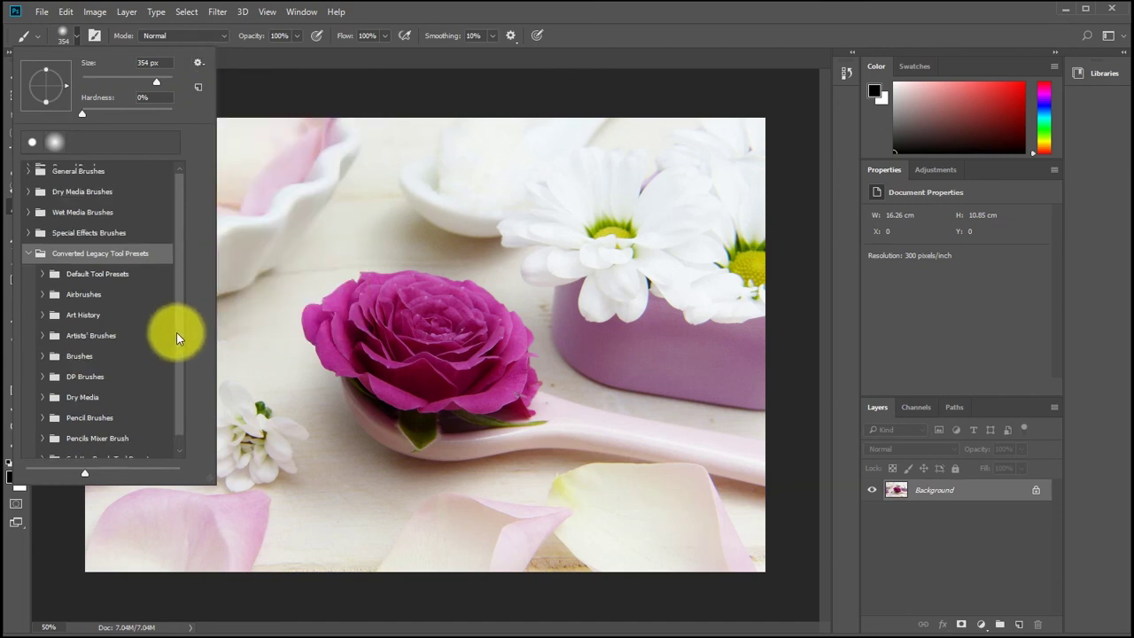
click(41, 274)
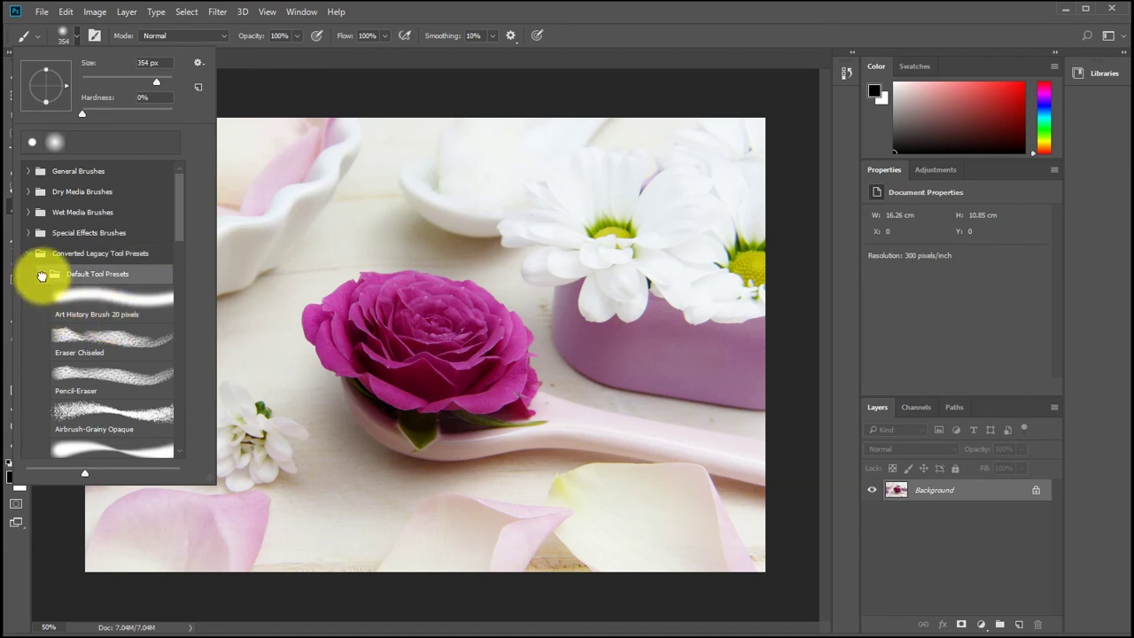
click(41, 275)
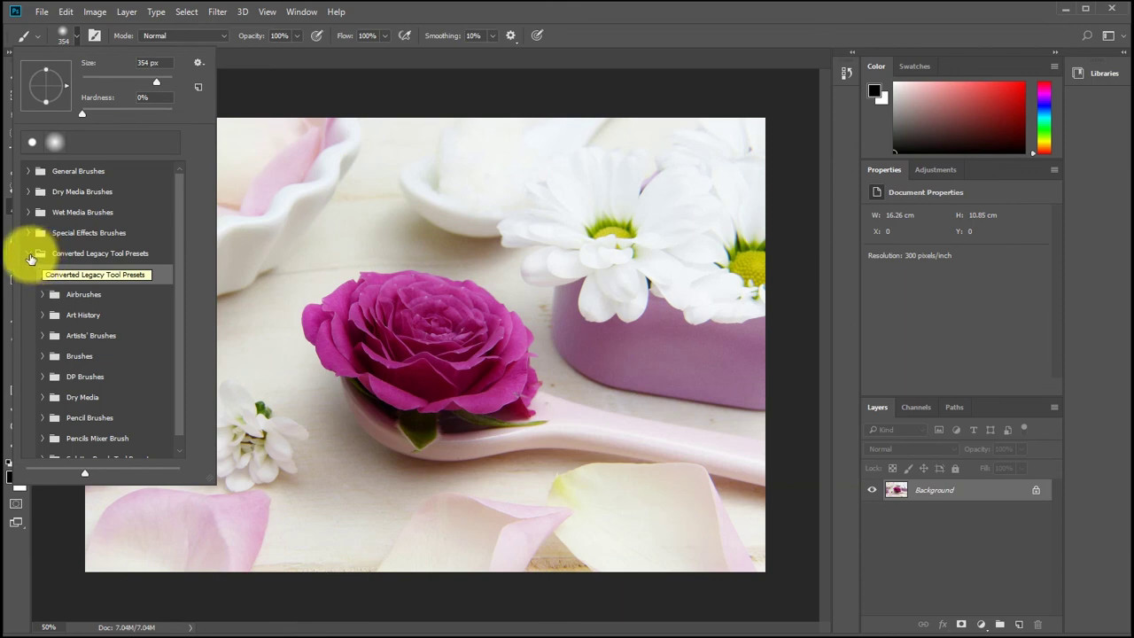
click(28, 254)
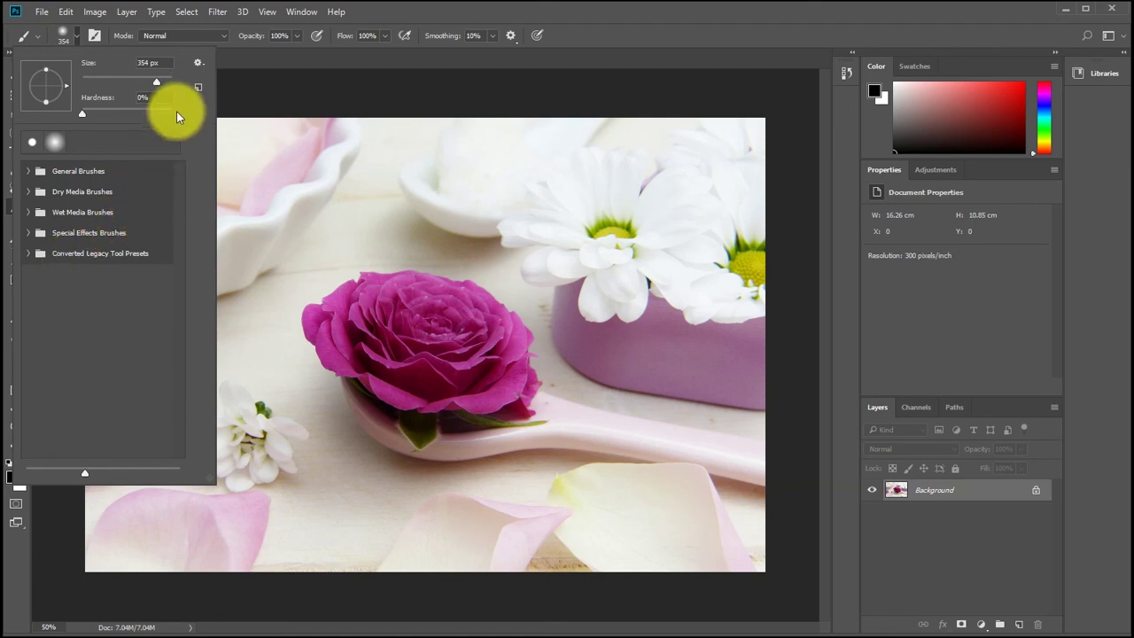
- Create a new brush group named user in the brush presets
click(199, 63)
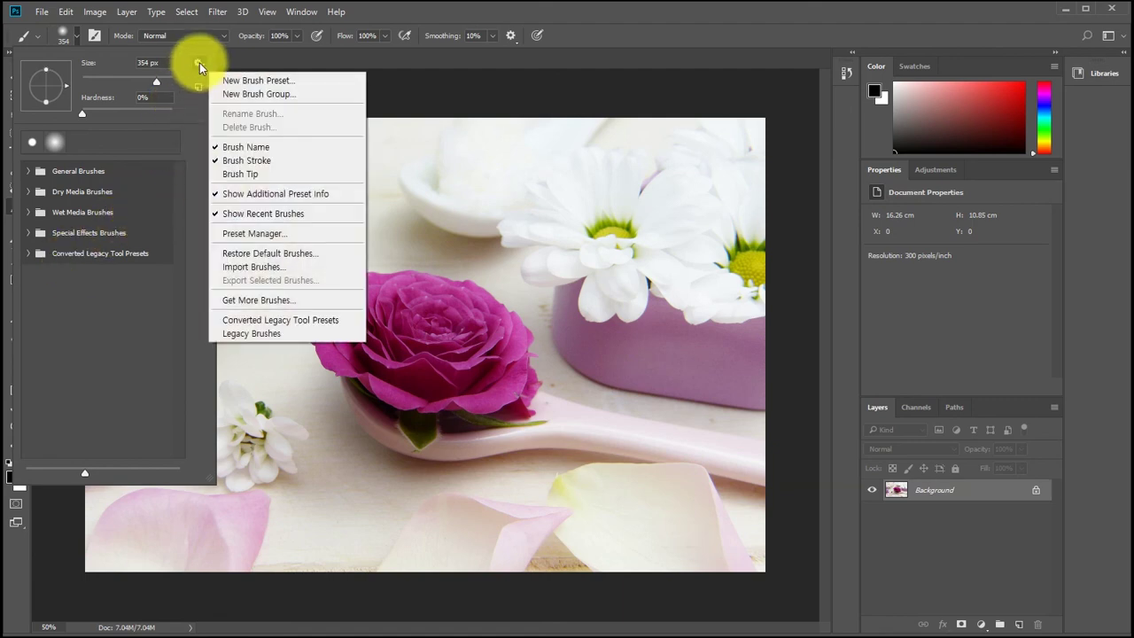
click(241, 94)
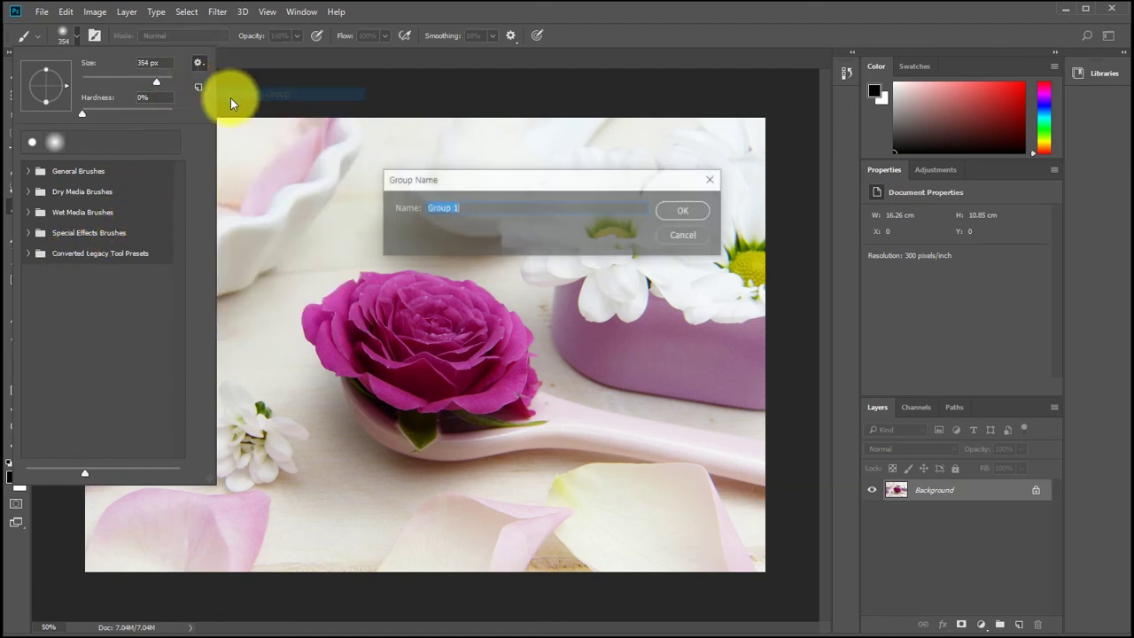
text(user)
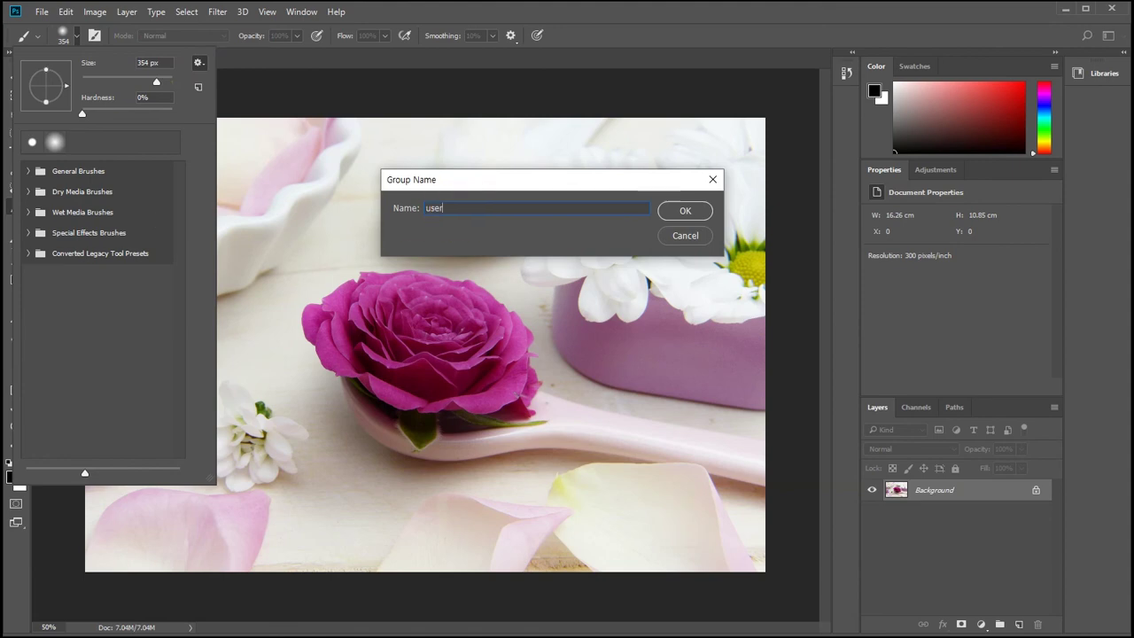
key(Return)
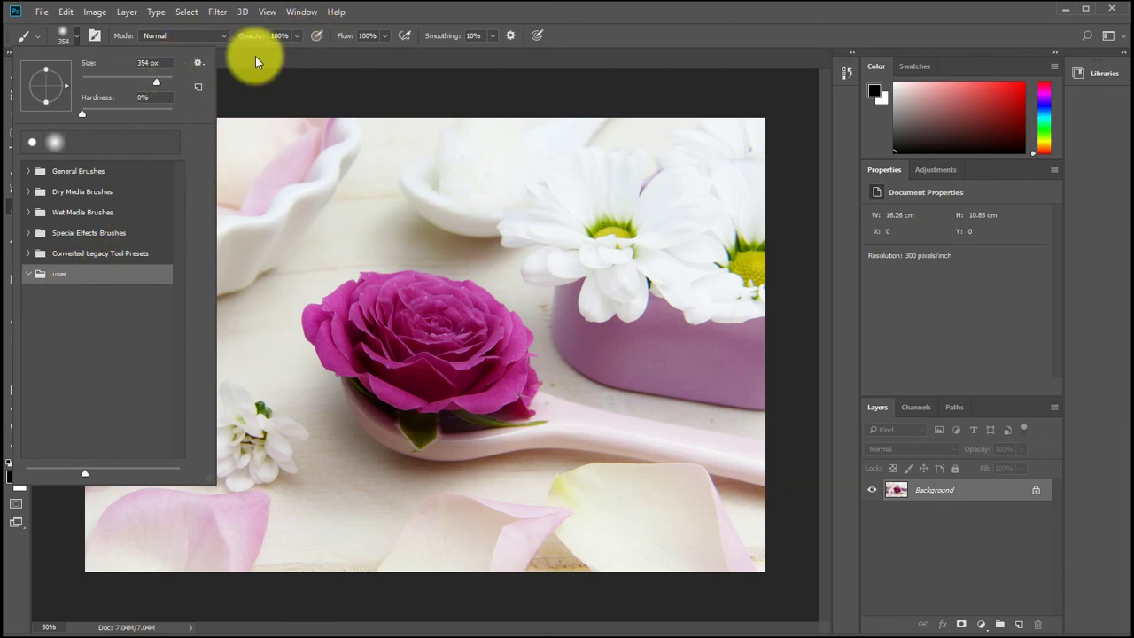
click(405, 63)
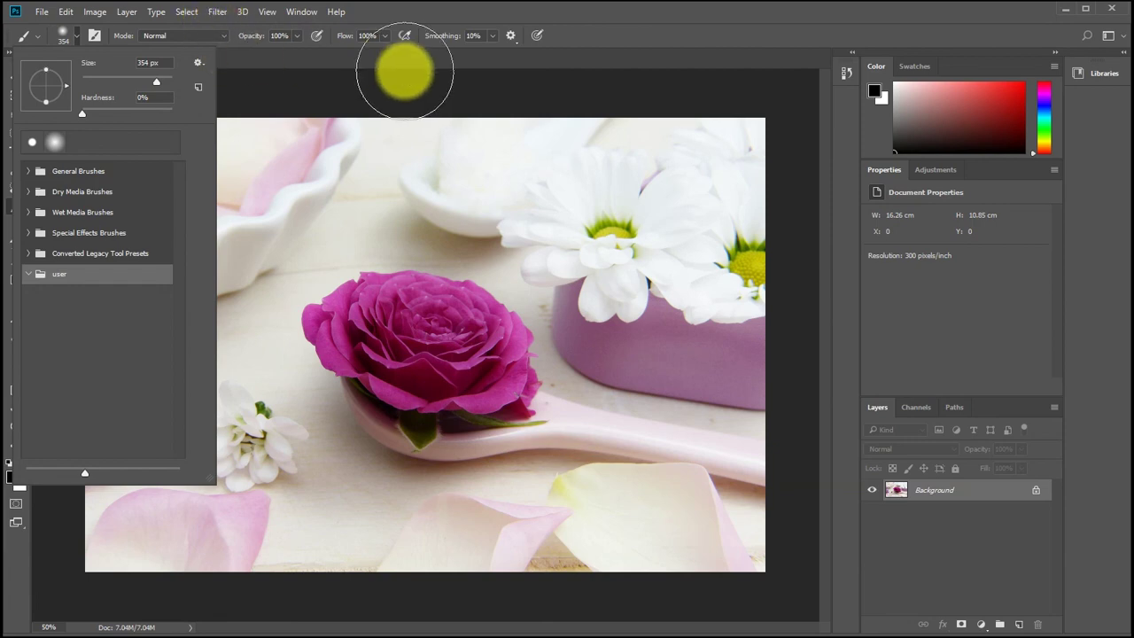
- Create a new document 500 by 500 pixels without artboards, keeping the 72 pixels/inch resolution and white background
click(41, 11)
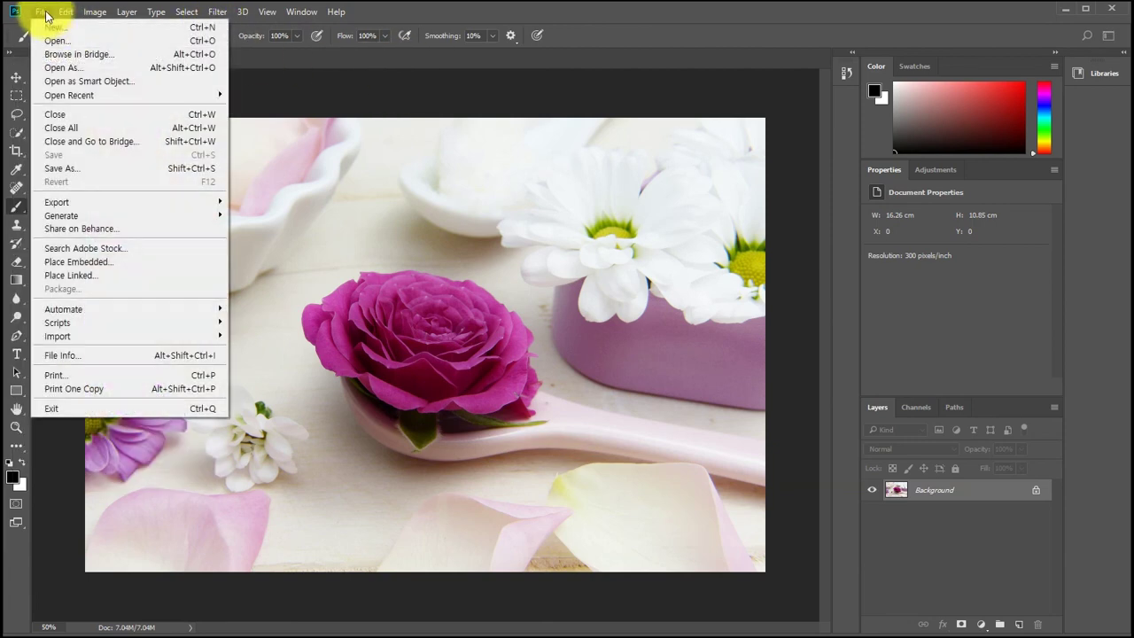
key(Escape)
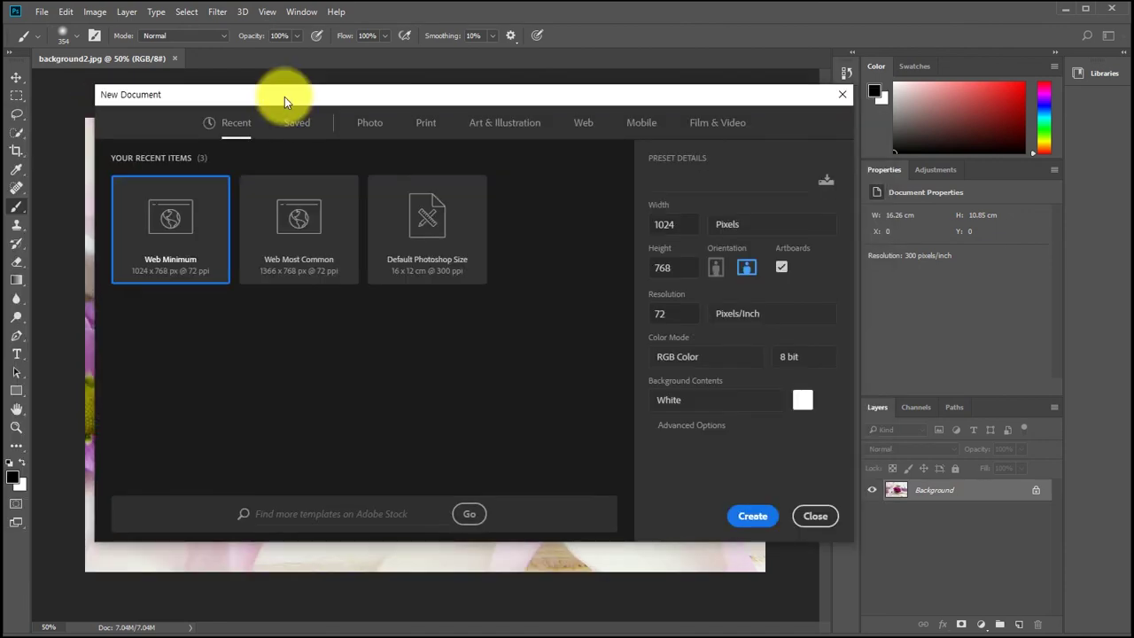
double_click(684, 228)
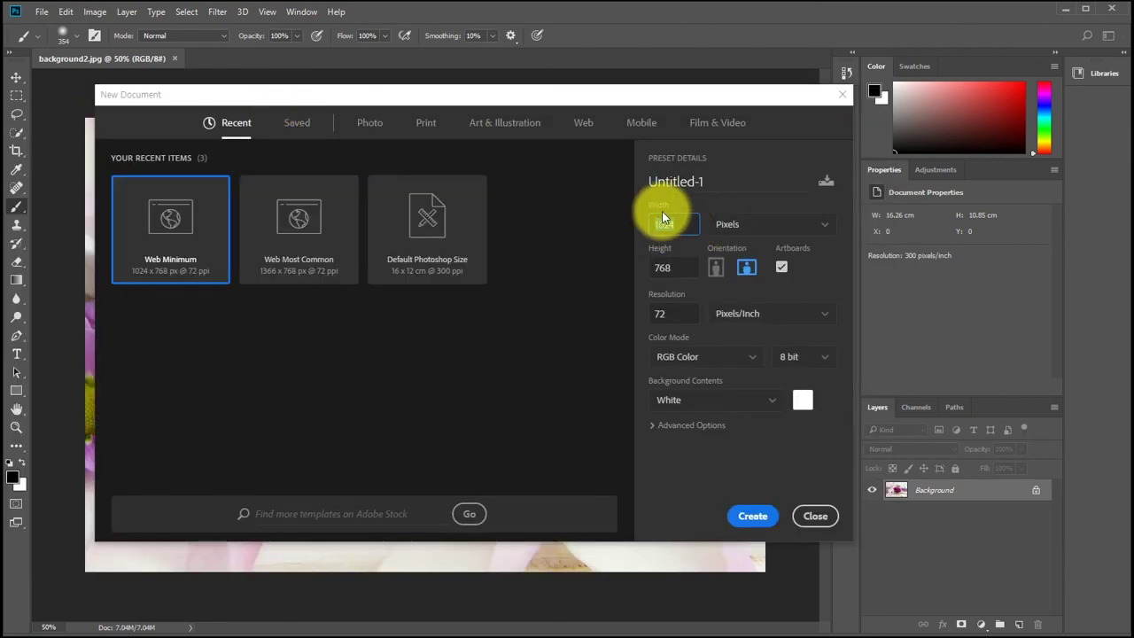
text(500)
double_click(662, 267)
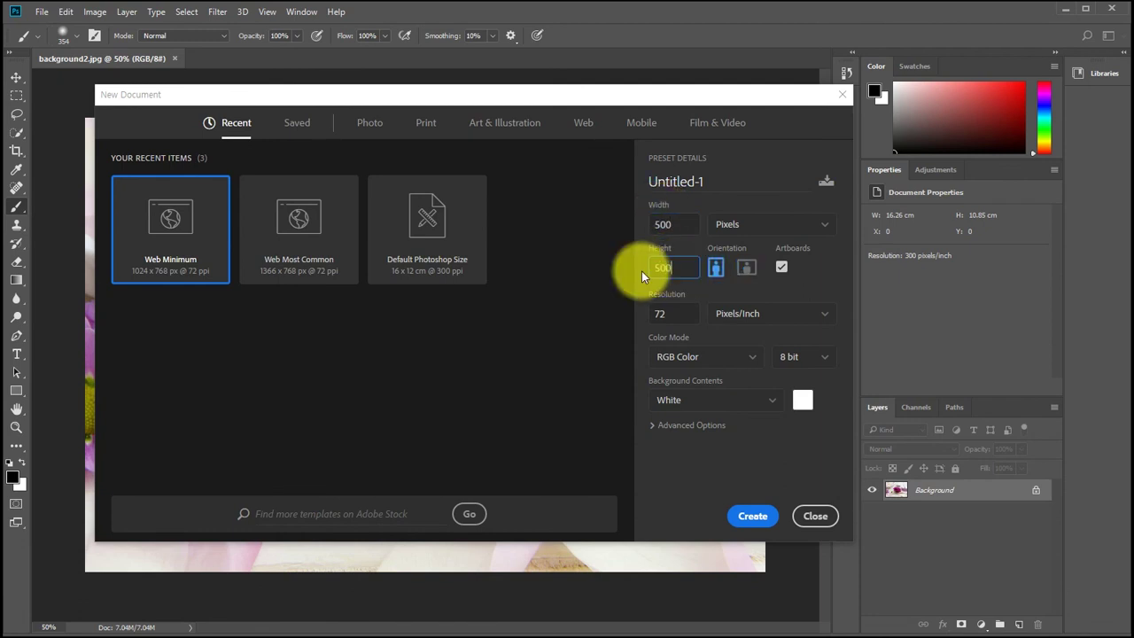
text(500)
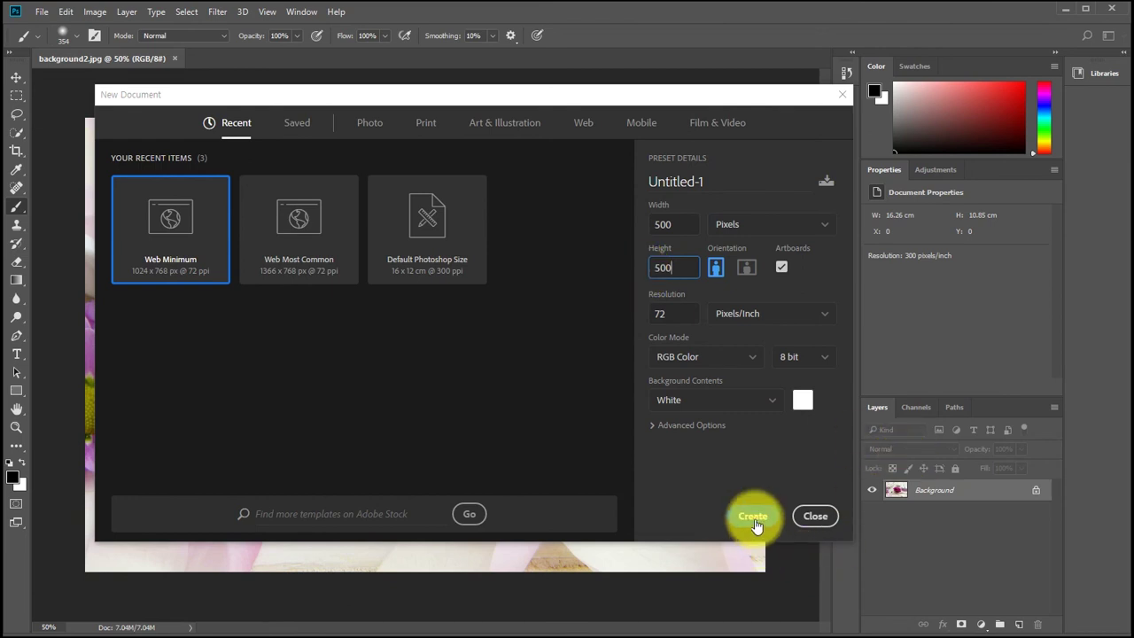
click(780, 265)
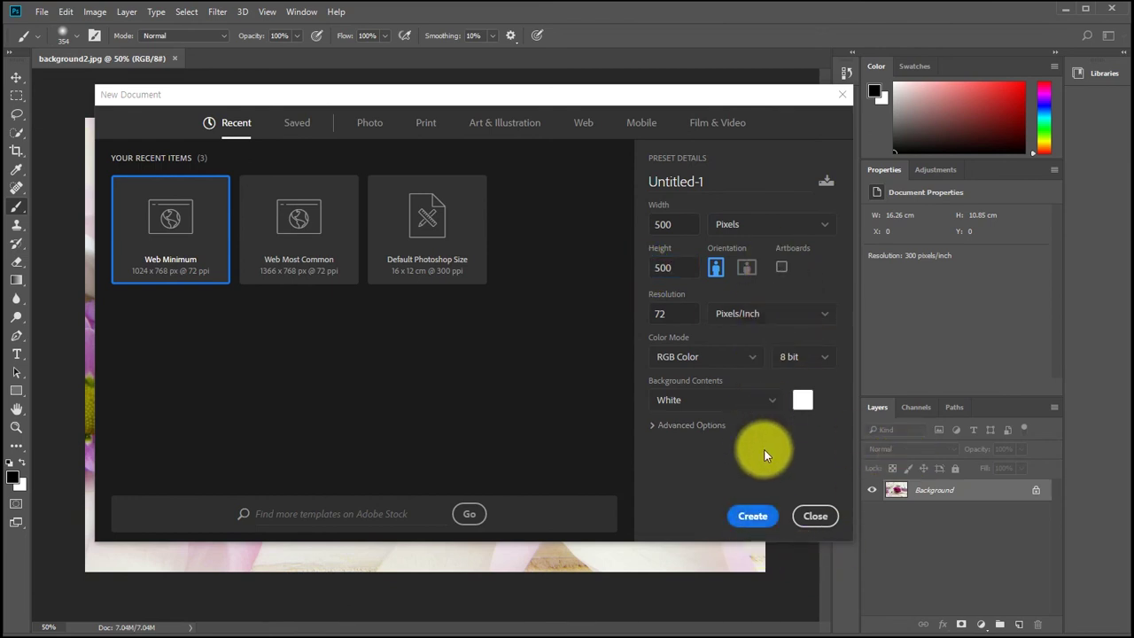
click(755, 518)
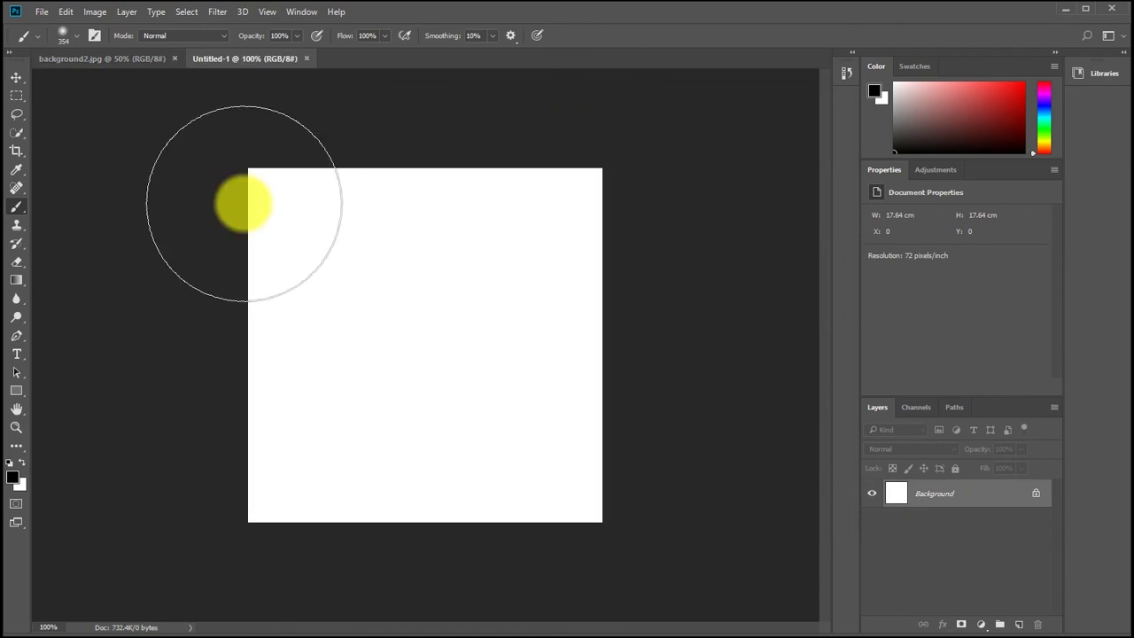
- Draw a circular selection with the Elliptical Marquee near the middle of the canvas, about three fifths of its width
right_click(15, 96)
click(71, 109)
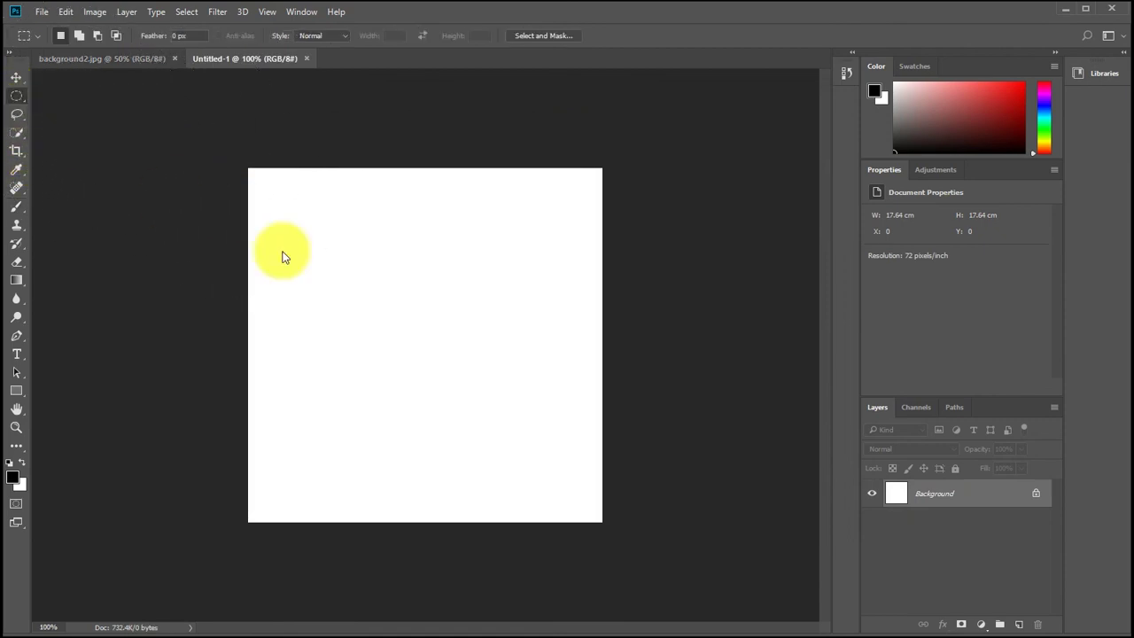
drag(357, 241, 543, 499)
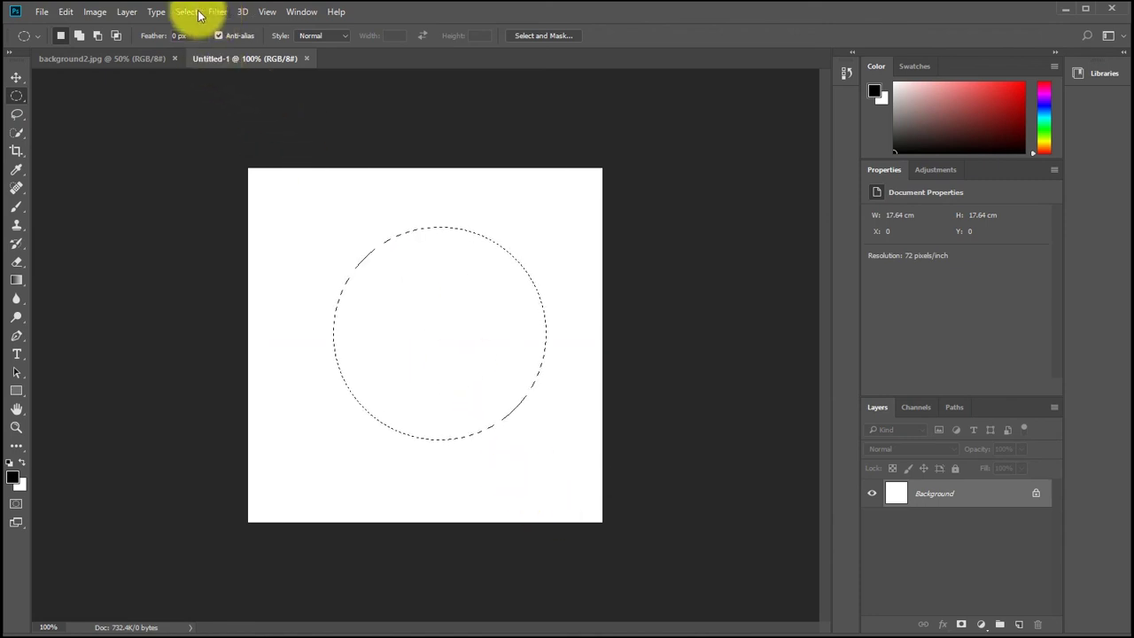
- Feather the circular selection with a radius of 2 pixels
click(180, 15)
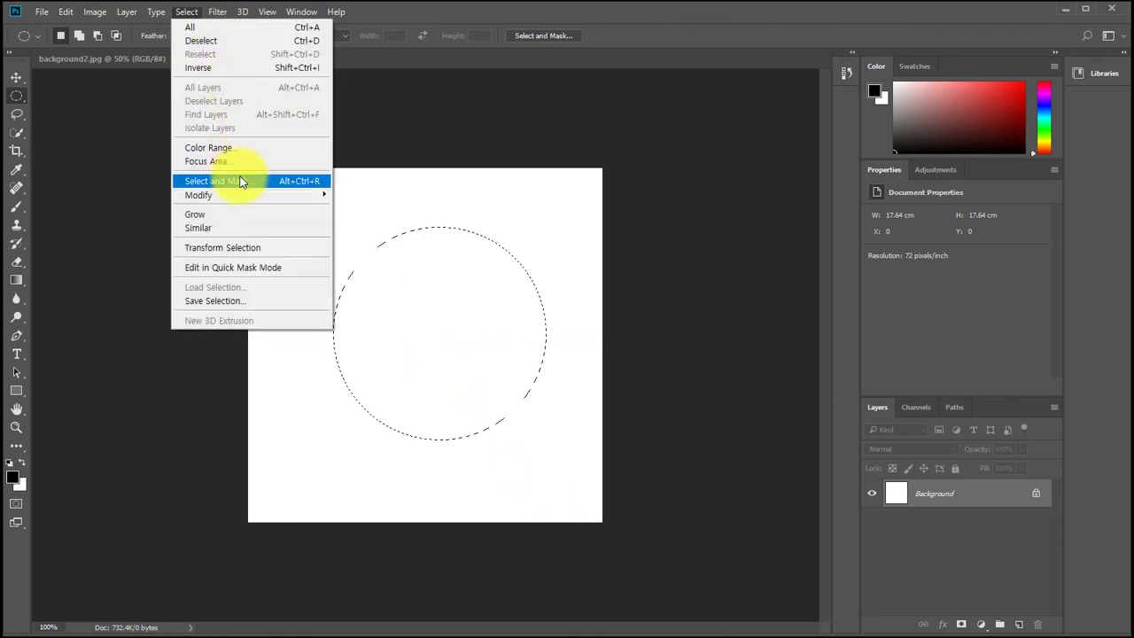
mouse_move(242, 196)
click(390, 247)
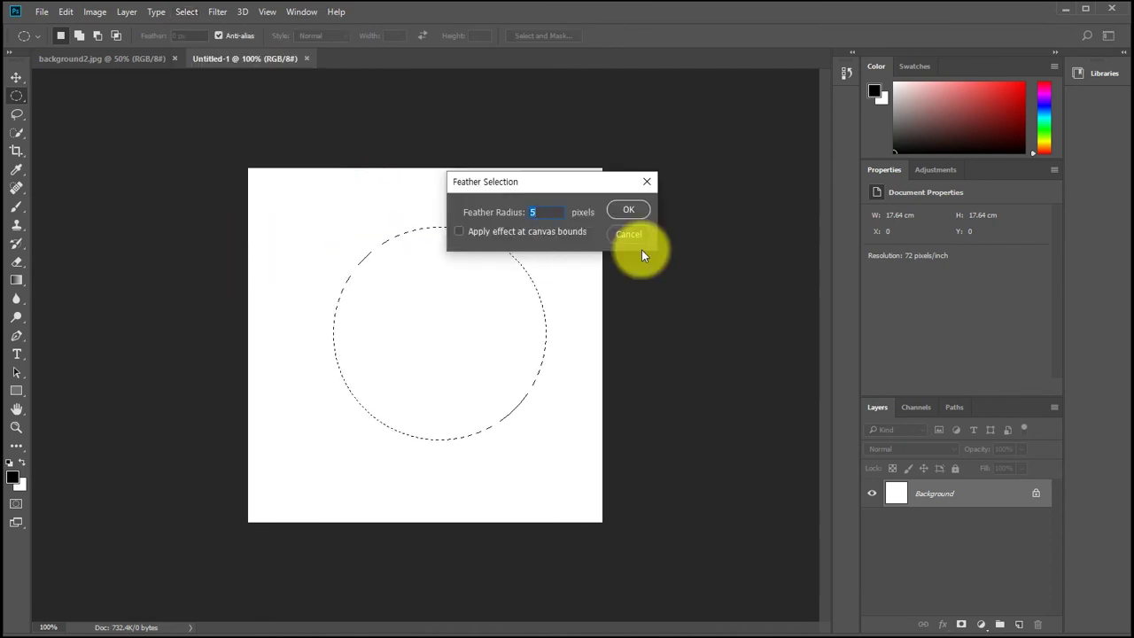
text(2)
key(Return)
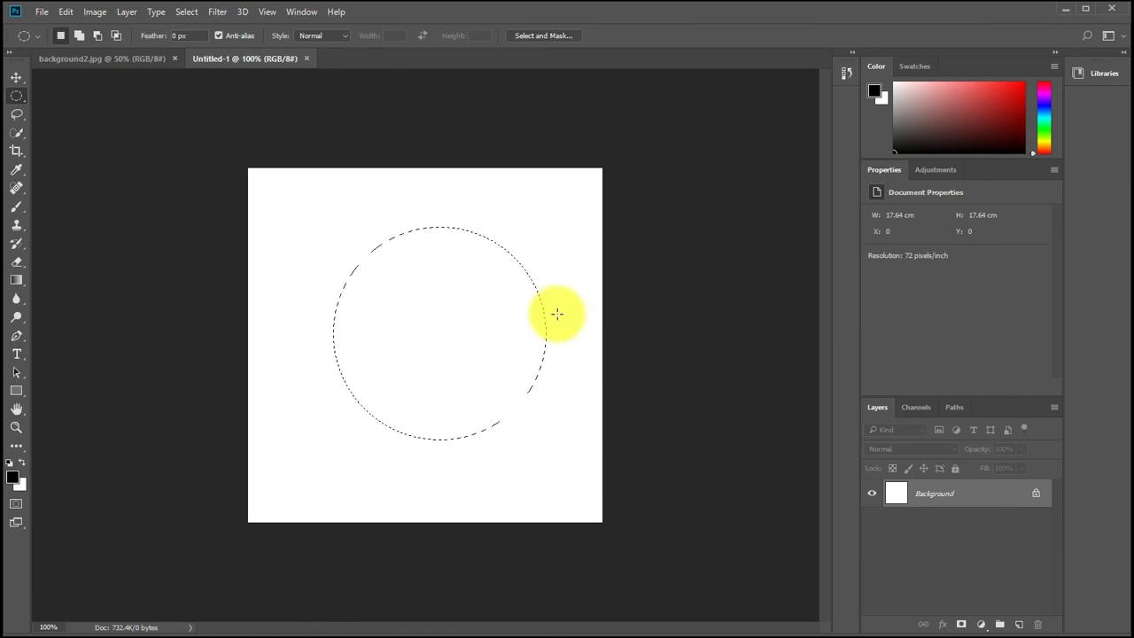
- Fill the circular selection with black and contract the selection by 20 pixels
key(alt+BackSpace)
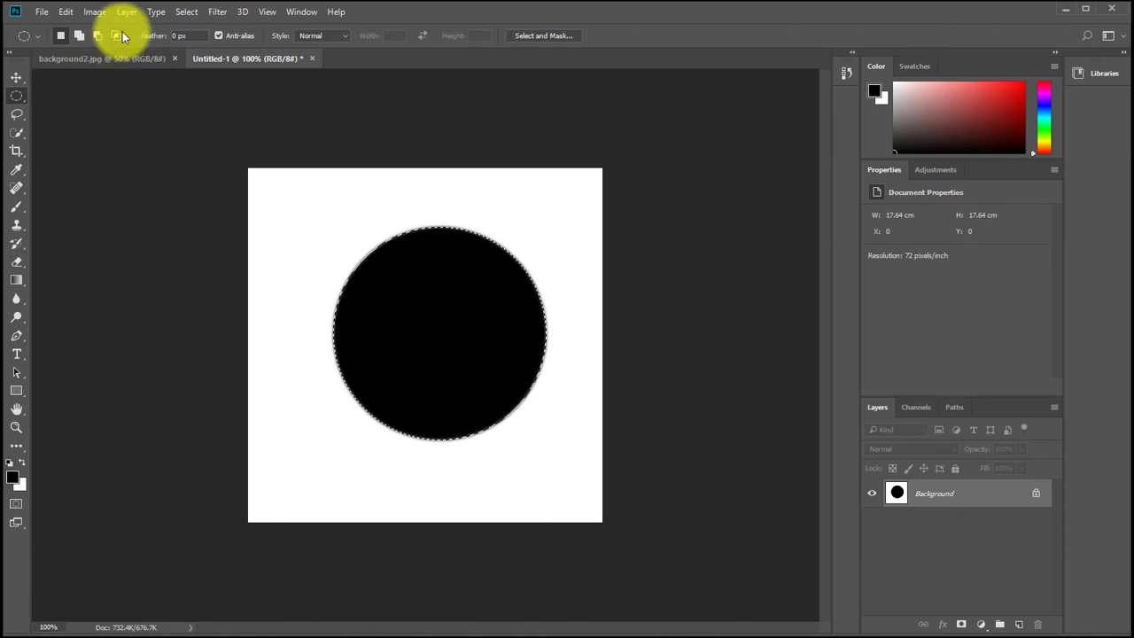
click(185, 12)
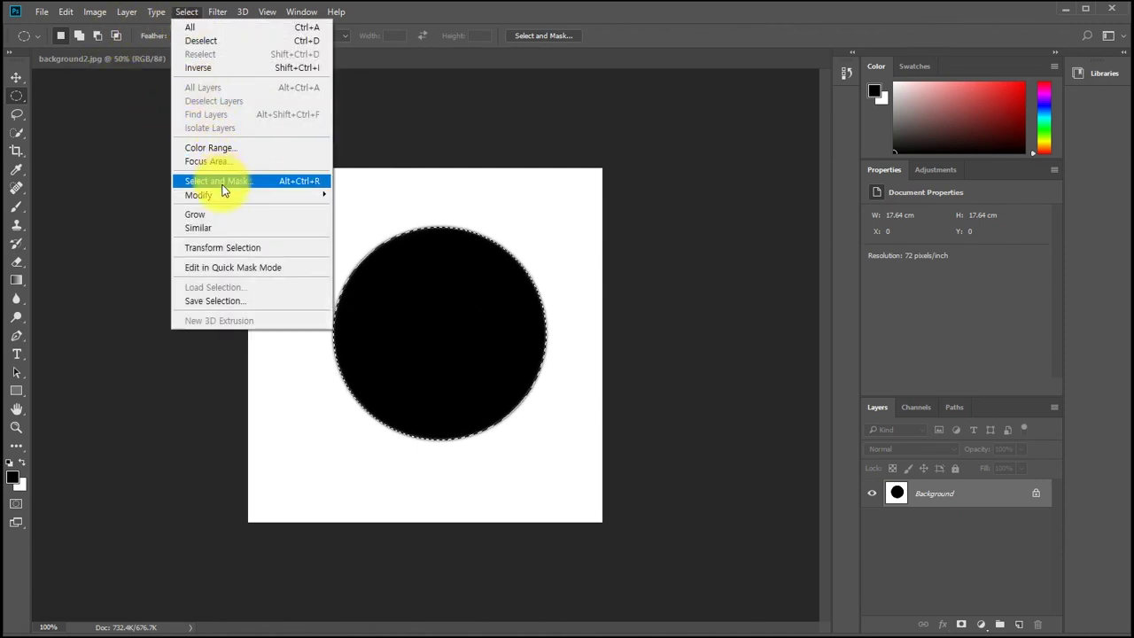
mouse_move(225, 195)
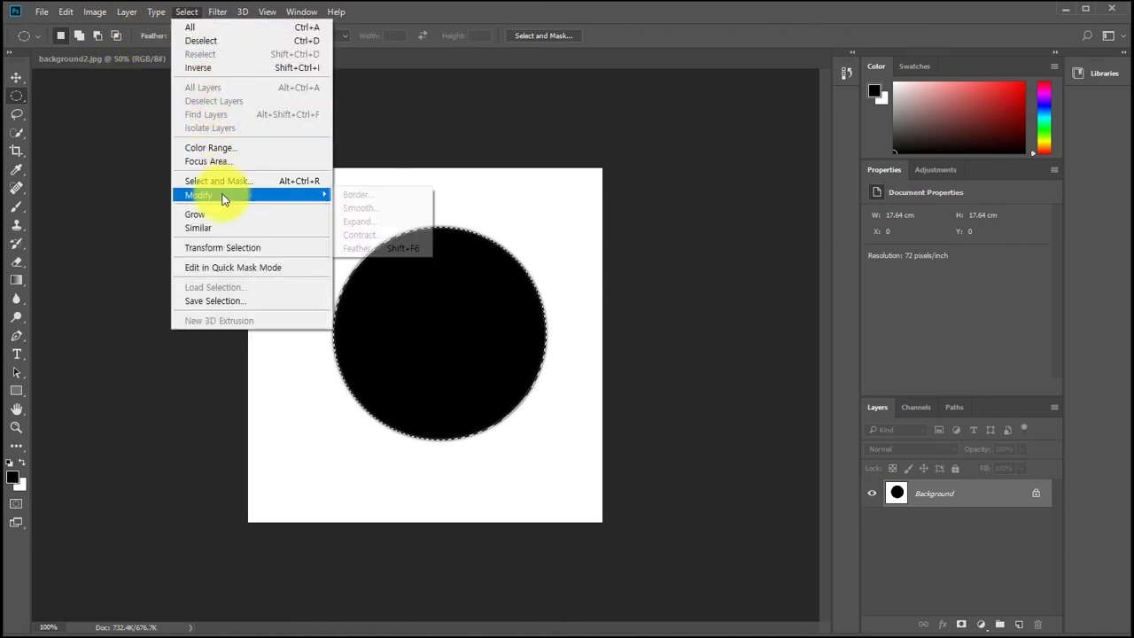
click(376, 235)
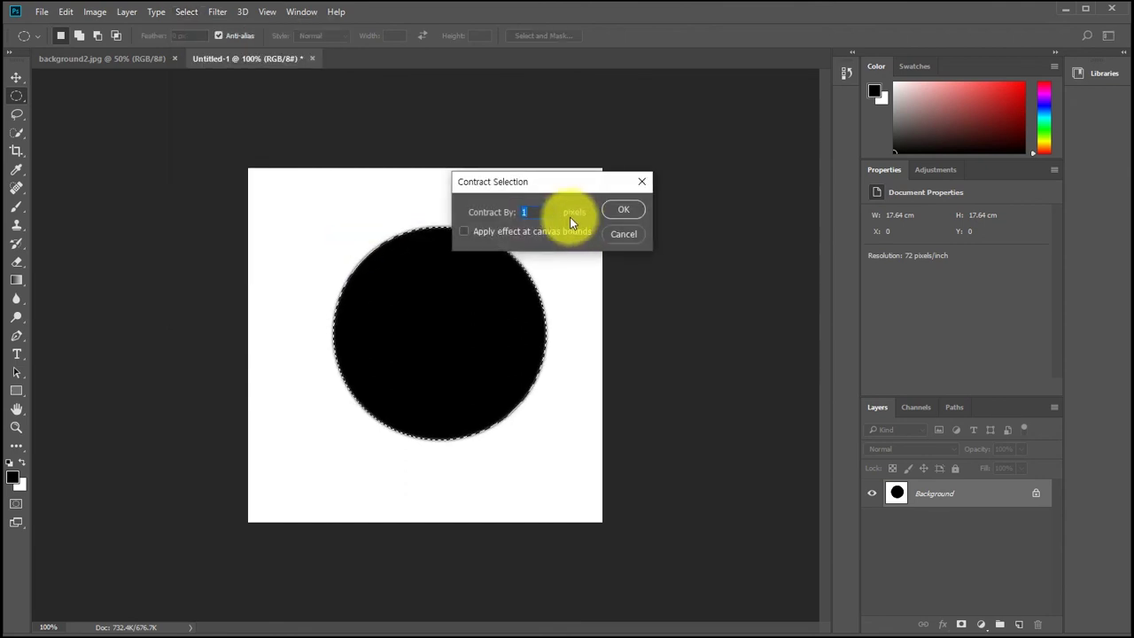
text(20)
key(Return)
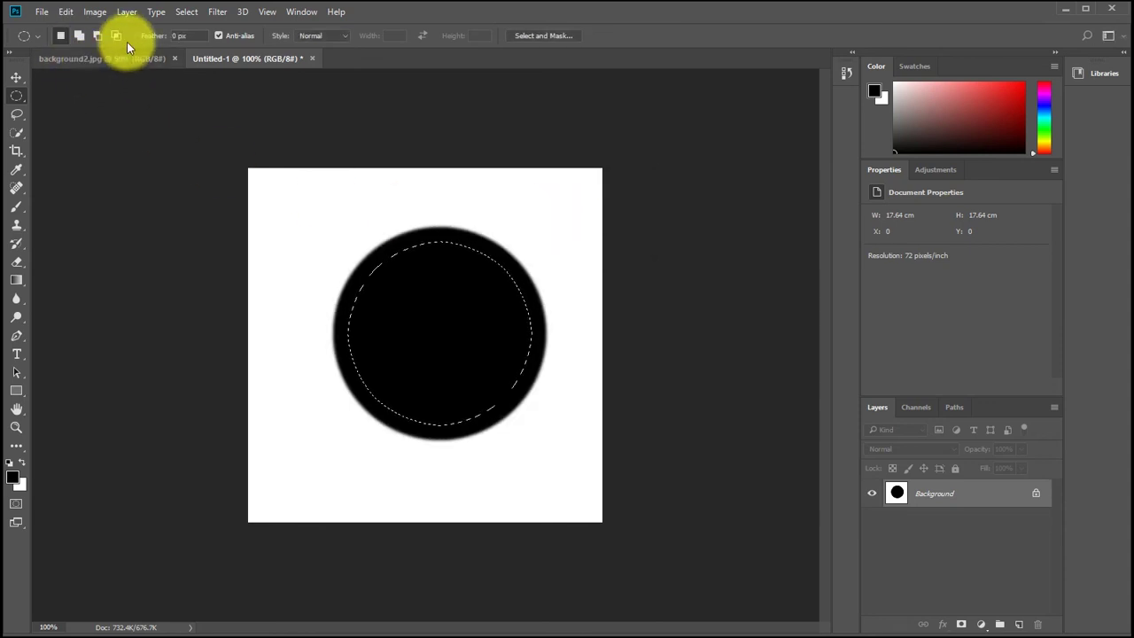
- Feather the contracted selection by 20 pixels, clear the black inside it to form a soft-edged ring, and deselect
click(187, 11)
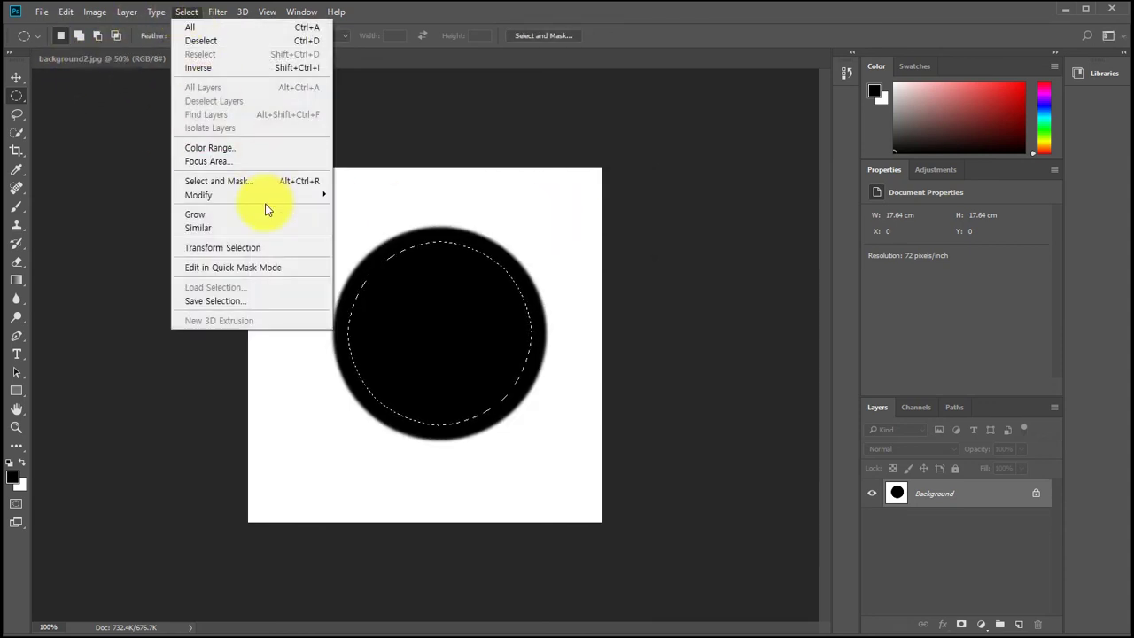
mouse_move(266, 195)
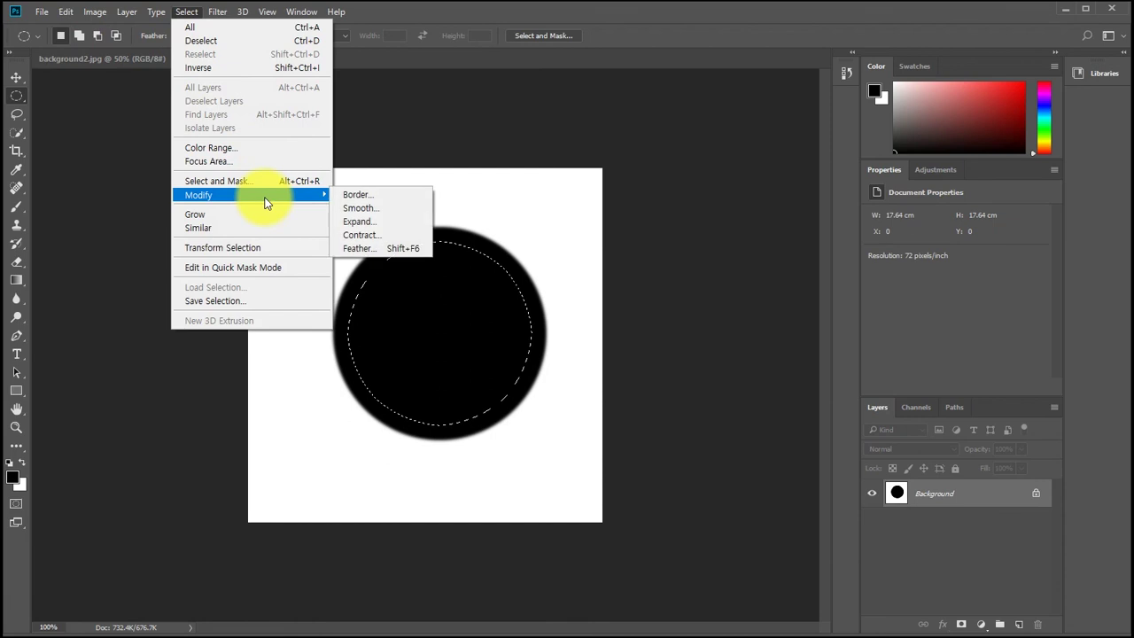
click(392, 248)
text(10)
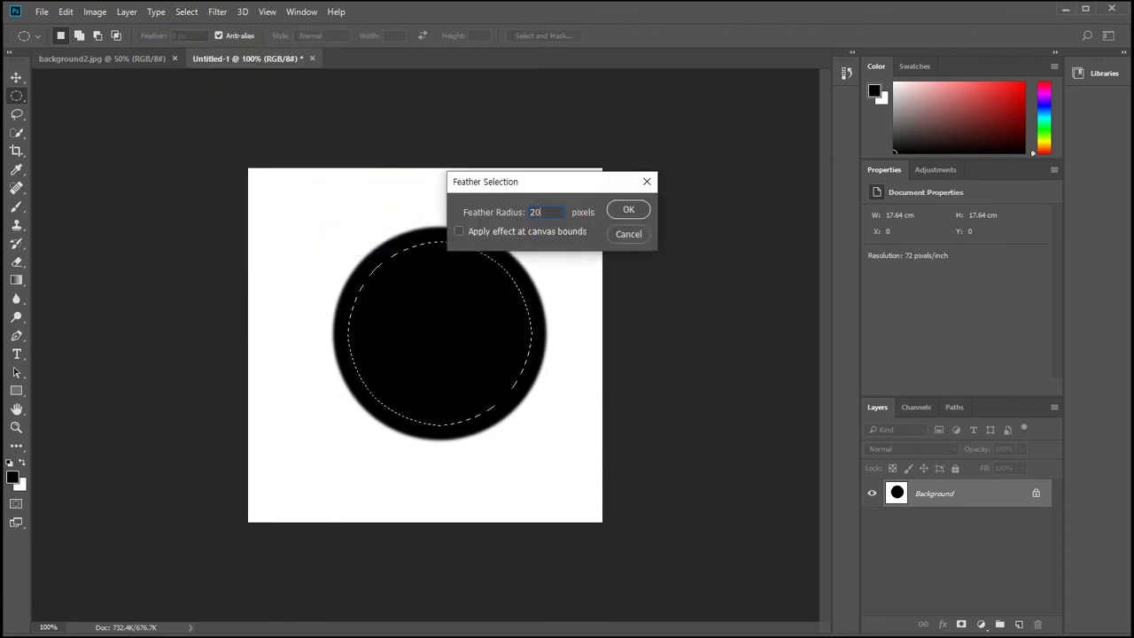
key(Return)
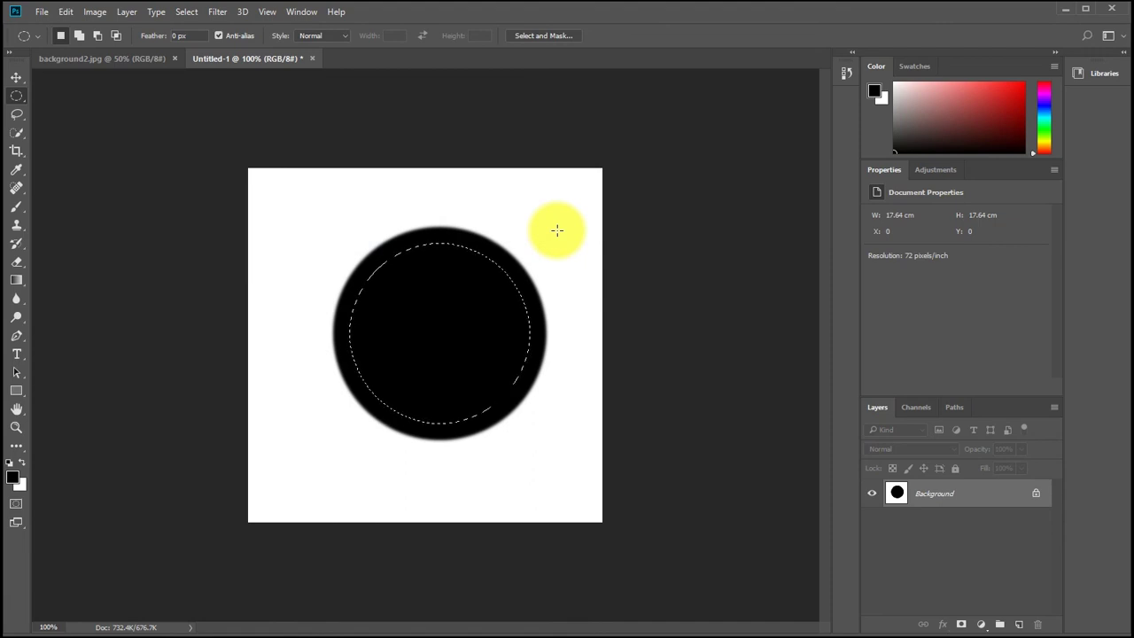
key(Delete)
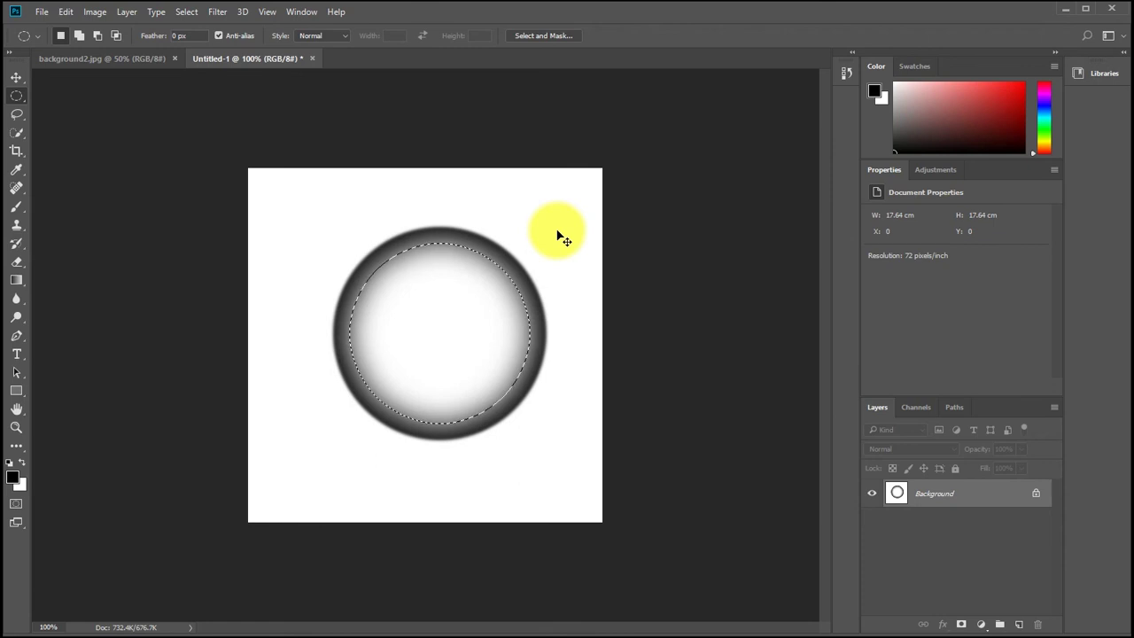
key(ctrl+d)
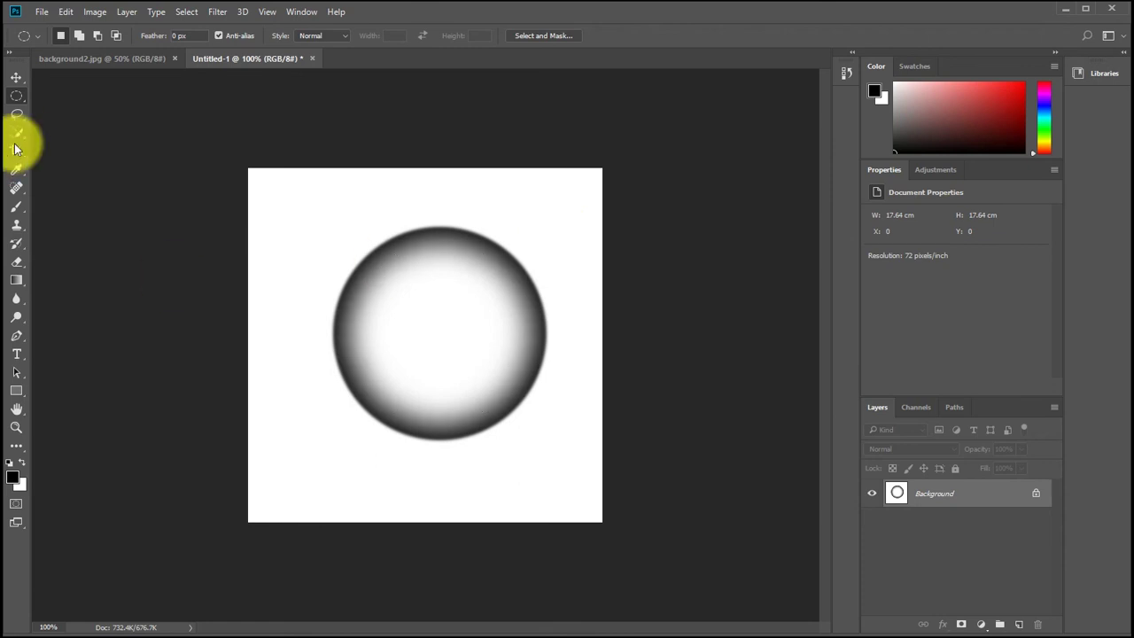
- Paint two short black highlight strokes inside the ring's lower right area with the soft round brush at 35 px
click(14, 208)
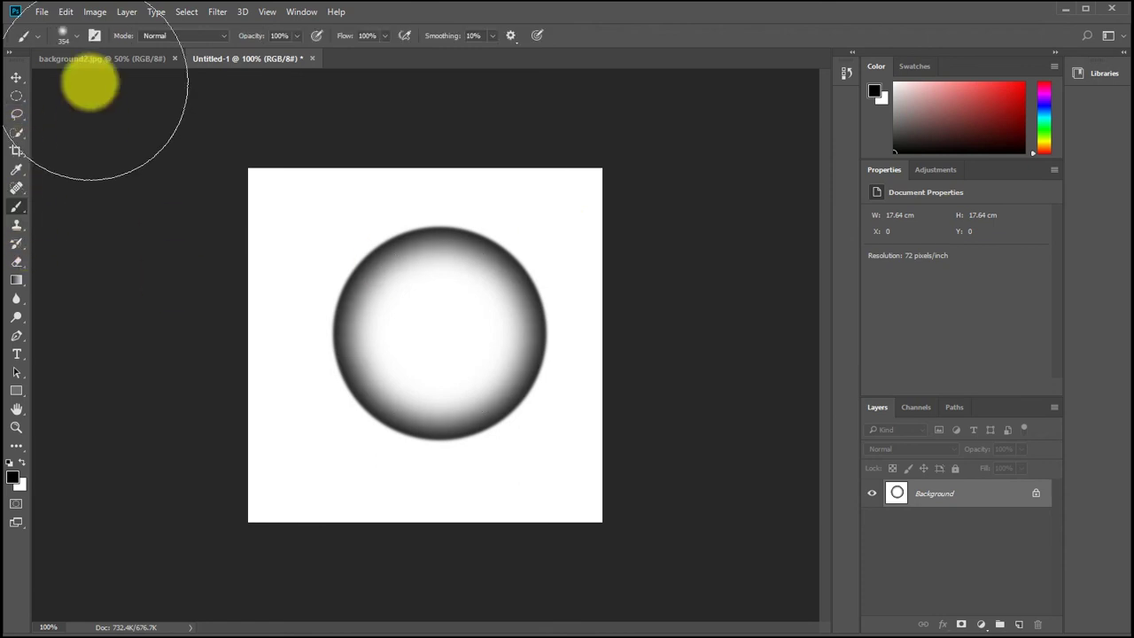
click(69, 35)
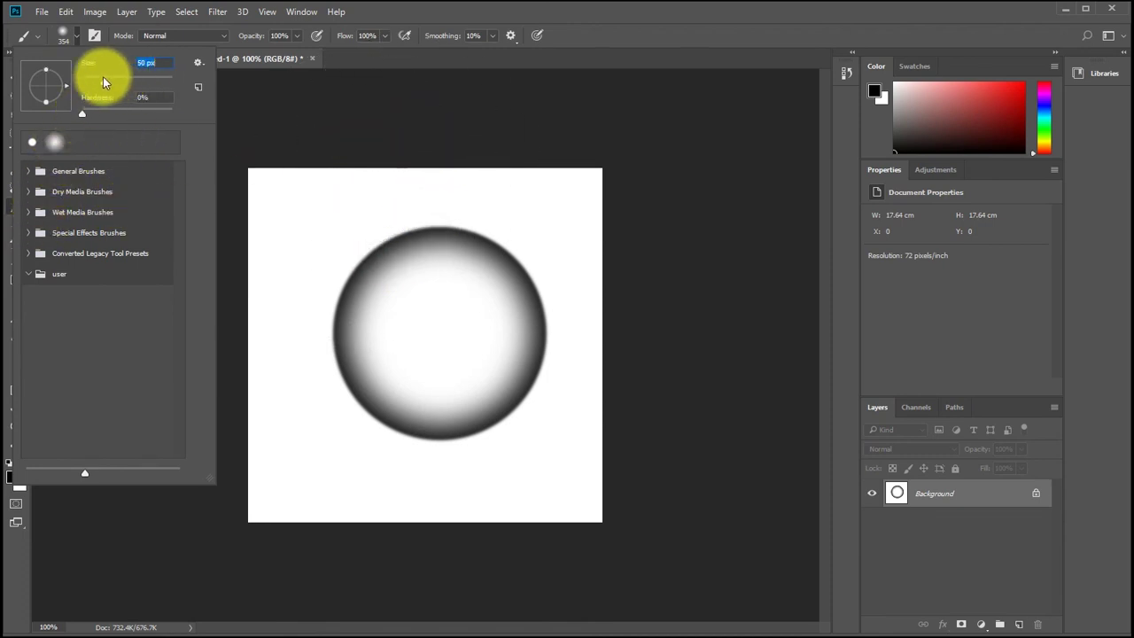
drag(103, 76, 102, 80)
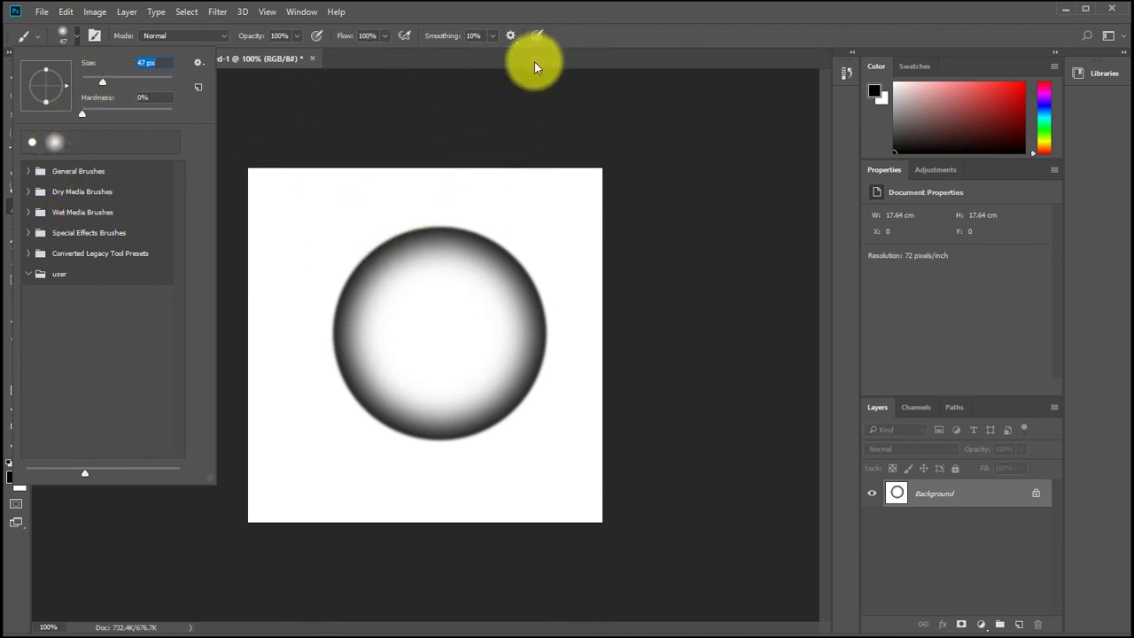
key(Return)
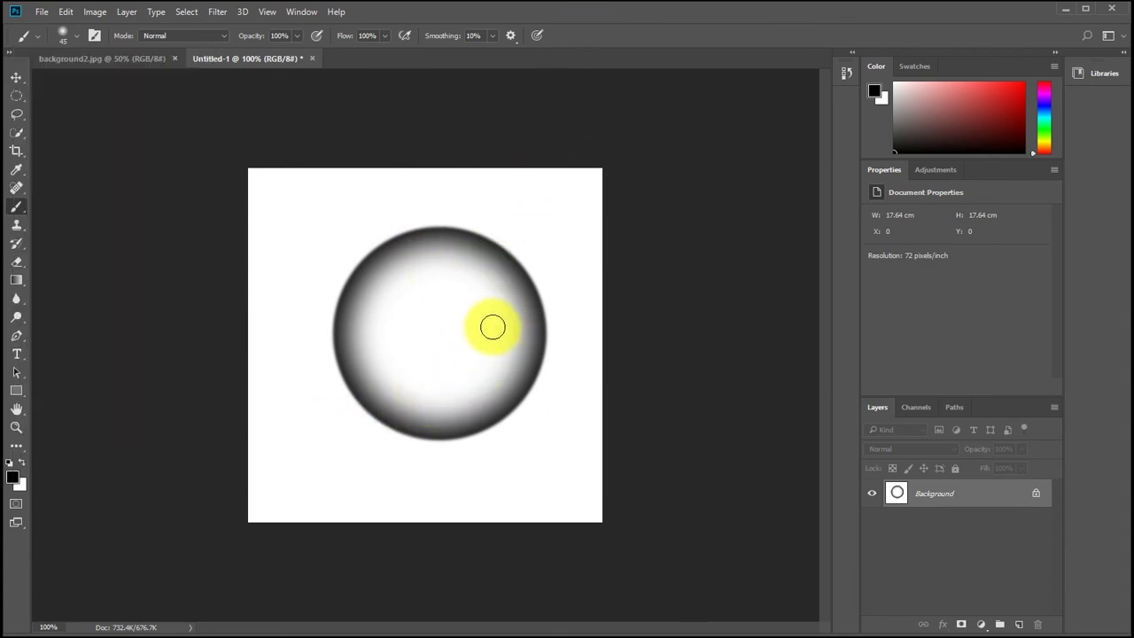
key(bracketleft)
drag(492, 327, 481, 354)
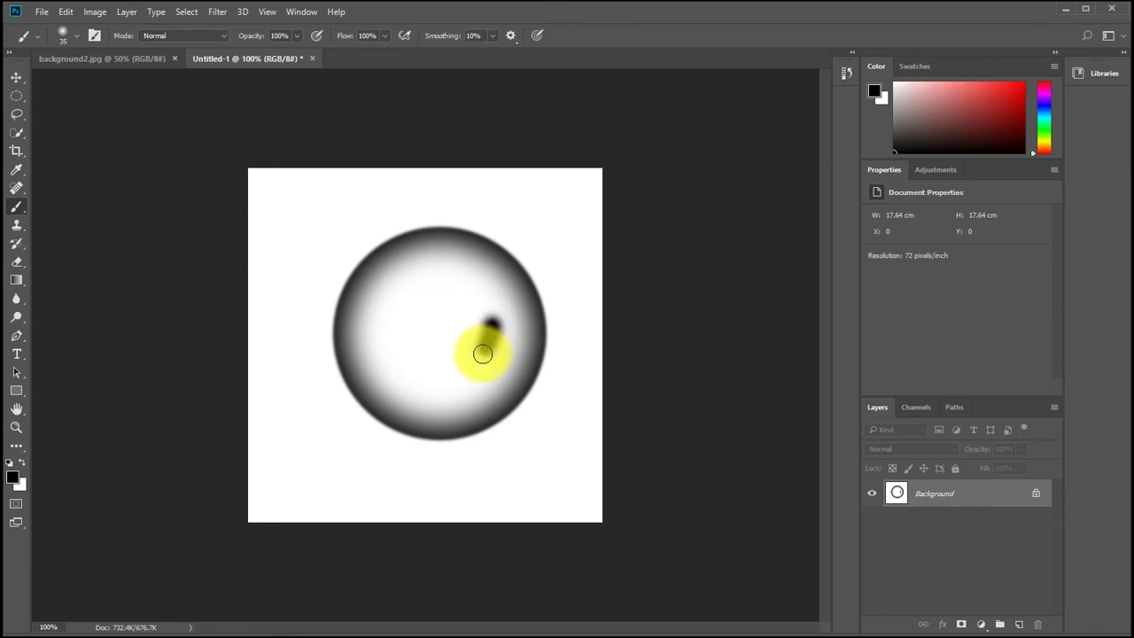
click(447, 382)
drag(427, 389, 418, 391)
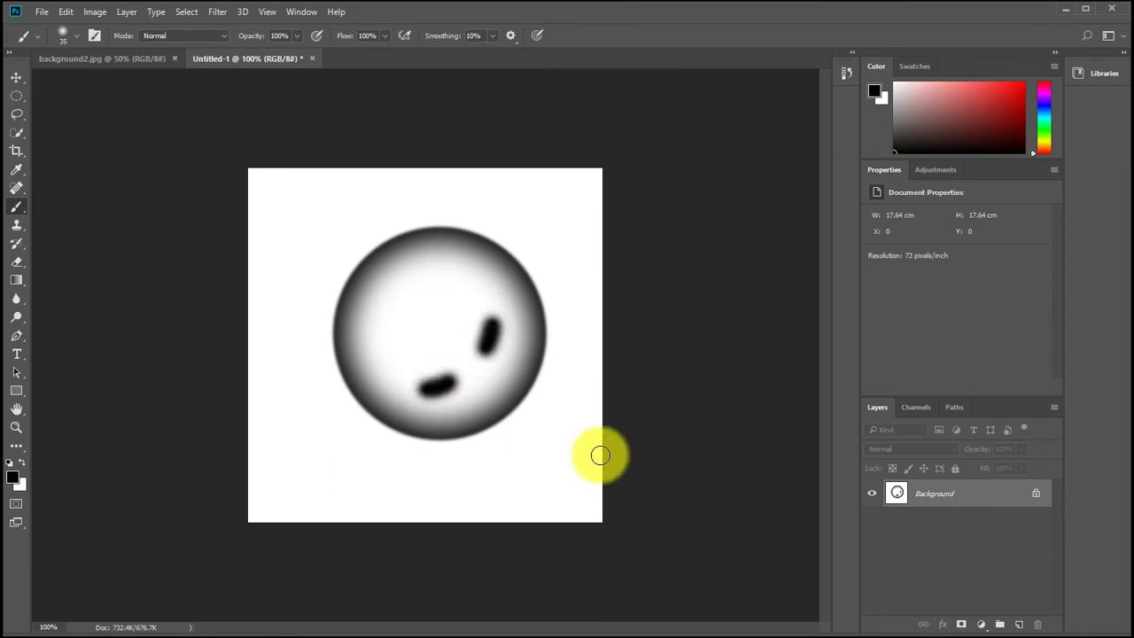
- Define the bubble drawing as a brush preset named 물방울
click(66, 12)
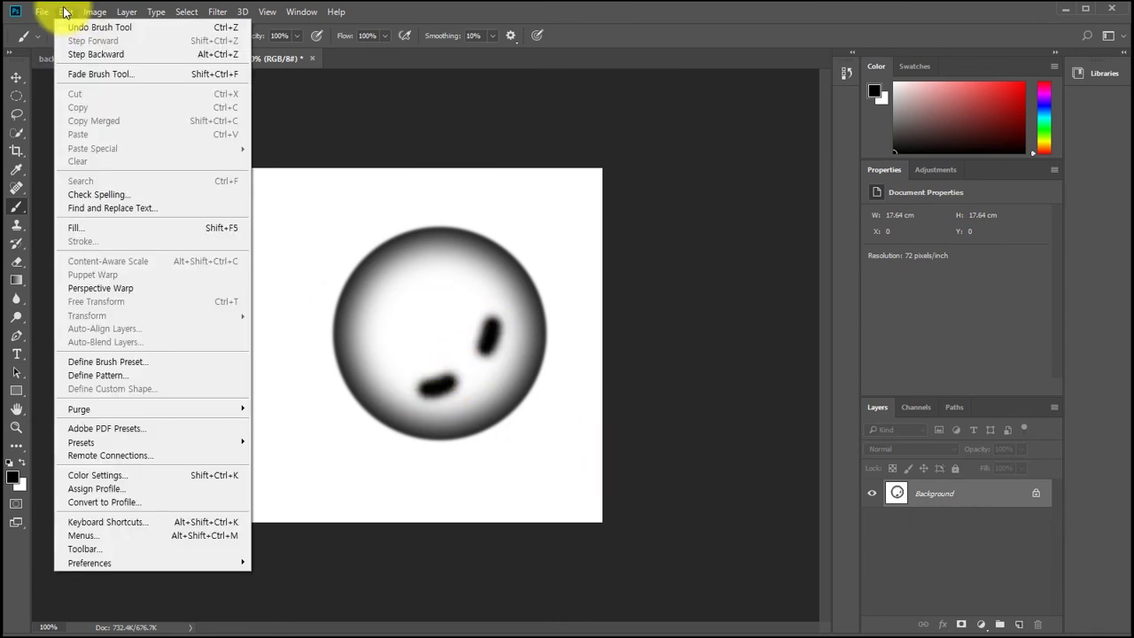
click(125, 362)
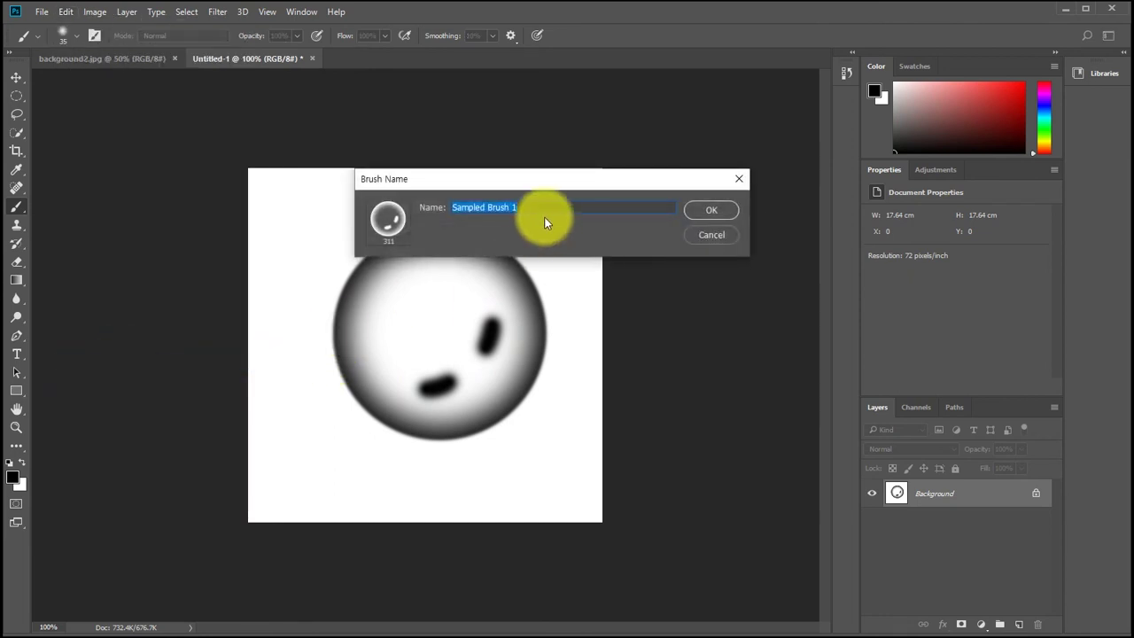
text(an)
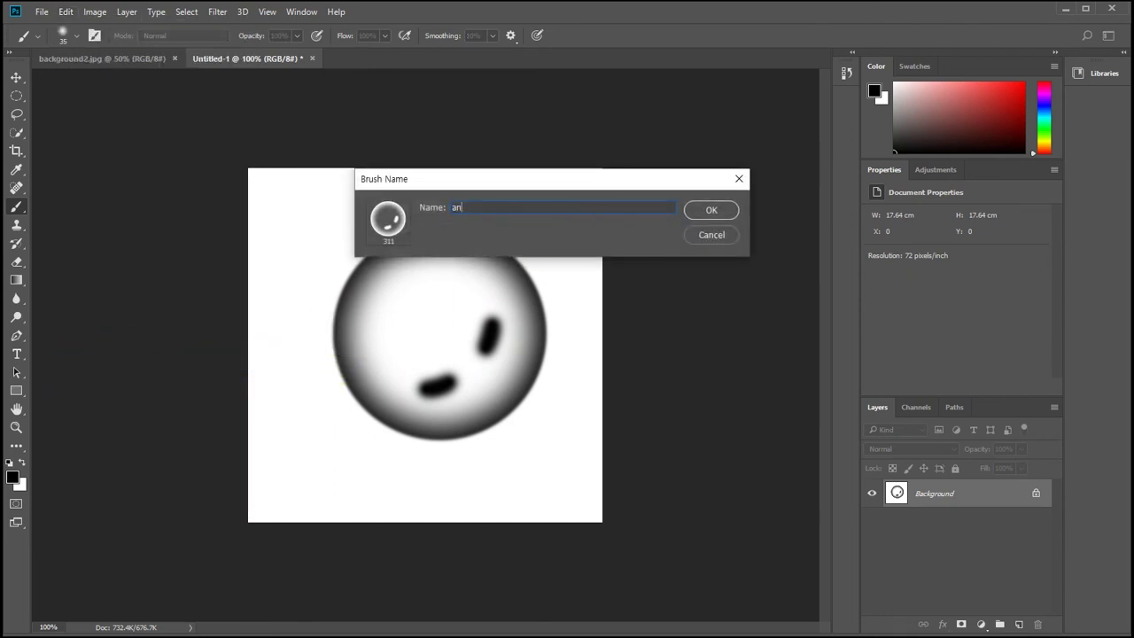
key(BackSpace)
key(BackSpace)
text(물방울)
key(Return)
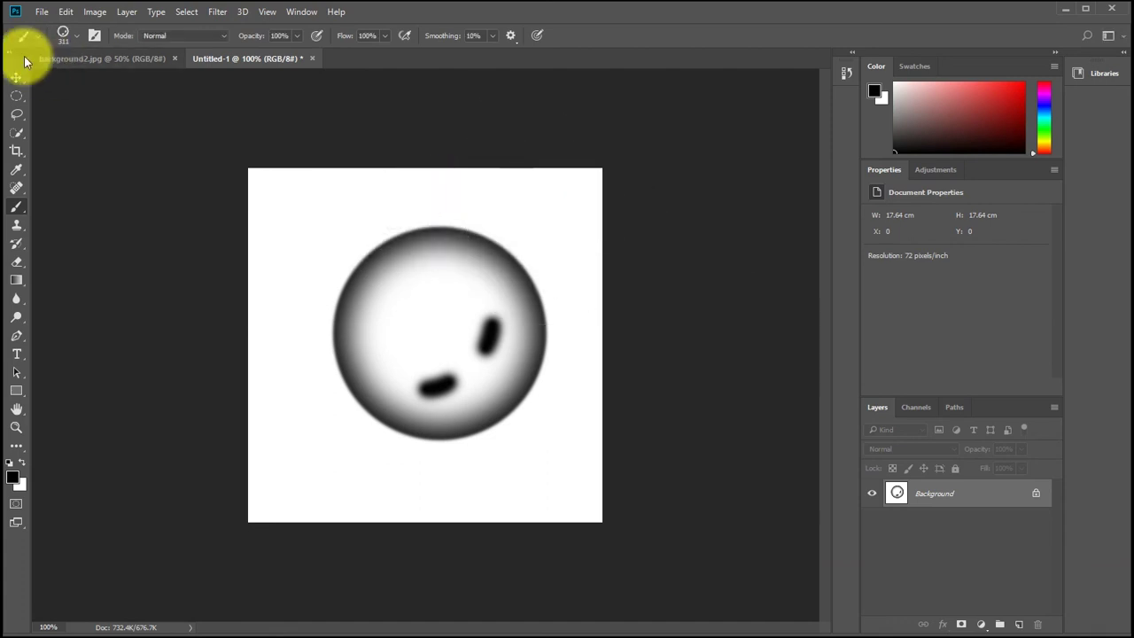
- Move the 물방울 brush into the user brush group and check the group's contents
click(76, 35)
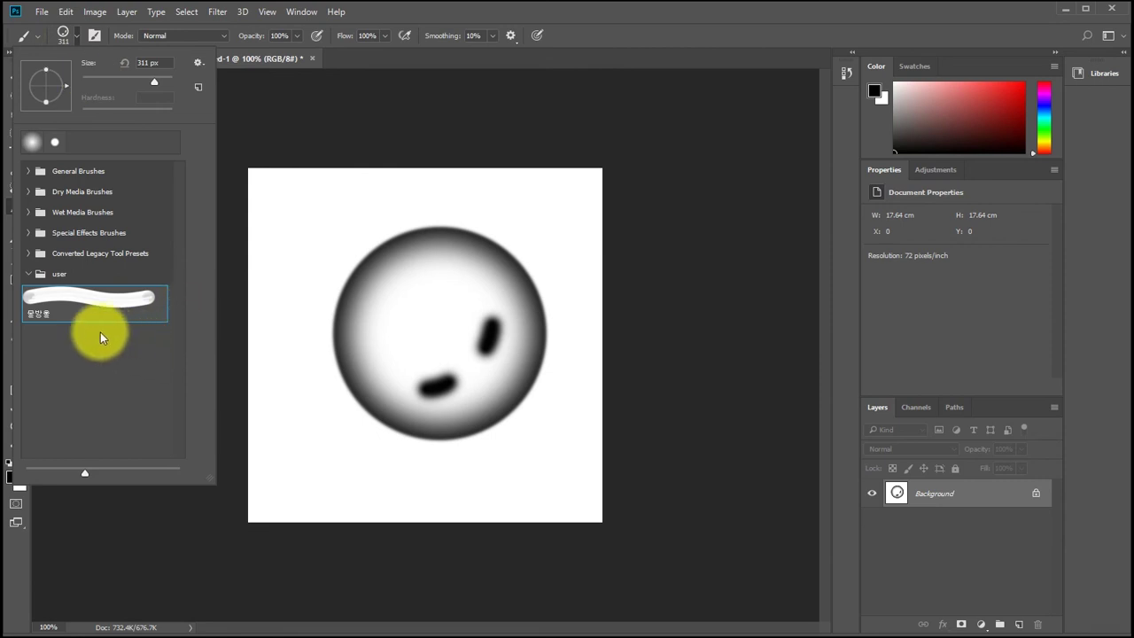
mouse_move(30, 293)
mouse_down()
mouse_move(47, 299)
mouse_move(50, 280)
mouse_up()
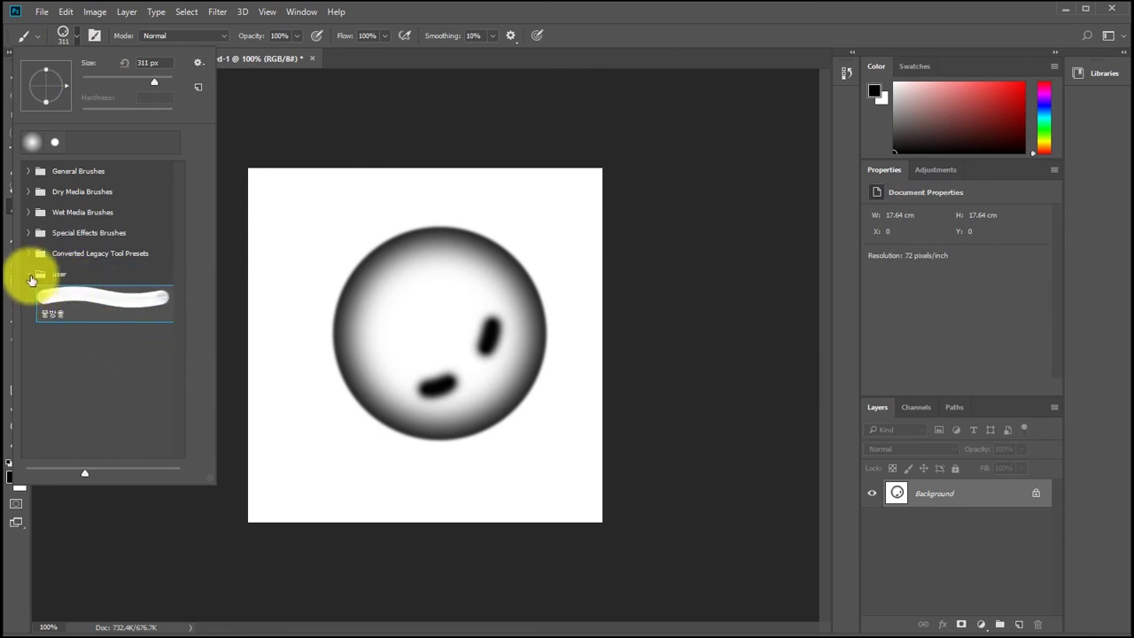
click(29, 274)
click(29, 275)
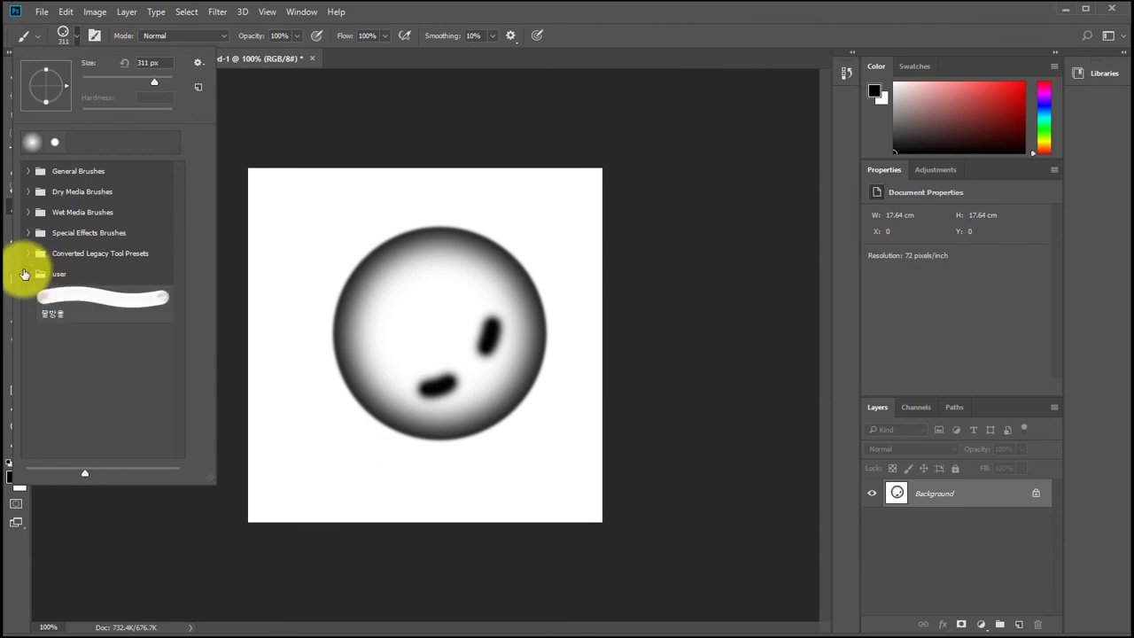
click(24, 276)
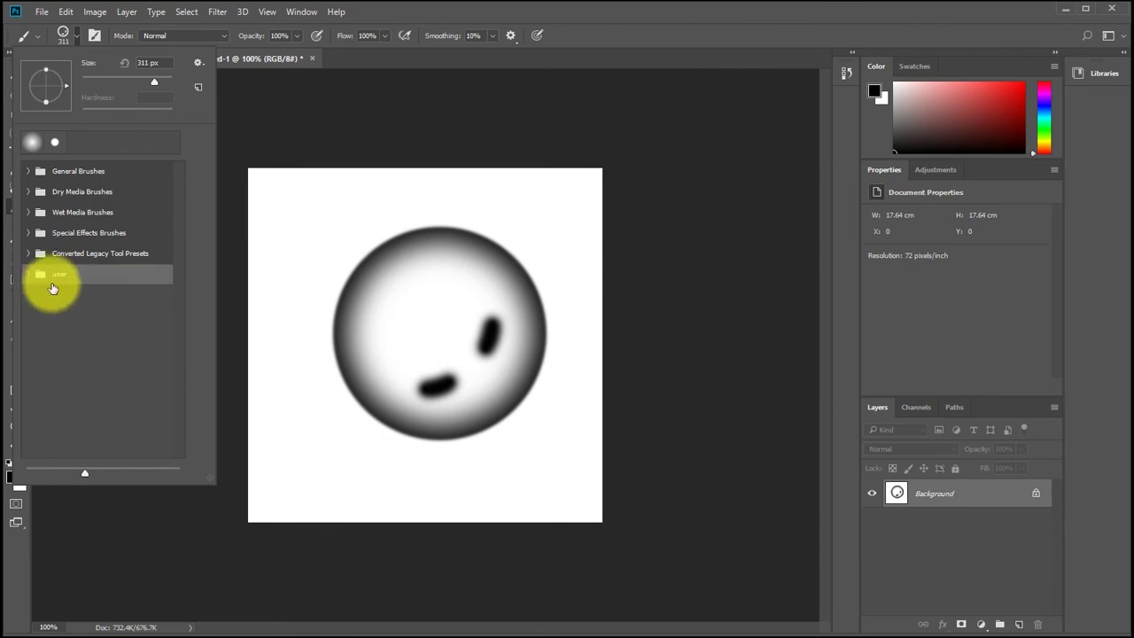
click(28, 274)
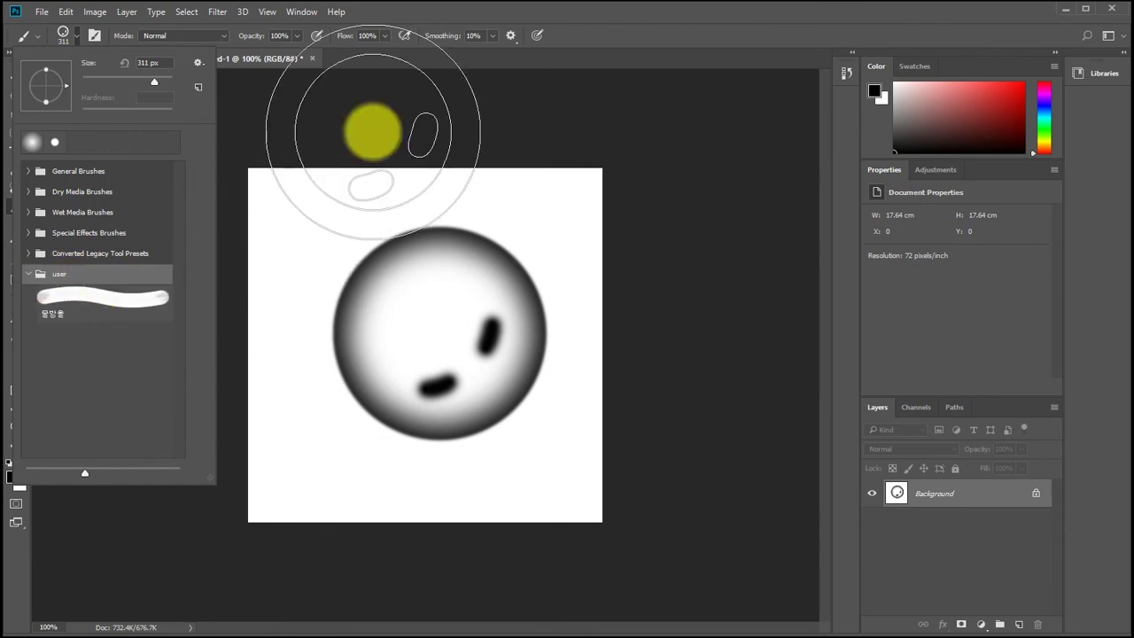
click(268, 52)
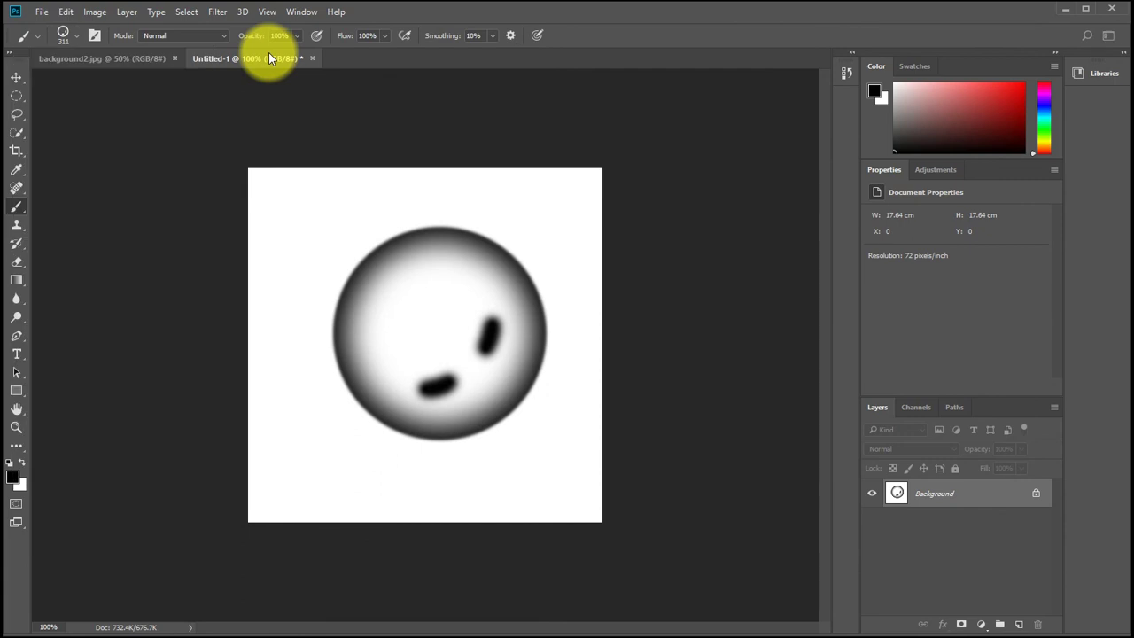
- Step back through the bubble drawing's edits until the canvas is blank white
click(42, 11)
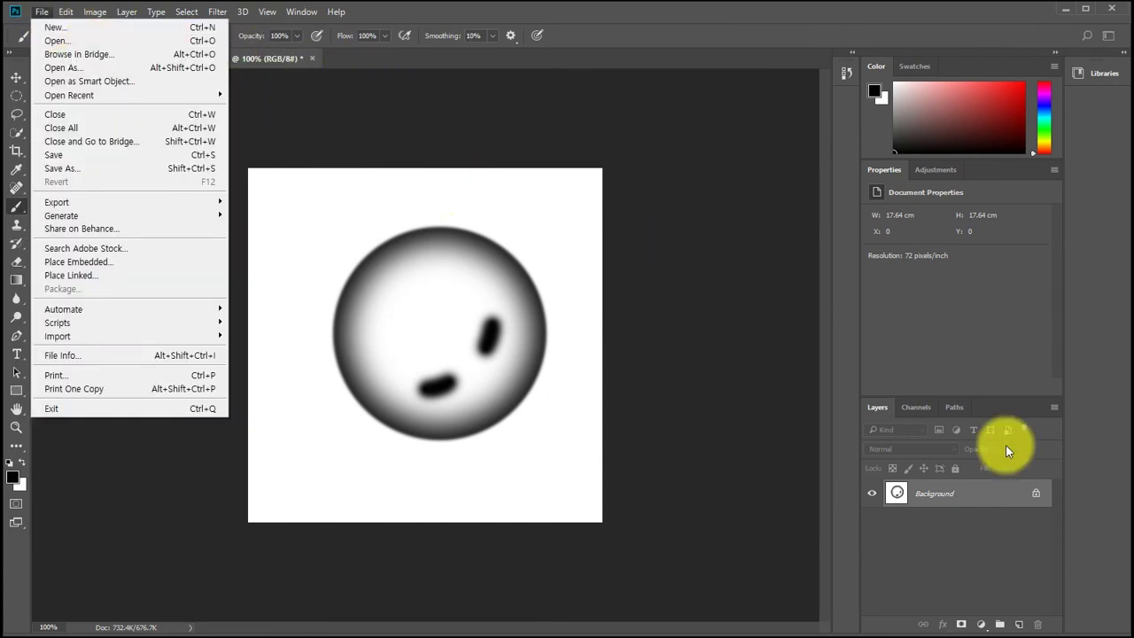
click(899, 494)
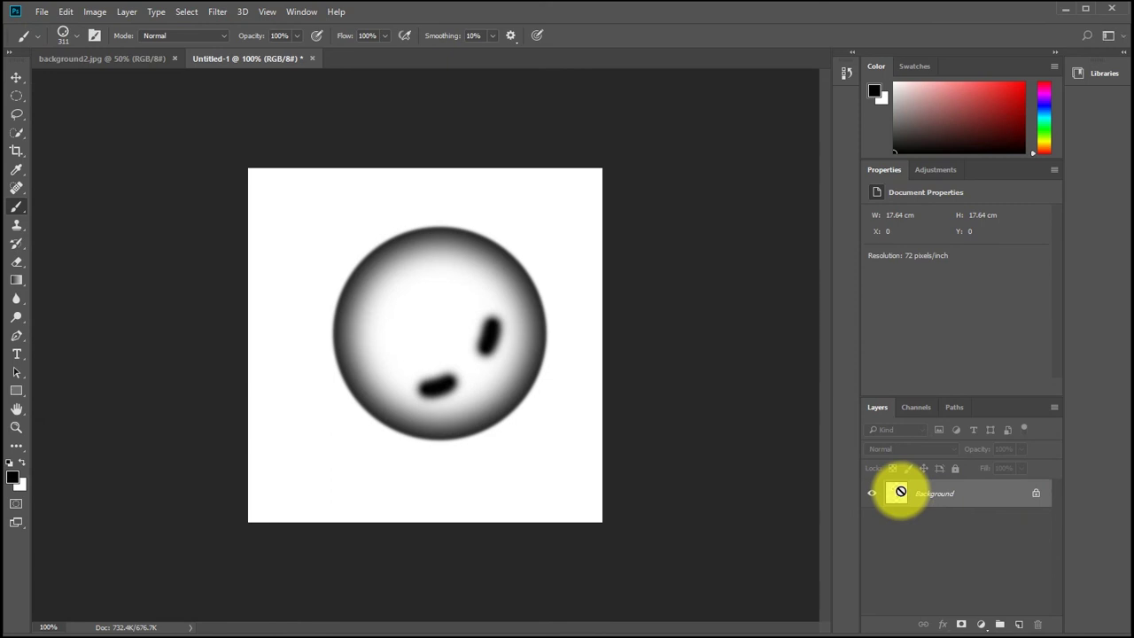
key(ctrl+alt+z)
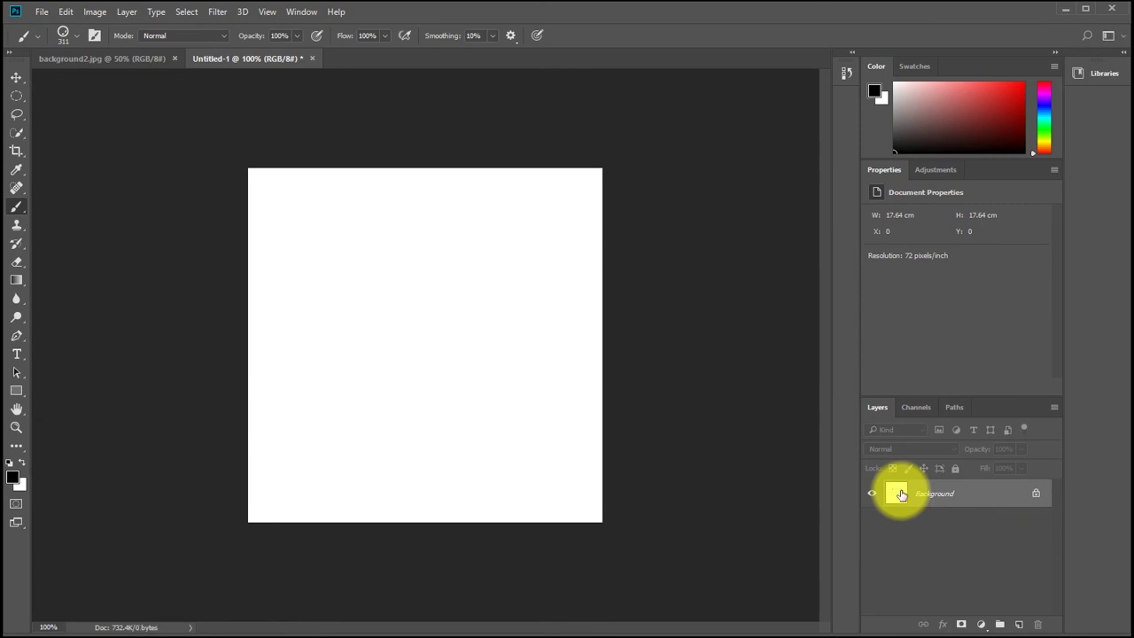
- Choose the Soft Round brush from General Brushes at 175 px
click(18, 96)
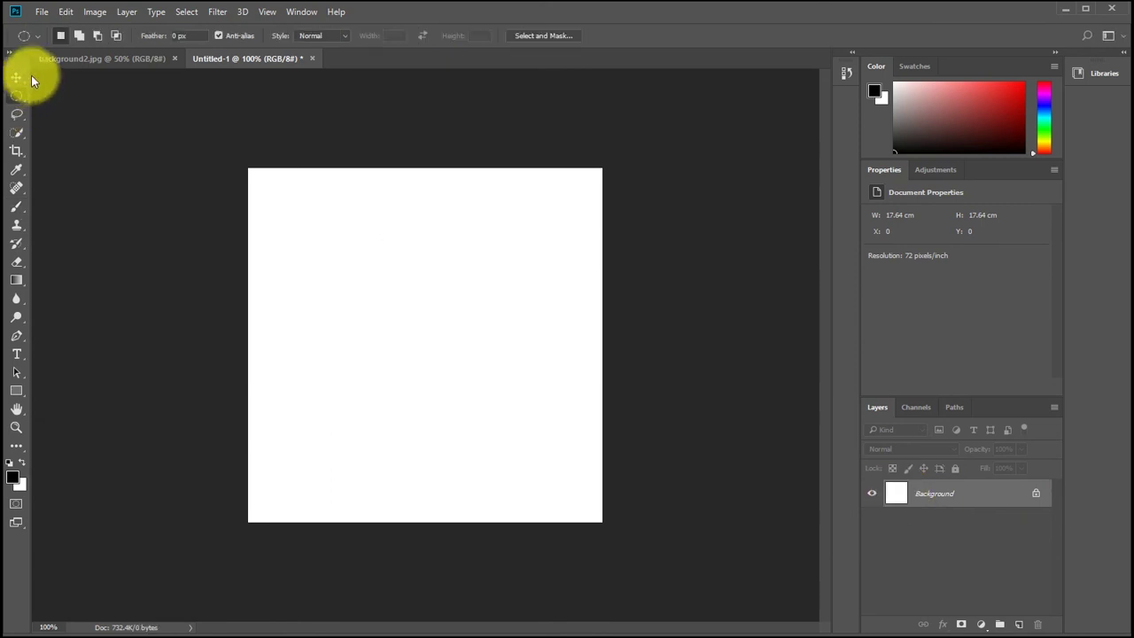
click(17, 203)
click(79, 37)
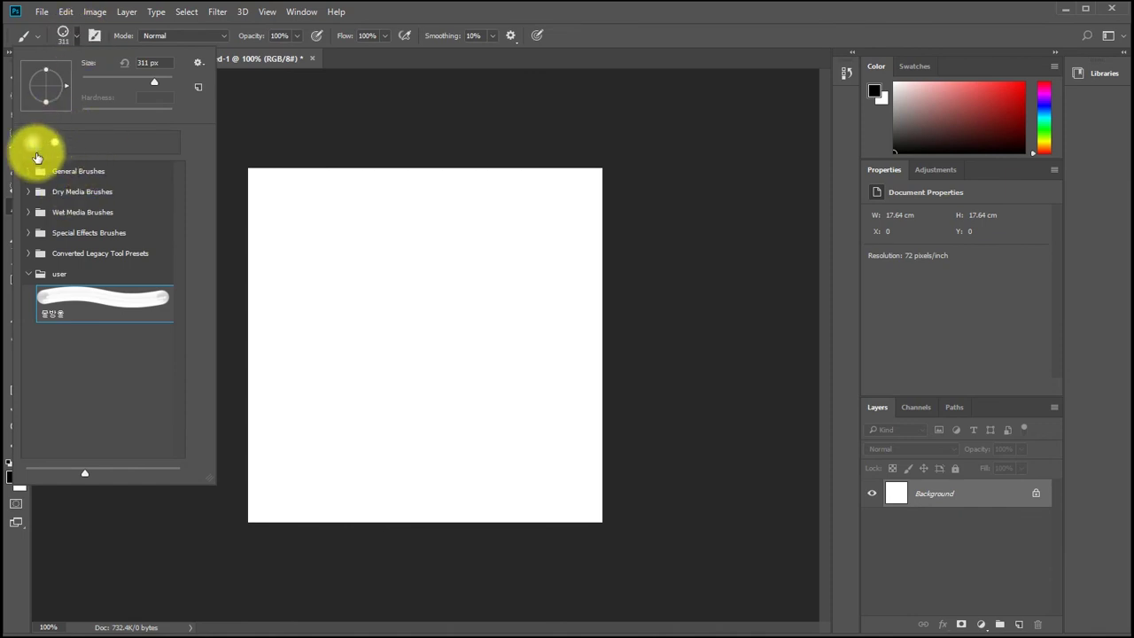
key(Escape)
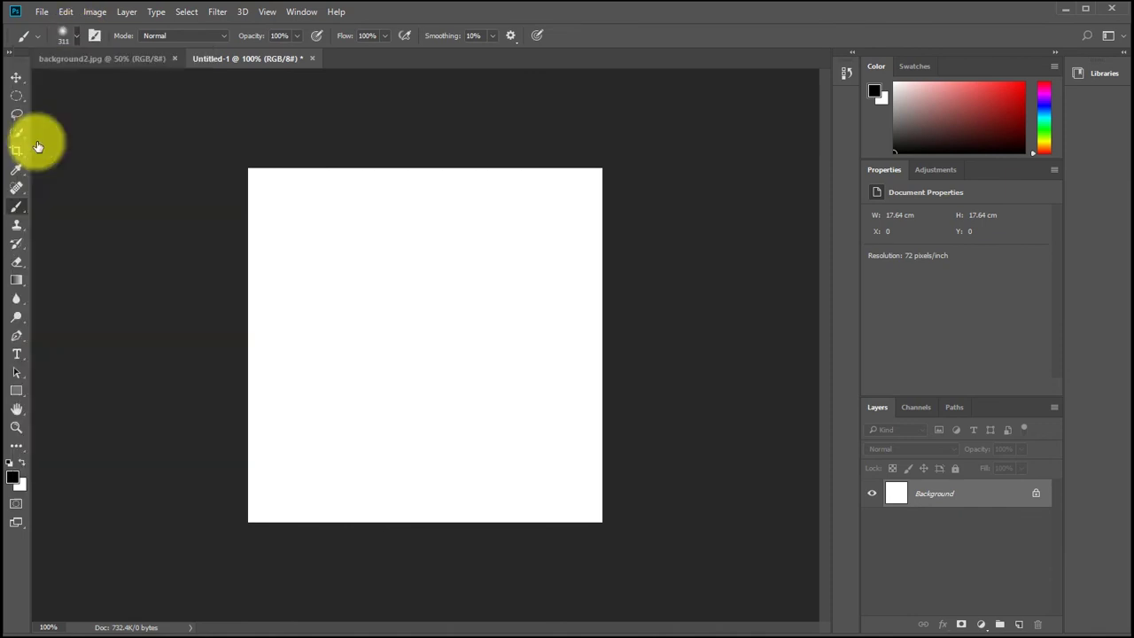
key(bracketleft)
key(bracketleft)
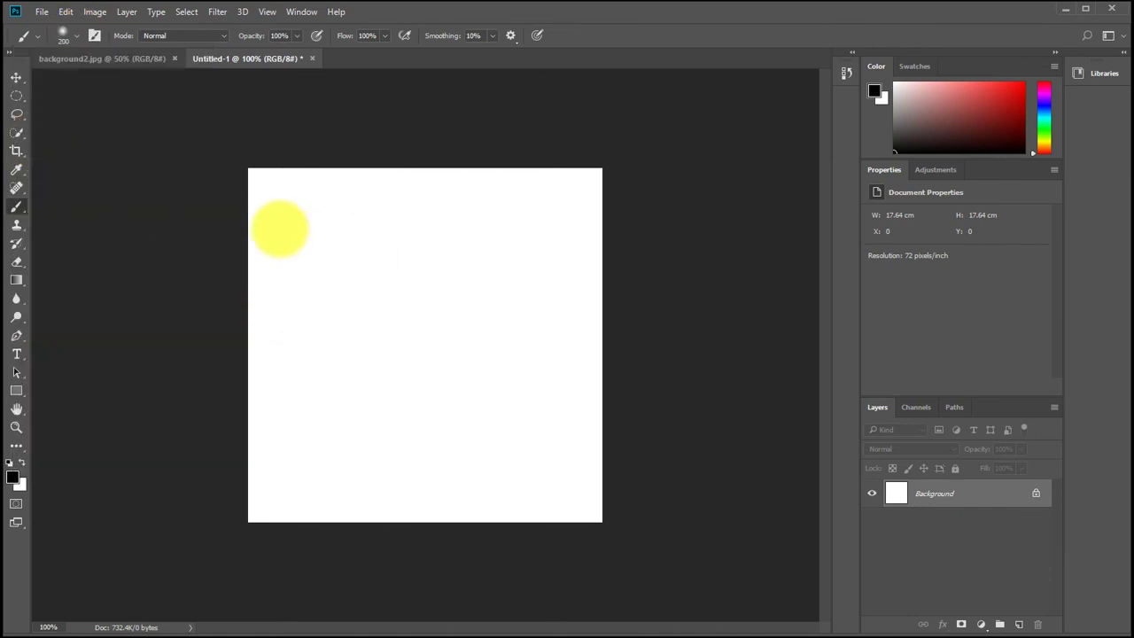
click(77, 38)
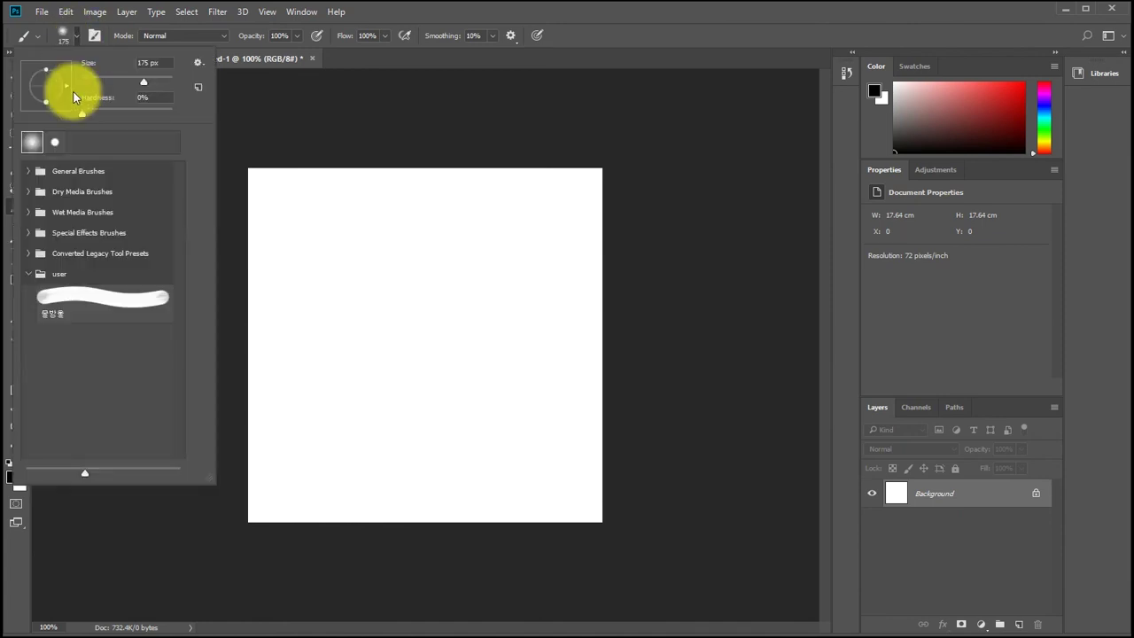
click(31, 173)
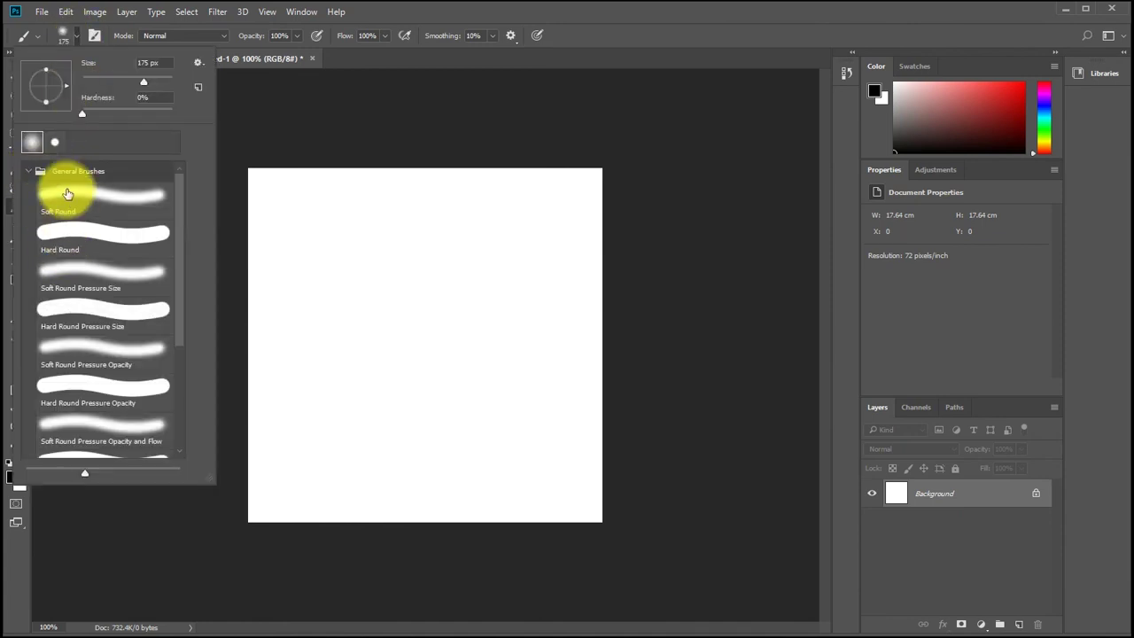
click(66, 192)
click(67, 192)
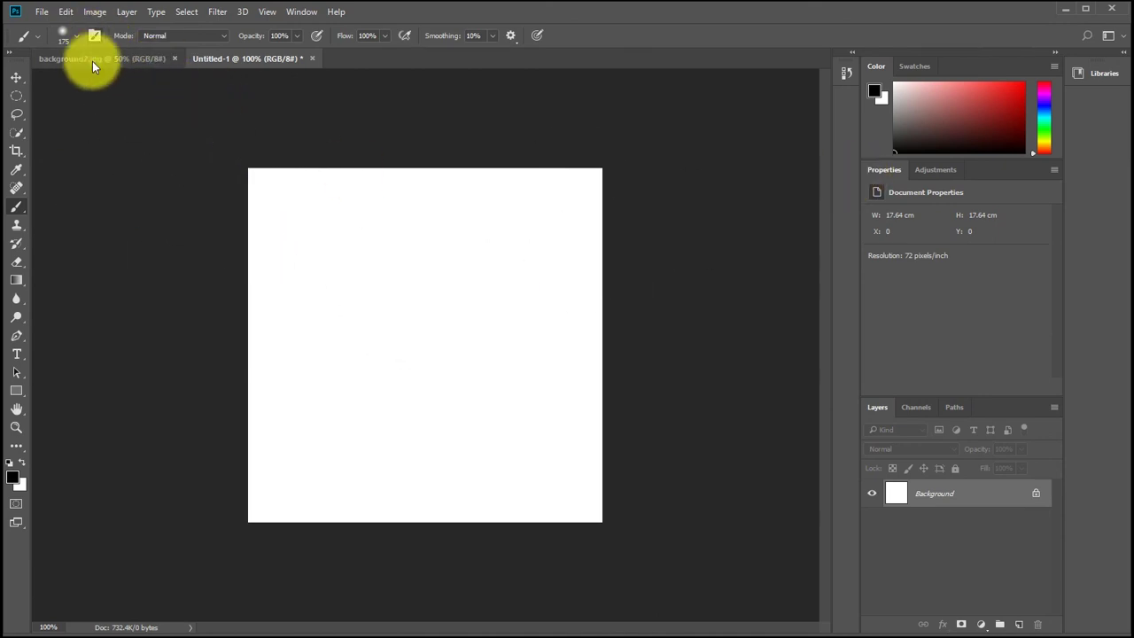
- Flatten the soft round brush tip to 4% roundness and rotate it to a 38° angle in the brush settings
click(98, 34)
click(97, 33)
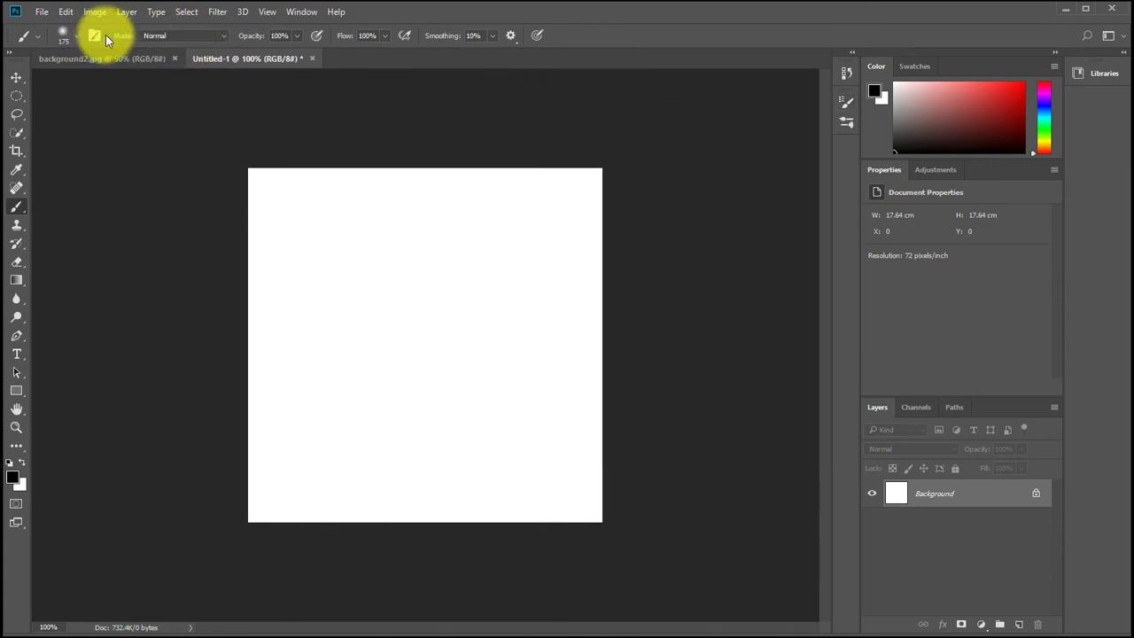
click(96, 36)
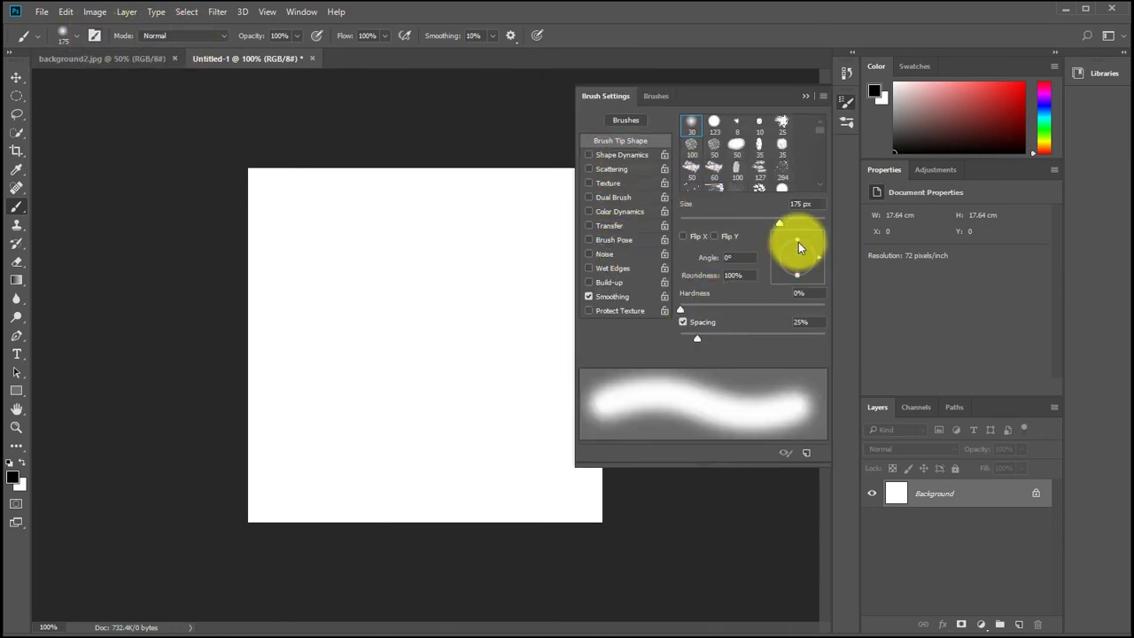
mouse_move(798, 242)
mouse_down()
mouse_move(797, 256)
mouse_move(816, 242)
mouse_up()
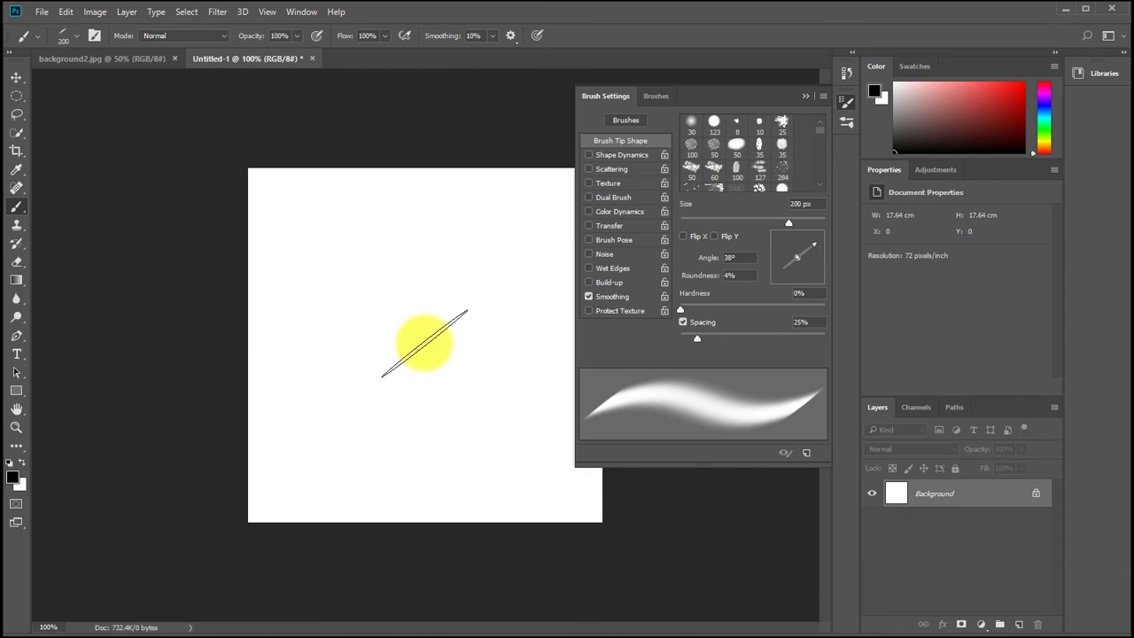
- Stamp two crossing black rays at the canvas centre with the flattened tip at 300 px, one at 38° and one at 128°
key(bracketright)
key(bracketright)
key(bracketright)
click(430, 349)
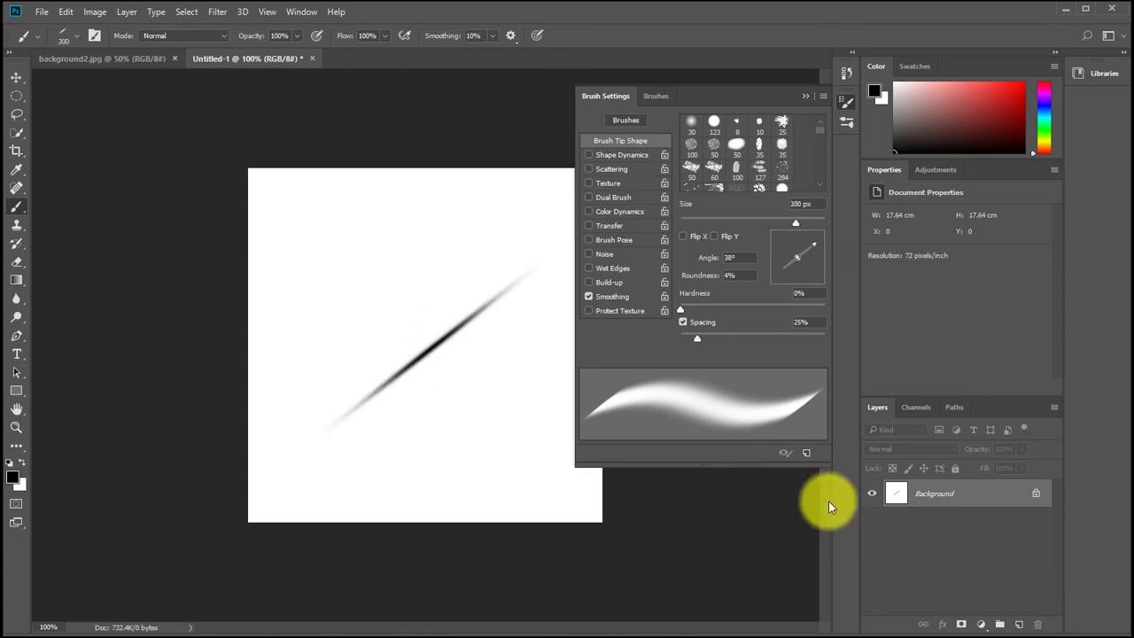
drag(812, 245, 783, 236)
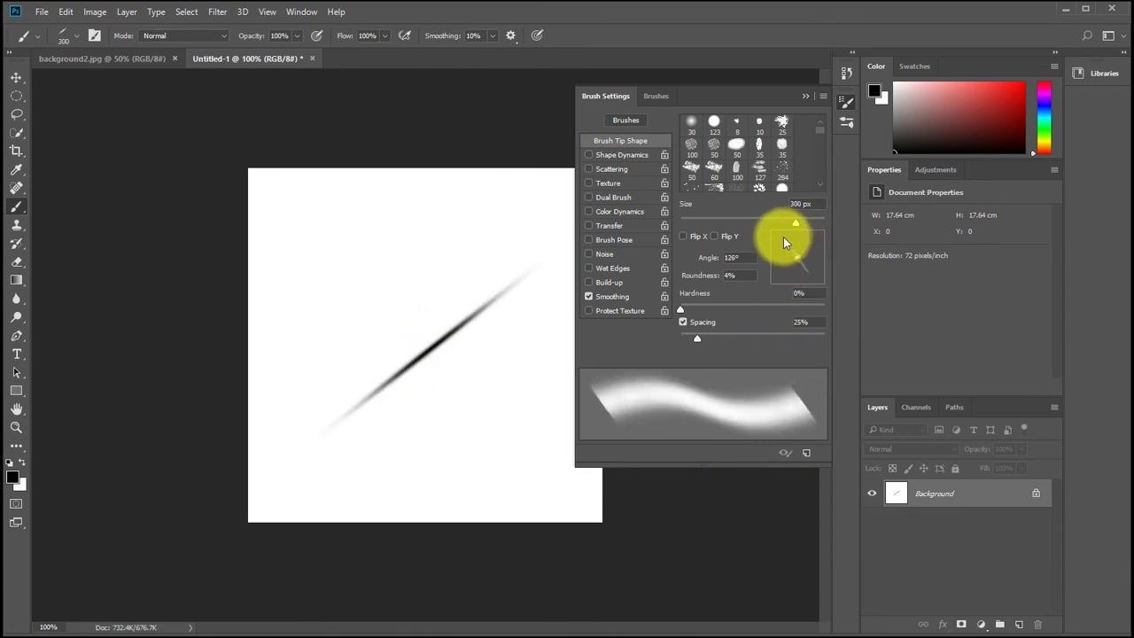
click(435, 341)
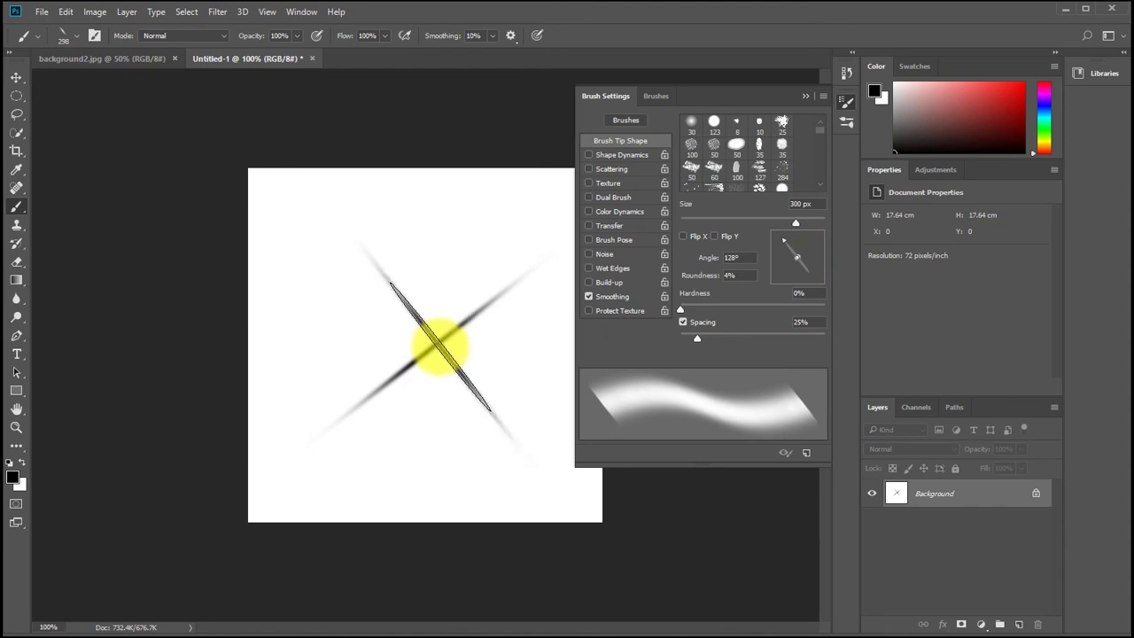
- Add a steep black ray through the crossing with the tip at a 105° angle and 250 px
drag(768, 249, 793, 236)
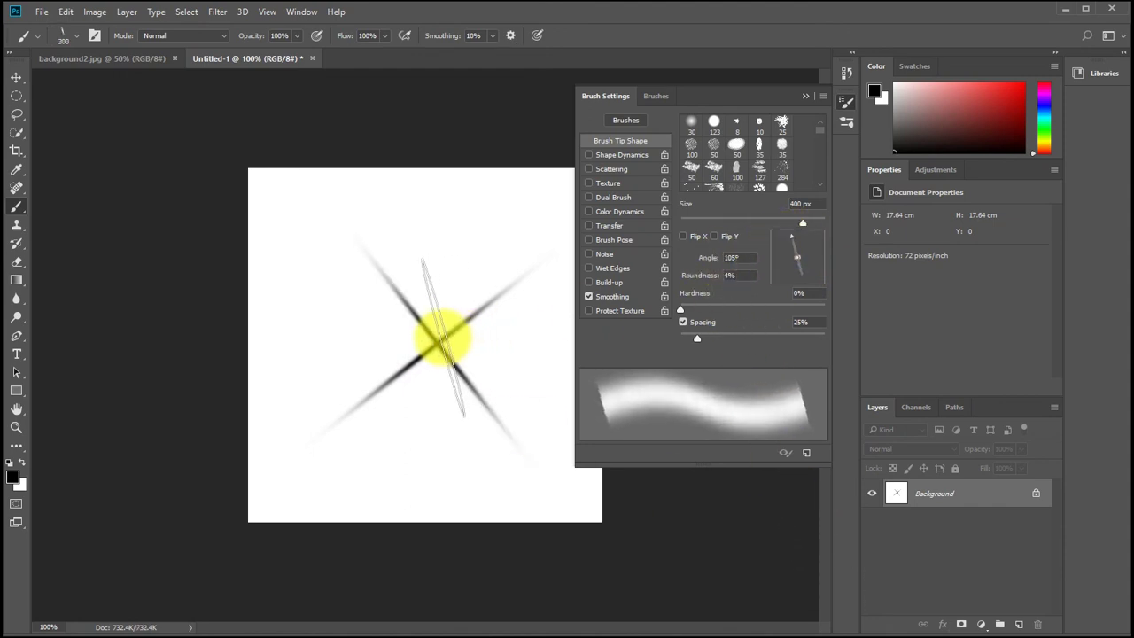
key(bracketright)
key(bracketleft)
key(bracketleft)
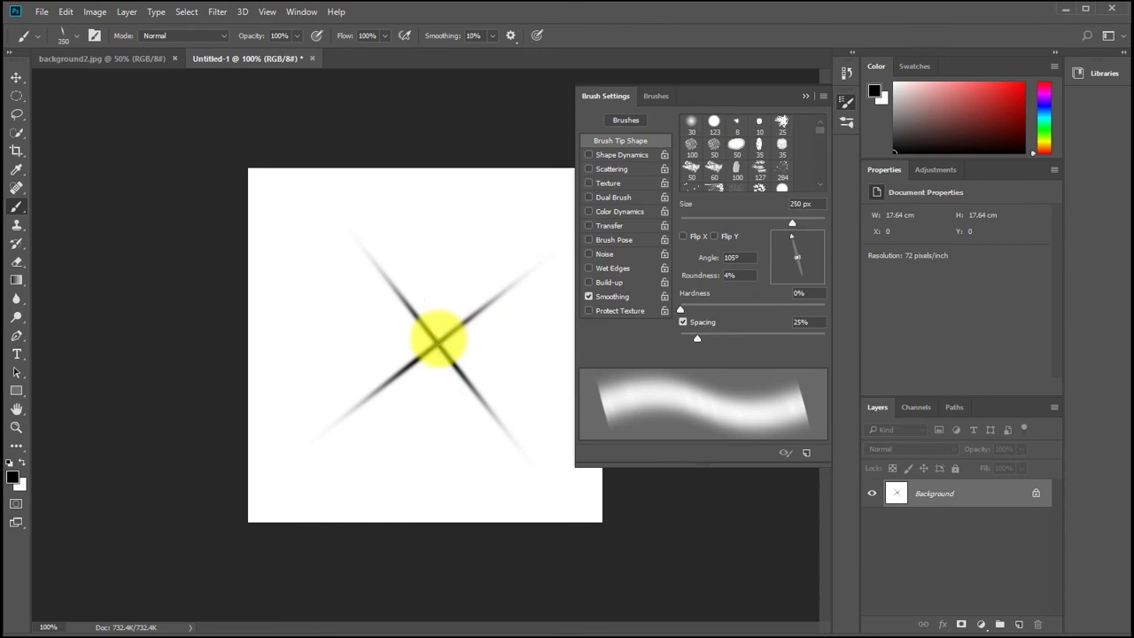
click(439, 337)
- Add two 200 px rays through the star's centre, with the tip angled at 70° and 159°
drag(792, 240, 805, 235)
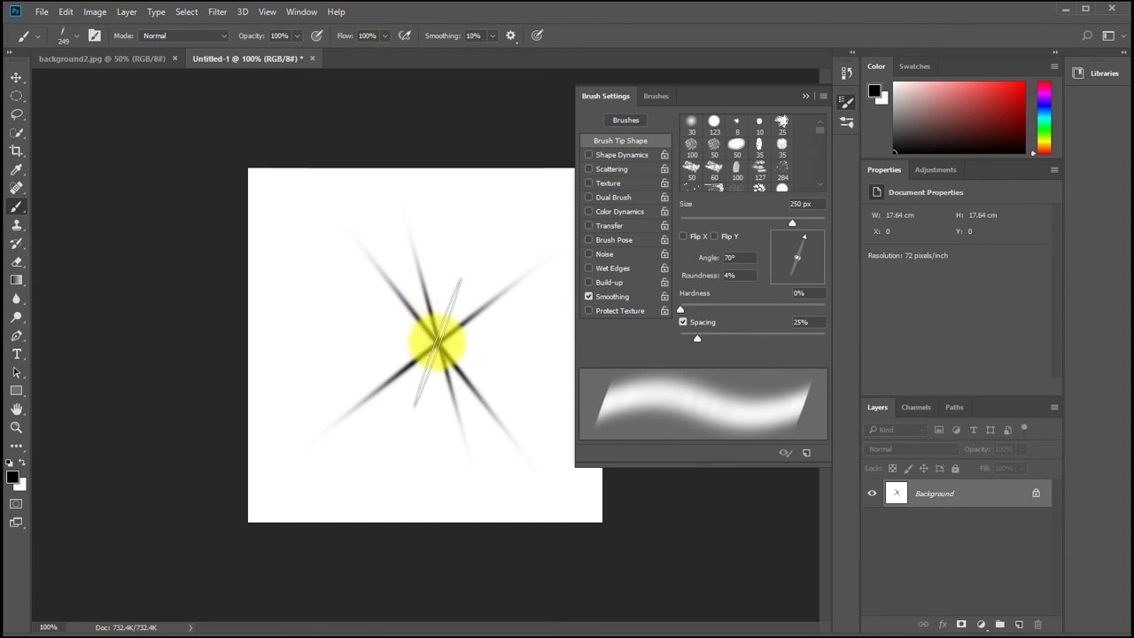
key(bracketleft)
click(437, 338)
click(765, 280)
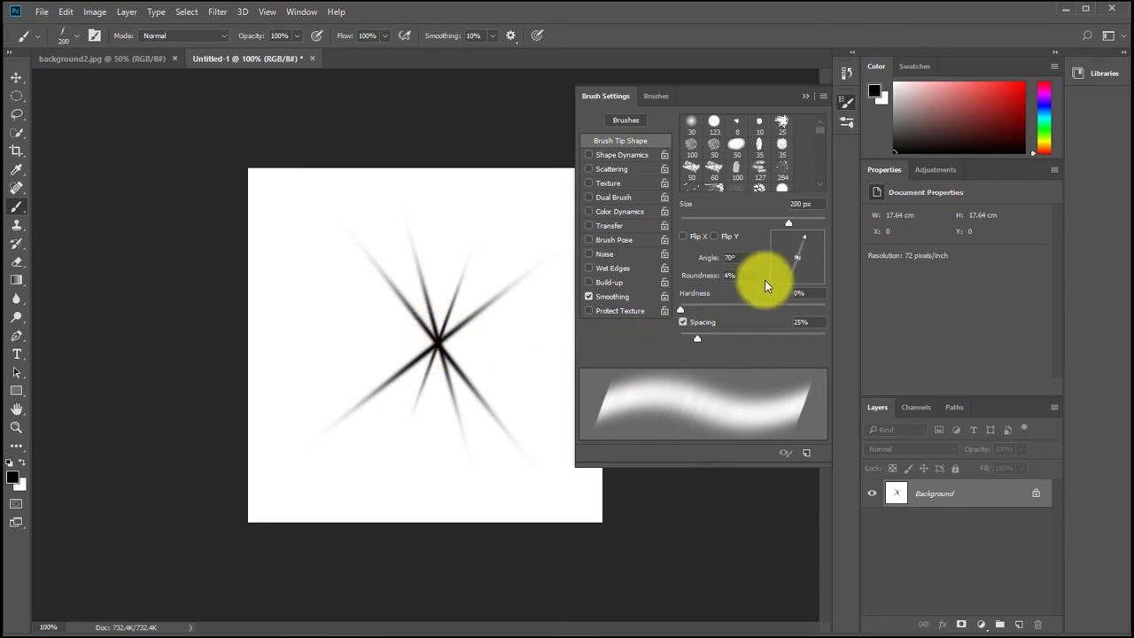
drag(797, 245, 776, 248)
click(437, 340)
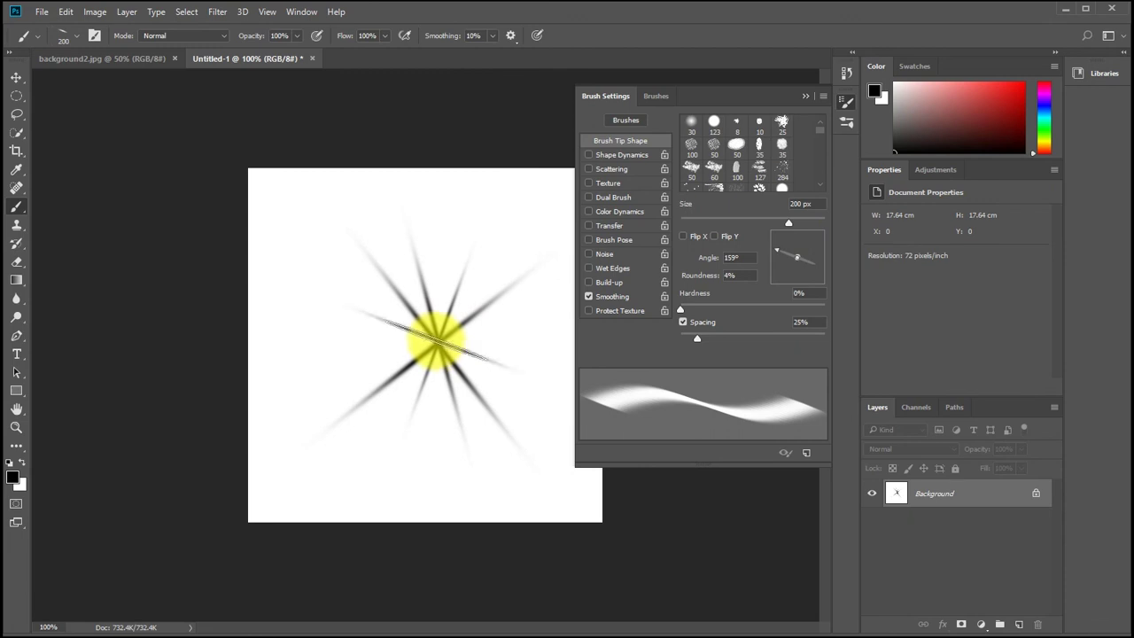
- Add a horizontal 150 px ray at 180° and a short near-vertical ray at 88° through the star's centre
drag(778, 245, 770, 267)
key(bracketleft)
key(bracketleft)
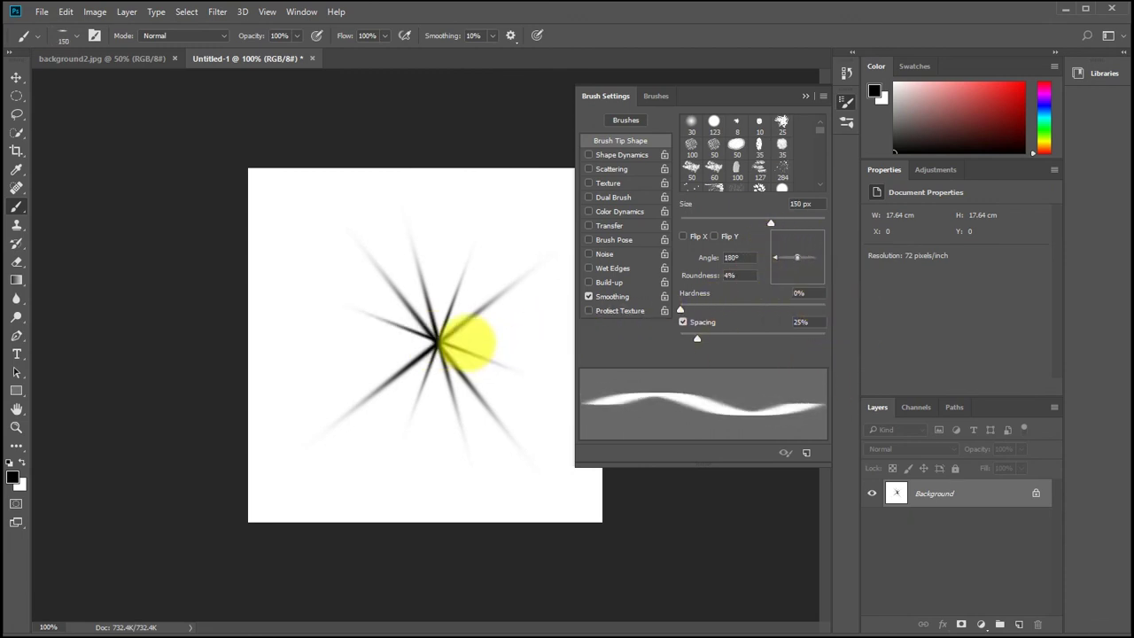
click(437, 340)
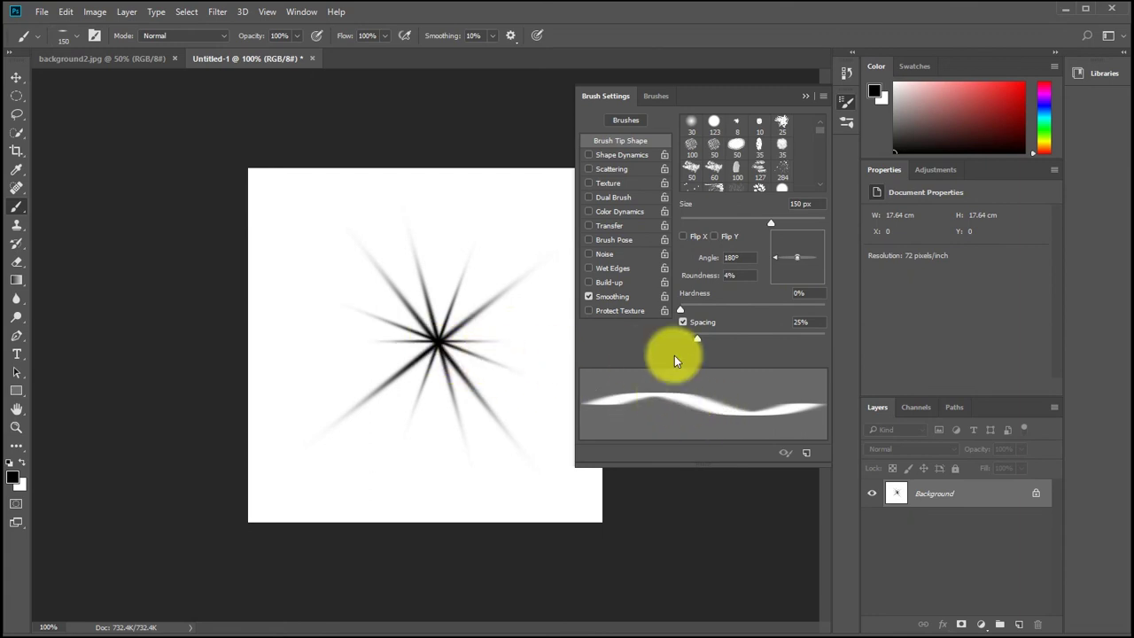
drag(777, 256, 799, 240)
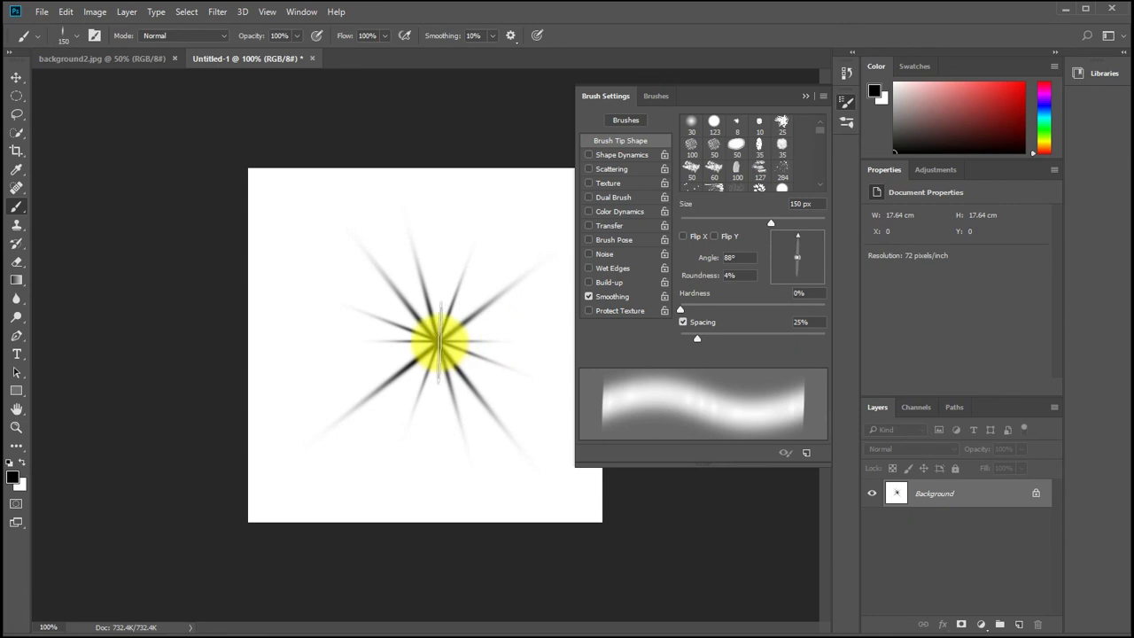
click(438, 343)
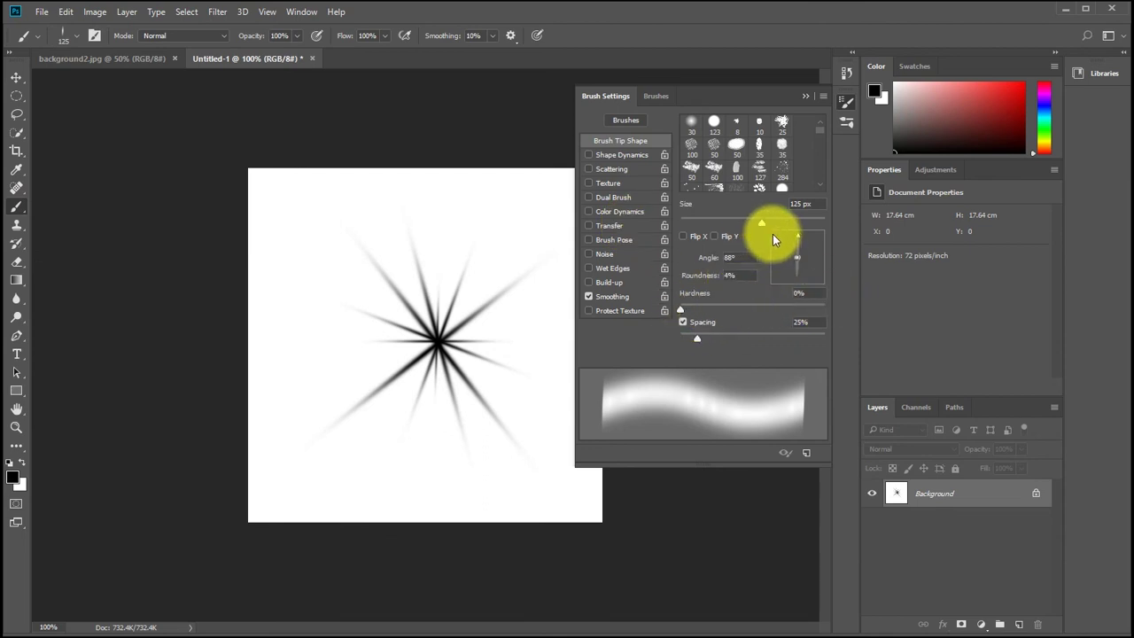
- Paint a soft black core on the star's centre with the full soft round tip, enlarging it up to 90 px
click(690, 121)
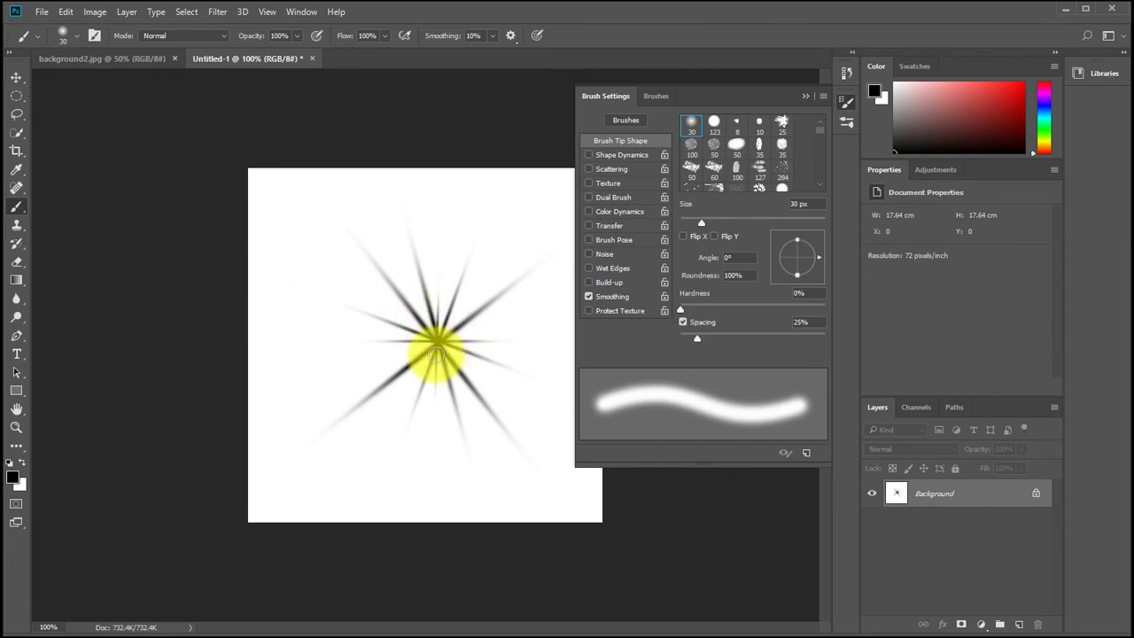
key(bracketright)
key(bracketright)
key(bracketright)
key(bracketright)
key(bracketright)
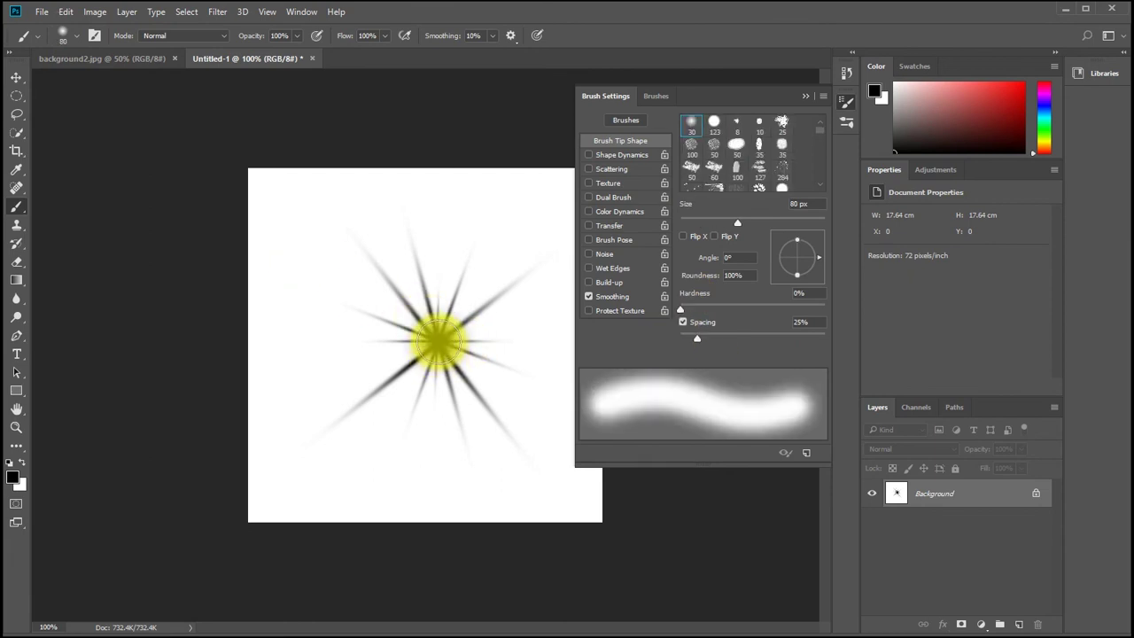
key(bracketright)
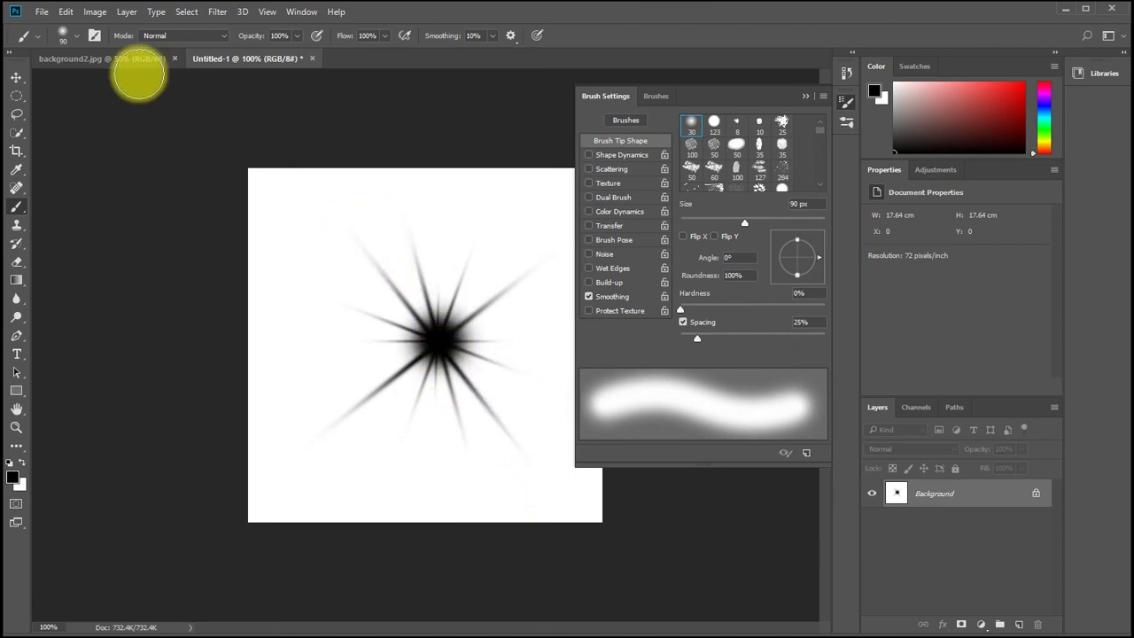
- Define the star drawing as a brush preset named 빛
click(62, 11)
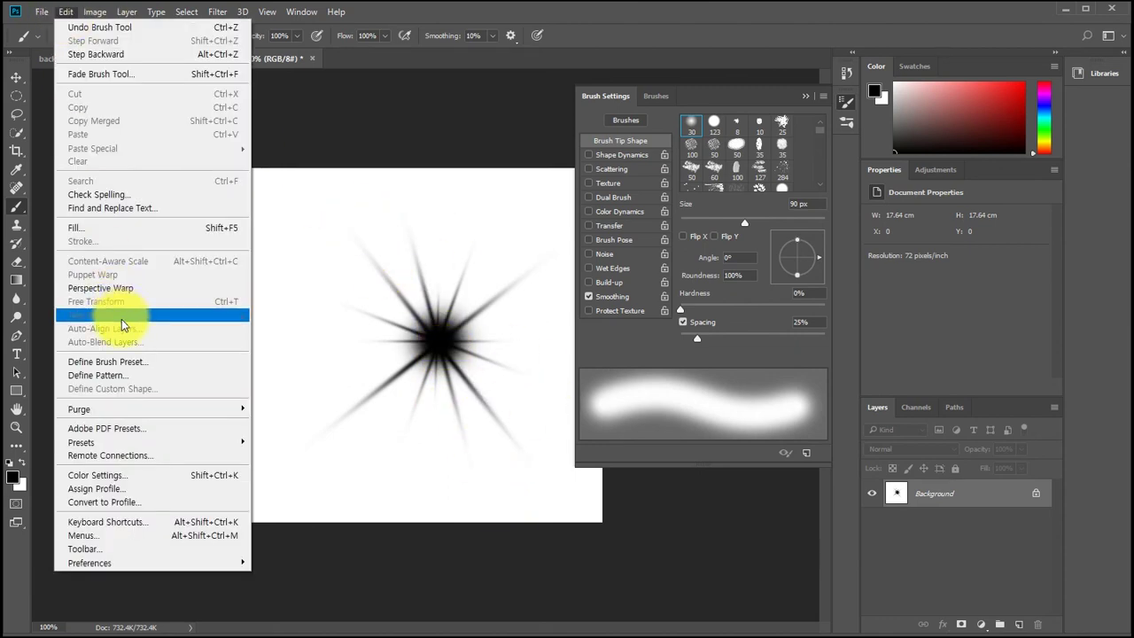
click(122, 361)
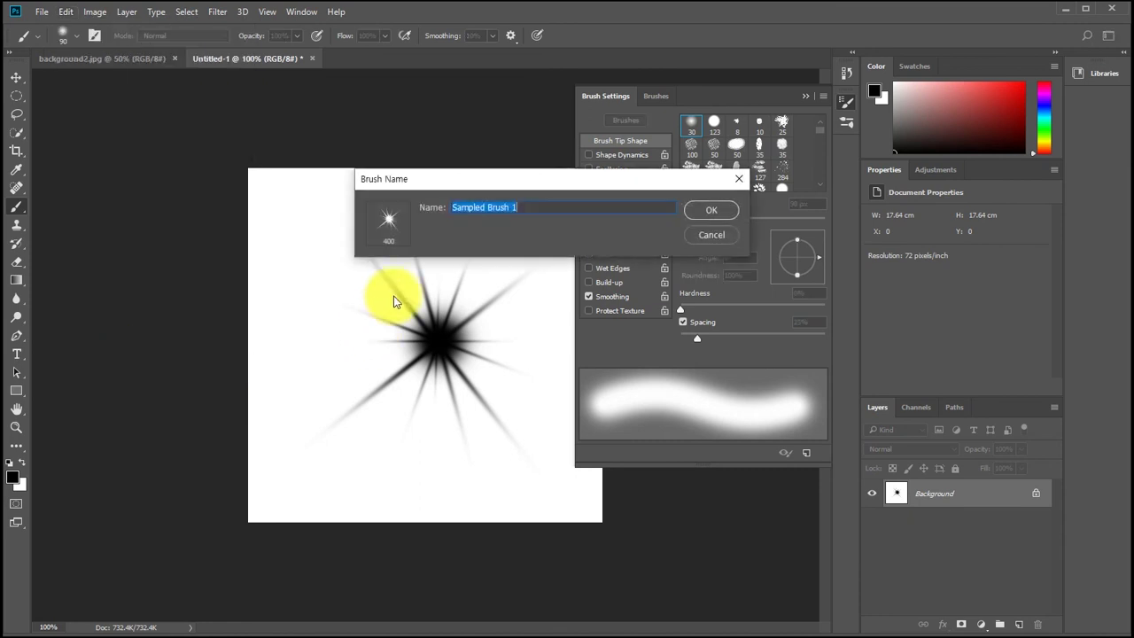
text(ㅂ)
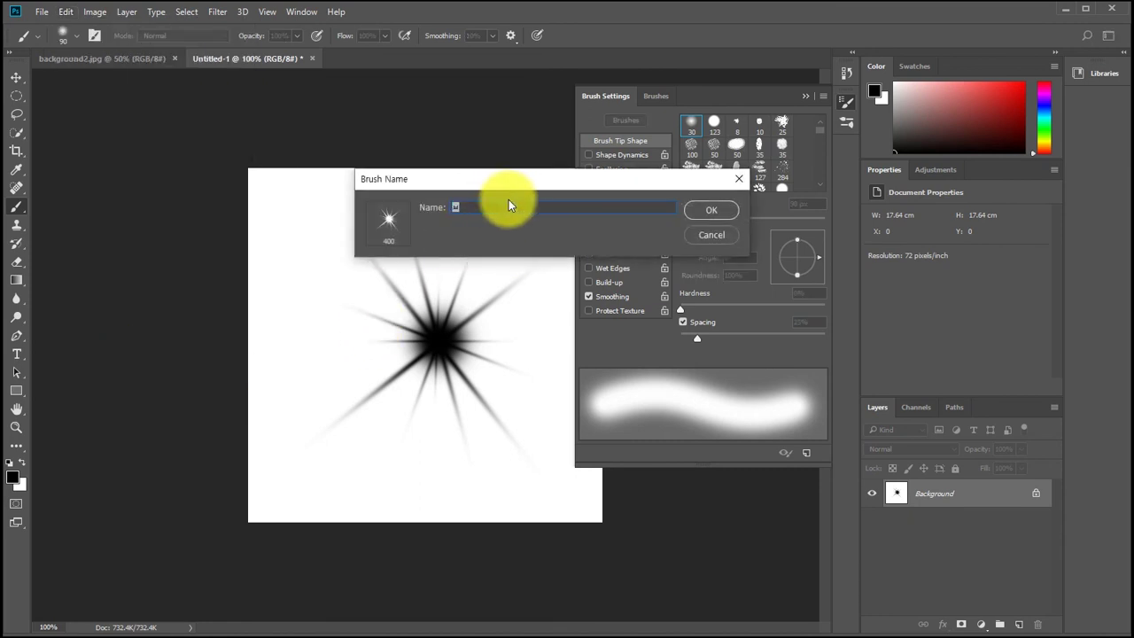
key(Return)
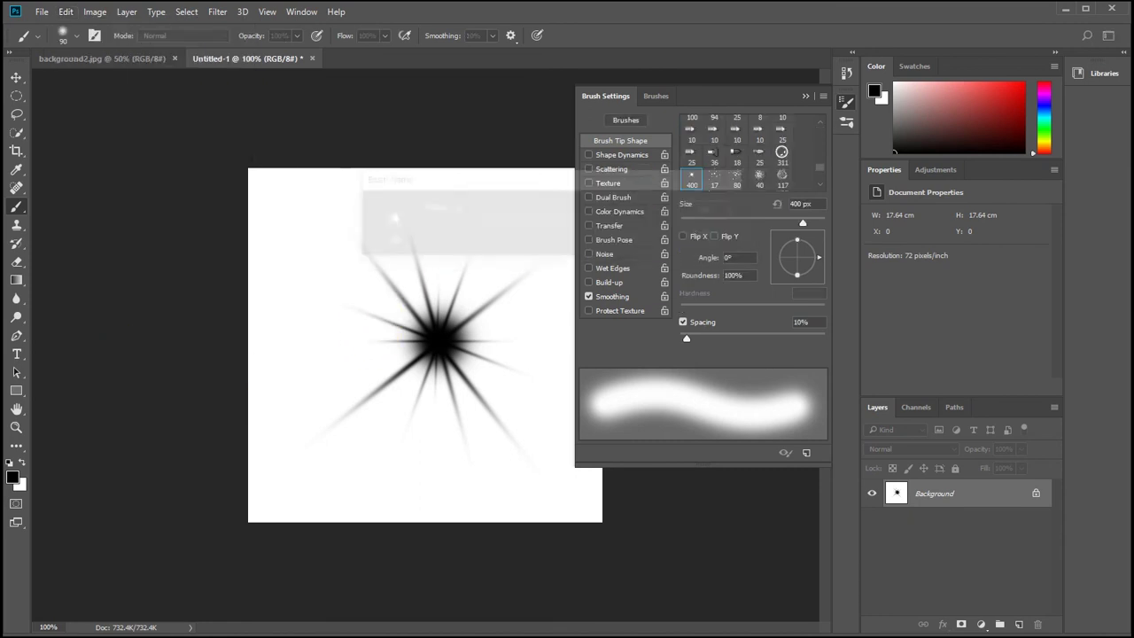
- Move the 빛 brush into the user brush group and collapse the user and General Brushes groups
click(72, 35)
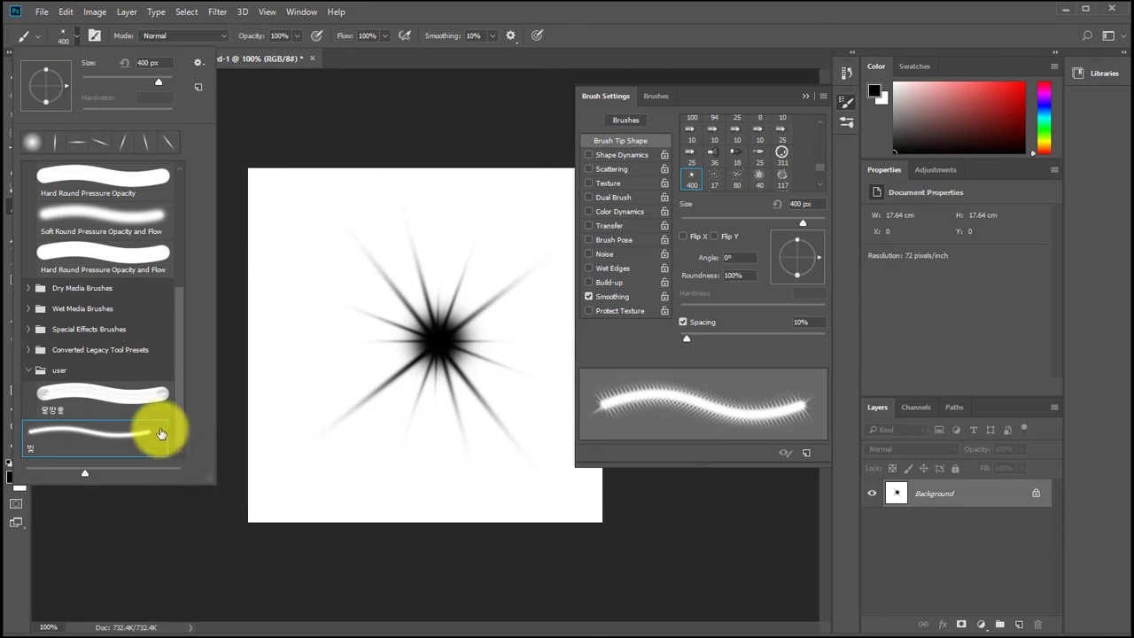
mouse_move(63, 430)
mouse_down()
mouse_move(96, 401)
mouse_move(96, 384)
mouse_up()
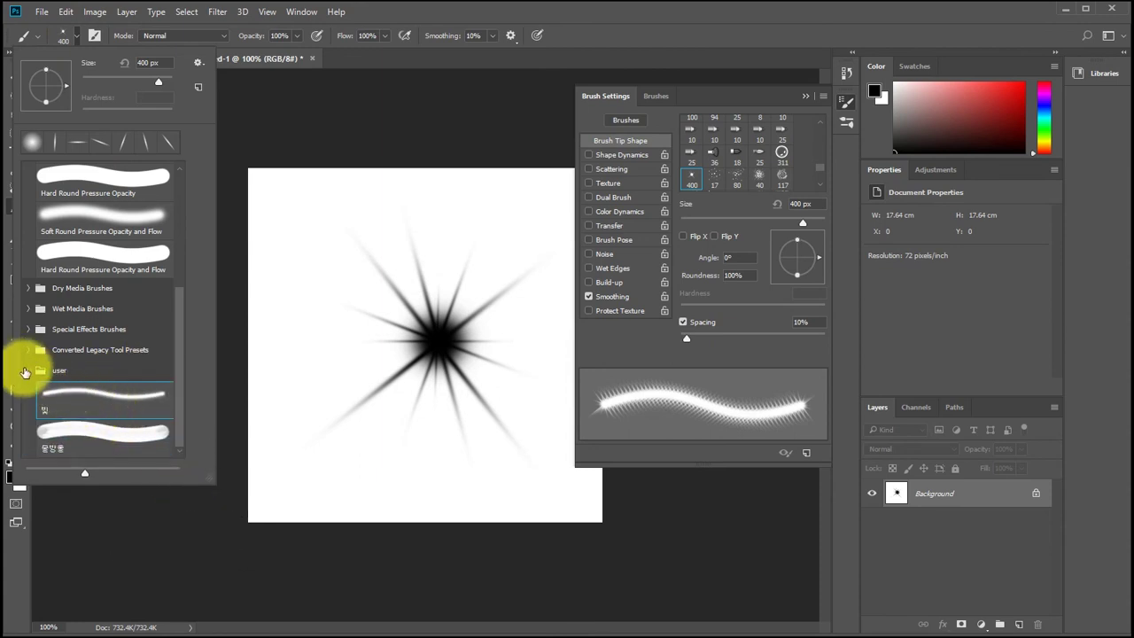
click(28, 370)
scroll(150, 337, up, 5)
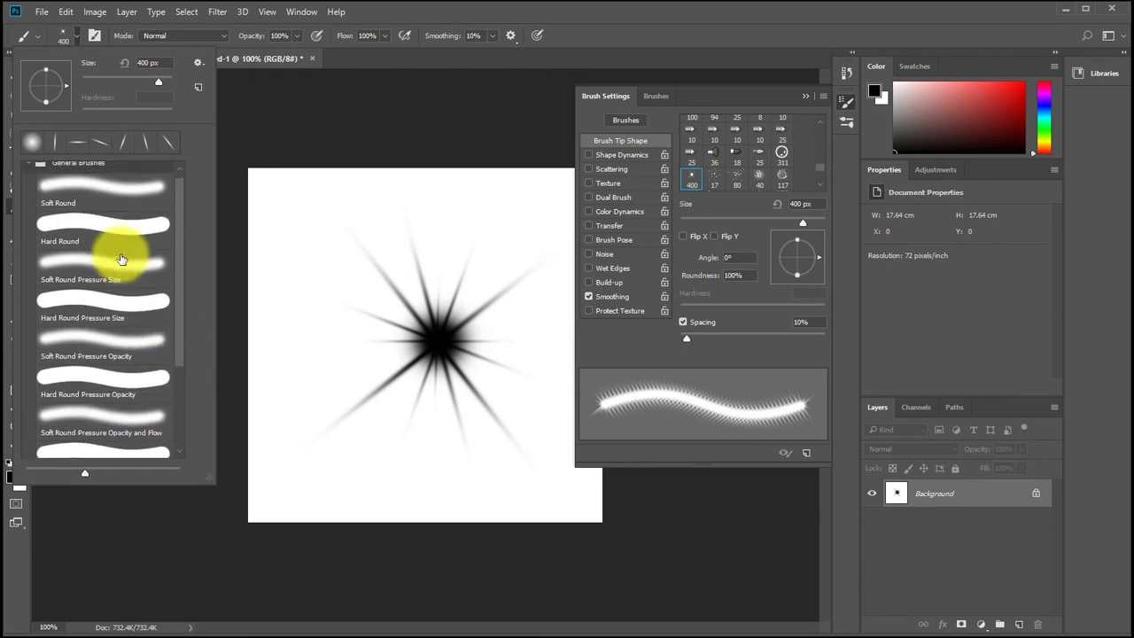
click(26, 170)
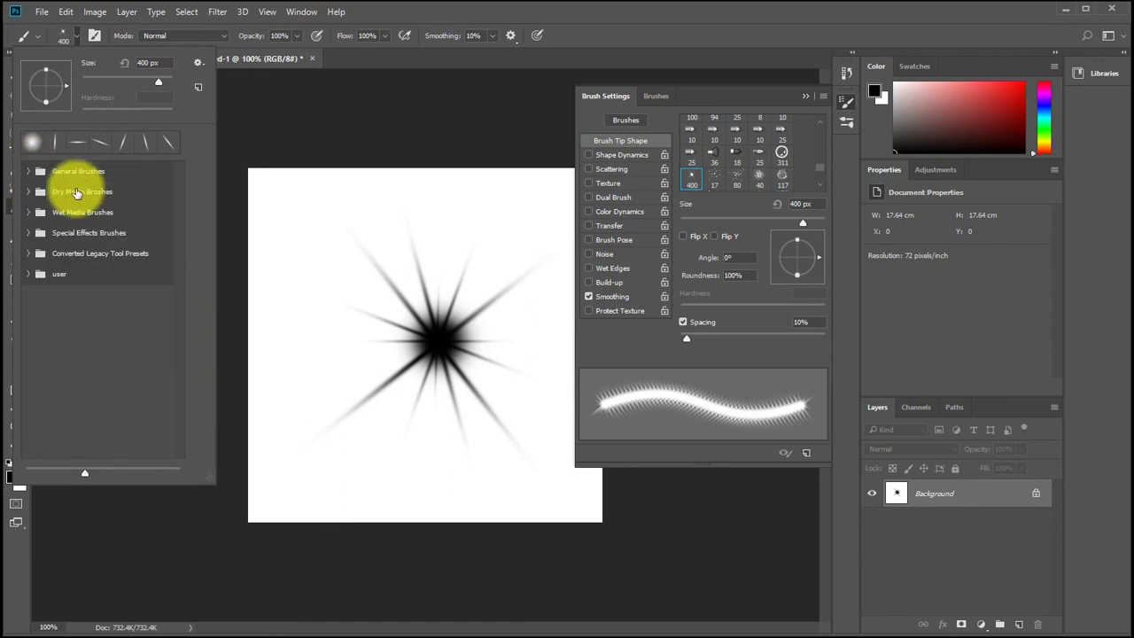
- Select the user brush group in the Preset Manager, examine its save and load options, and close the manager
click(199, 62)
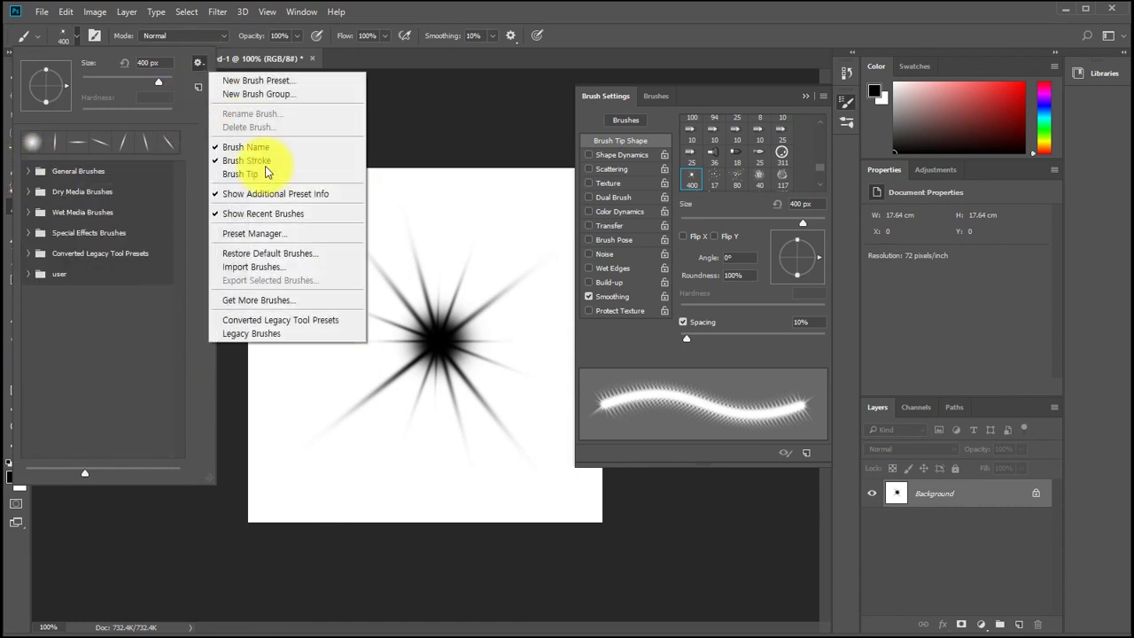
click(267, 235)
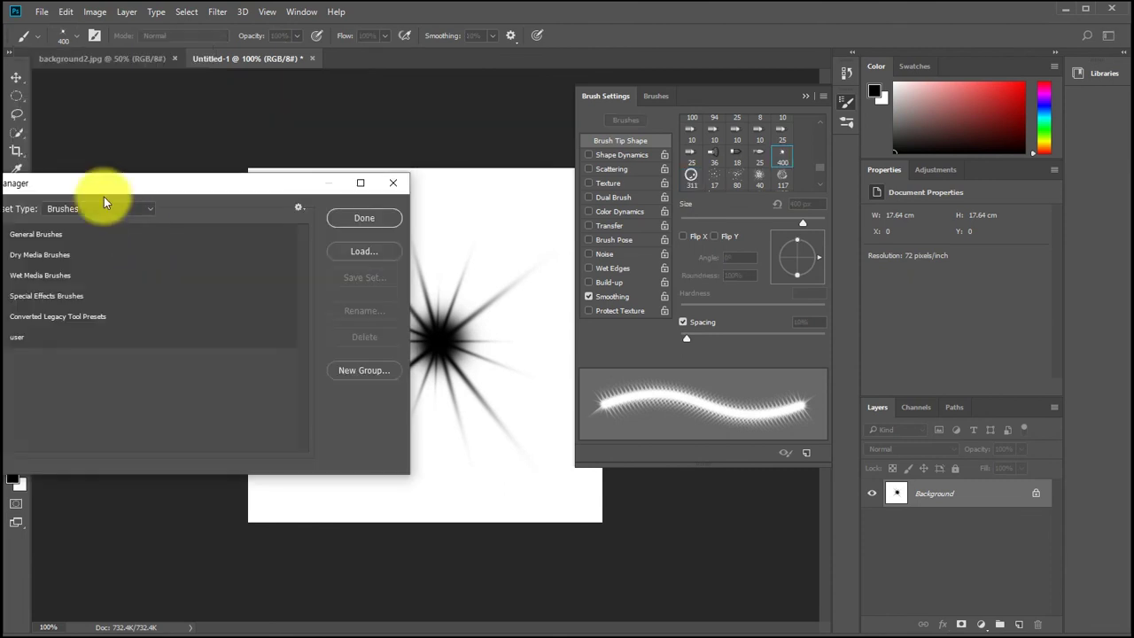
drag(113, 187, 168, 186)
click(61, 336)
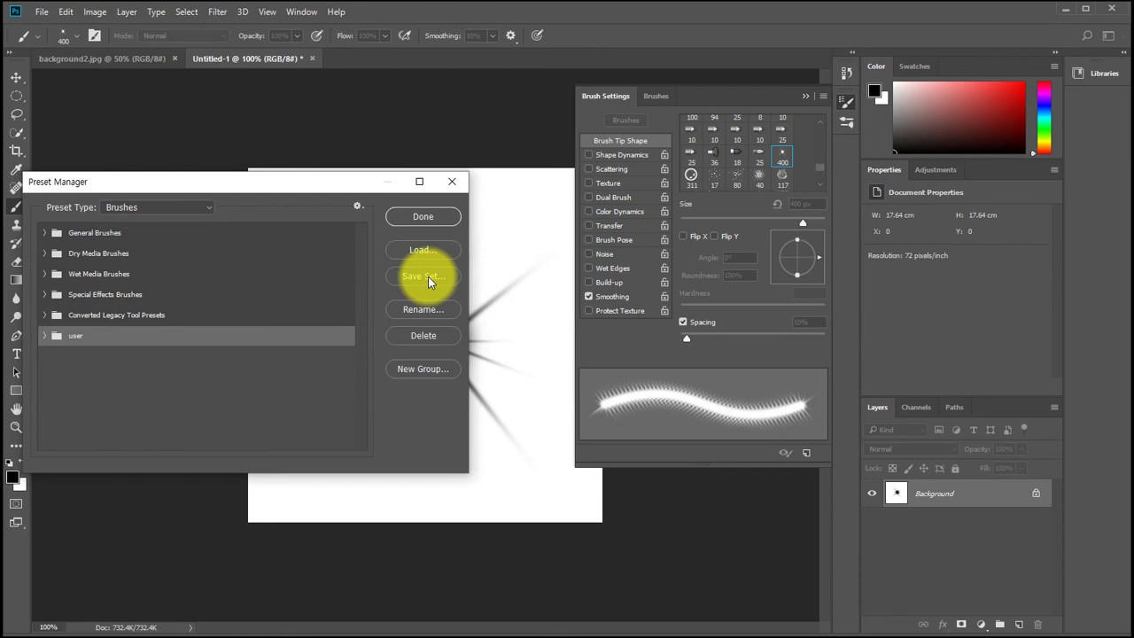
drag(336, 191, 373, 182)
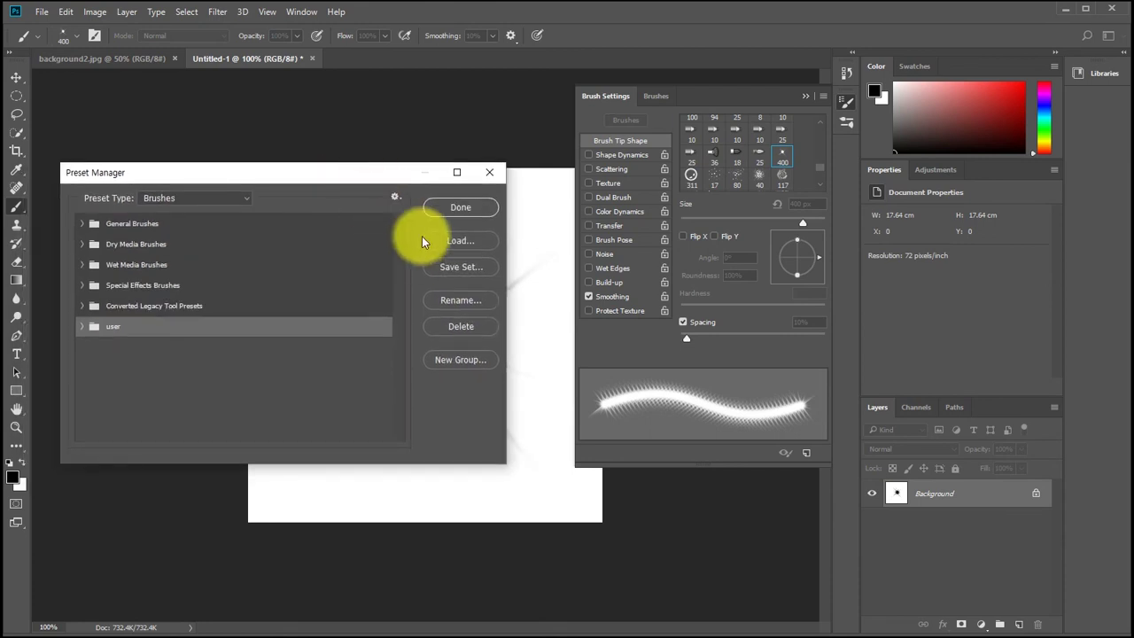
click(457, 242)
click(468, 206)
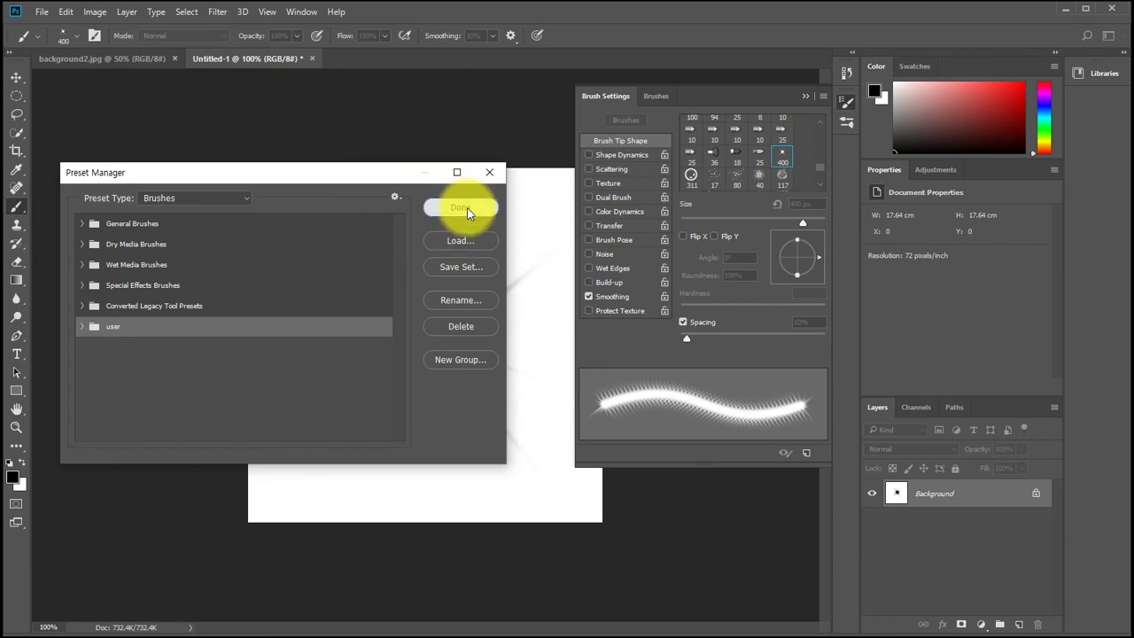